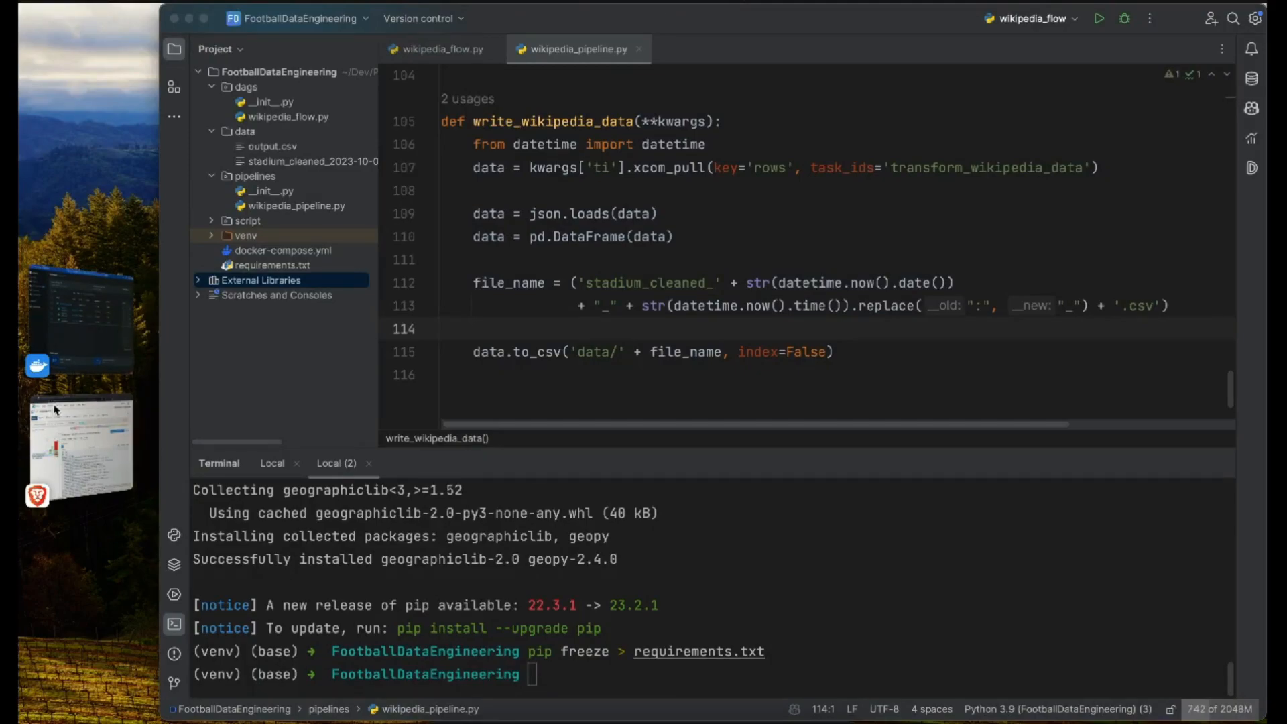
# Step: Switch to the Brave browser and open Google in a new tab
pyautogui.click(73, 446)
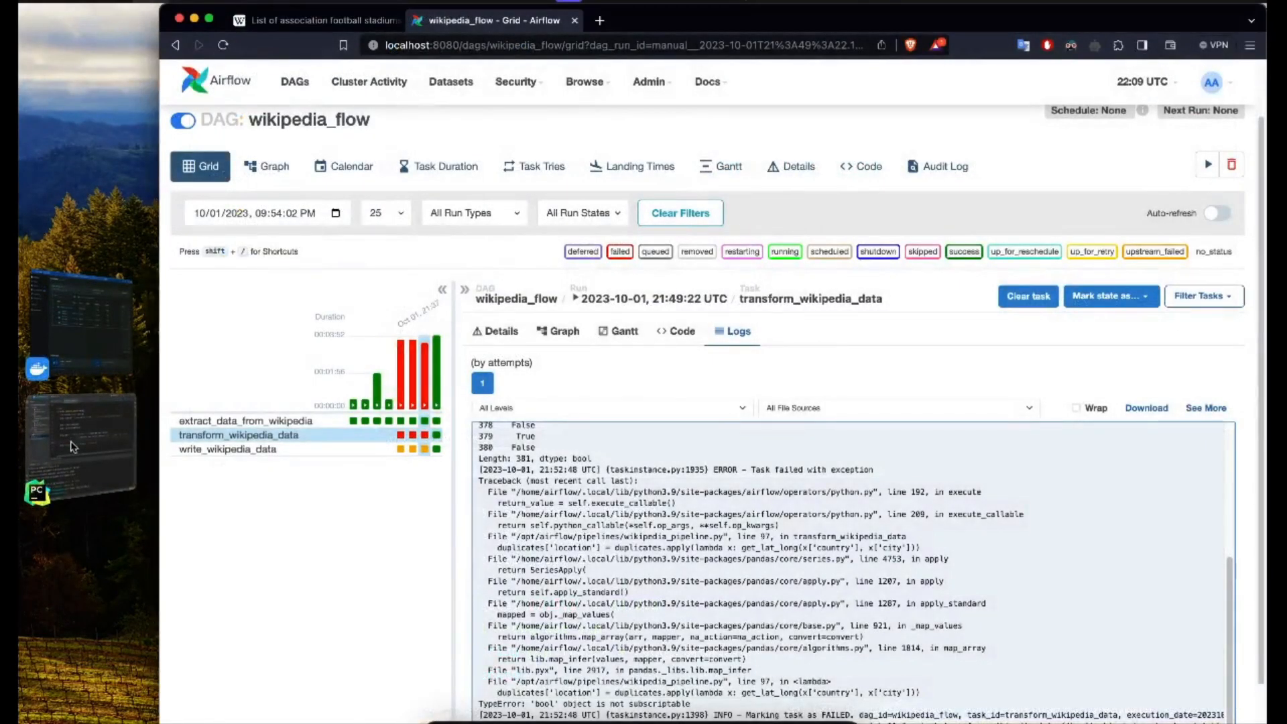
pyautogui.press('super+t')
pyautogui.write('googl')
pyautogui.press('Return')
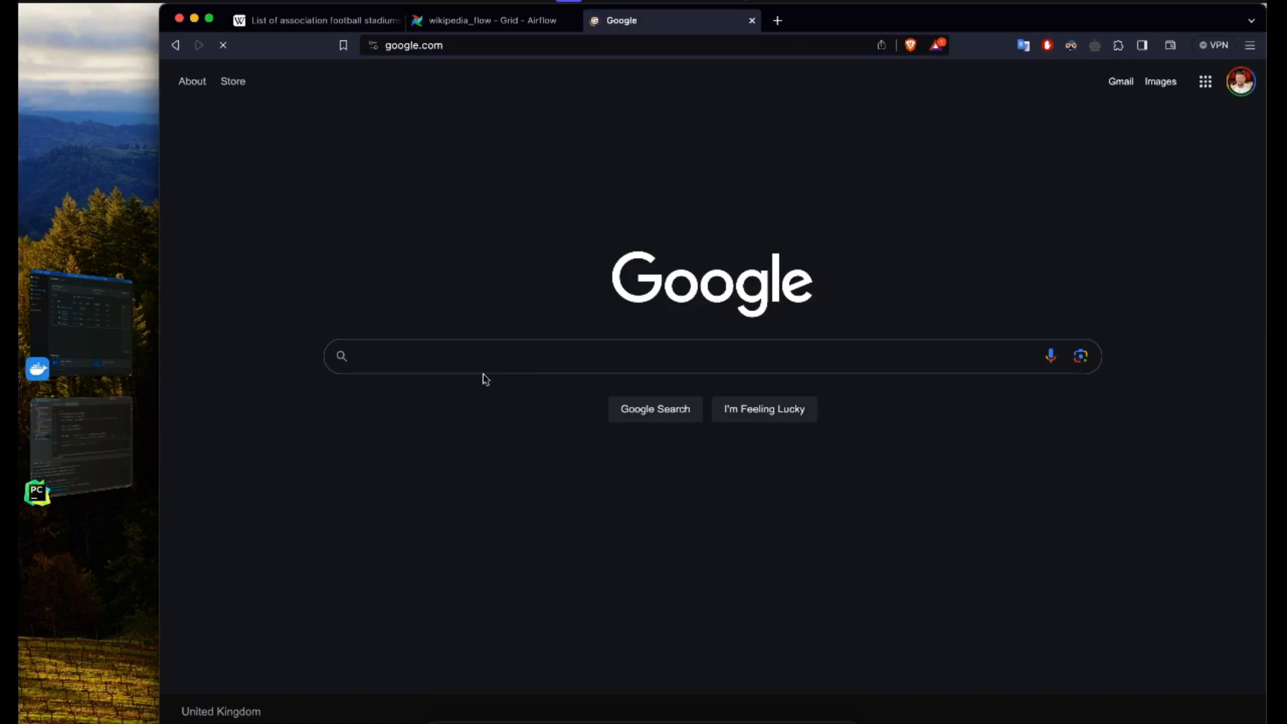
# Step: Search Google for "azure free account" and open the "Create Your Azure Free Account Today" result
pyautogui.write('aure')
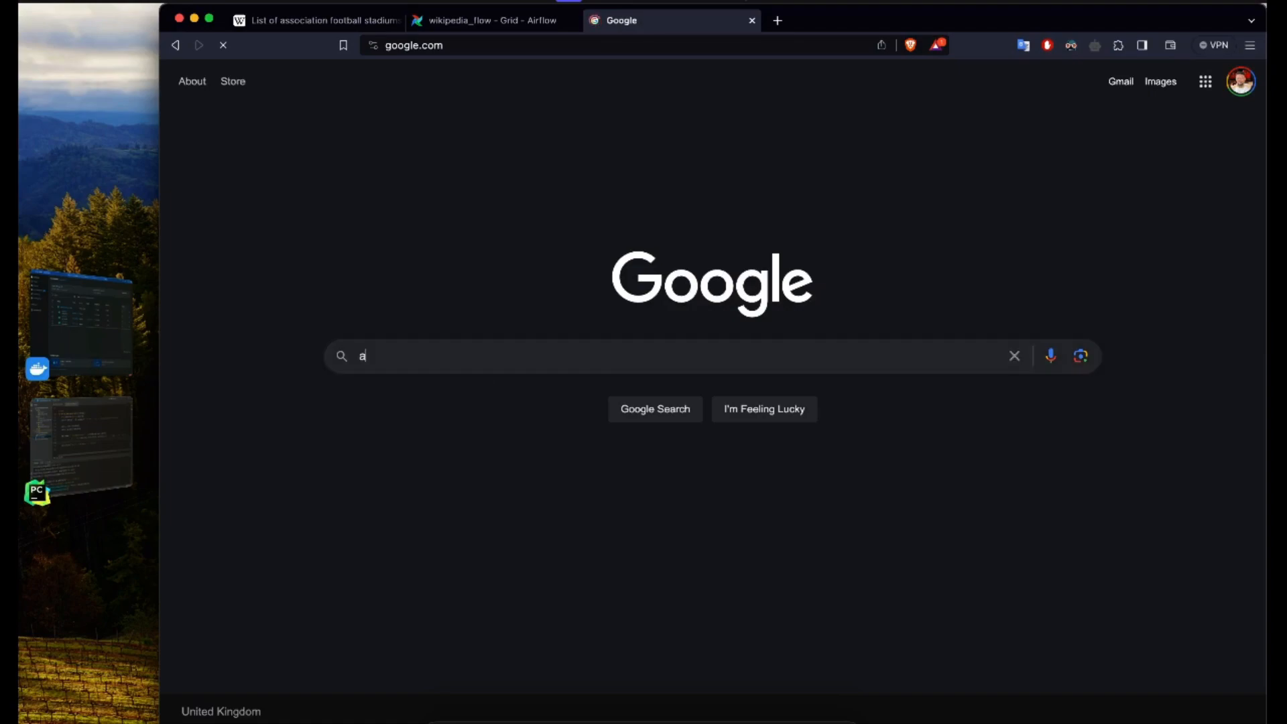
pyautogui.press('BackSpace')
pyautogui.press('BackSpace')
pyautogui.write('zure')
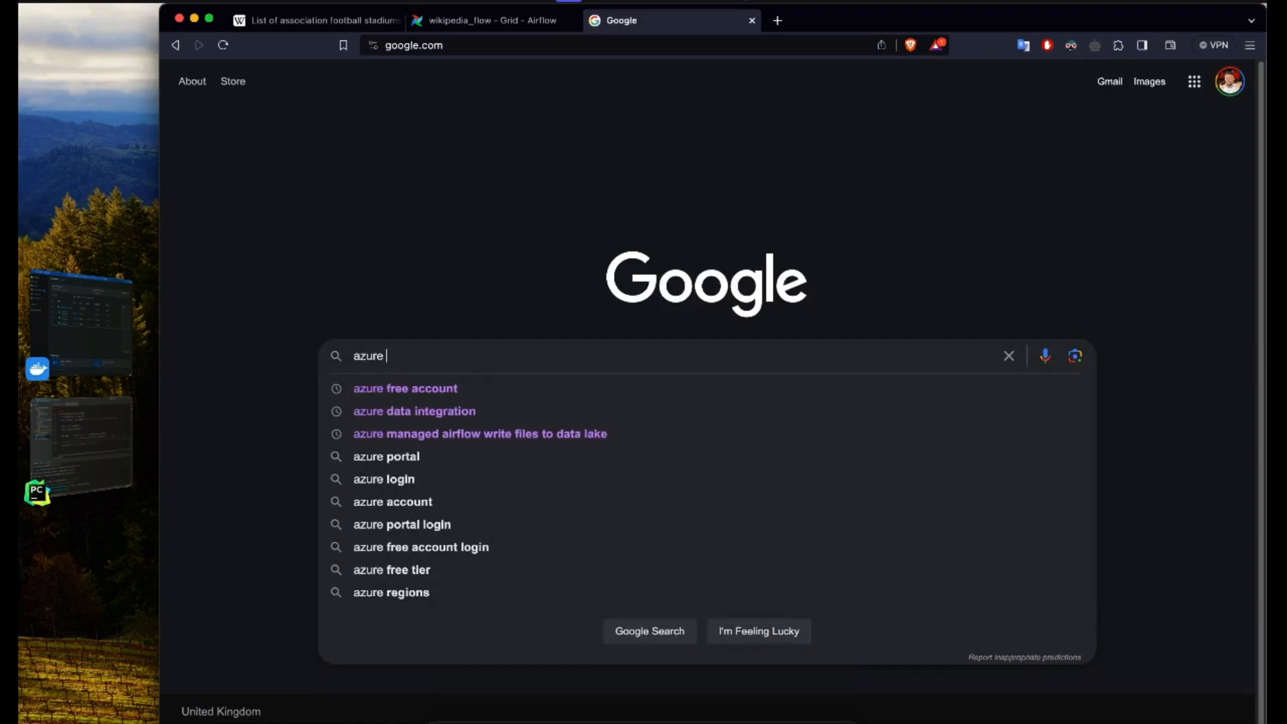
pyautogui.press('Down')
pyautogui.press('Return')
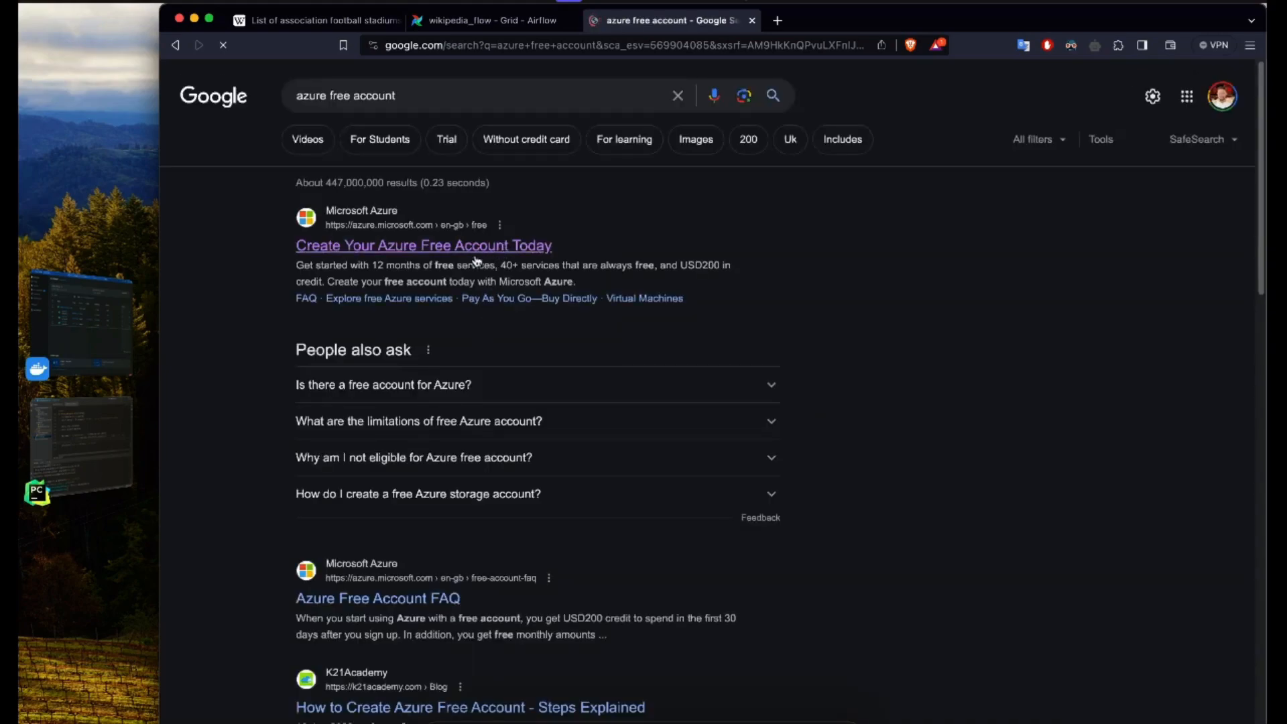
pyautogui.click(426, 248)
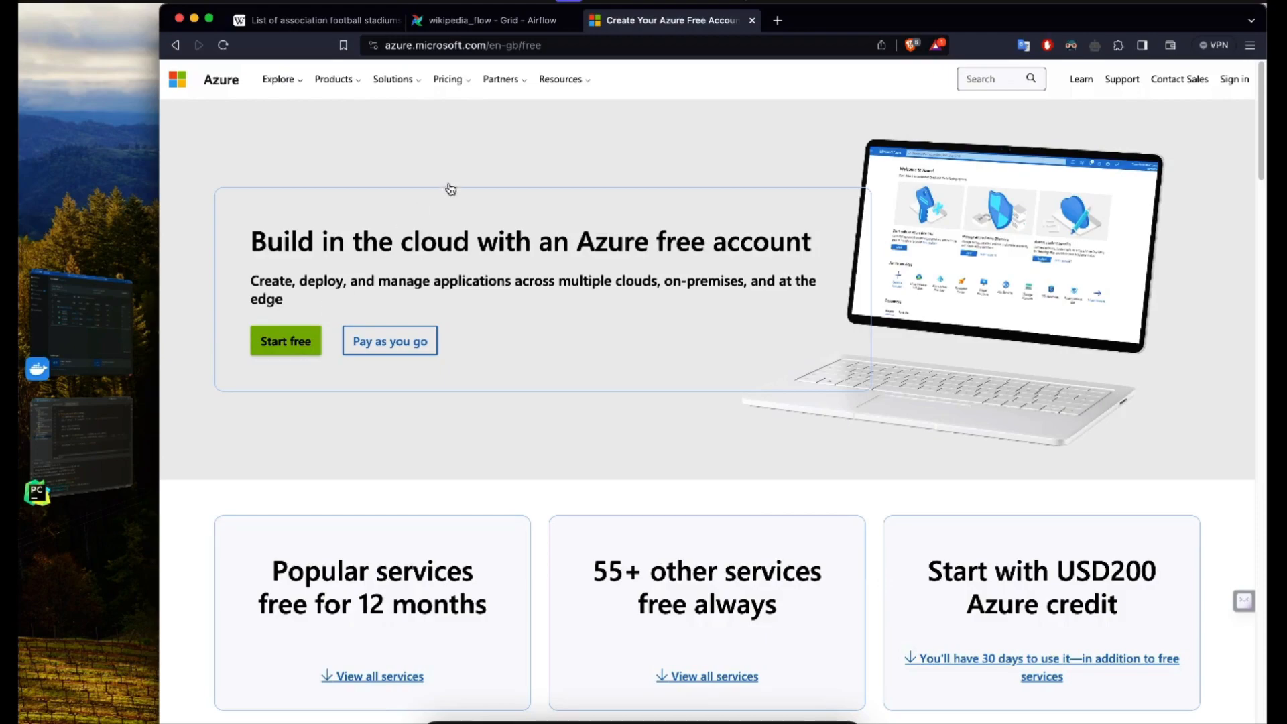
# Step: Go to the Azure portal at portal.azure.com in the same tab
pyautogui.click(555, 52)
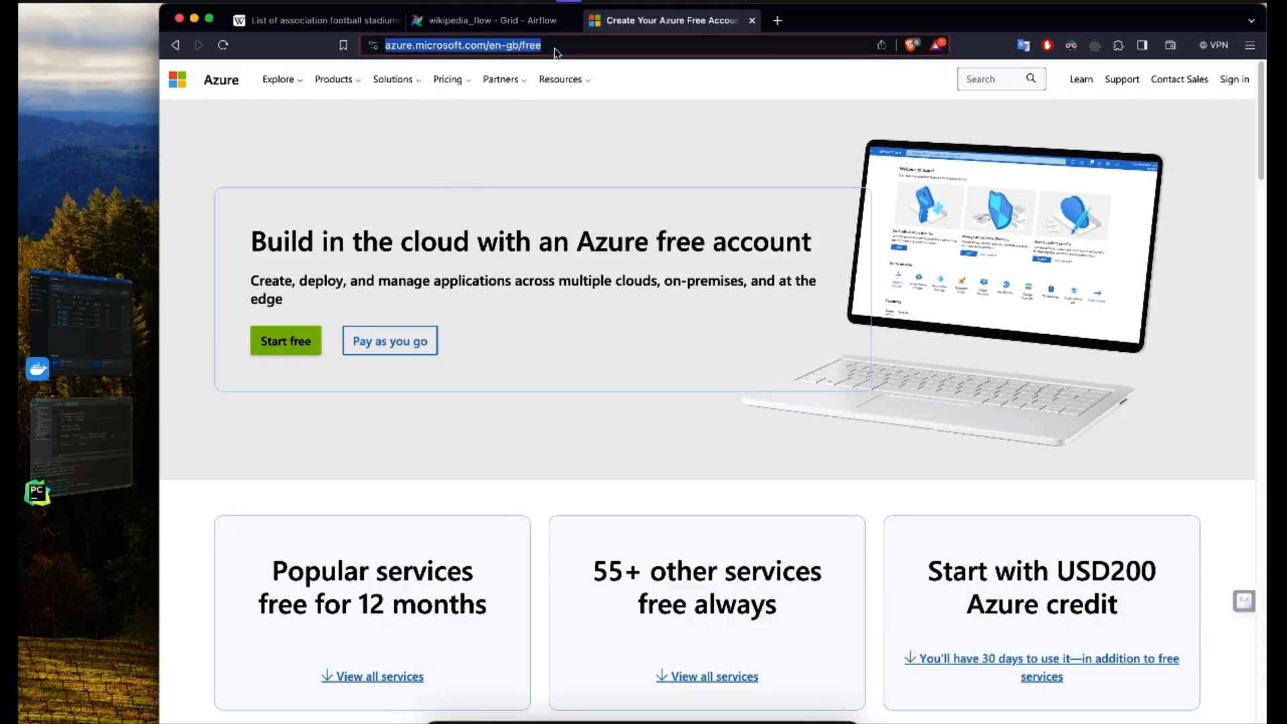
pyautogui.write('a')
pyautogui.press('BackSpace')
pyautogui.press('BackSpace')
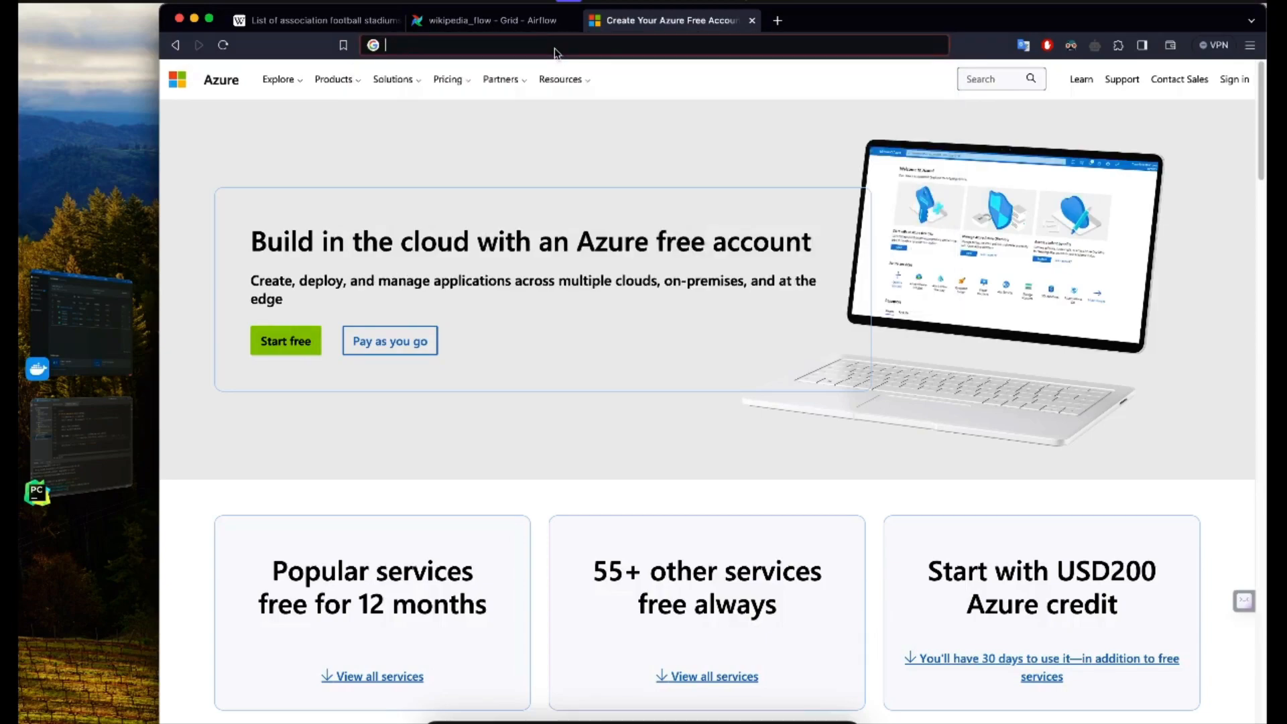
pyautogui.write('portal.azure.com/signin/index/')
pyautogui.press('Return')
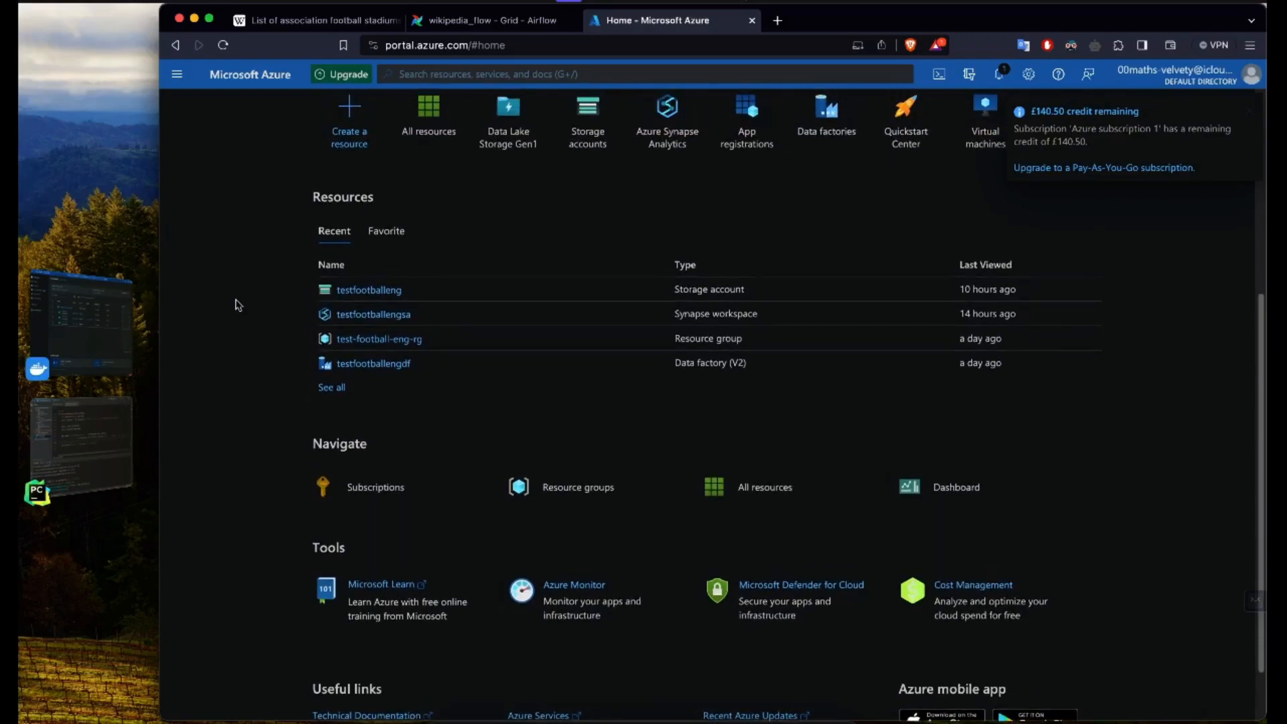
# Step: Search the Azure portal for "storage" and open the Storage accounts service
pyautogui.scroll(1, 423, 241)
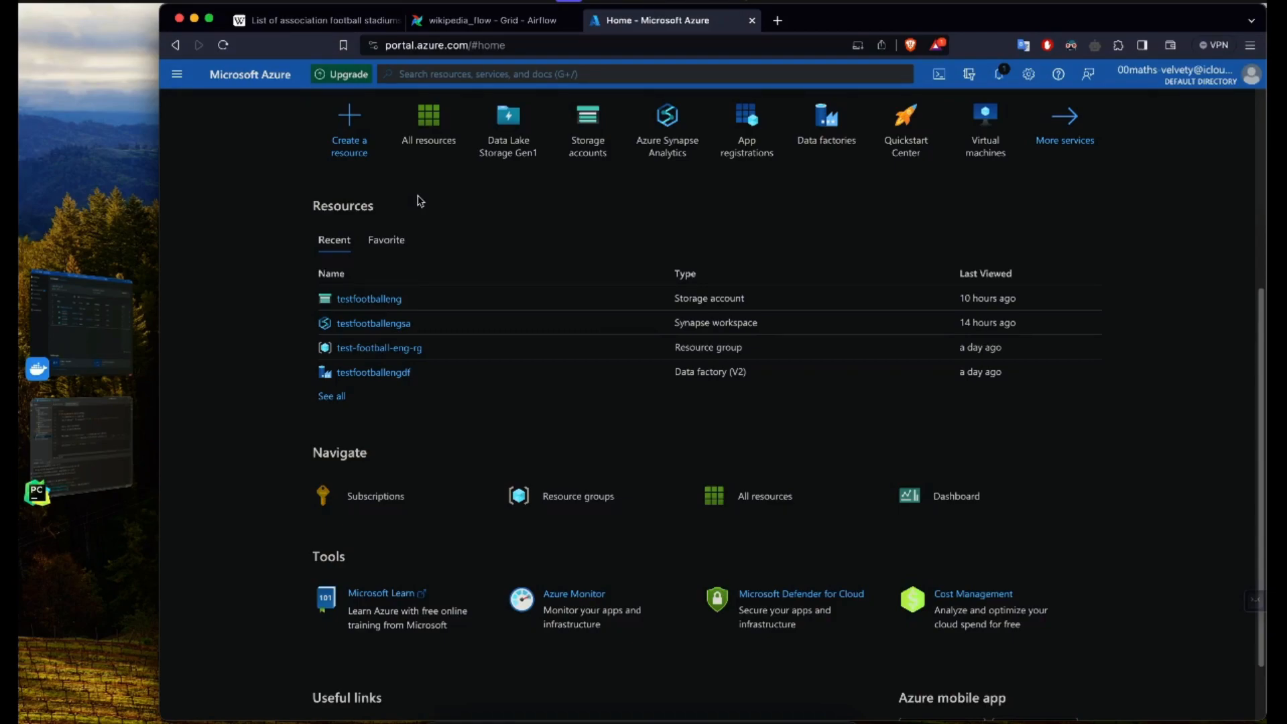
pyautogui.click(468, 74)
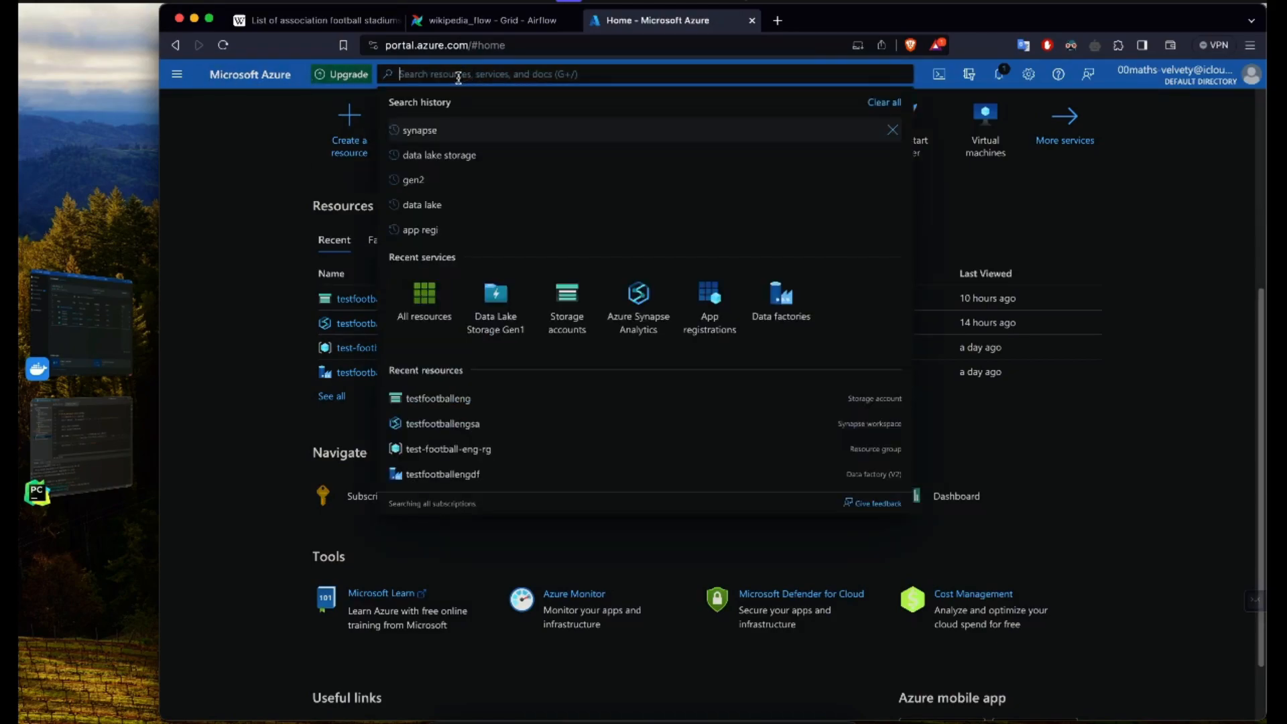
pyautogui.write('so')
pyautogui.write('orage')
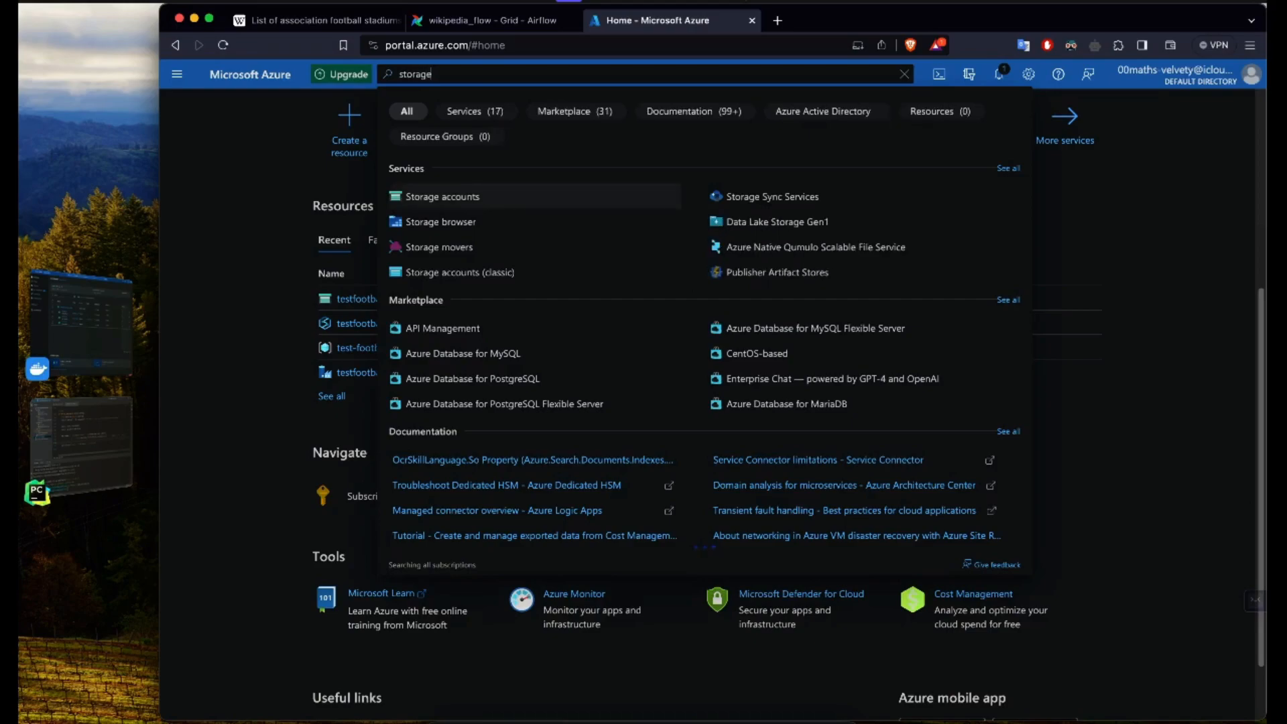
pyautogui.click(431, 204)
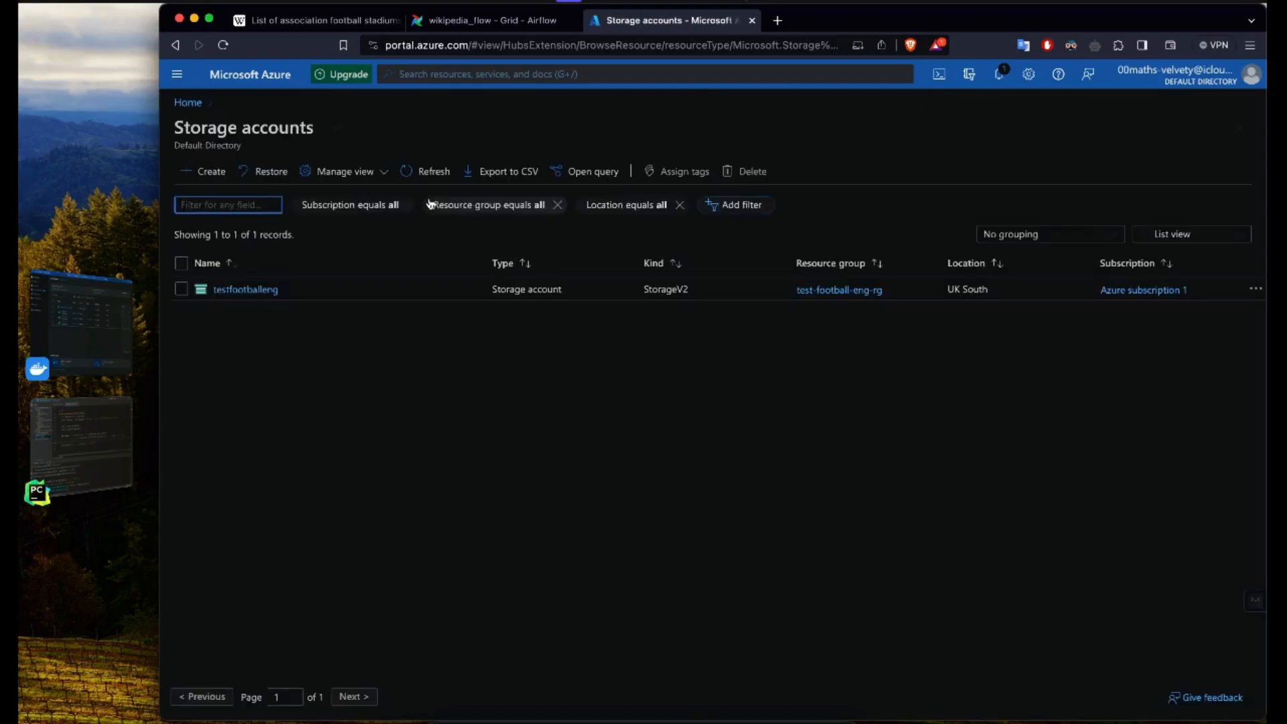
# Step: Start creating a new storage account and turn off the browser's dark-mode extension for the portal page
pyautogui.click(321, 357)
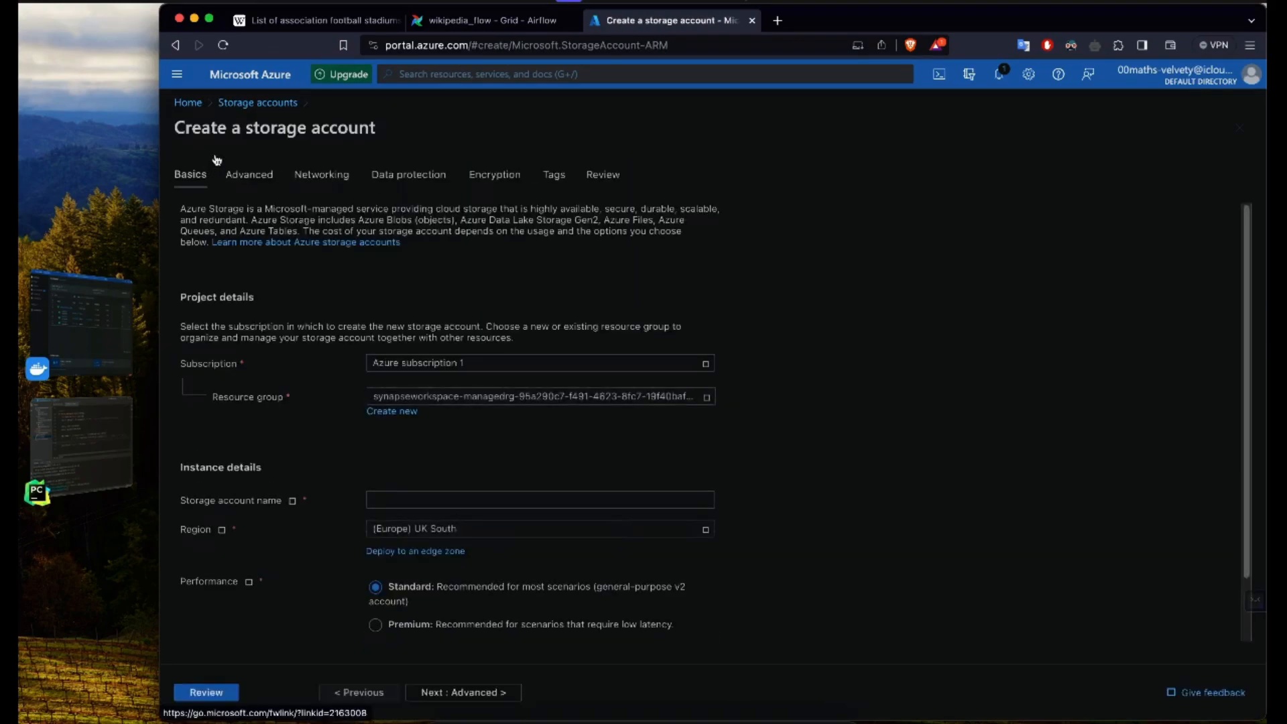
pyautogui.click(1071, 45)
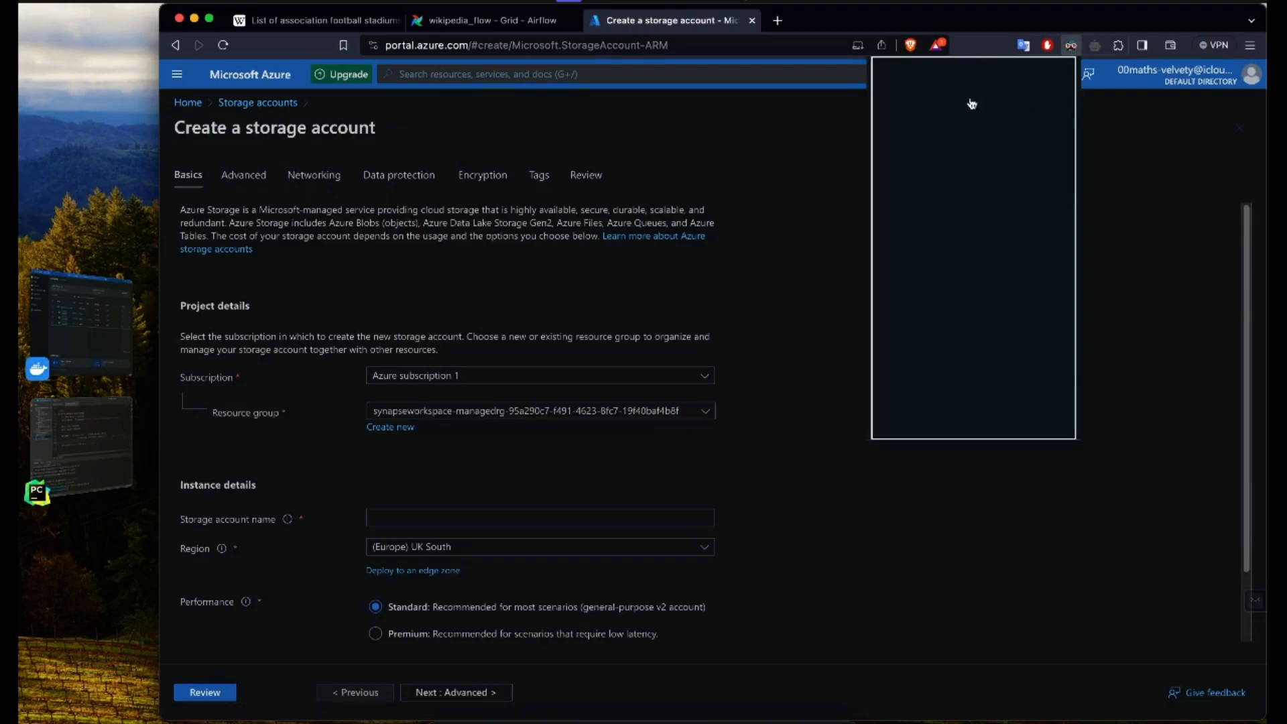
pyautogui.click(936, 105)
pyautogui.click(715, 194)
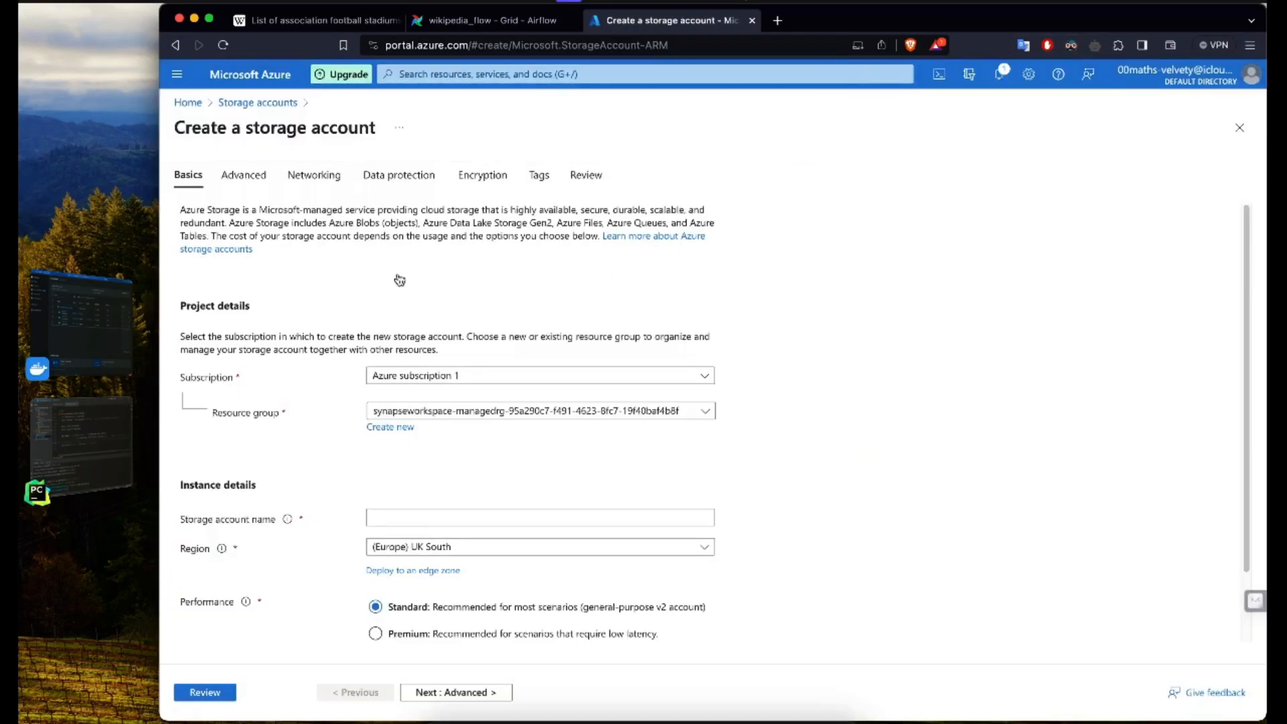
# Step: Review the available subscriptions and existing resource groups for the new storage account
pyautogui.scroll(-1, 398, 280)
pyautogui.click(472, 343)
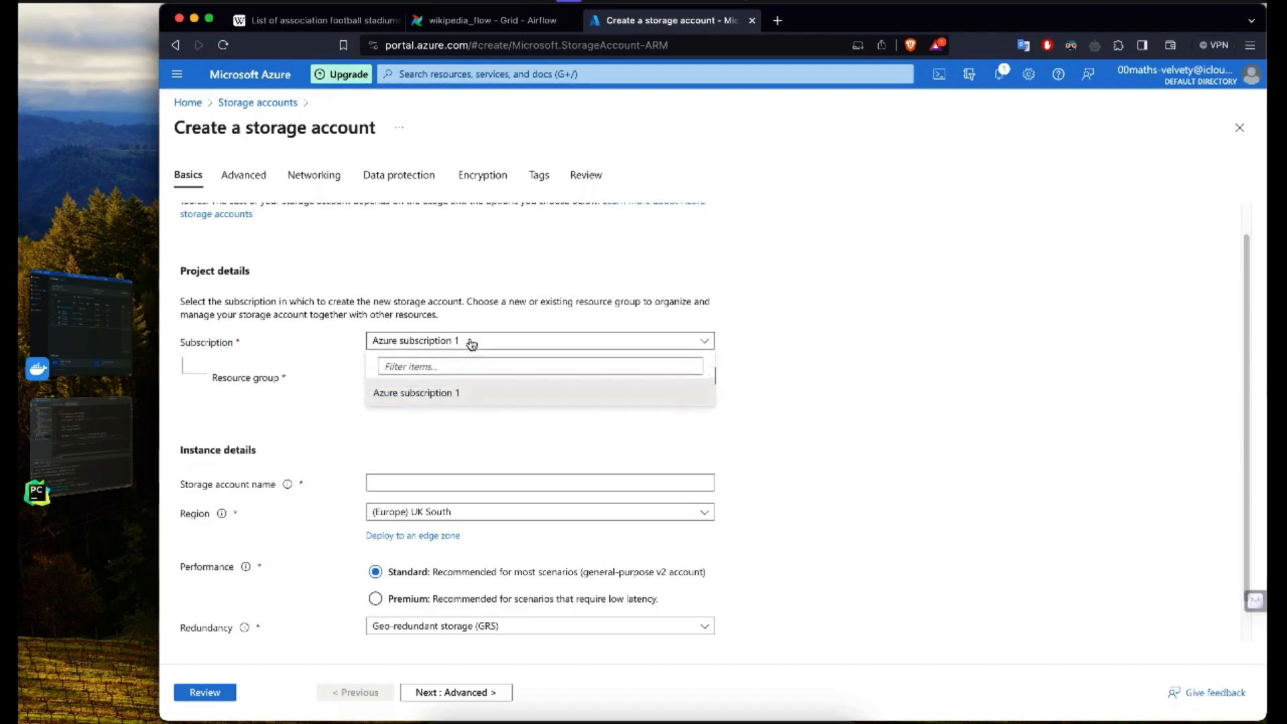
pyautogui.click(472, 342)
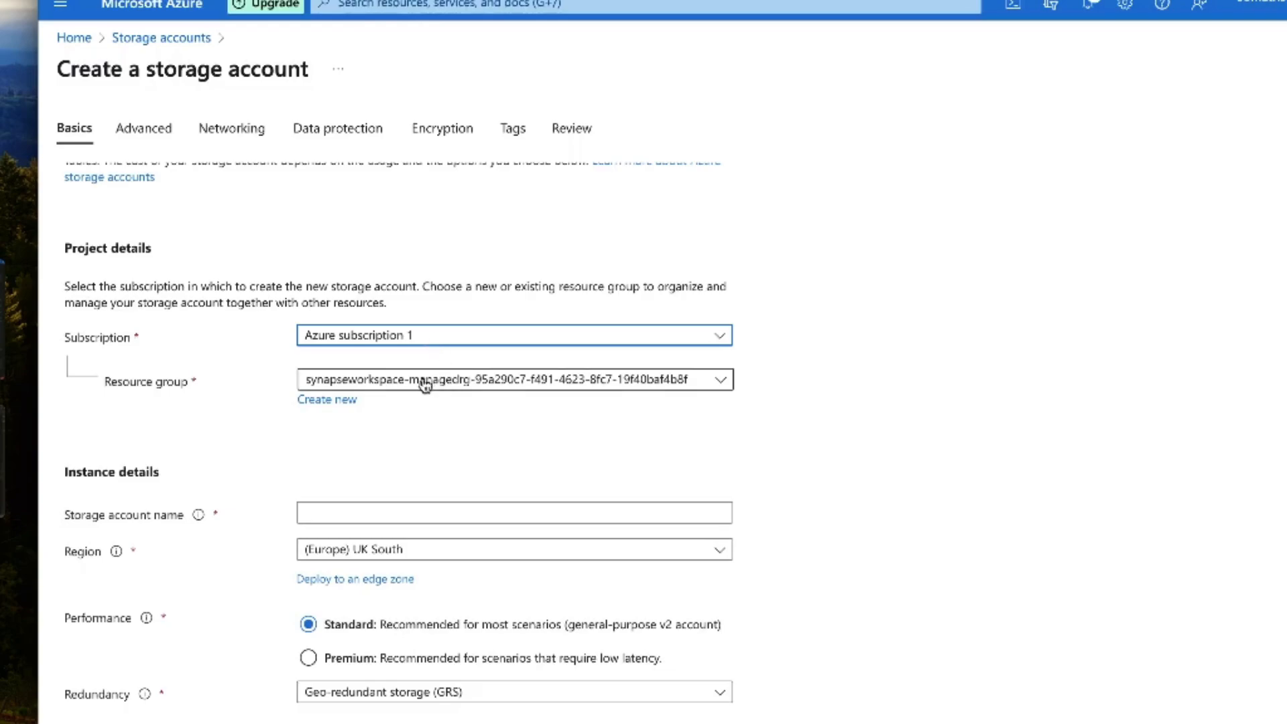
pyautogui.click(349, 388)
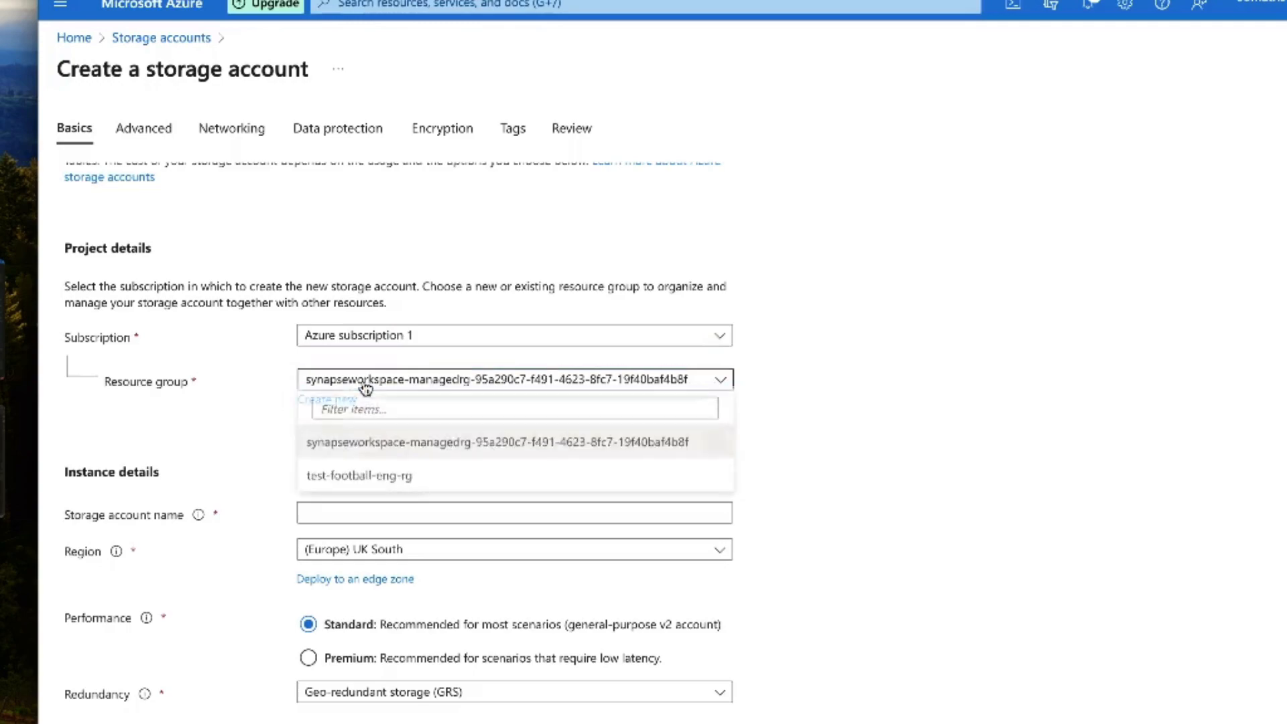
pyautogui.click(242, 378)
# Step: Create a new resource group named footballdataeng-rg for the storage account
pyautogui.click(309, 400)
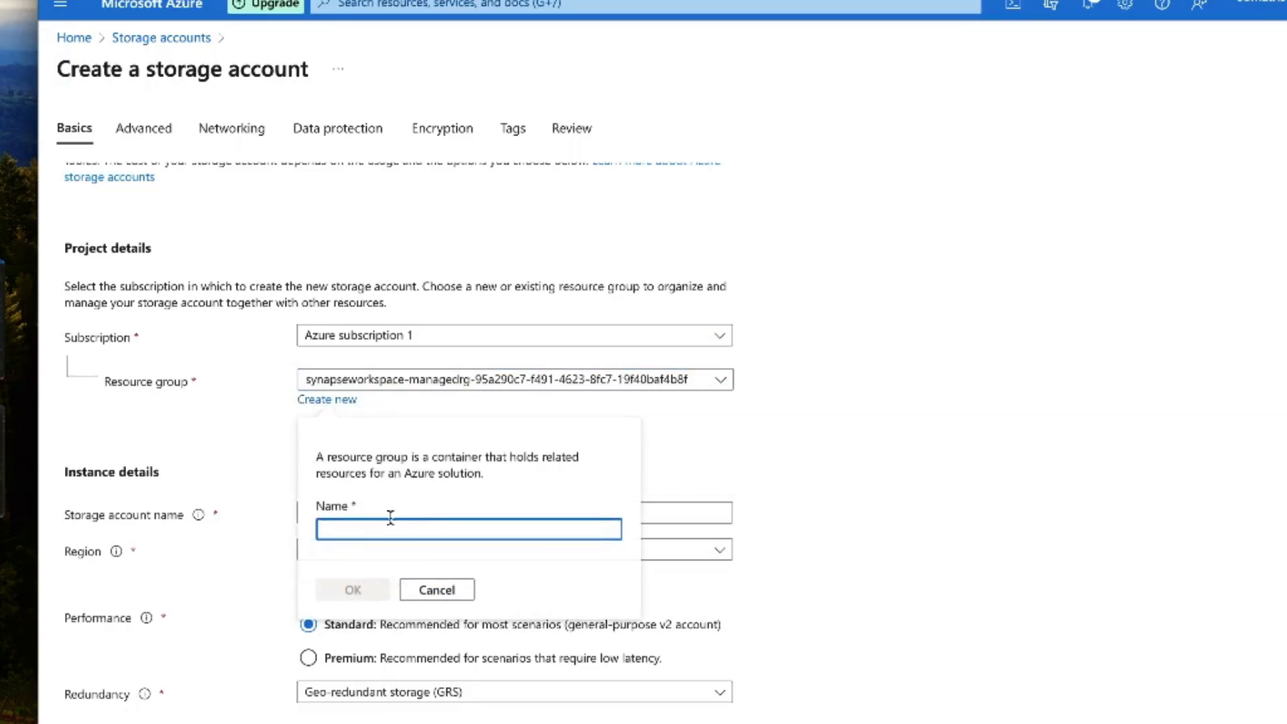
pyautogui.write('footb')
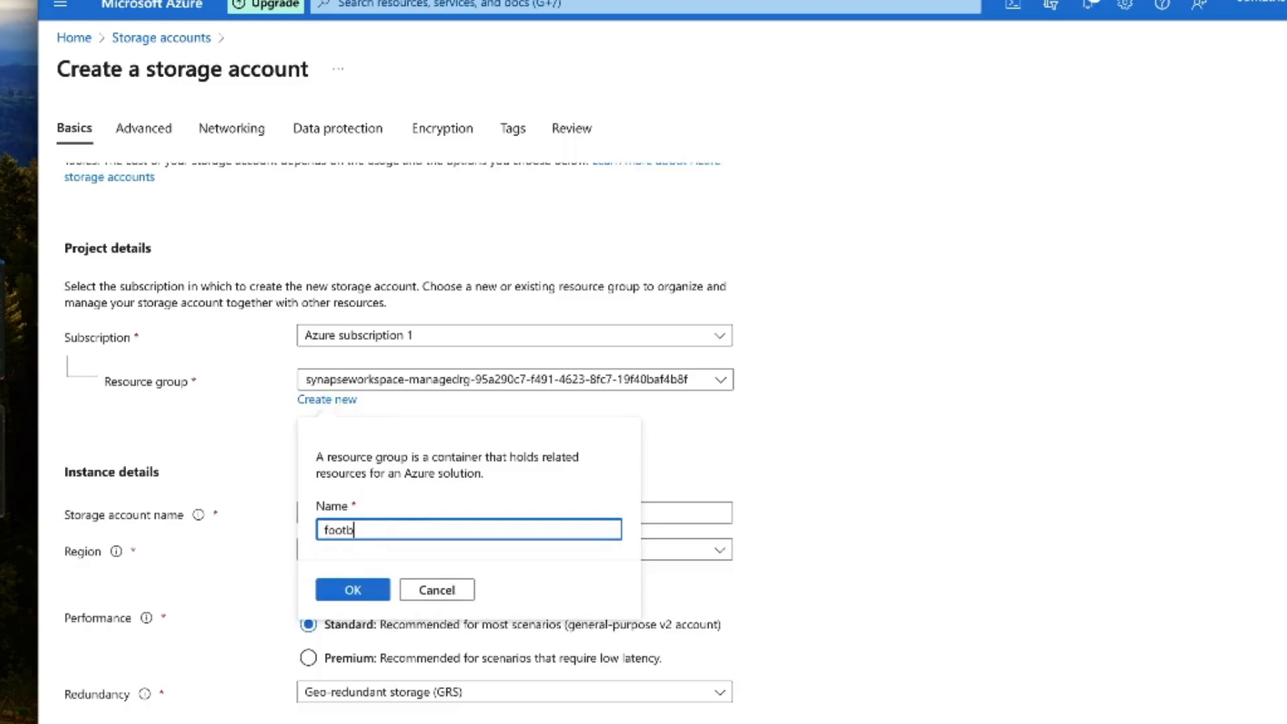
pyautogui.write('alldataengineer')
pyautogui.press('BackSpace')
pyautogui.press('BackSpace')
pyautogui.press('BackSpace')
pyautogui.press('BackSpace')
pyautogui.press('BackSpace')
pyautogui.write('-rg')
pyautogui.click(354, 590)
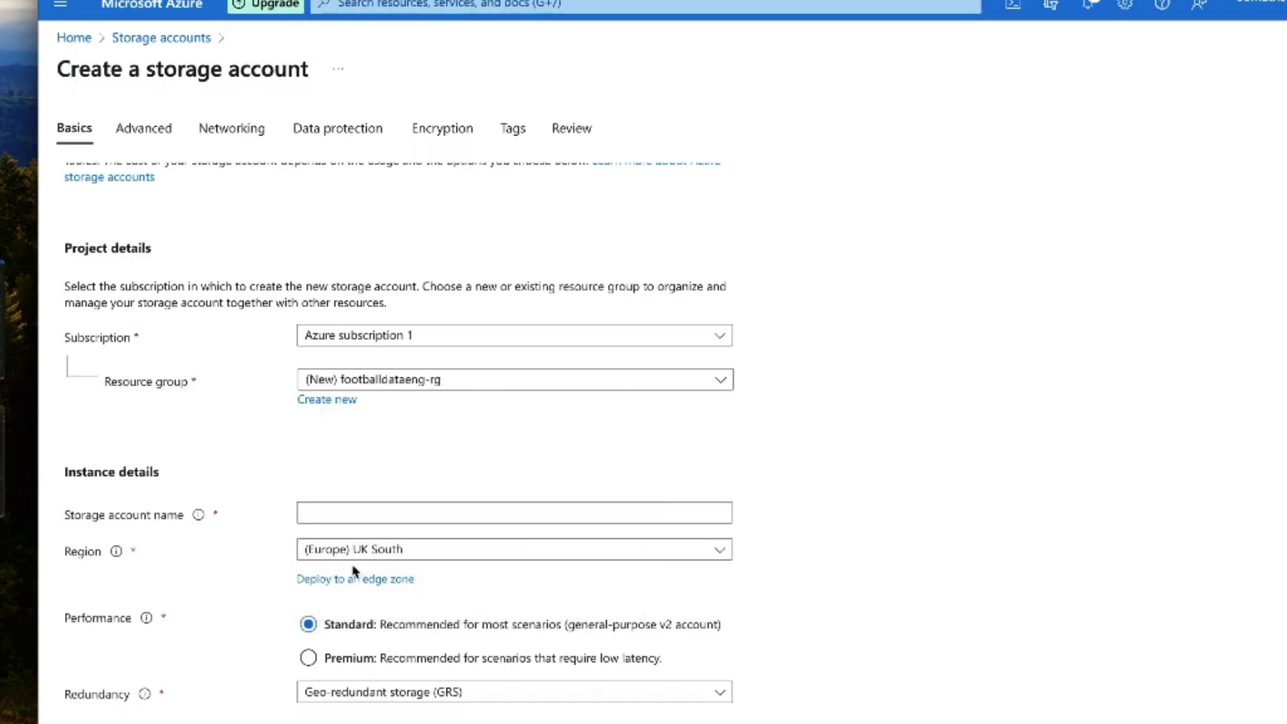
# Step: Name the storage account footballdataeng
pyautogui.click(339, 514)
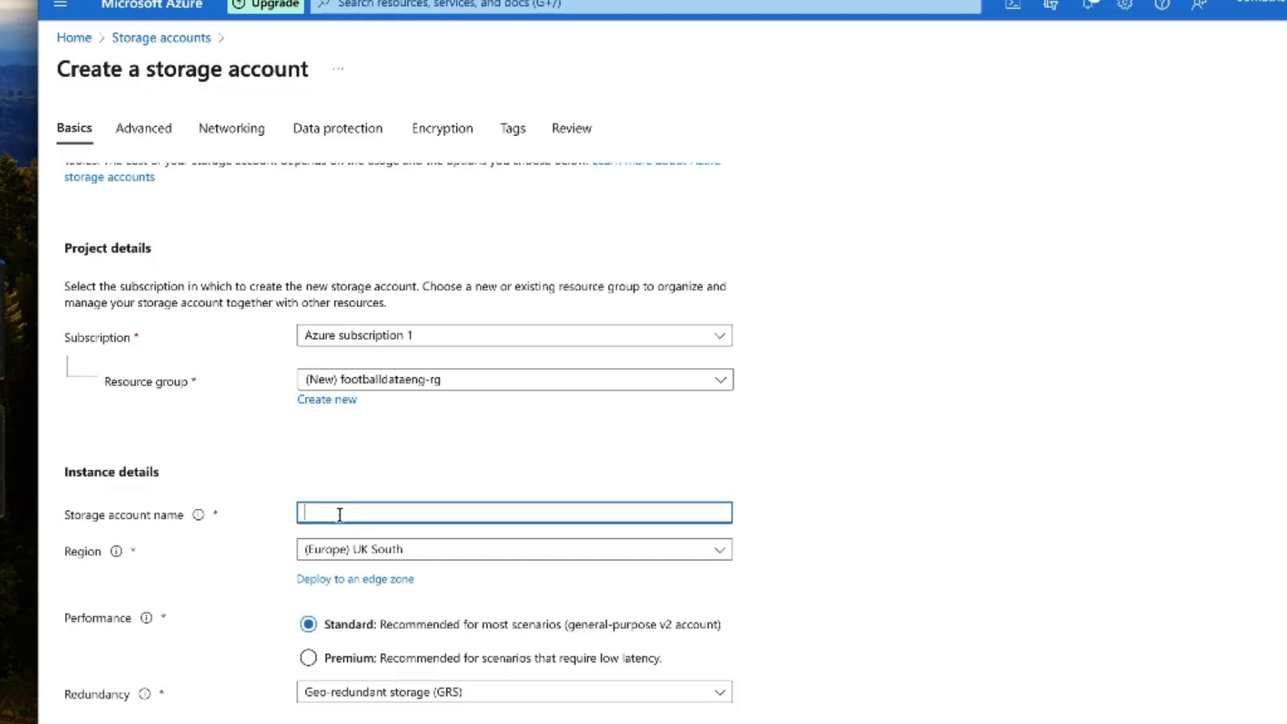
pyautogui.write('footballdataeng-sa')
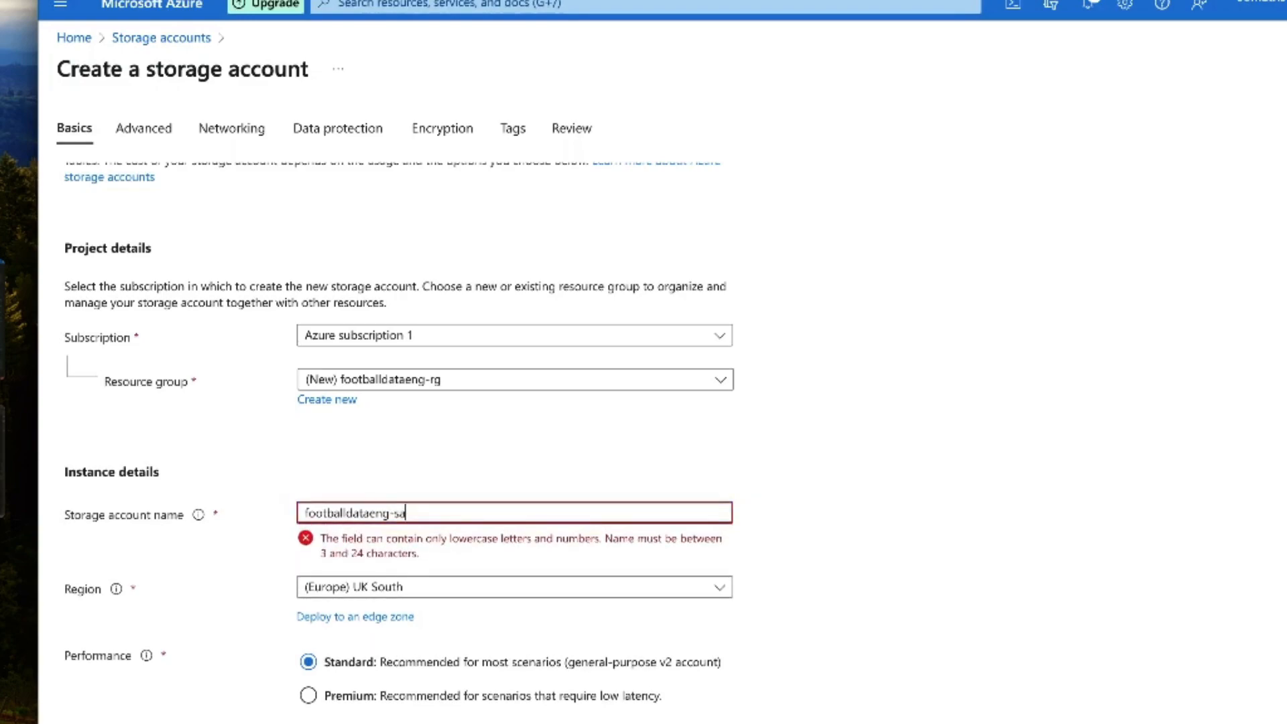
pyautogui.press('BackSpace')
pyautogui.press('BackSpace')
pyautogui.press('BackSpace')
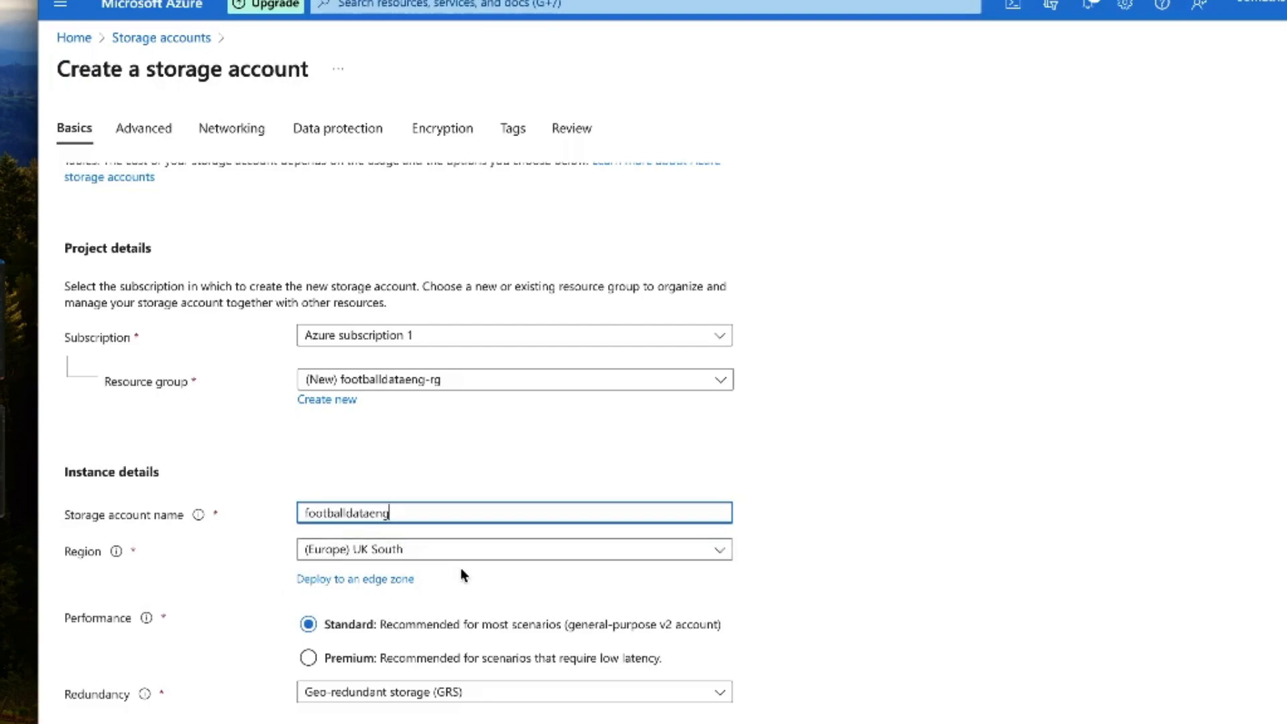
# Step: Review the region and redundancy choices, keeping (Europe) UK South, Standard performance and Geo-redundant storage (GRS)
pyautogui.click(523, 554)
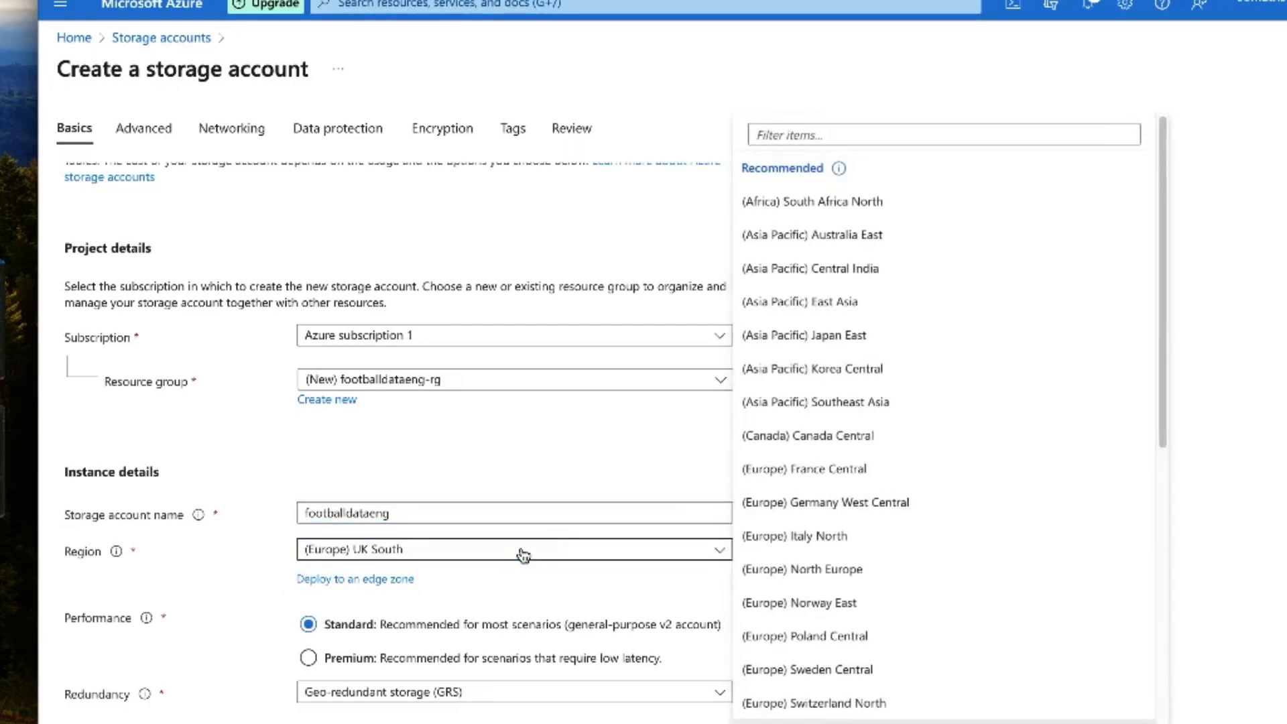
pyautogui.click(619, 468)
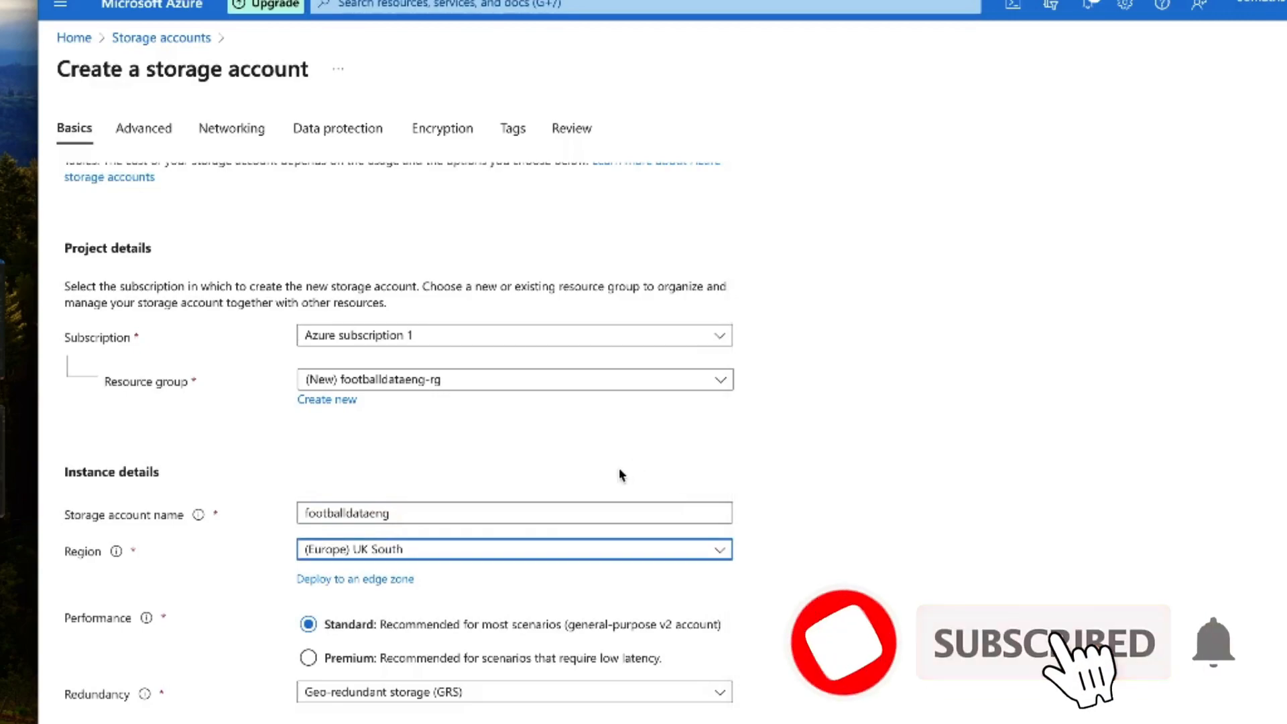
pyautogui.scroll(-1, 618, 468)
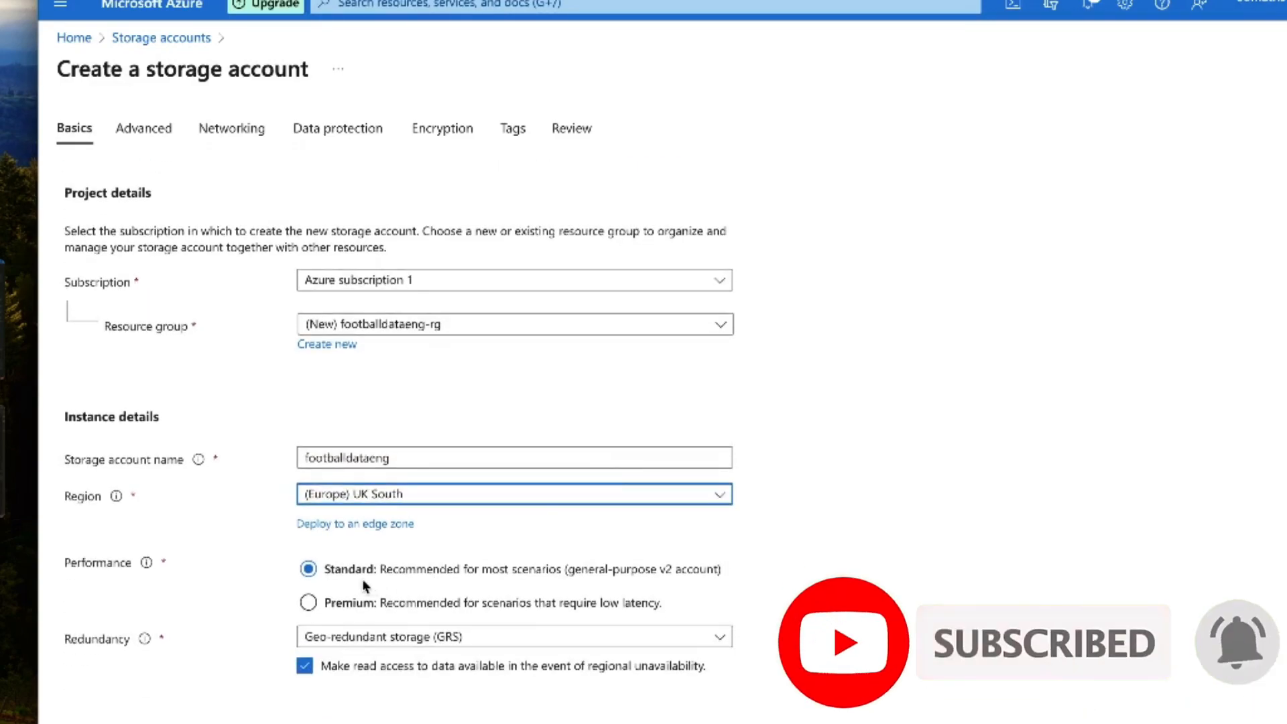
pyautogui.click(397, 568)
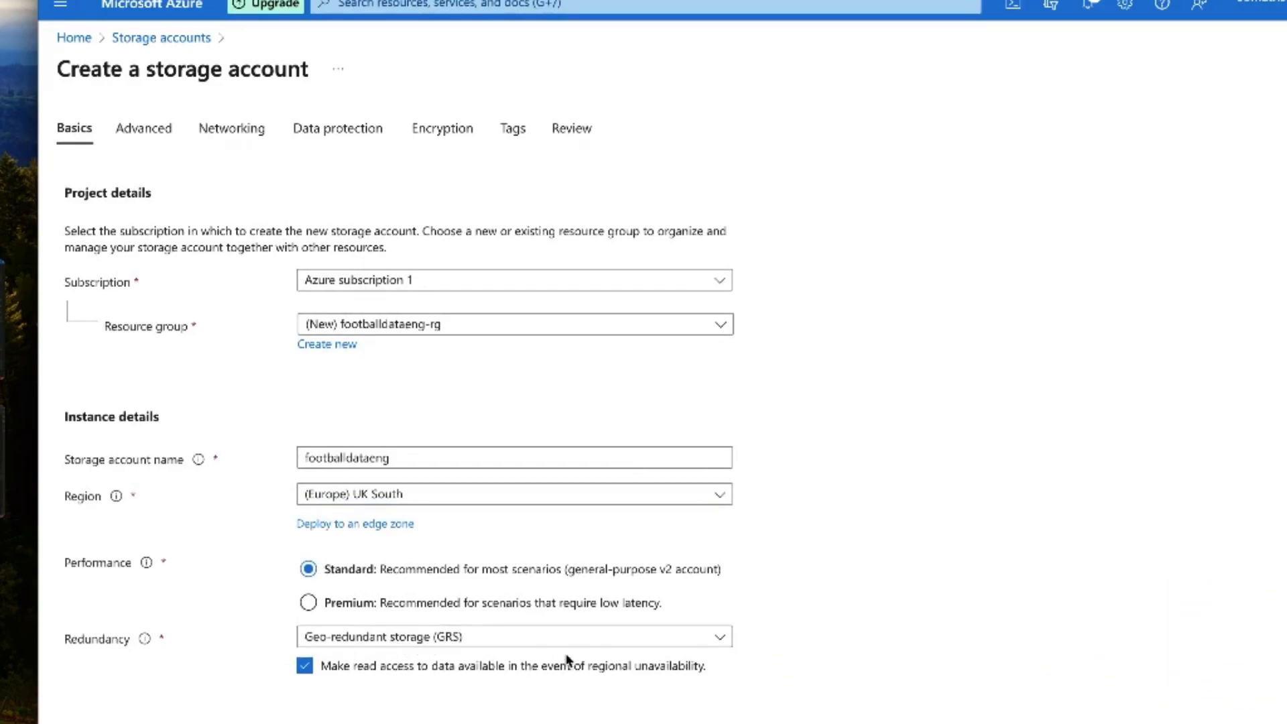
pyautogui.click(539, 645)
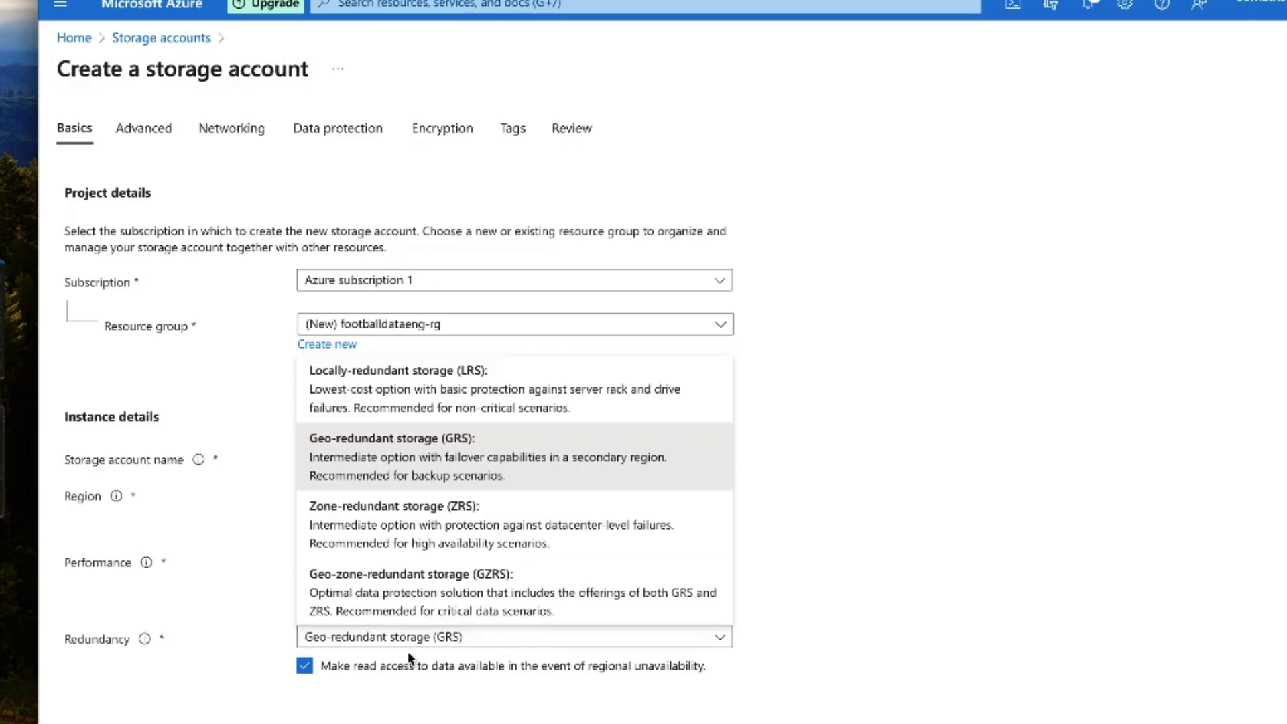
pyautogui.click(217, 706)
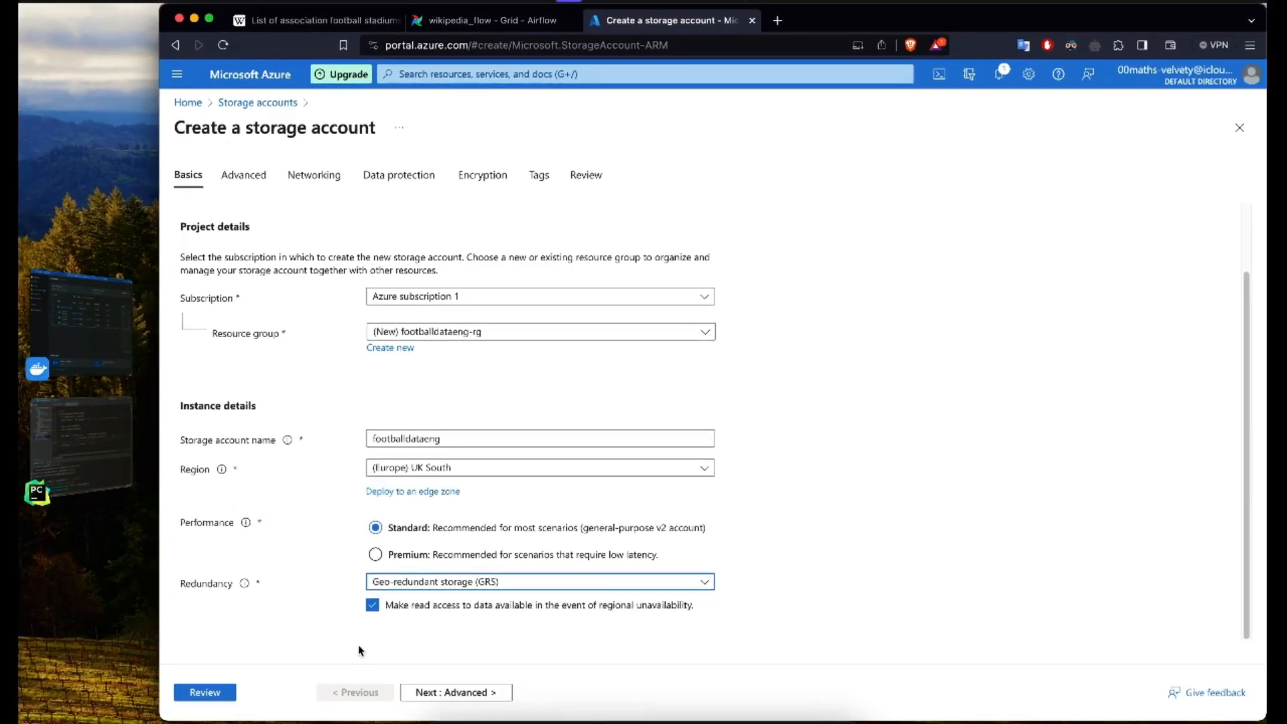
# Step: Enable the hierarchical namespace in the advanced settings and review the access protocols and blob storage options, keeping the Hot access tier
pyautogui.click(478, 692)
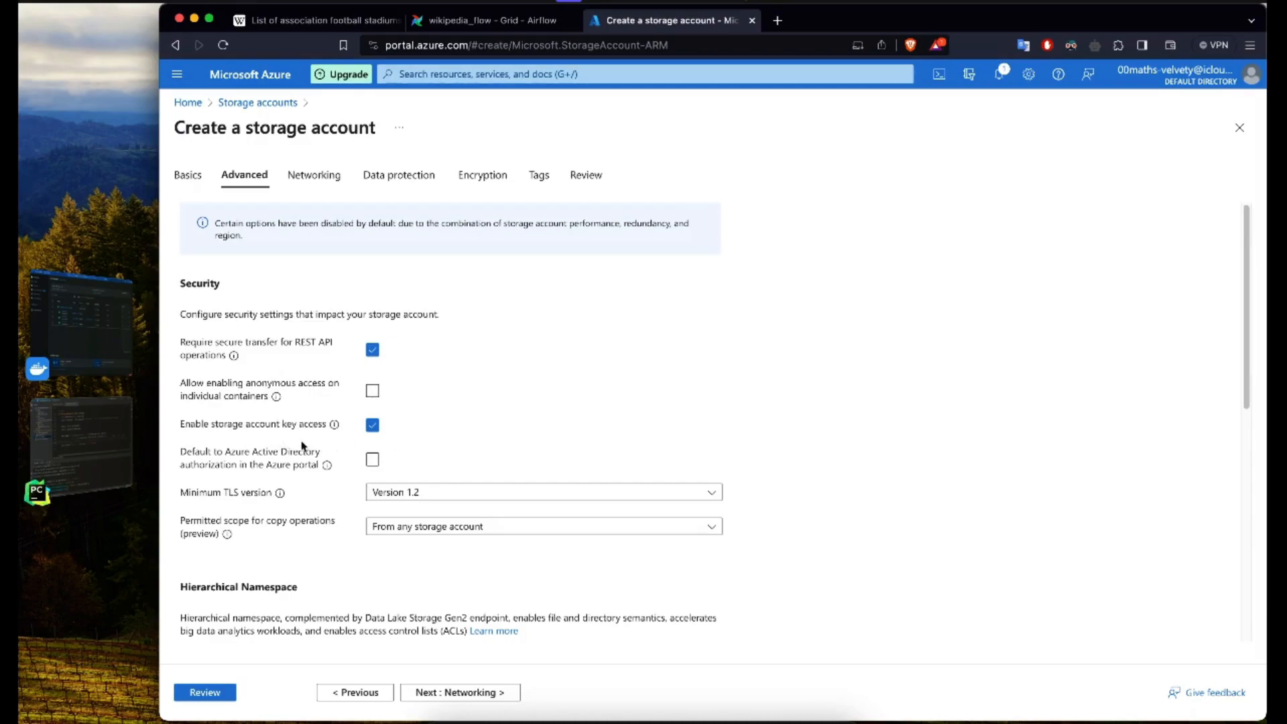
pyautogui.scroll(-2, 316, 477)
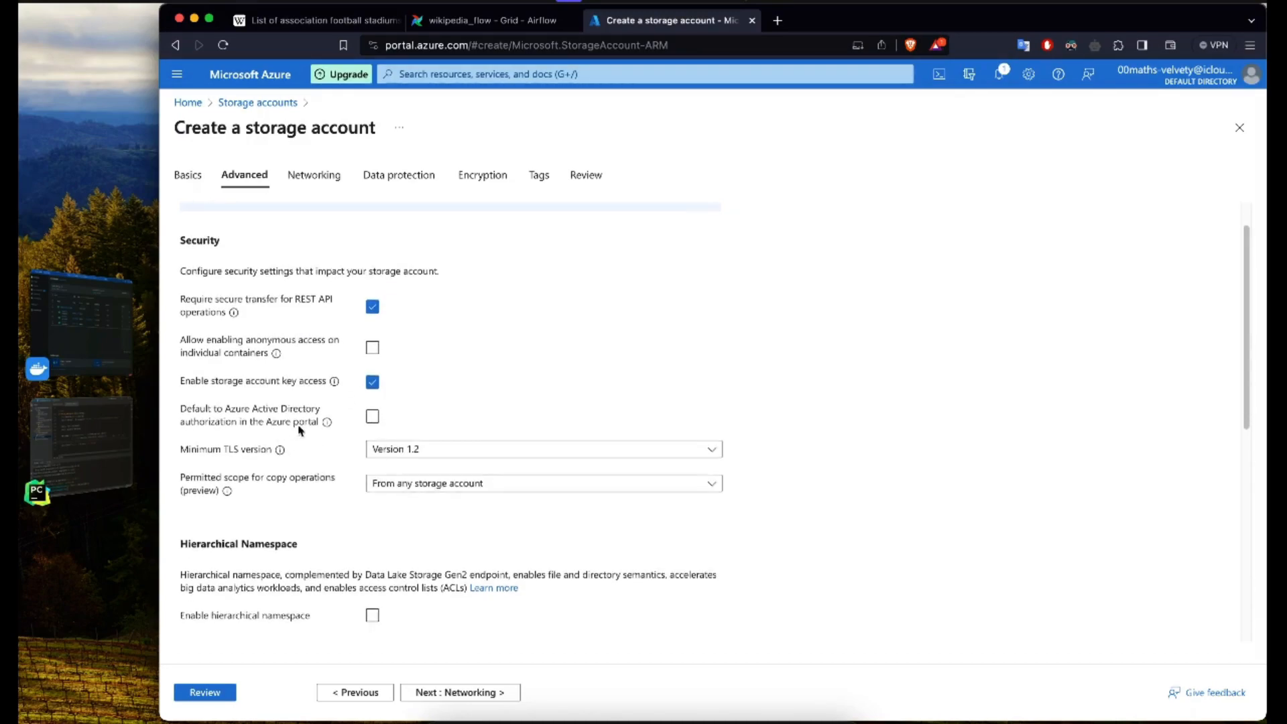
pyautogui.scroll(-4, 327, 538)
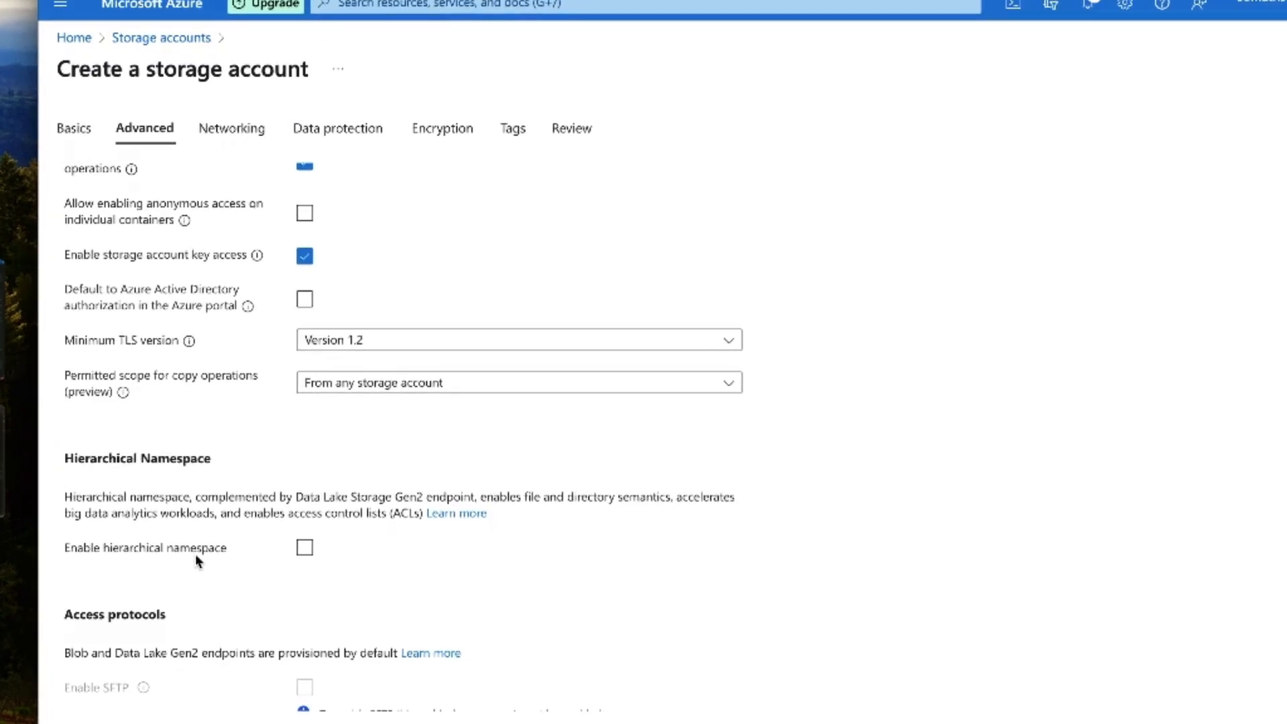
pyautogui.click(304, 548)
pyautogui.click(306, 549)
pyautogui.scroll(-1, 383, 569)
pyautogui.moveTo(89, 501); pyautogui.dragTo(317, 504)
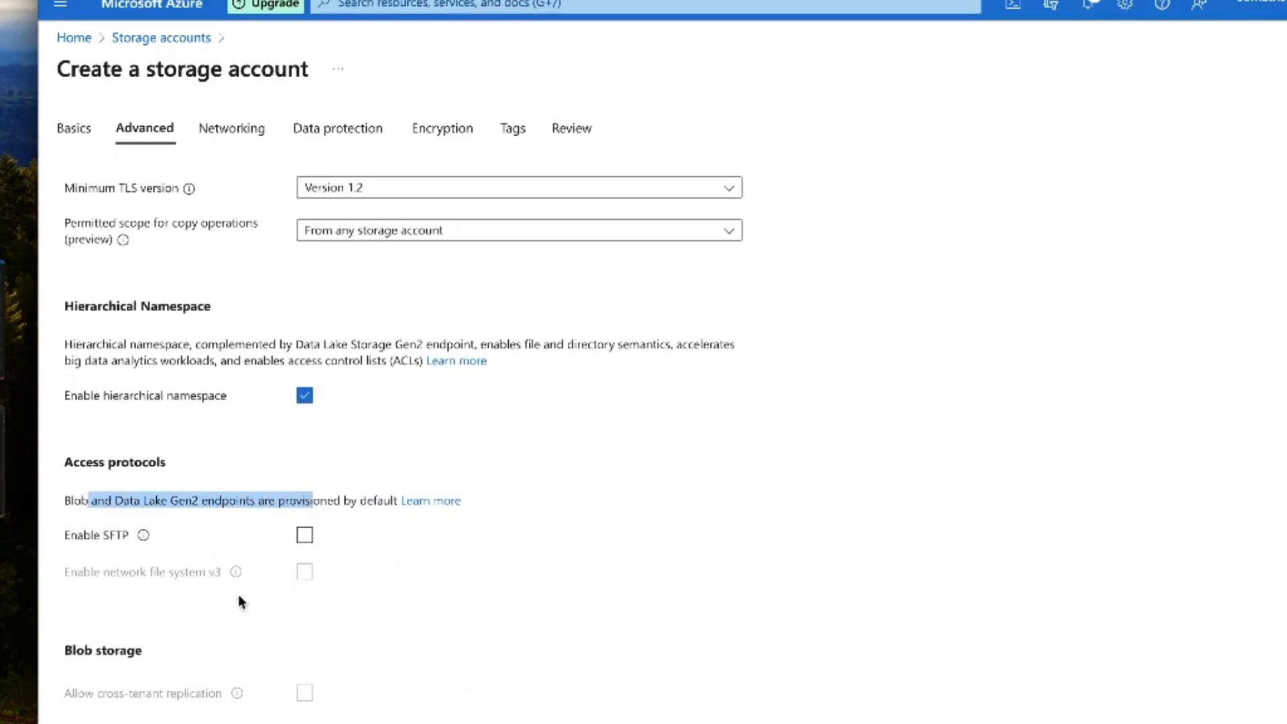
pyautogui.click(188, 614)
pyautogui.moveTo(144, 537)
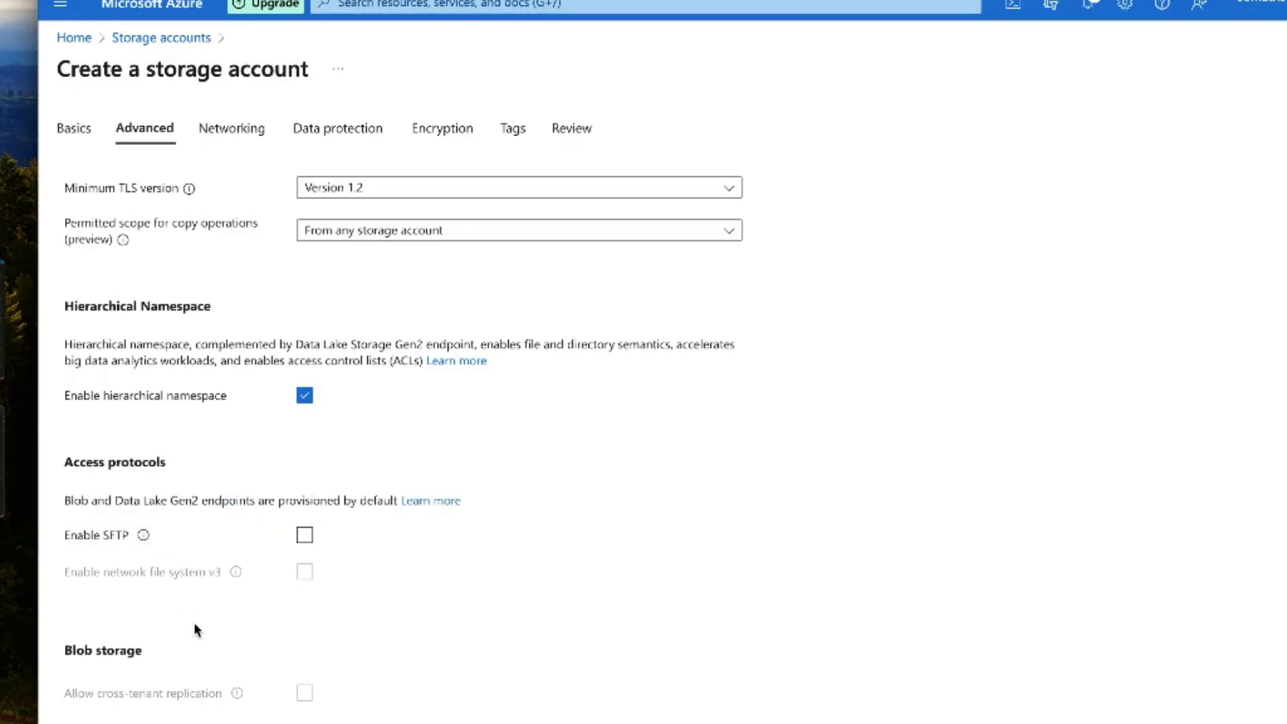
pyautogui.scroll(-4, 197, 631)
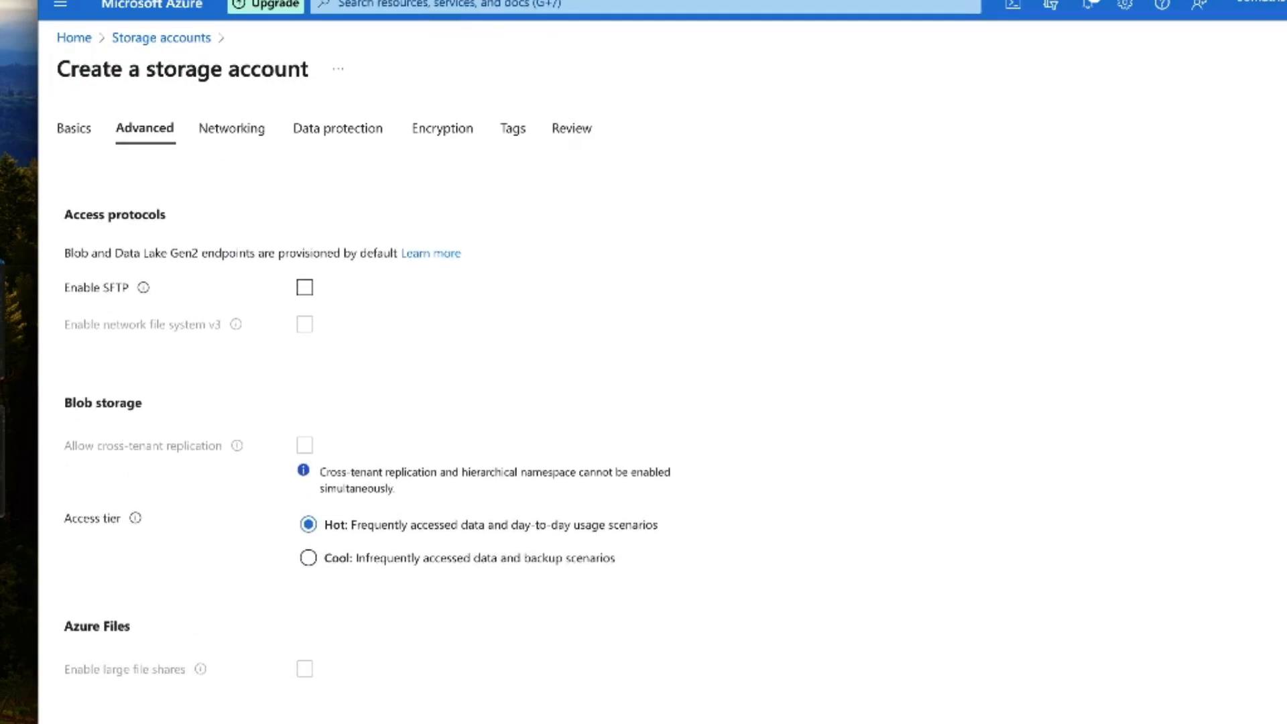
# Step: Accept the default networking, data protection, encryption and tag settings, and create the storage account
pyautogui.click(460, 692)
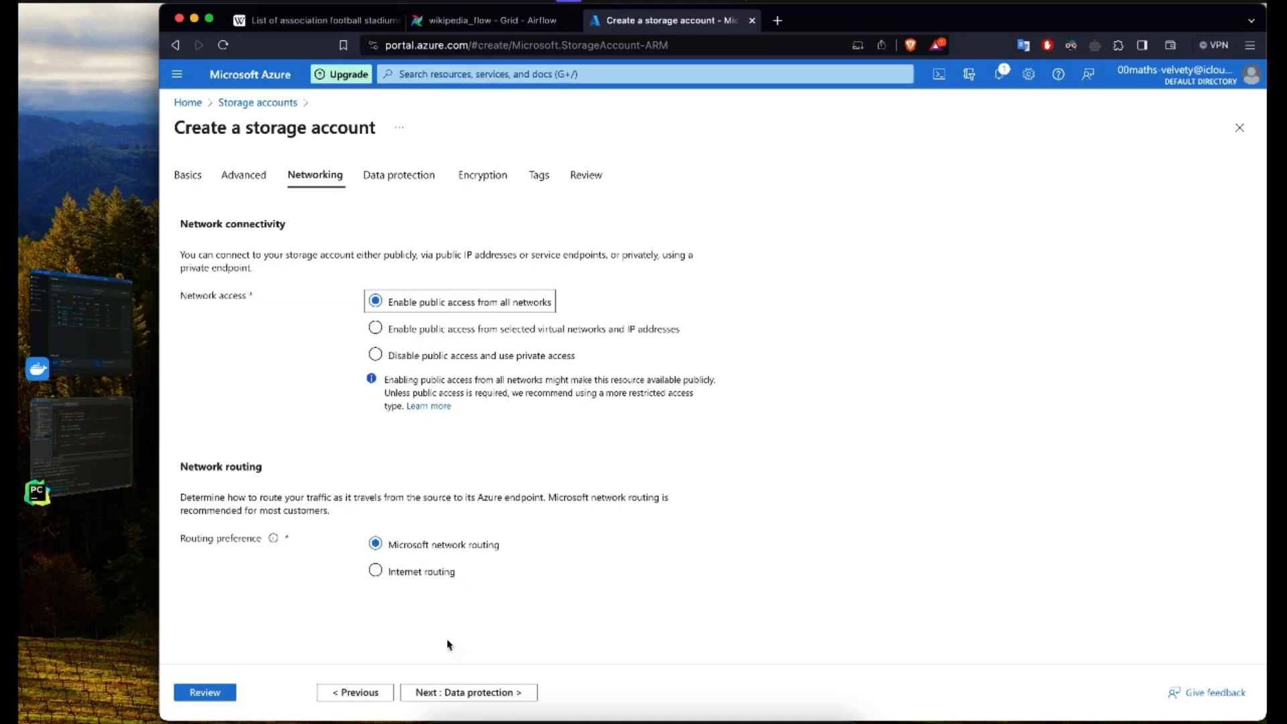
pyautogui.click(475, 694)
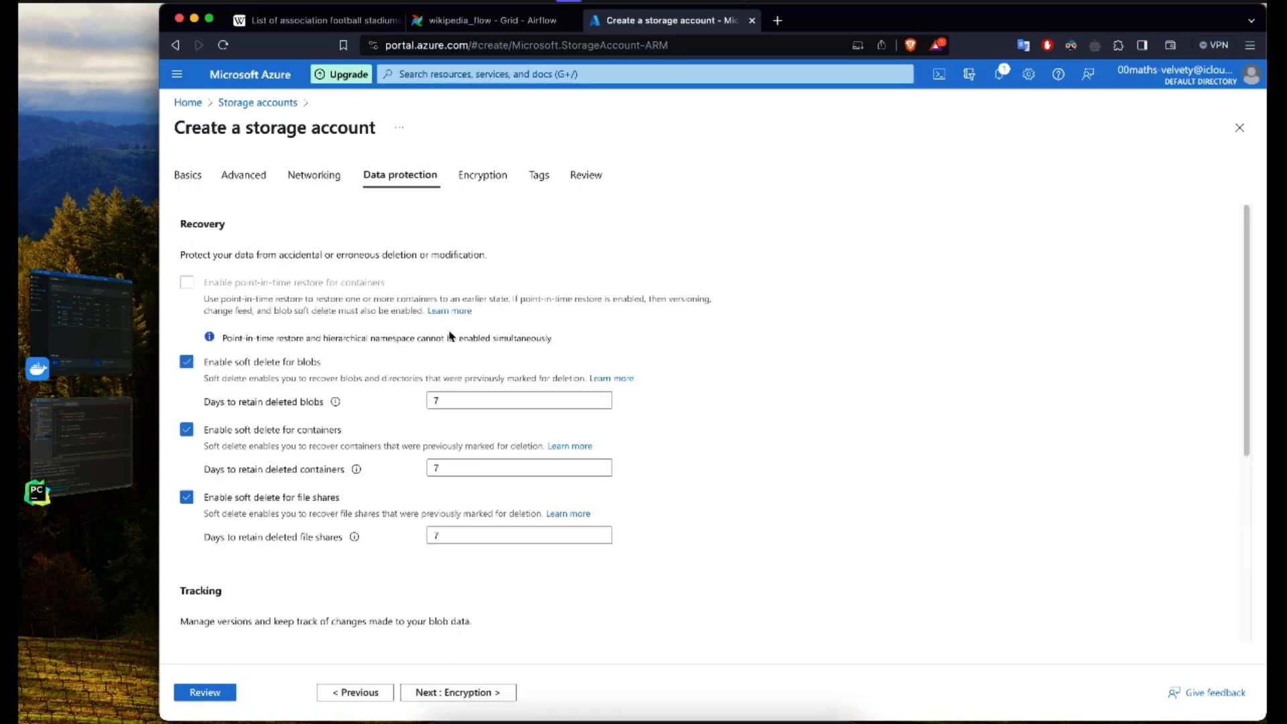
pyautogui.scroll(-3, 271, 475)
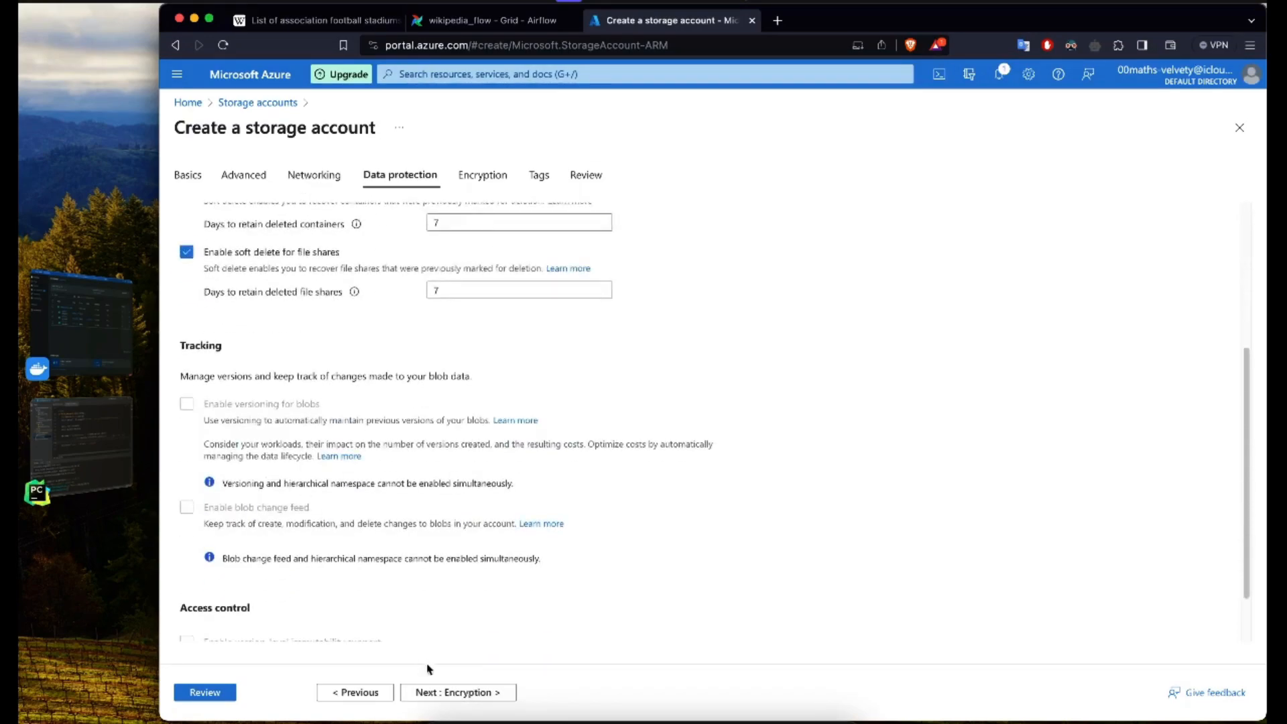
pyautogui.click(442, 692)
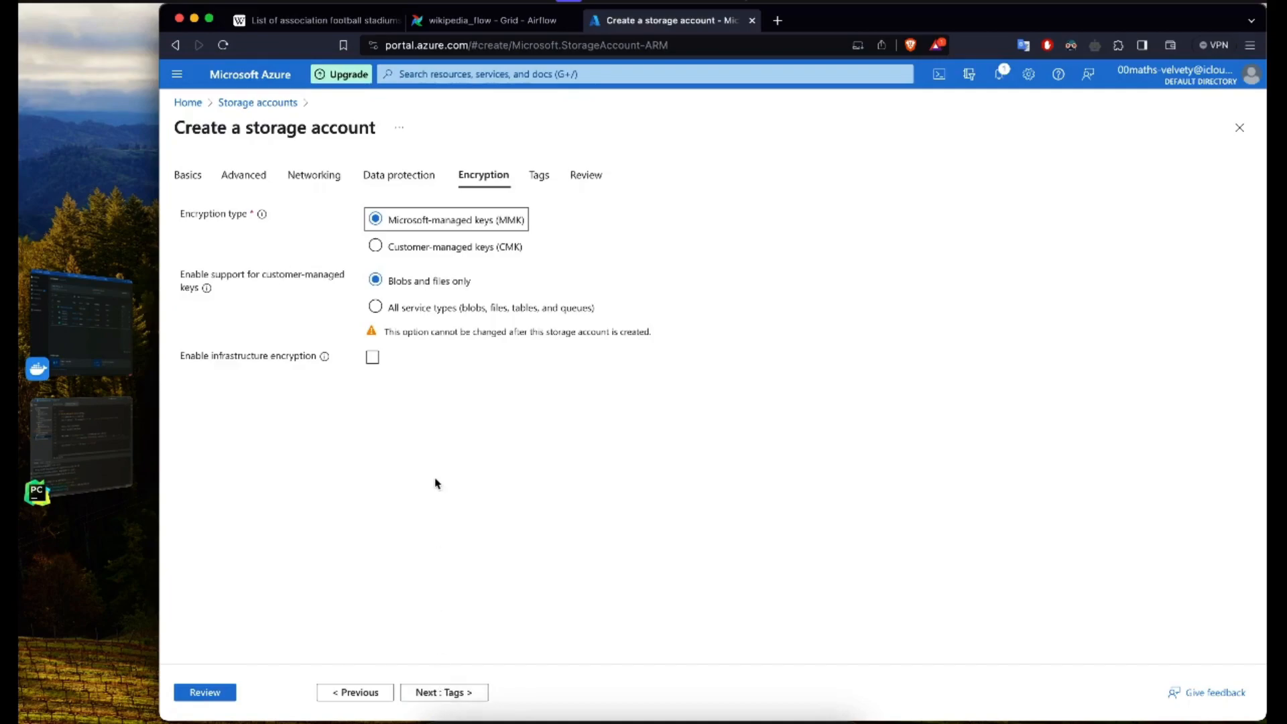
pyautogui.click(446, 693)
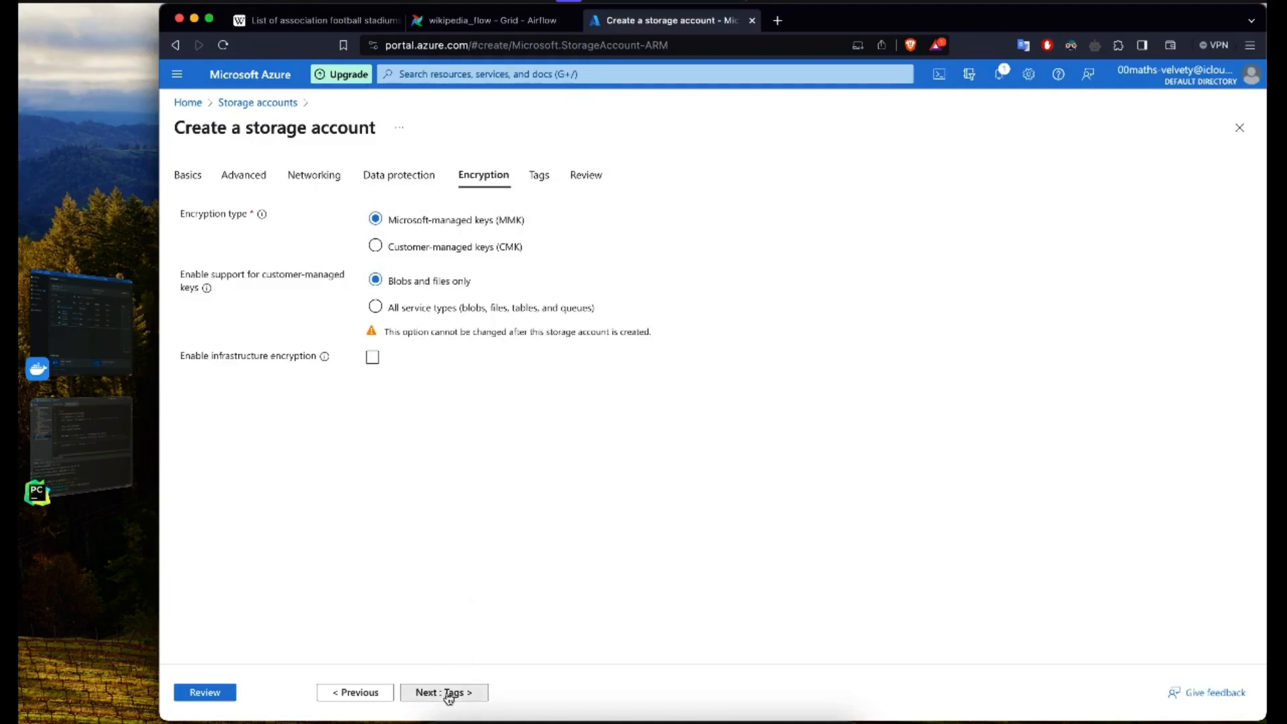
pyautogui.click(448, 695)
pyautogui.scroll(-8, 451, 561)
pyautogui.scroll(-2, 383, 557)
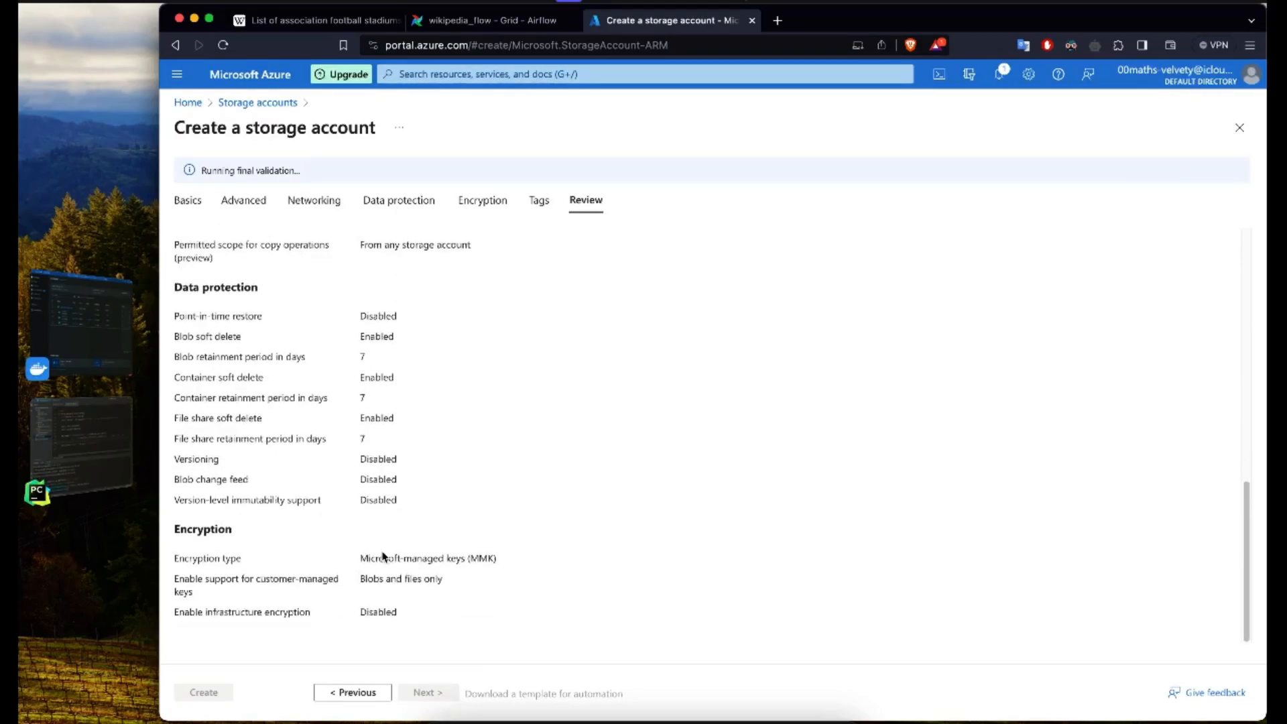
pyautogui.click(205, 693)
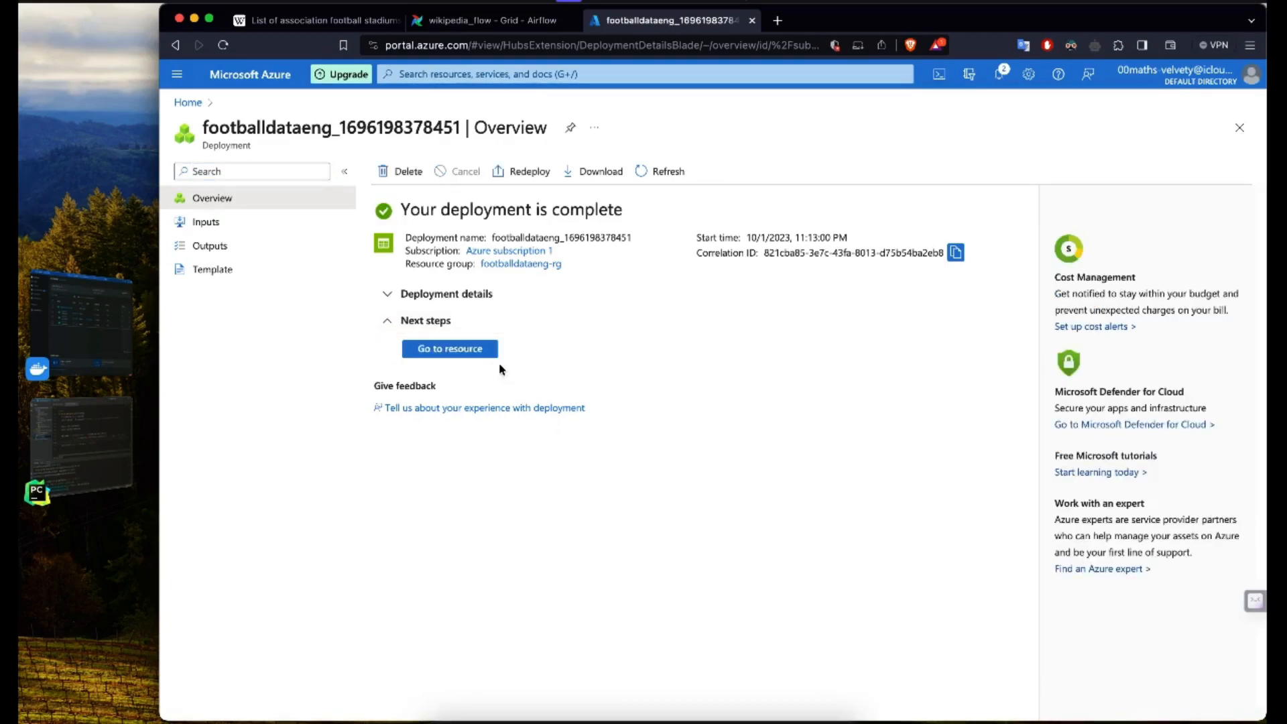
# Step: Open the deployed storage account and examine its service menu, essentials and Data Lake Storage, security and networking properties
pyautogui.click(453, 352)
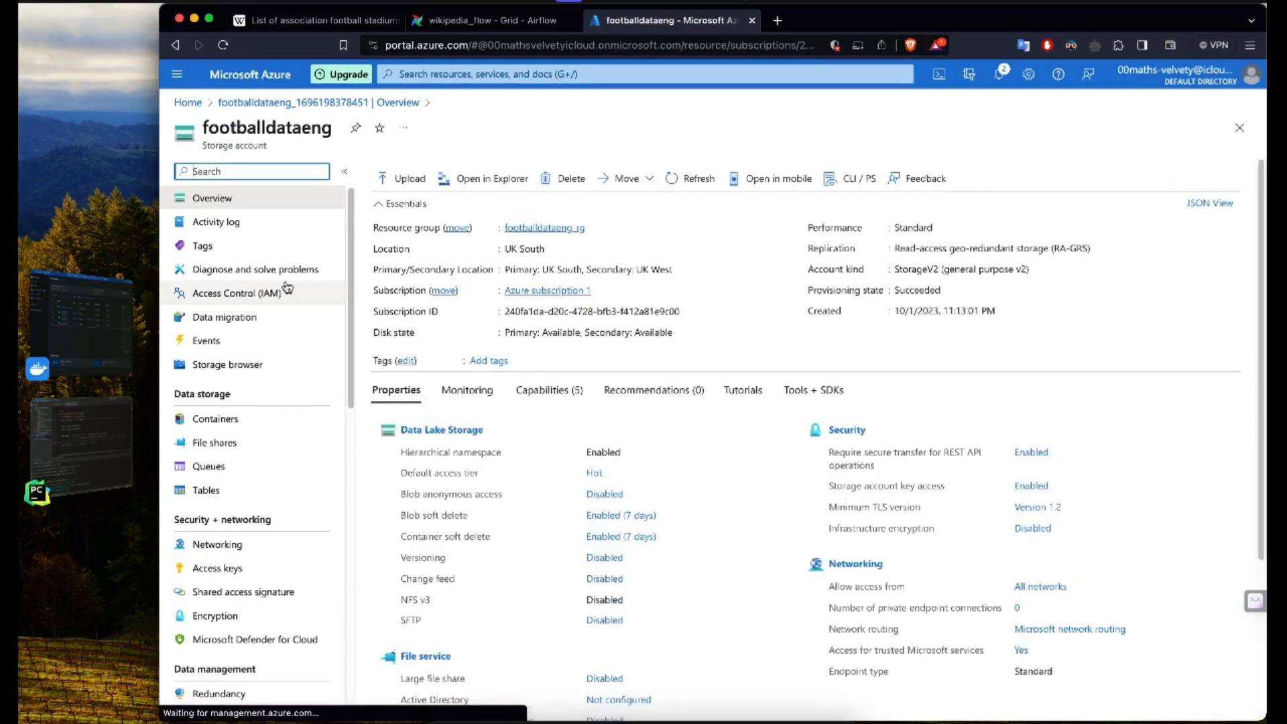
pyautogui.scroll(-1, 287, 334)
pyautogui.scroll(1, 285, 329)
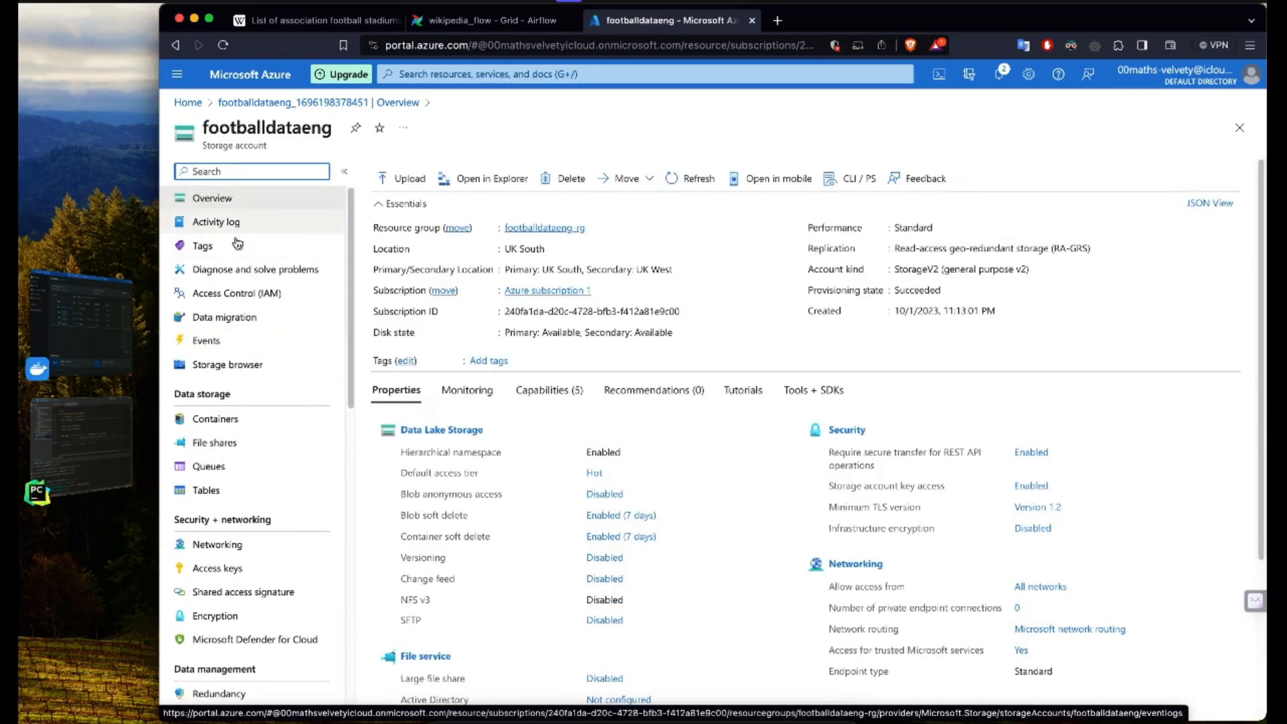
pyautogui.scroll(-4, 260, 365)
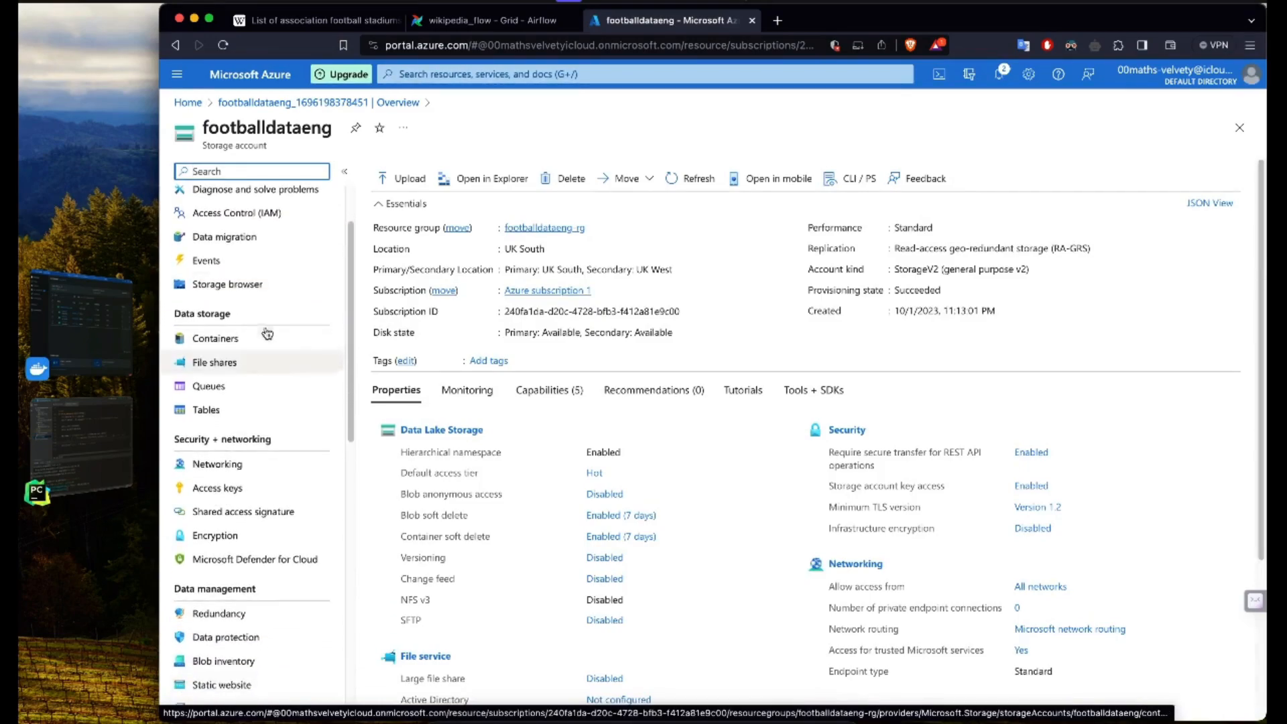
pyautogui.scroll(-5, 258, 429)
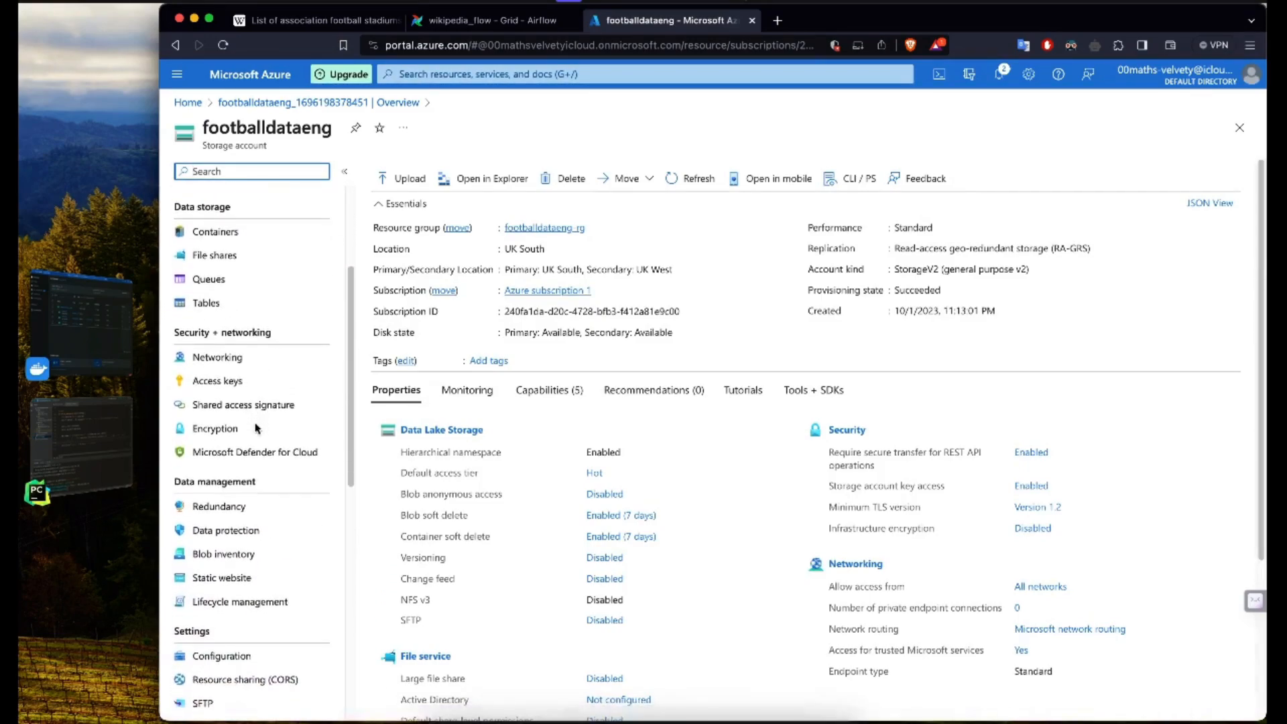
pyautogui.scroll(-5, 257, 455)
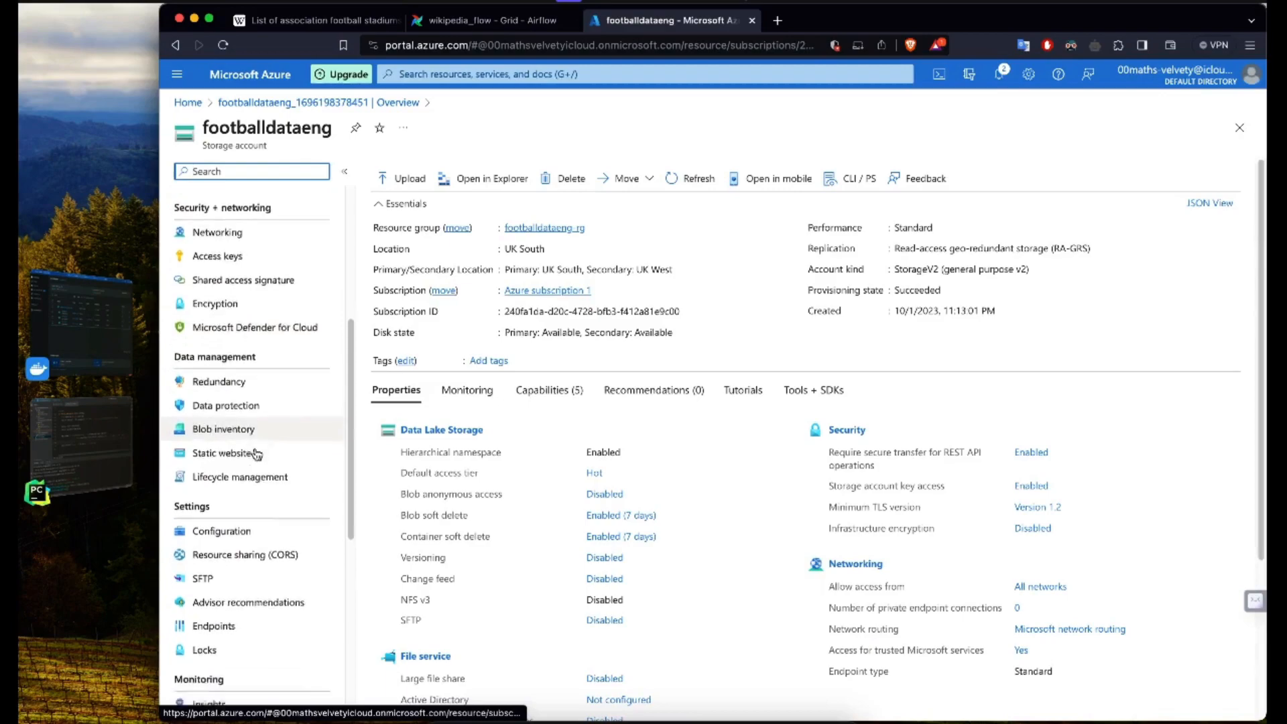
pyautogui.scroll(8, 257, 454)
pyautogui.scroll(5, 256, 455)
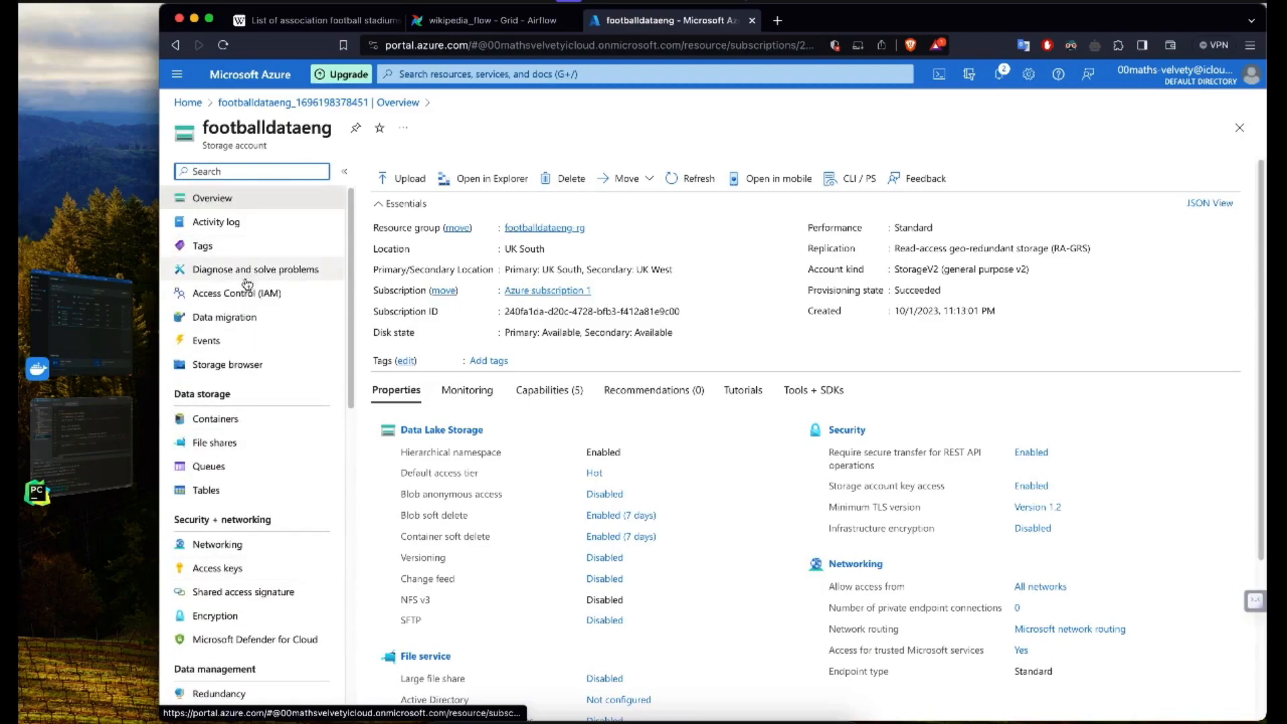
pyautogui.scroll(-3, 244, 429)
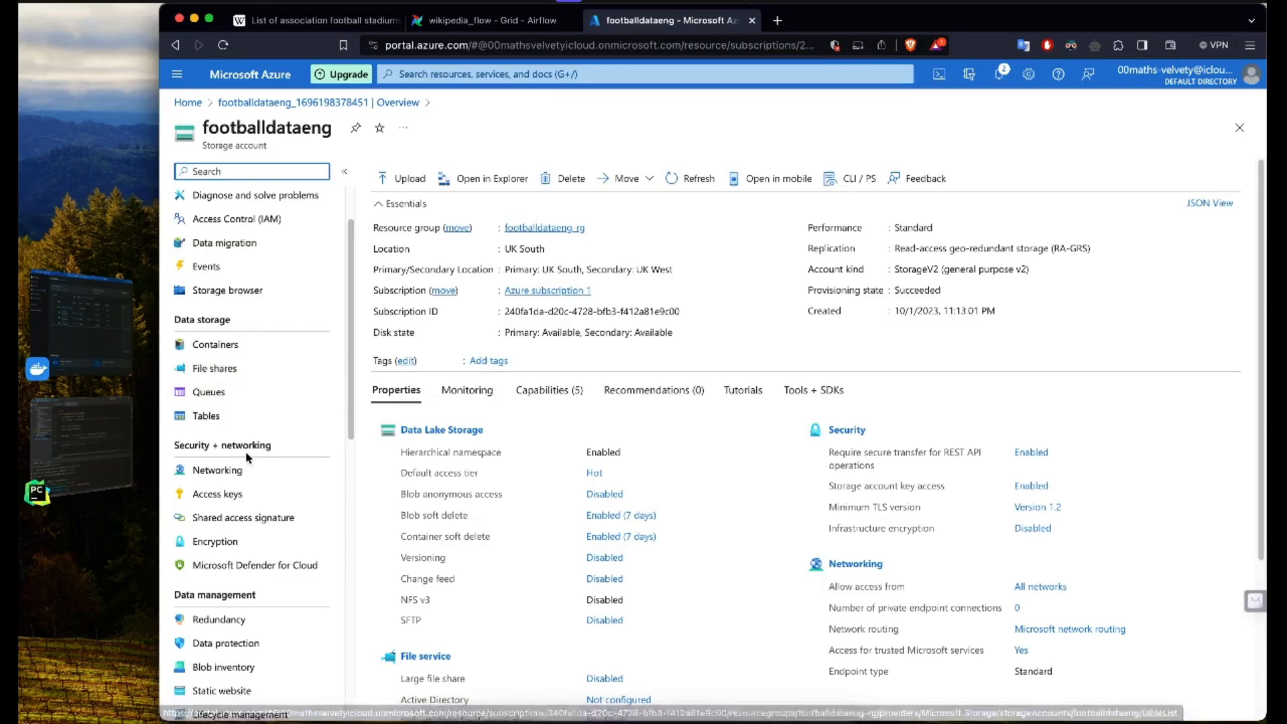
pyautogui.scroll(-3, 246, 458)
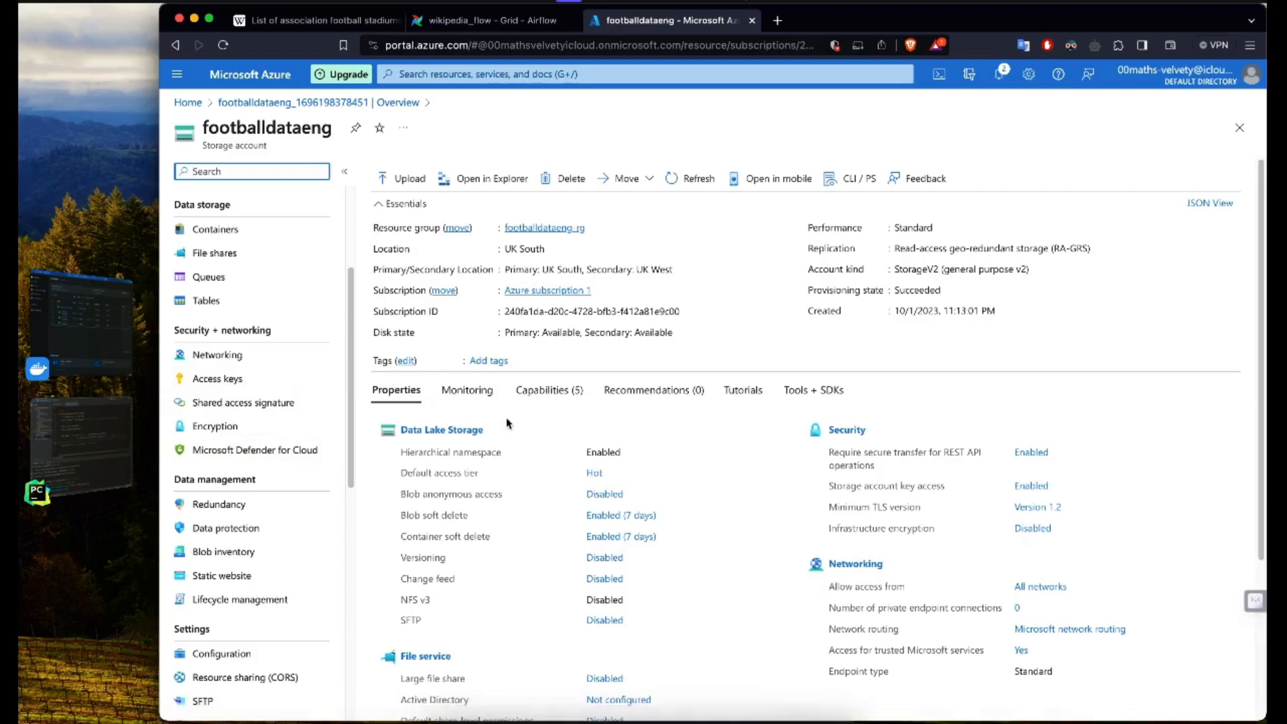
pyautogui.scroll(-2, 461, 487)
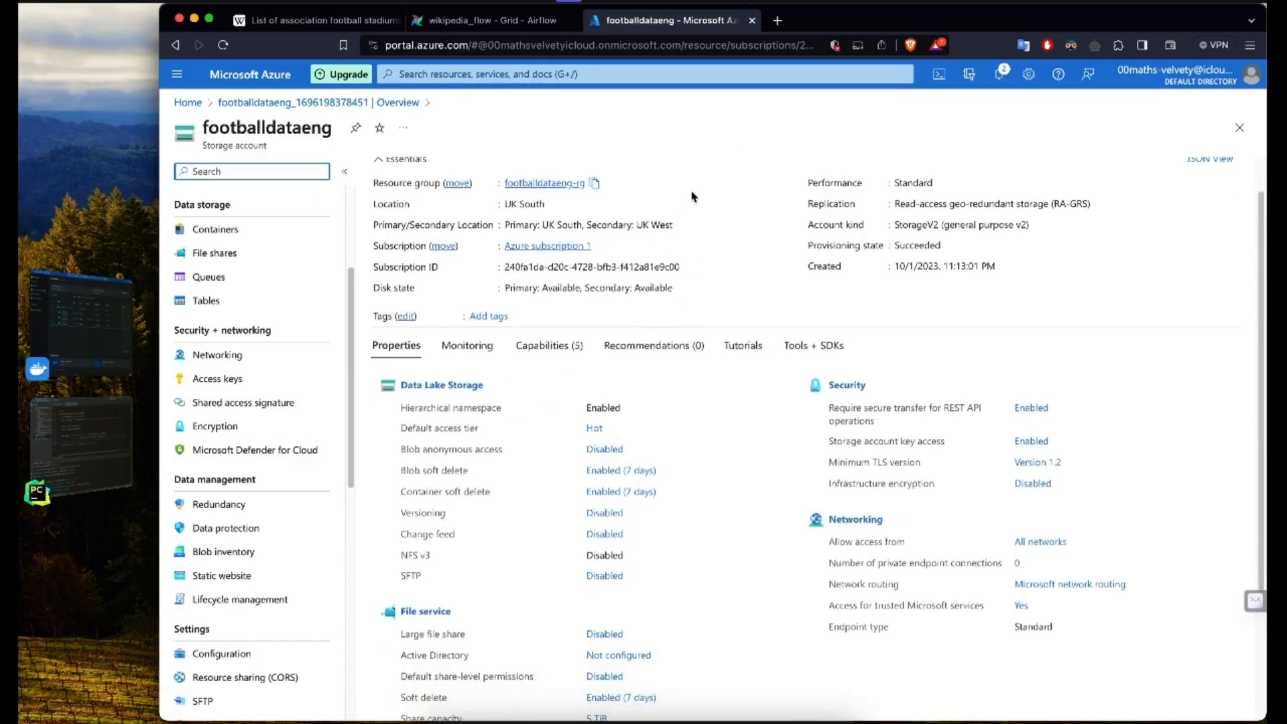
pyautogui.scroll(2, 692, 195)
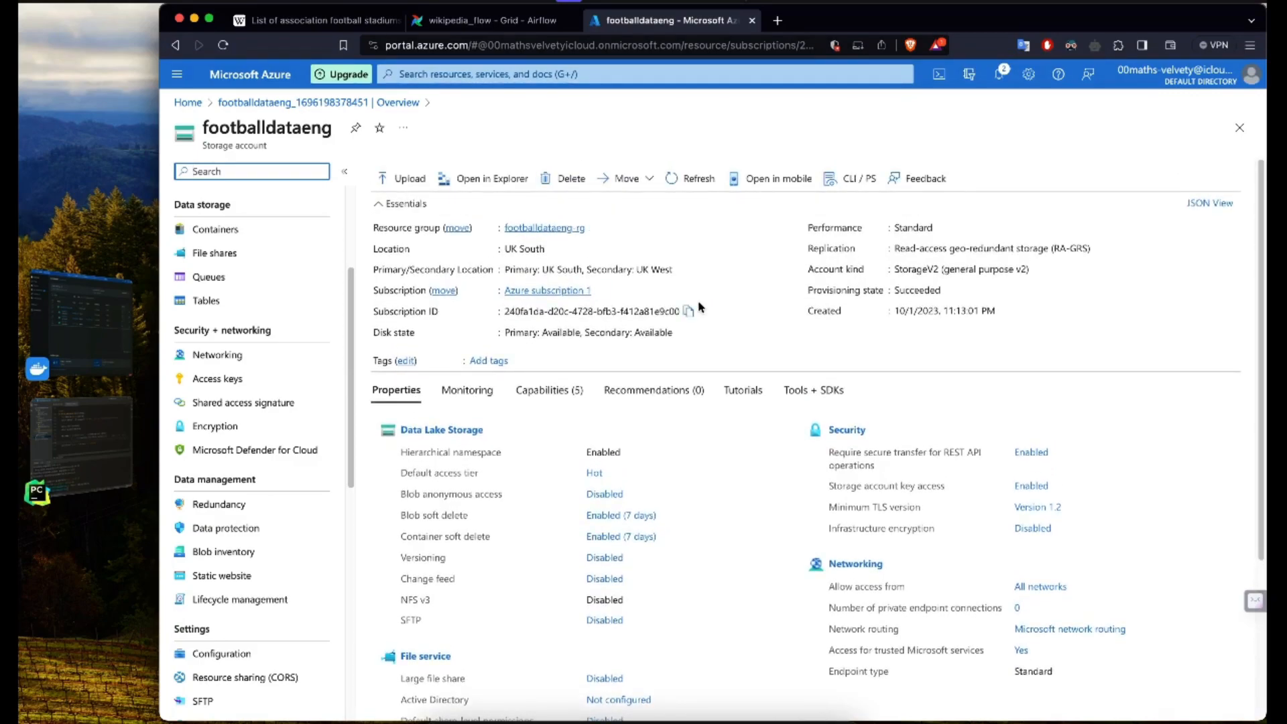
pyautogui.scroll(-1, 694, 305)
pyautogui.scroll(1, 698, 307)
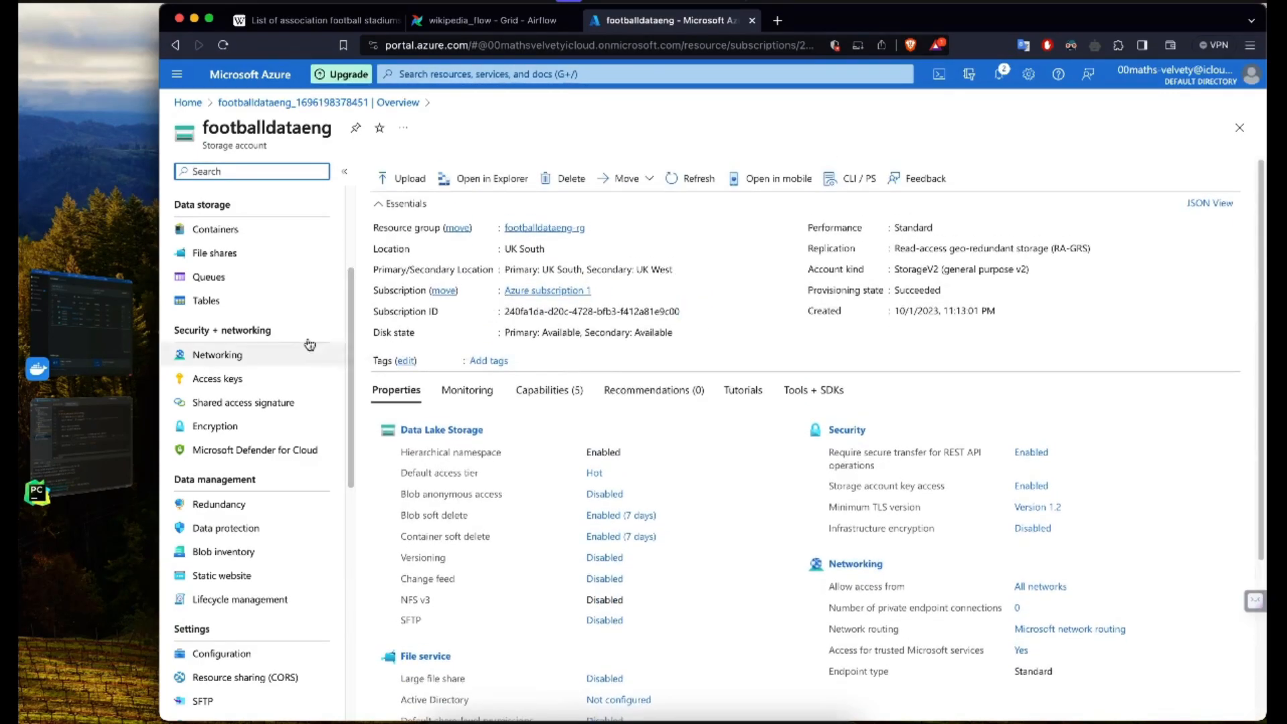
# Step: Create a container named footballdataeng in the storage account
pyautogui.scroll(2, 280, 289)
pyautogui.scroll(1, 280, 288)
pyautogui.click(231, 295)
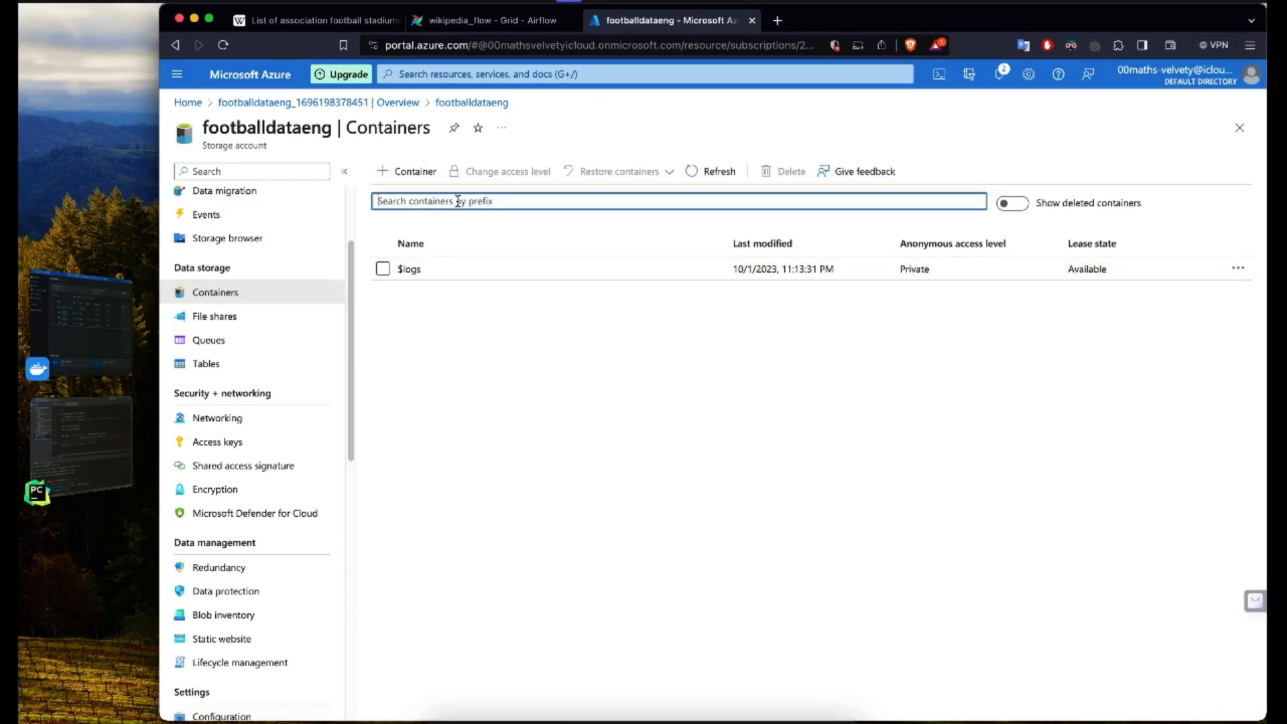
pyautogui.click(411, 173)
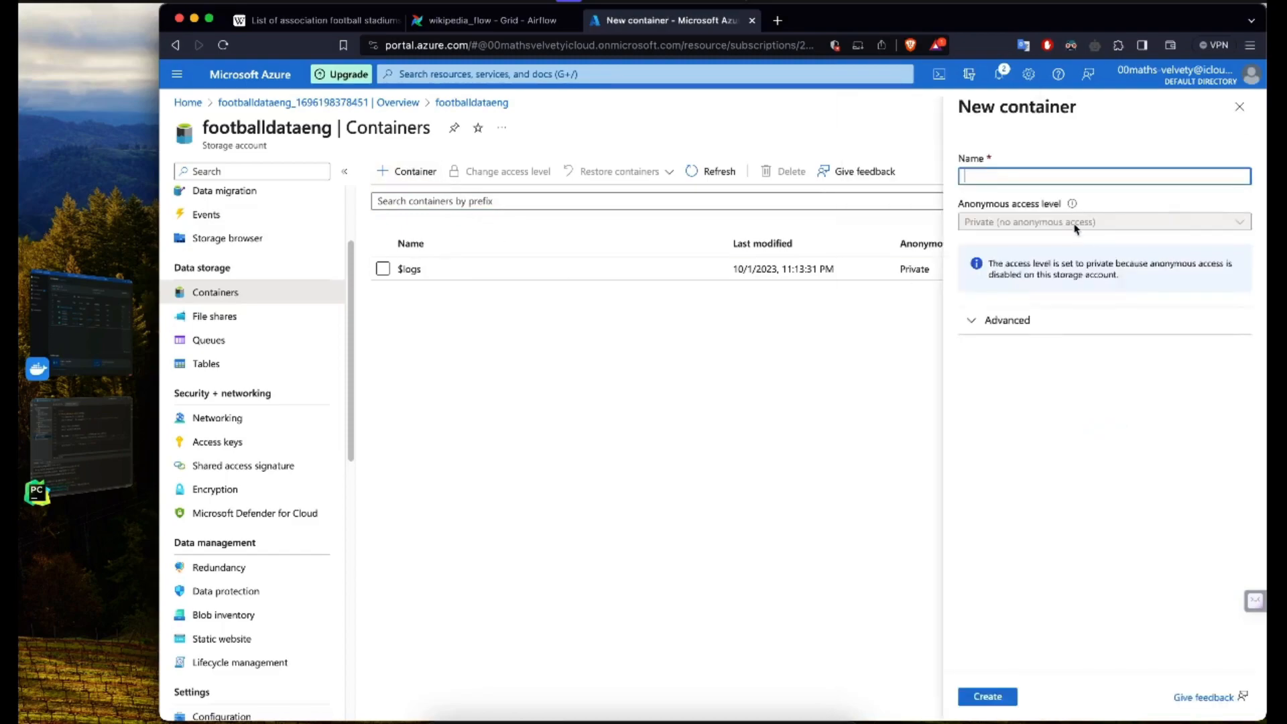
pyautogui.write('foot')
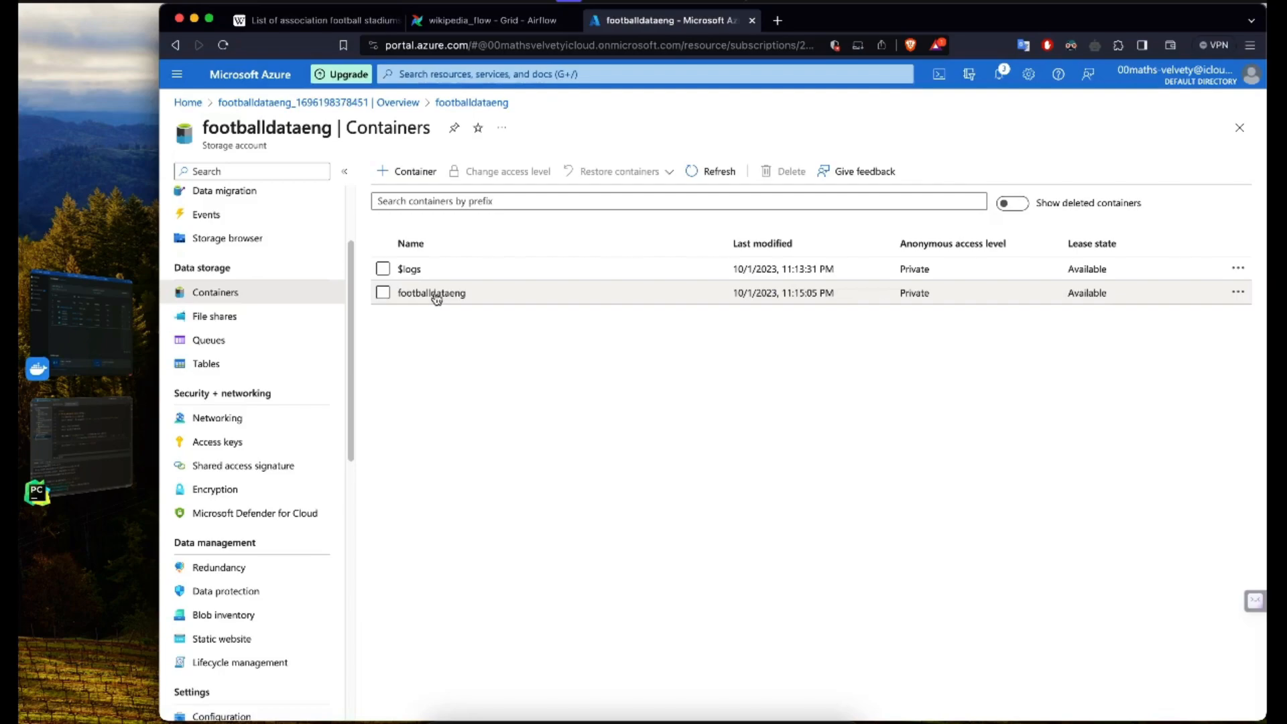
# Step: Open the footballdataeng container and add a directory named data
pyautogui.click(434, 295)
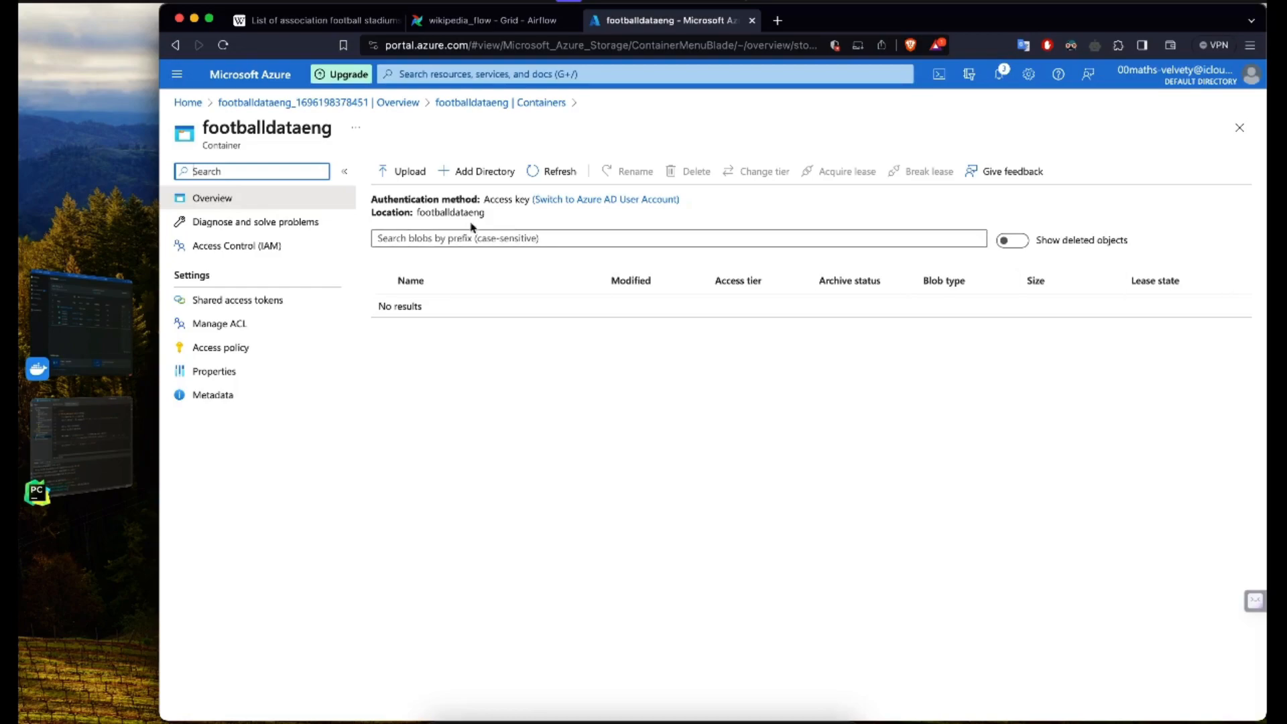
pyautogui.click(483, 172)
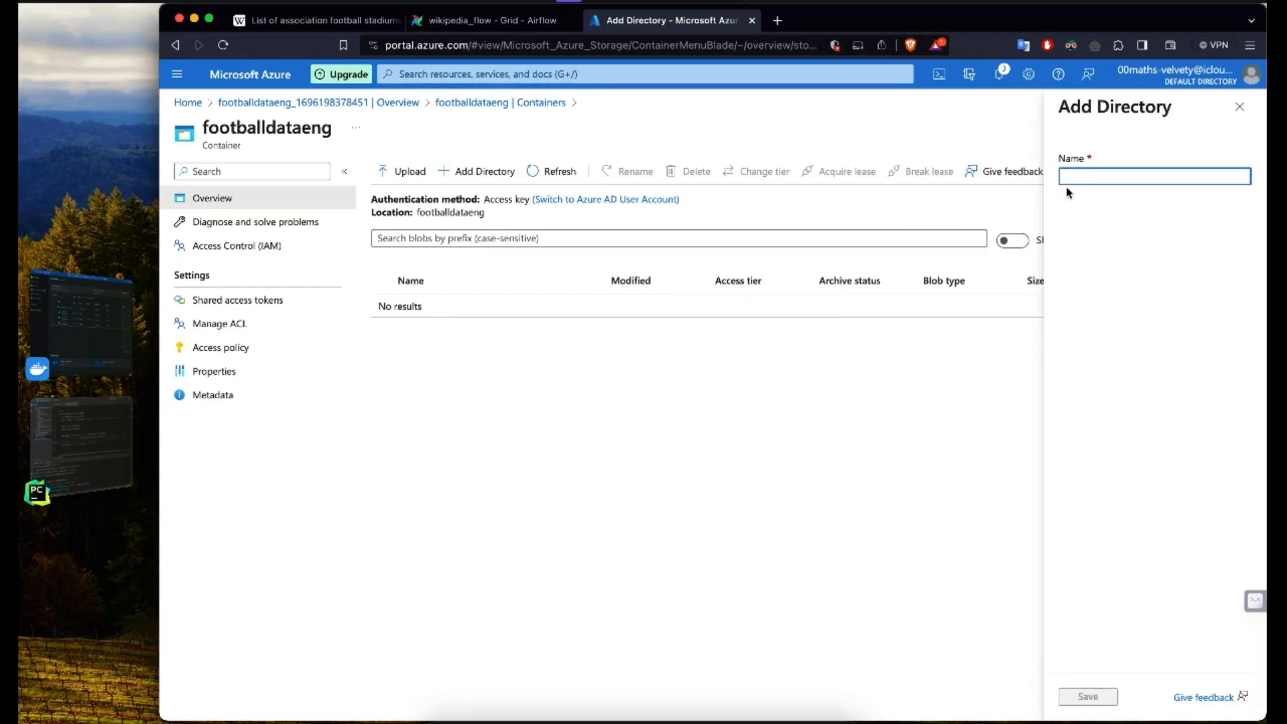
pyautogui.write('data')
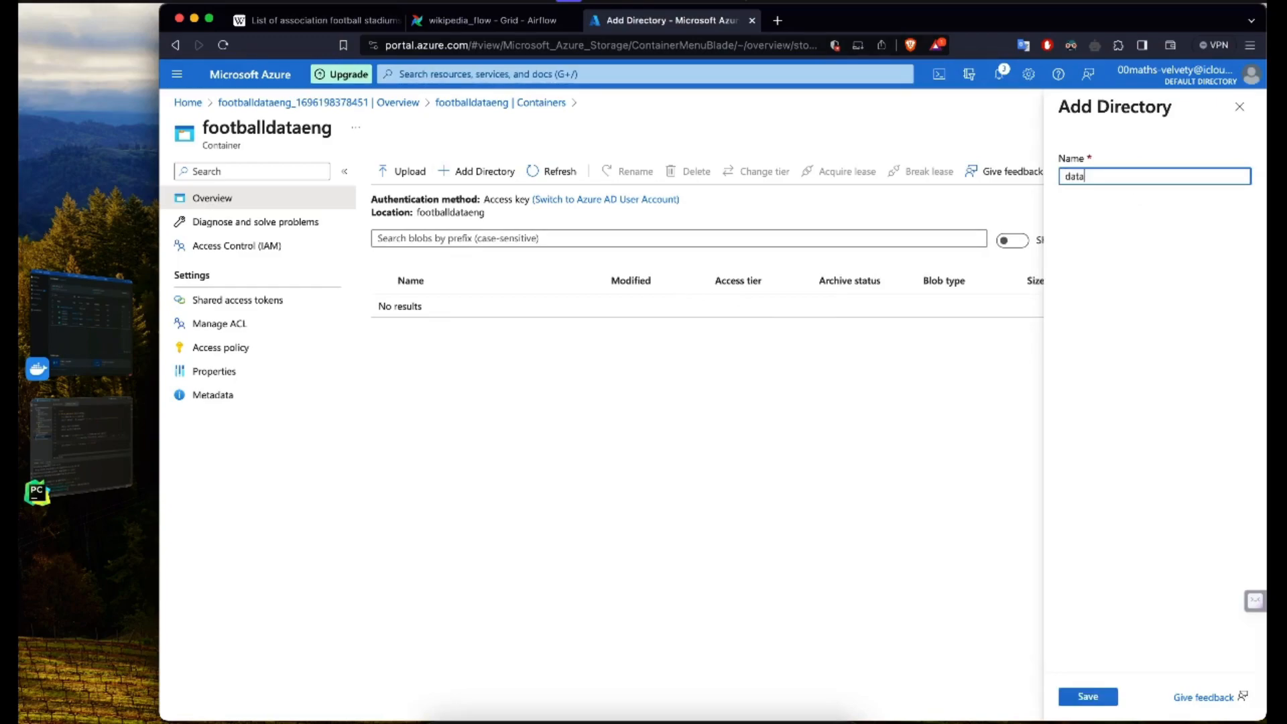
pyautogui.click(1087, 696)
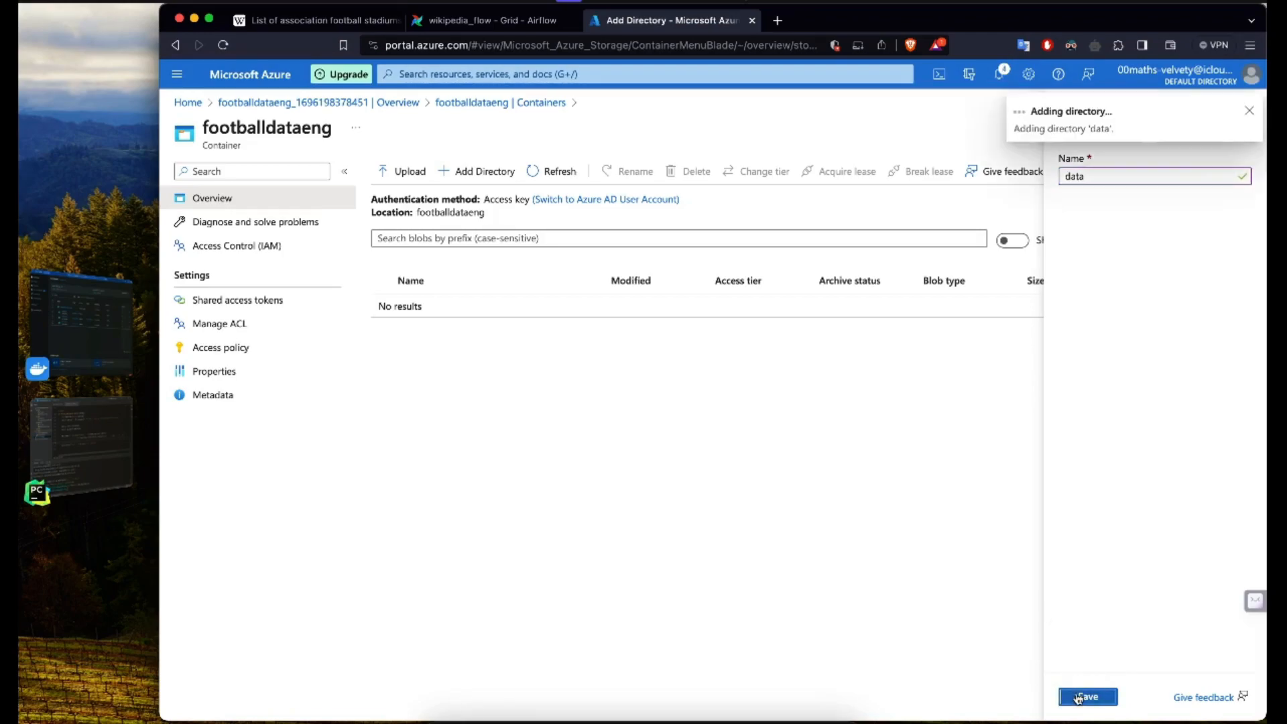
# Step: Add a second directory named ready to the container, and open the data directory
pyautogui.click(477, 172)
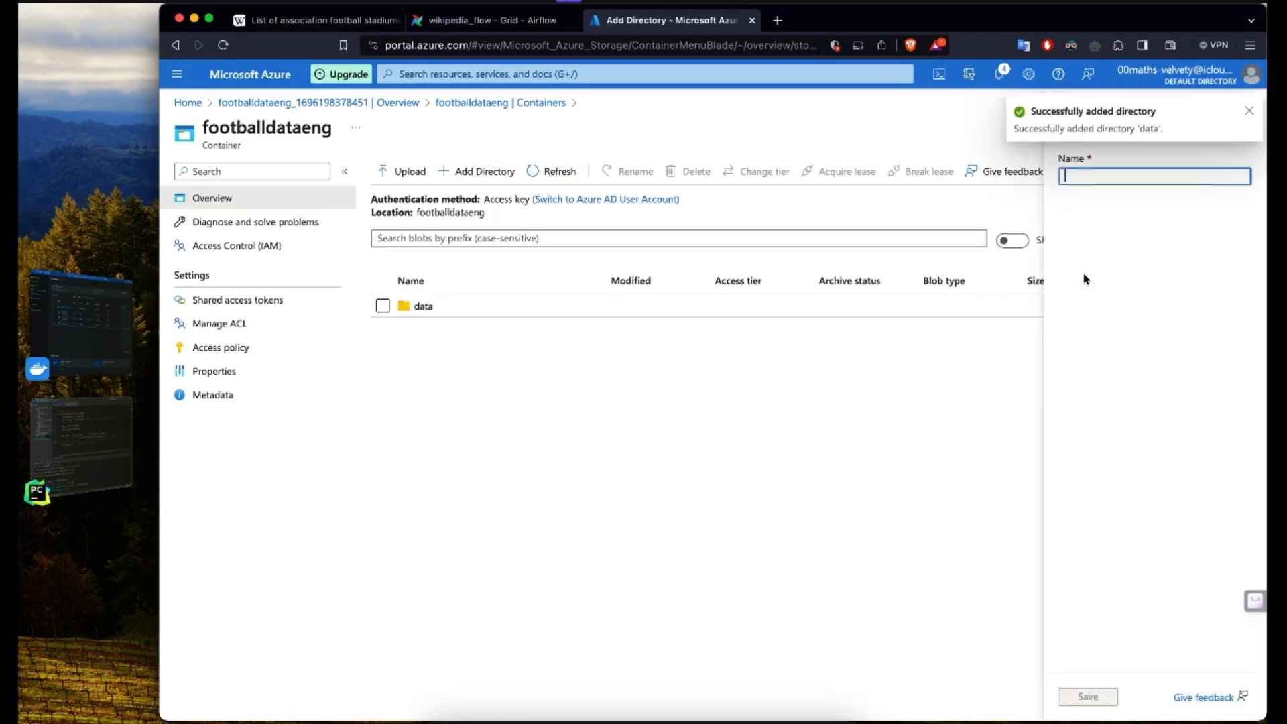
pyautogui.write('ready')
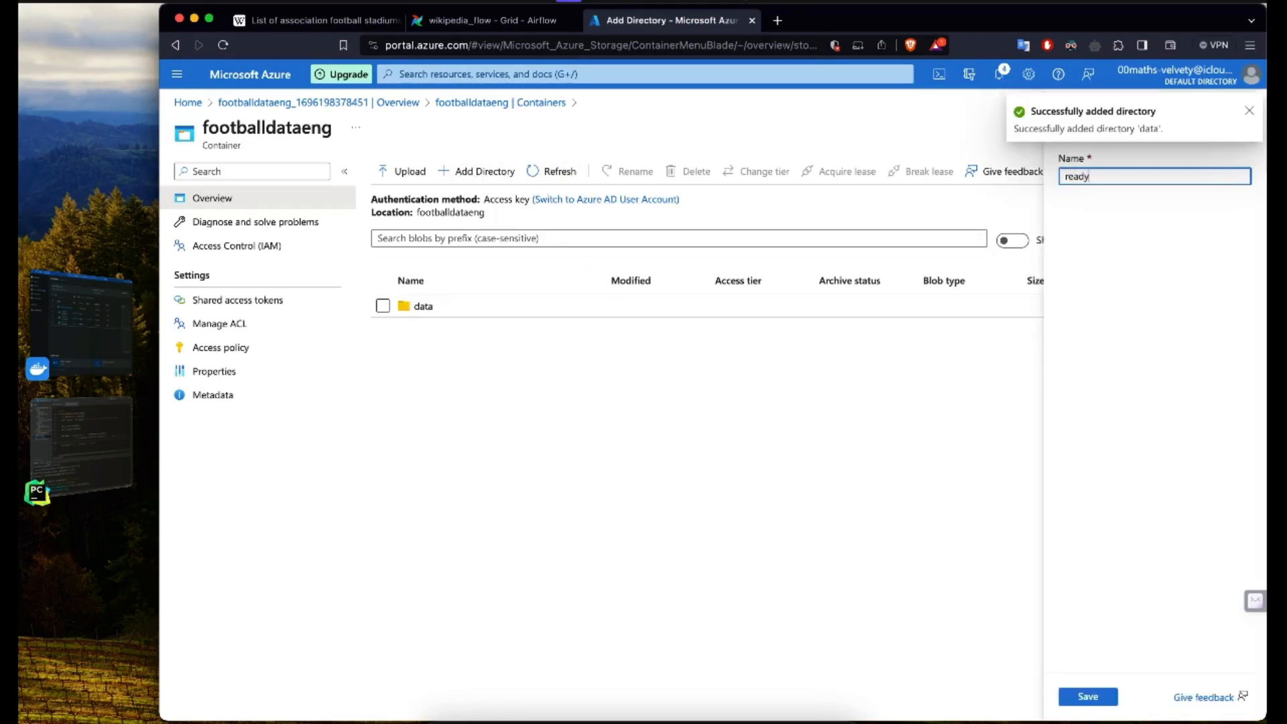
pyautogui.click(1071, 694)
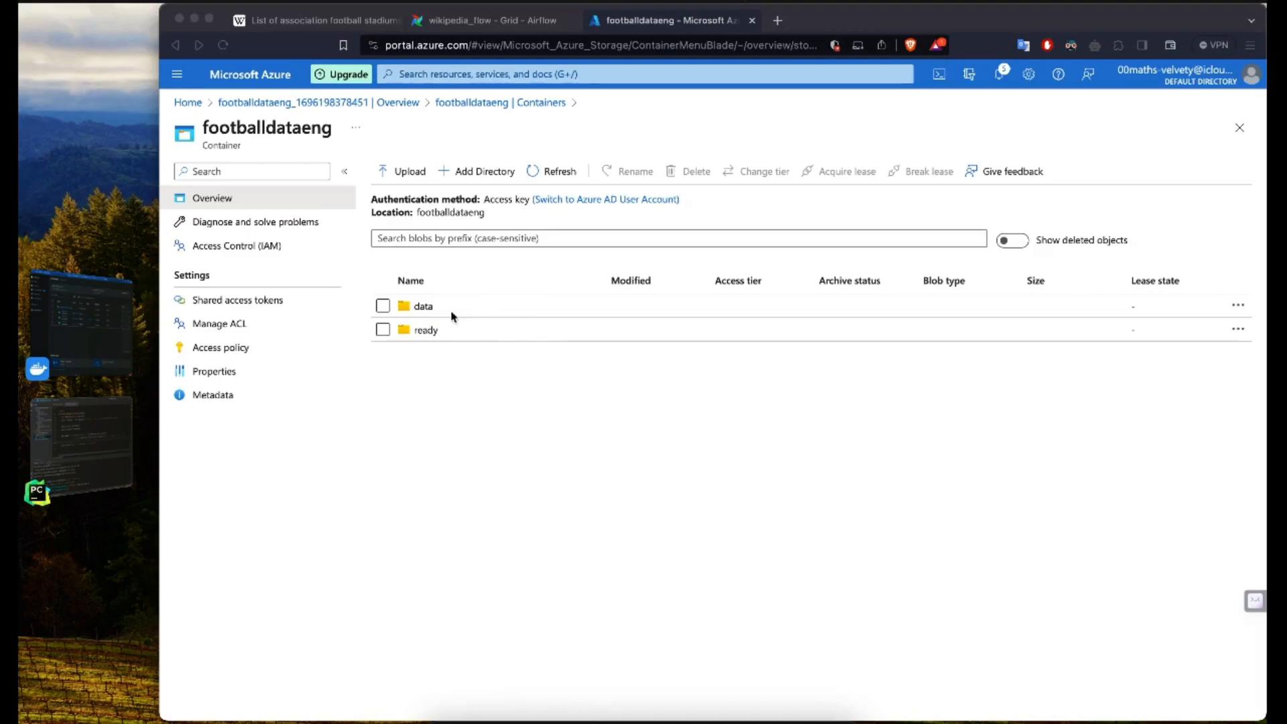
pyautogui.click(434, 311)
pyautogui.click(431, 307)
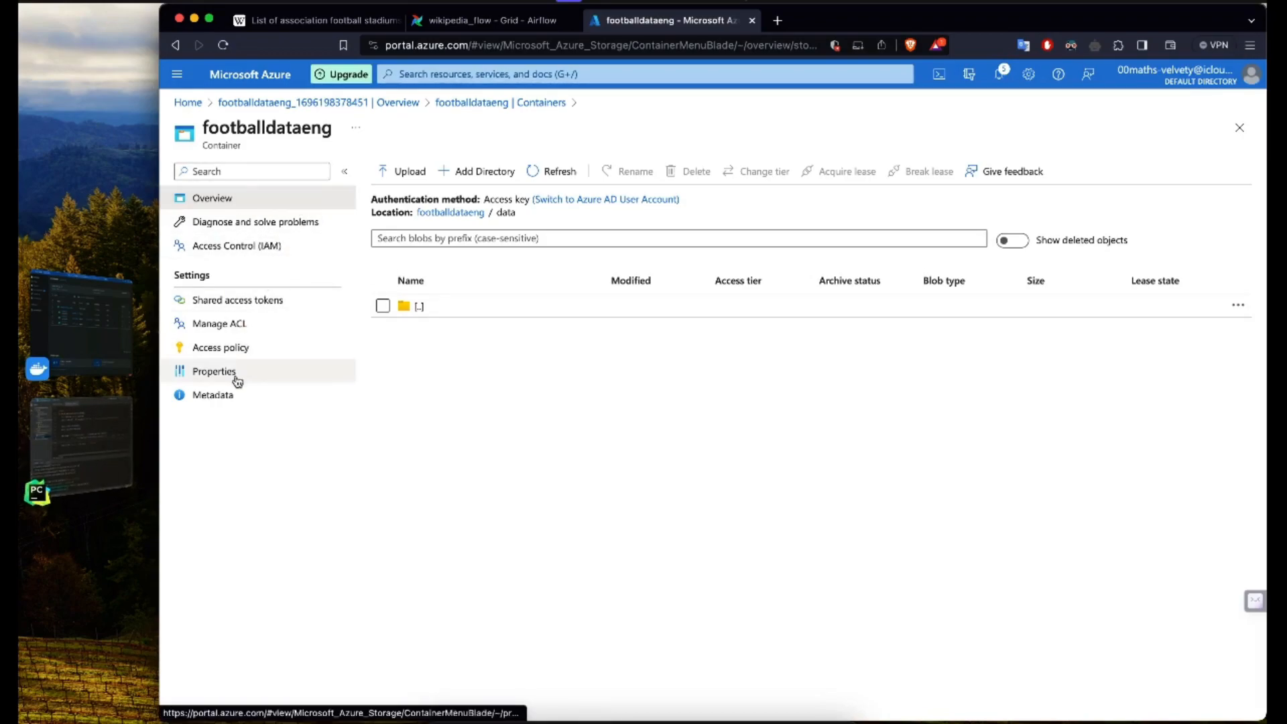
# Step: Reveal the key1 access key of the footballdataeng storage account and copy it
pyautogui.click(348, 103)
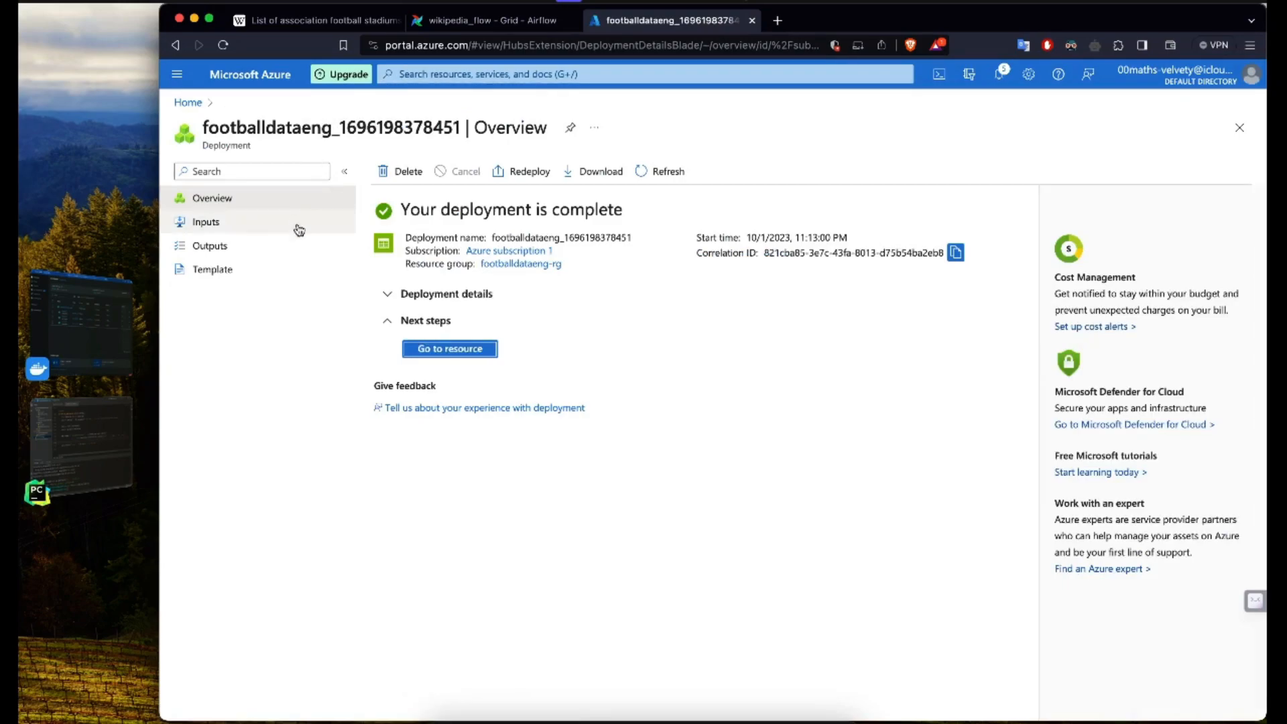
pyautogui.click(468, 353)
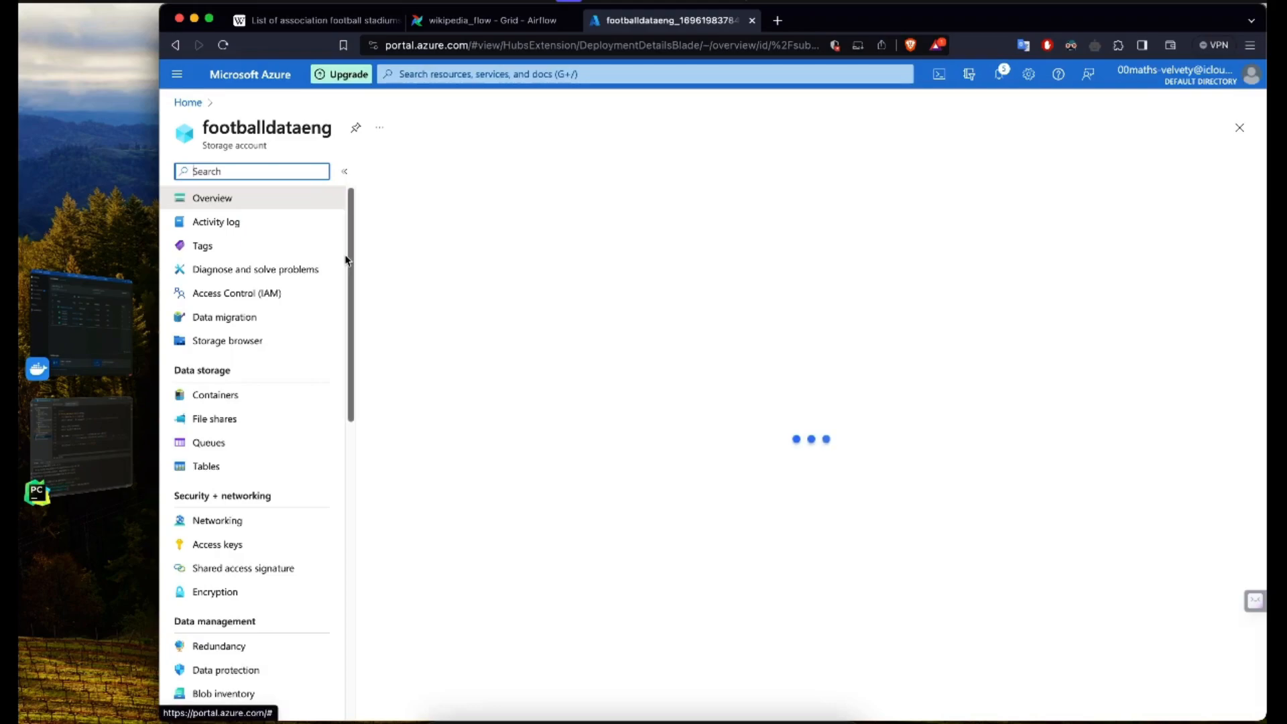
pyautogui.scroll(-2, 302, 390)
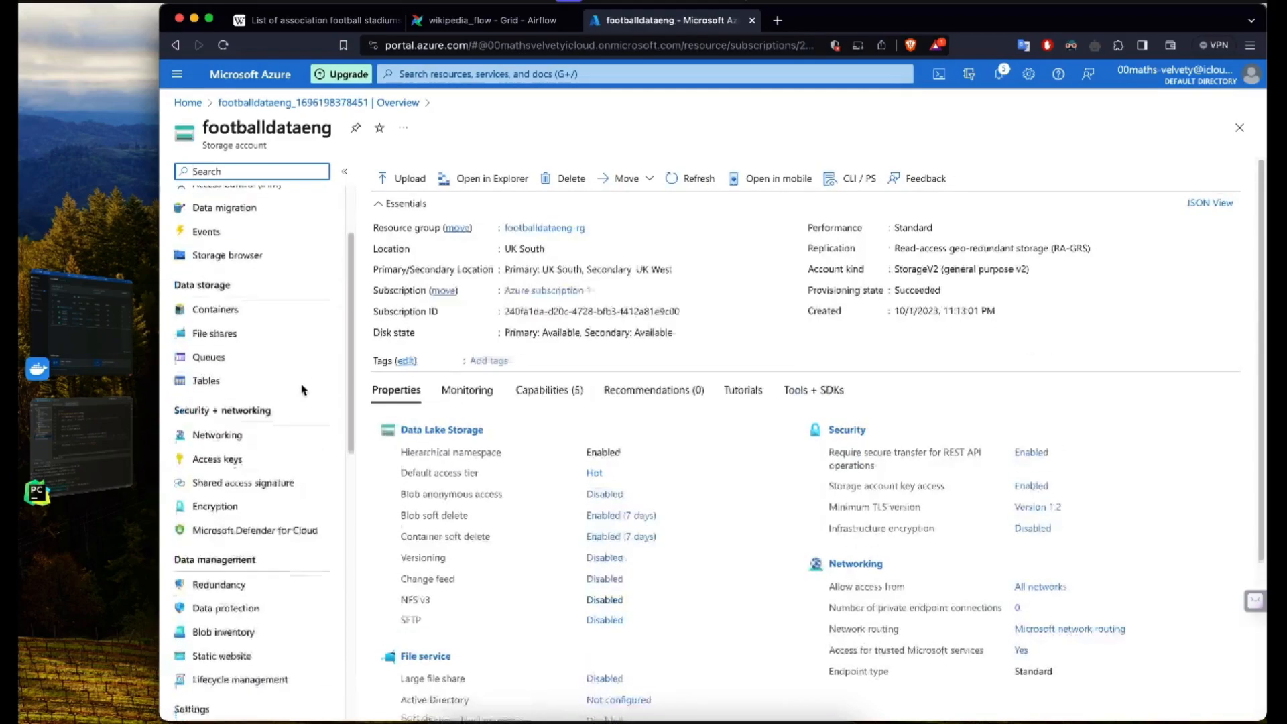
pyautogui.click(241, 448)
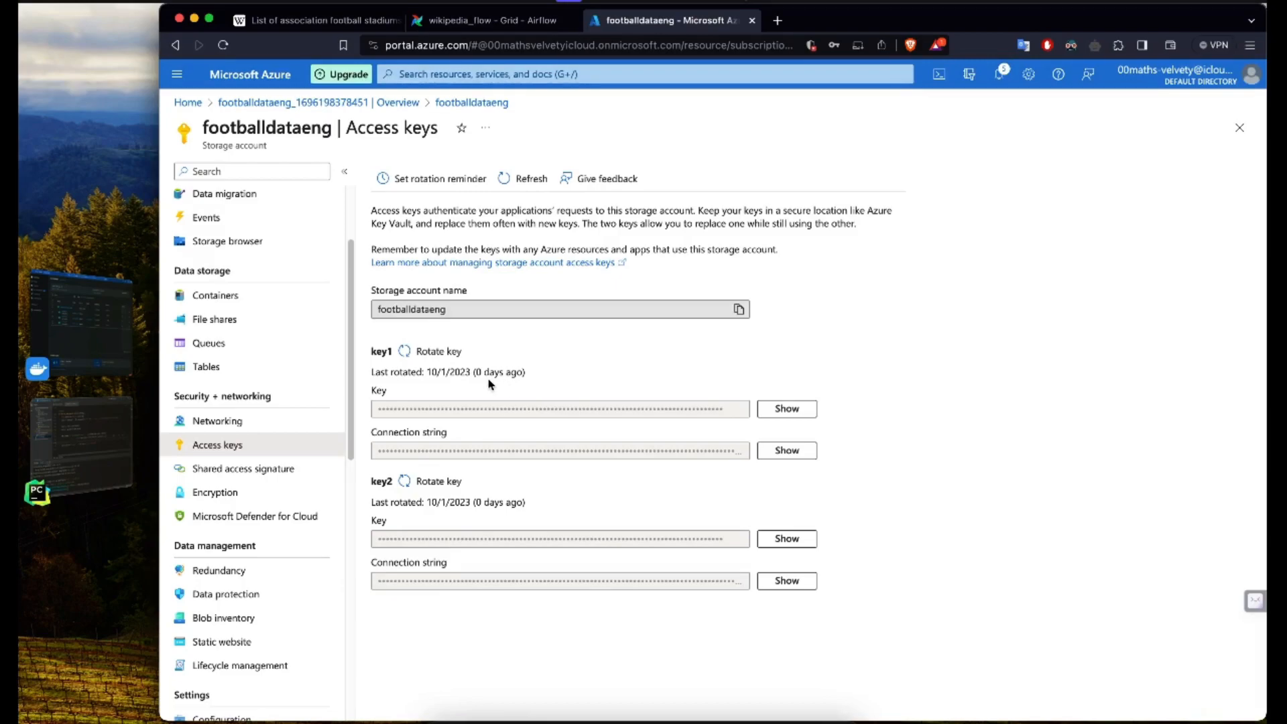
pyautogui.click(781, 410)
pyautogui.click(739, 409)
# Step: Switch to PyCharm and comment out the local data.to_csv line in write_wikipedia_data of wikipedia_pipeline.py
pyautogui.click(80, 446)
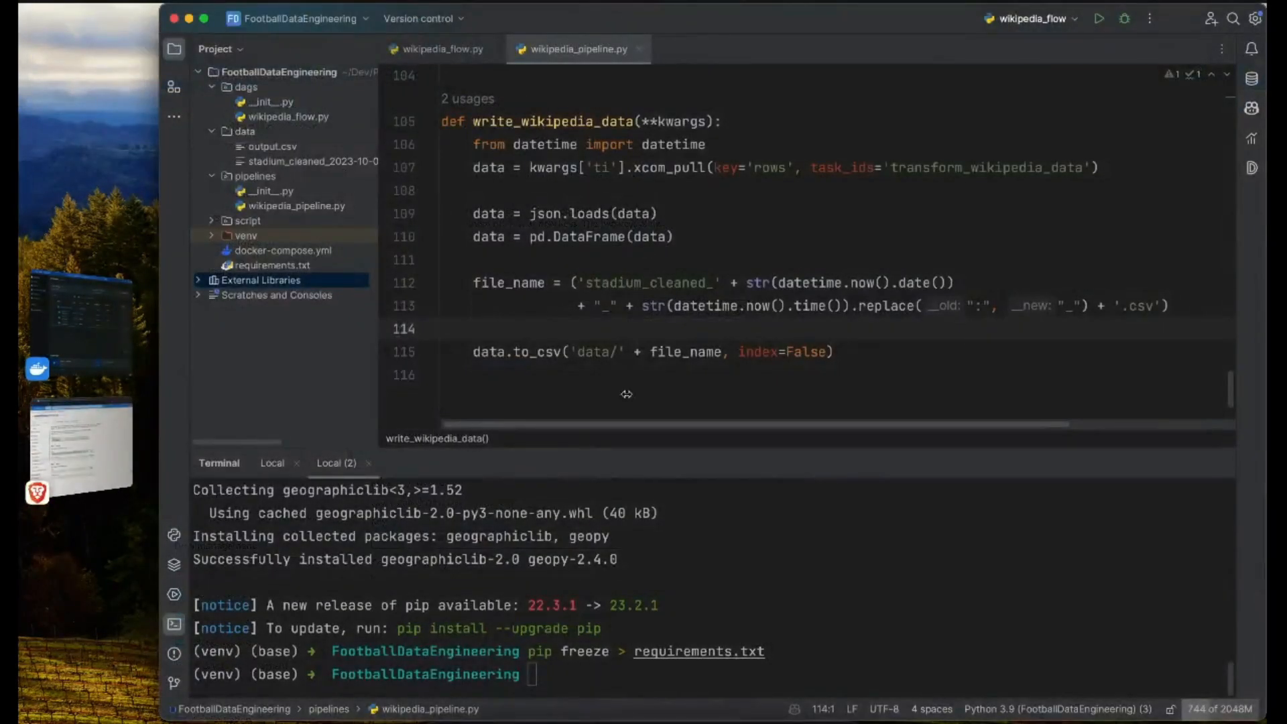
pyautogui.scroll(-1, 635, 352)
pyautogui.scroll(1, 603, 300)
pyautogui.moveTo(481, 255); pyautogui.dragTo(481, 233)
pyautogui.click(487, 303)
pyautogui.moveTo(474, 301); pyautogui.dragTo(844, 307)
pyautogui.press('super+slash')
# Step: Paste the copied storage account key as a # comment on a new line below the commented-out data.to_csv call
pyautogui.press('Return')
pyautogui.write('//')
pyautogui.press('super+v')
pyautogui.press('super+z')
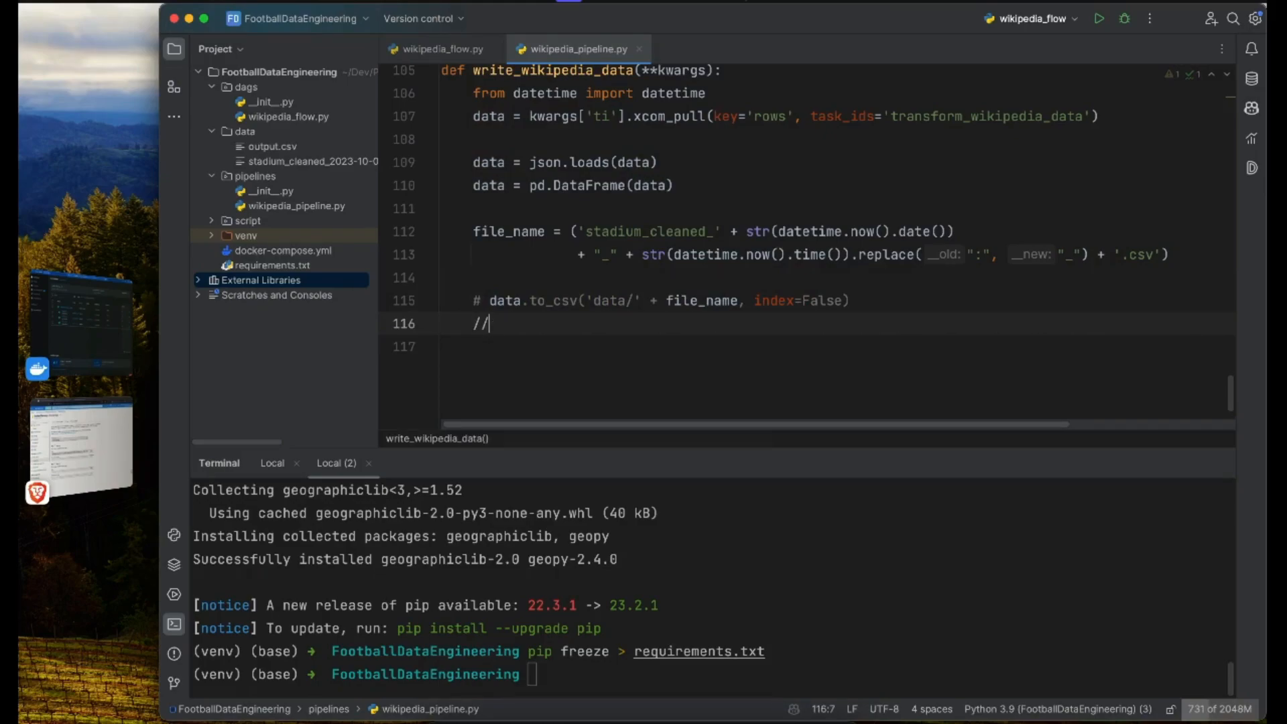
pyautogui.press('BackSpace')
pyautogui.press('BackSpace')
pyautogui.write('#')
pyautogui.press('super+v')
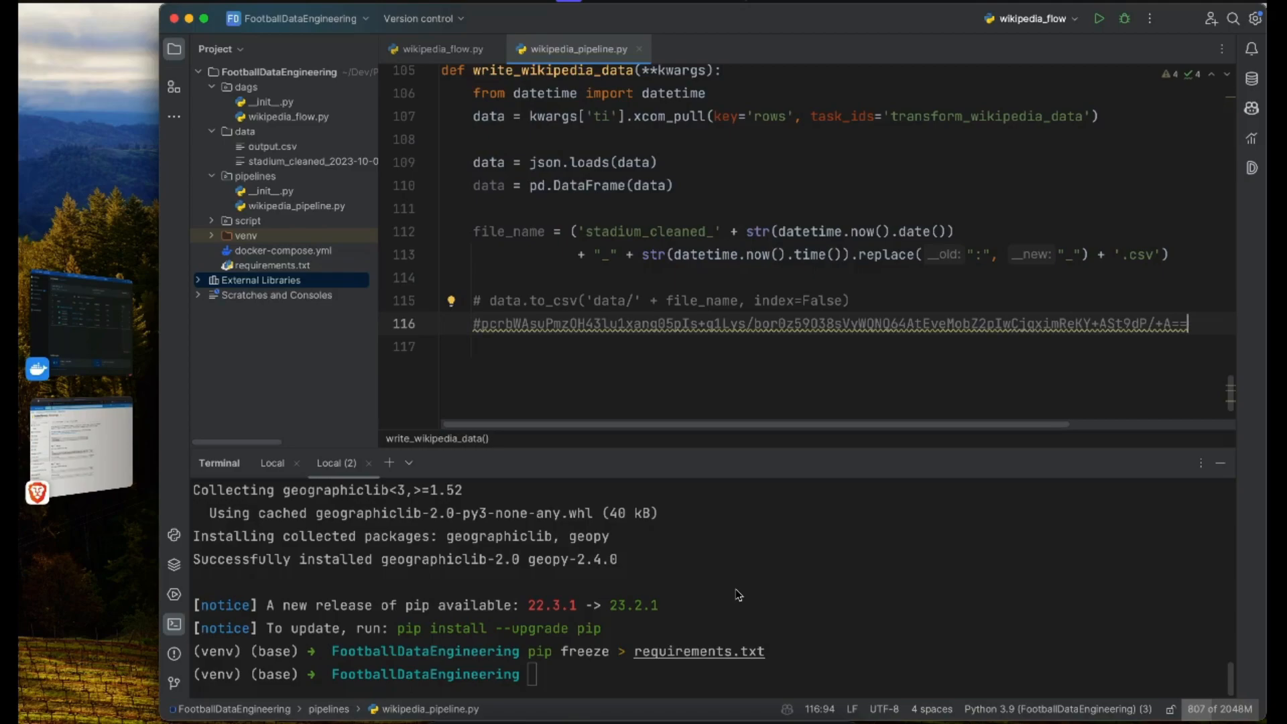
# Step: Install the adlfs package with pip in the project terminal
pyautogui.click(689, 614)
pyautogui.write('pip install adl')
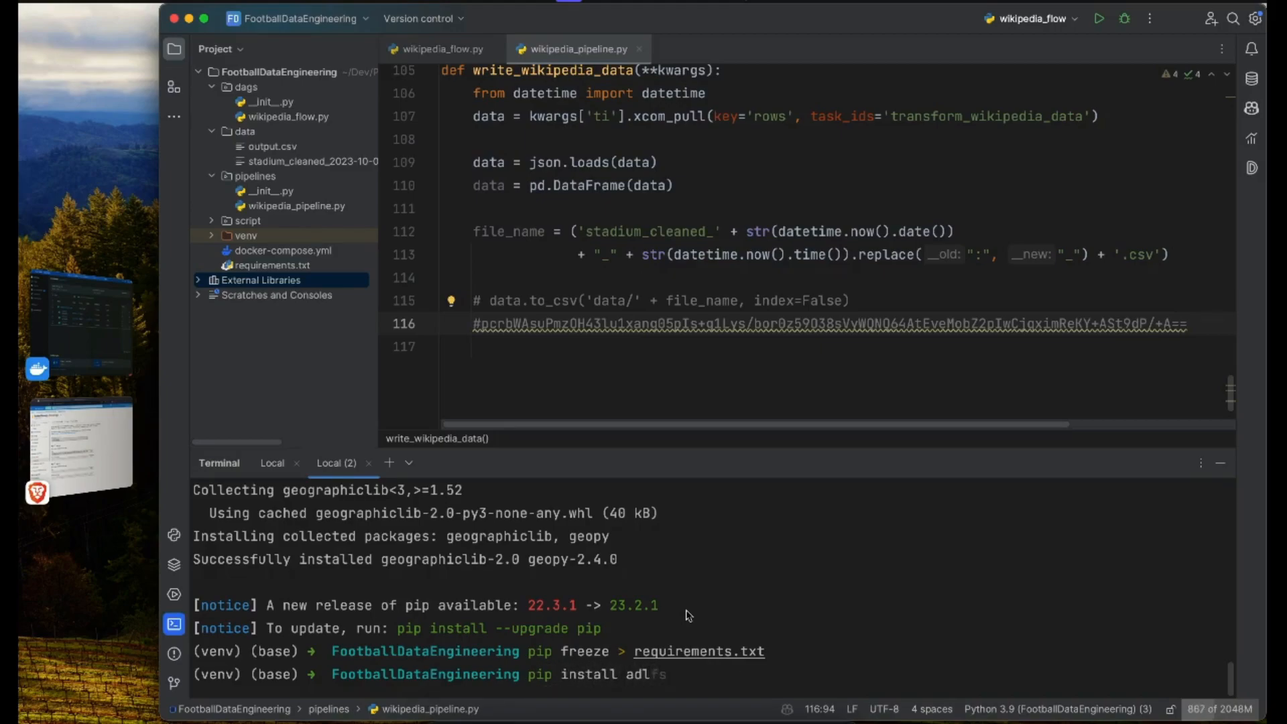
pyautogui.write('fs')
pyautogui.press('Return')
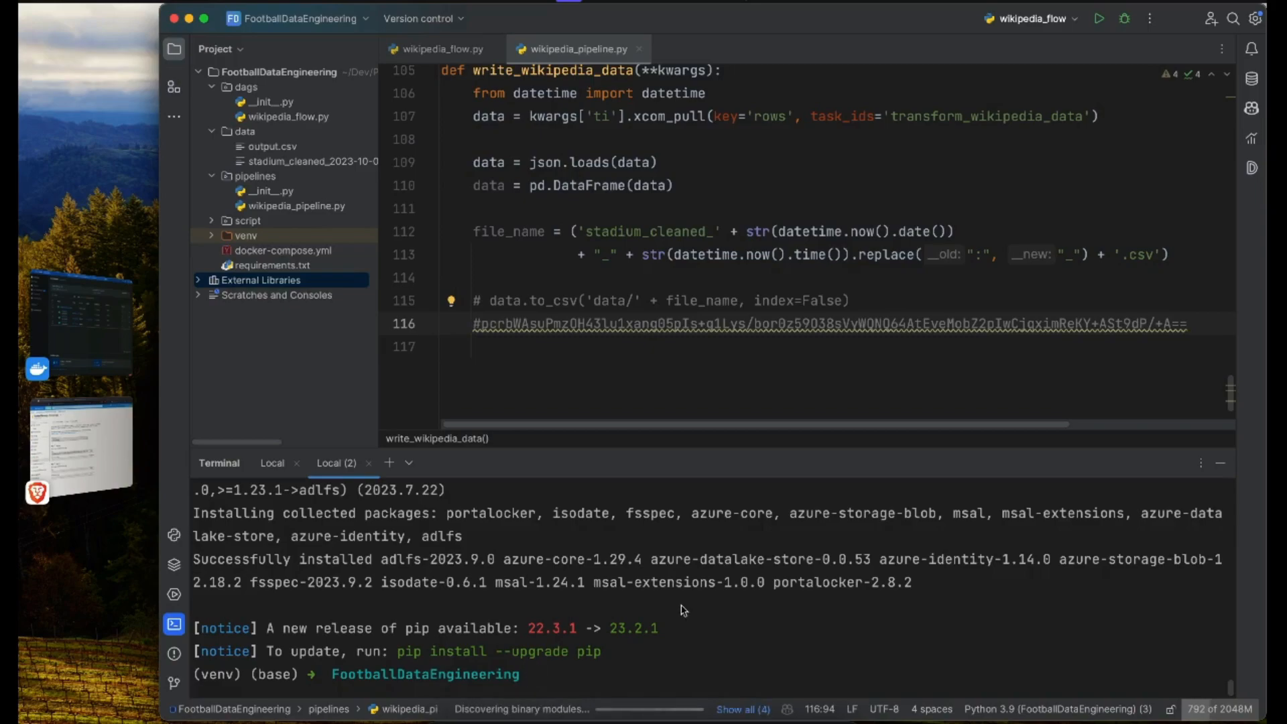
pyautogui.click(521, 302)
pyautogui.moveTo(497, 302); pyautogui.dragTo(634, 303)
pyautogui.click(563, 324)
pyautogui.press('Up')
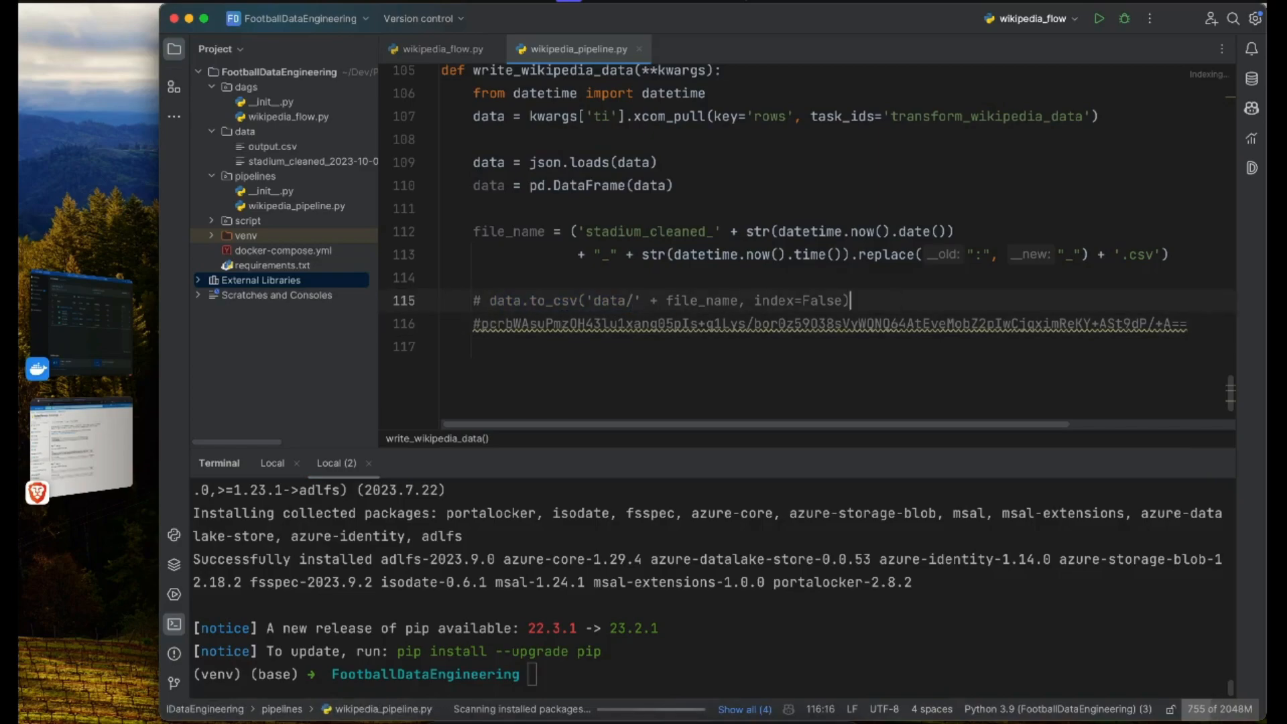
pyautogui.press('End')
pyautogui.press('Return')
pyautogui.write("data.to_csv('")
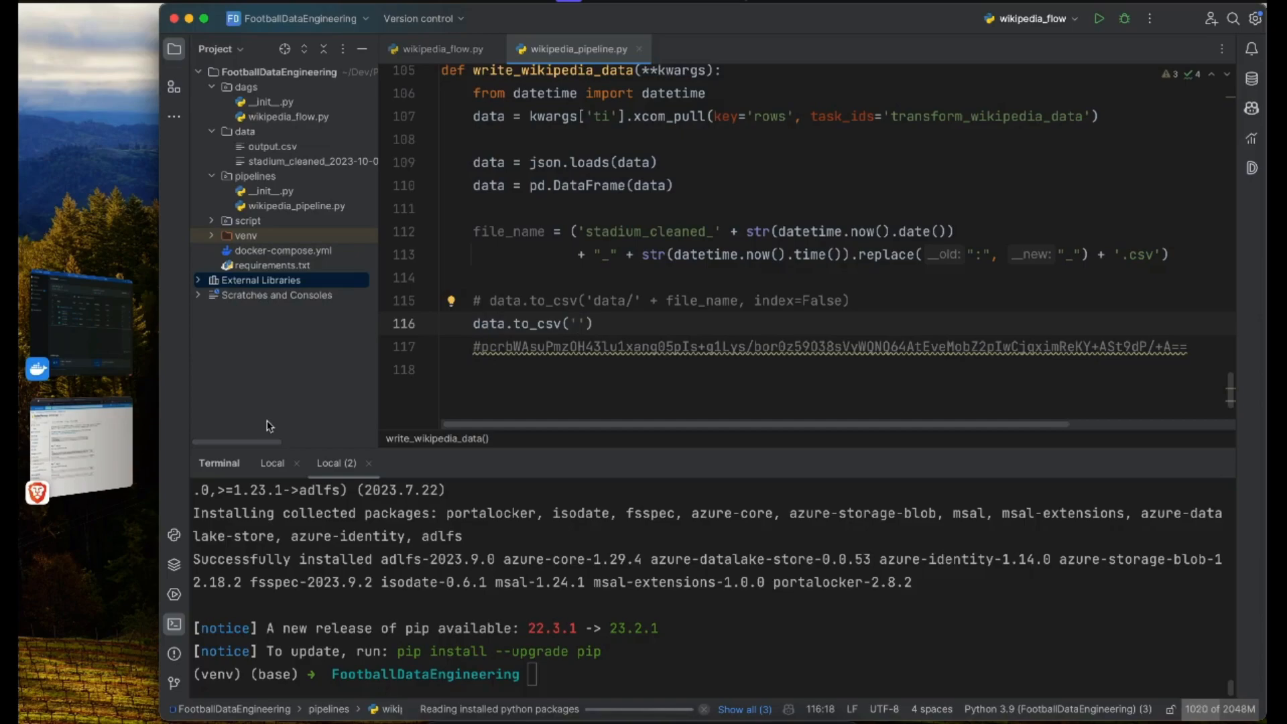
pyautogui.write('abfs://footballdataeng')
pyautogui.write('@footballdataeng.dfs.core.windows.net/data')
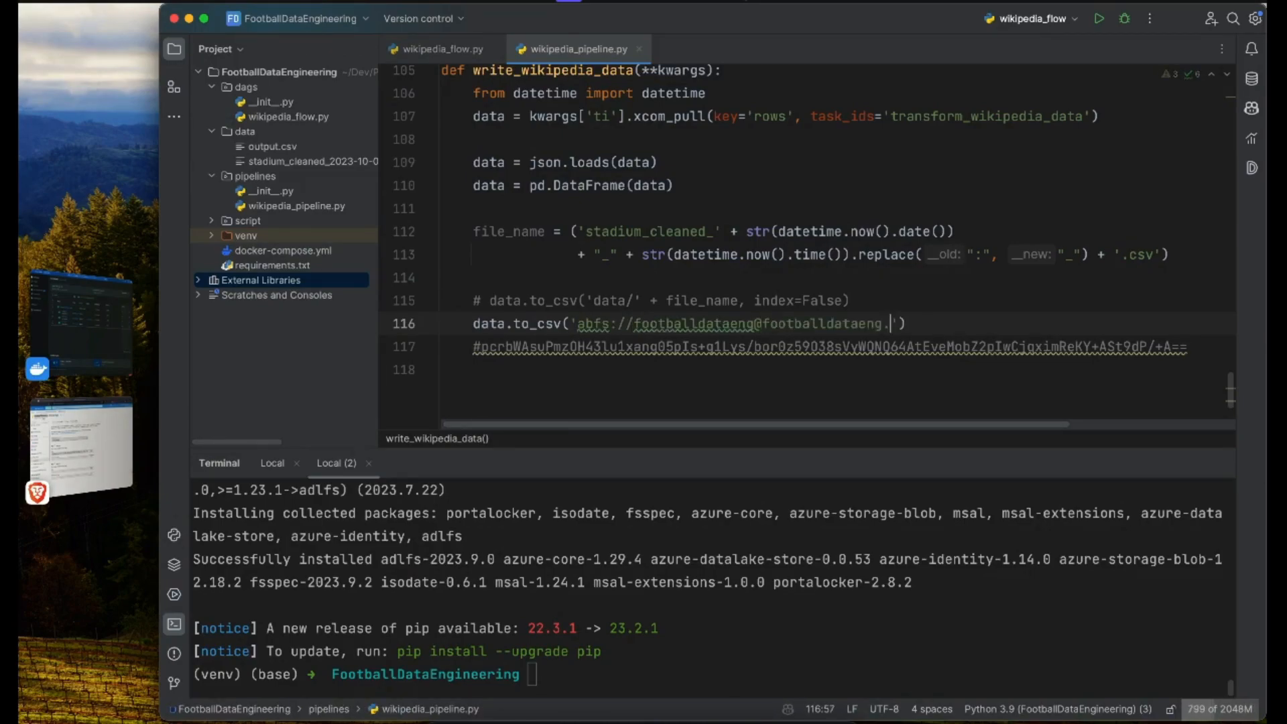
pyautogui.write("/'+file_name,")
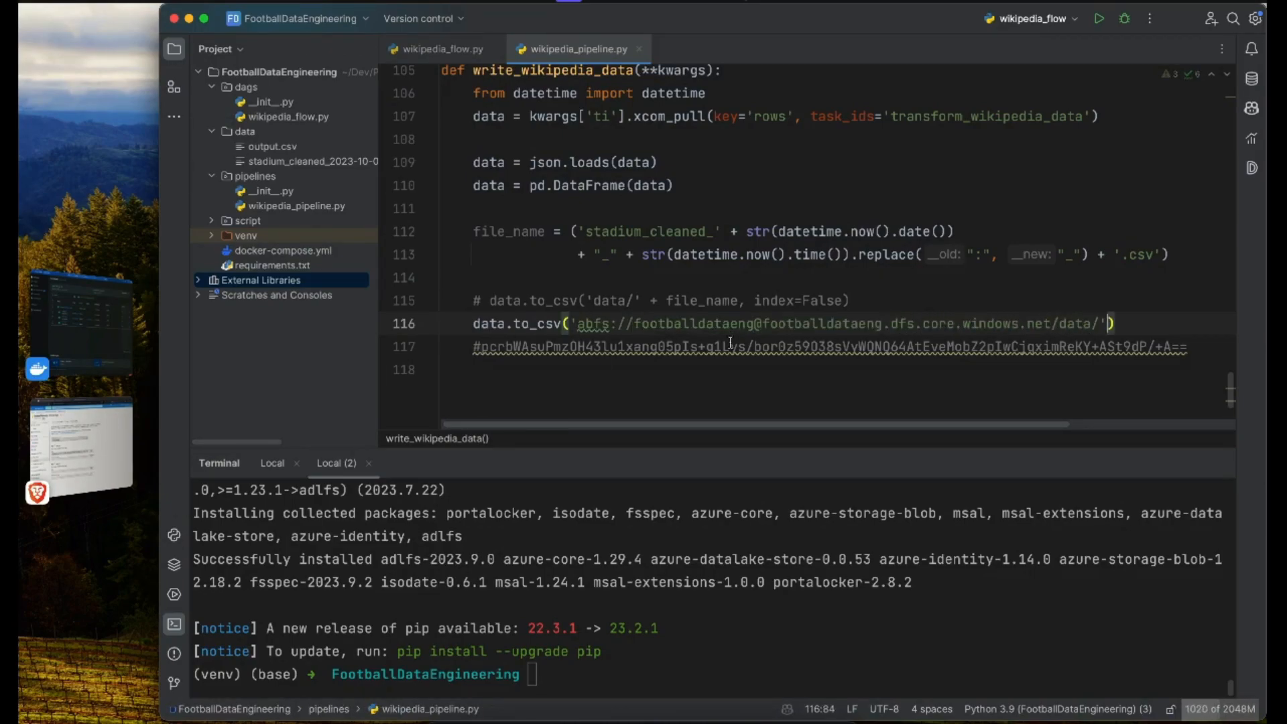
# Step: Add a storage_options dictionary to the call, turn the commented access key into its 'account_key' value, and reformat the code
pyautogui.press('Delete')
pyautogui.press('Return')
pyautogui.write('storage_options= {')
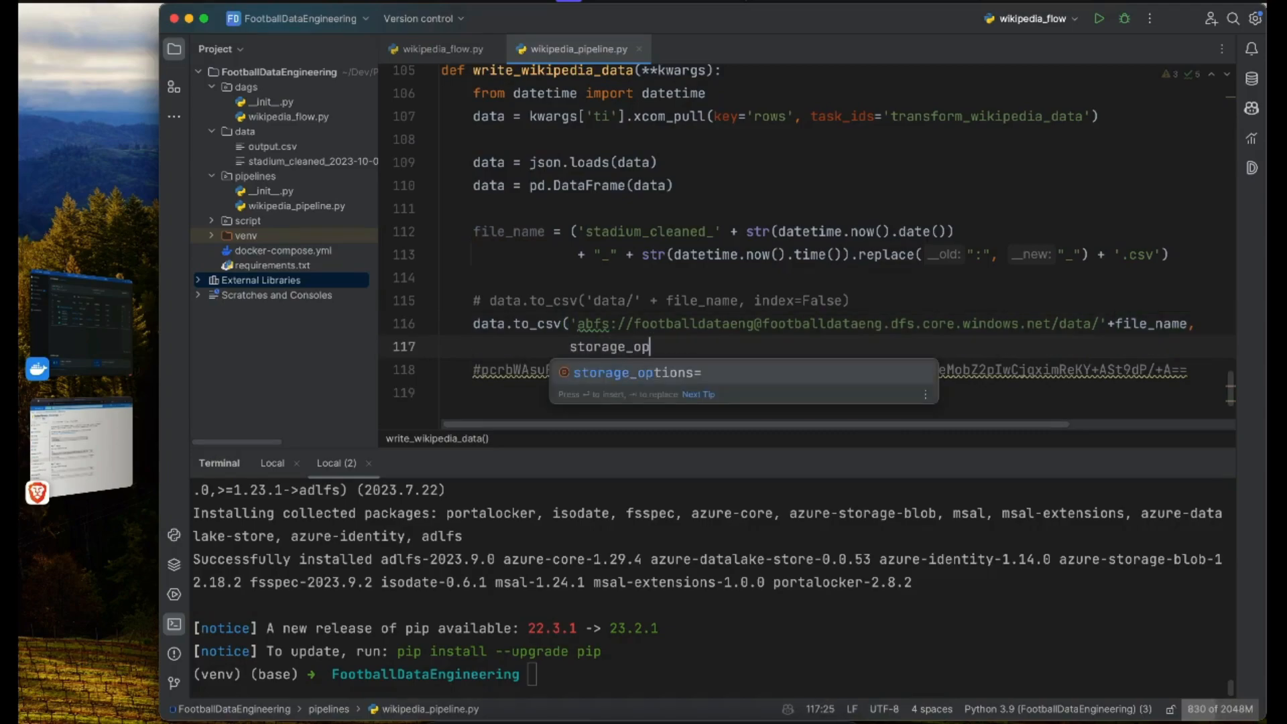
pyautogui.press('Delete')
pyautogui.click(481, 370)
pyautogui.press('BackSpace')
pyautogui.write("'account_key': '")
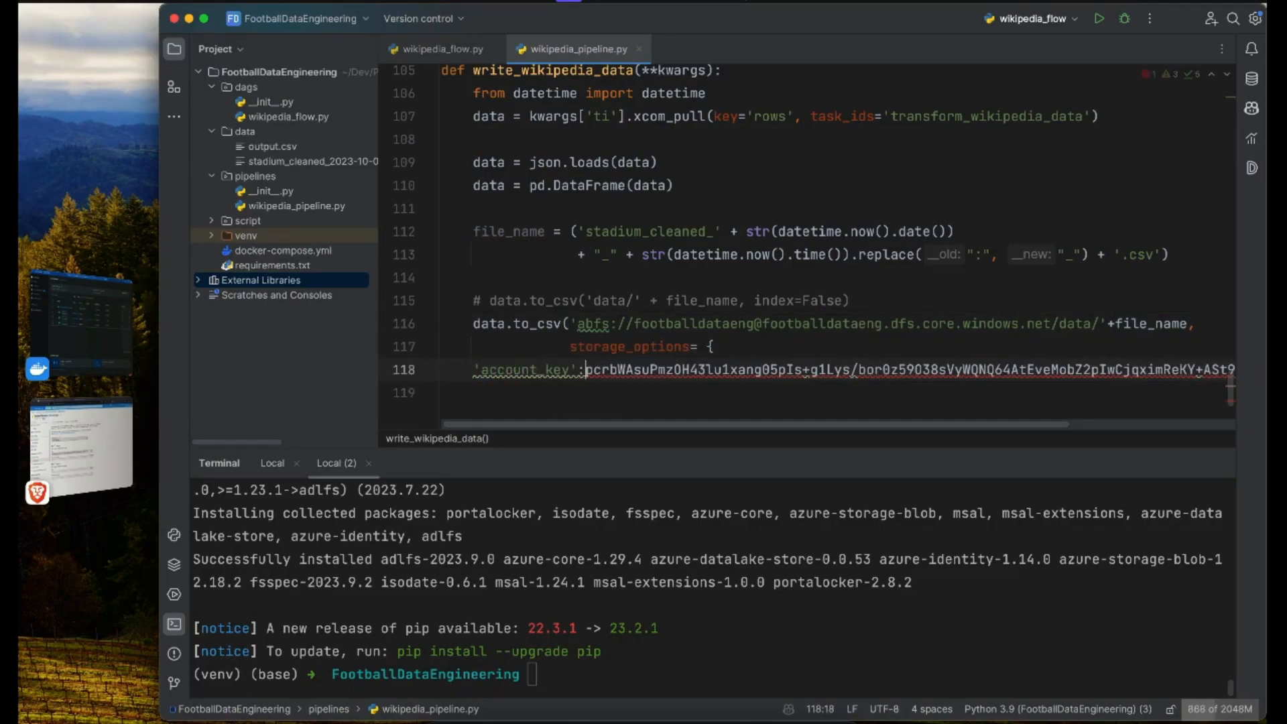
pyautogui.press('End')
pyautogui.press('Return')
pyautogui.write('})')
pyautogui.press('super+alt+l')
pyautogui.click(659, 339)
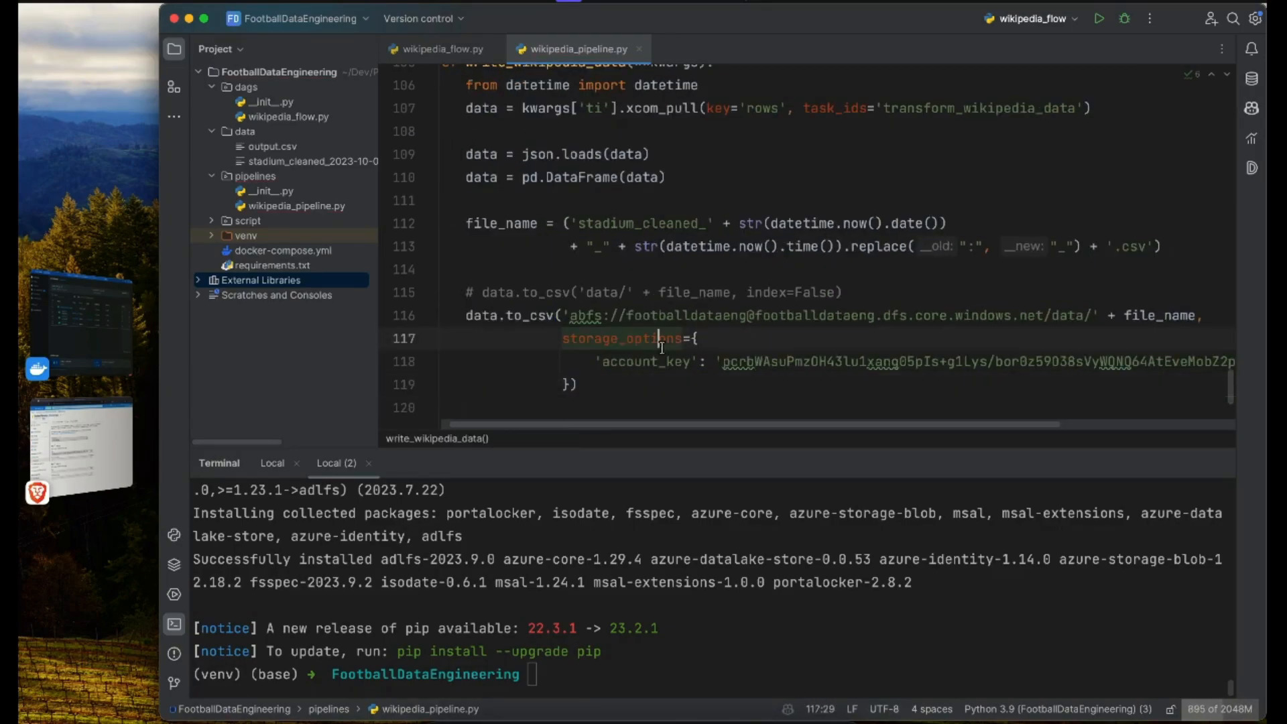
# Step: Check the abfs path in data.to_csv against the container and storage account names in the Azure portal
pyautogui.doubleClick(593, 318)
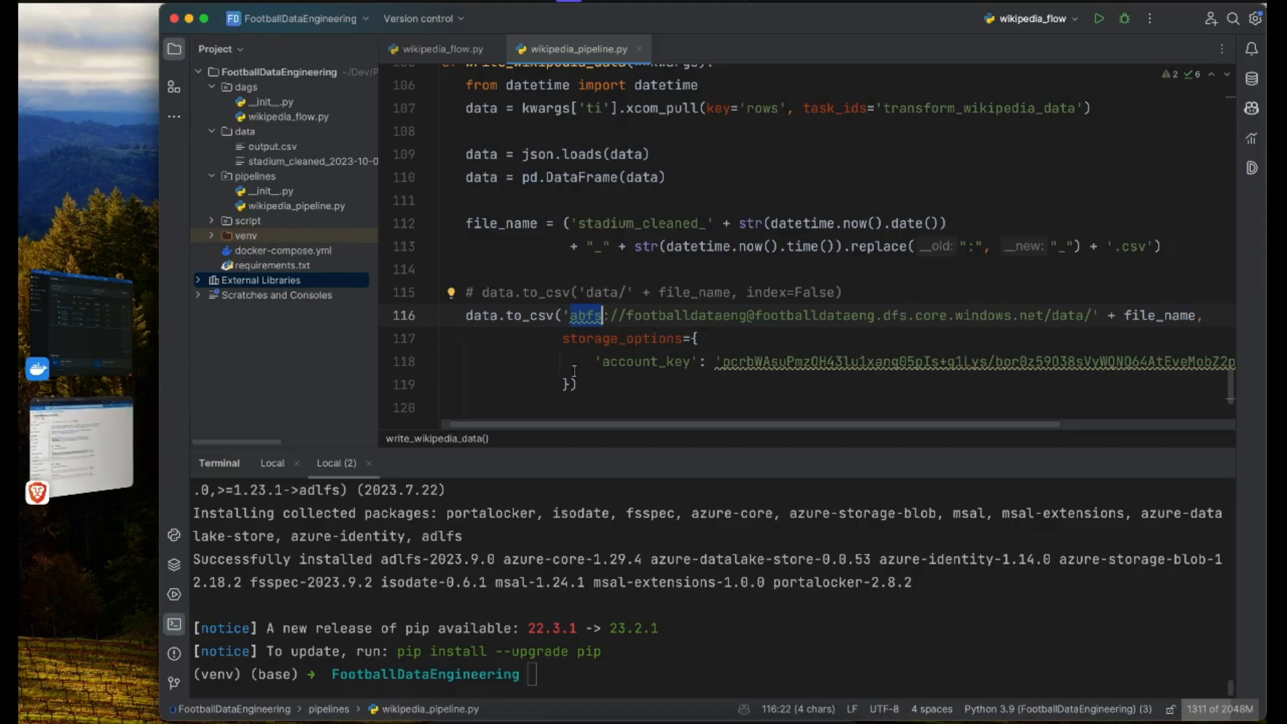
pyautogui.doubleClick(680, 322)
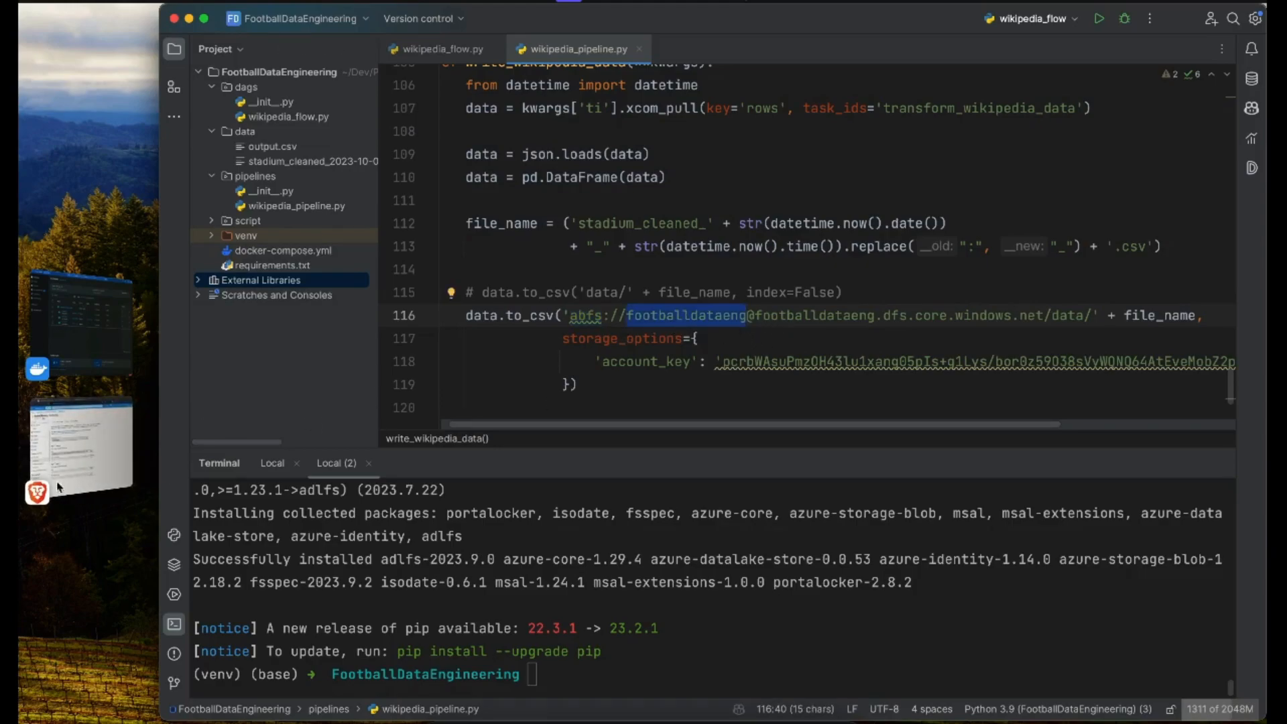
pyautogui.click(128, 424)
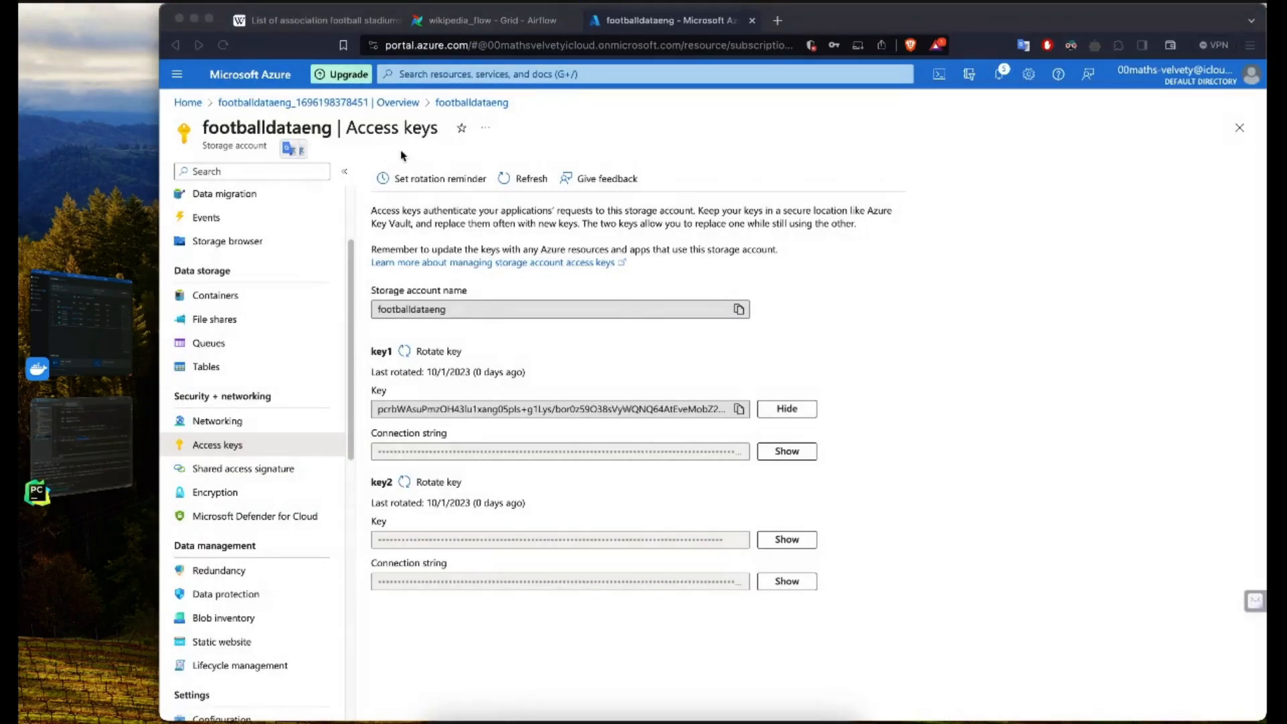
pyautogui.click(239, 295)
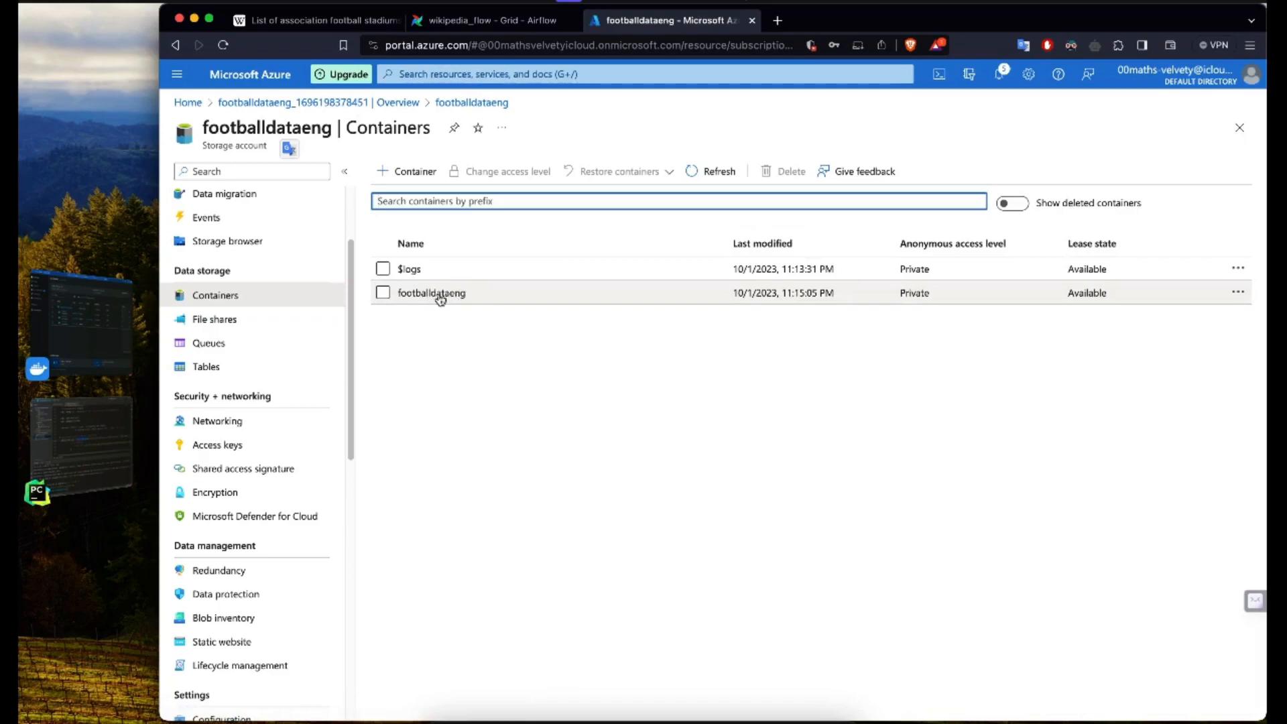
pyautogui.click(454, 296)
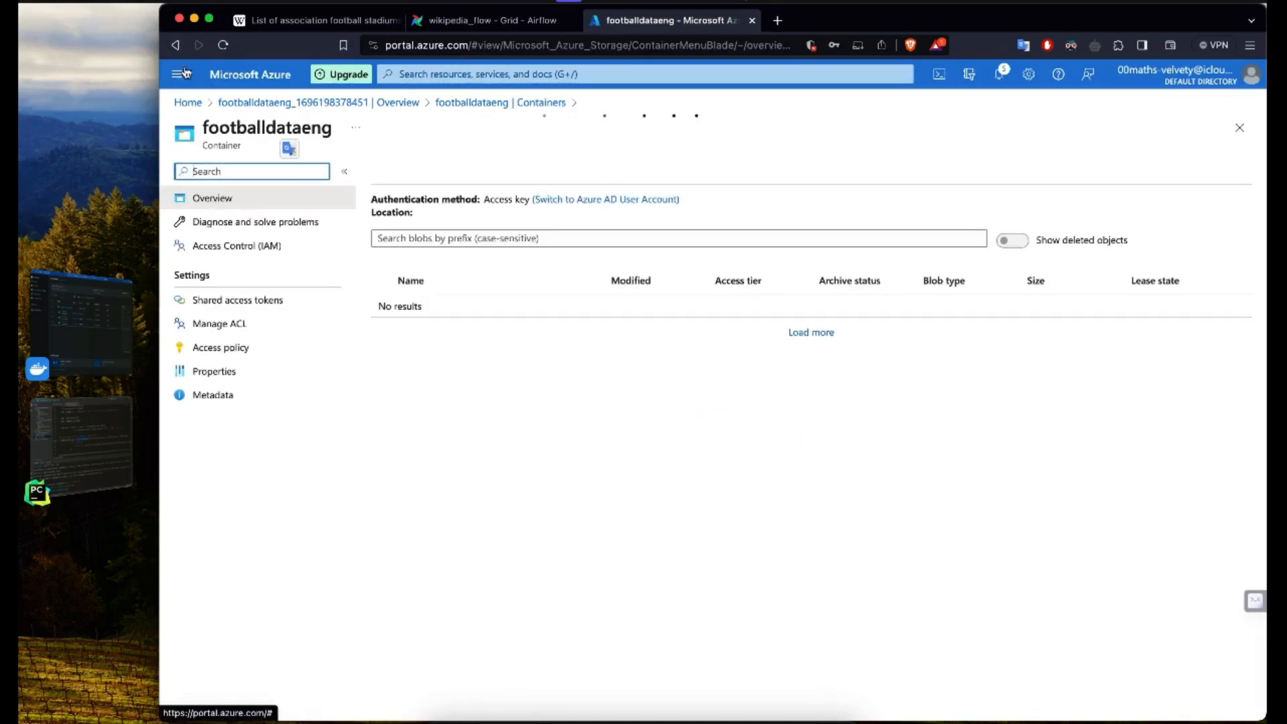
pyautogui.click(175, 46)
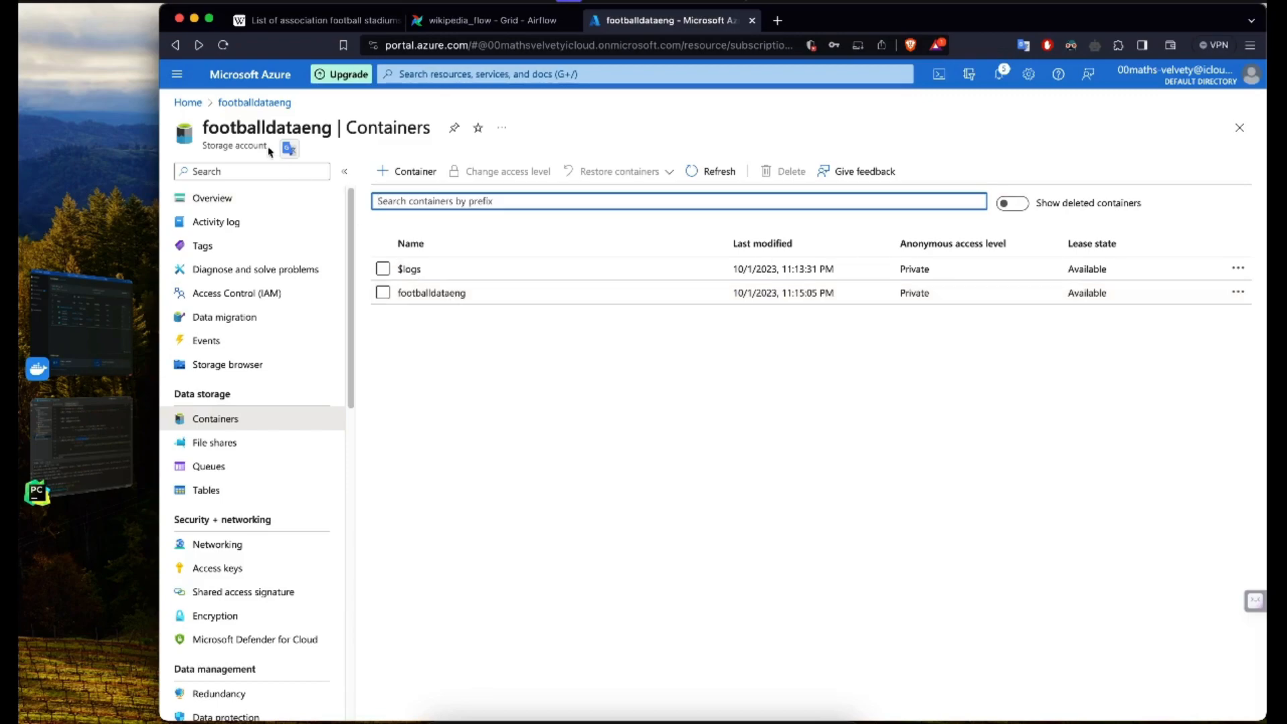
pyautogui.press('super+Tab')
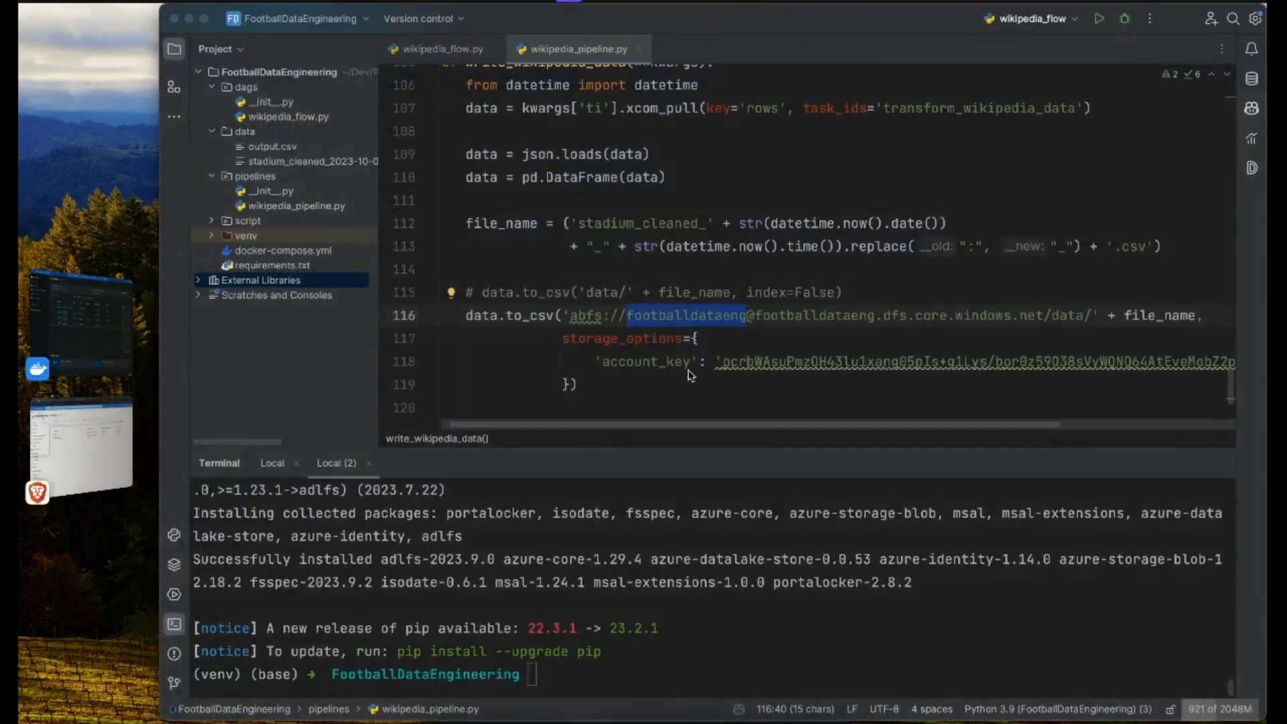
pyautogui.doubleClick(822, 317)
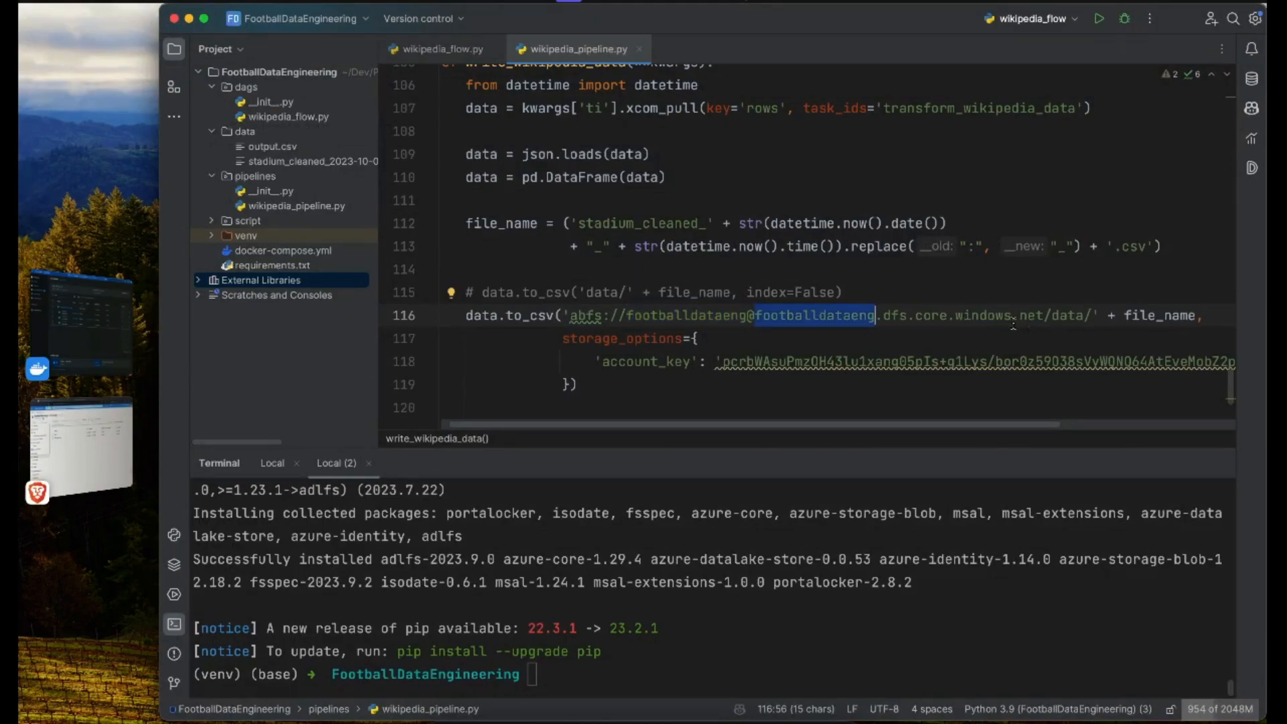
pyautogui.moveTo(884, 319); pyautogui.dragTo(1084, 314)
pyautogui.click(928, 331)
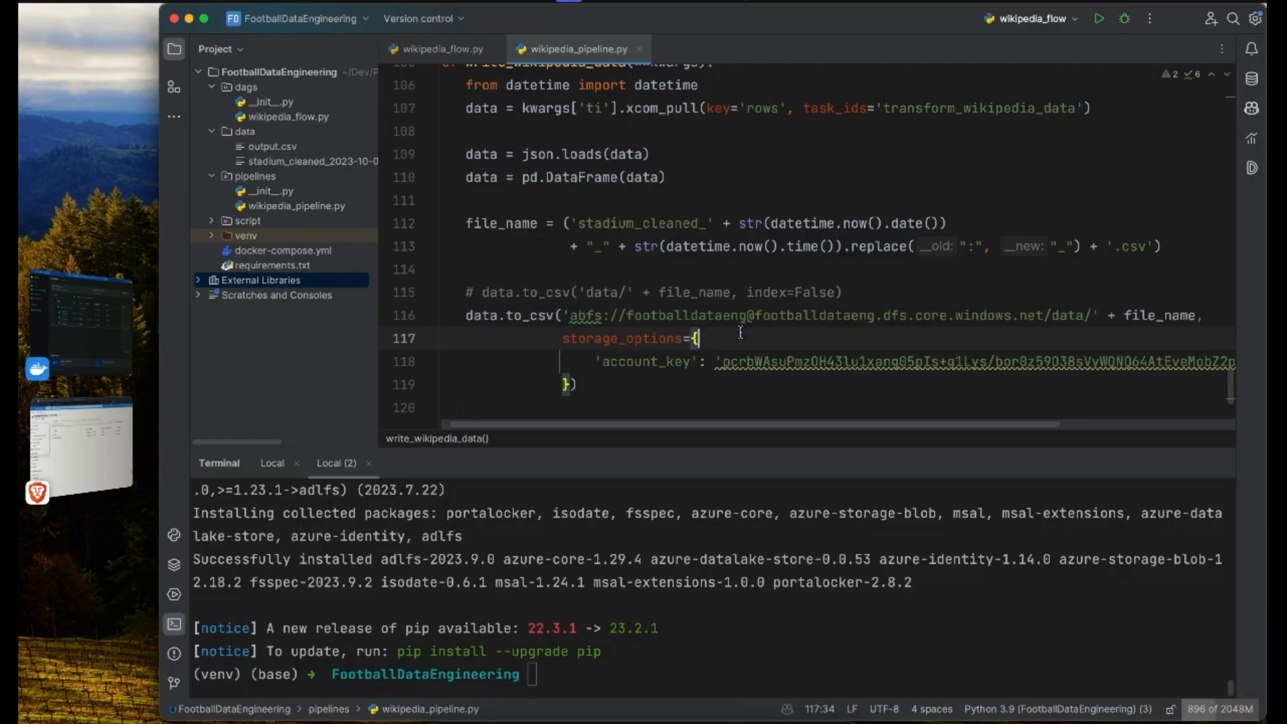
pyautogui.click(633, 325)
pyautogui.scroll(-3, 631, 325)
pyautogui.click(572, 263)
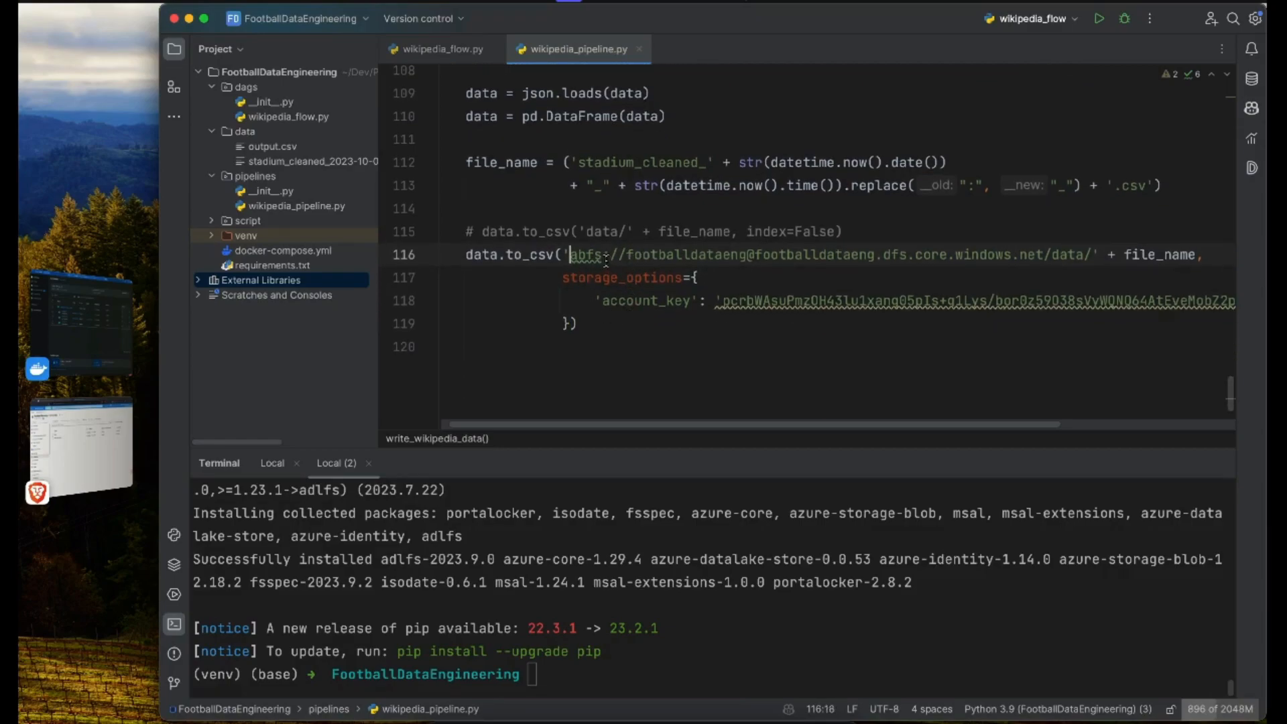
# Step: Regenerate requirements.txt from the project terminal with pip freeze > requirements.txt
pyautogui.click(692, 632)
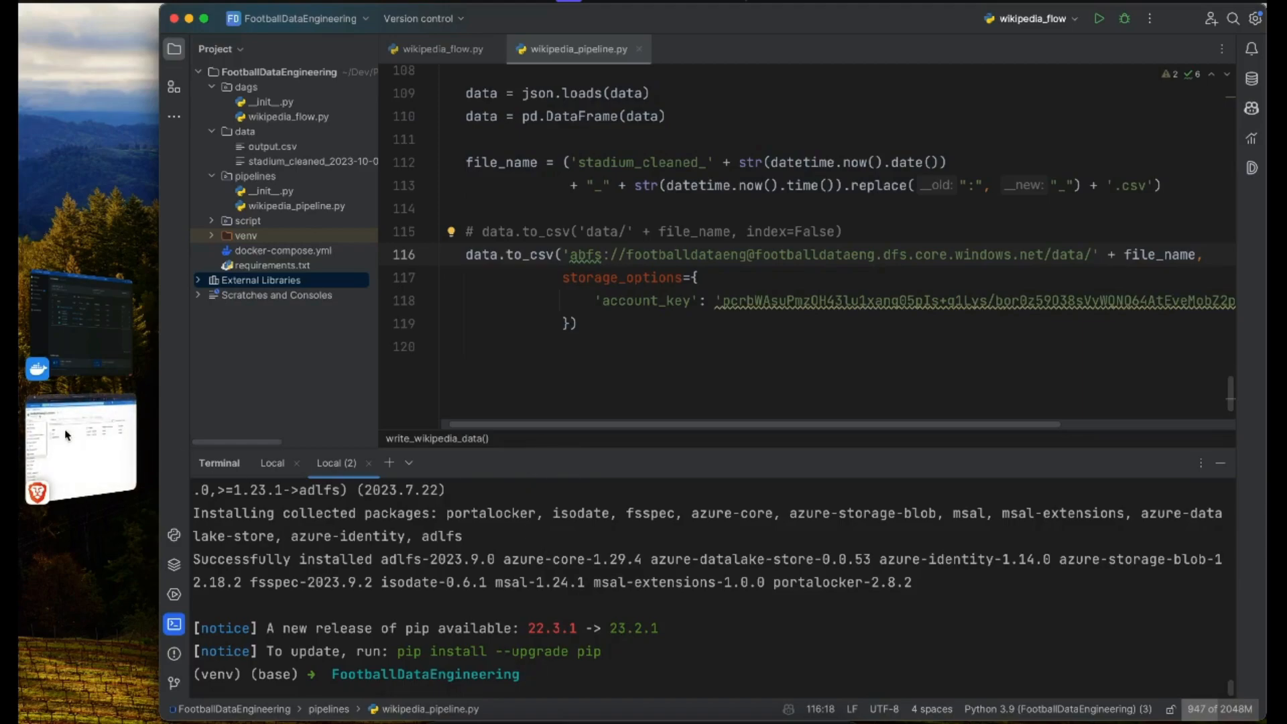
pyautogui.click(76, 340)
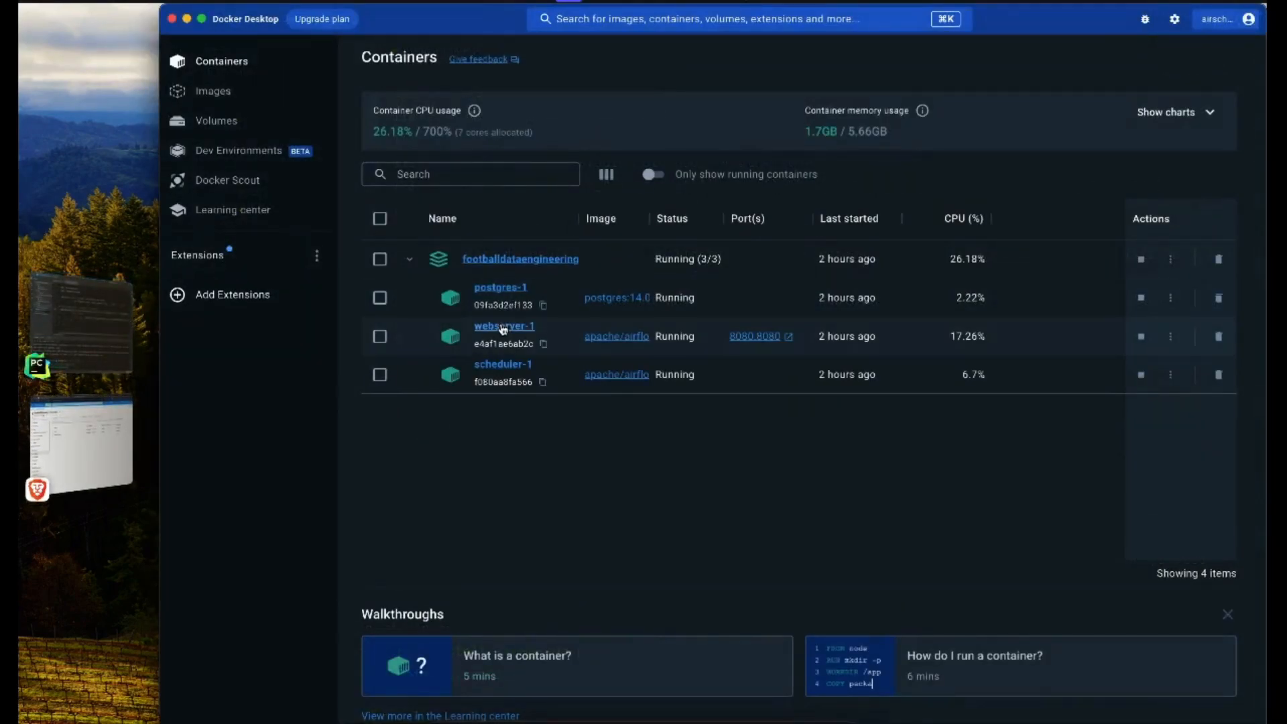
pyautogui.click(80, 322)
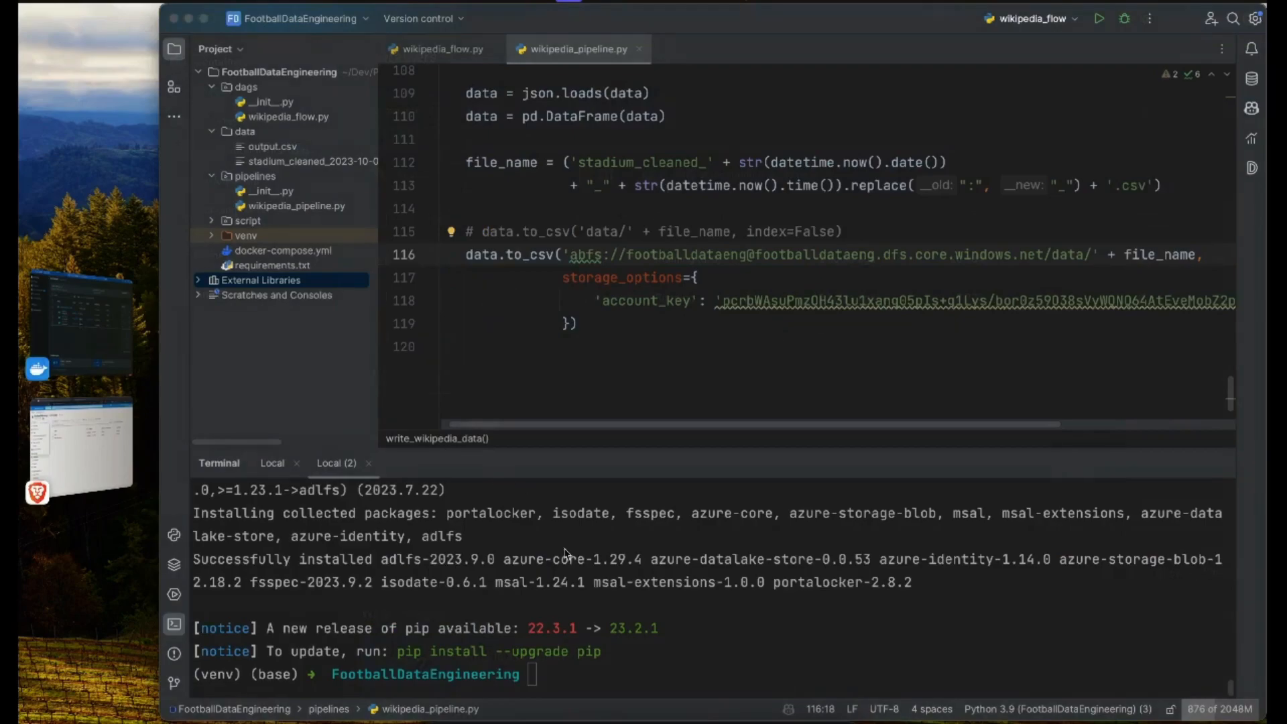
pyautogui.click(578, 623)
pyautogui.write('pip freeze > requirements.txt')
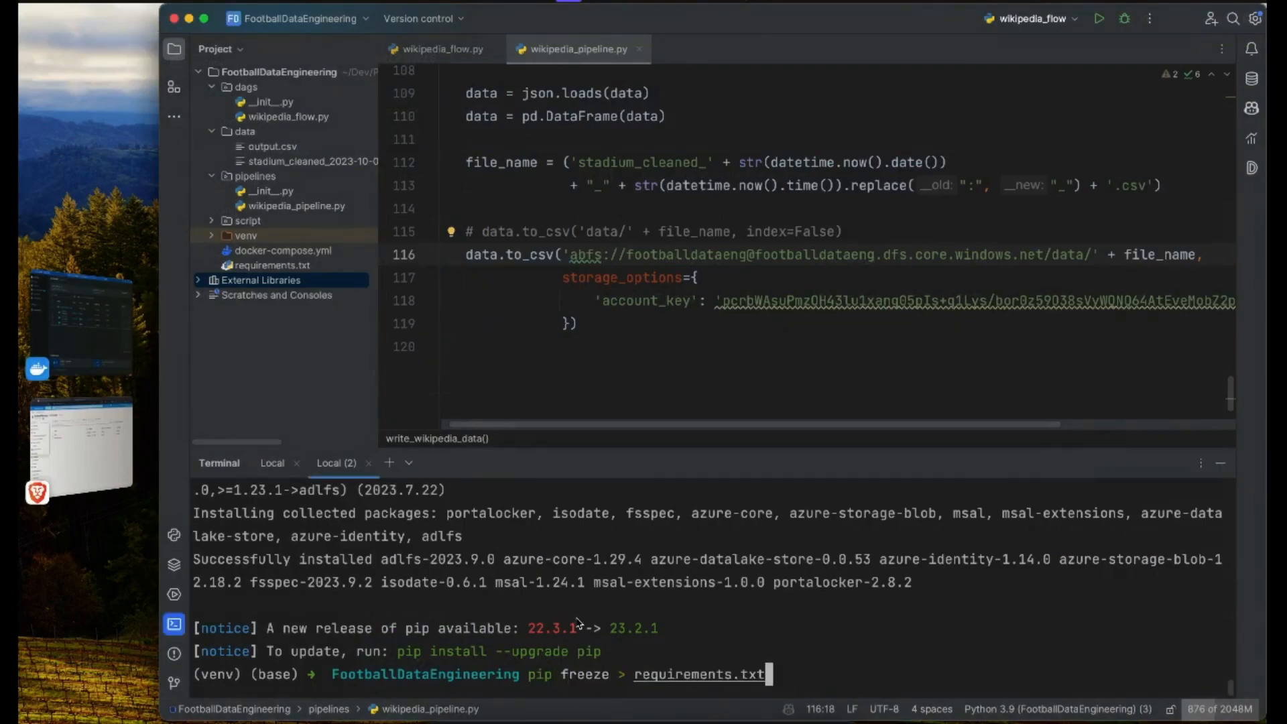
pyautogui.press('Return')
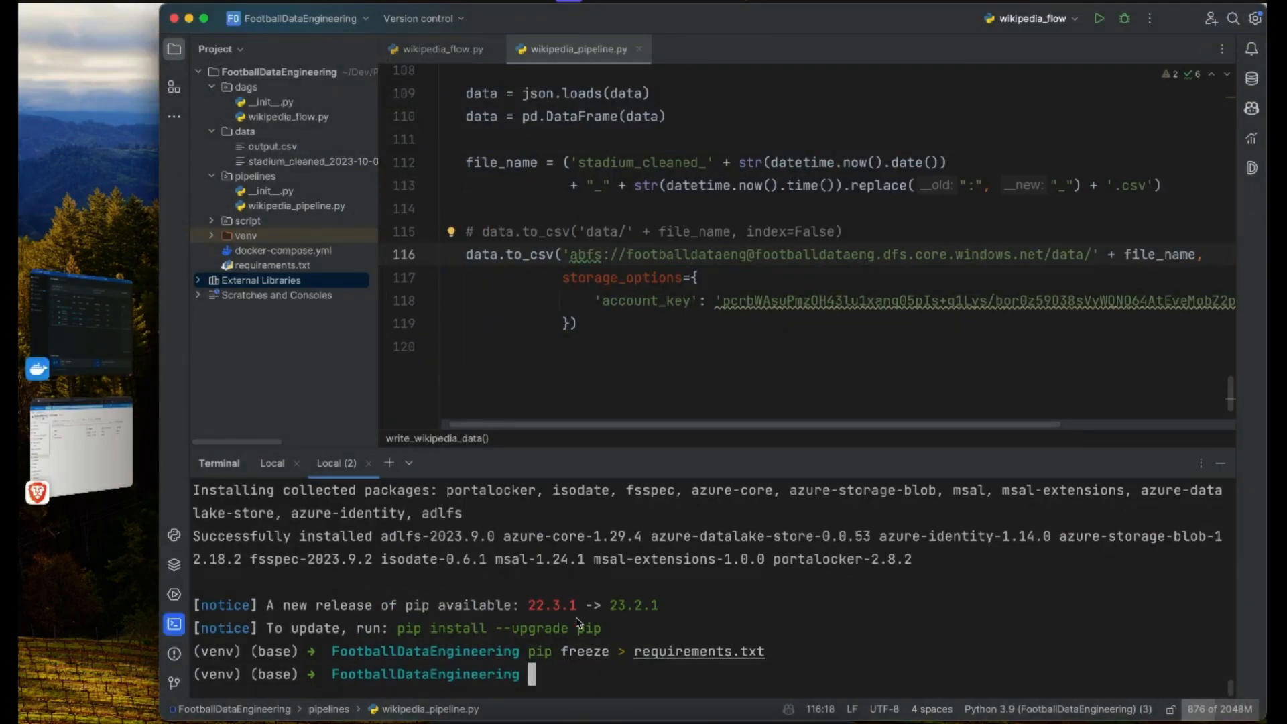
# Step: Switch to Docker Desktop and run pip install -r requirements.txt in the webserver-1 container's terminal
pyautogui.click(629, 341)
pyautogui.click(84, 321)
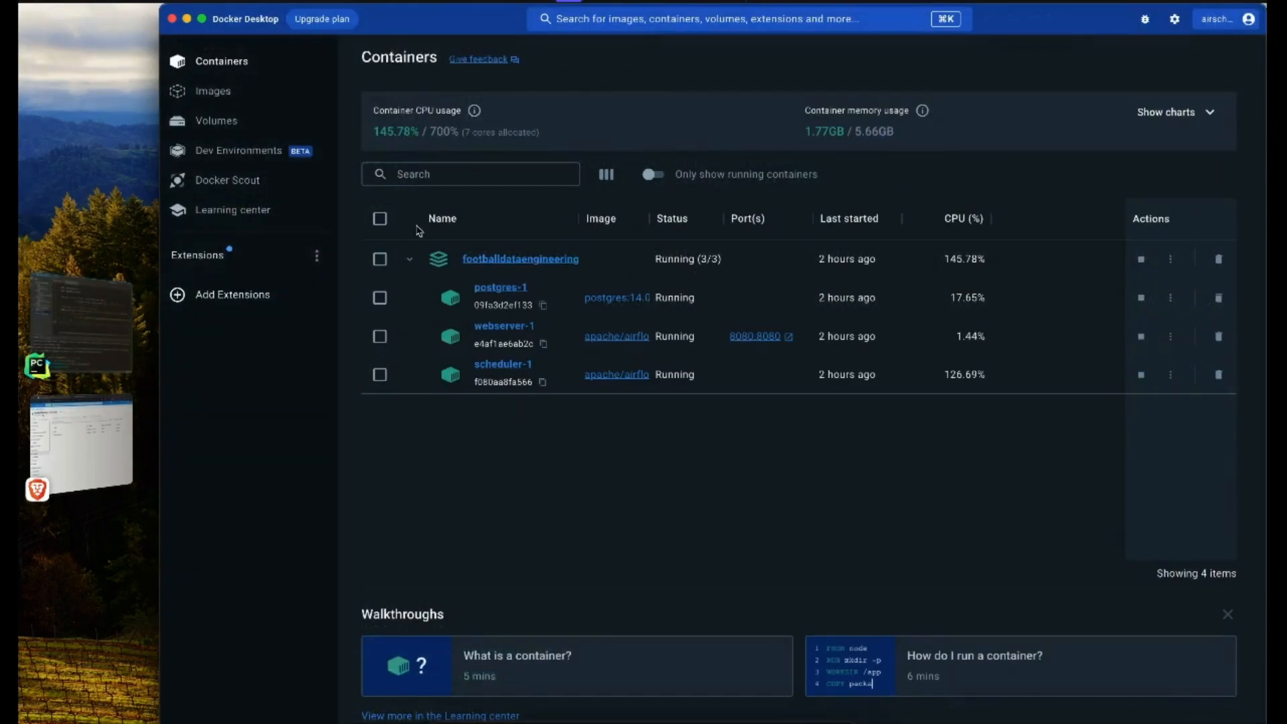
pyautogui.click(507, 326)
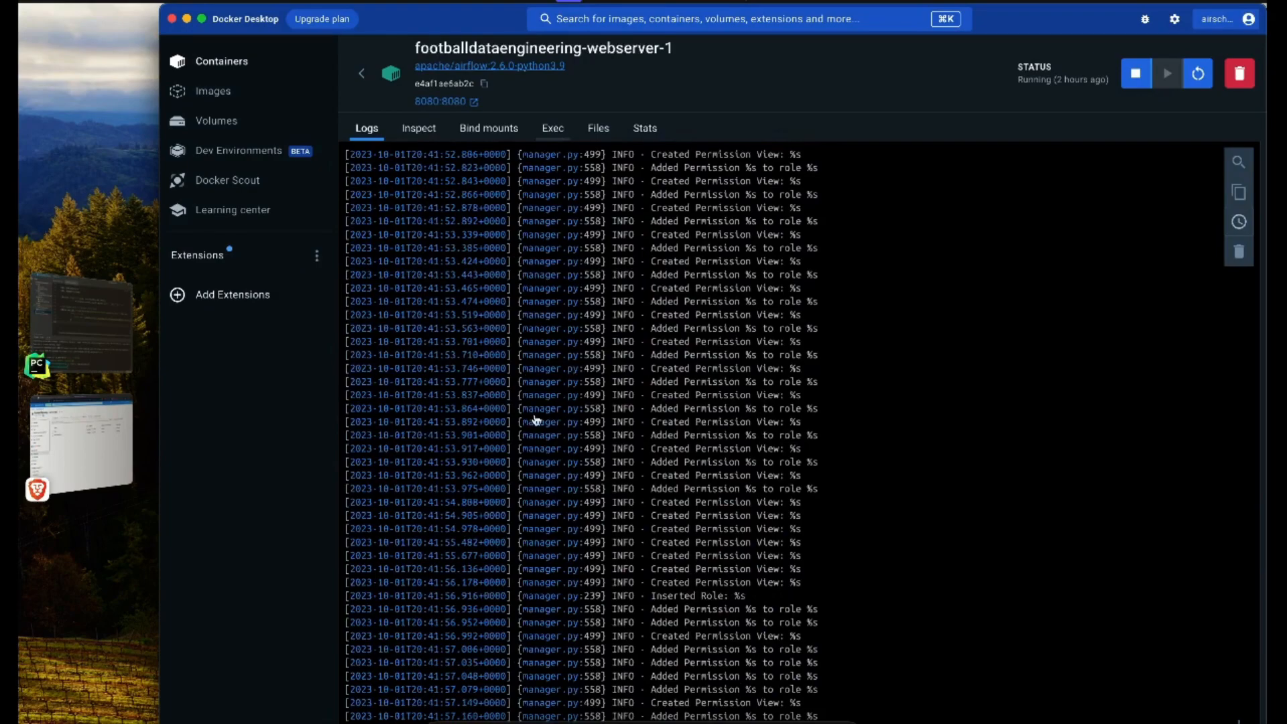
pyautogui.click(553, 127)
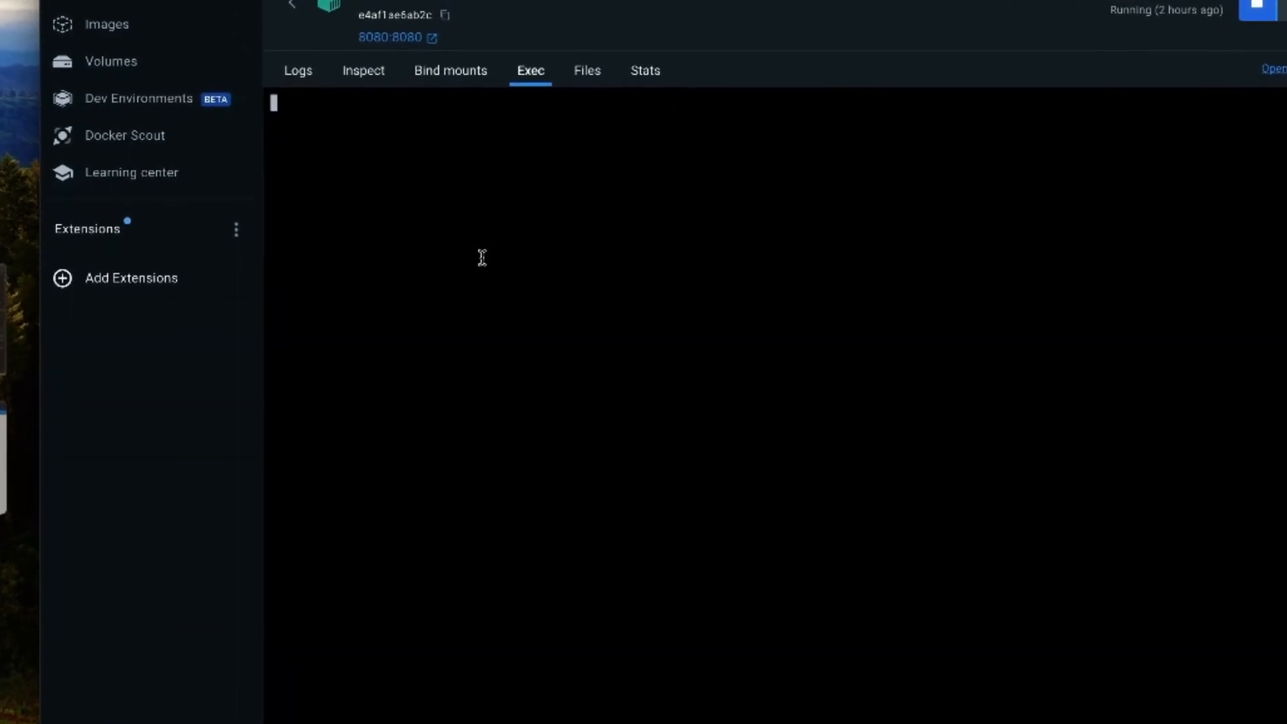
pyautogui.write('pip install -r requirements.txt')
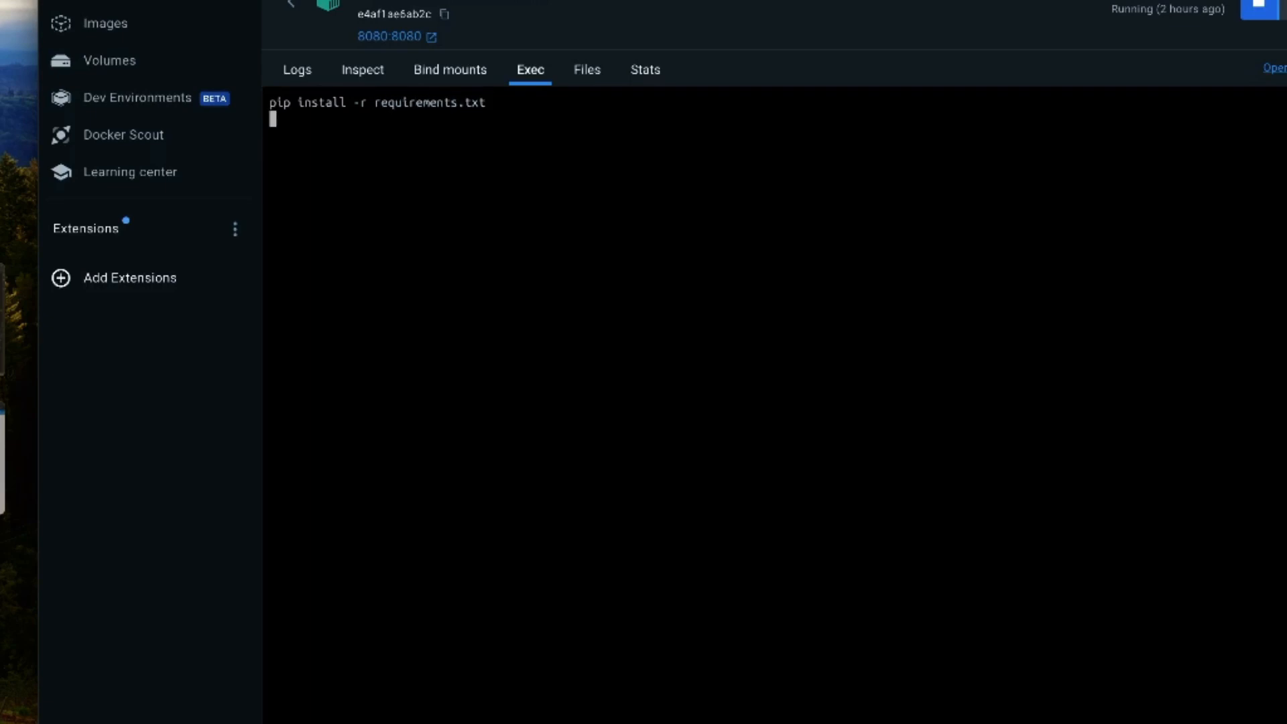
# Step: Run pip install -r requirements.txt in the scheduler-1 container's terminal and return to the container list
pyautogui.click(293, 9)
pyautogui.click(483, 370)
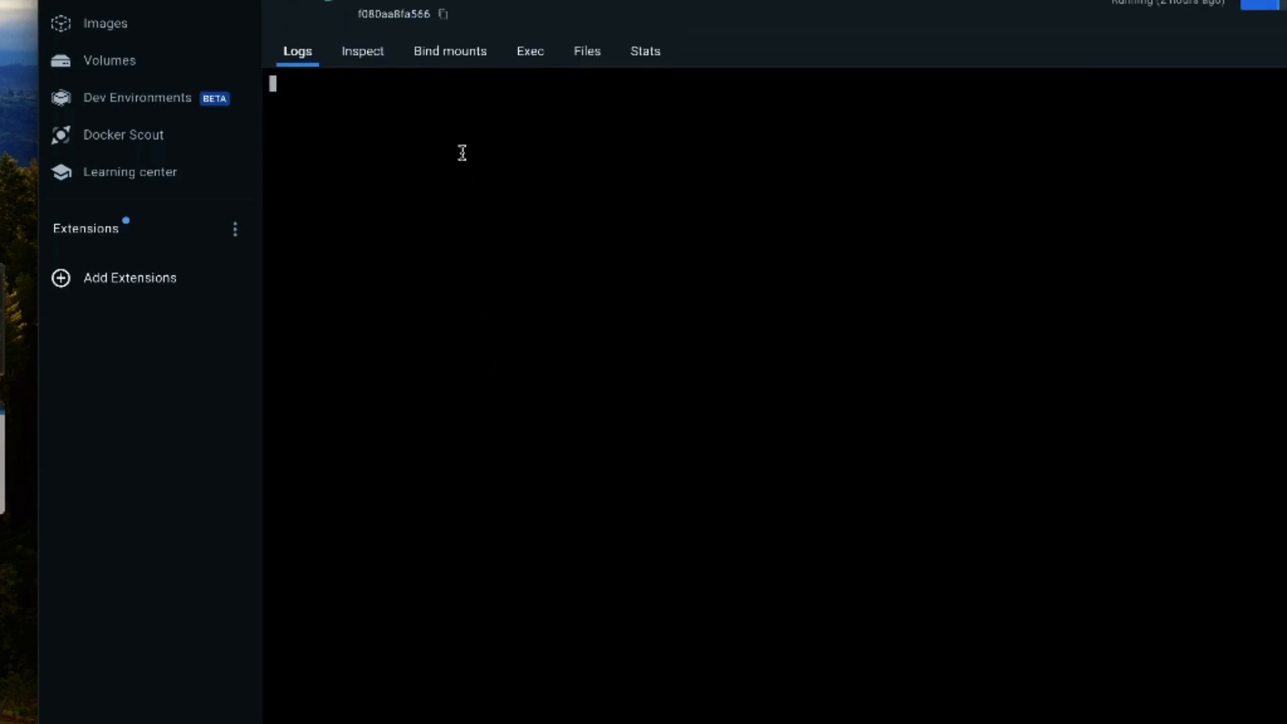
pyautogui.click(530, 52)
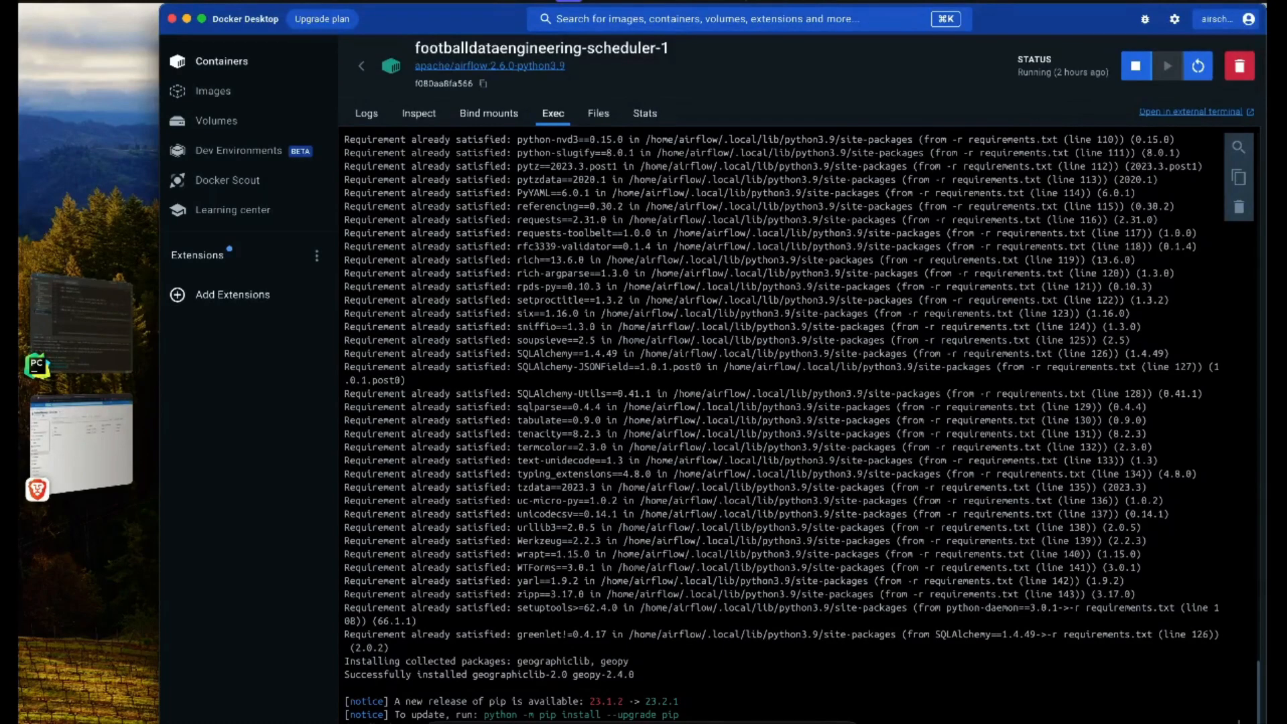
pyautogui.write('pip install ')
pyautogui.write('-r requirements')
pyautogui.write('.xtt')
pyautogui.press('Return')
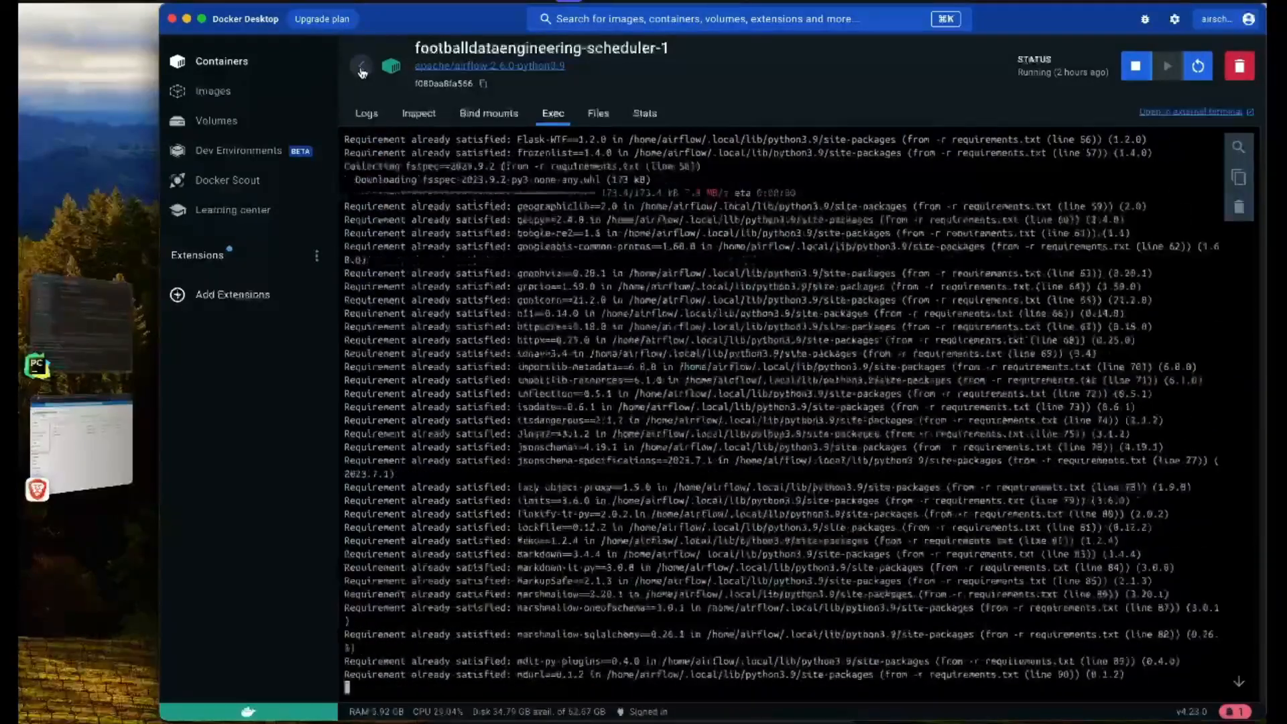
pyautogui.click(361, 67)
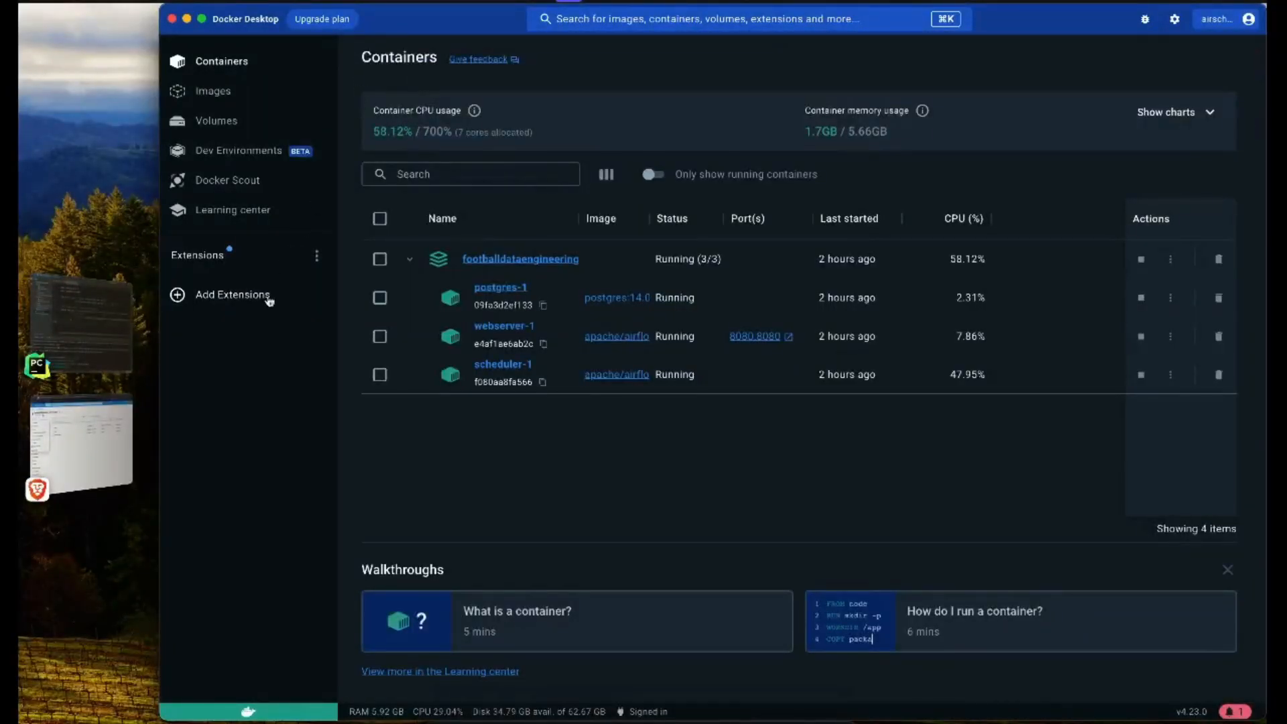
# Step: Switch to the browser's Airflow page, refresh the wikipedia_flow grid and run the DAG again
pyautogui.click(84, 442)
pyautogui.click(71, 295)
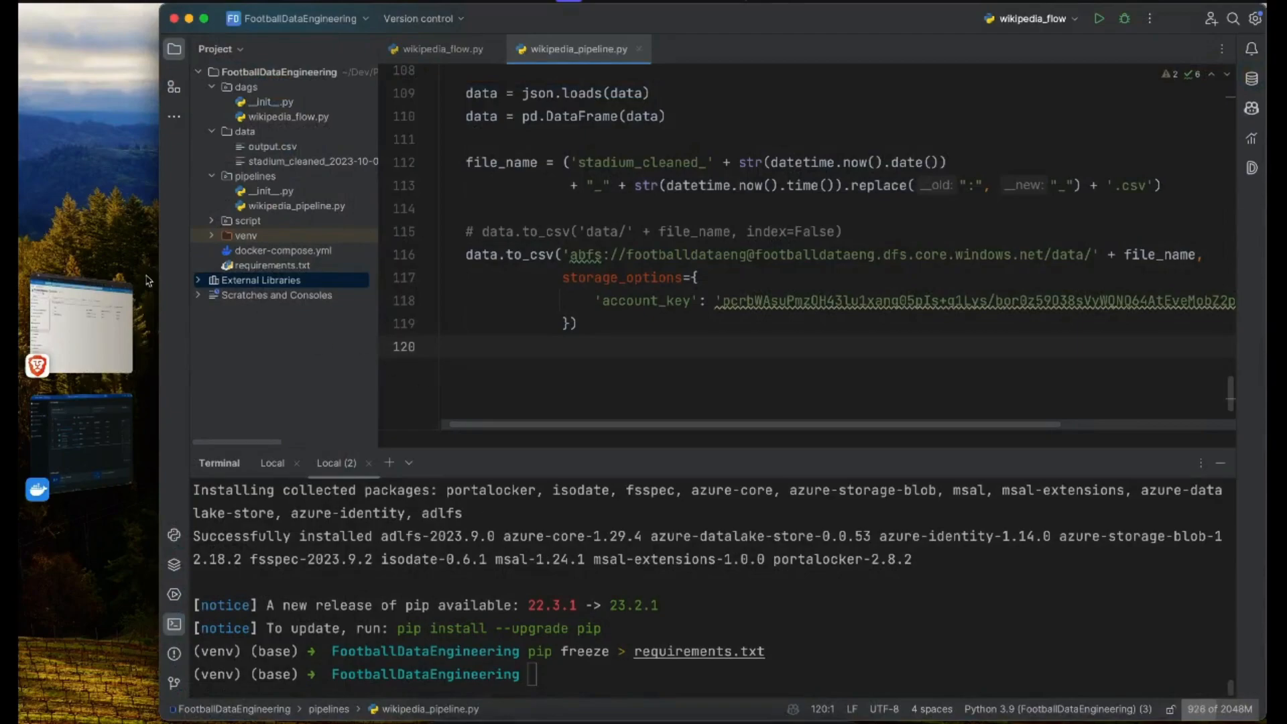
pyautogui.click(80, 345)
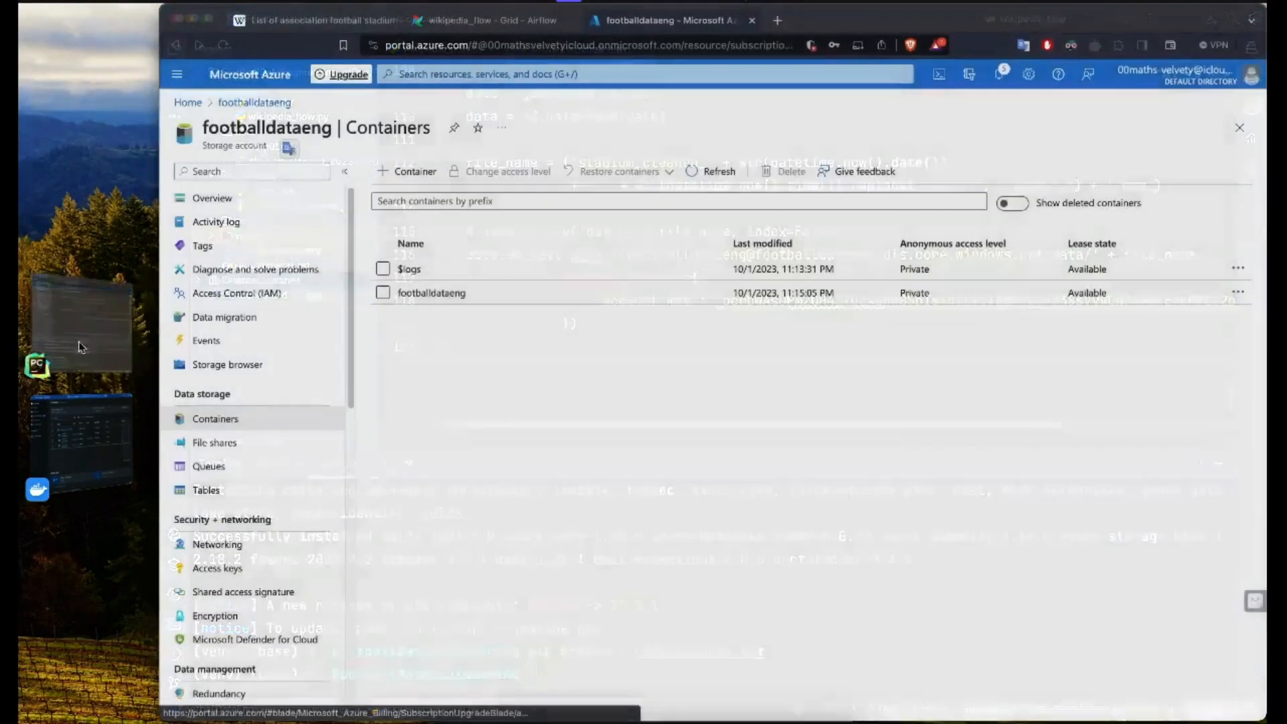
pyautogui.click(458, 23)
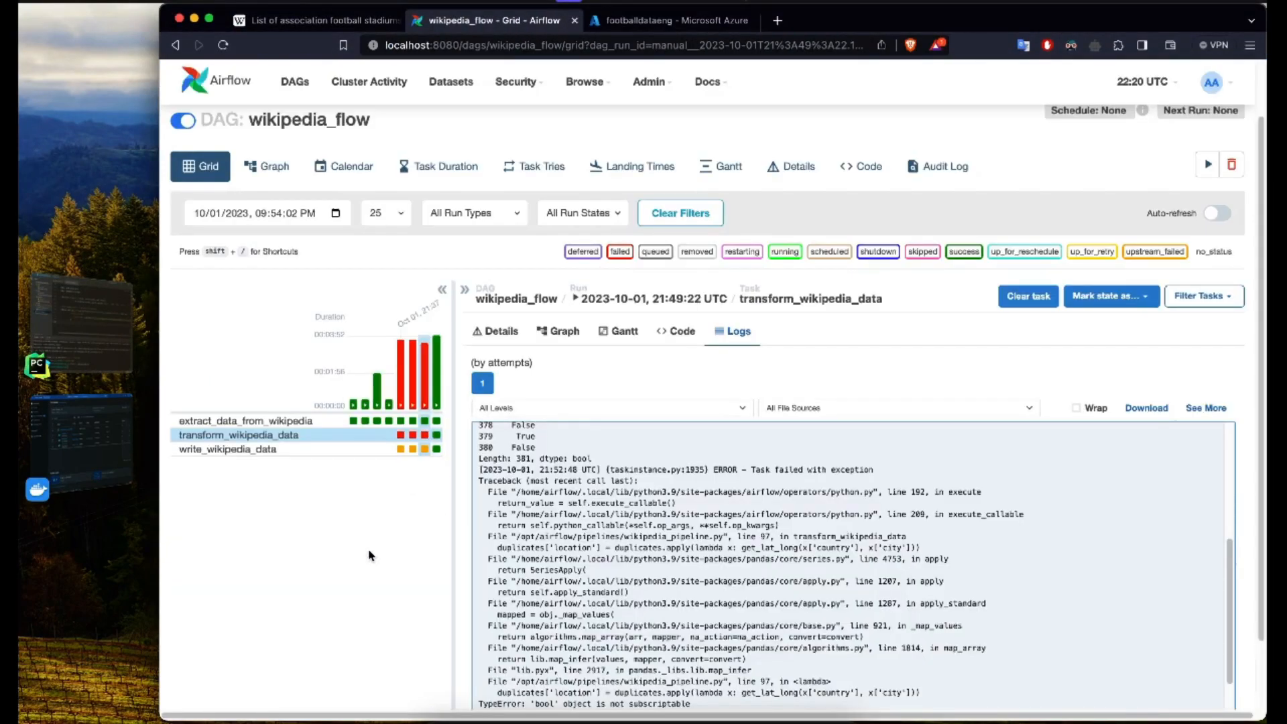
pyautogui.press('super+r')
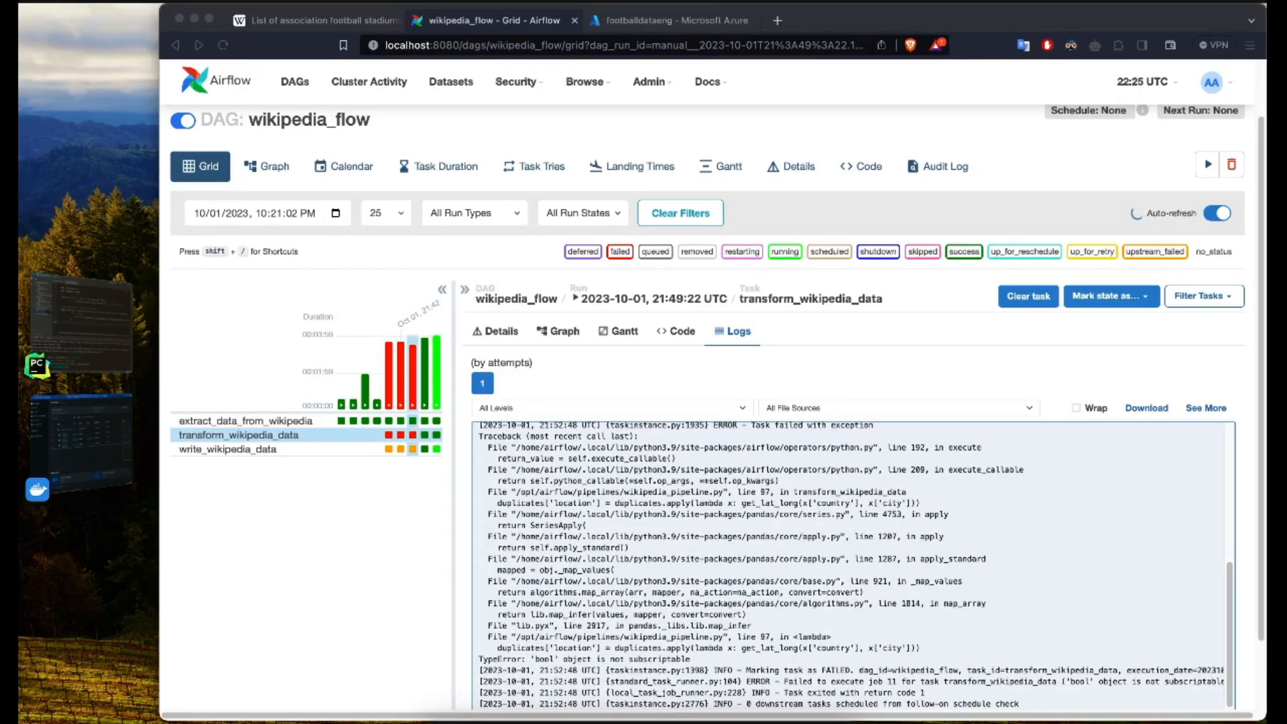
pyautogui.click(379, 484)
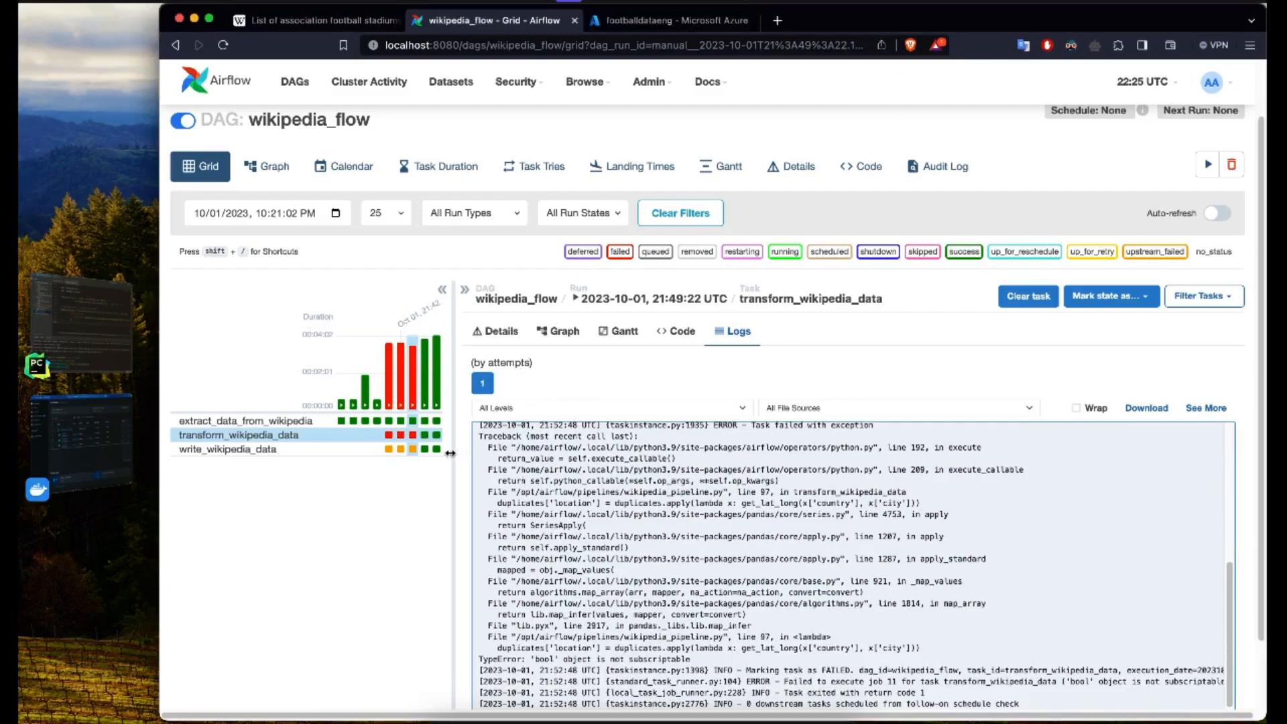
# Step: Check the data folder of the footballdataeng container in the Azure portal and inspect the stadium_cleaned CSV's properties
pyautogui.click(644, 21)
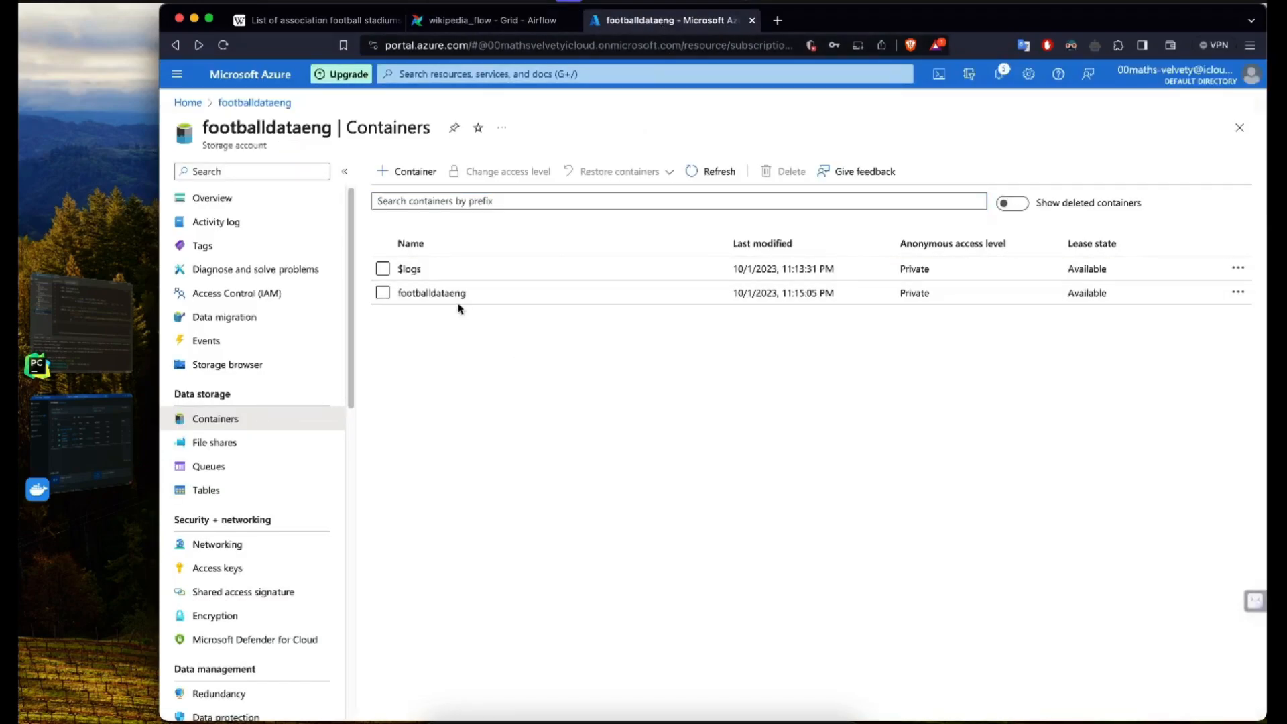
pyautogui.click(445, 293)
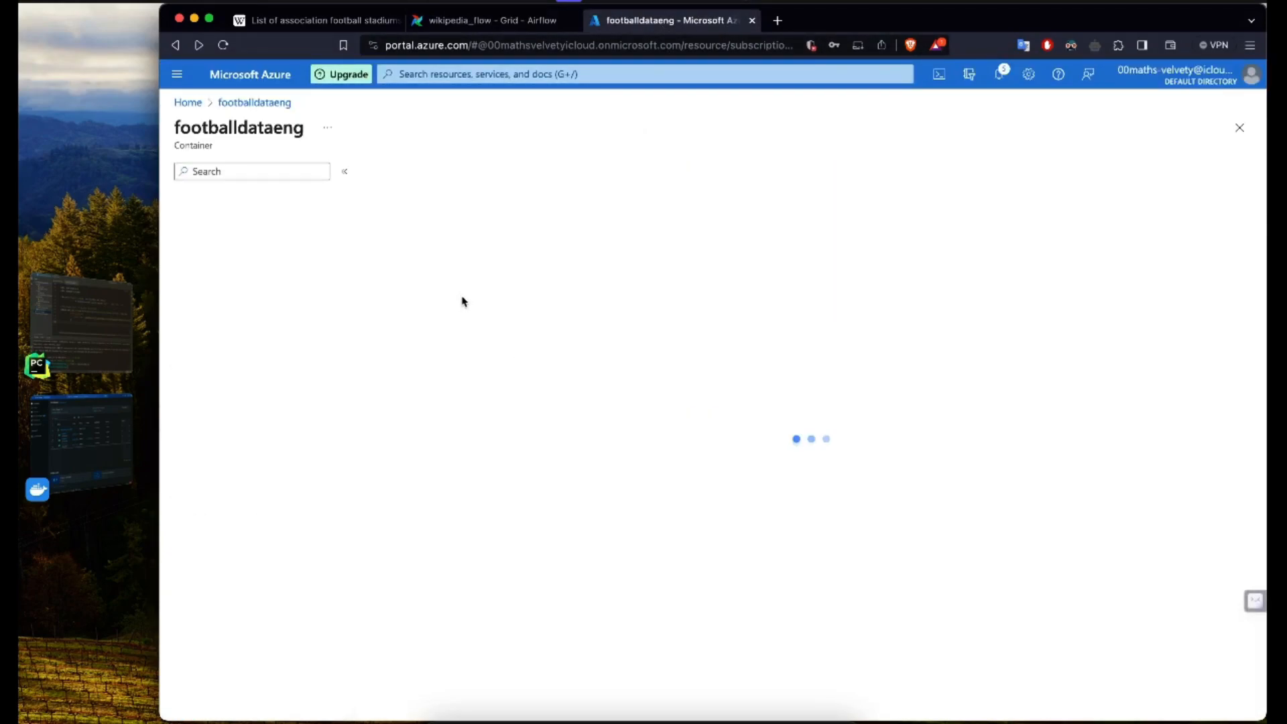
pyautogui.click(426, 305)
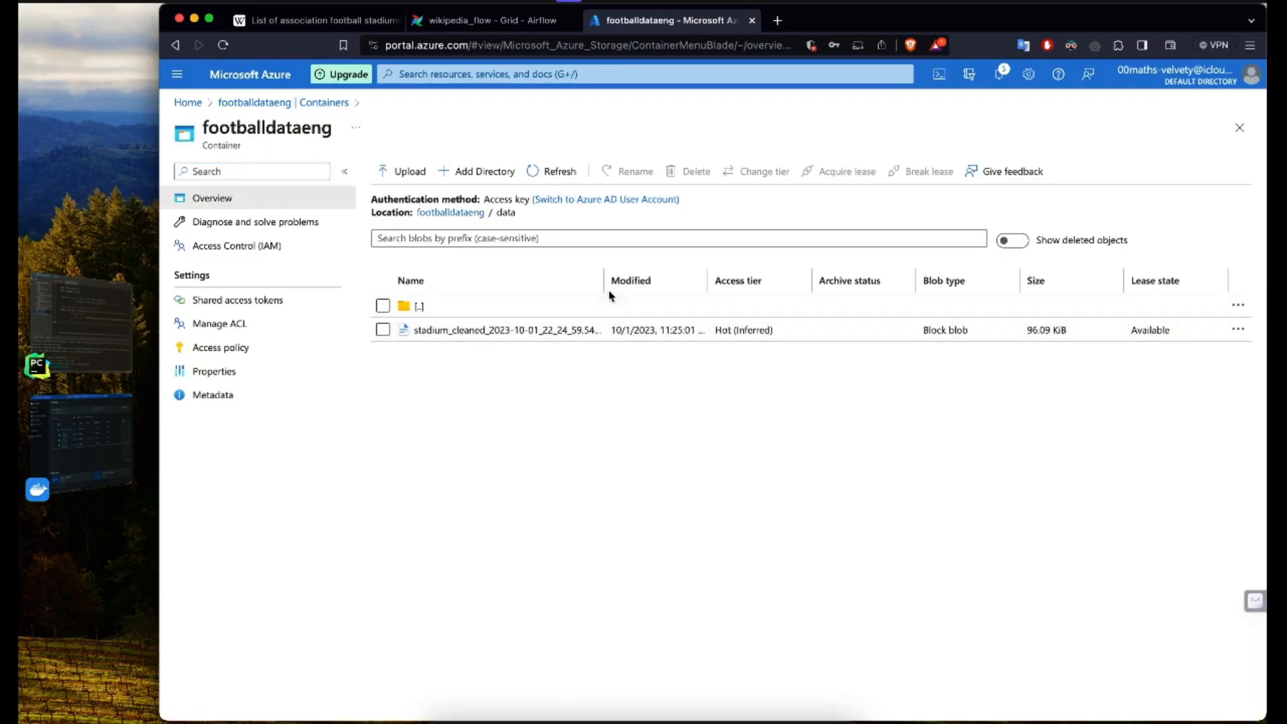
pyautogui.moveTo(604, 284); pyautogui.dragTo(631, 283)
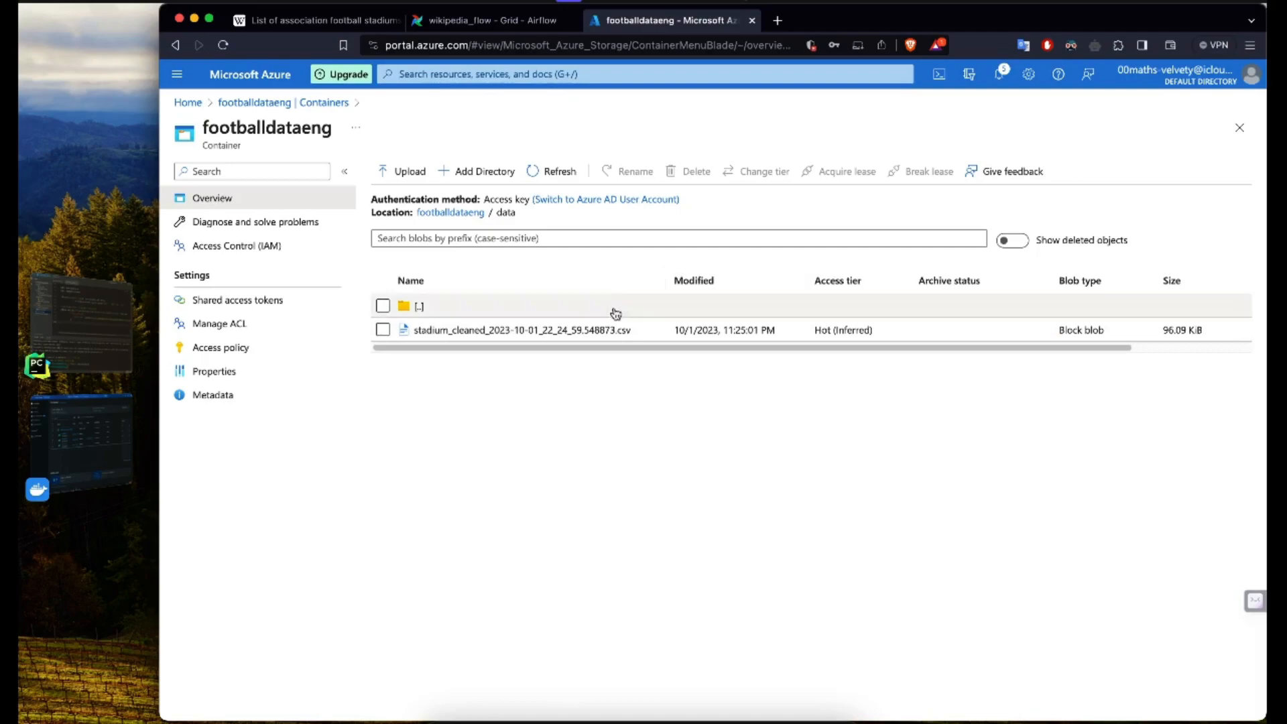
pyautogui.click(589, 329)
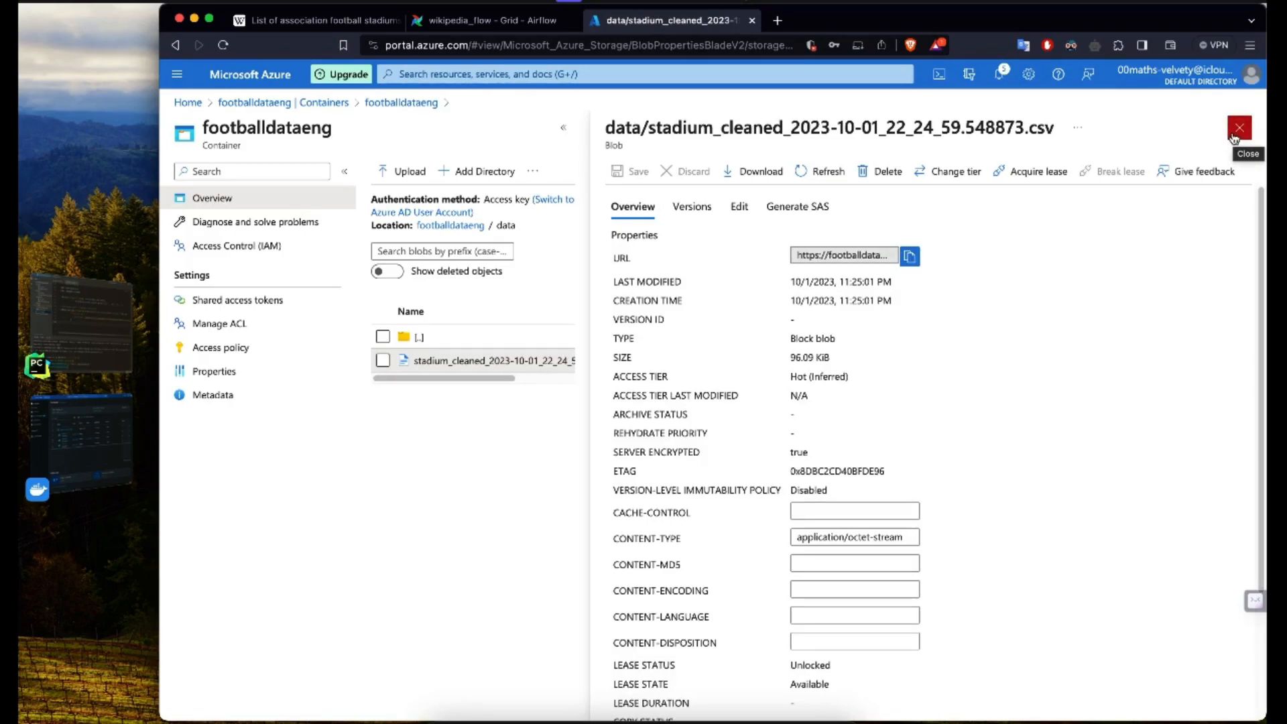
pyautogui.click(1237, 131)
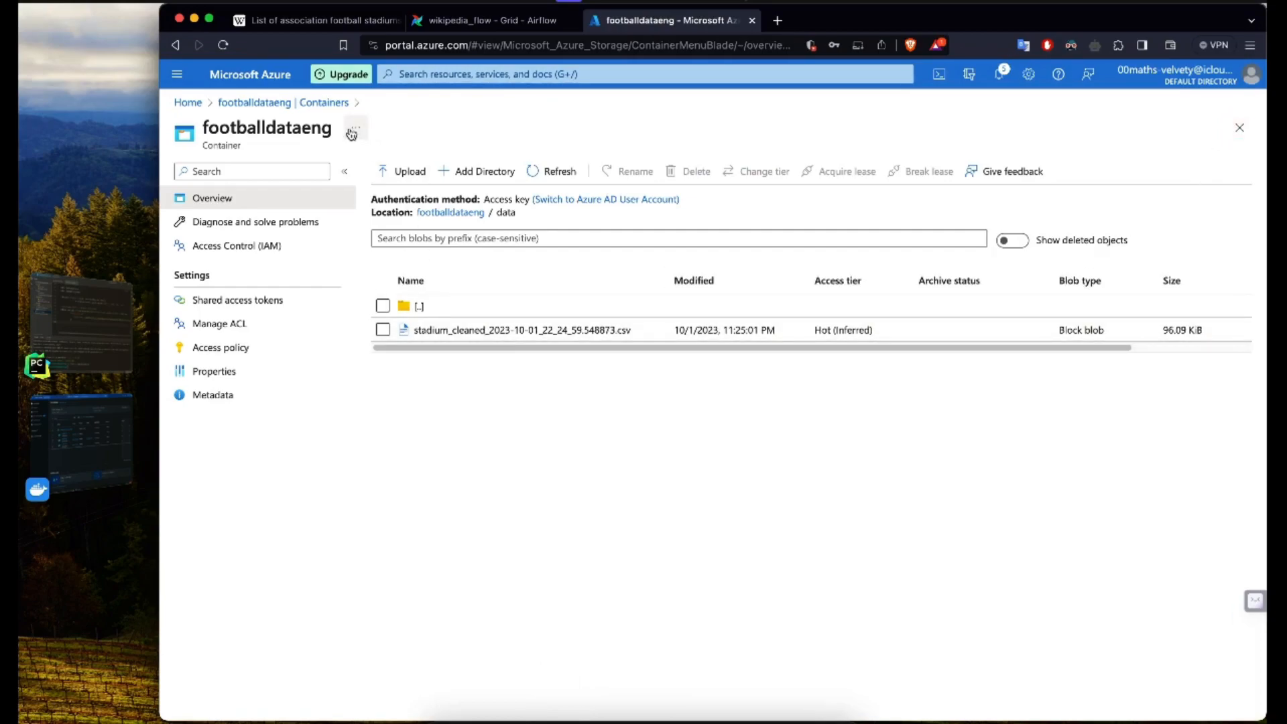
# Step: Find the Data factories service from the Azure home page and start creating a new data factory
pyautogui.click(189, 103)
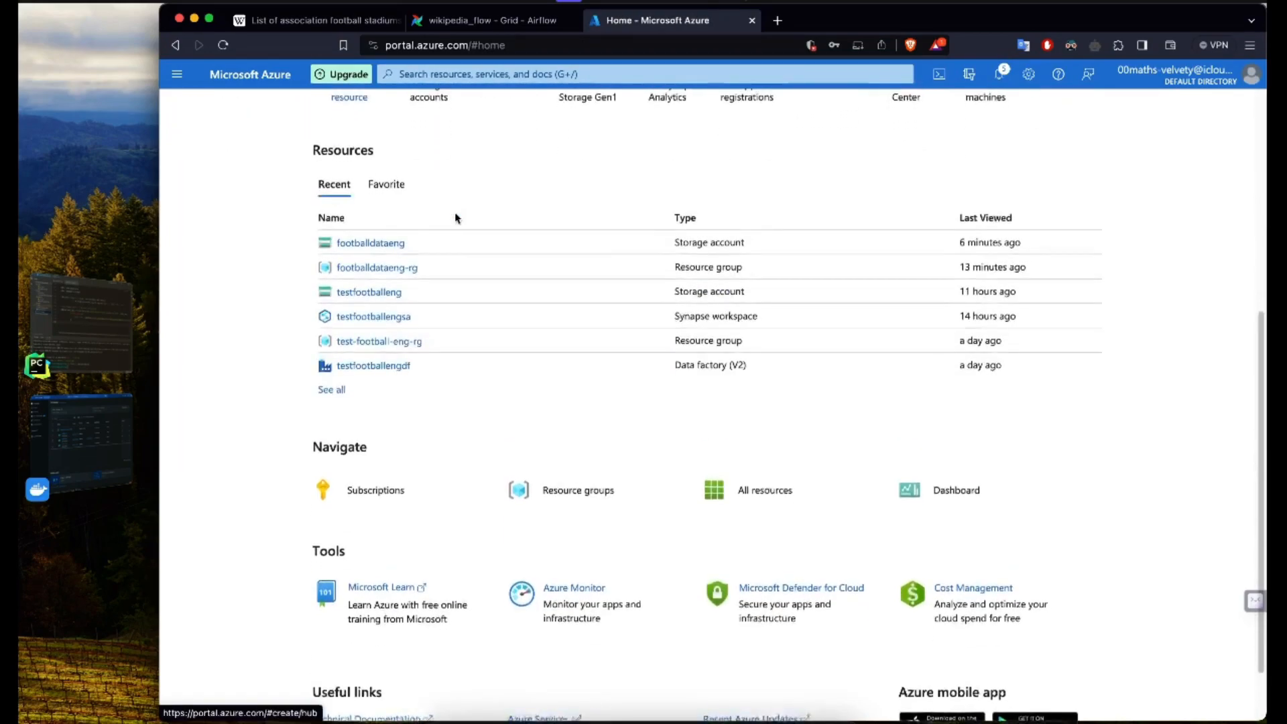
pyautogui.click(604, 72)
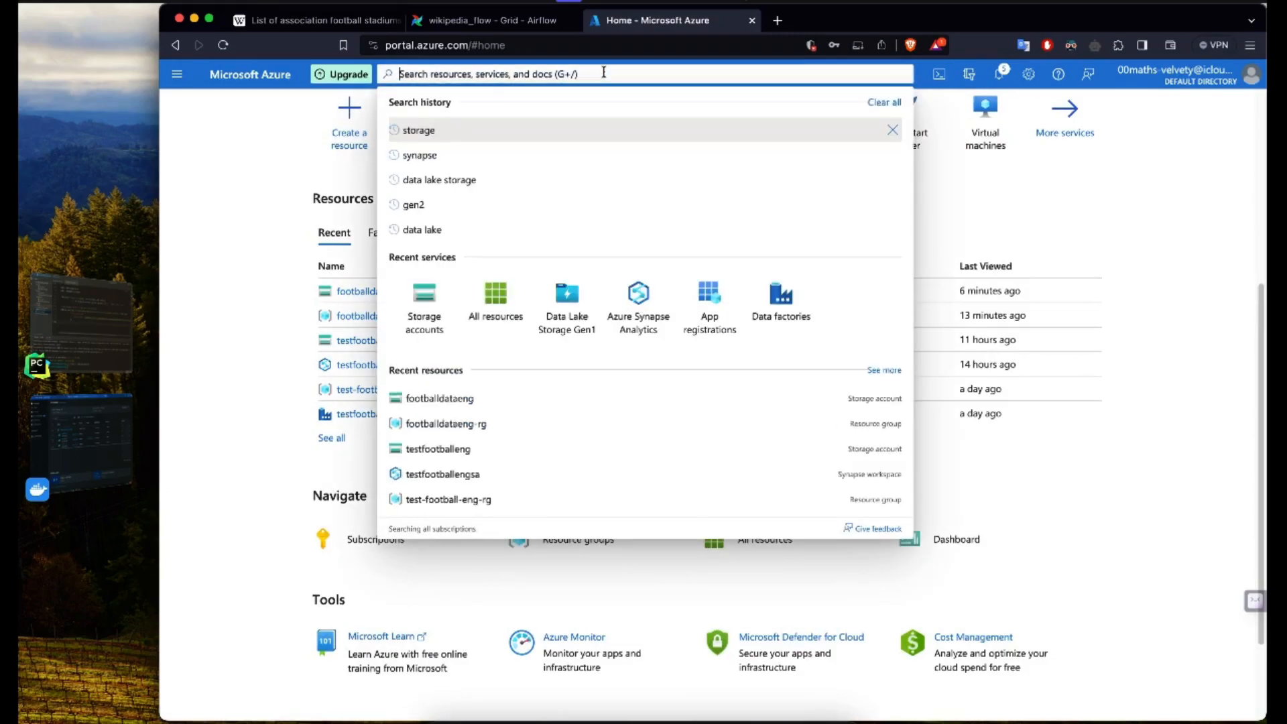
pyautogui.click(786, 319)
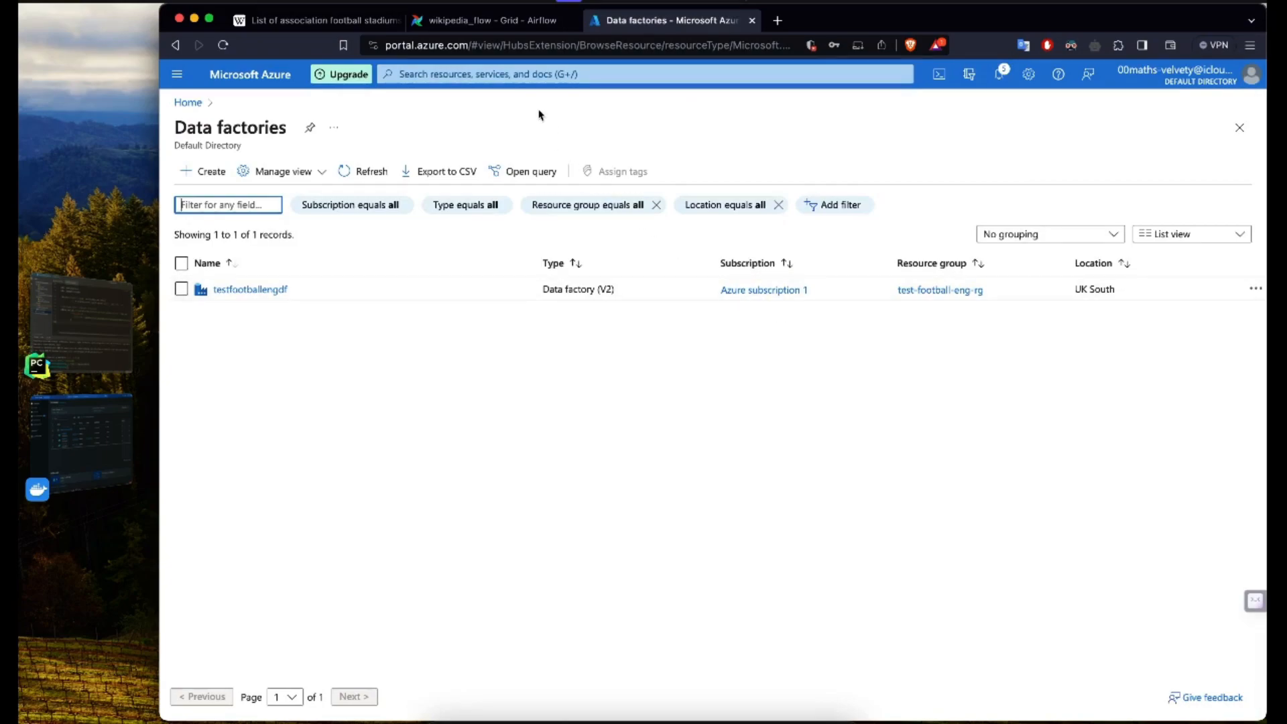
pyautogui.click(517, 75)
pyautogui.write('data fac')
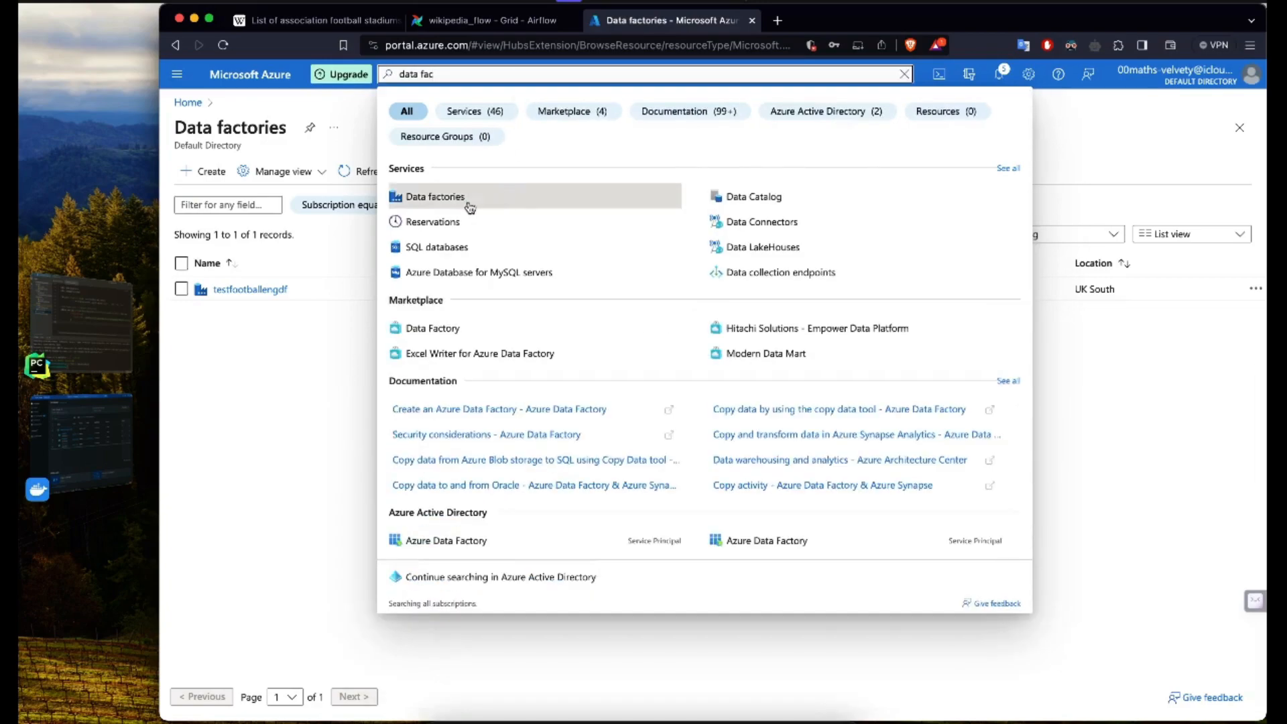
pyautogui.click(278, 350)
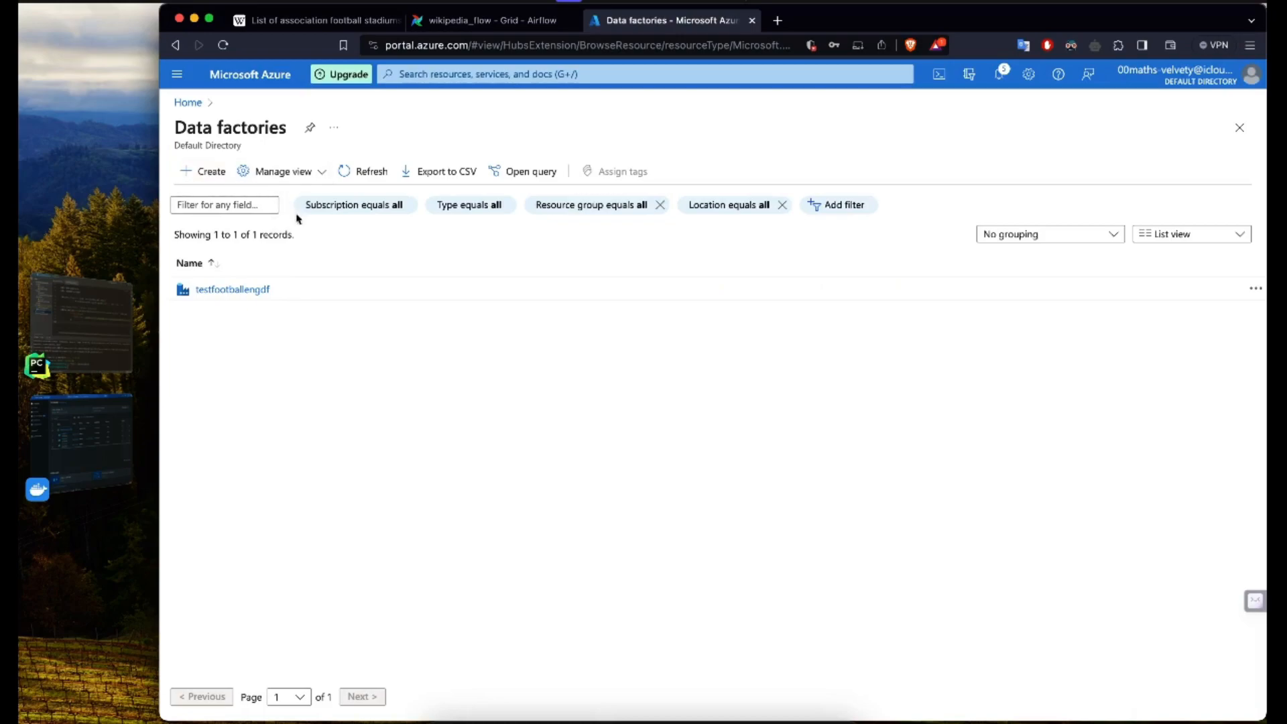
pyautogui.click(195, 177)
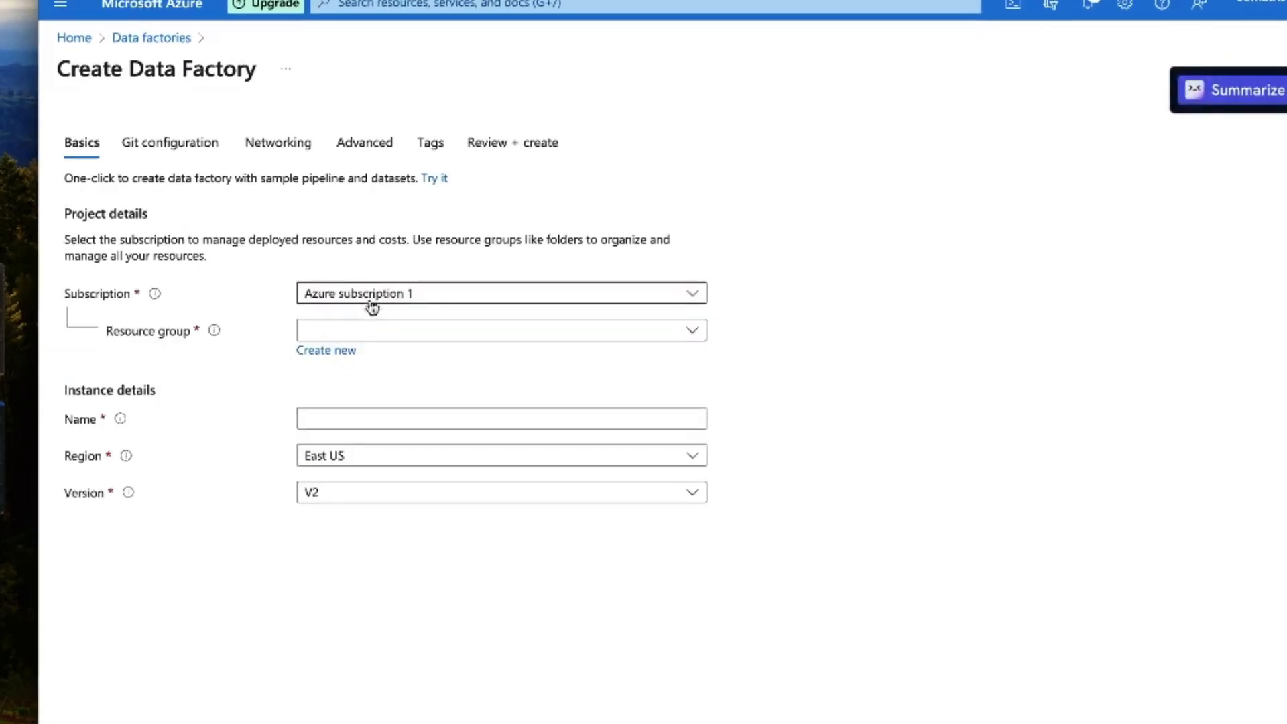
# Step: Assign the data factory to Azure subscription 1 and resource group footballdataeng-rg, and name it footballdataeng-df
pyautogui.click(422, 300)
pyautogui.click(419, 297)
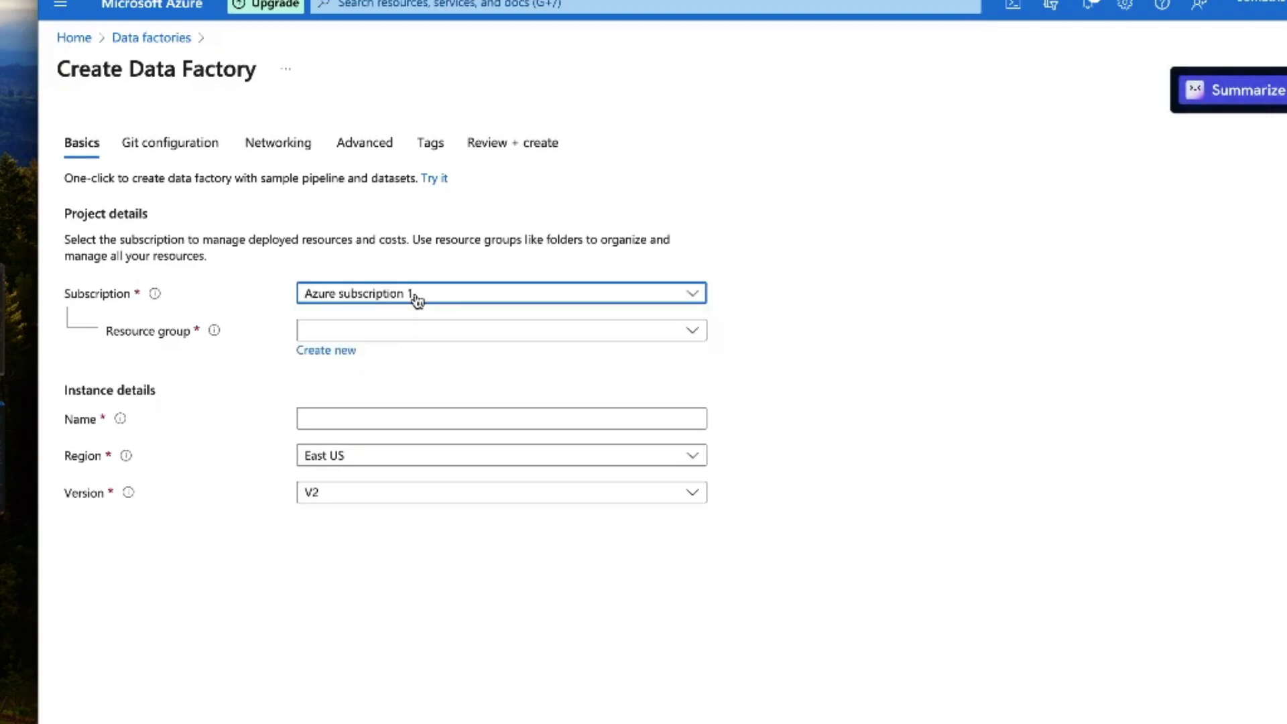
pyautogui.click(387, 336)
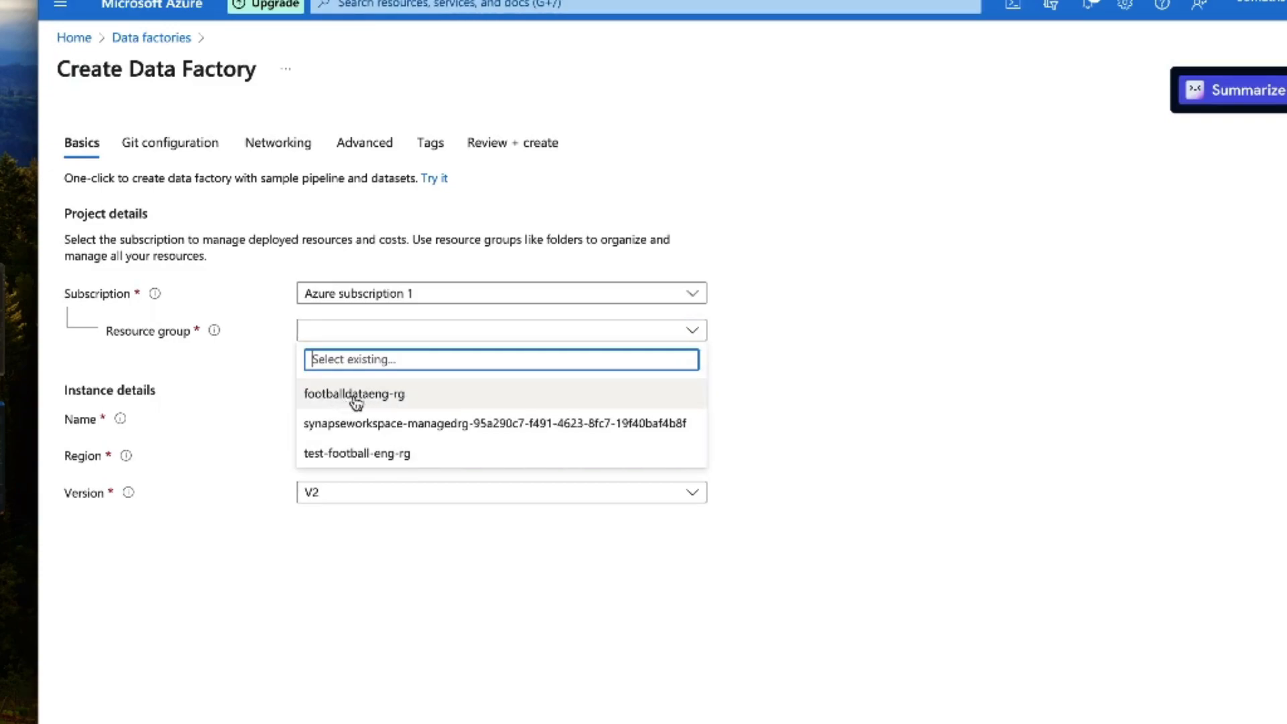
pyautogui.click(387, 397)
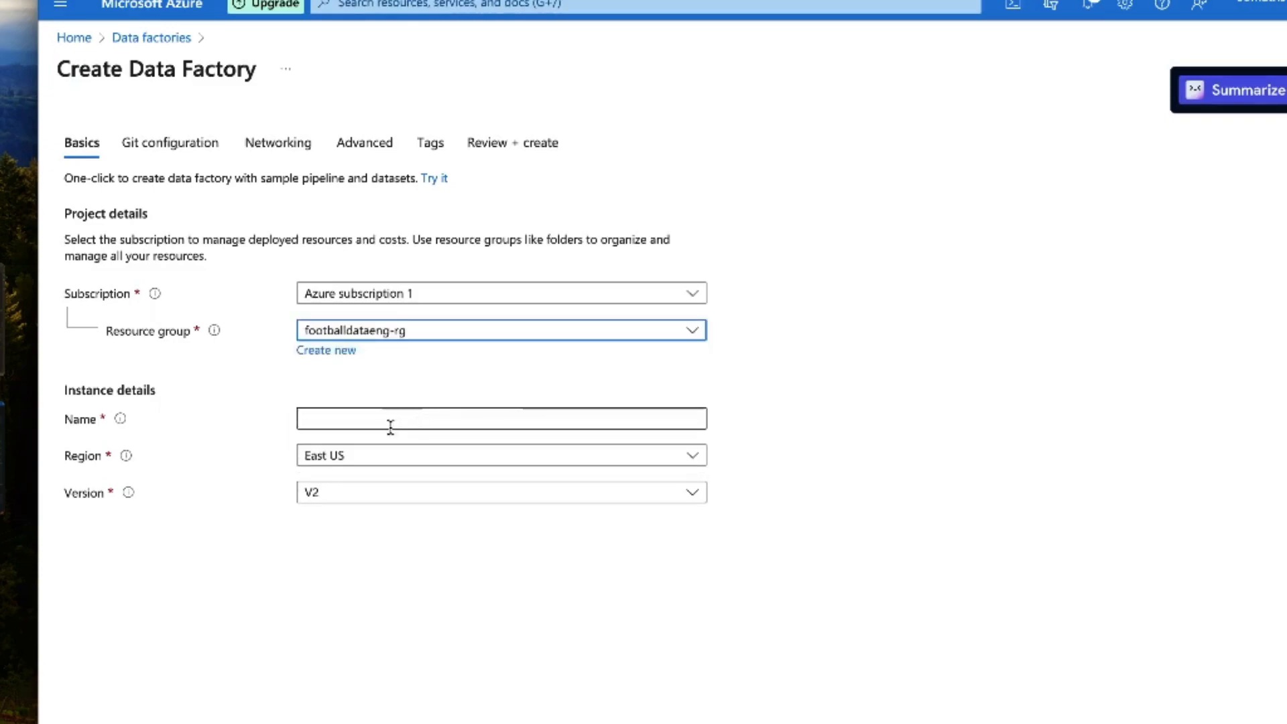
pyautogui.click(380, 418)
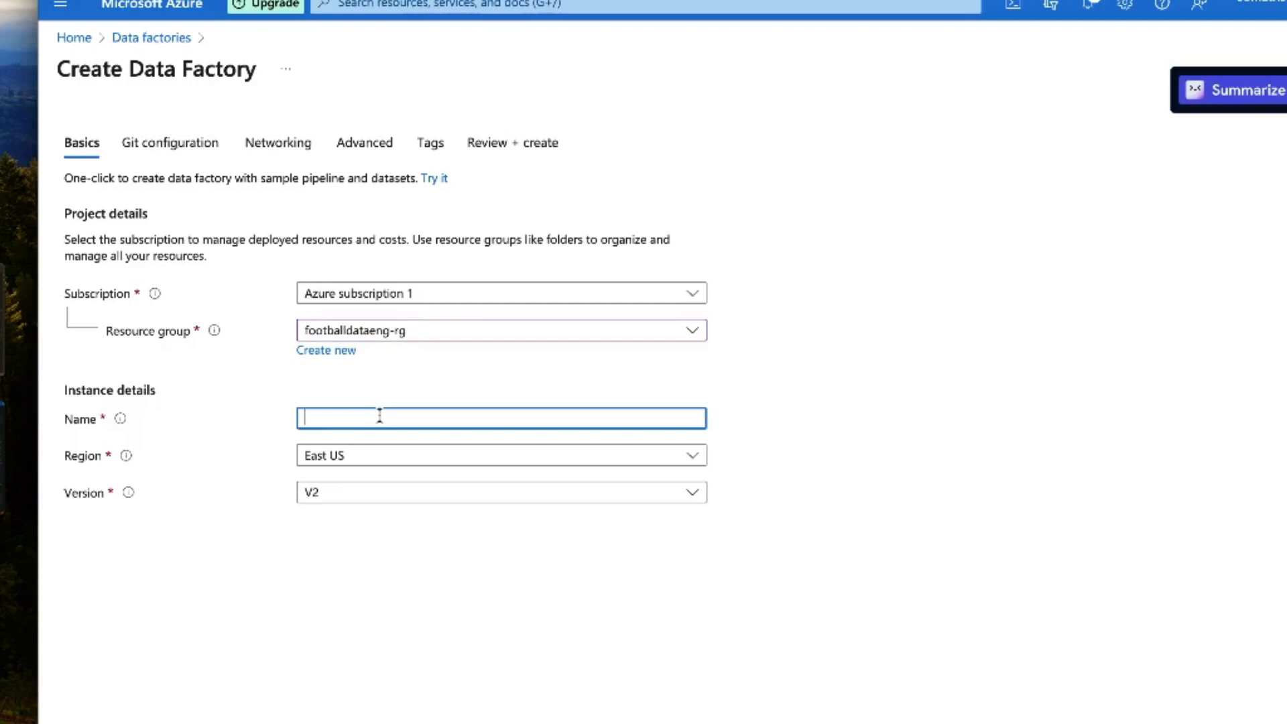
pyautogui.write('footballdataeng-df')
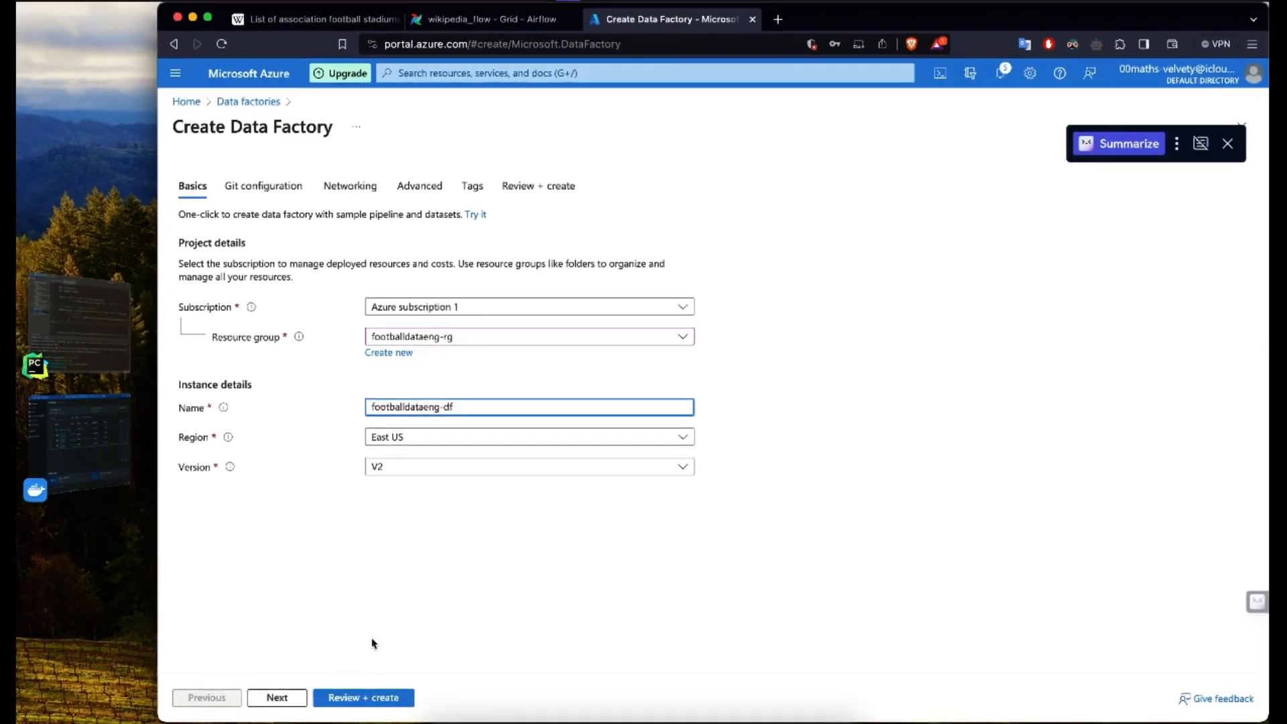
# Step: Accept the default Git, networking, encryption and tag settings, and create the data factory
pyautogui.click(277, 696)
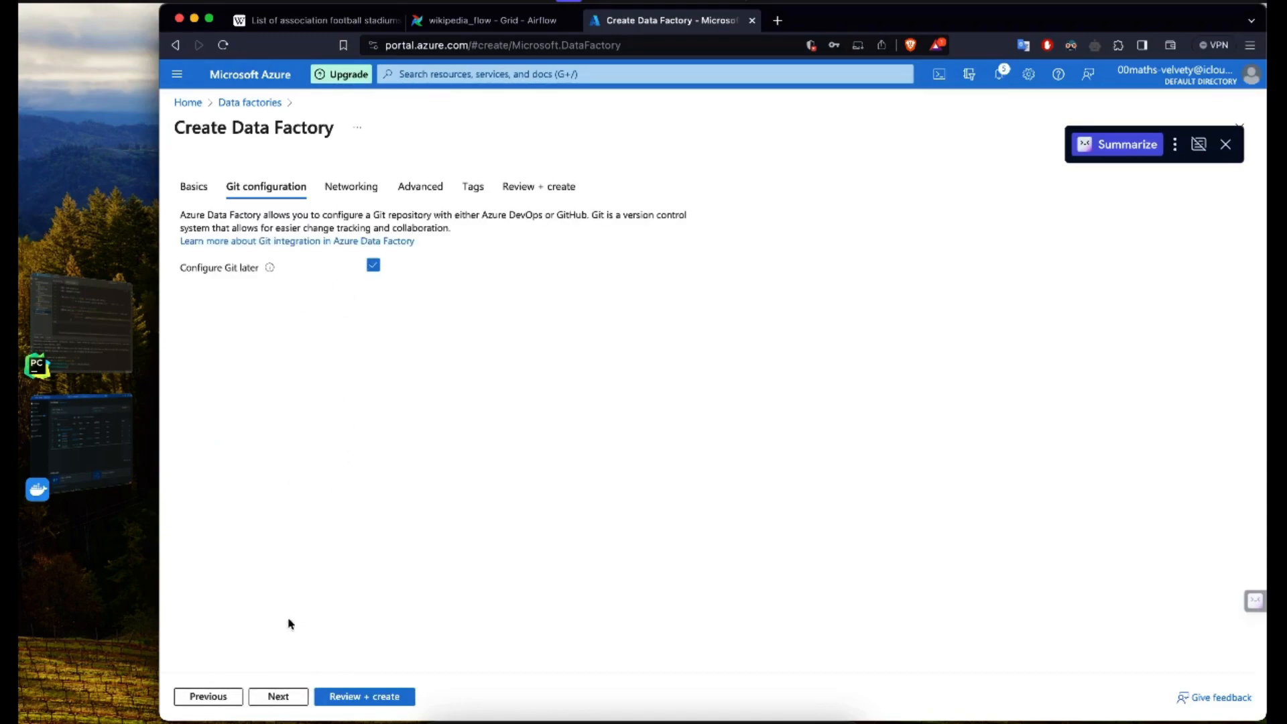
pyautogui.click(281, 697)
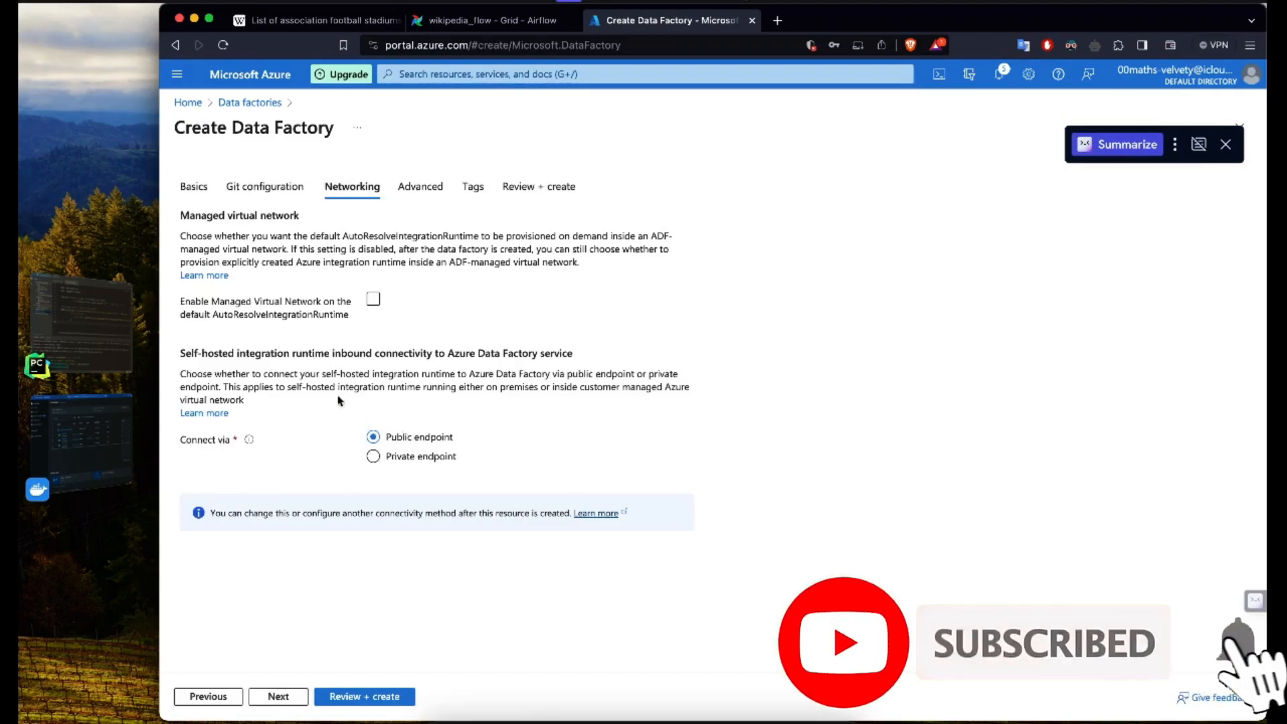
pyautogui.click(277, 697)
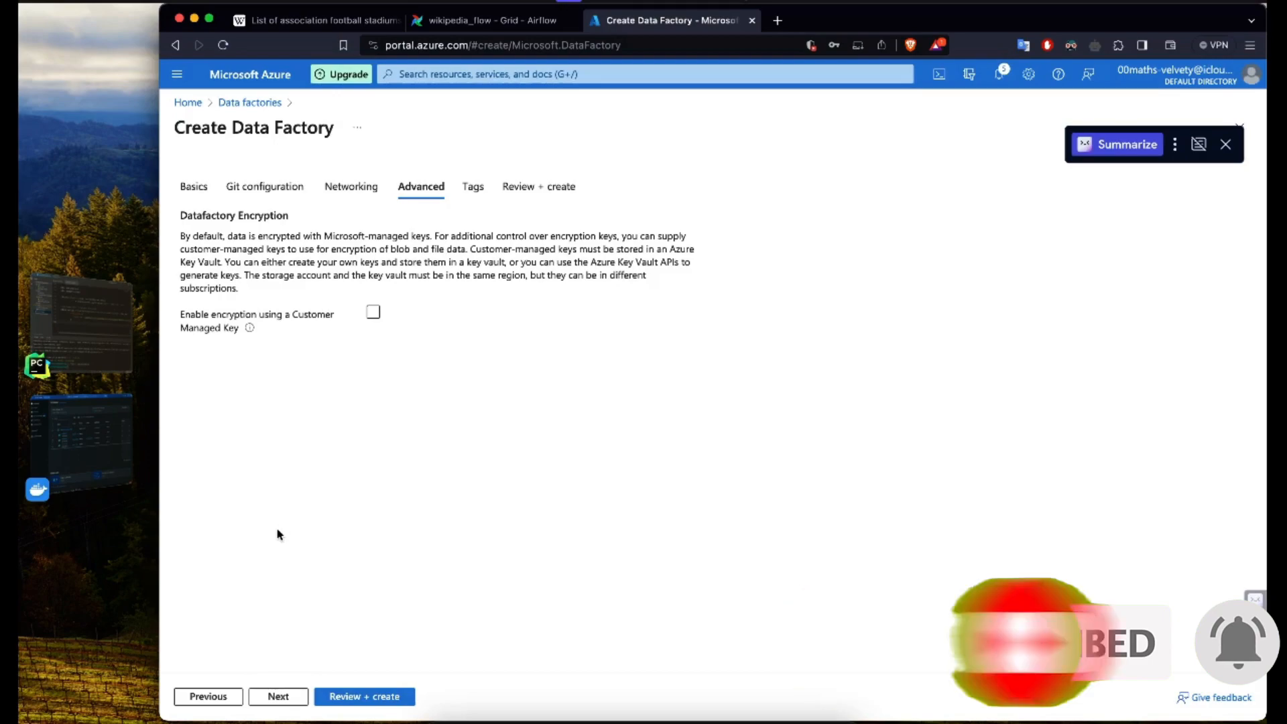
pyautogui.click(273, 695)
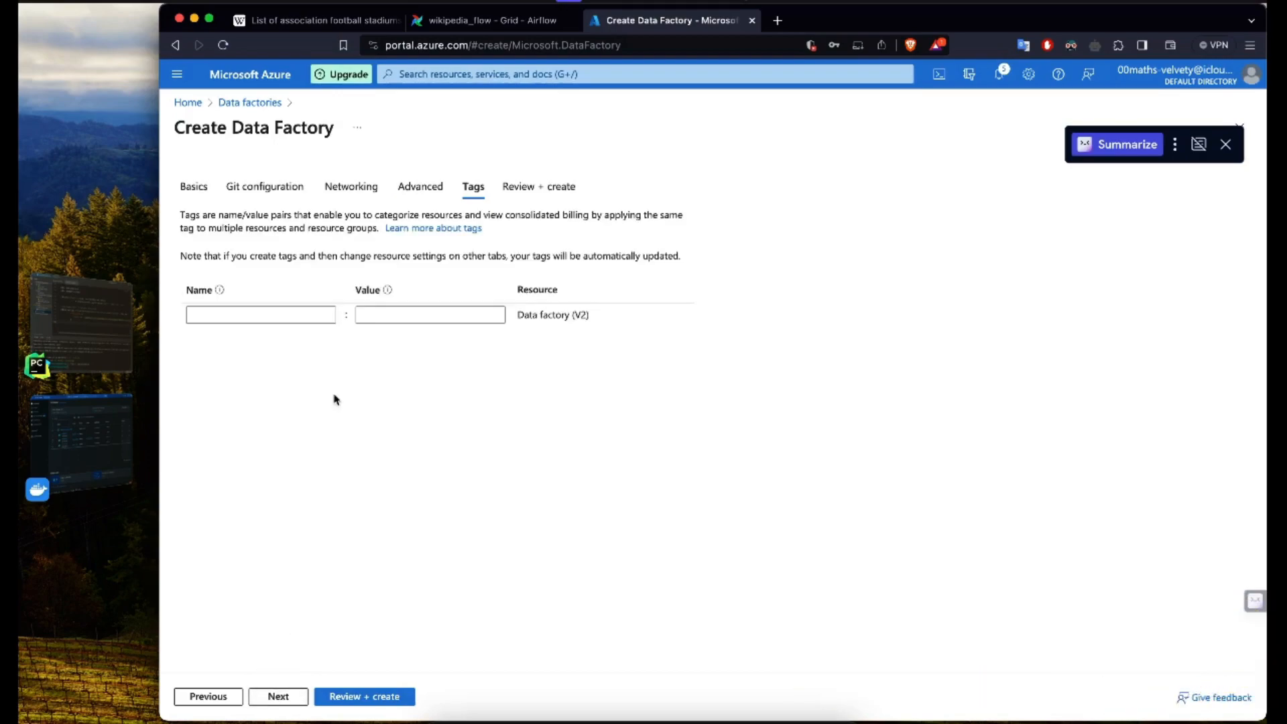
pyautogui.click(277, 697)
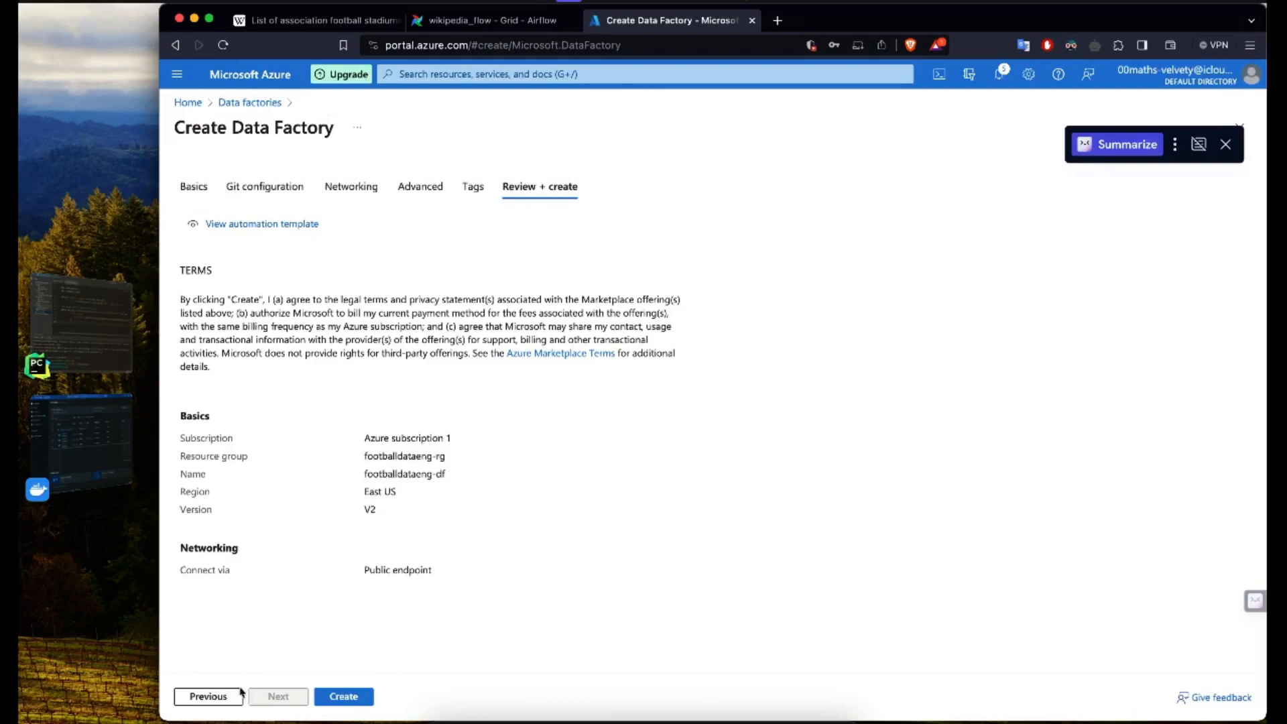
pyautogui.click(345, 698)
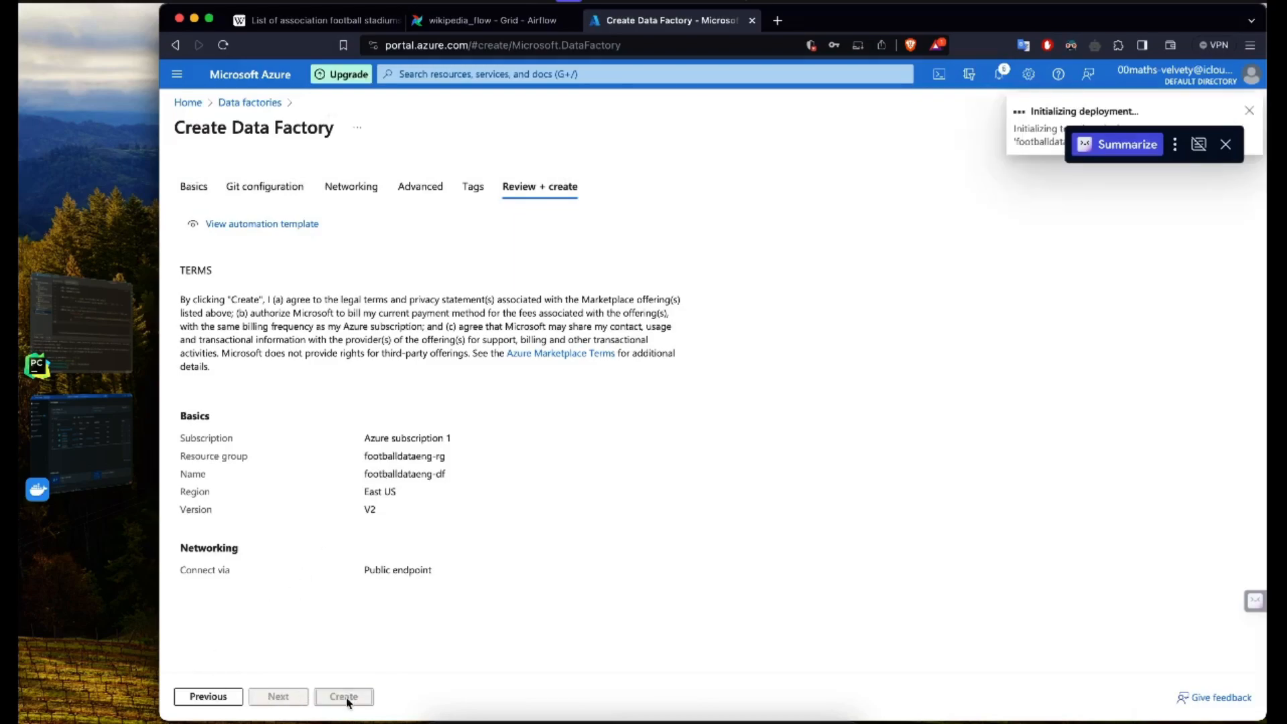
# Step: Dismiss the Summarize overlay, open the deployed footballdataeng-df resource and launch Azure Data Factory Studio
pyautogui.click(1226, 146)
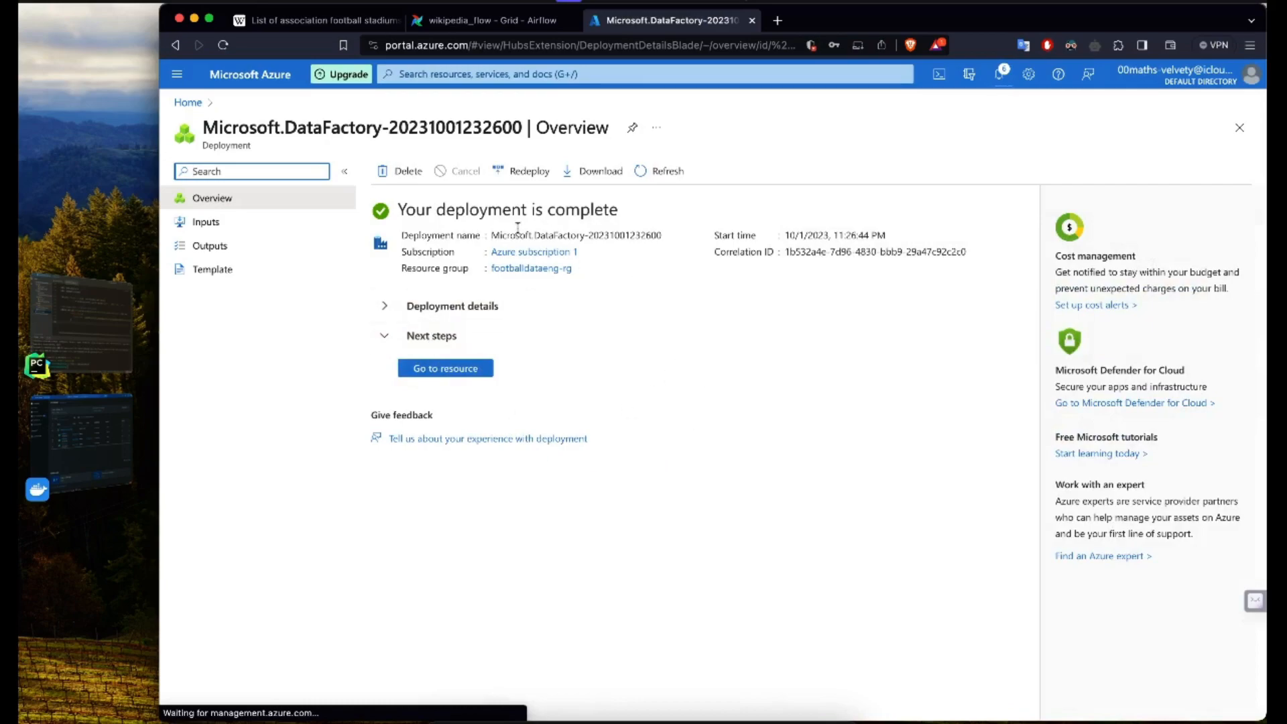
pyautogui.click(439, 370)
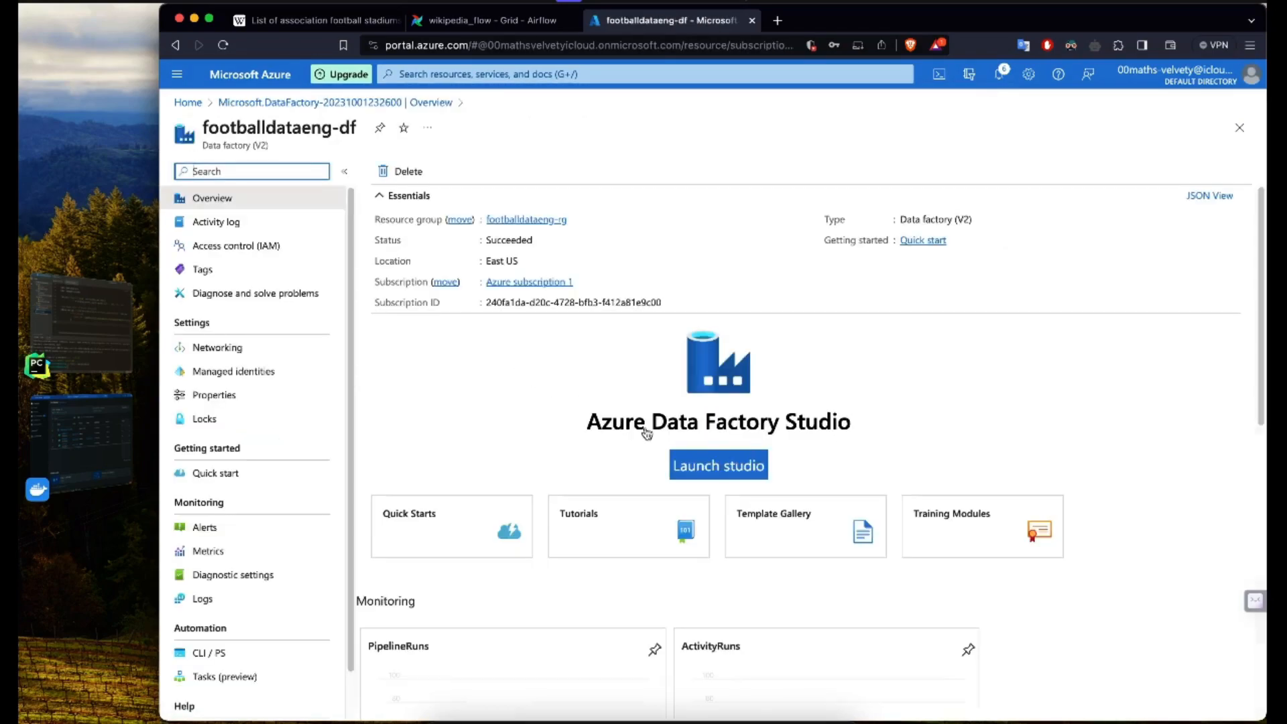
pyautogui.click(707, 463)
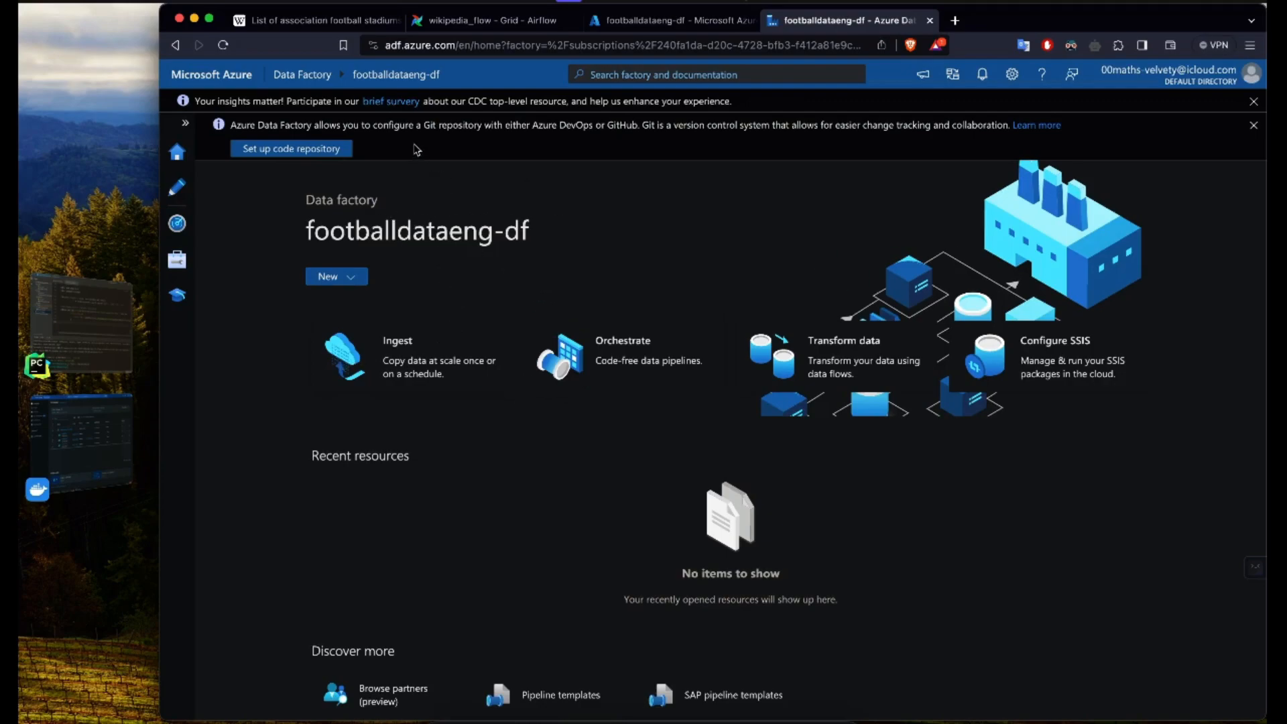
# Step: Expand the studio navigation and look through the Author, Monitor and Manage sections of the data factory
pyautogui.click(186, 124)
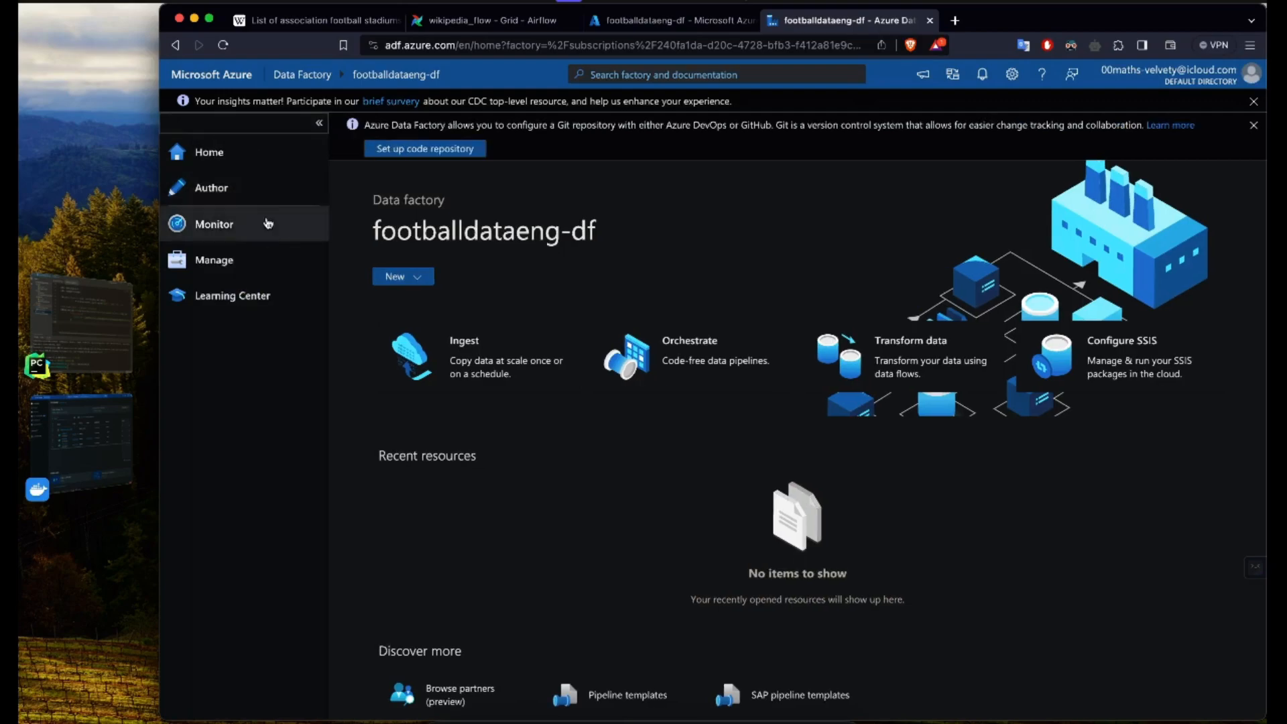
pyautogui.click(242, 157)
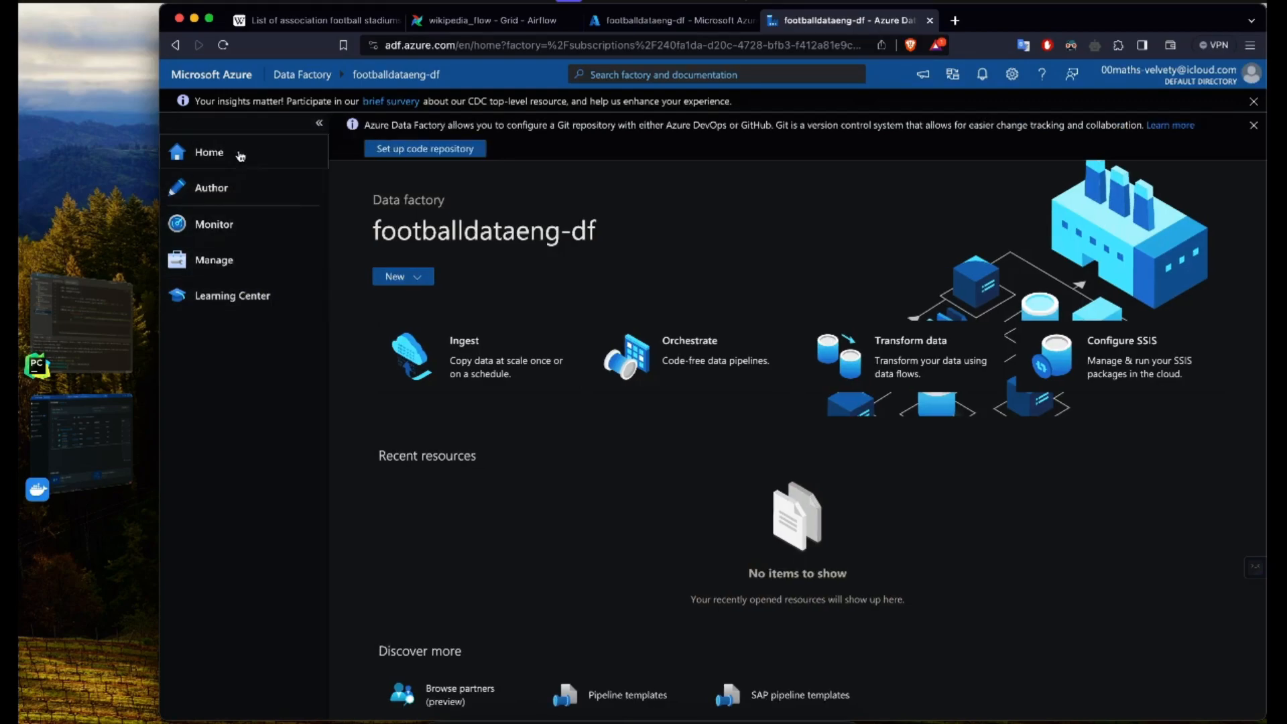
pyautogui.click(240, 194)
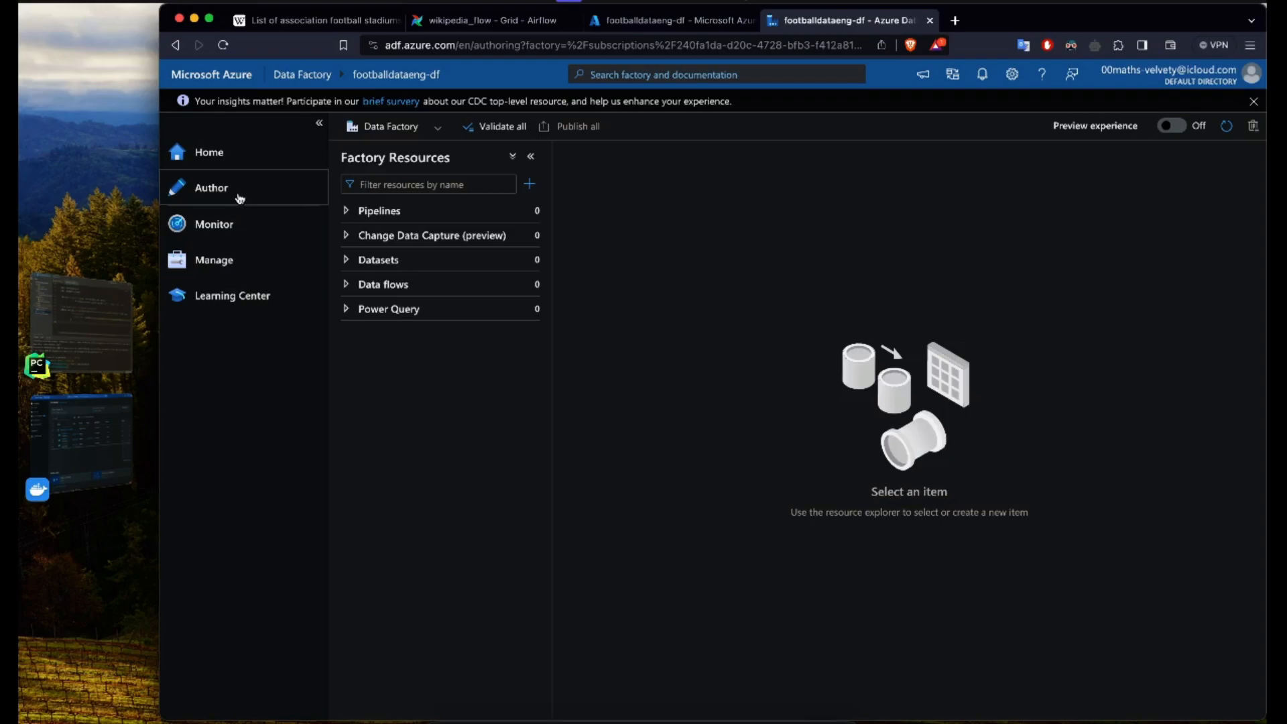
pyautogui.click(226, 229)
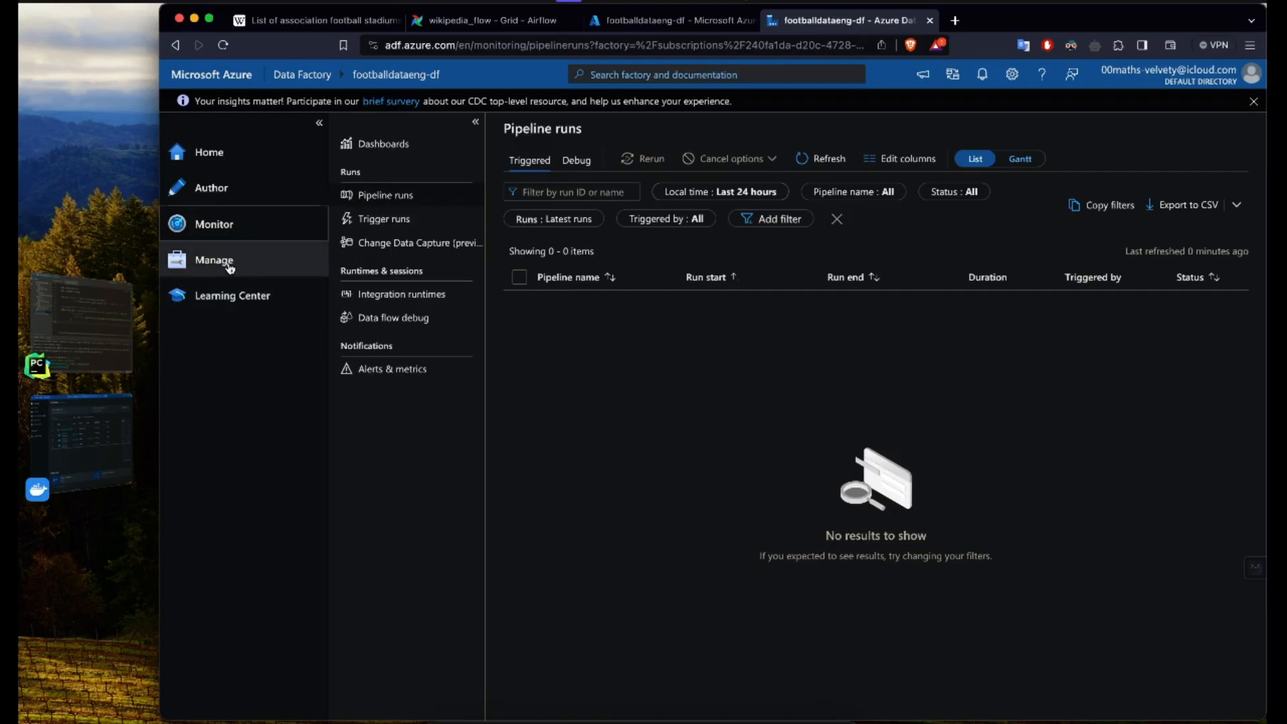
pyautogui.click(216, 270)
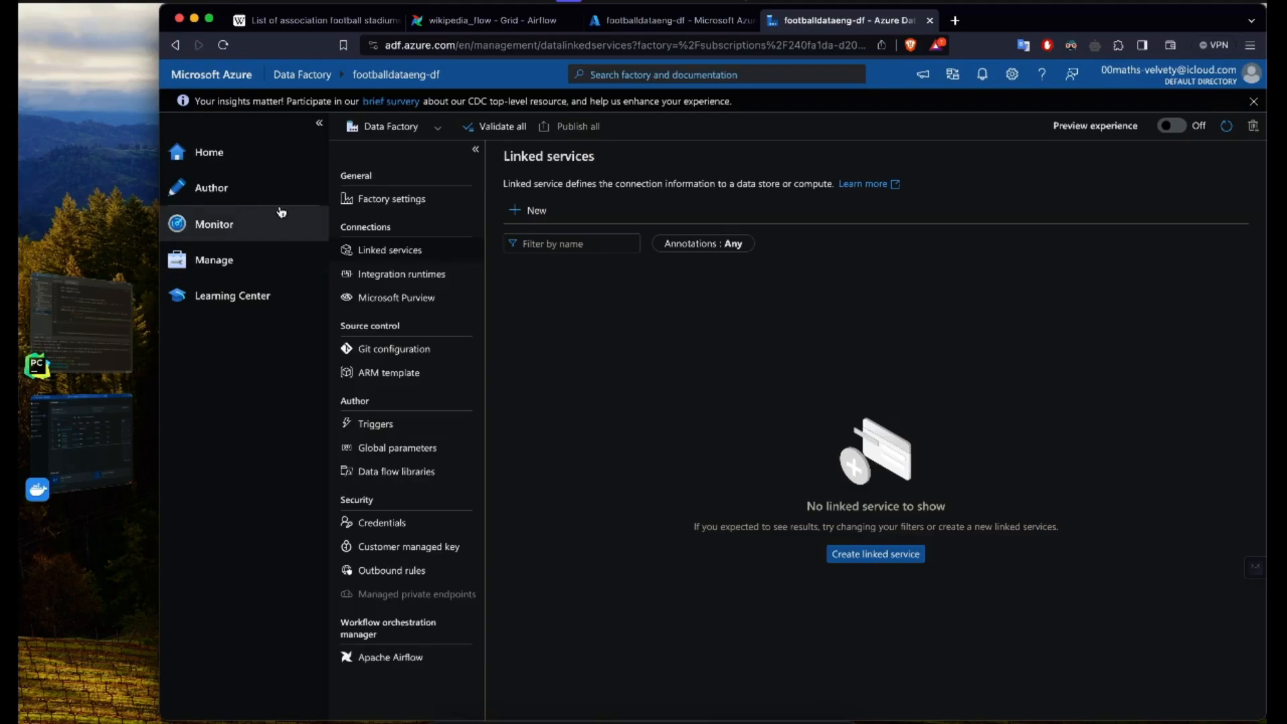
# Step: Create a new blank pipeline in the factory's authoring section and collapse the studio navigation
pyautogui.click(231, 181)
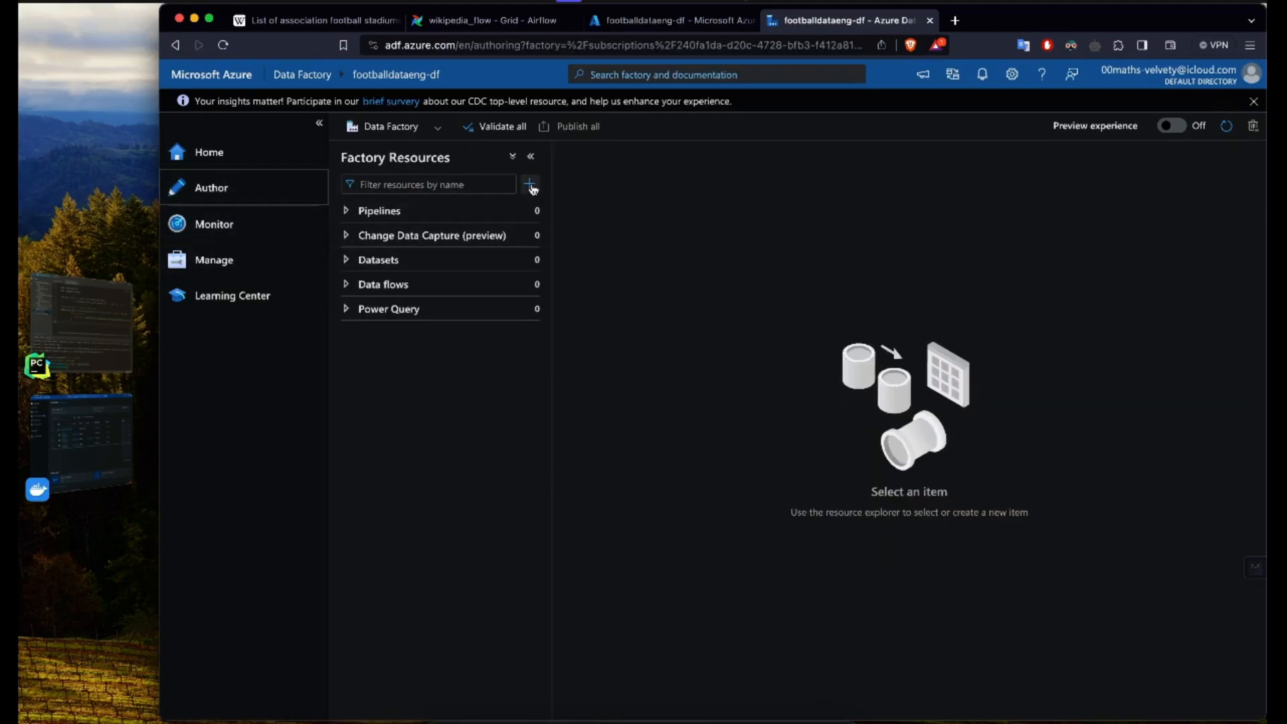
pyautogui.click(430, 217)
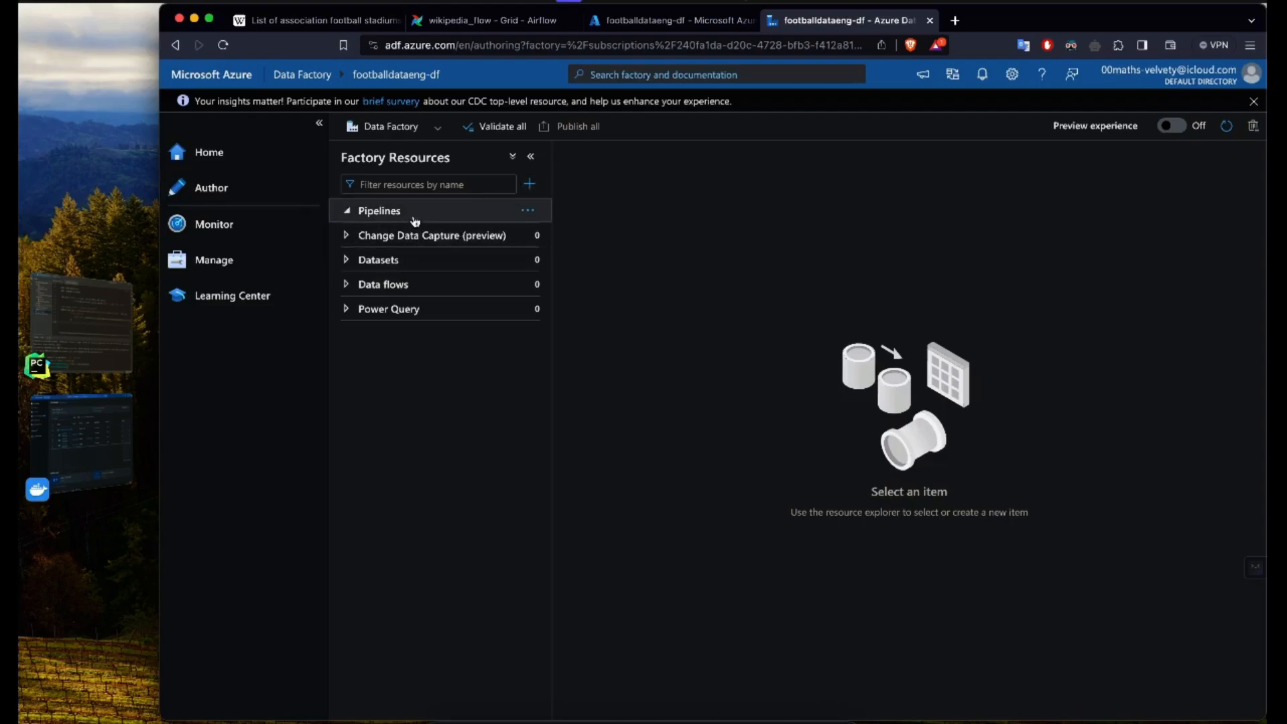
pyautogui.click(530, 183)
pyautogui.moveTo(560, 208)
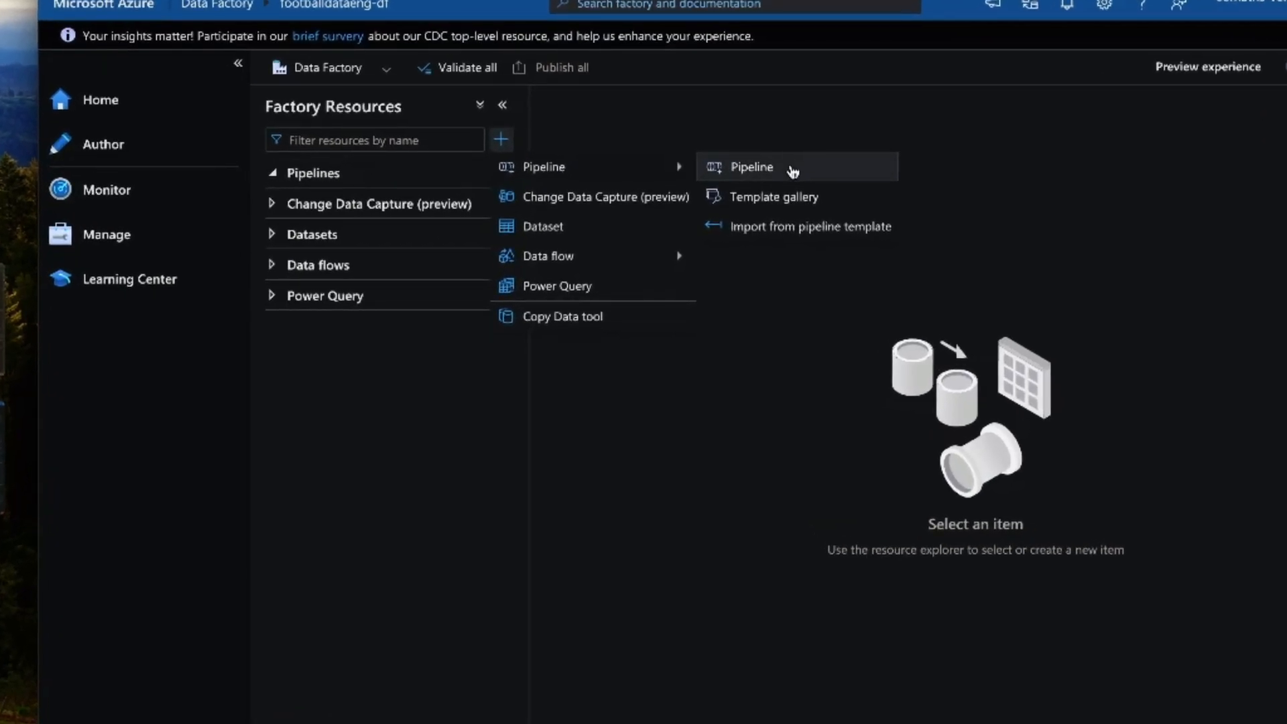
pyautogui.click(793, 168)
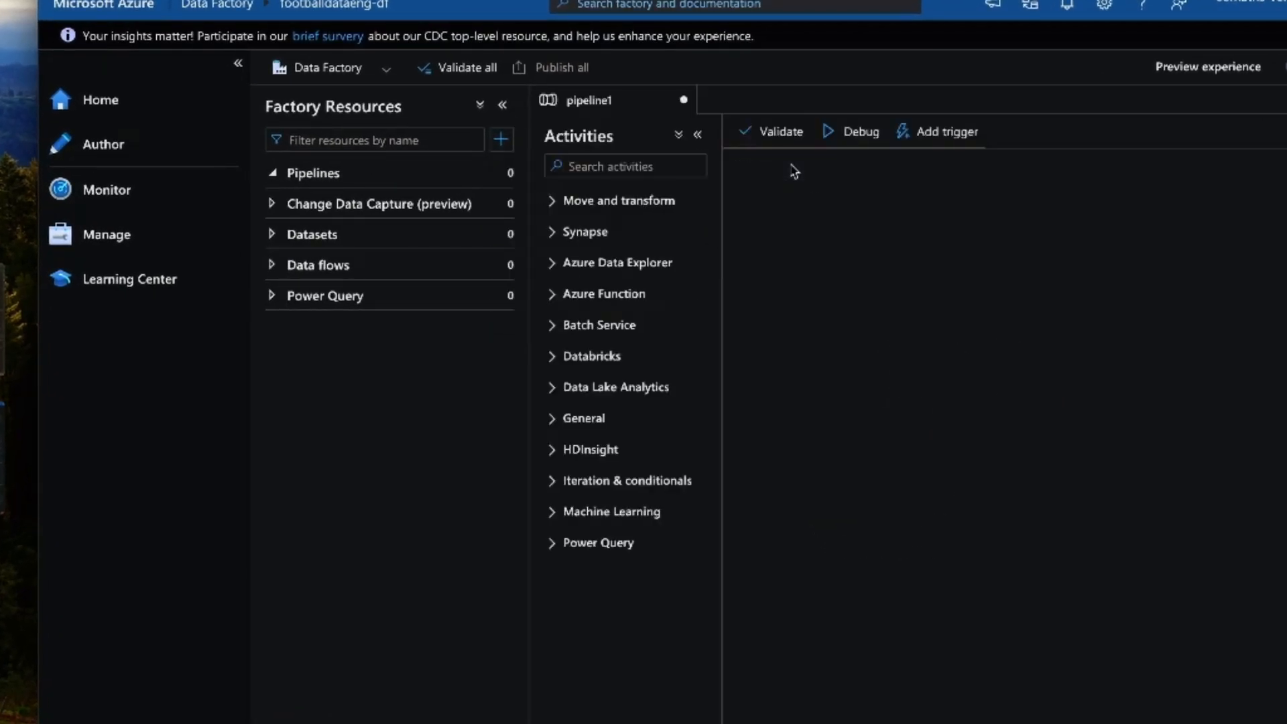
pyautogui.click(238, 63)
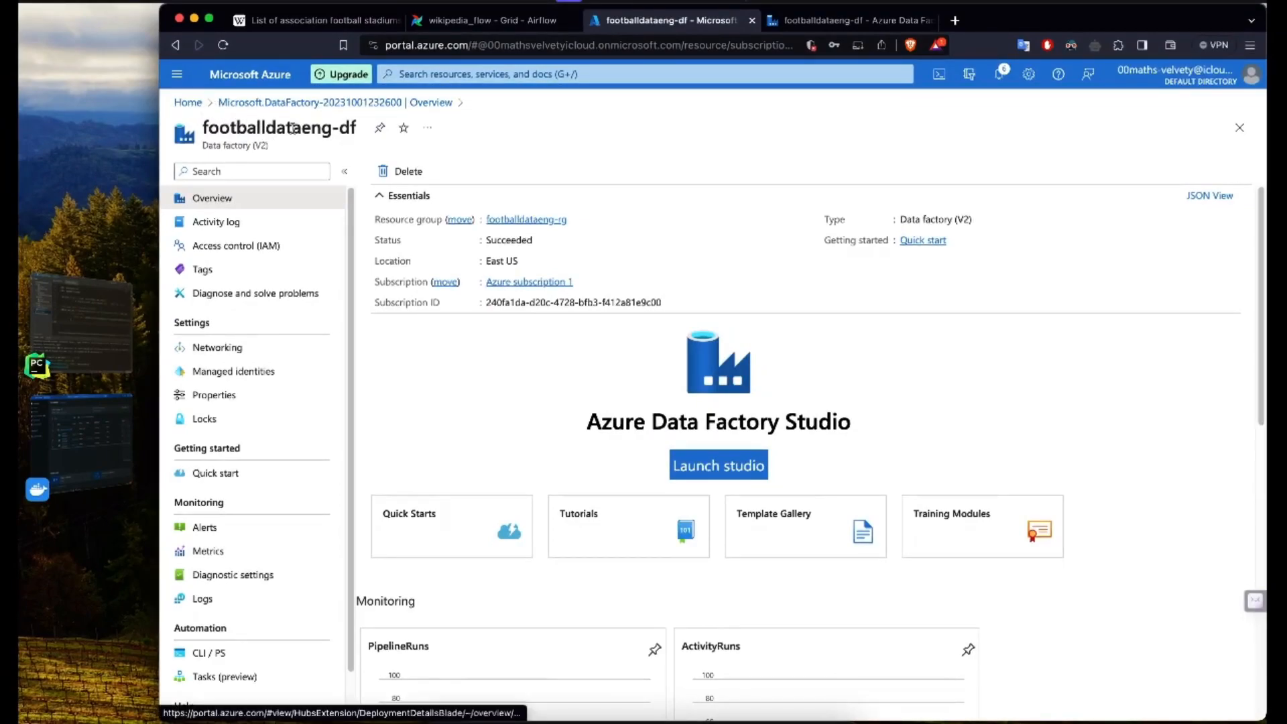
# Step: Switch to the Azure portal and open the list of containers in the footballdataeng storage account
pyautogui.click(523, 72)
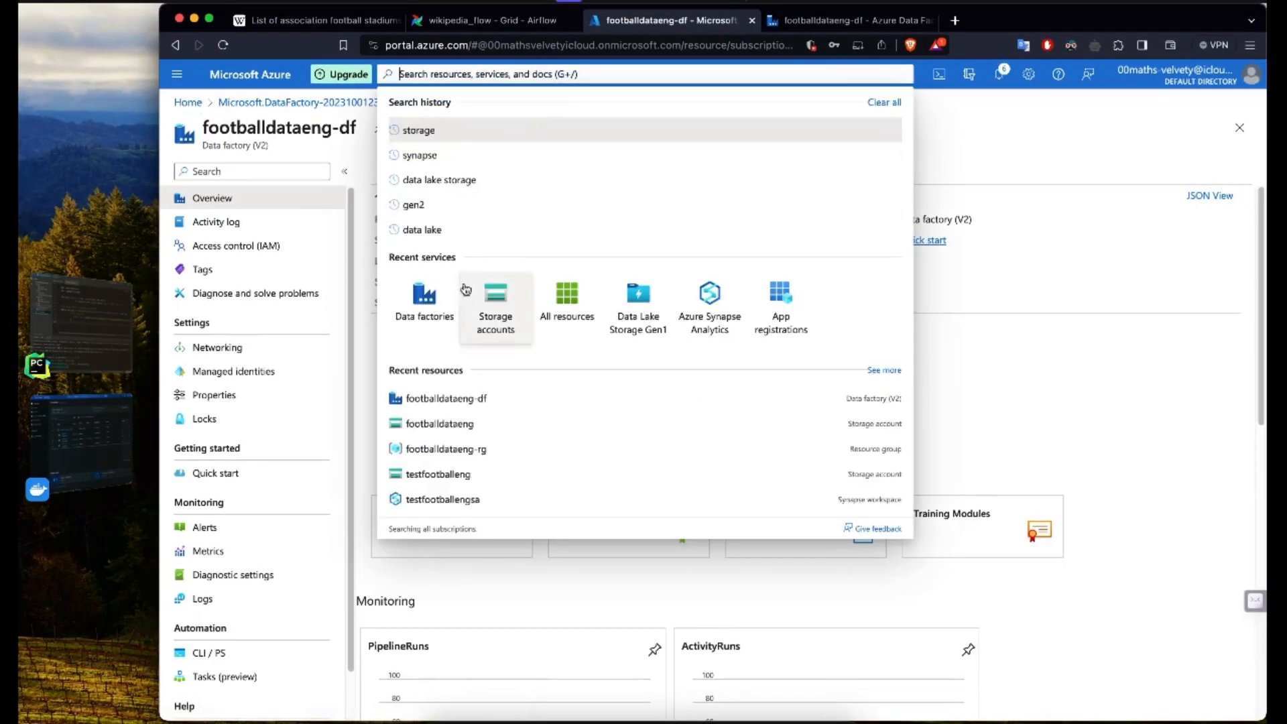
pyautogui.click(495, 306)
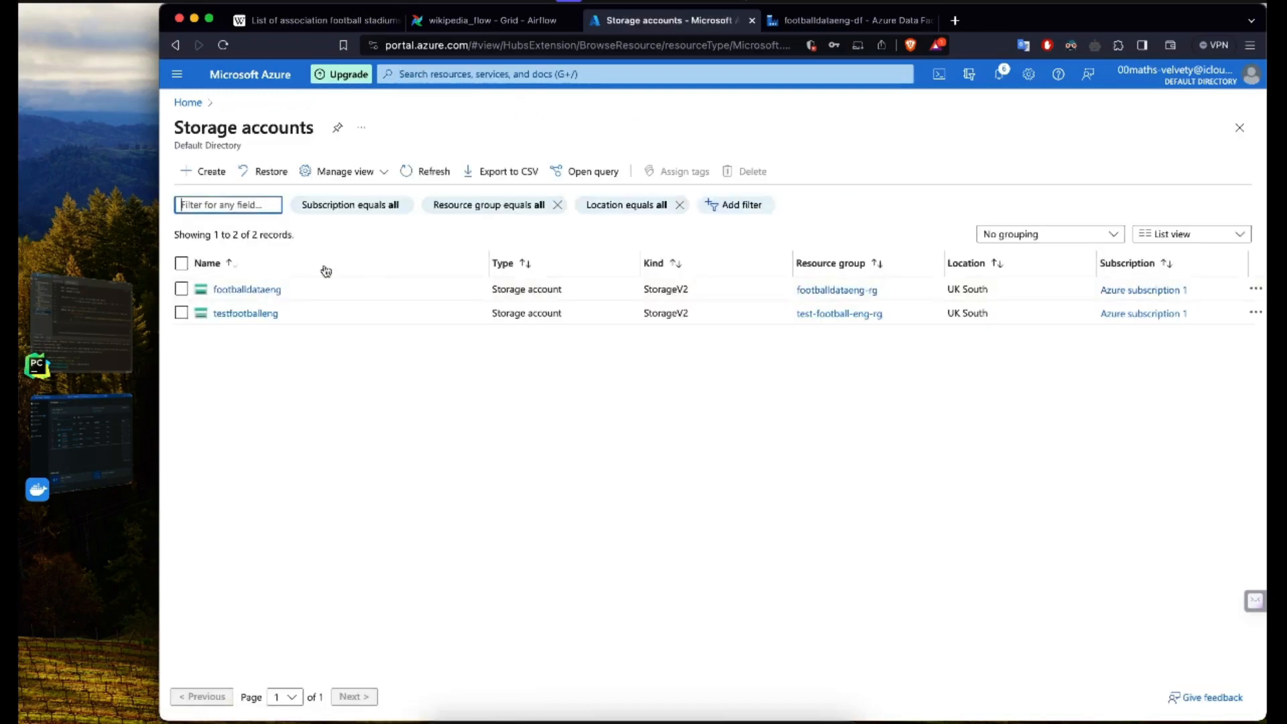
pyautogui.click(249, 291)
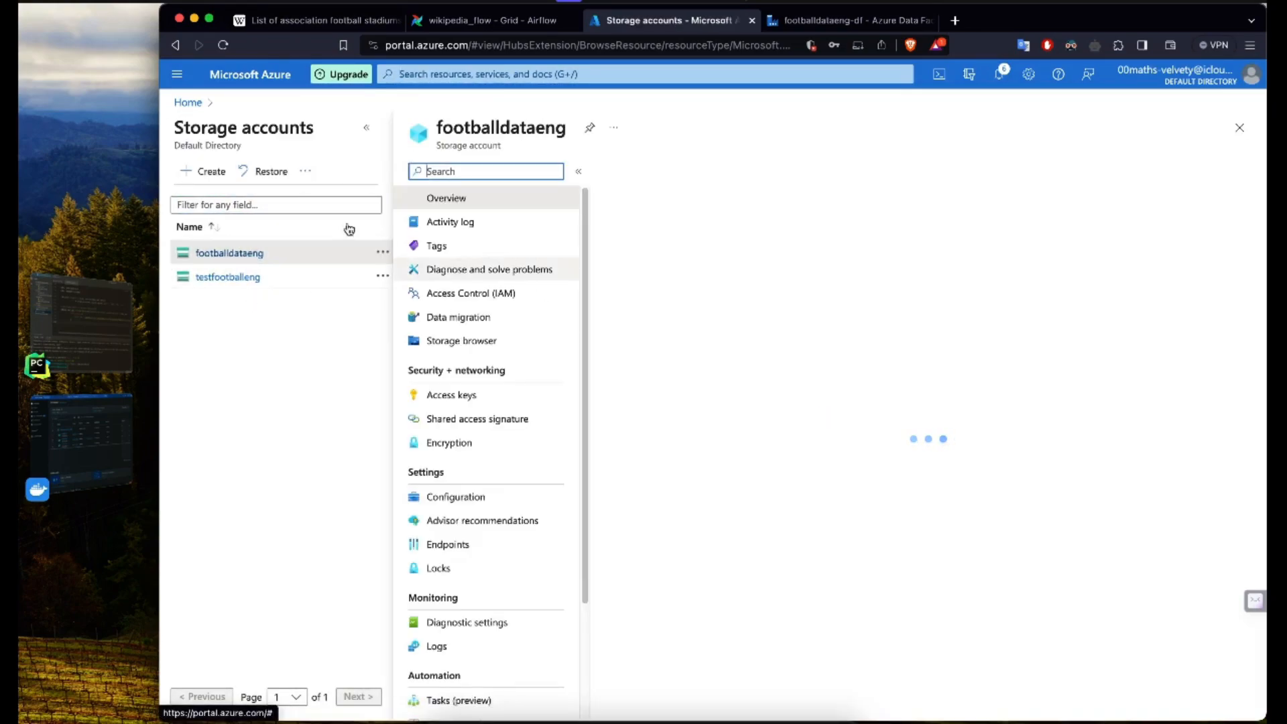
pyautogui.click(366, 132)
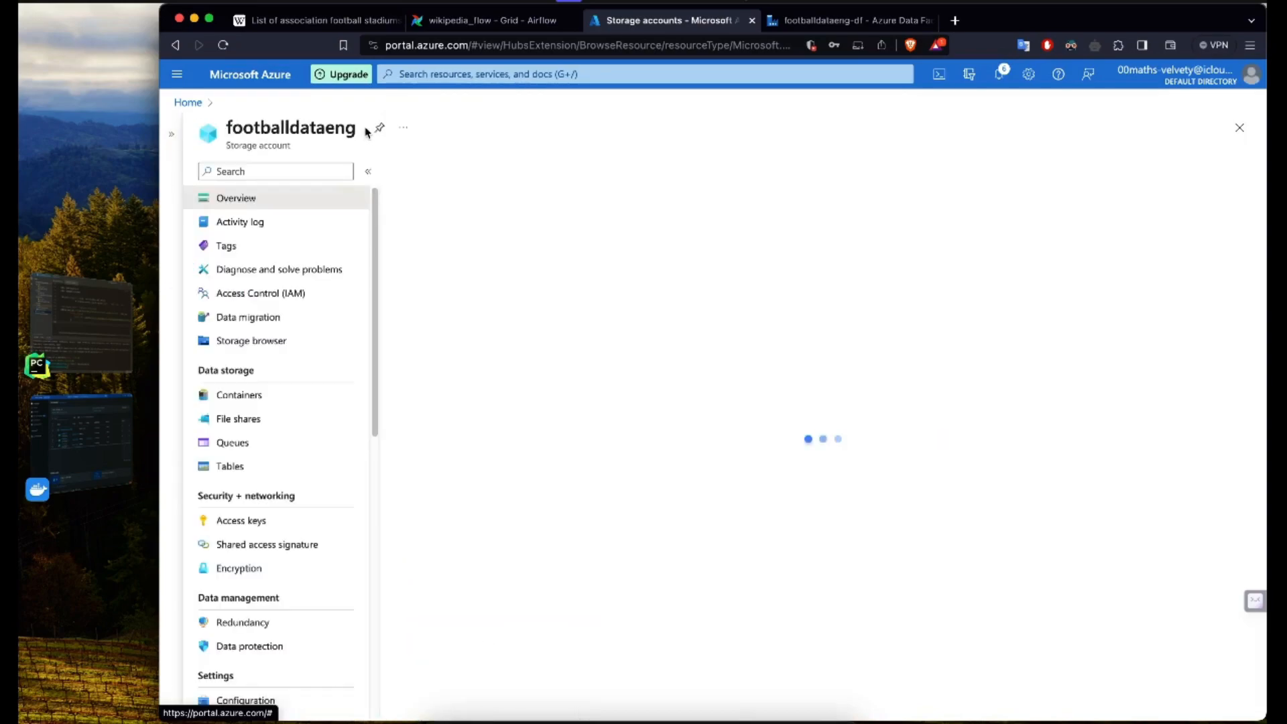
pyautogui.click(240, 396)
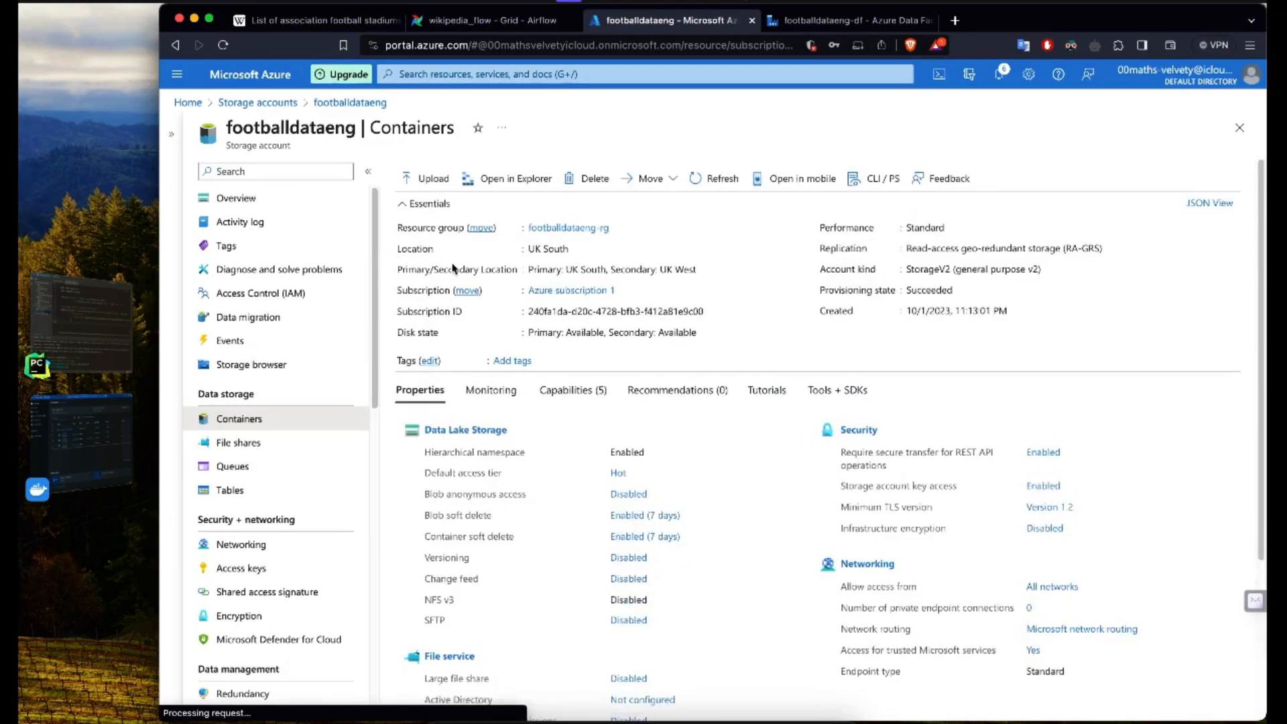
pyautogui.click(304, 411)
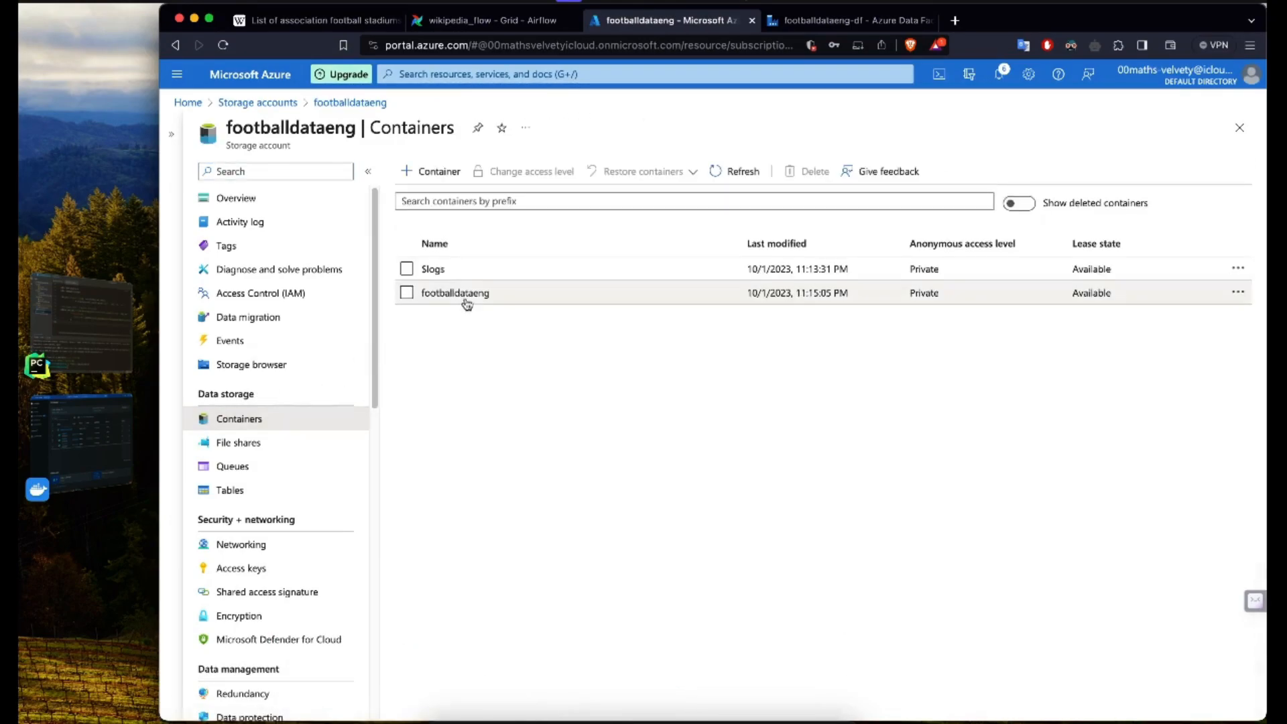
# Step: Check the cleaned stadium CSV in the footballdataeng container's data folder, then return to the container's root
pyautogui.click(458, 294)
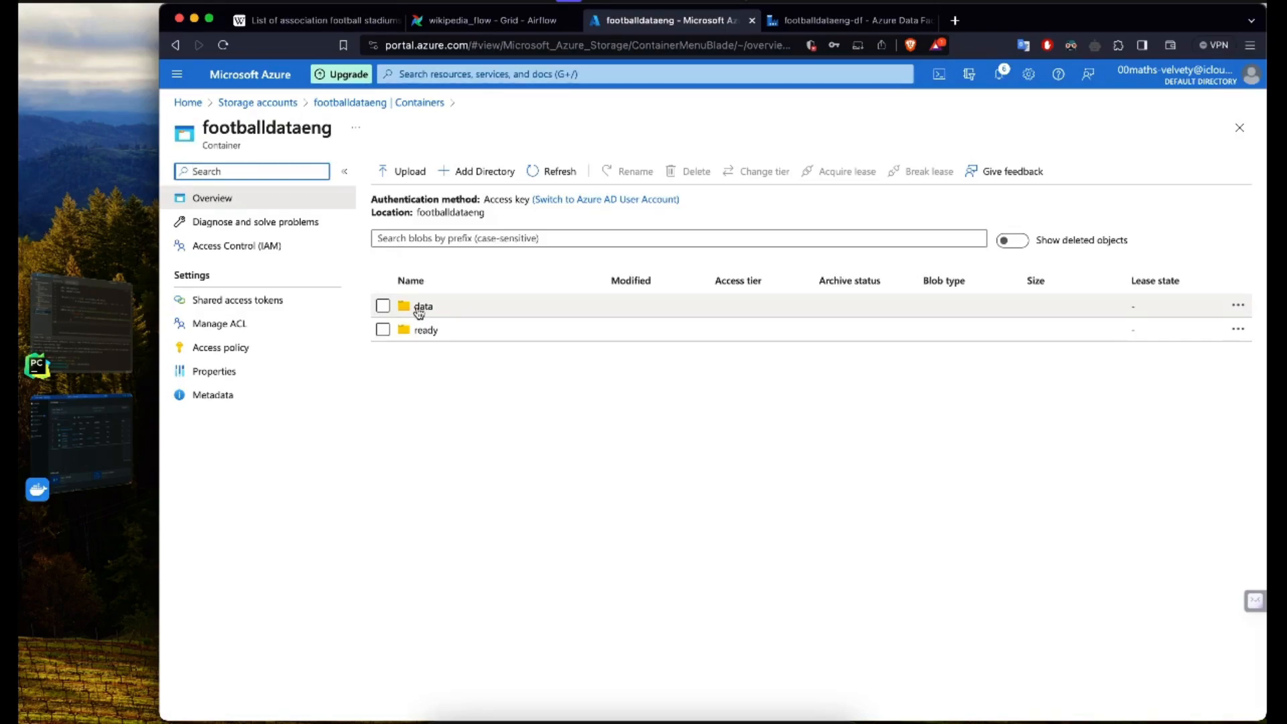
pyautogui.click(420, 307)
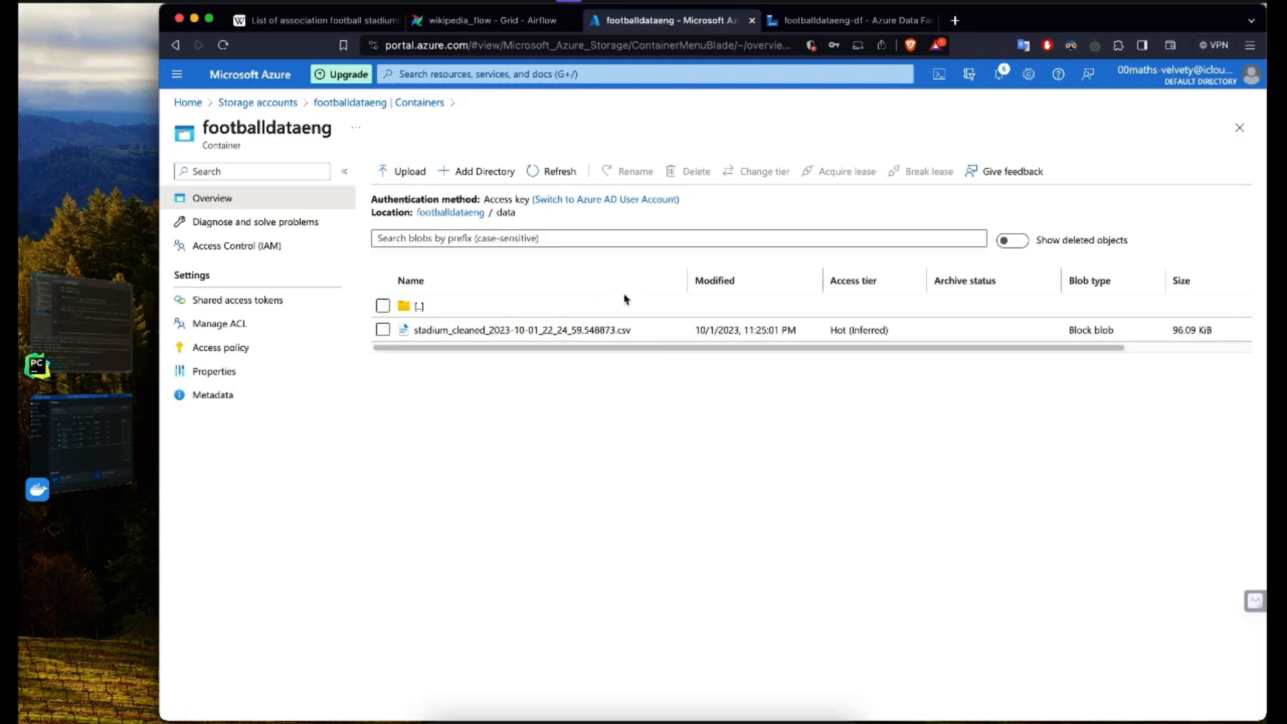
pyautogui.moveTo(685, 276); pyautogui.dragTo(643, 282)
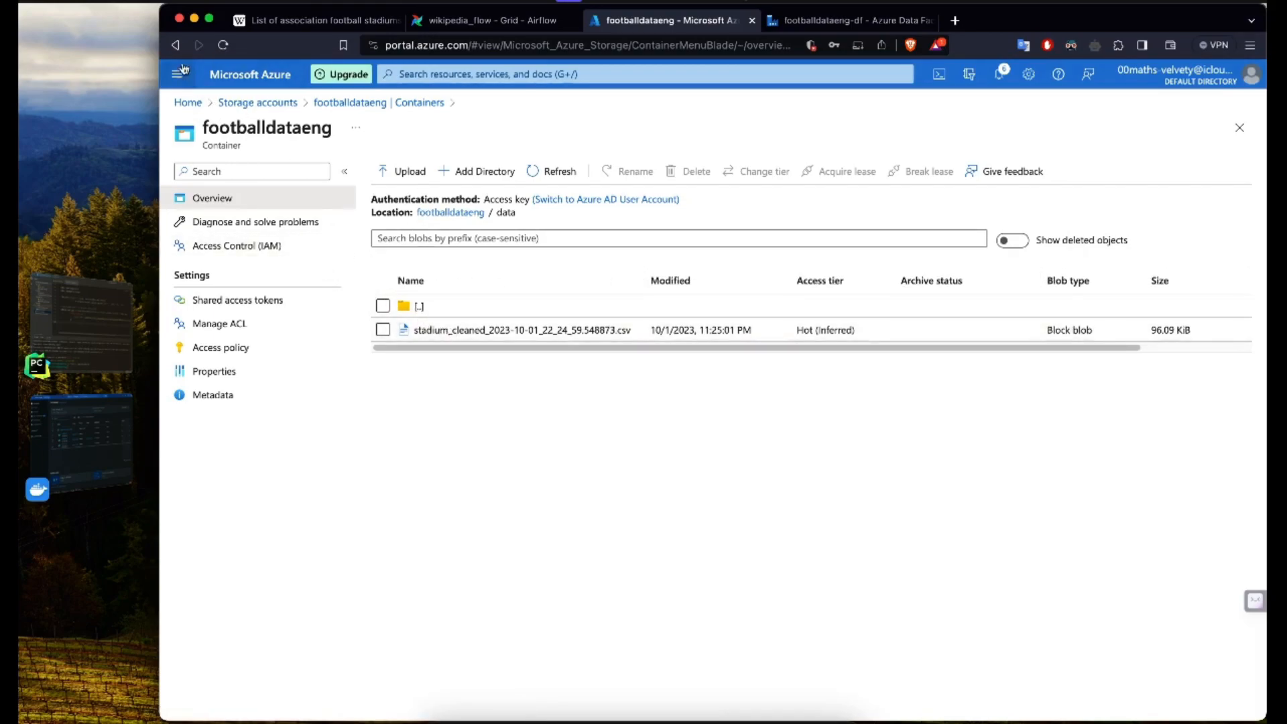
pyautogui.click(175, 45)
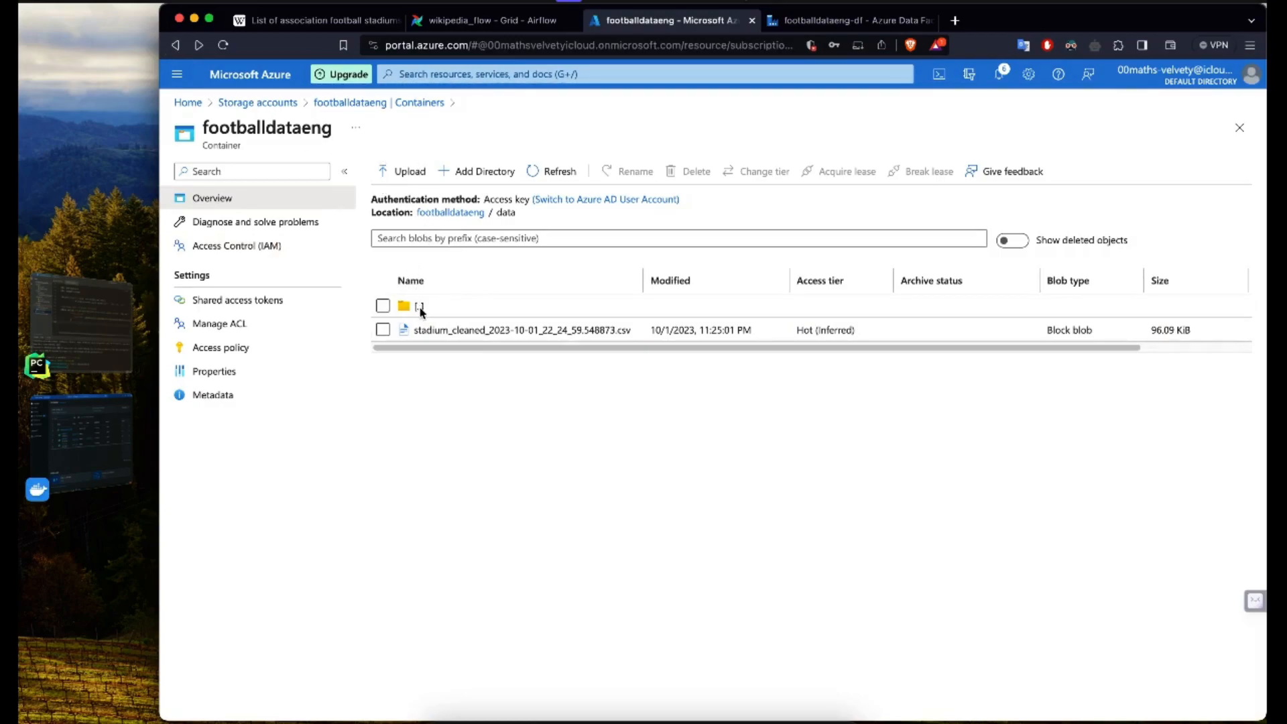
pyautogui.click(420, 307)
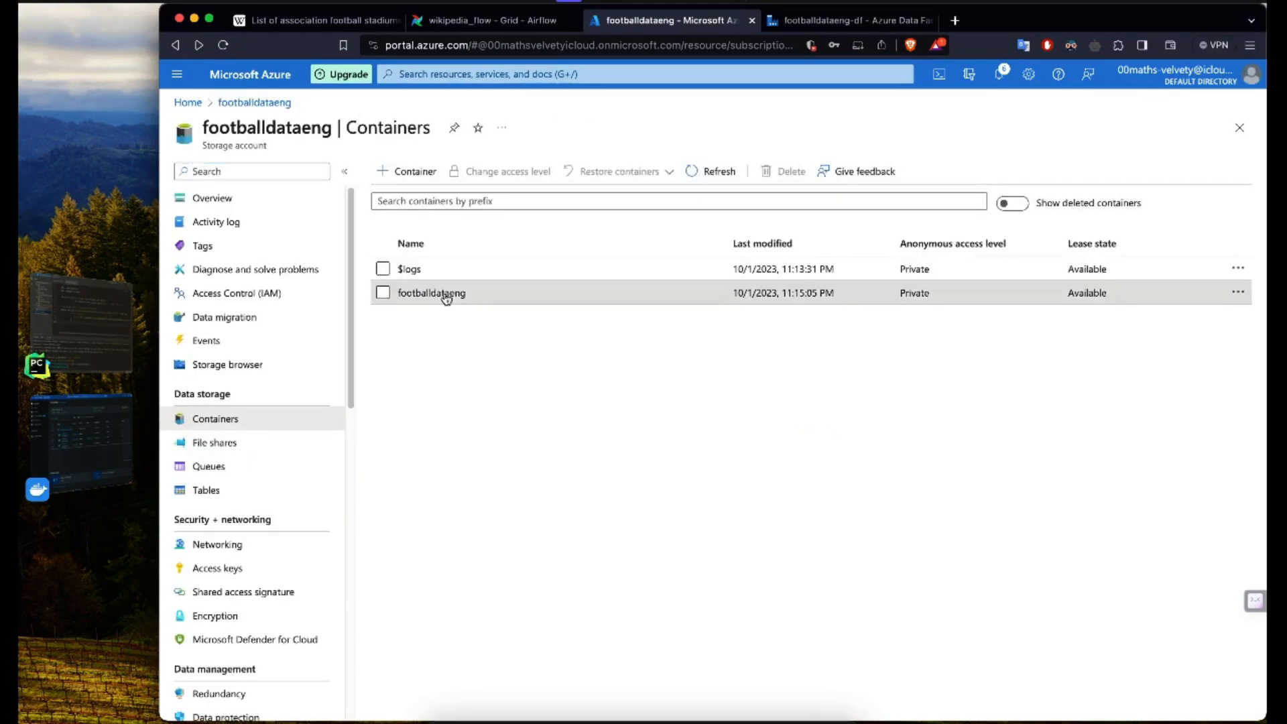
pyautogui.click(431, 293)
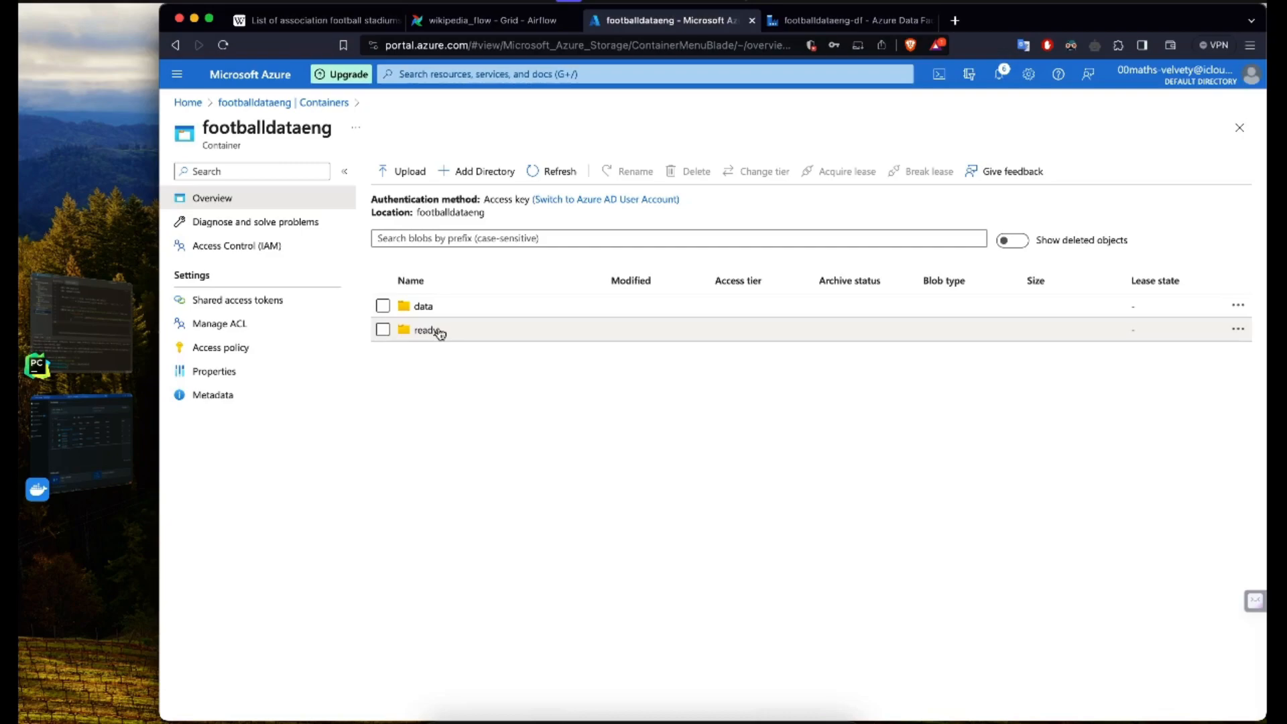
# Step: Return to Azure Data Factory Studio, add a Copy data activity to the pipeline1 canvas and collapse the factory resources
pyautogui.click(818, 22)
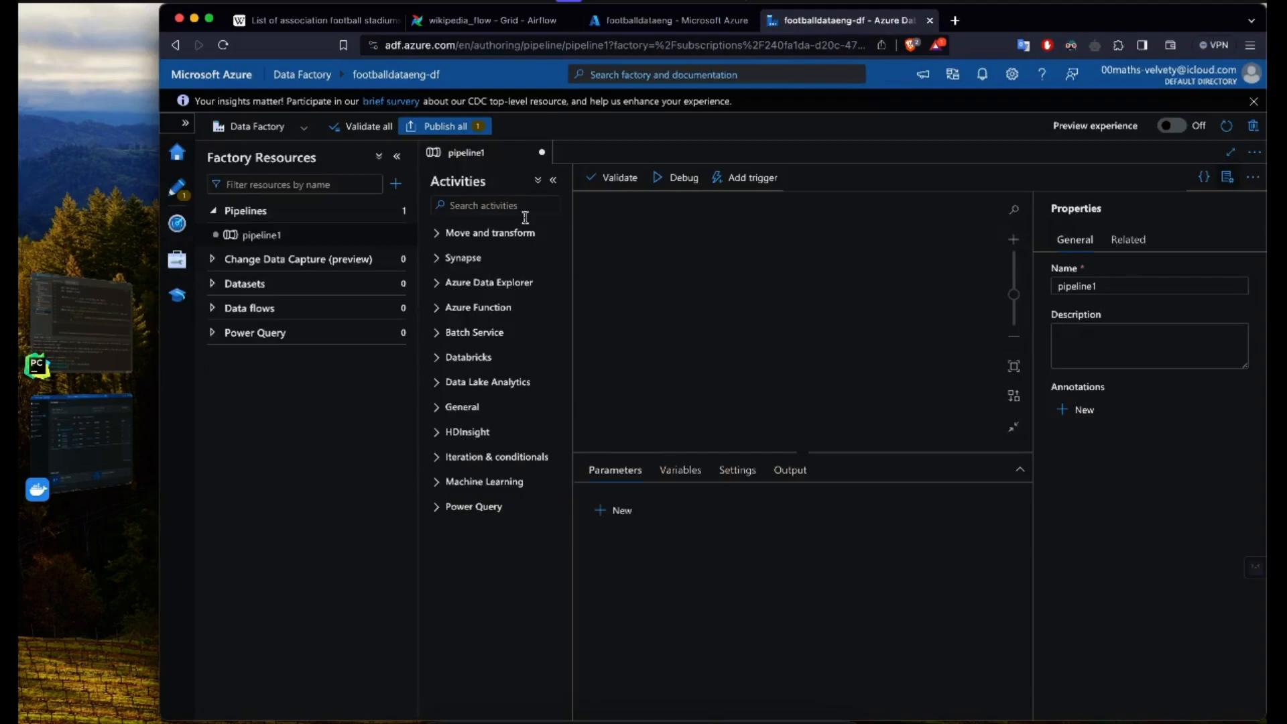
pyautogui.click(435, 235)
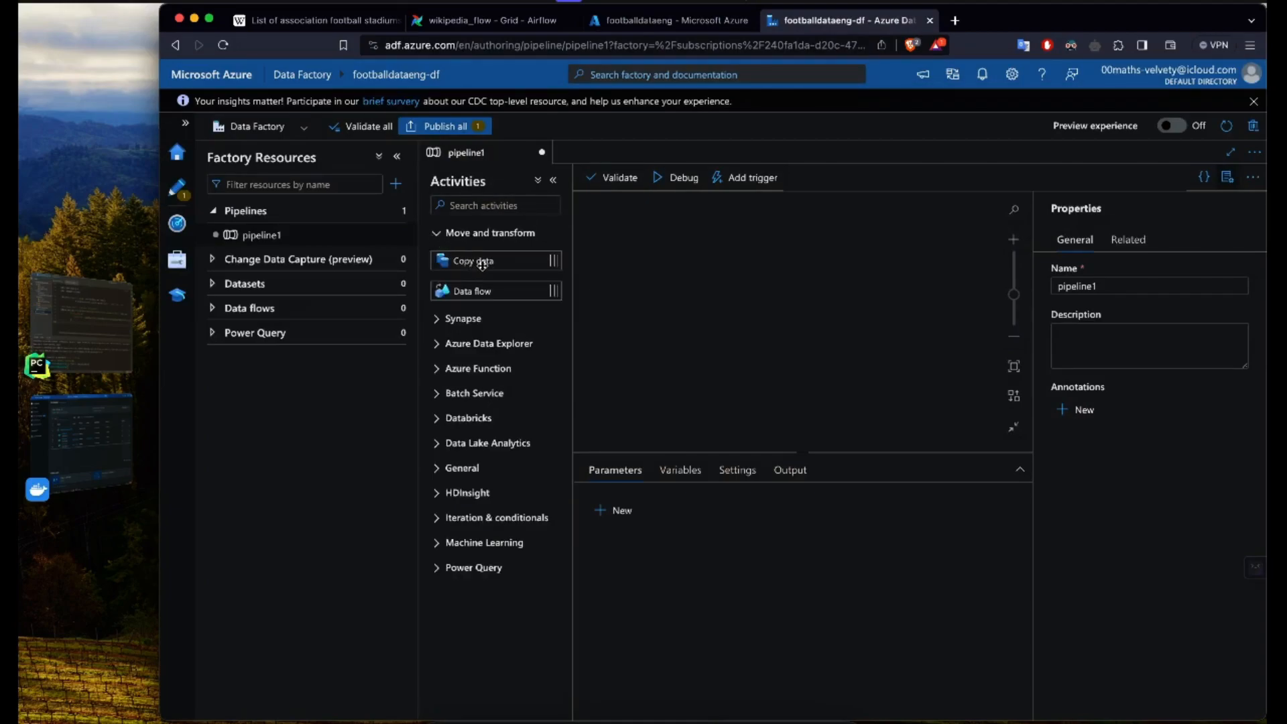
pyautogui.moveTo(502, 260); pyautogui.dragTo(715, 273)
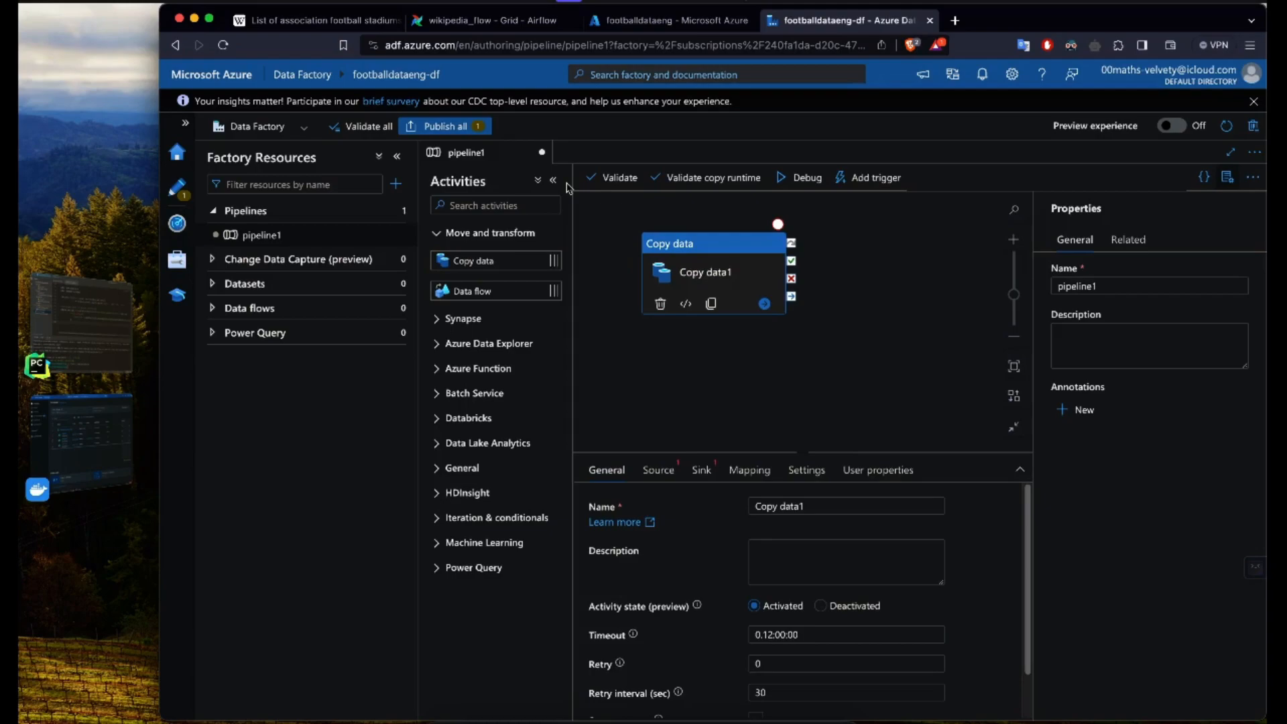
pyautogui.click(397, 156)
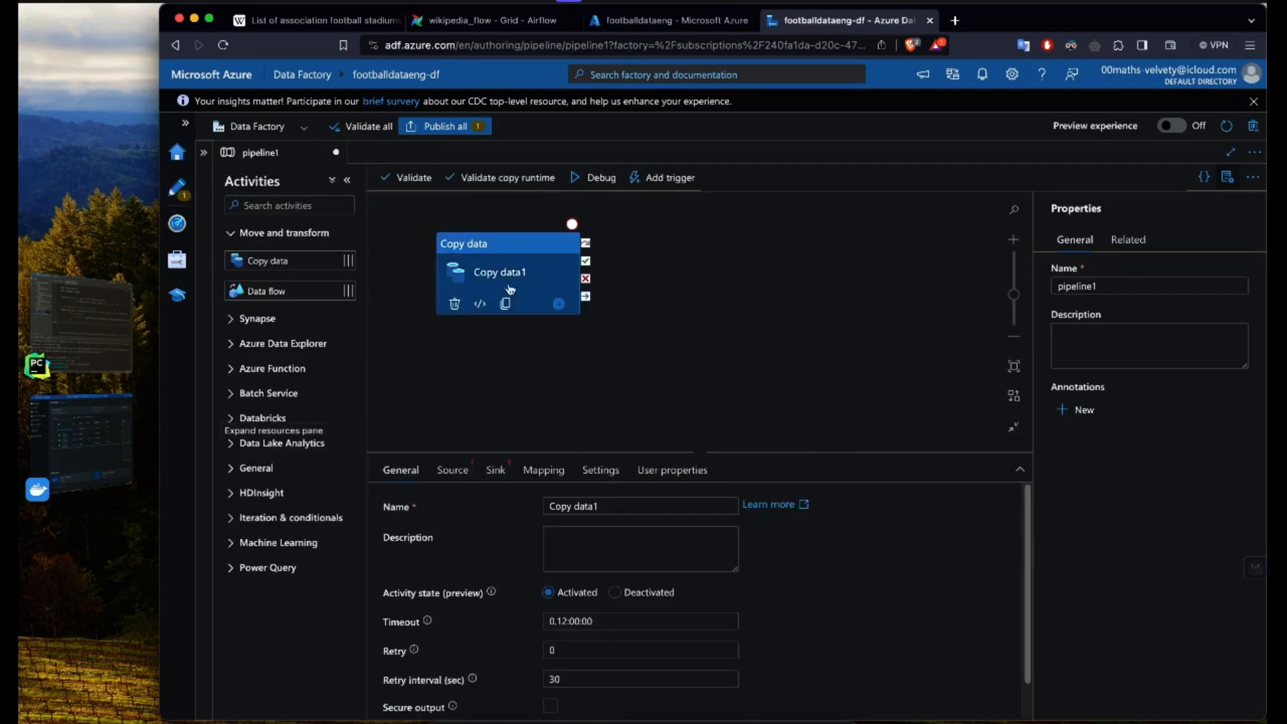
# Step: Review the source and sink settings of the Copy data activity
pyautogui.click(454, 478)
pyautogui.click(495, 472)
pyautogui.click(460, 476)
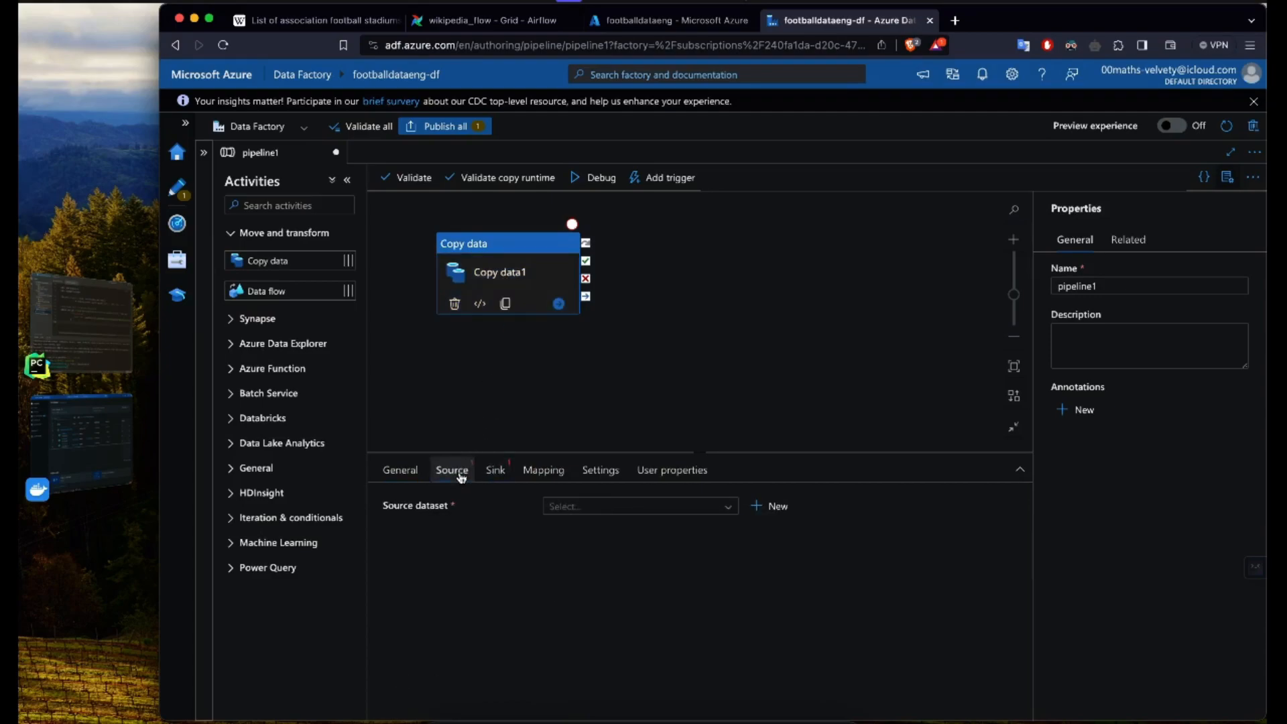
pyautogui.click(498, 475)
pyautogui.click(454, 477)
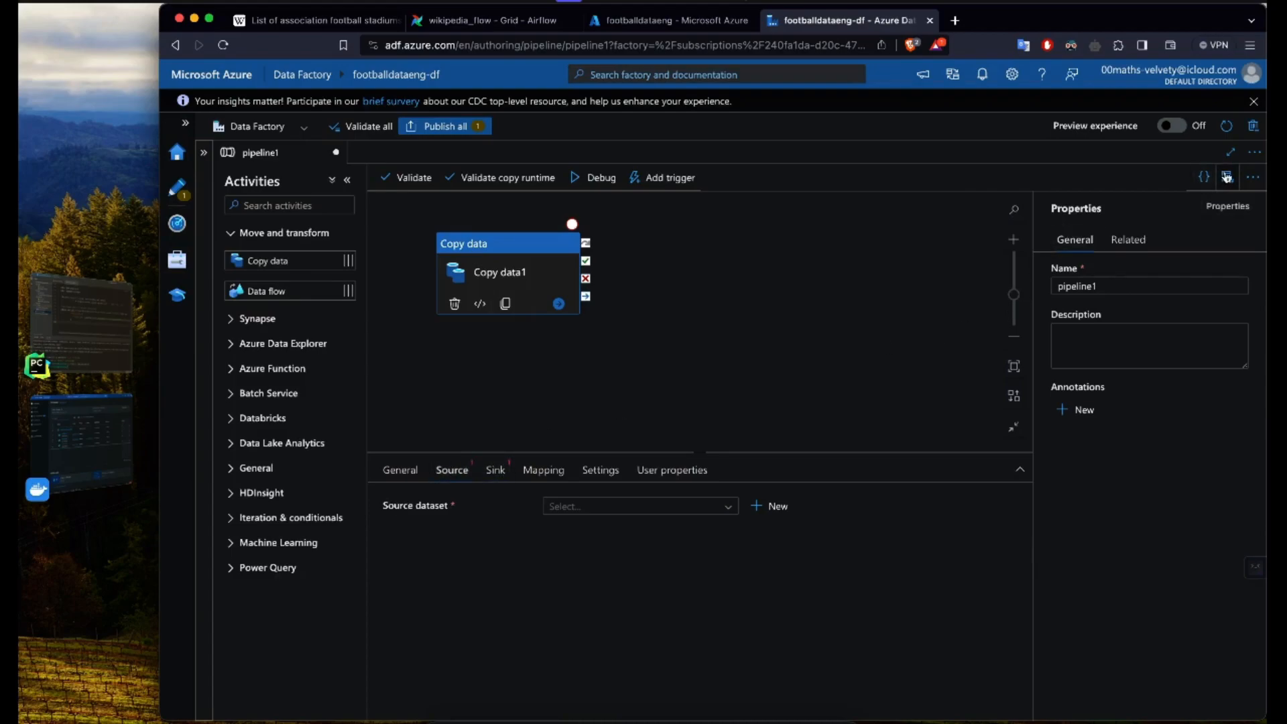
# Step: Start a new source dataset for the Copy data activity and choose Azure Data Lake Storage Gen2 as its data store
pyautogui.click(1246, 208)
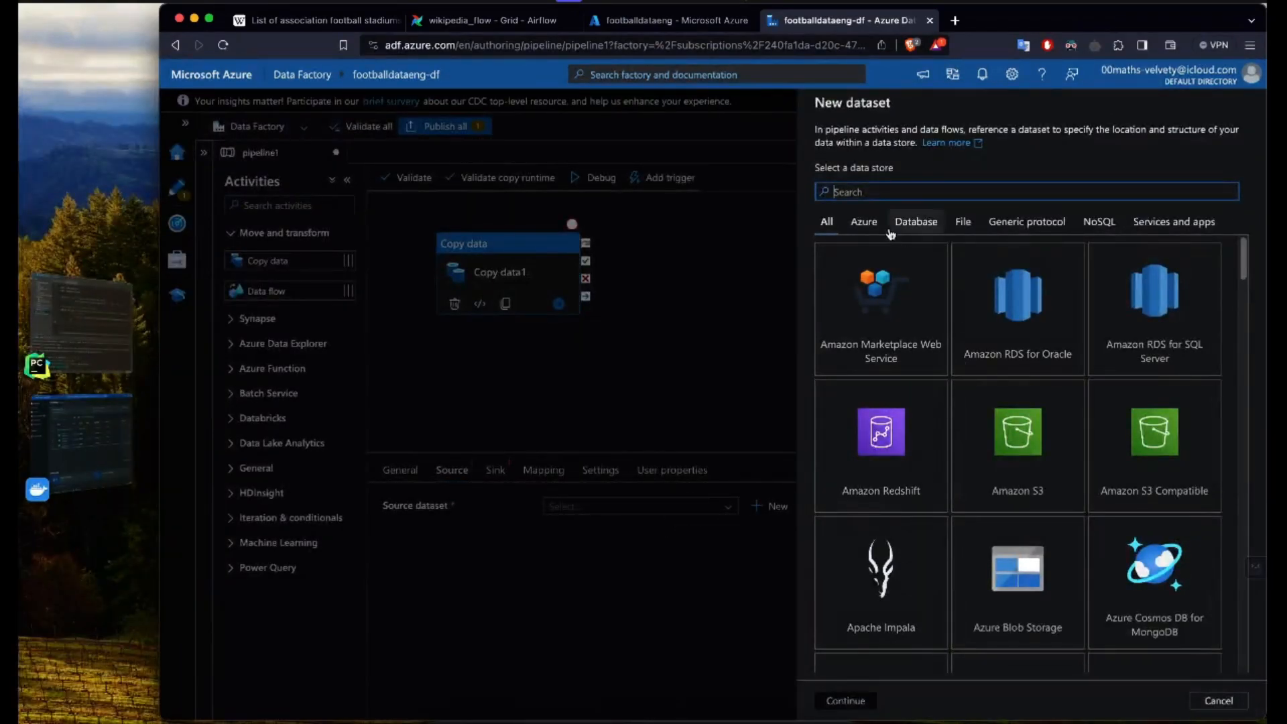
pyautogui.scroll(-1, 996, 448)
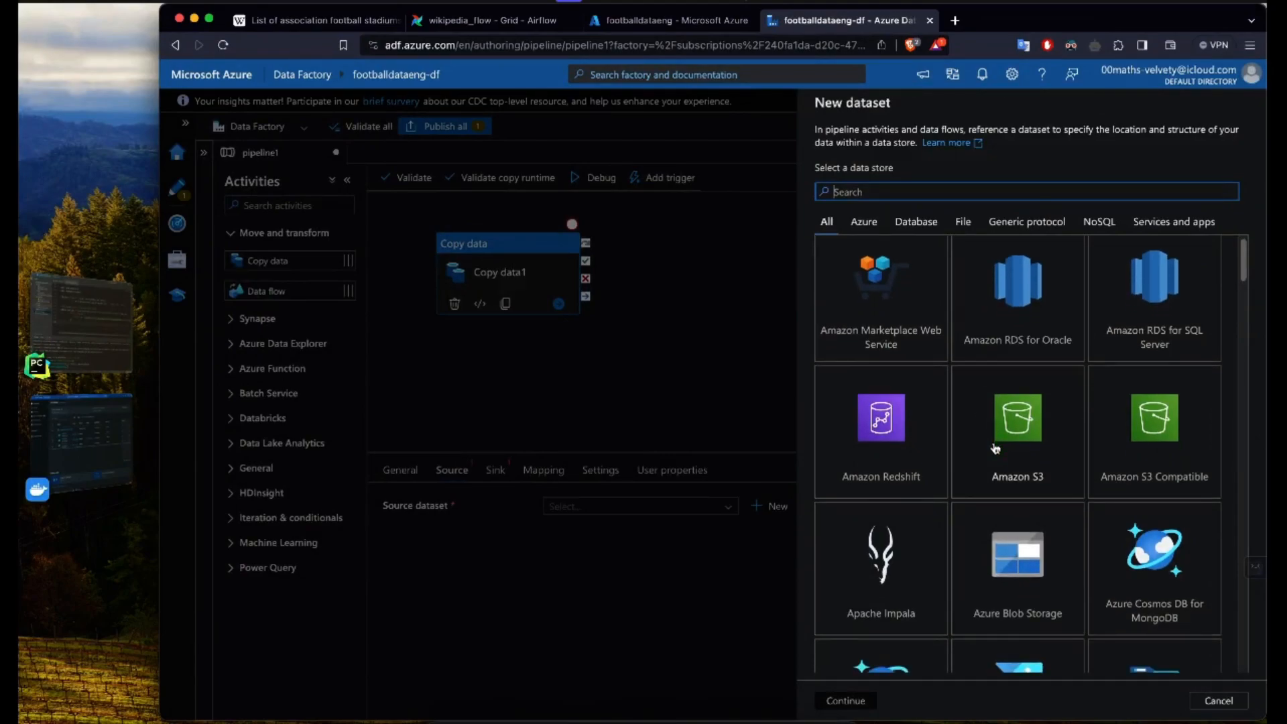
pyautogui.scroll(-2, 995, 448)
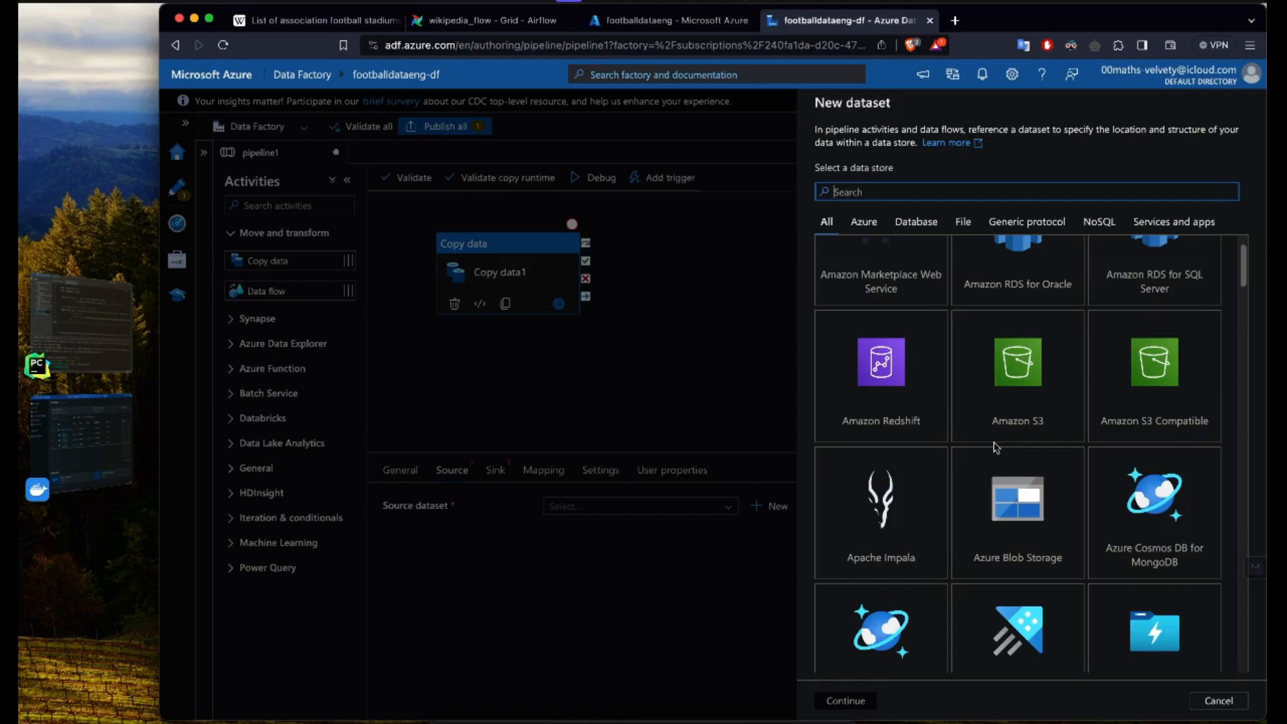
pyautogui.scroll(-1, 996, 448)
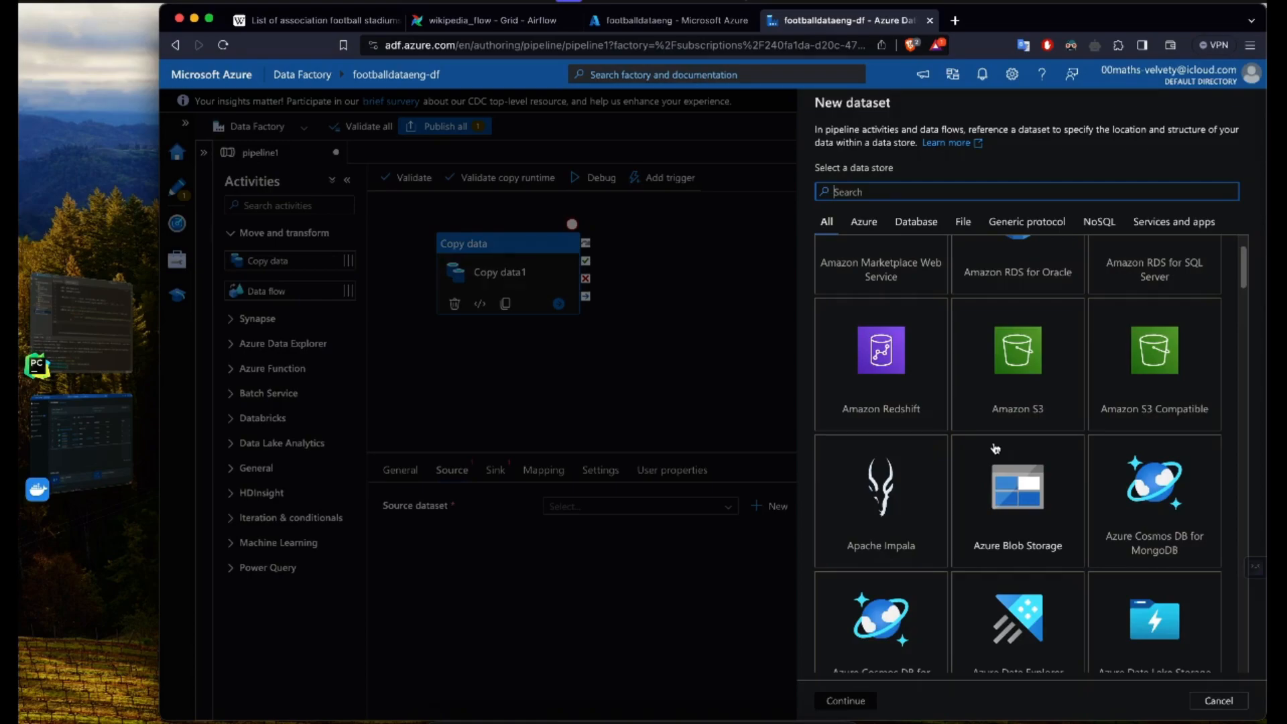
pyautogui.scroll(-10, 996, 447)
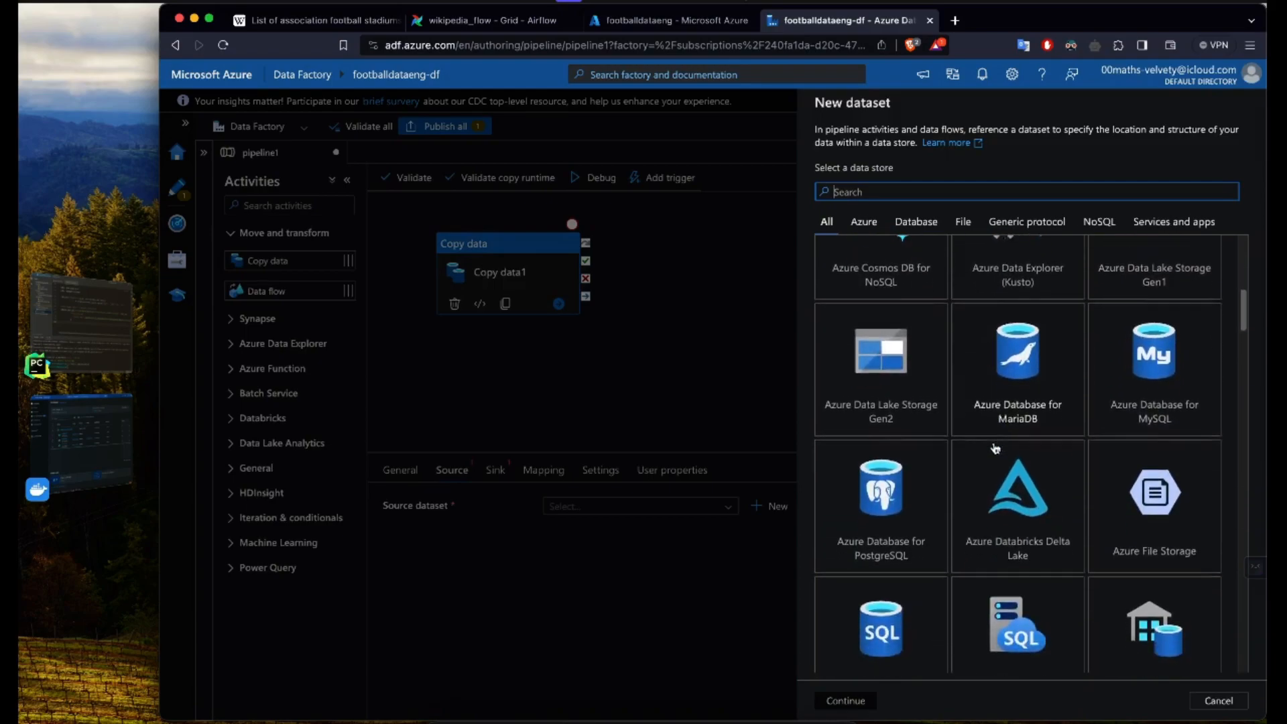
pyautogui.scroll(10, 1026, 431)
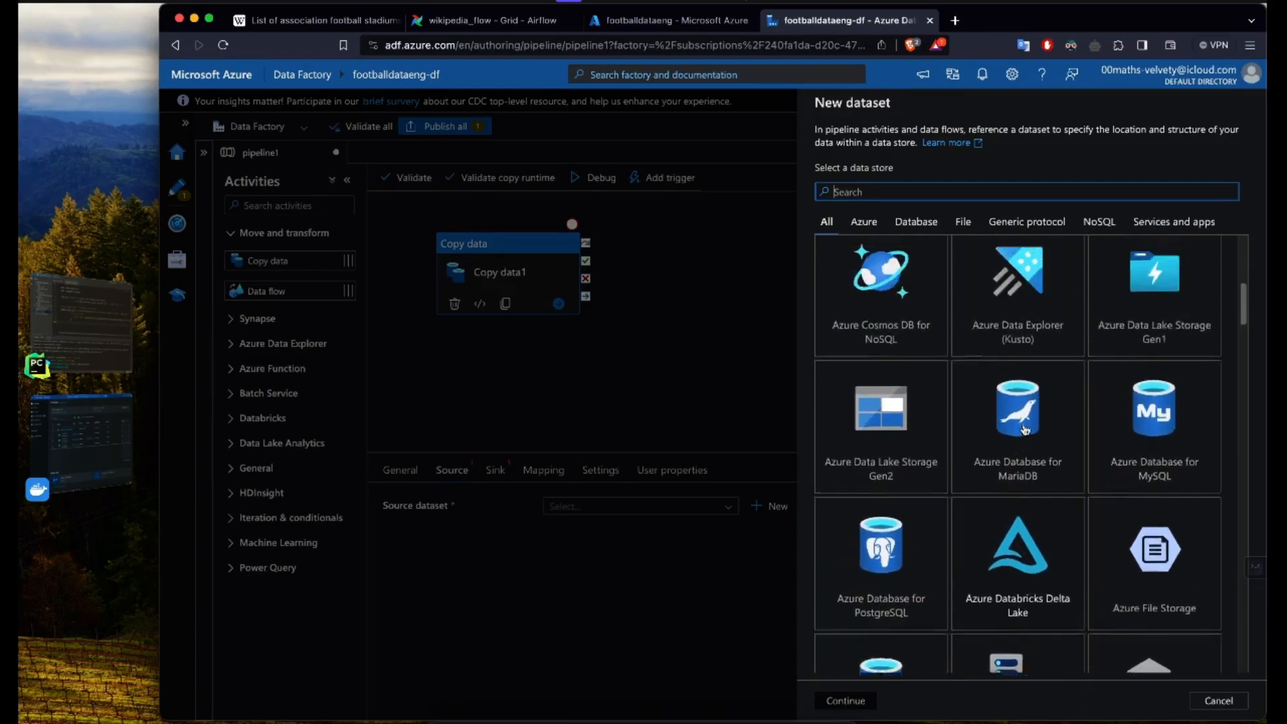
pyautogui.scroll(-1, 1026, 431)
pyautogui.write('f')
pyautogui.press('BackSpace')
pyautogui.write('gen')
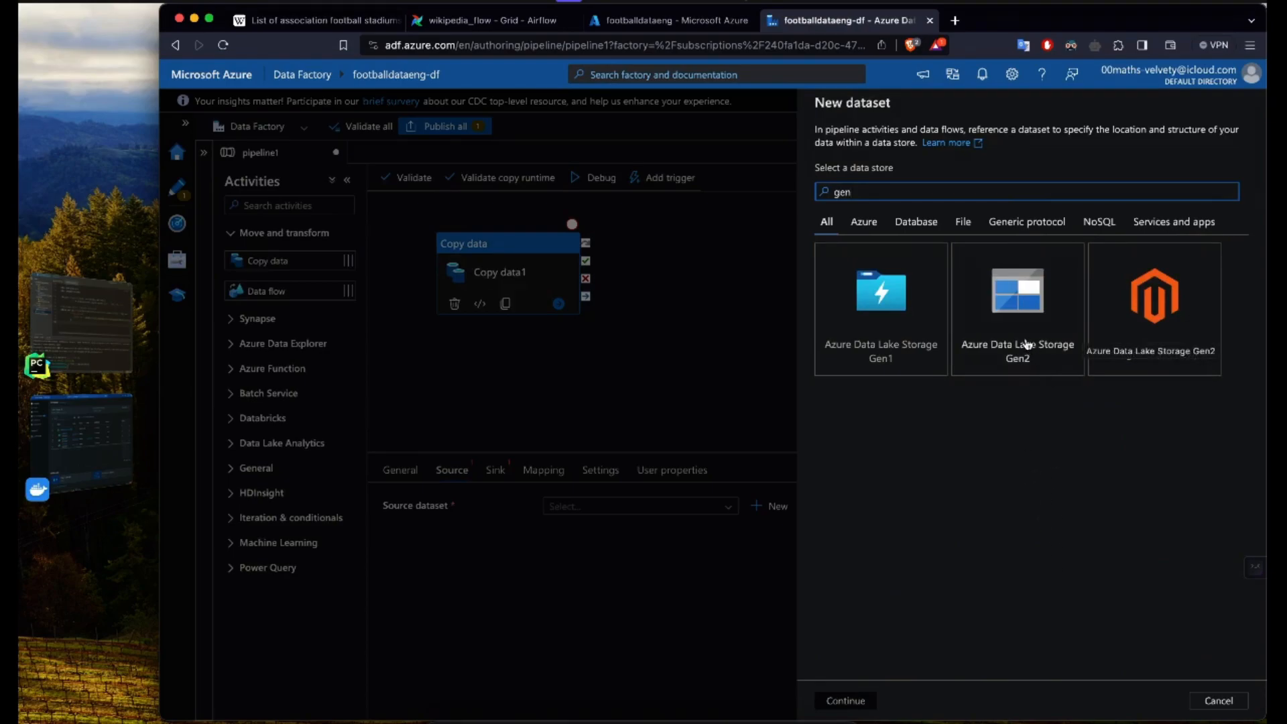
pyautogui.click(1029, 341)
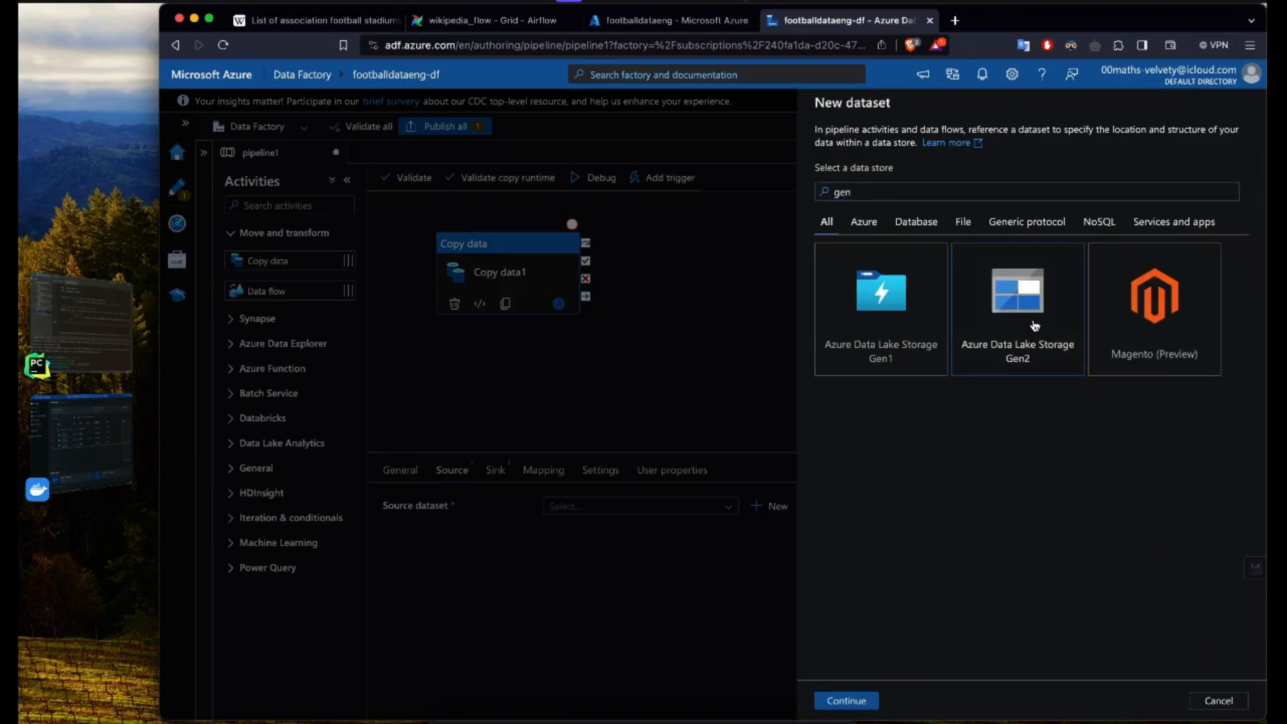
pyautogui.click(863, 701)
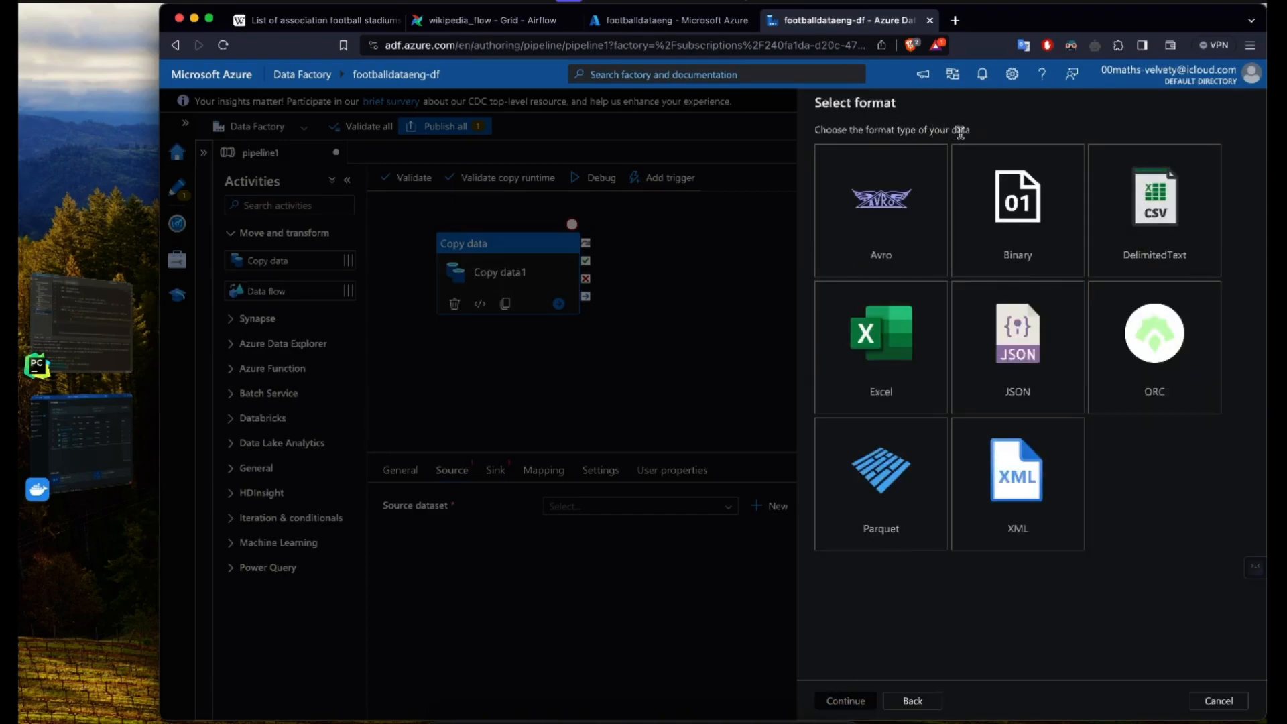
# Step: Choose the DelimitedText format for the dataset and name it stadiums_cleaned_with_timestamp
pyautogui.click(1140, 221)
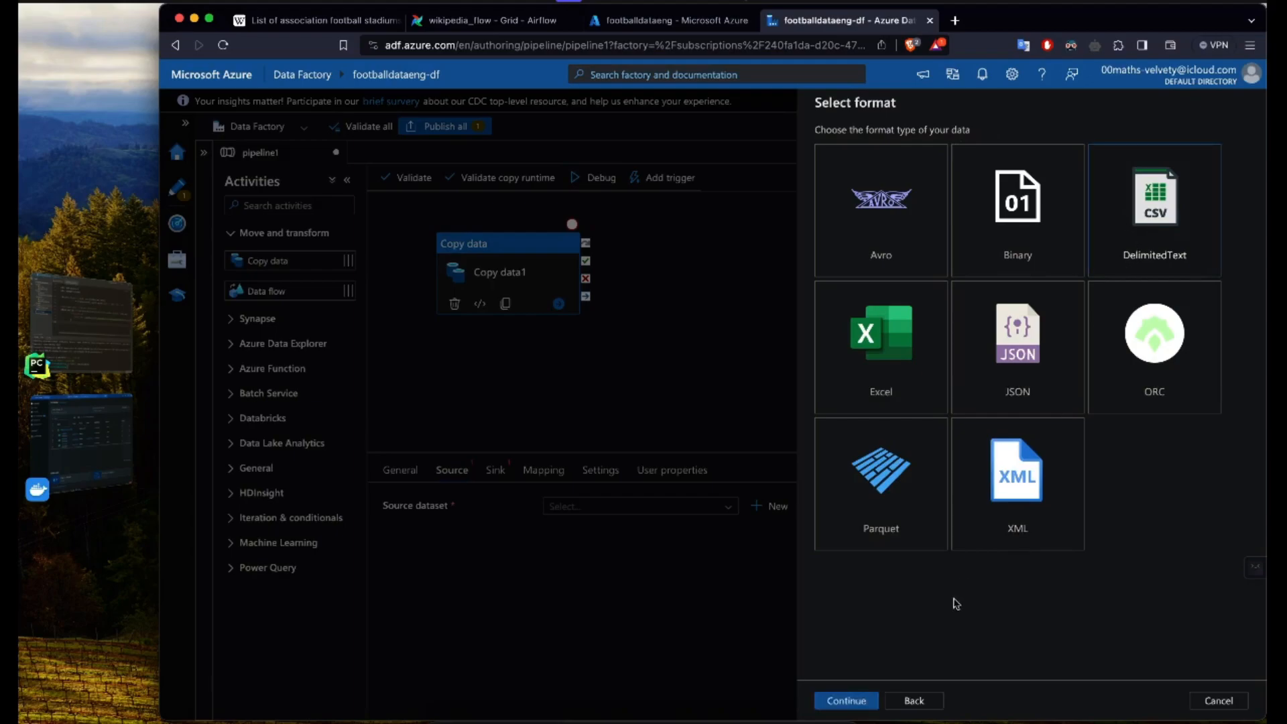
pyautogui.click(853, 699)
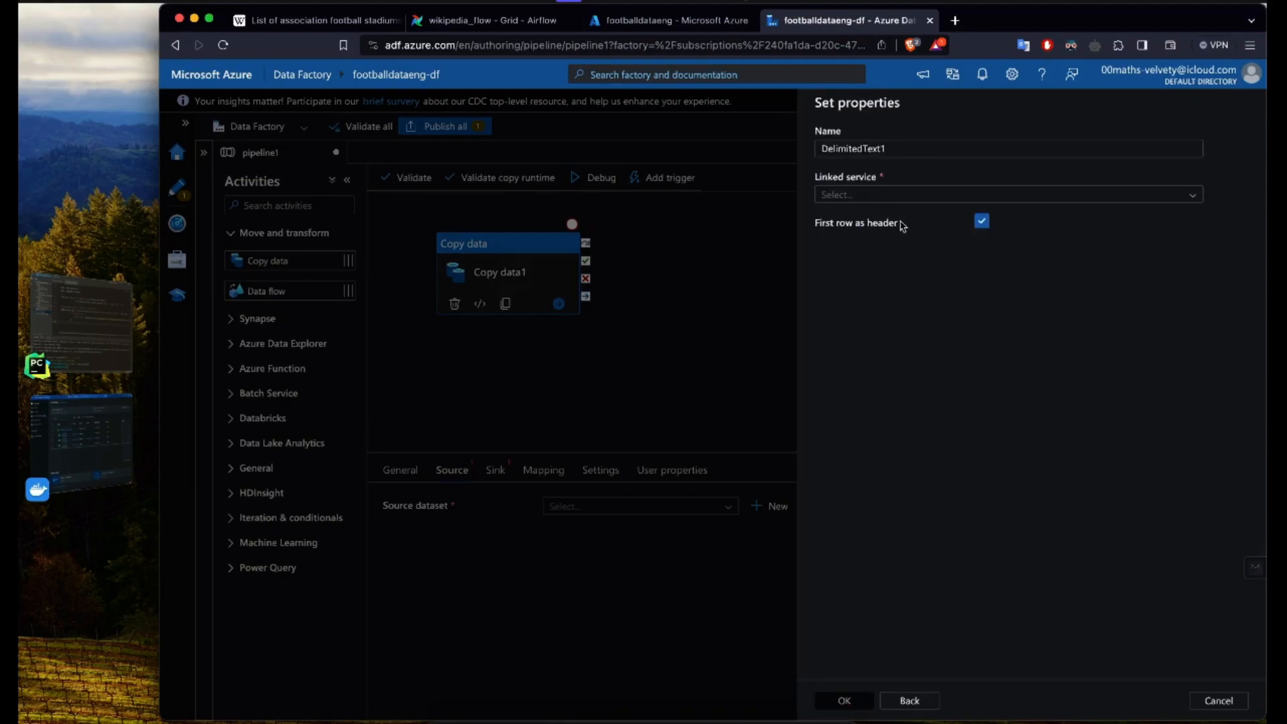
pyautogui.moveTo(897, 149); pyautogui.dragTo(751, 147)
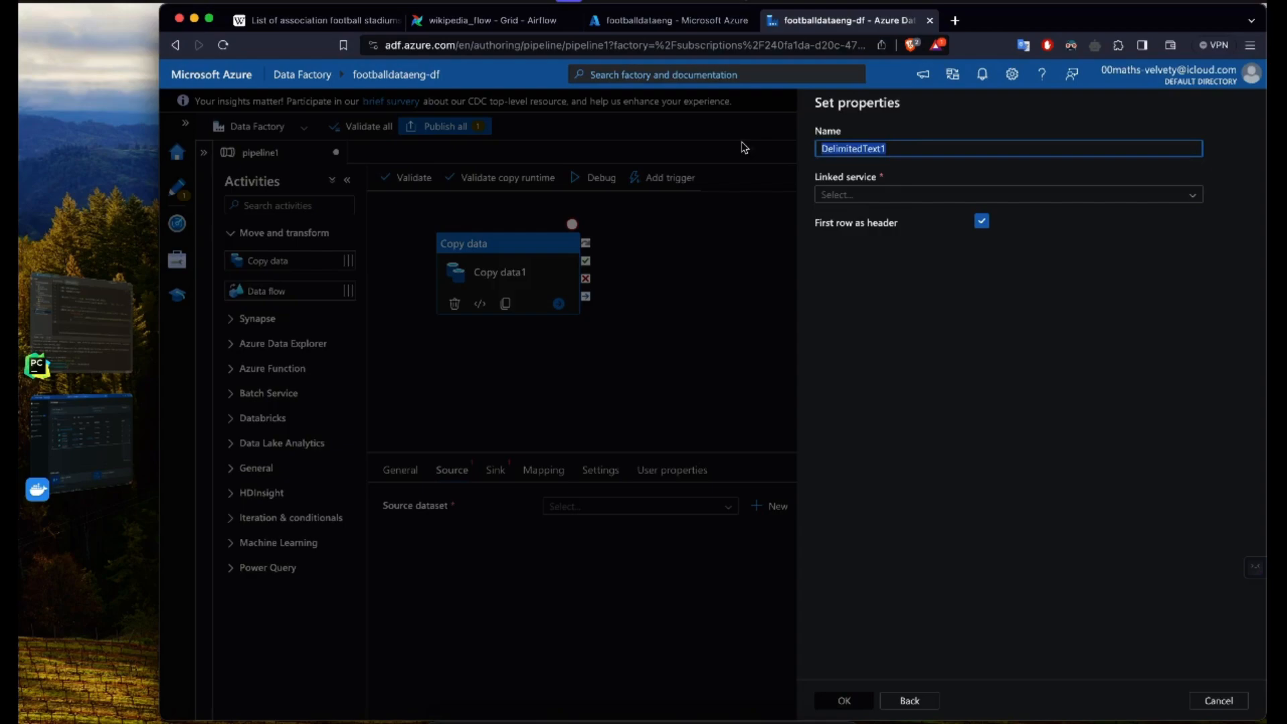
pyautogui.write('stadiums_cleaned_with_timestamp')
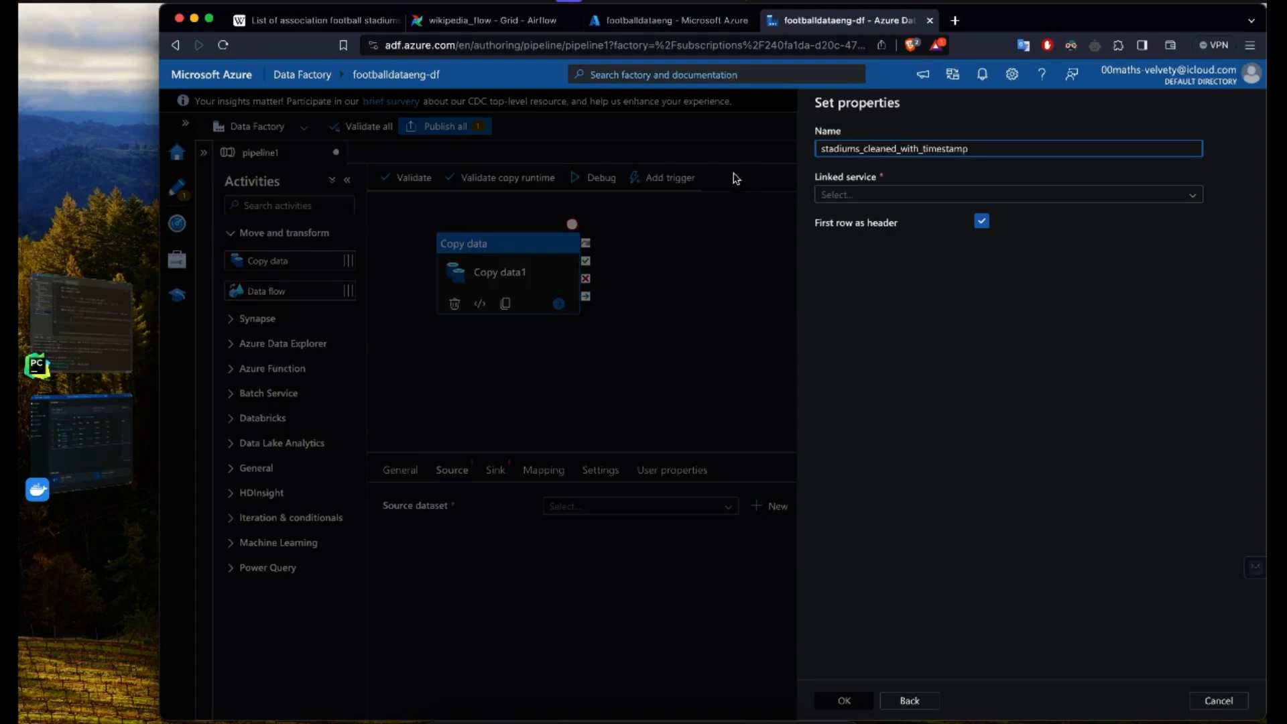
# Step: Create a new linked service for the dataset that connects to the footballdataeng storage account
pyautogui.click(868, 195)
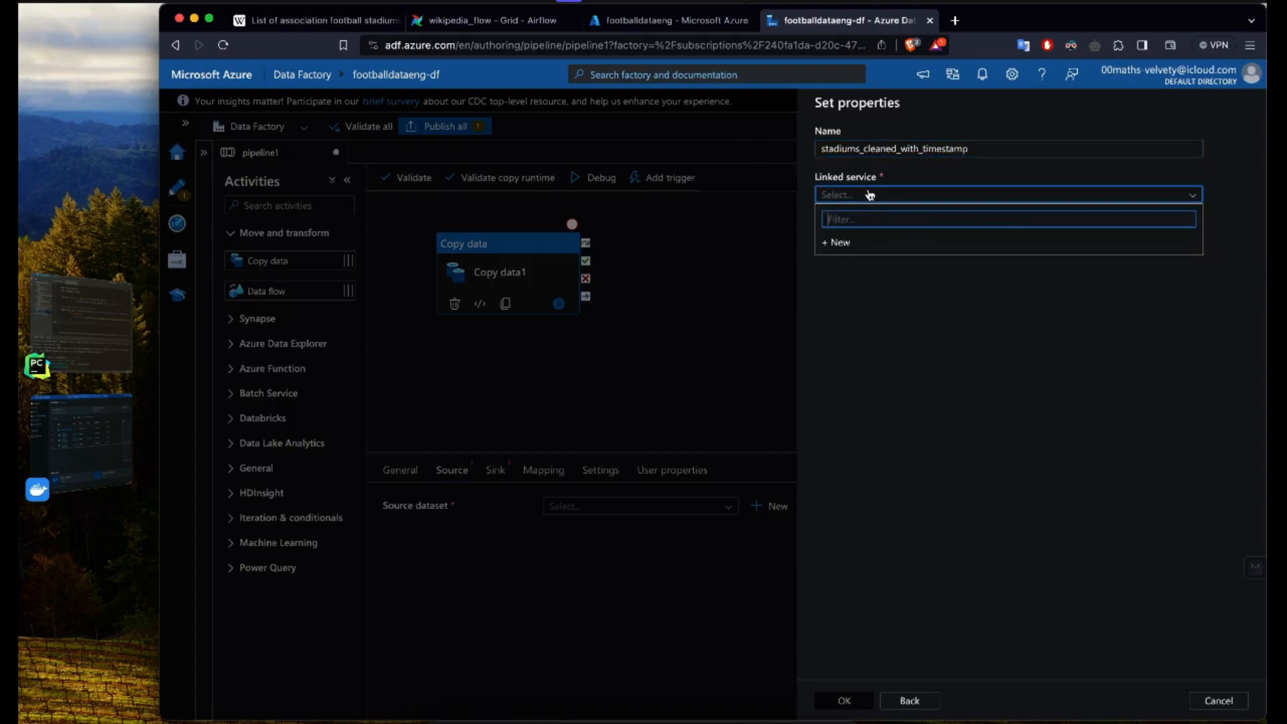
pyautogui.click(875, 246)
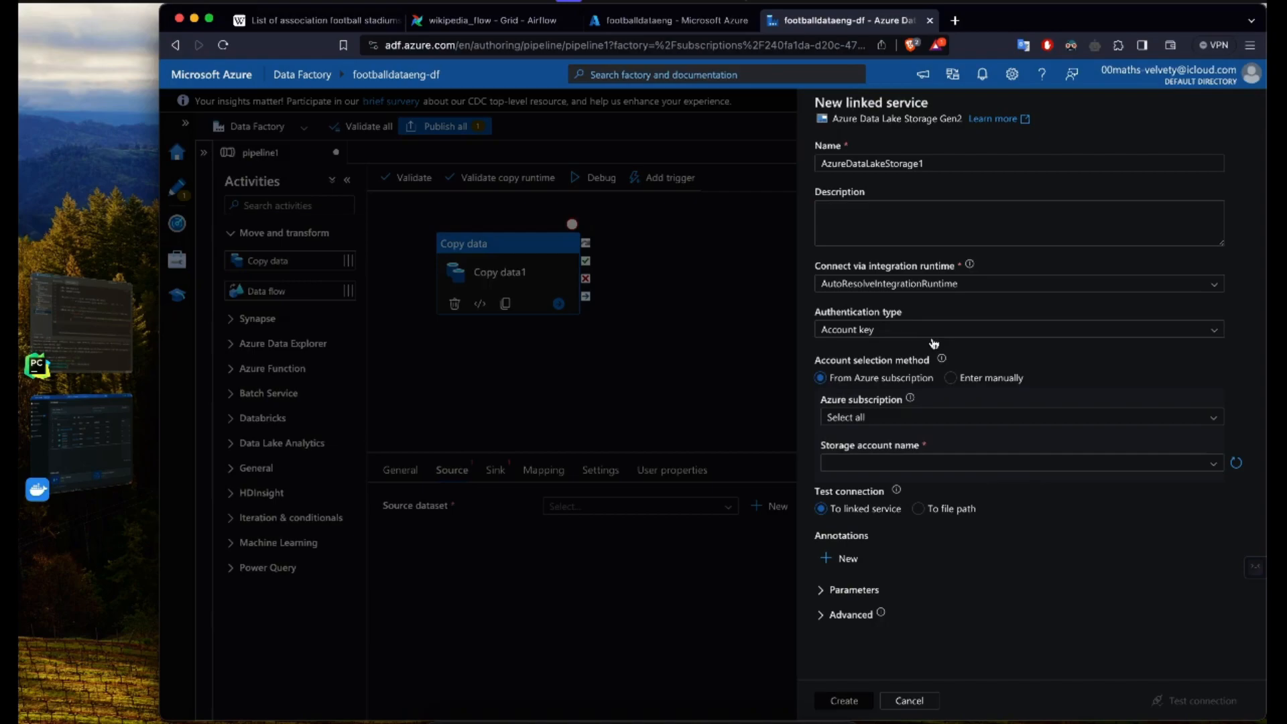
pyautogui.click(1153, 463)
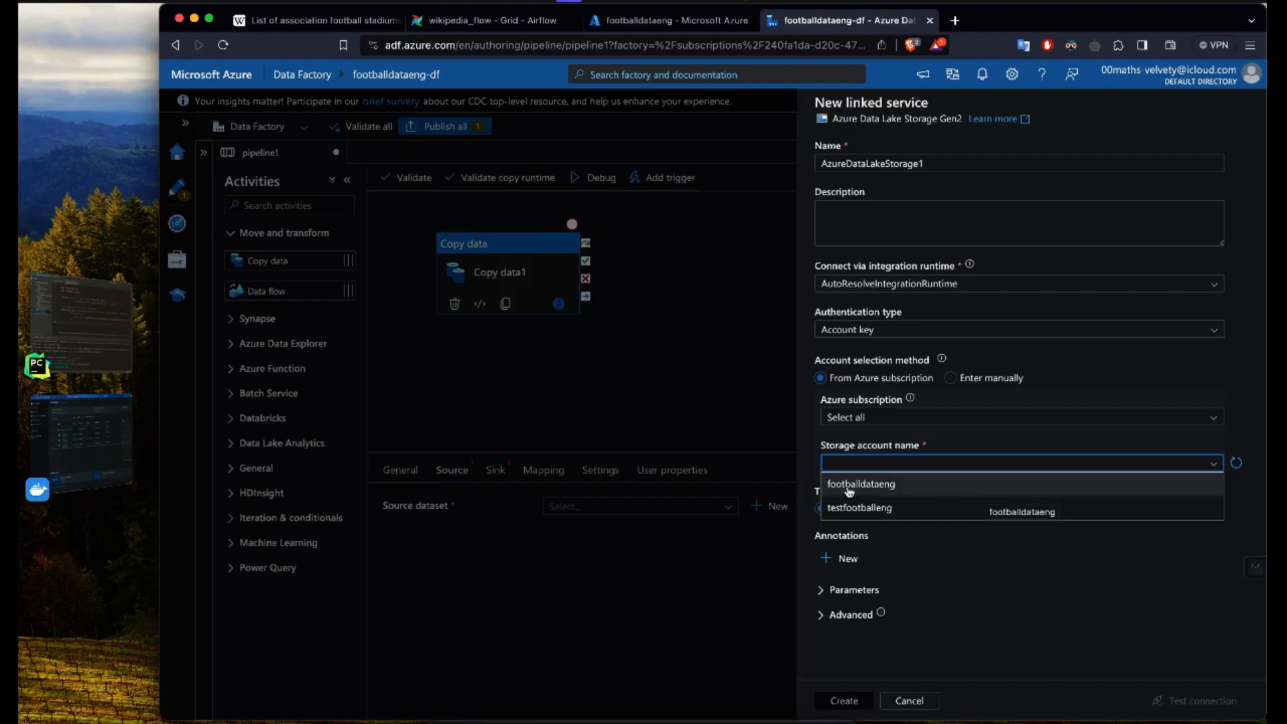
pyautogui.click(875, 489)
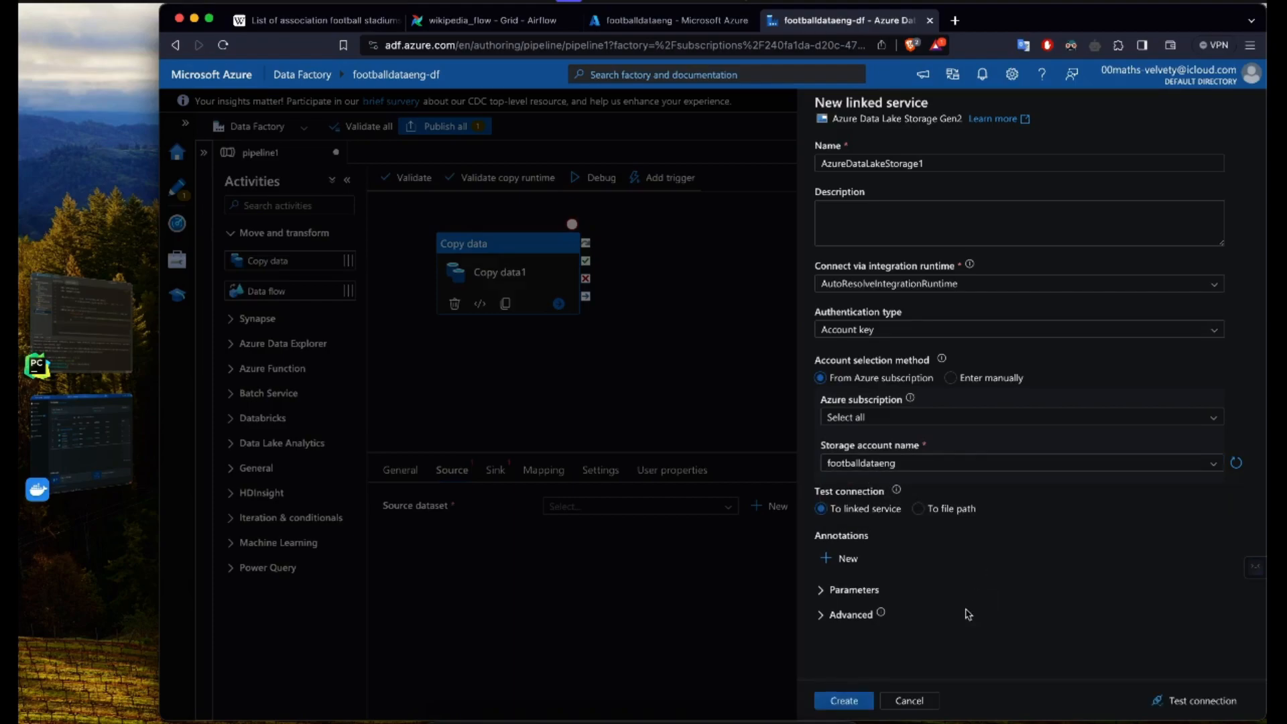
pyautogui.click(848, 704)
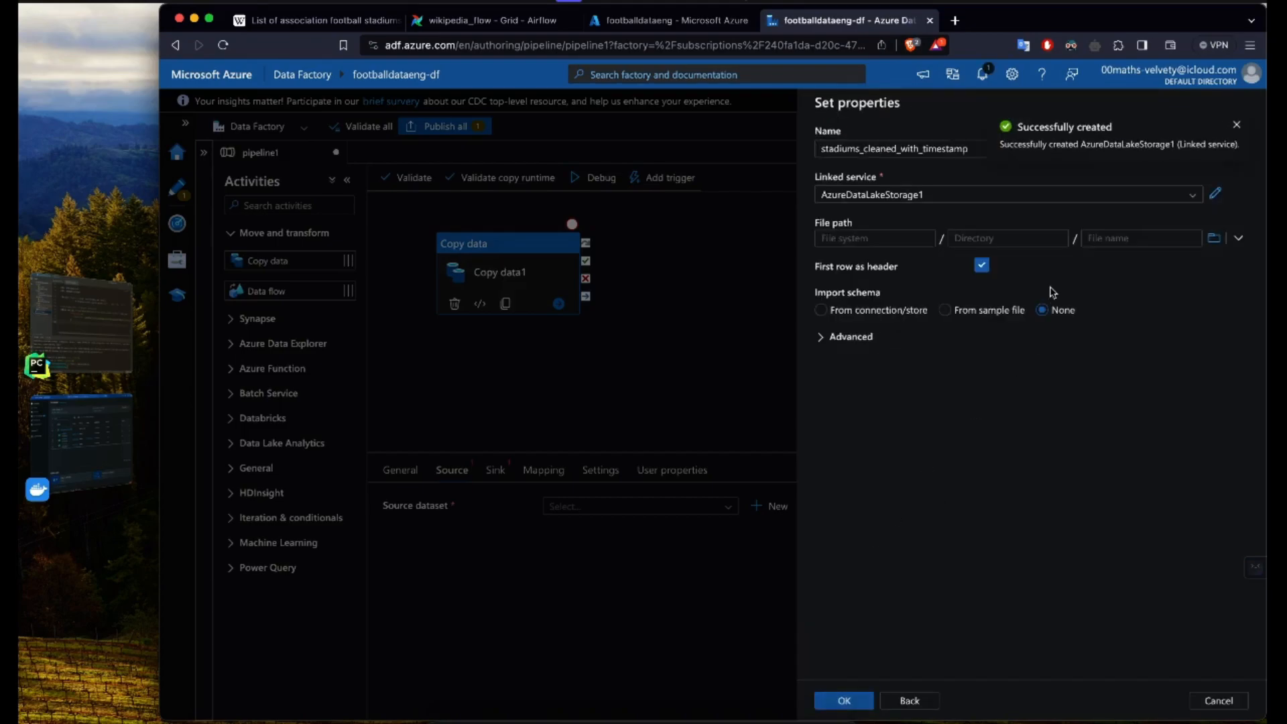
# Step: Point the dataset to stadium_cleaned_2023-10-01_22_24_59.548873.csv in footballdataeng/data, set schema import to None and create the dataset
pyautogui.click(1215, 240)
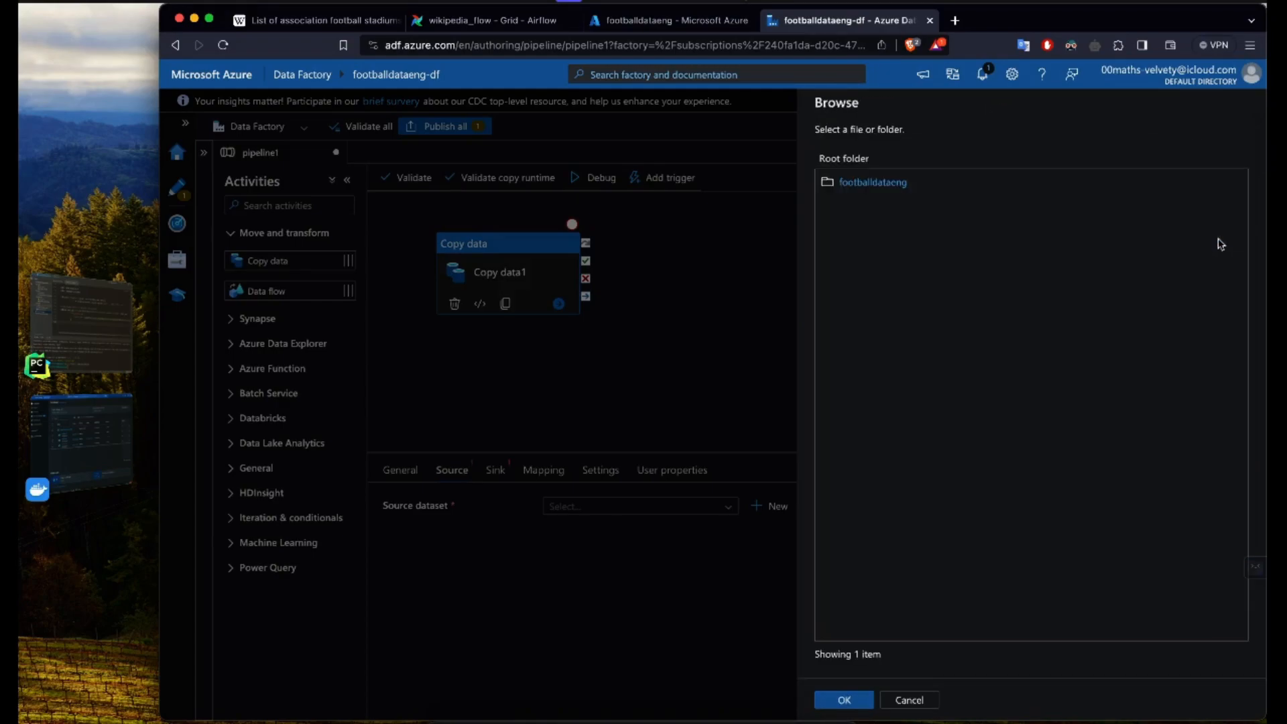
pyautogui.click(867, 183)
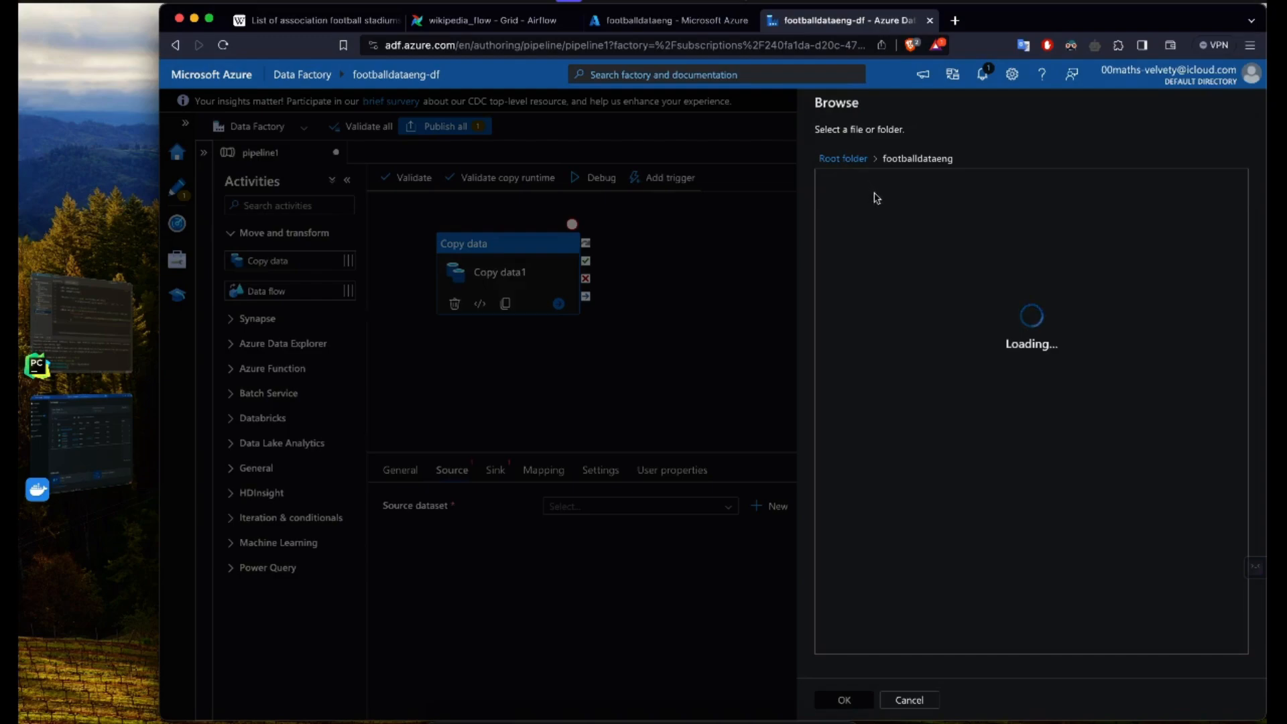
pyautogui.click(853, 185)
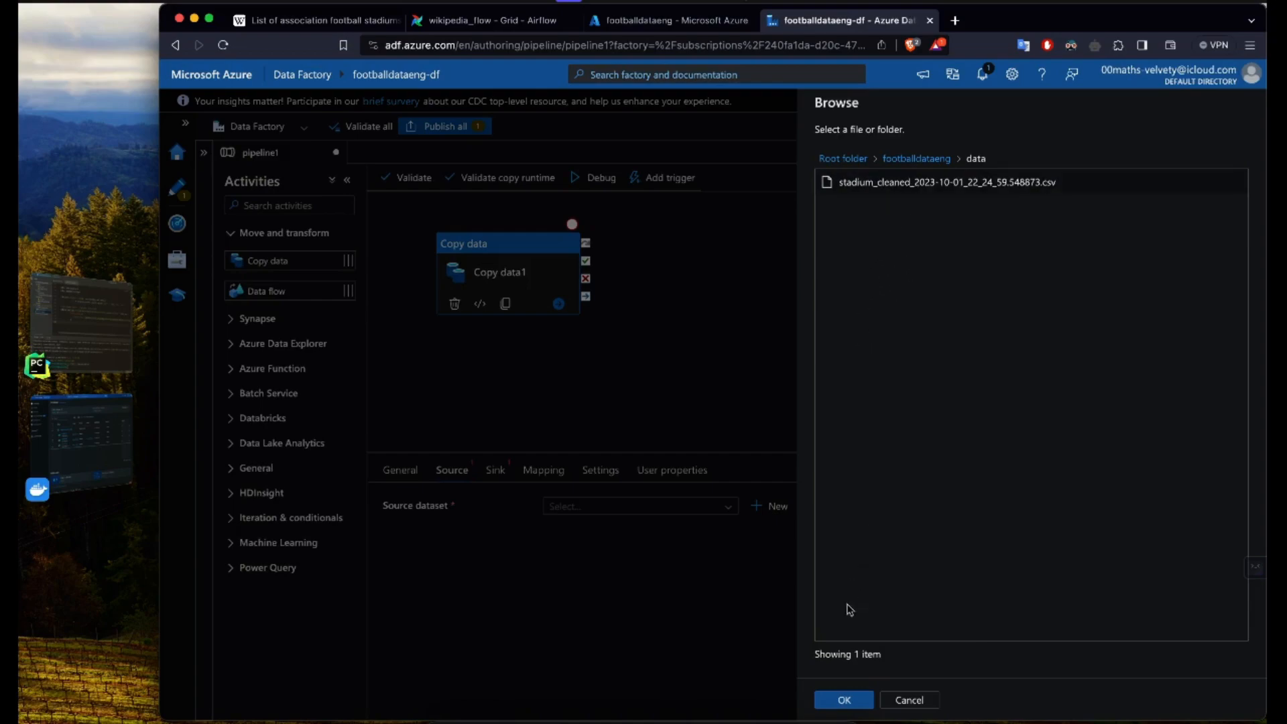
pyautogui.click(846, 700)
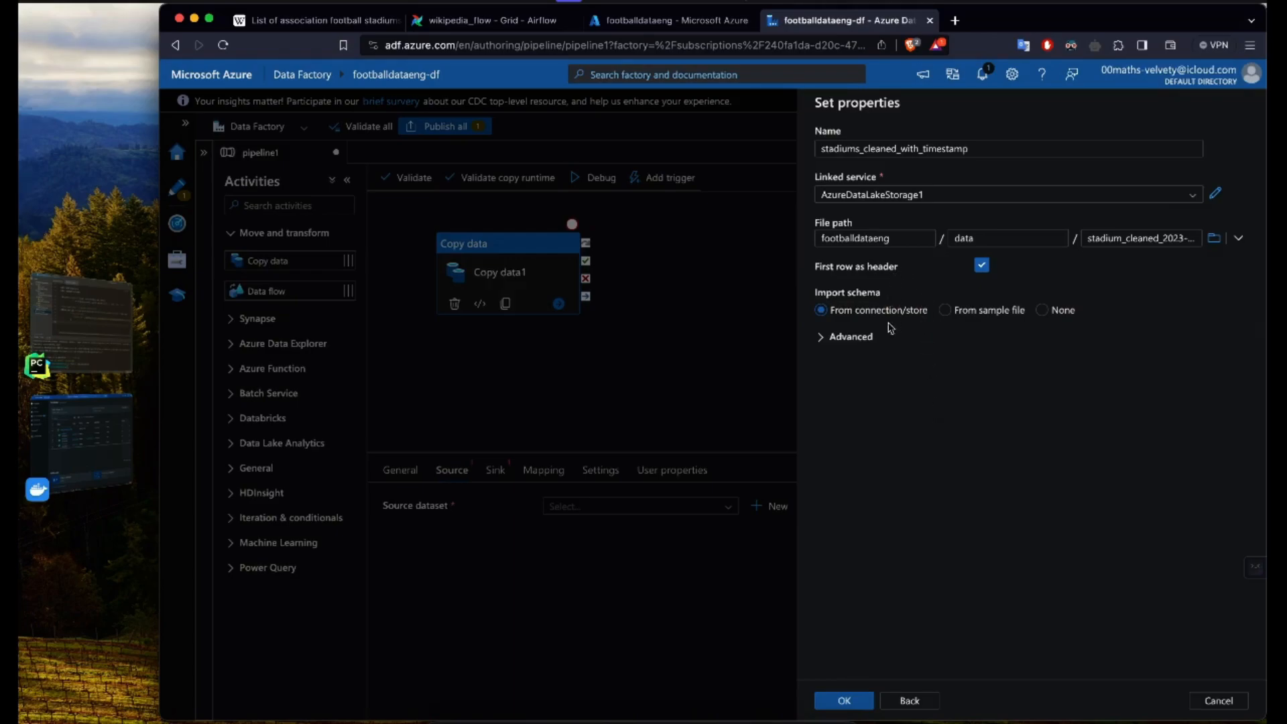
pyautogui.click(1041, 311)
pyautogui.click(846, 701)
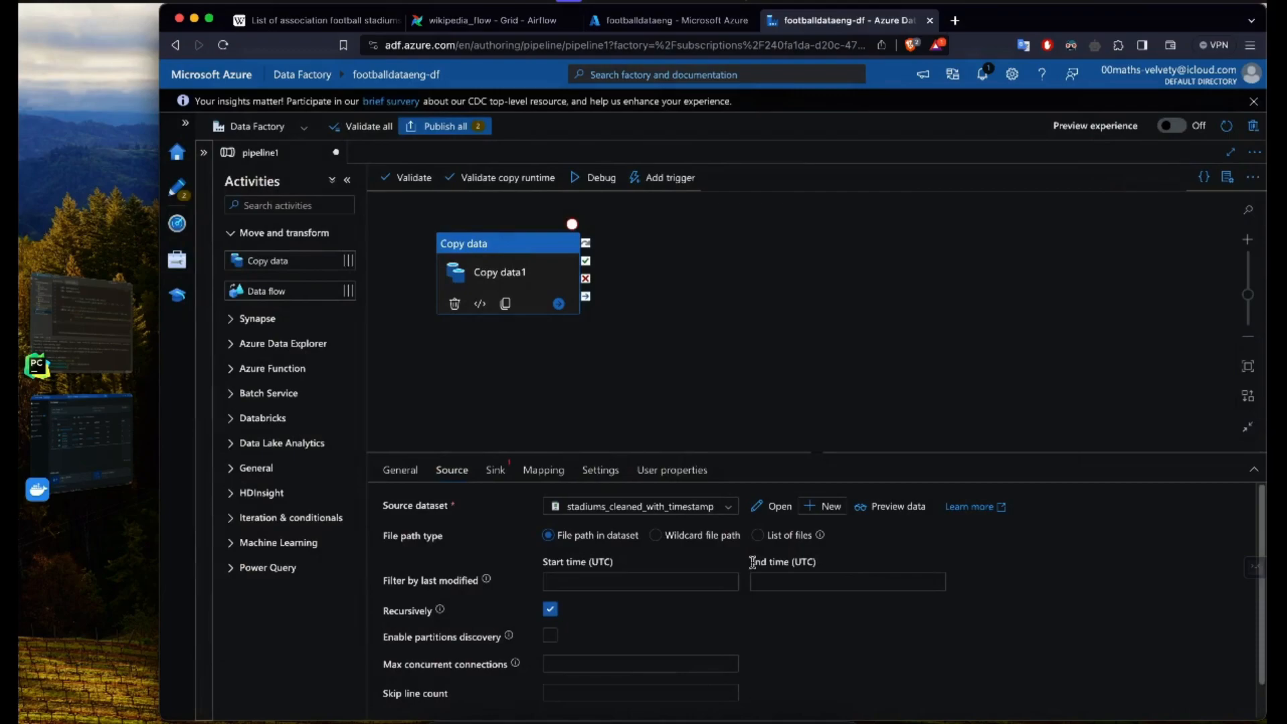
# Step: Preview the source dataset's data and examine its columns, especially the extra Prop_0 column
pyautogui.click(900, 512)
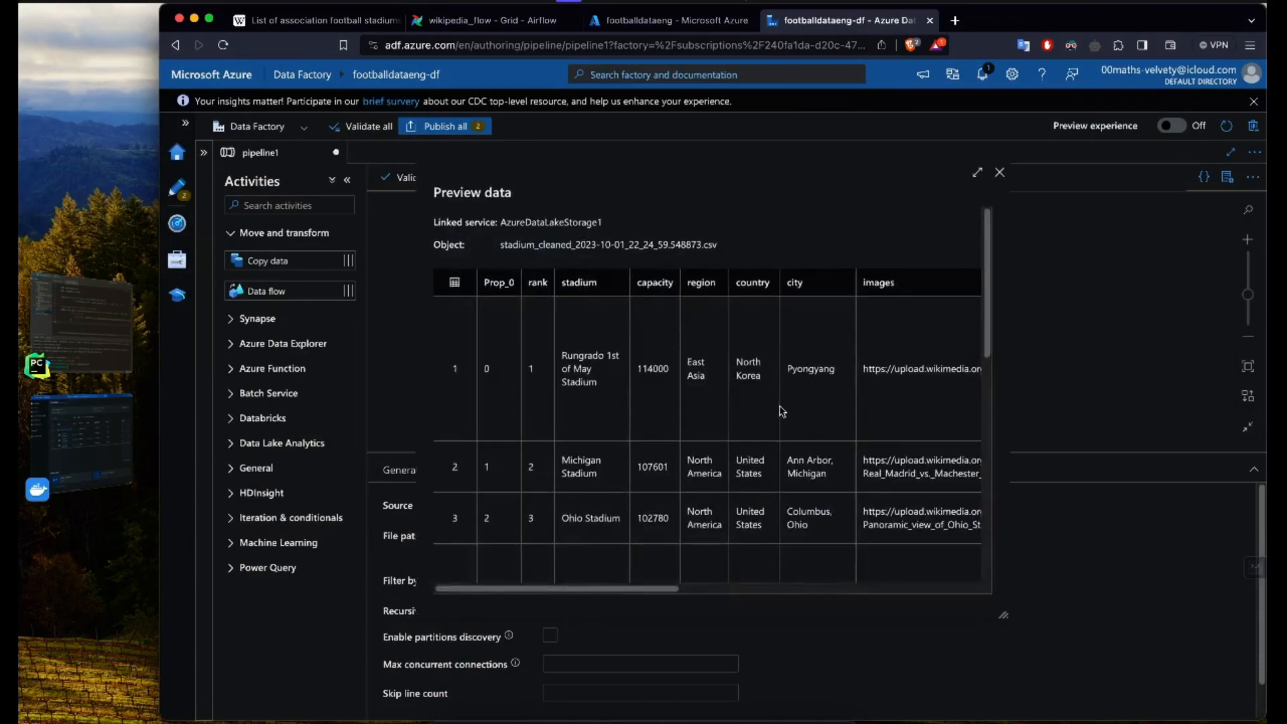
pyautogui.scroll(-1, 652, 390)
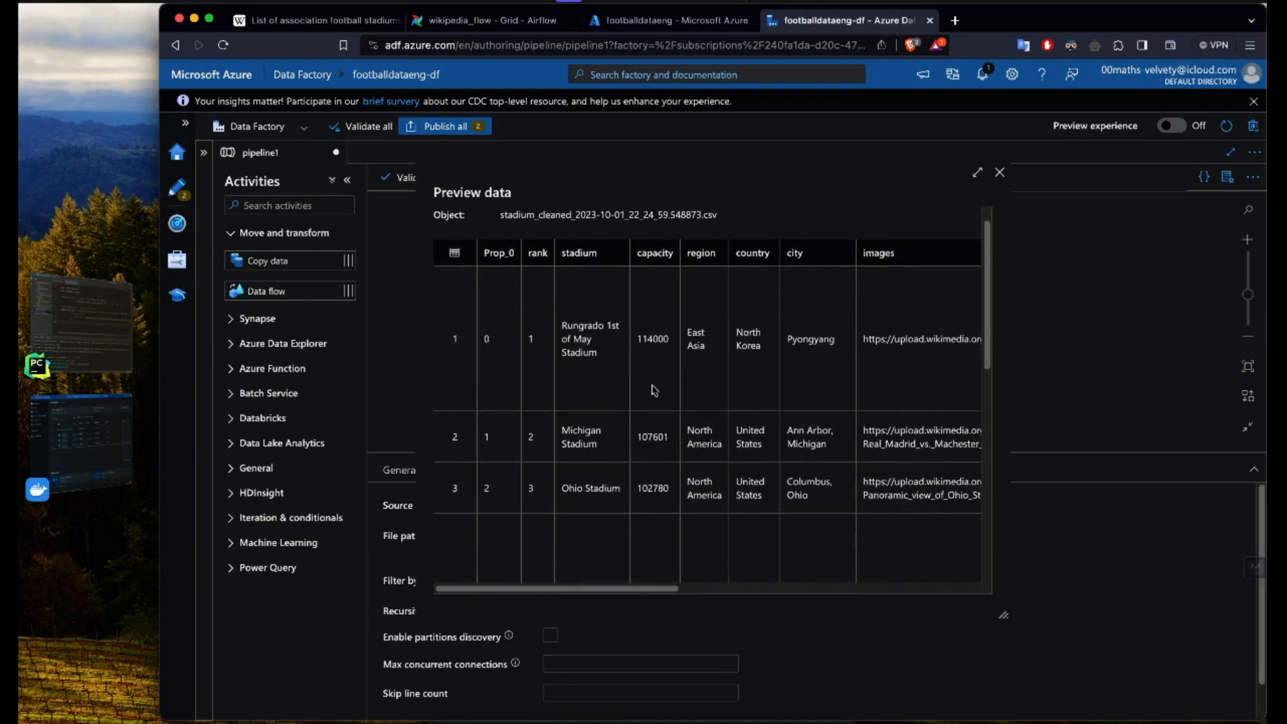
pyautogui.scroll(1, 653, 390)
pyautogui.scroll(1, 654, 391)
pyautogui.moveTo(503, 306); pyautogui.dragTo(504, 442)
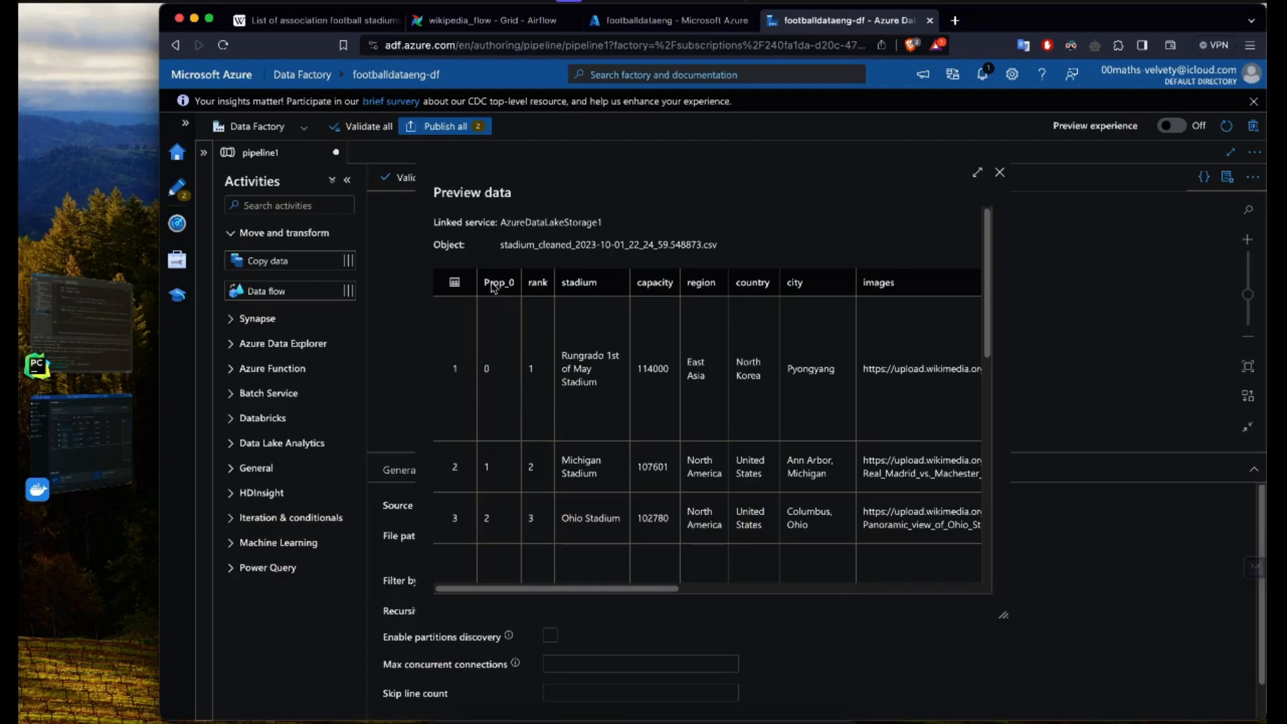
pyautogui.doubleClick(516, 289)
pyautogui.click(522, 340)
pyautogui.scroll(-3, 511, 418)
pyautogui.scroll(3, 496, 376)
# Step: Switch to PyCharm and add index=False after storage_options in the Data Lake to_csv call of wikipedia_pipeline.py
pyautogui.click(80, 322)
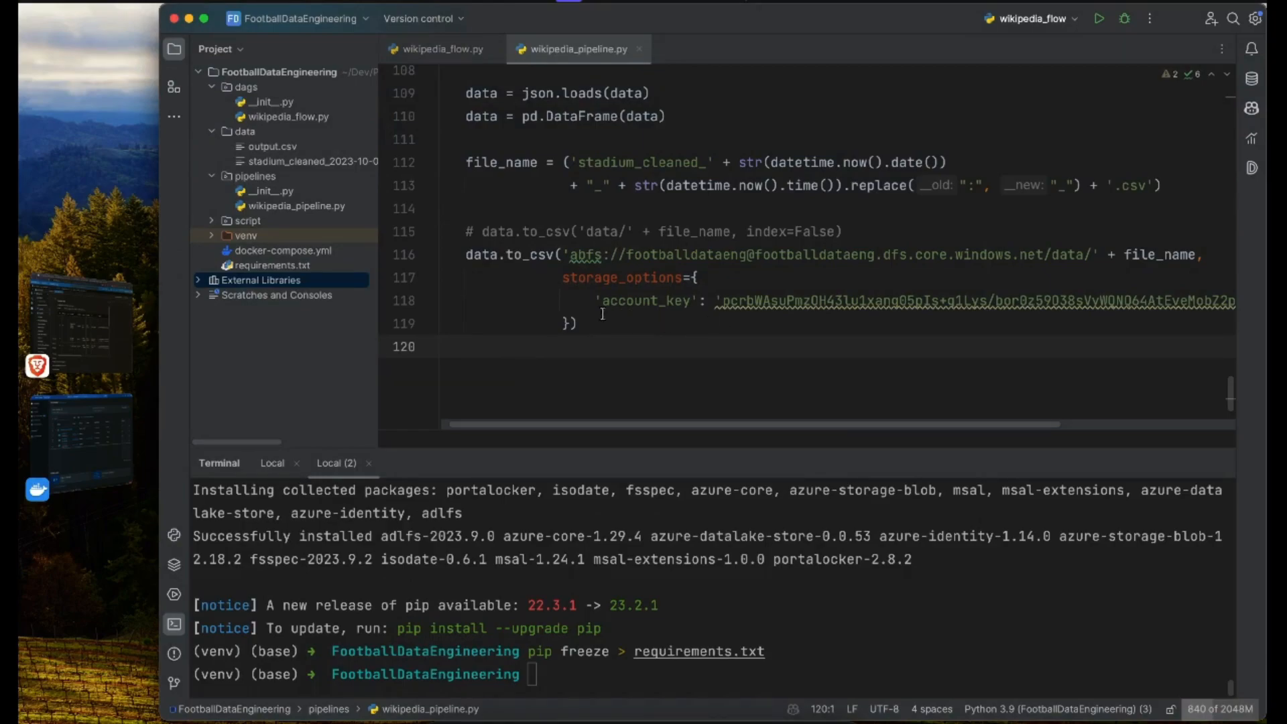
pyautogui.hscroll(1, 562, 259)
pyautogui.press('Left')
pyautogui.click(503, 255)
pyautogui.click(546, 324)
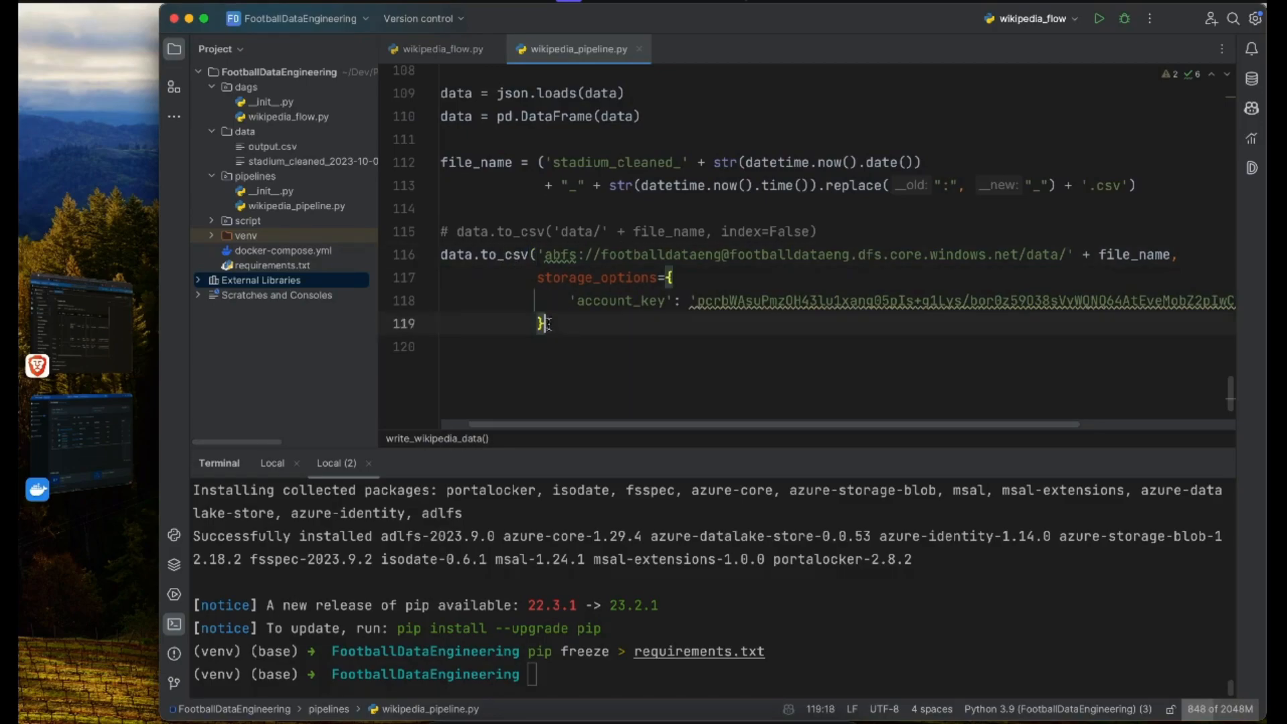
pyautogui.write(', index=F')
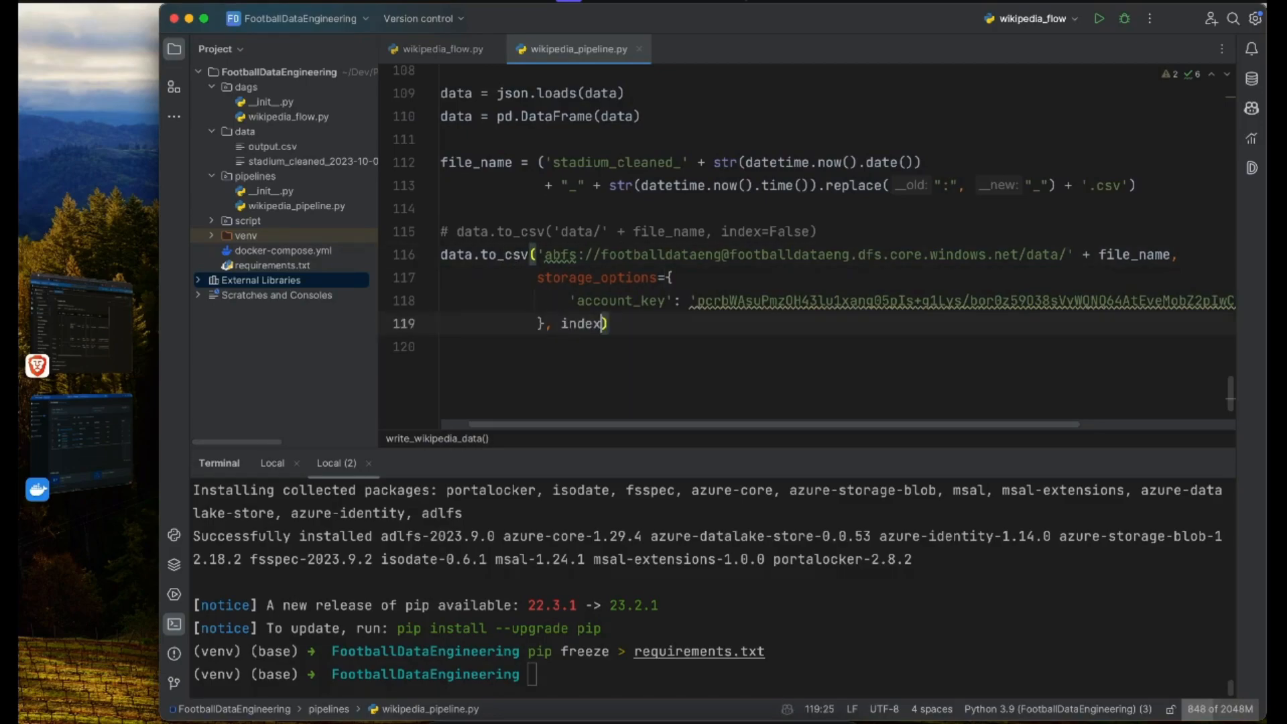
pyautogui.write('alse)')
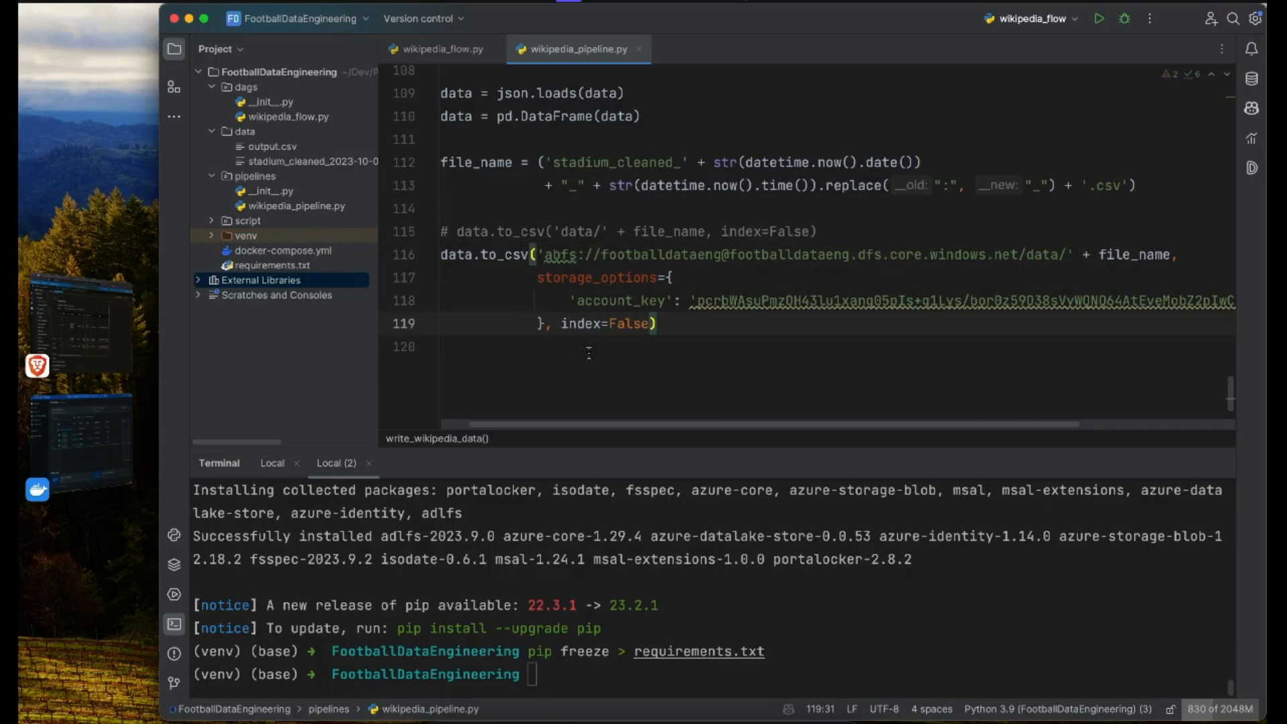
pyautogui.click(659, 340)
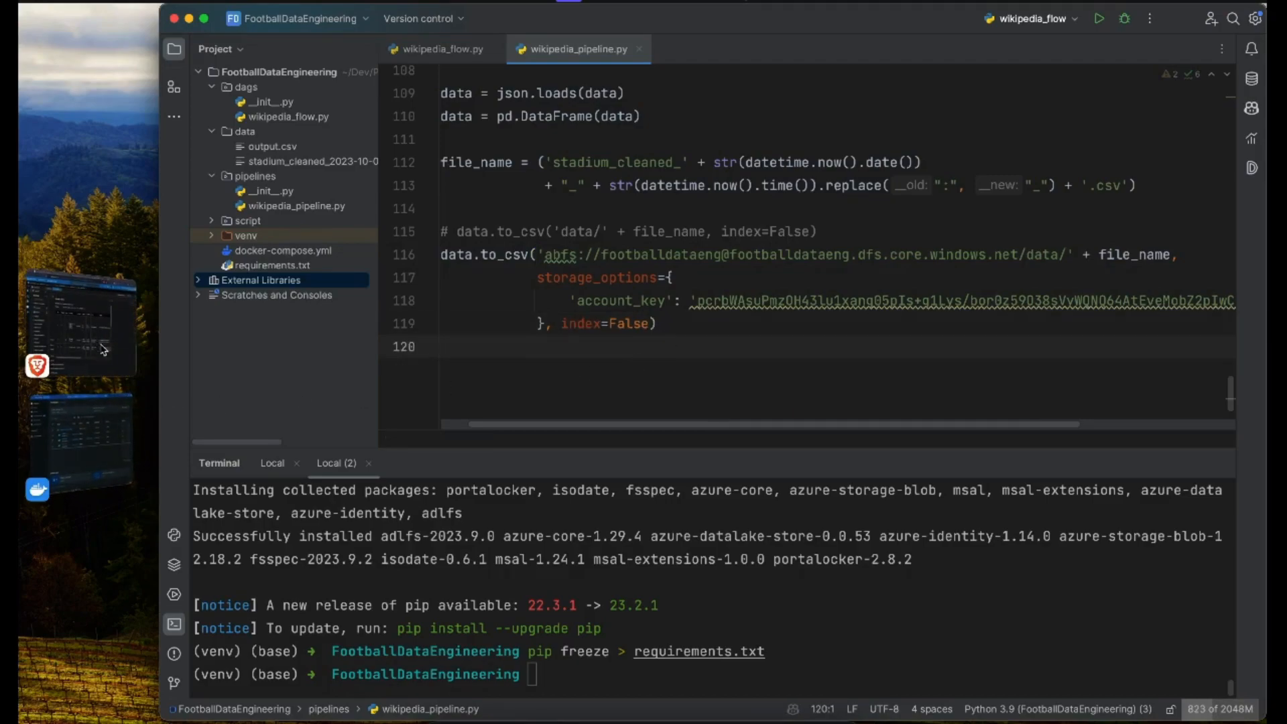
# Step: Return to the browser, reload the wikipedia_flow DAG page in Airflow and trigger a new run
pyautogui.click(112, 362)
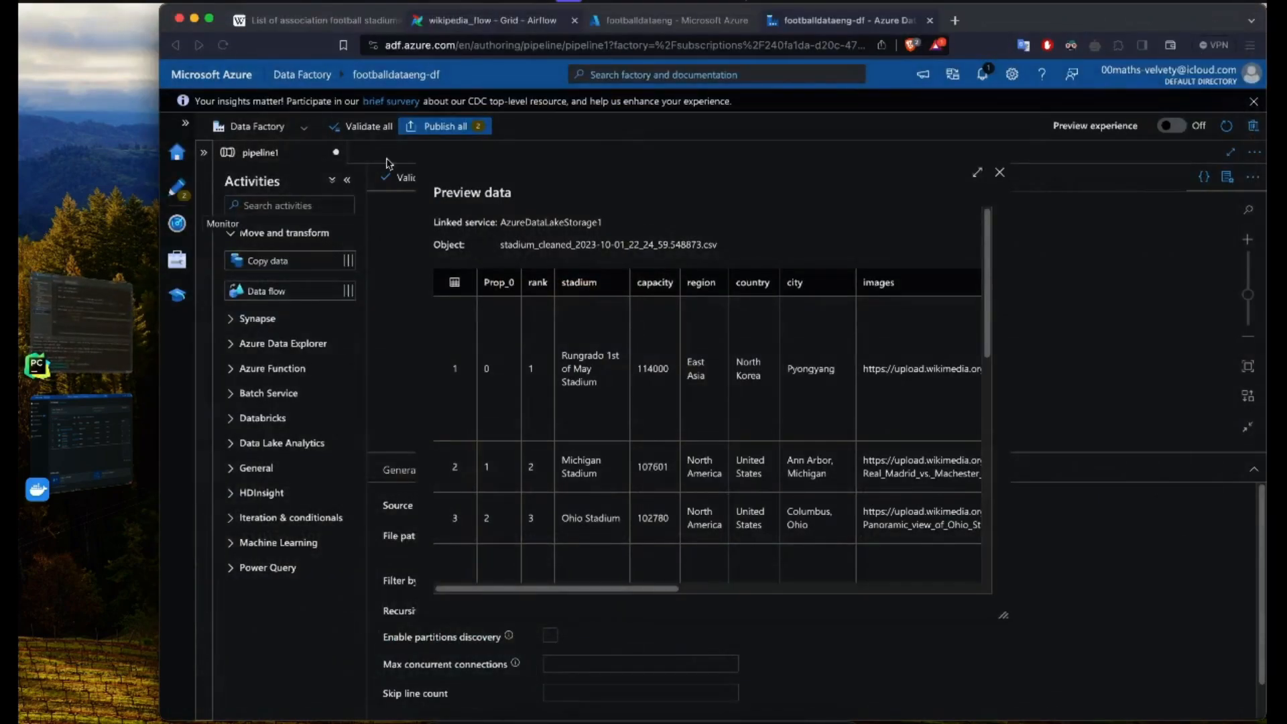
pyautogui.click(487, 22)
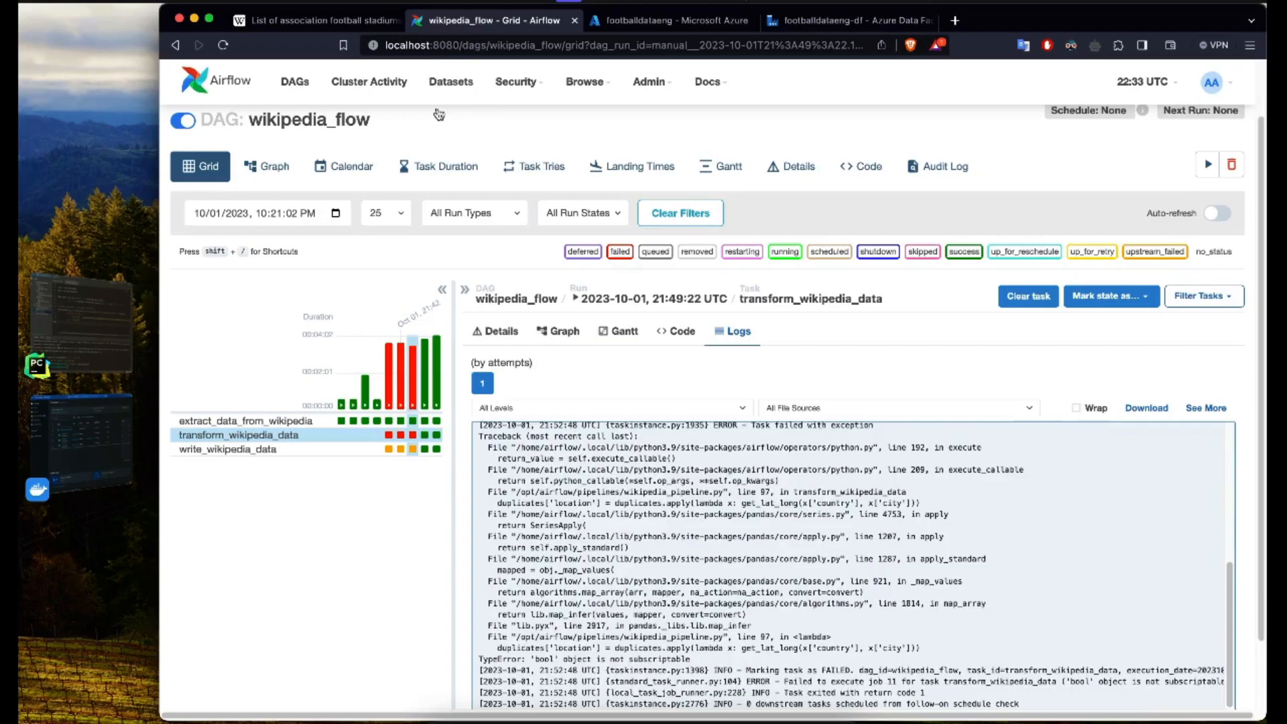
pyautogui.press('super+r')
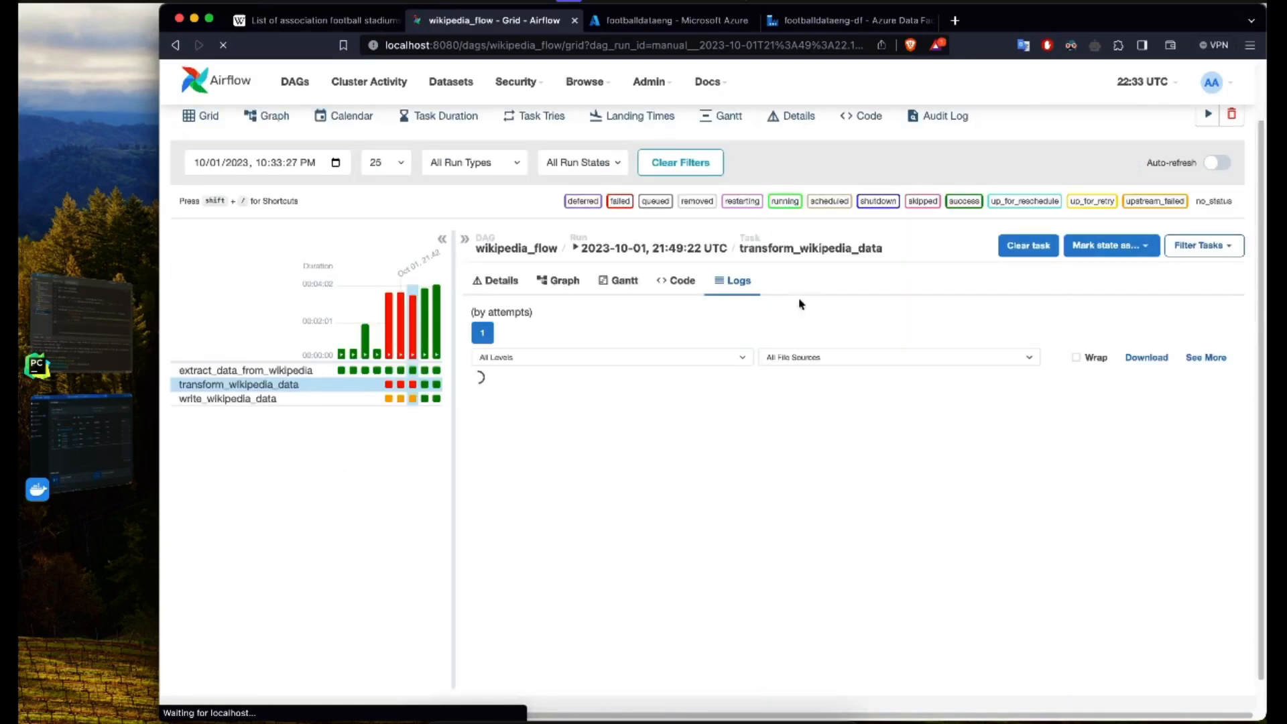
pyautogui.scroll(2, 1175, 221)
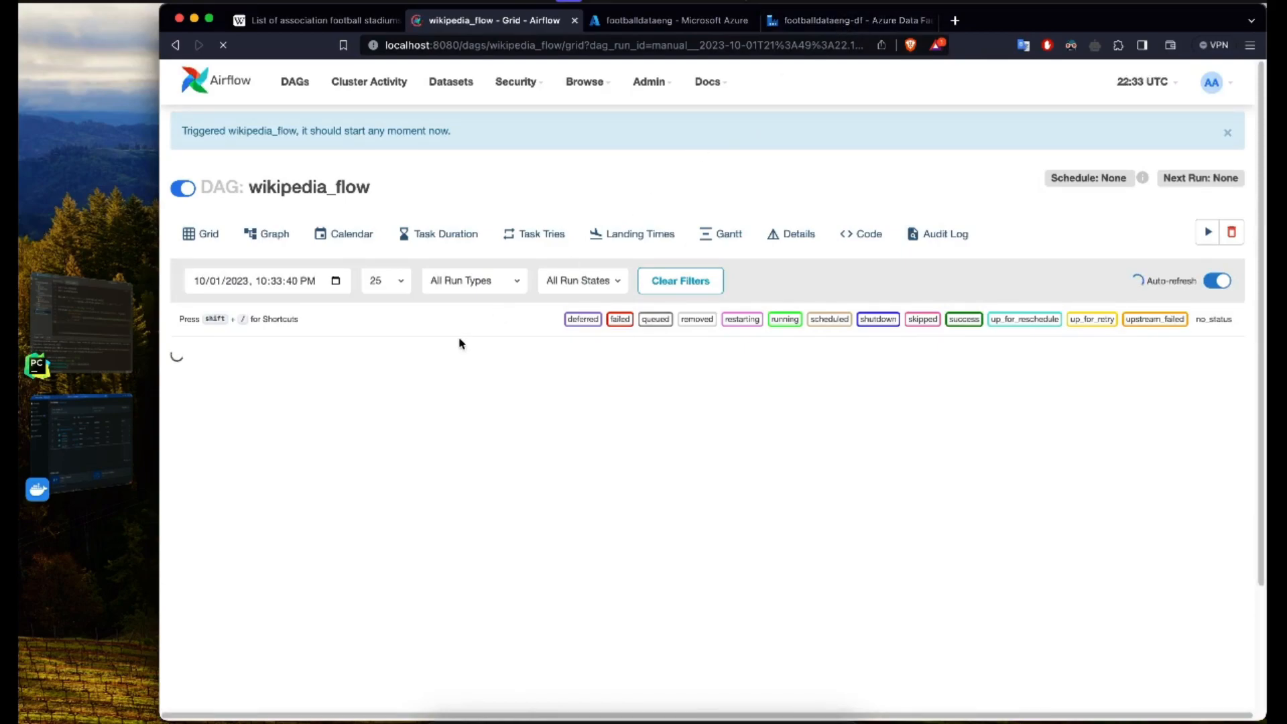
# Step: Return to the Data Factory page, examine the remaining columns of the source dataset preview, including home_team and location, and close the preview
pyautogui.click(821, 20)
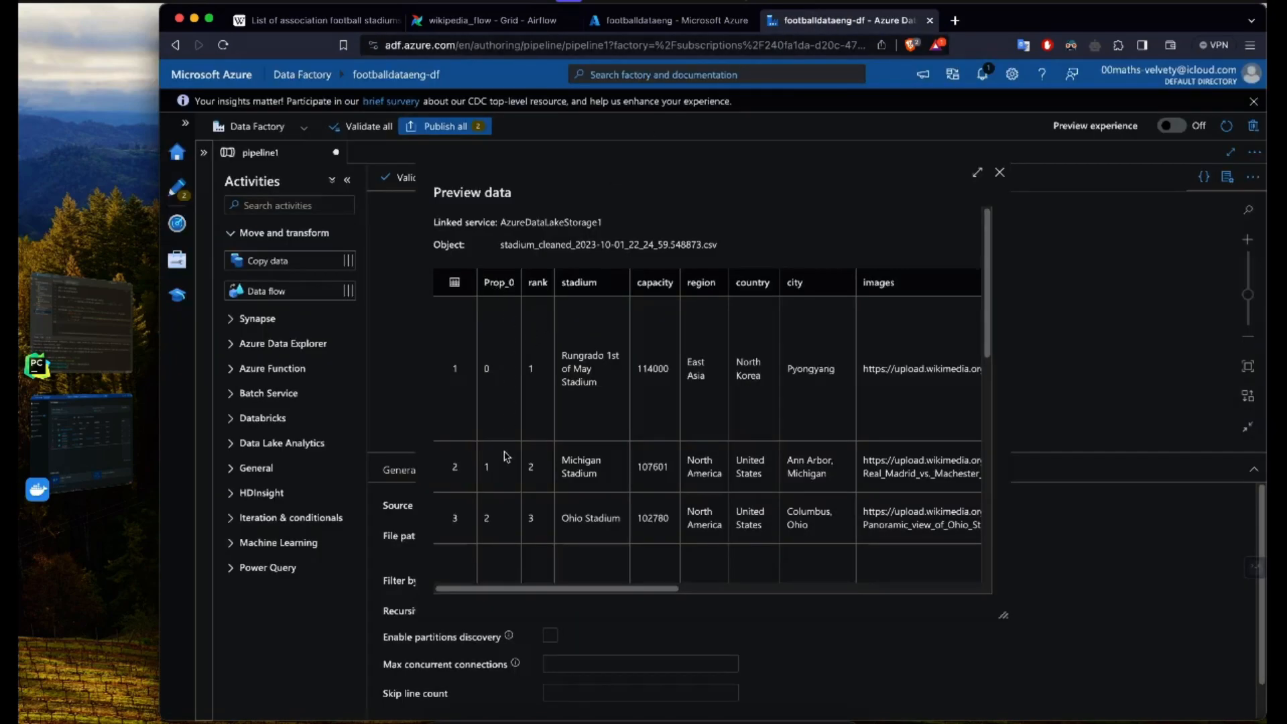
pyautogui.scroll(-3, 504, 456)
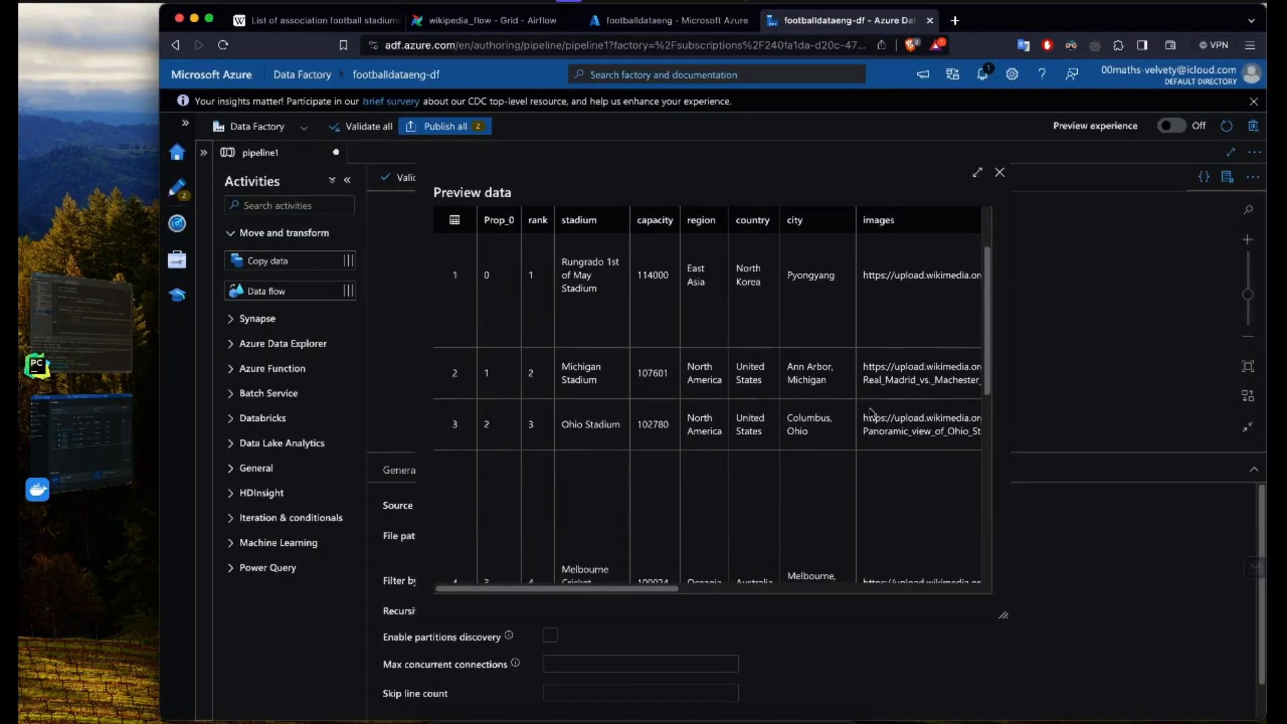
pyautogui.hscroll(10, 872, 412)
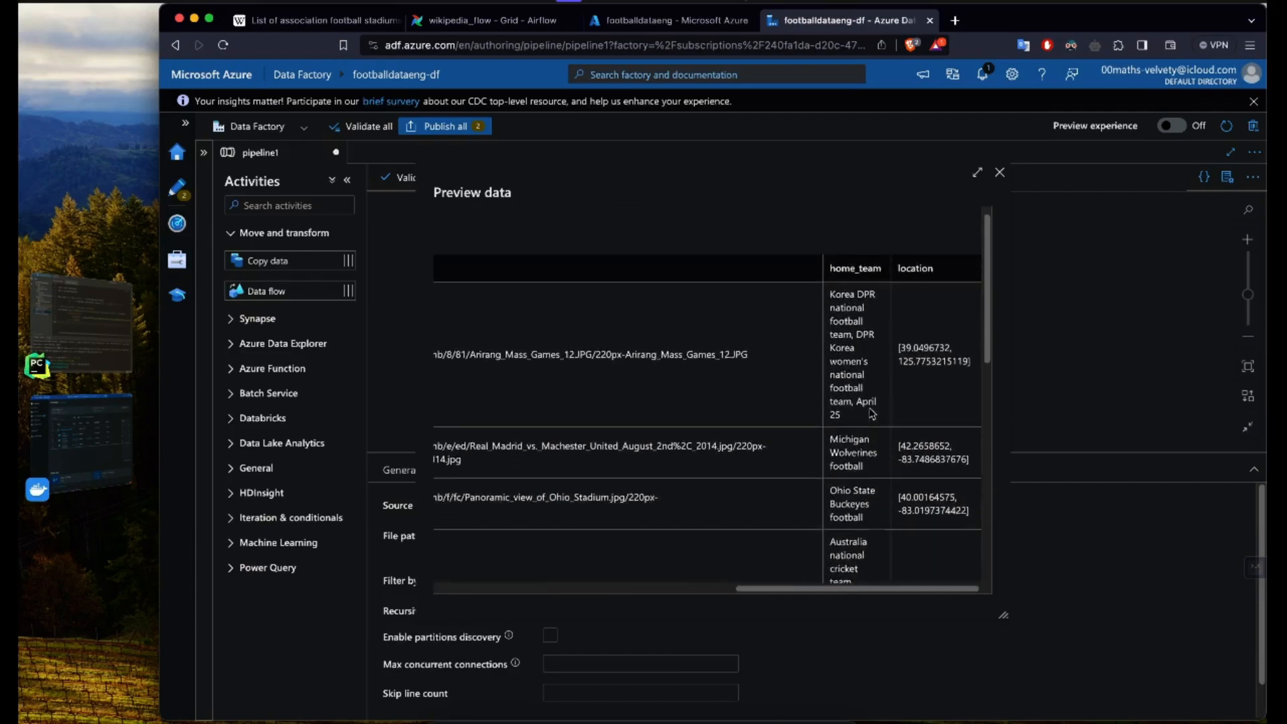
pyautogui.scroll(1, 872, 414)
pyautogui.hscroll(-3, 872, 414)
pyautogui.hscroll(3, 871, 414)
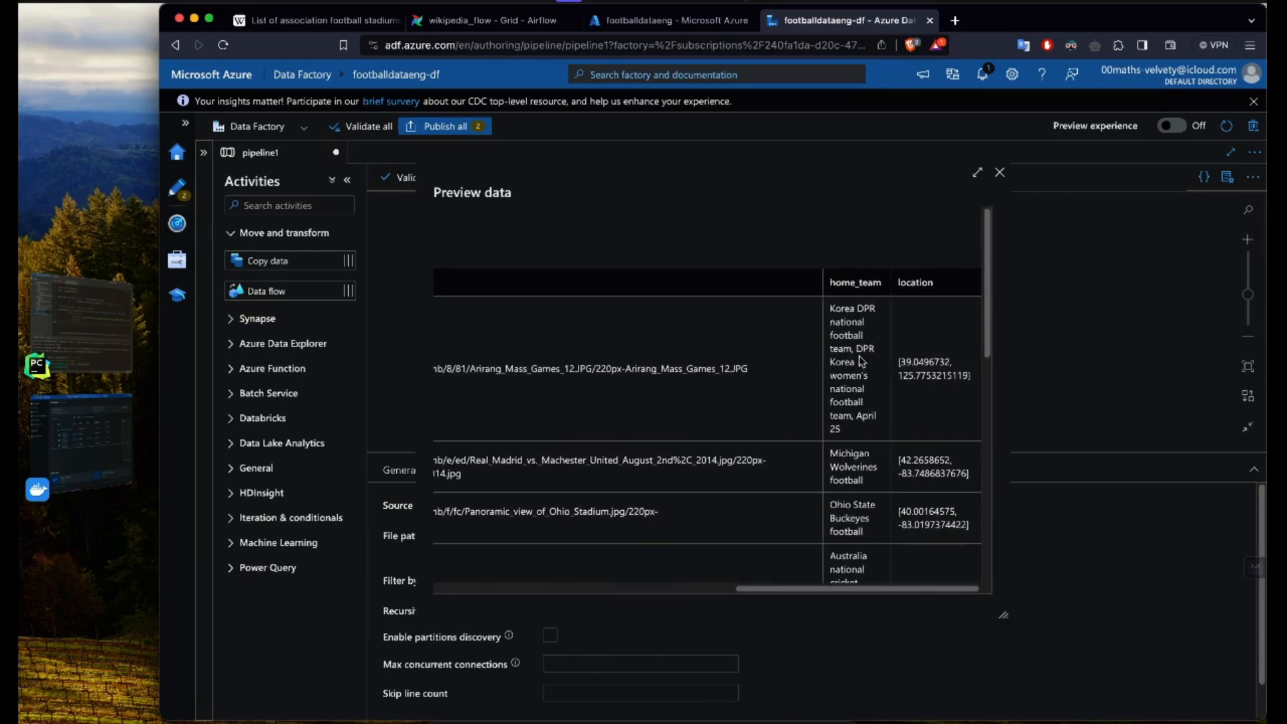
pyautogui.click(1000, 173)
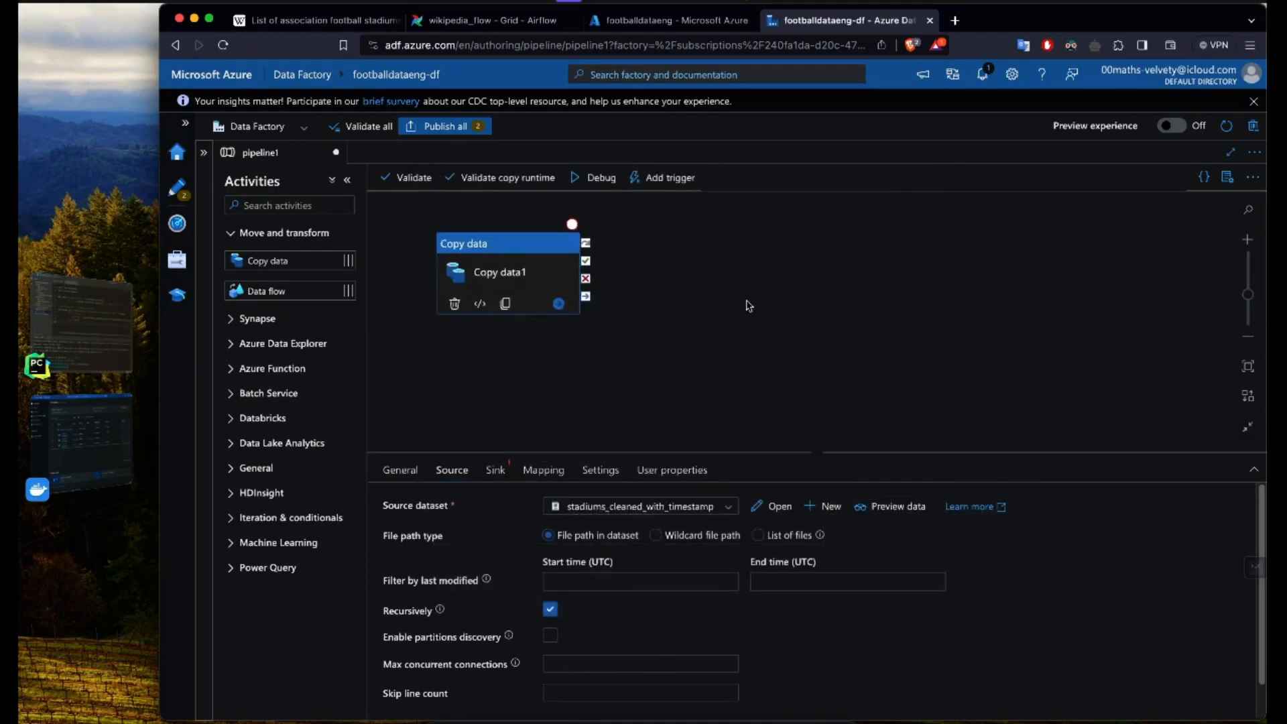
# Step: Start a new sink dataset for the Copy data1 activity, using Azure Data Lake Storage Gen2 as its data store
pyautogui.click(590, 390)
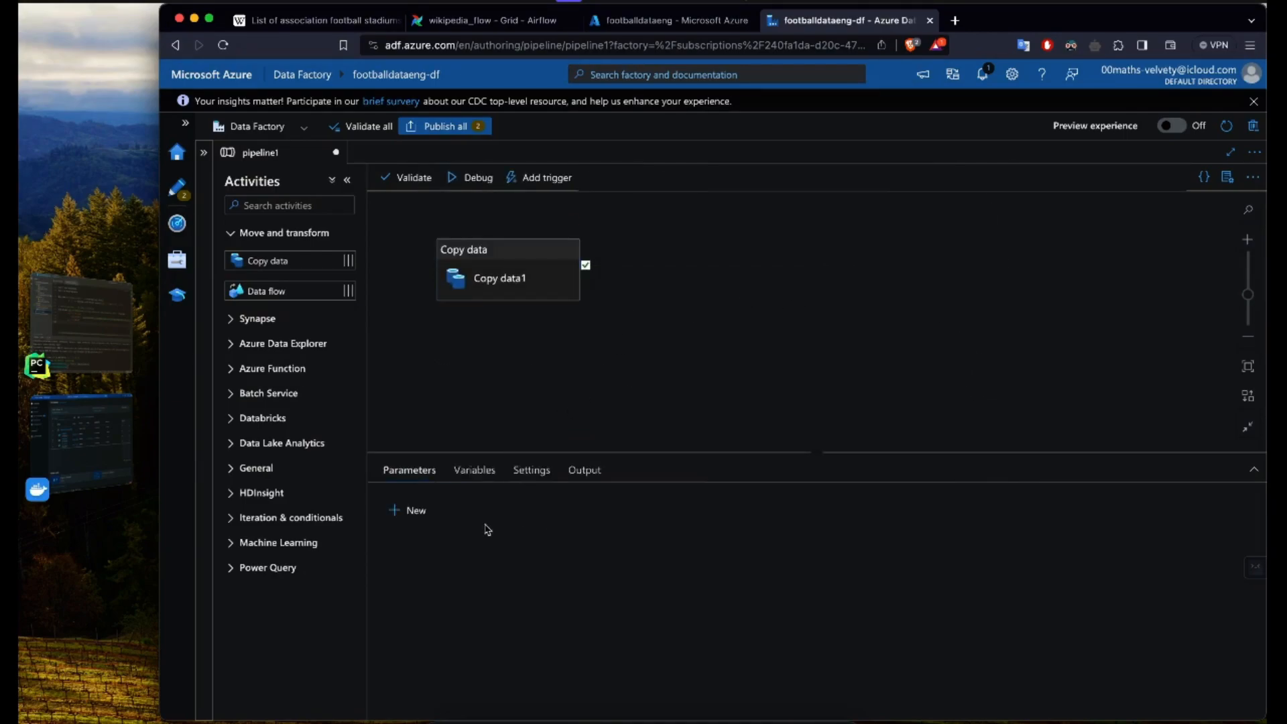
pyautogui.click(490, 282)
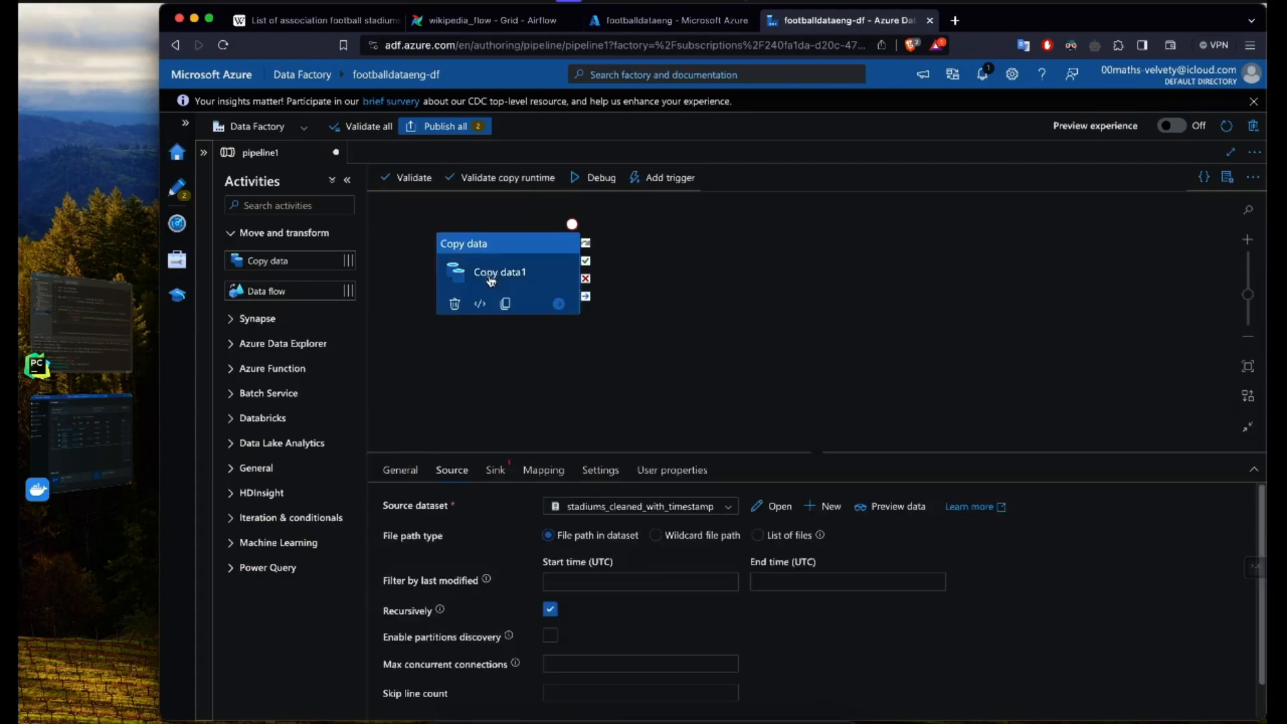
pyautogui.click(496, 471)
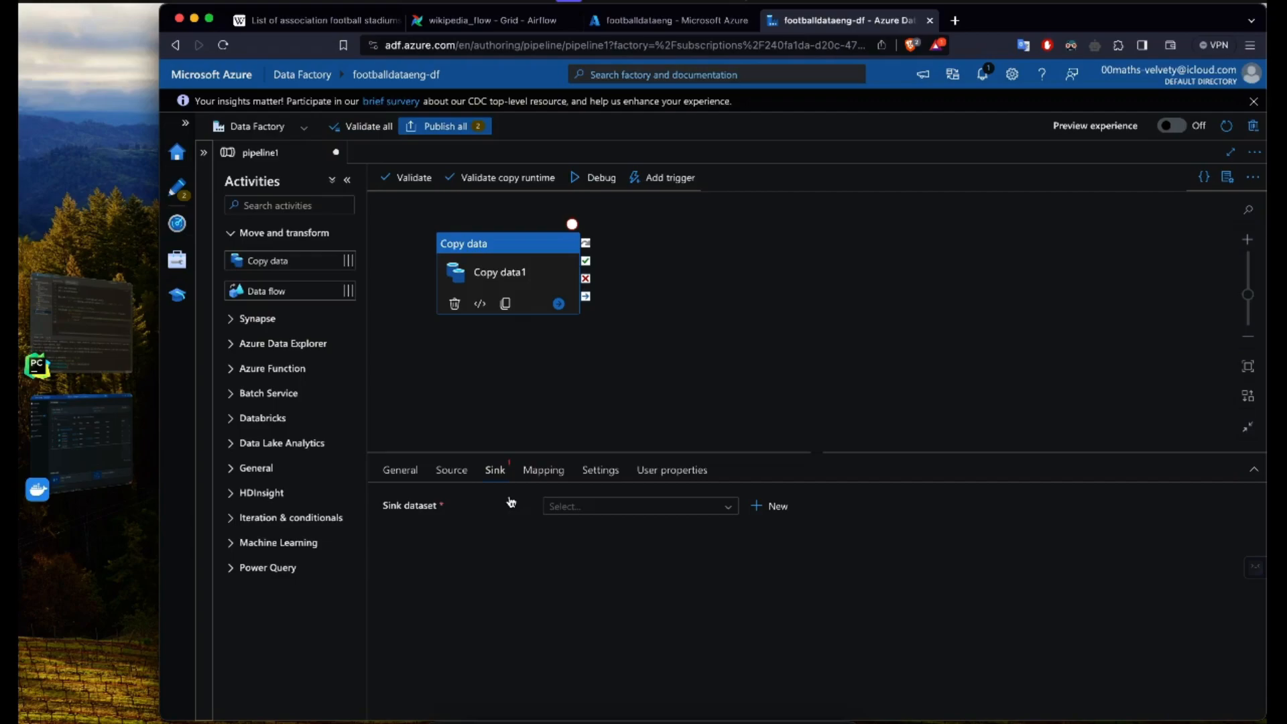
pyautogui.click(702, 506)
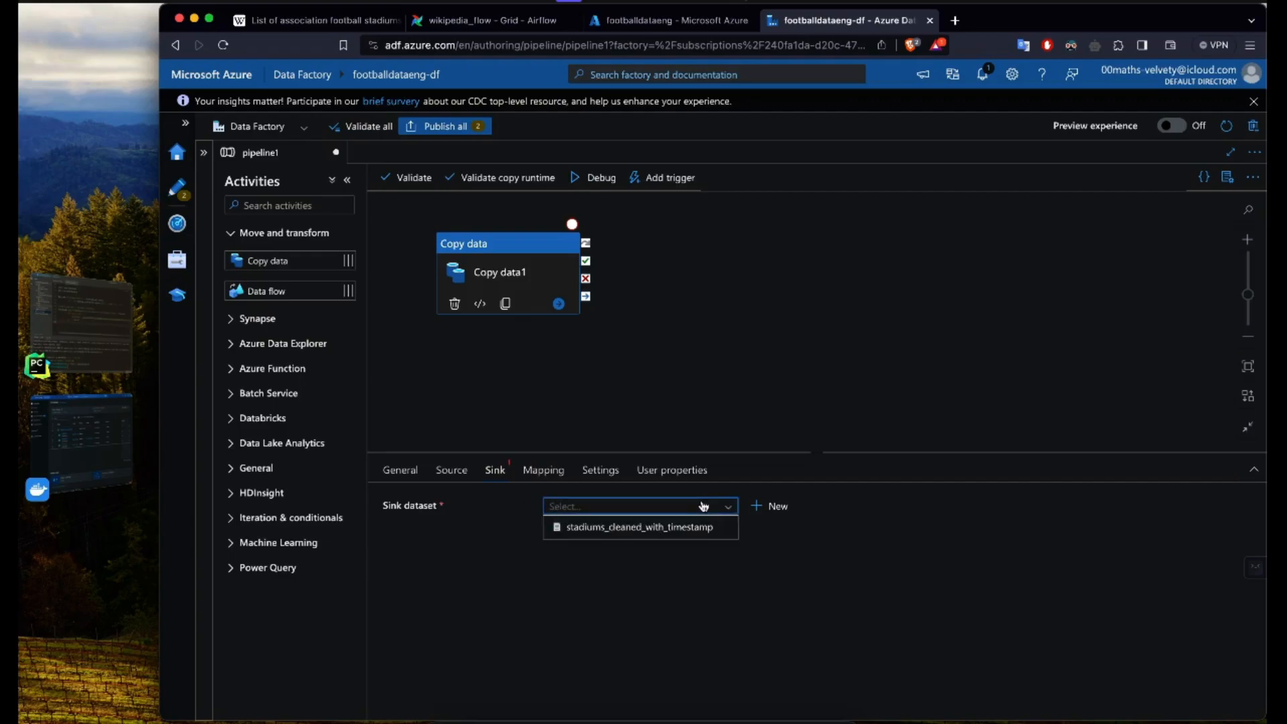
pyautogui.click(771, 506)
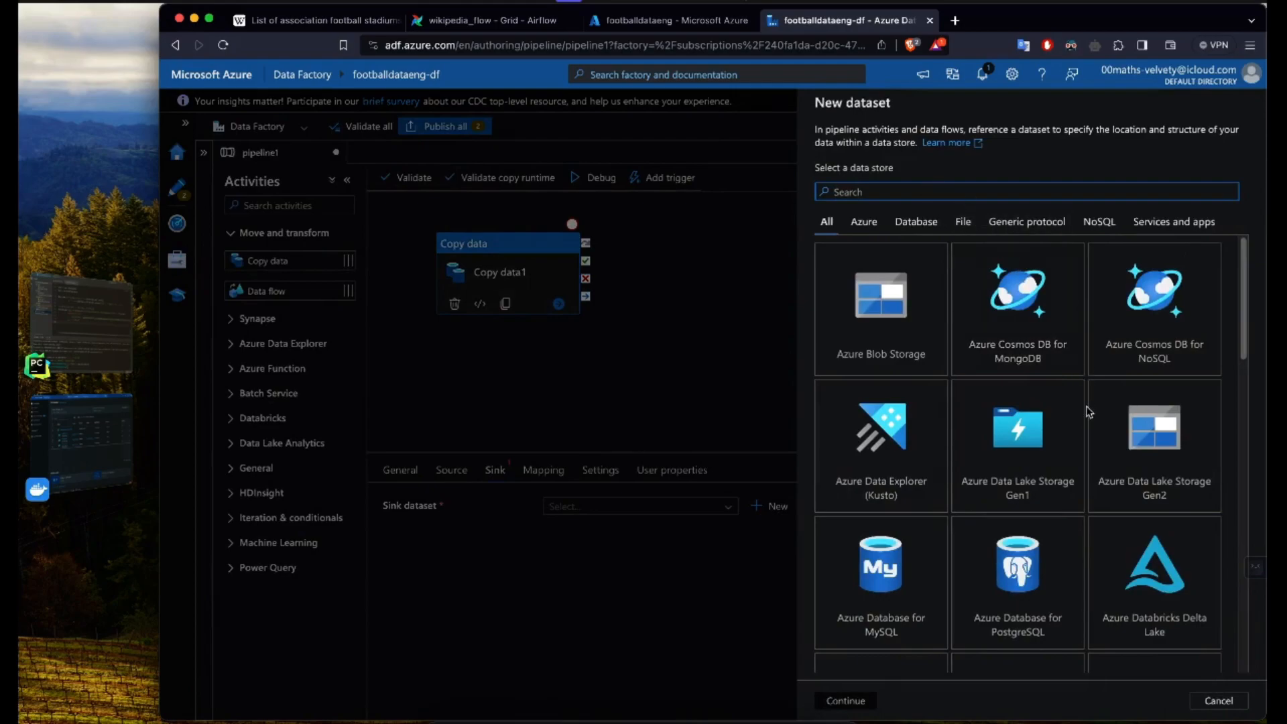
pyautogui.click(1158, 480)
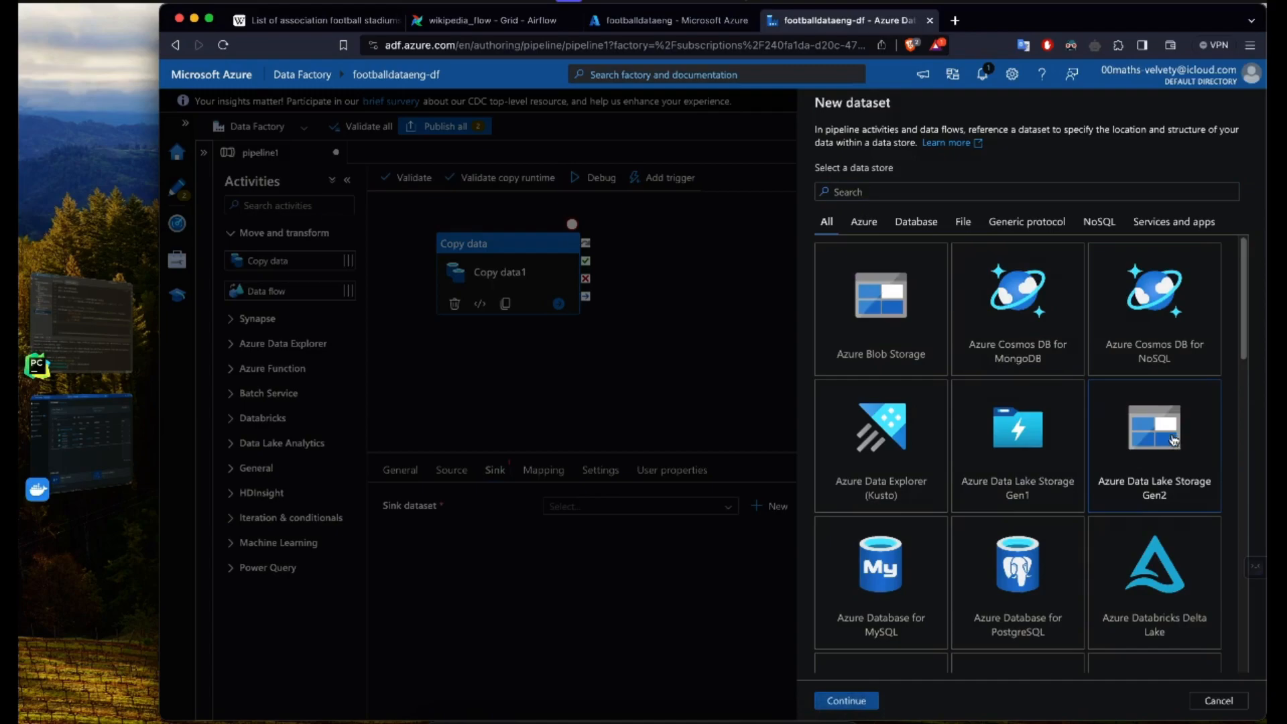
pyautogui.click(847, 701)
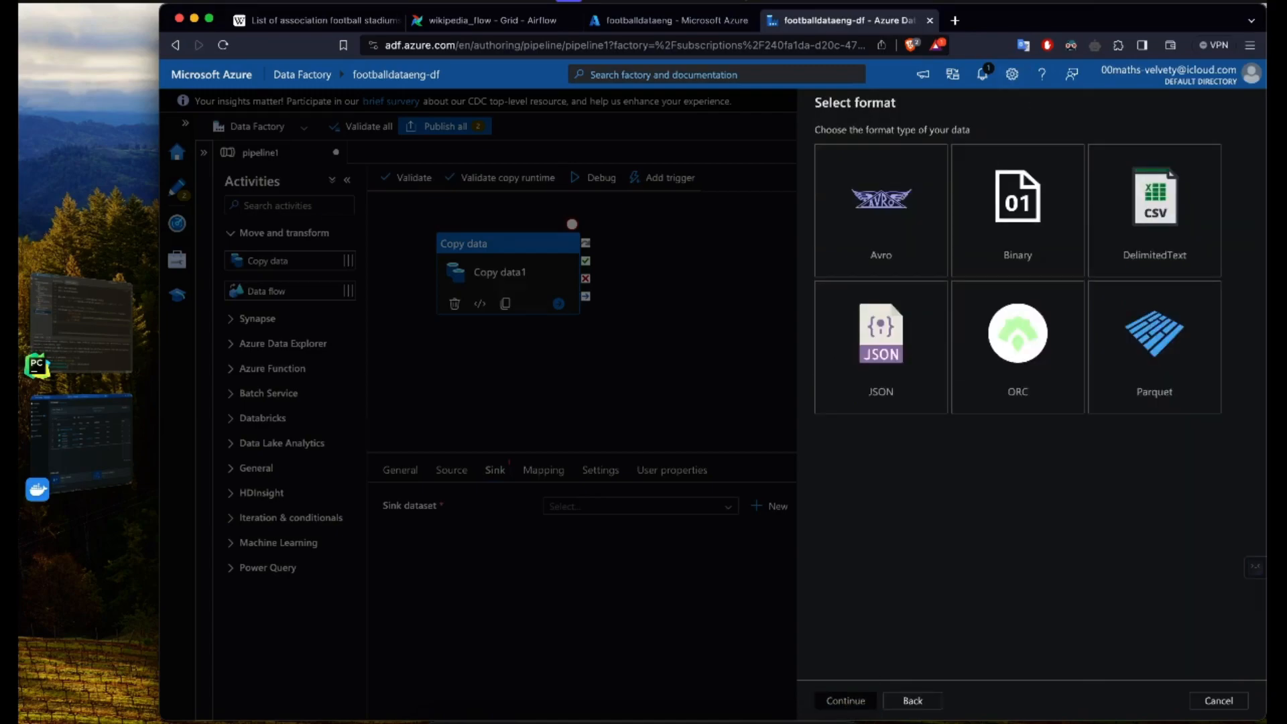
# Step: Turn off the Dark Reader extension so the format choices display in the site's own colours
pyautogui.click(1070, 45)
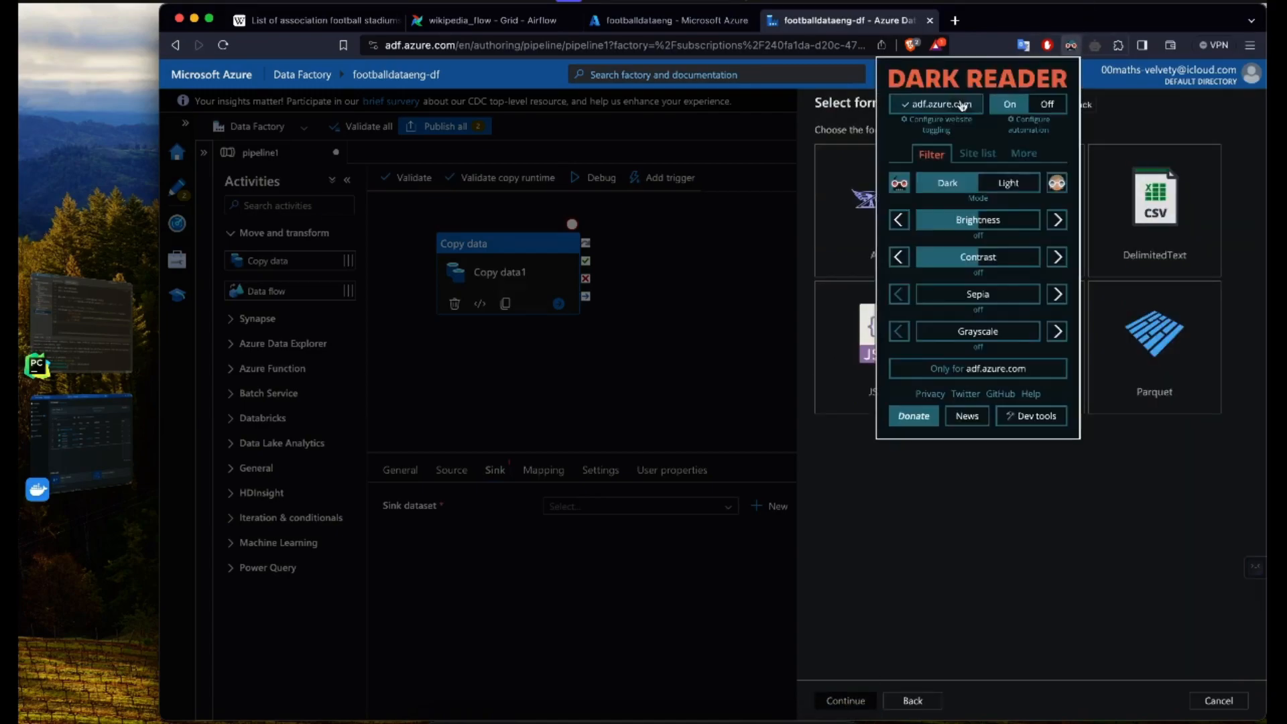
pyautogui.click(940, 105)
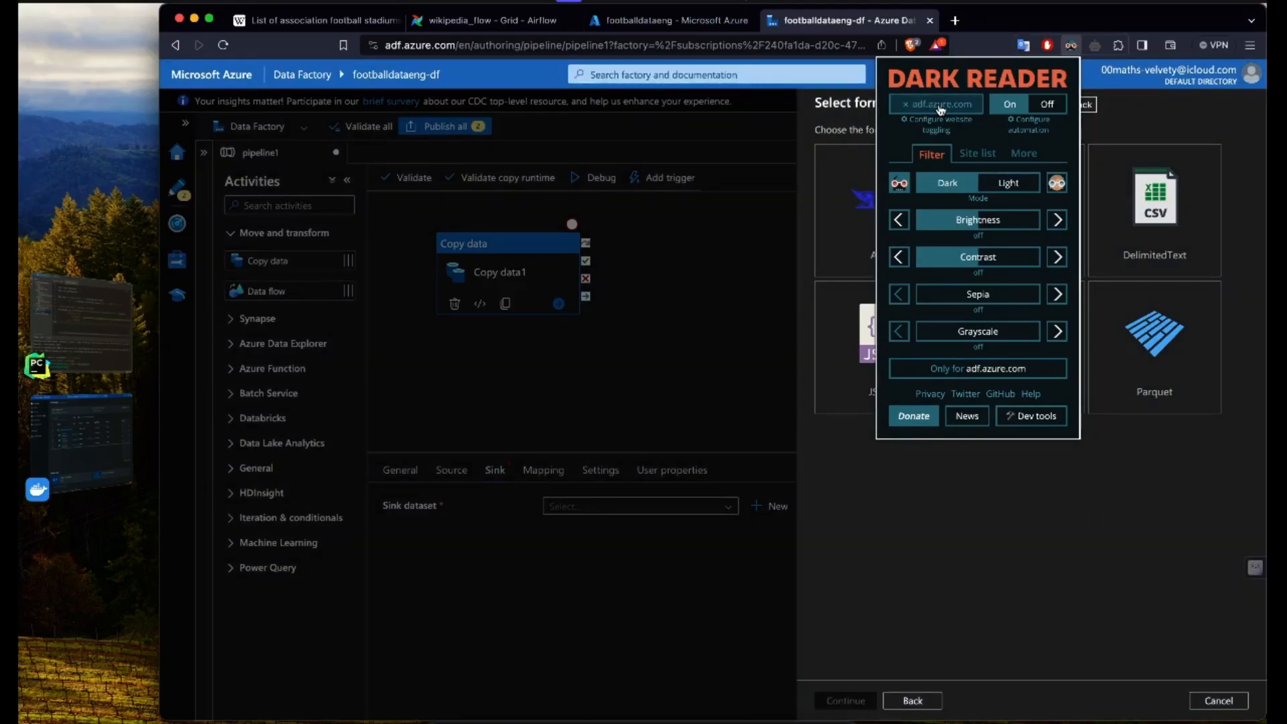
pyautogui.click(886, 476)
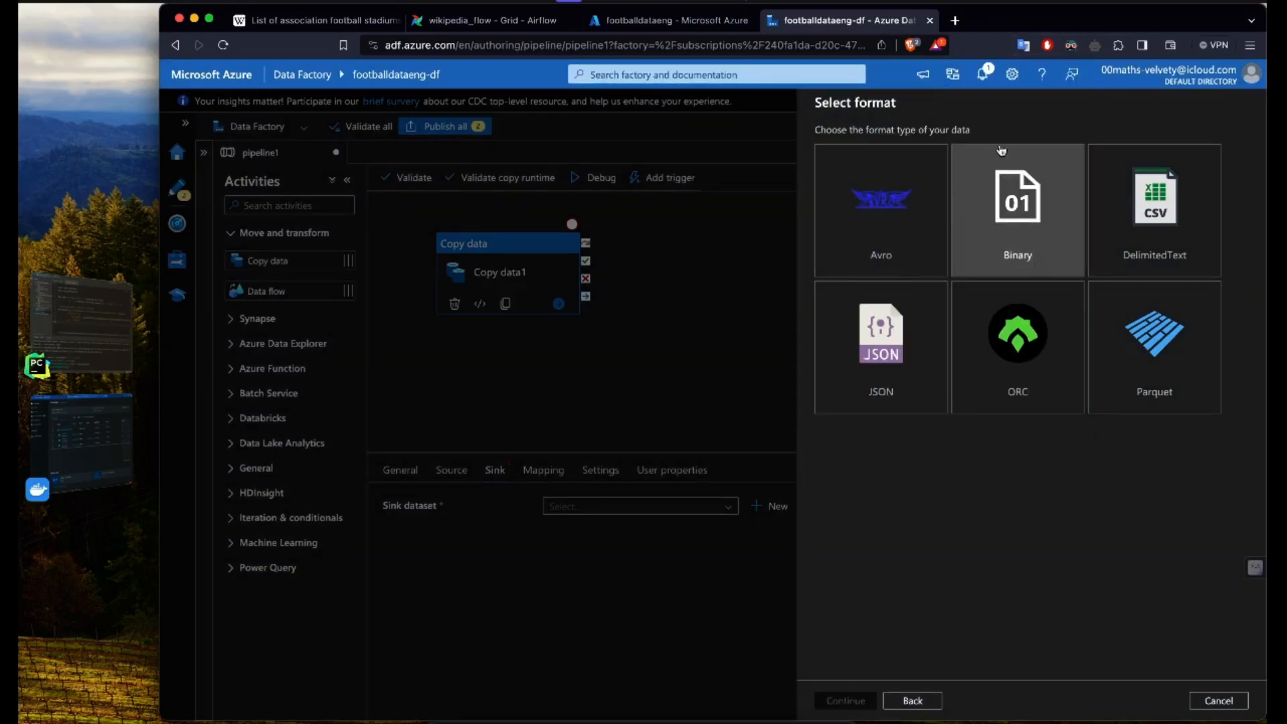
pyautogui.click(1071, 45)
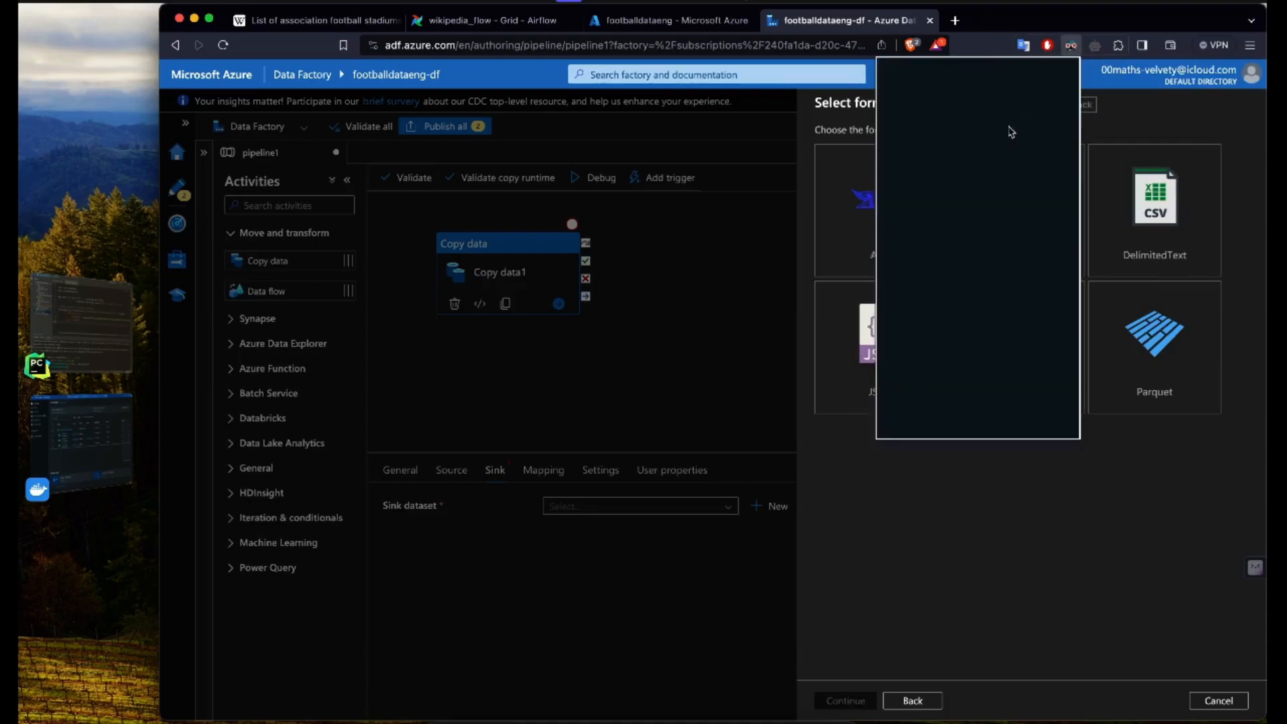
pyautogui.click(938, 104)
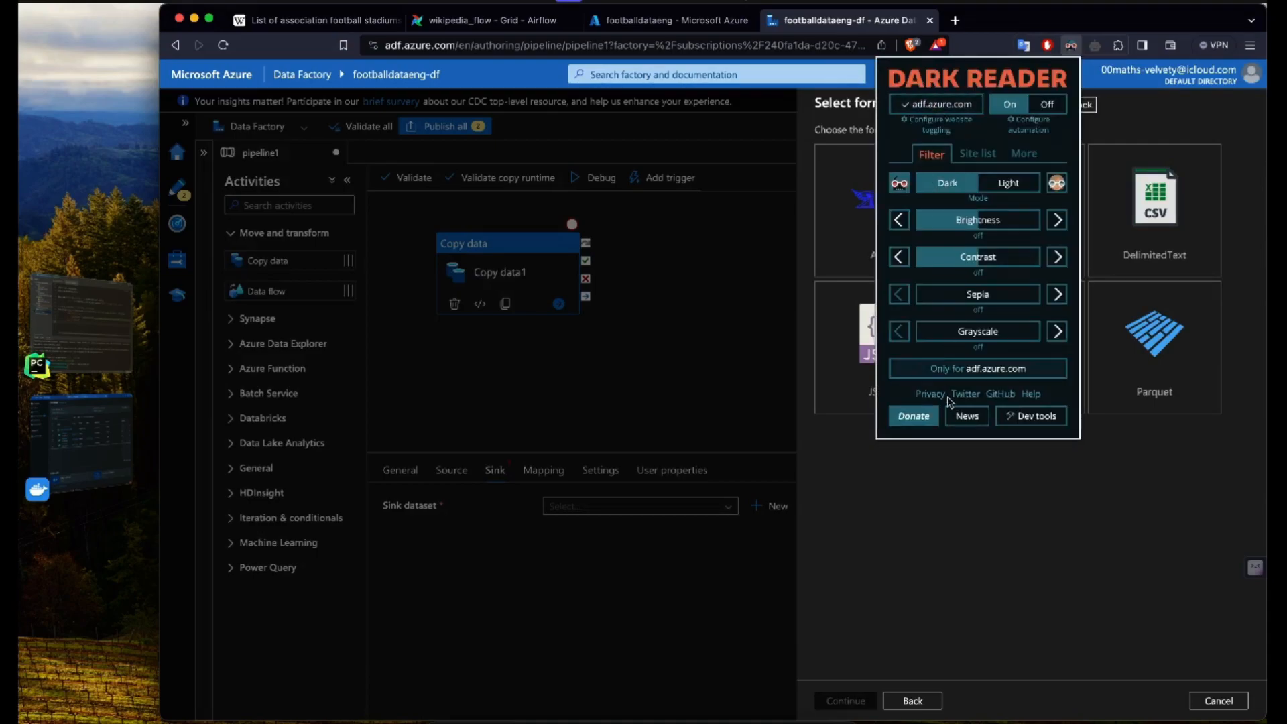
pyautogui.click(1042, 107)
pyautogui.click(1017, 550)
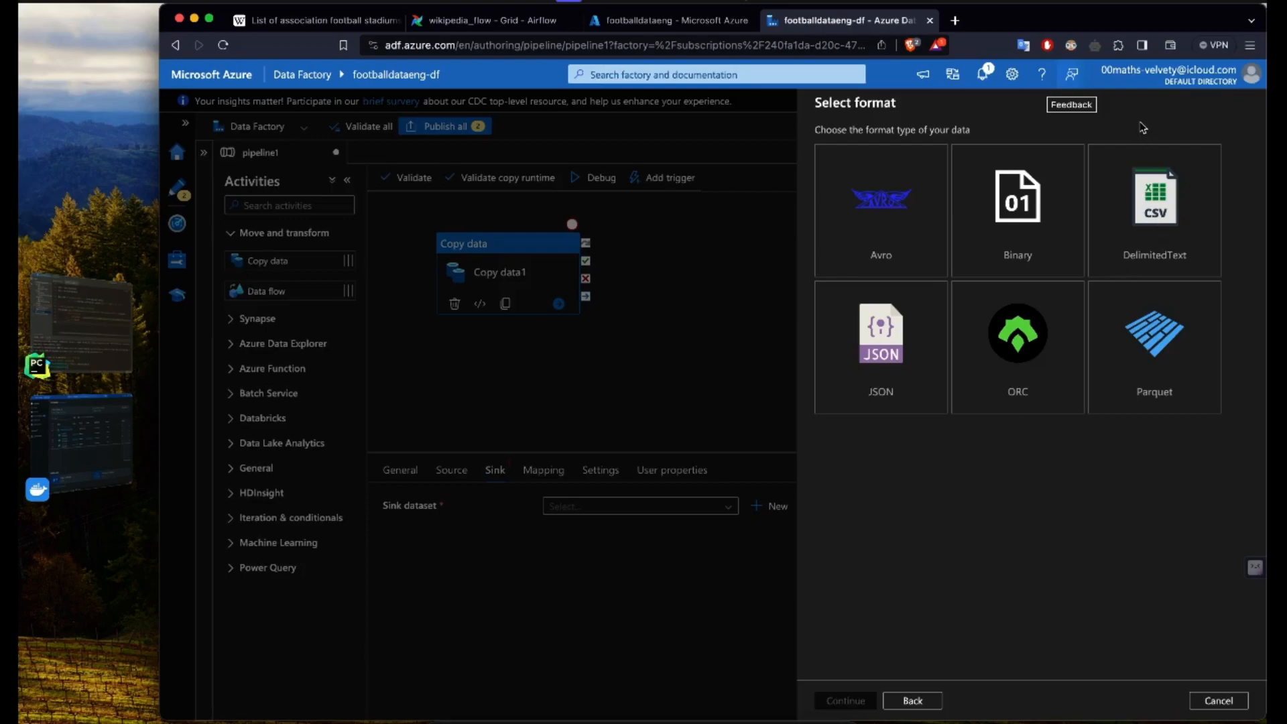
# Step: Choose DelimitedText as the sink format, name the dataset stadiums_cleaned and link it to AzureDataLakeStorage1
pyautogui.click(1151, 232)
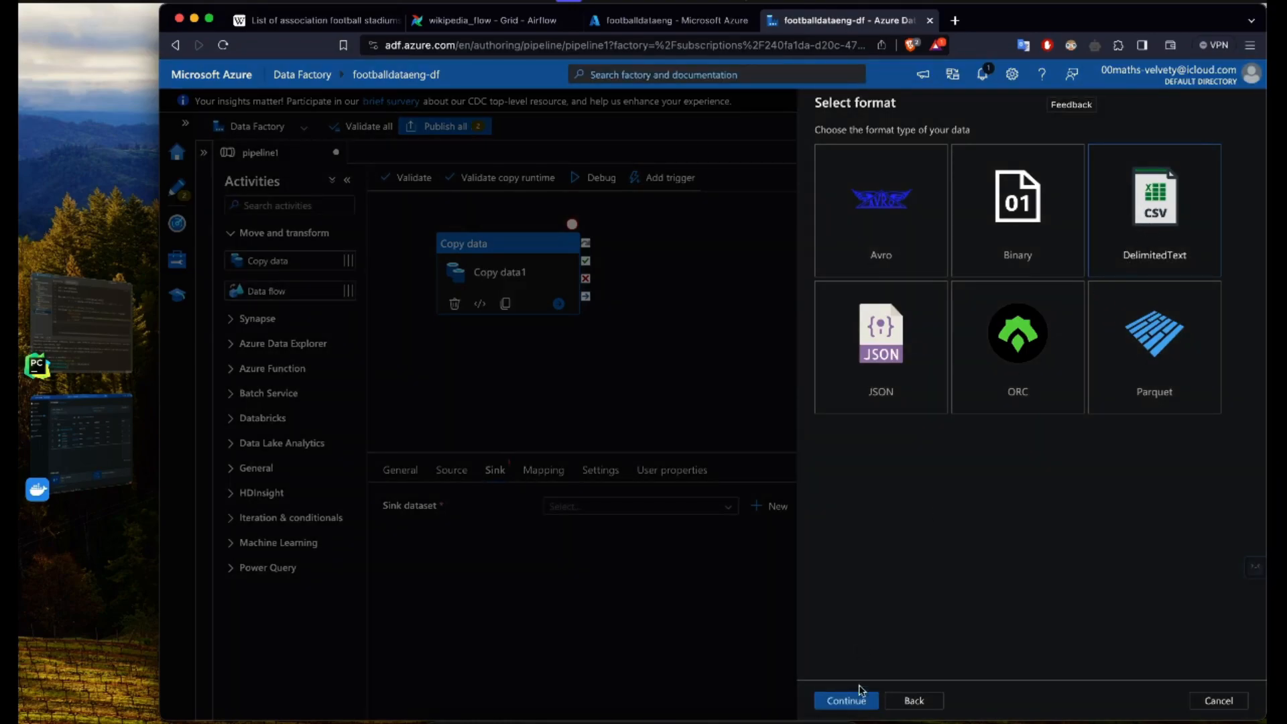
pyautogui.click(848, 702)
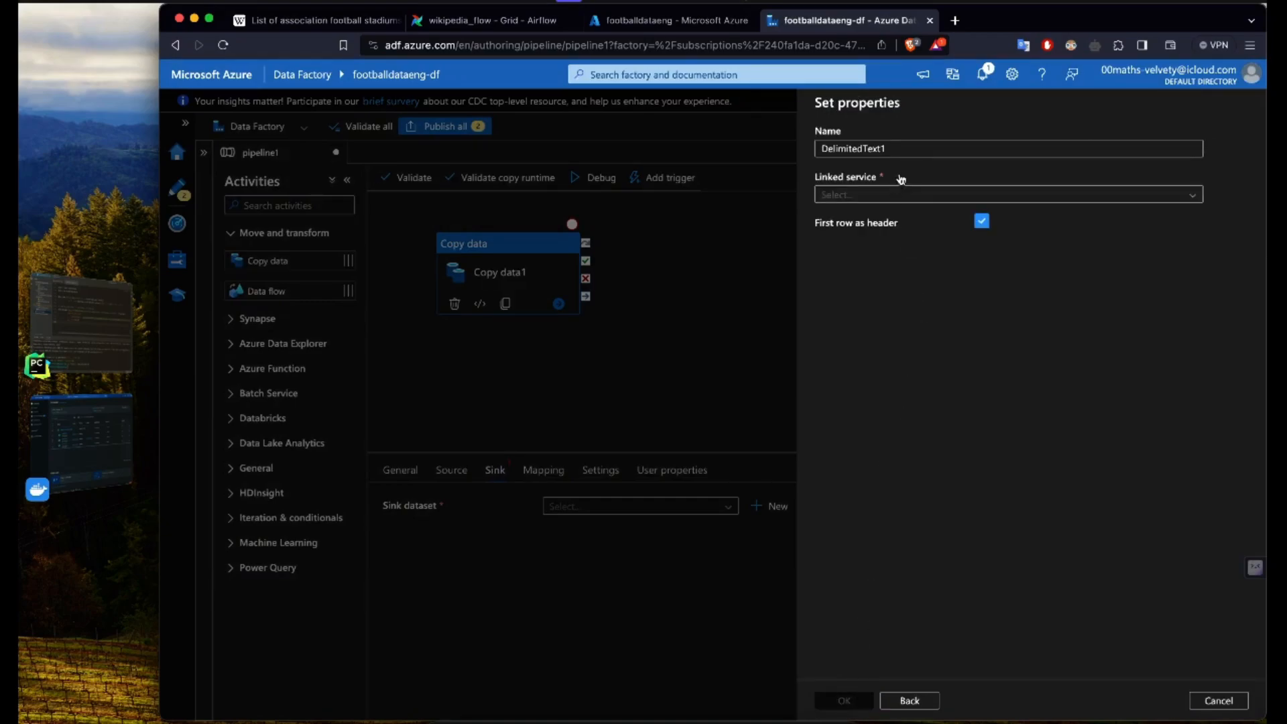
pyautogui.moveTo(896, 146); pyautogui.dragTo(815, 151)
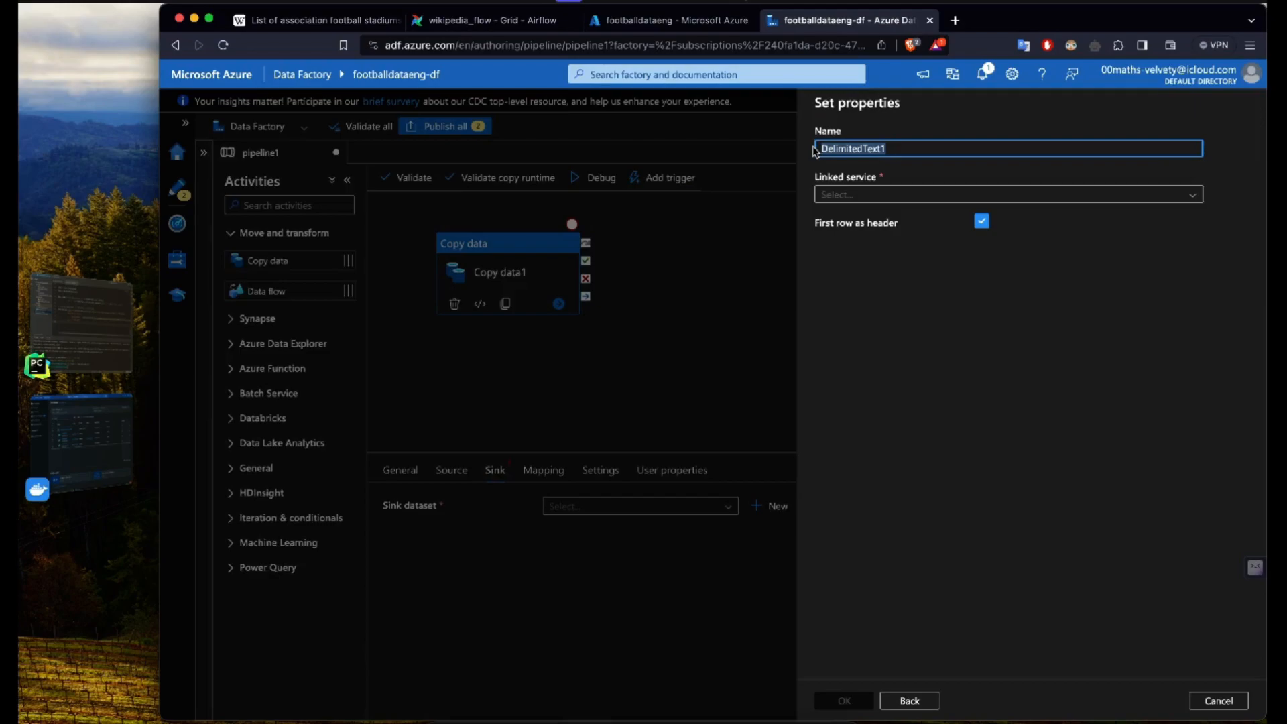
pyautogui.write('stadiums_cleaned')
pyautogui.click(923, 196)
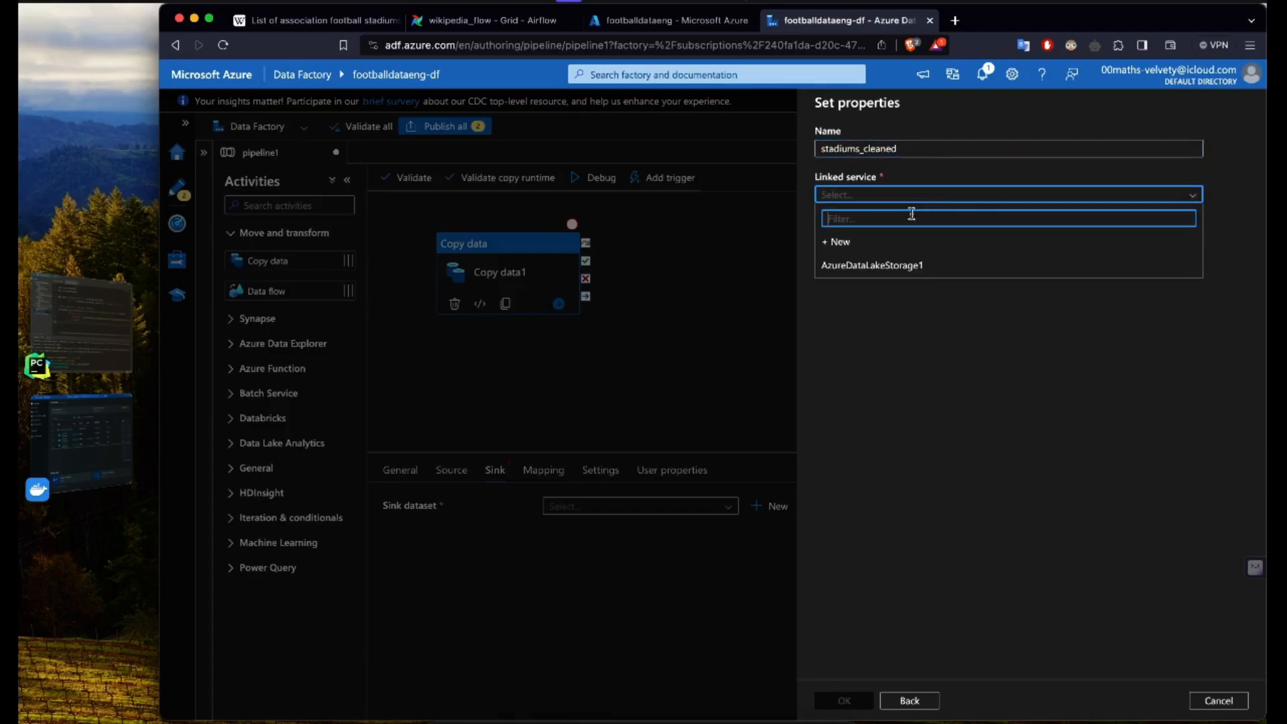
pyautogui.click(892, 263)
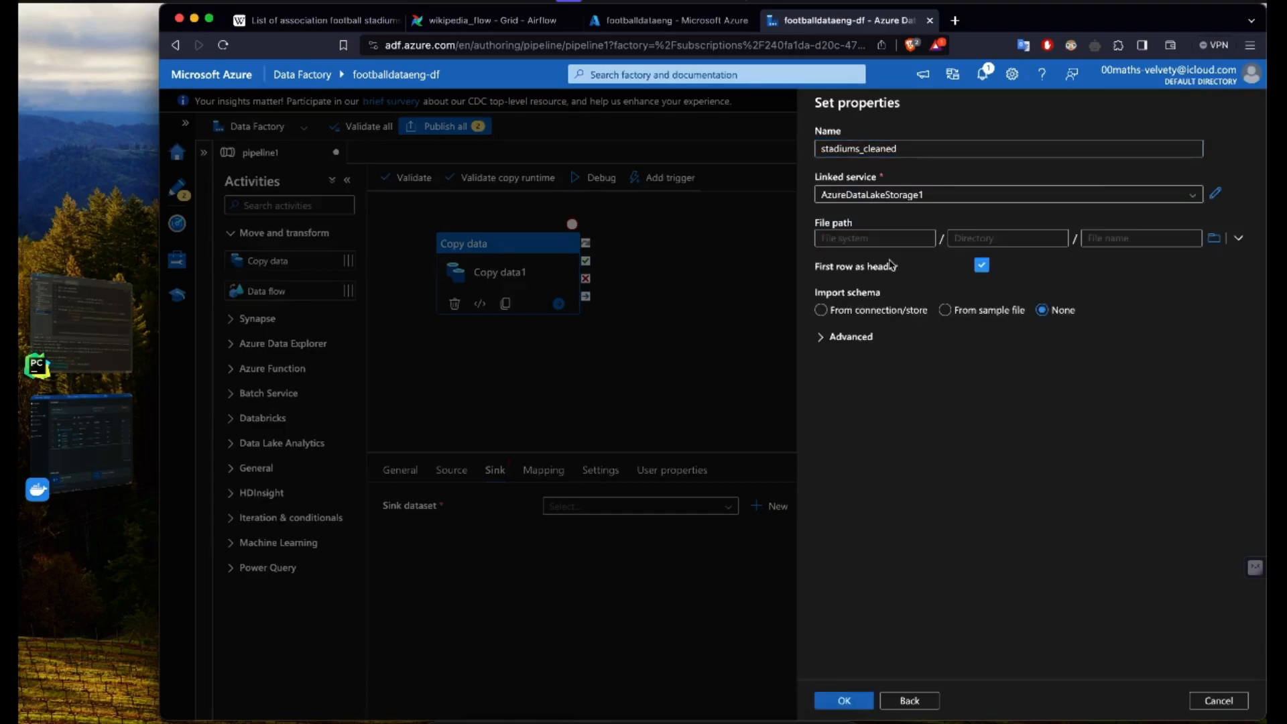
# Step: Browse the linked storage and set the sink dataset's file path to the ready folder in footballdataeng
pyautogui.click(1215, 240)
pyautogui.doubleClick(875, 181)
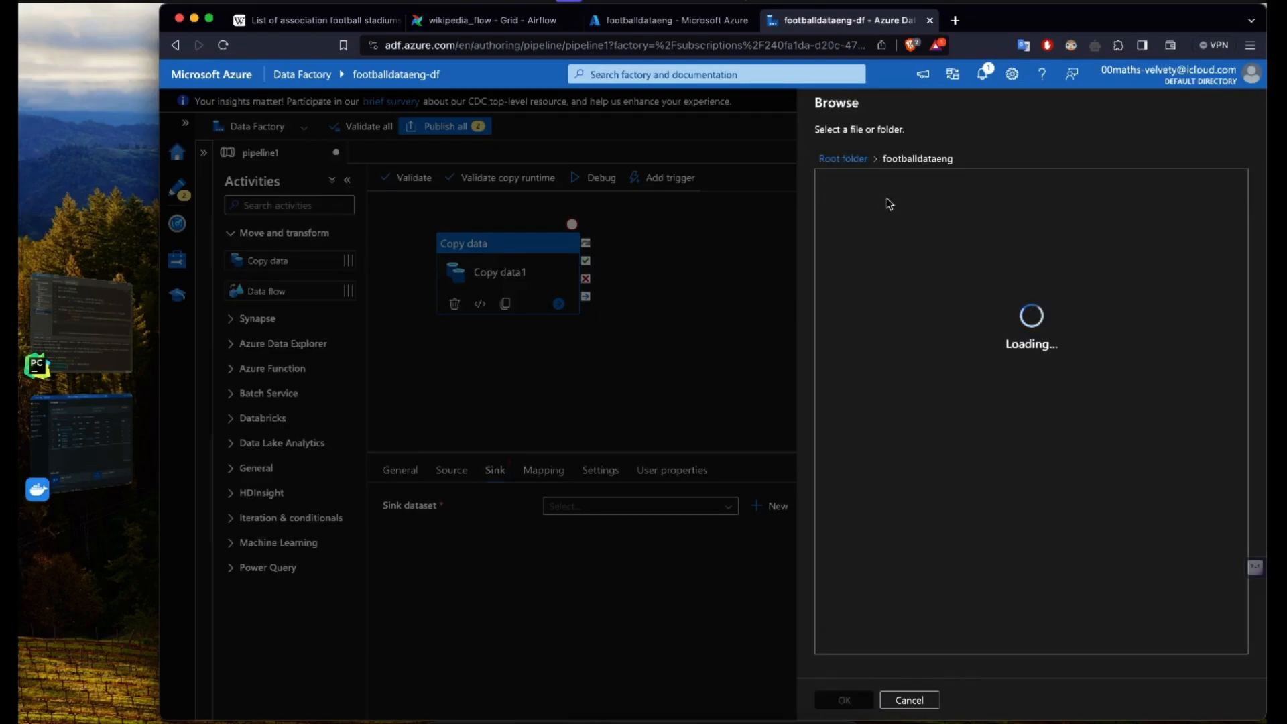
pyautogui.doubleClick(847, 212)
pyautogui.click(842, 699)
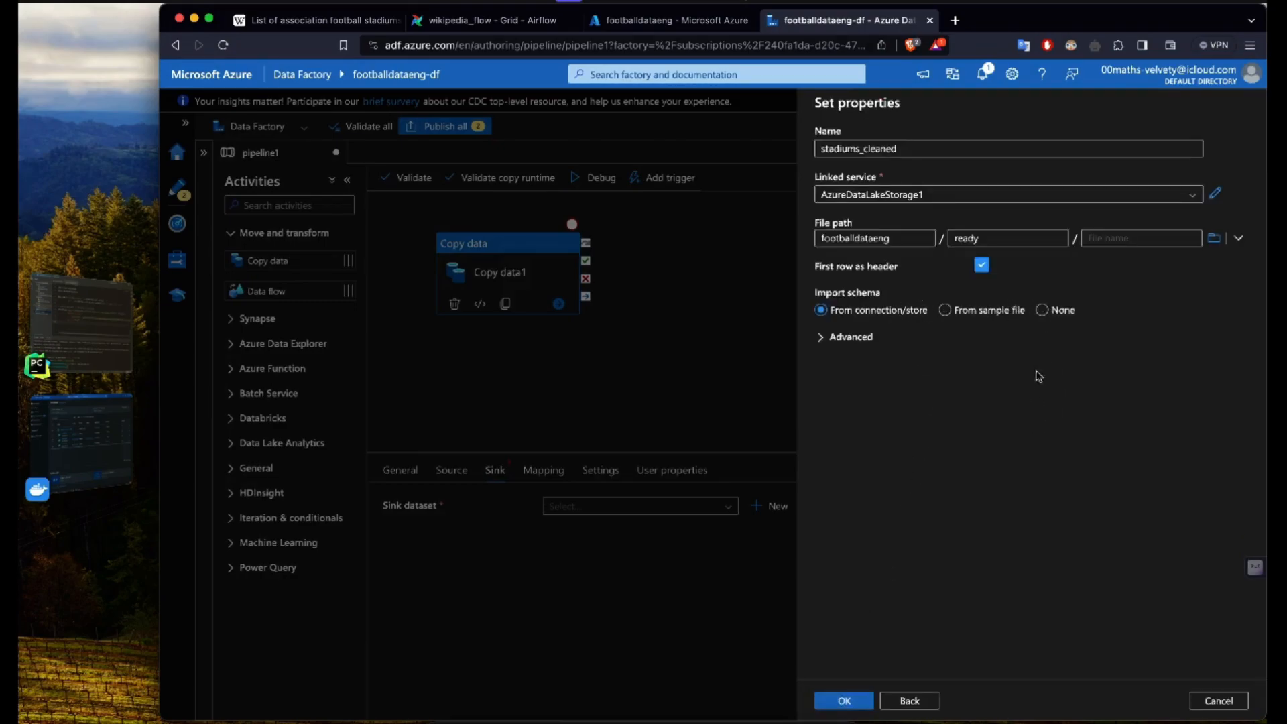
# Step: Set the sink file name to stadiums_cleaned.csv, set schema import to None and create the dataset
pyautogui.click(1043, 310)
pyautogui.click(1119, 240)
pyautogui.write('stadiums_cleaned.csv')
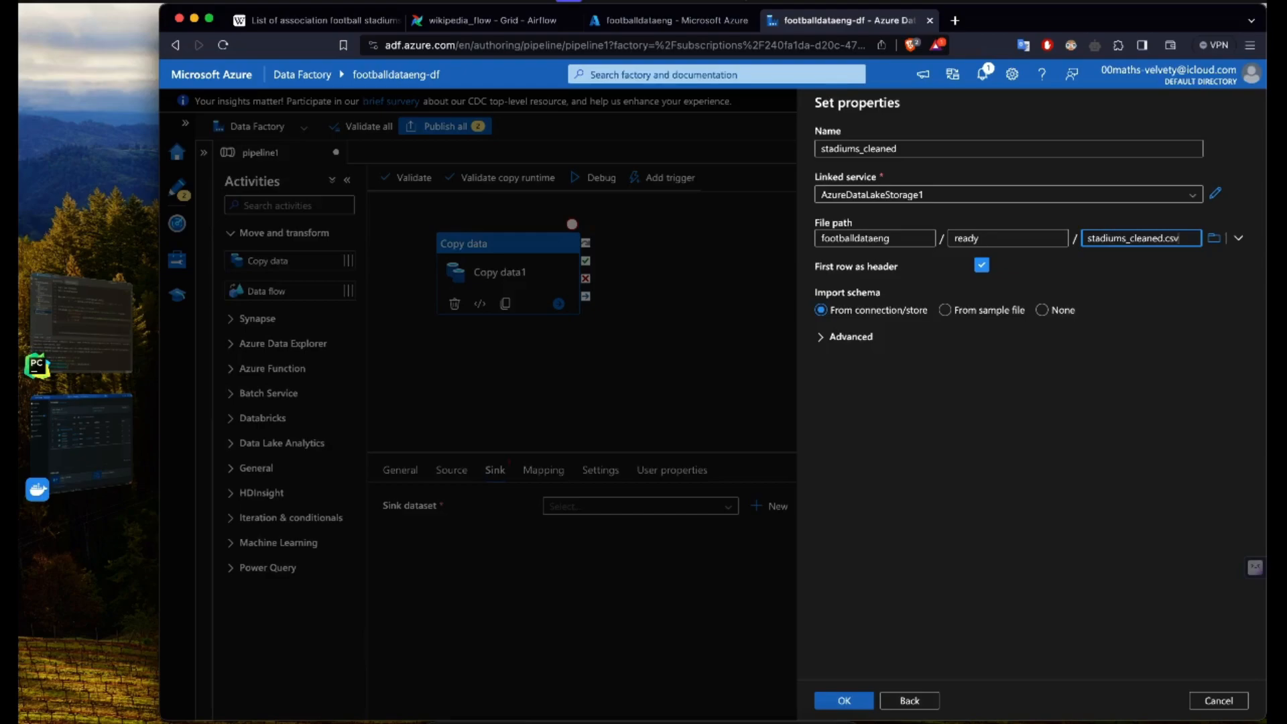
pyautogui.click(1044, 311)
pyautogui.click(1045, 314)
pyautogui.click(1043, 311)
pyautogui.click(846, 702)
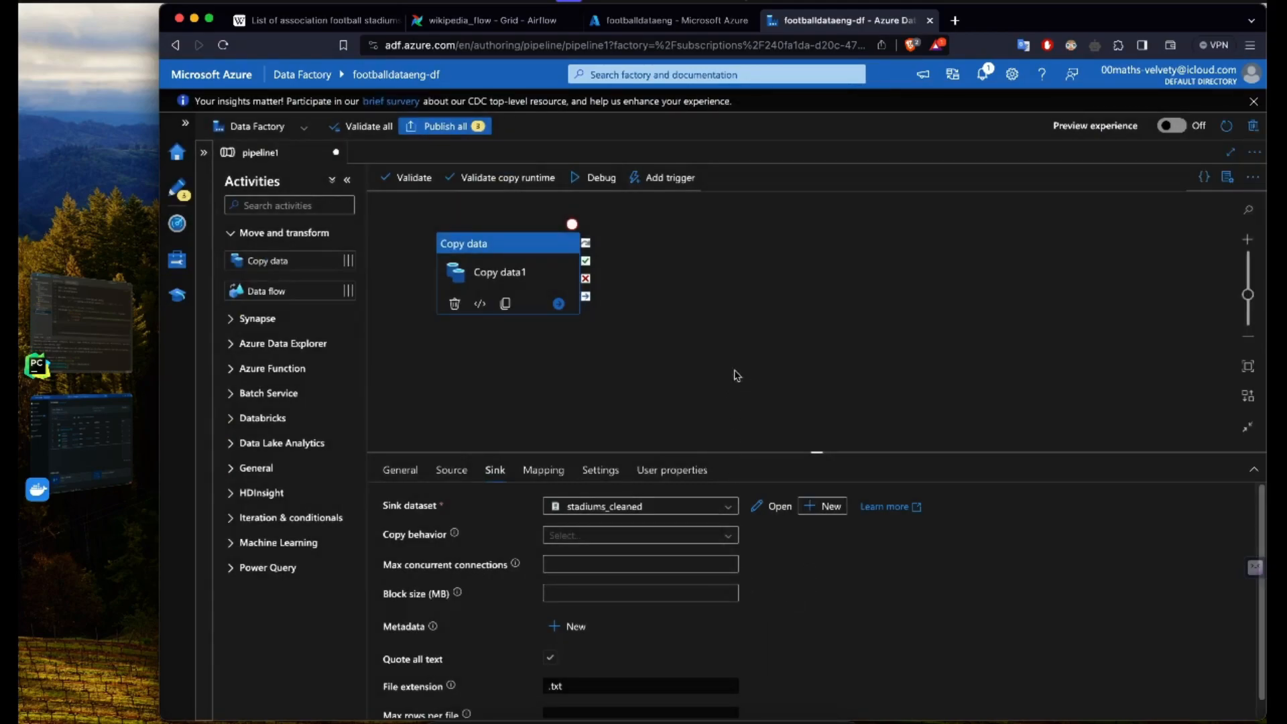
# Step: Validate pipeline1 with its Copy data1 activity, read the validation output and close it
pyautogui.click(715, 363)
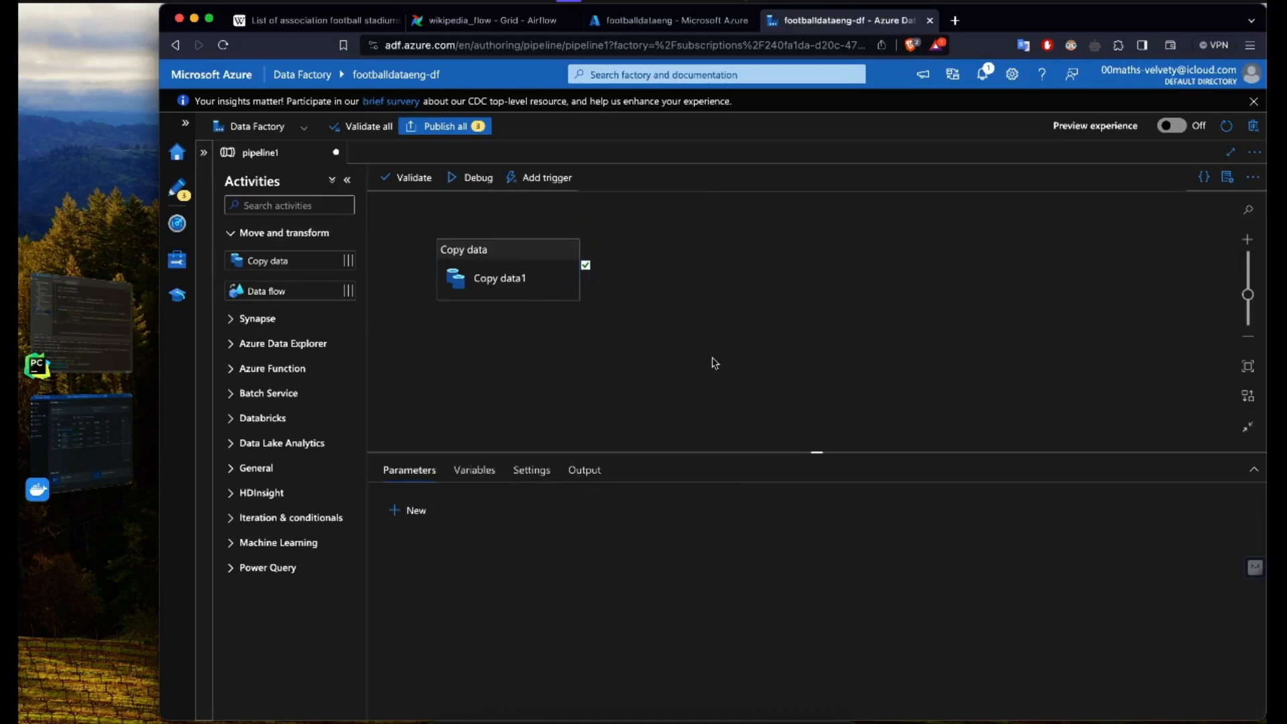
pyautogui.click(541, 285)
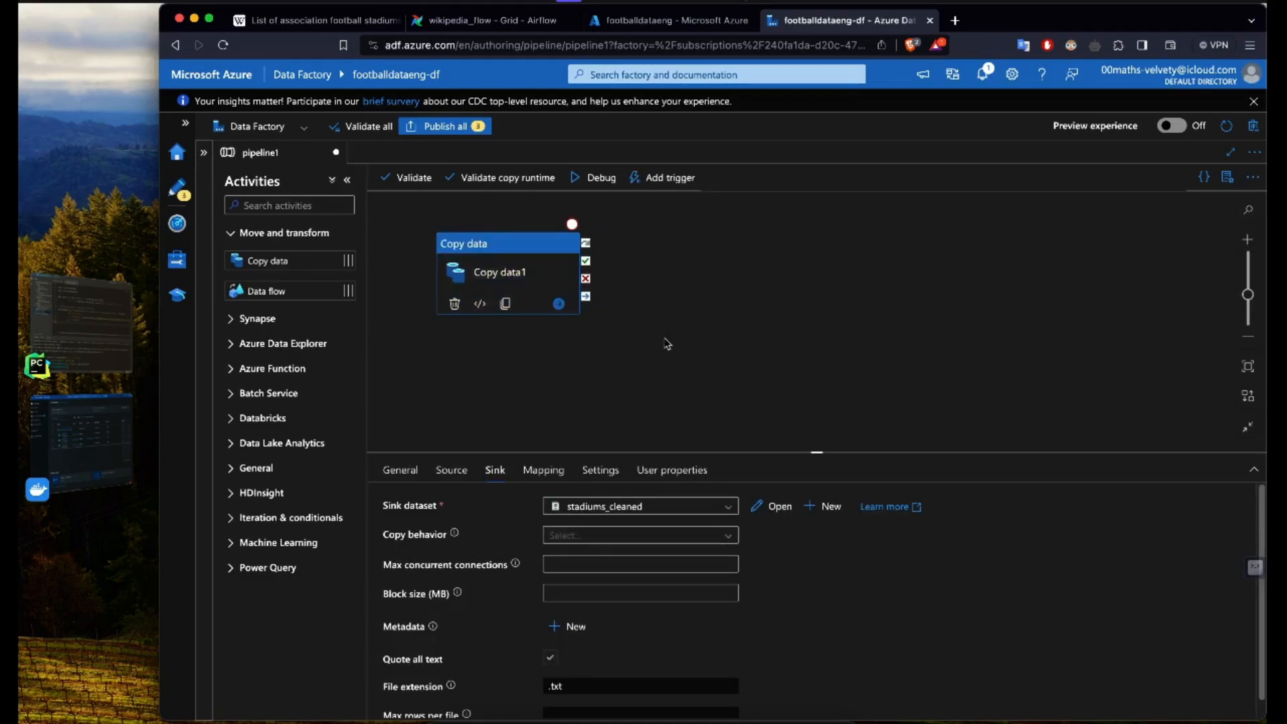
pyautogui.click(410, 177)
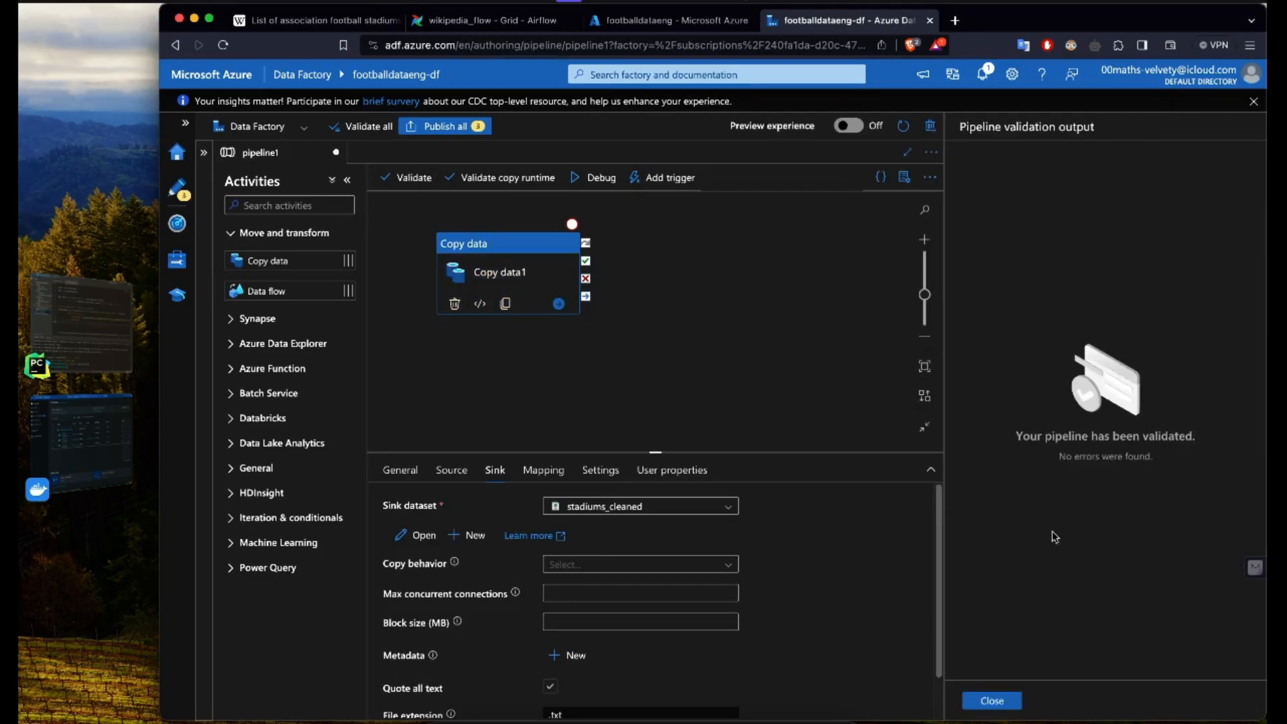
pyautogui.moveTo(1026, 437); pyautogui.dragTo(1181, 441)
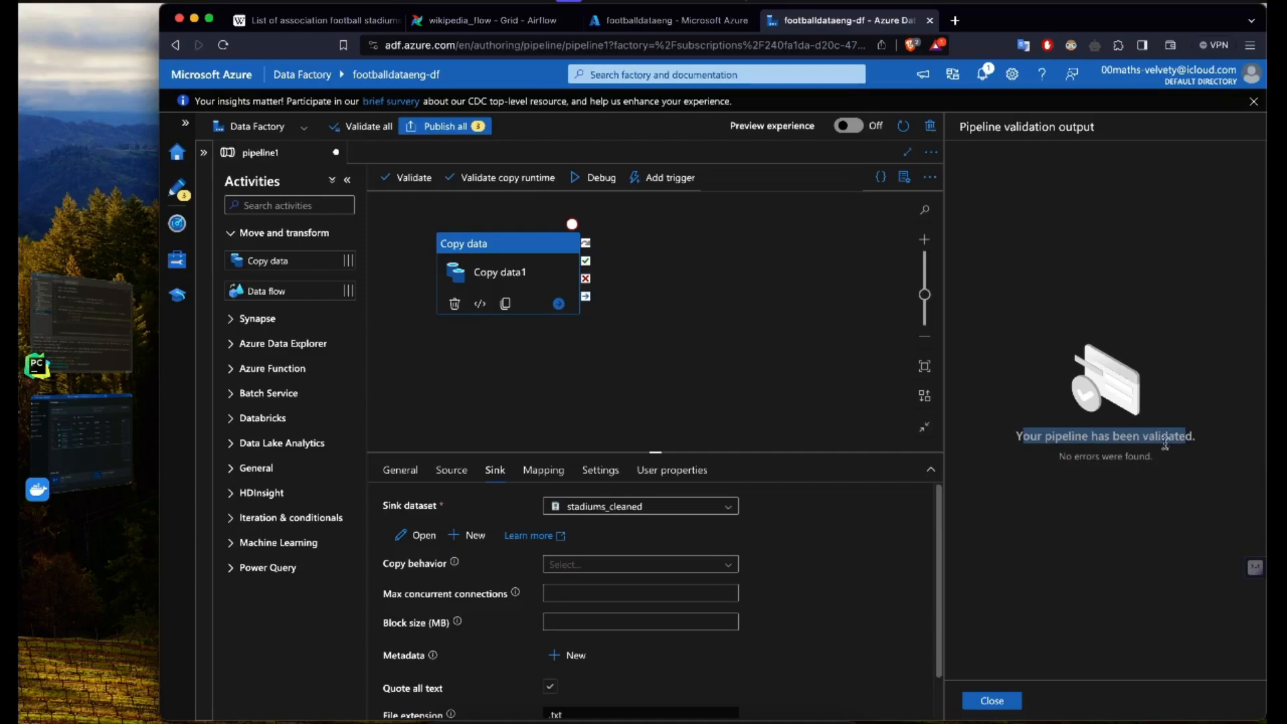
pyautogui.click(1041, 453)
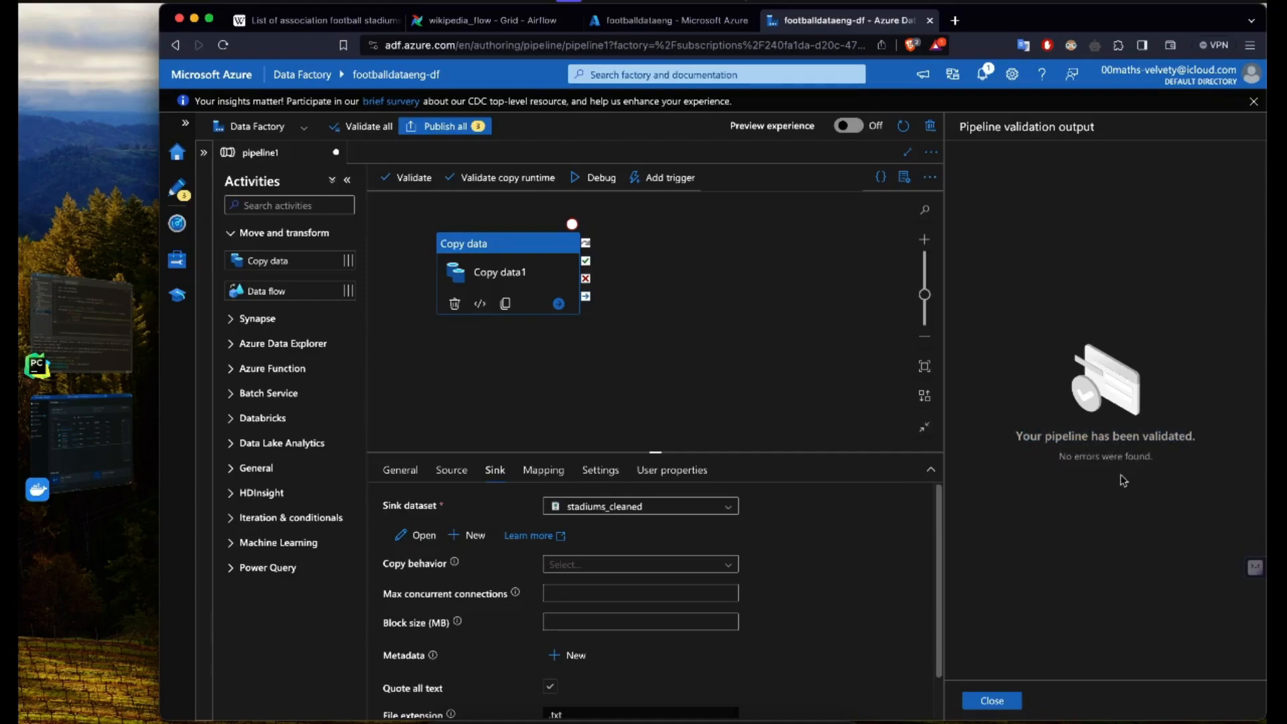
pyautogui.click(992, 701)
# Step: Run pipeline1 in debug mode and refresh the run's status in its output
pyautogui.click(724, 402)
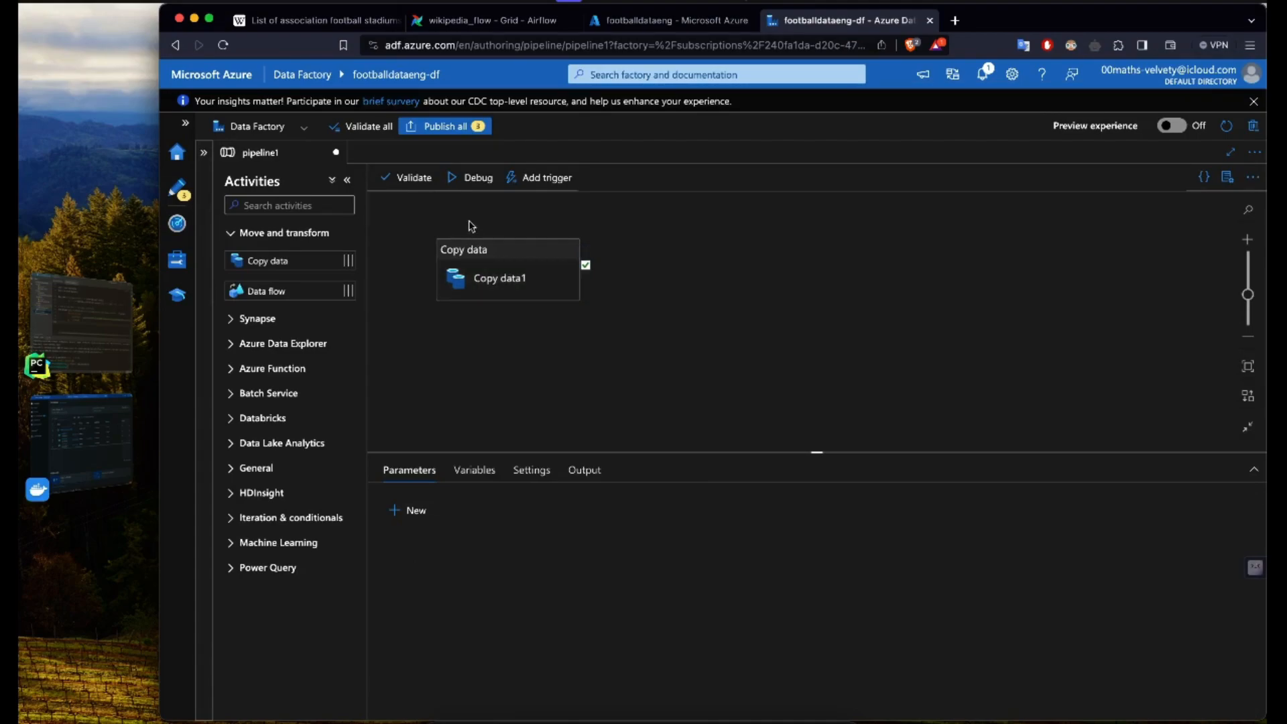
pyautogui.click(458, 178)
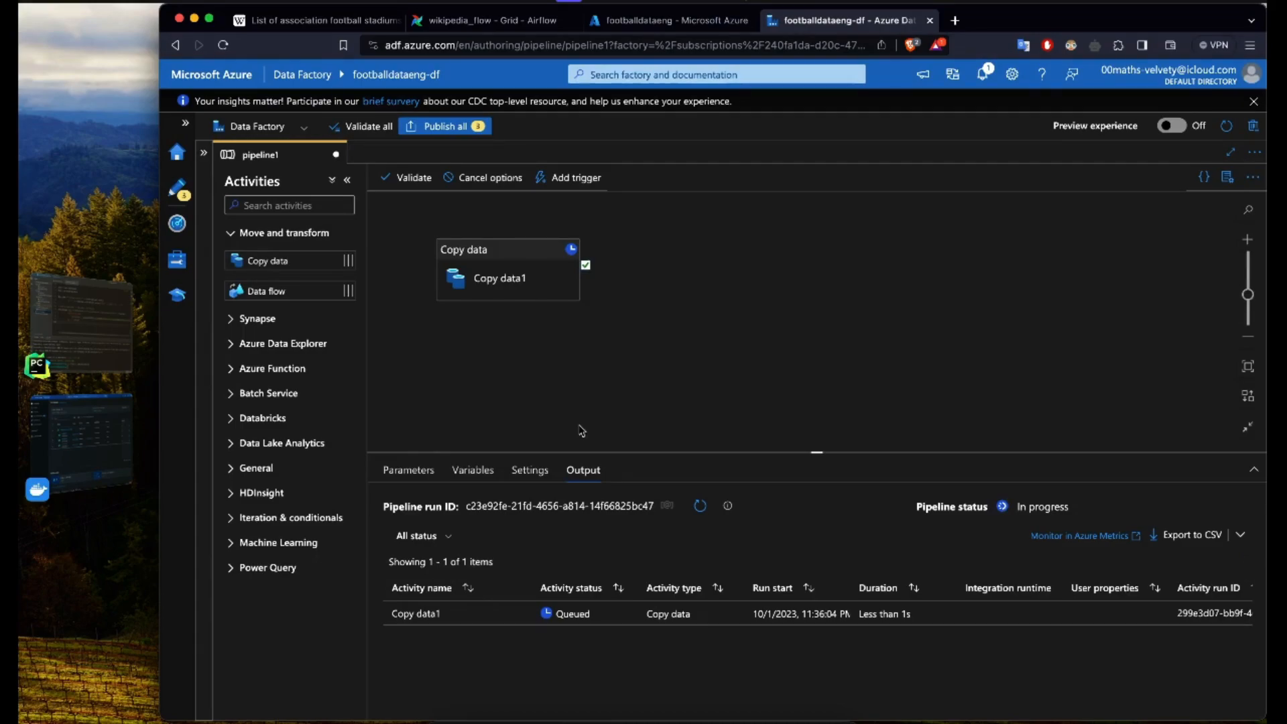
pyautogui.click(700, 506)
pyautogui.click(700, 506)
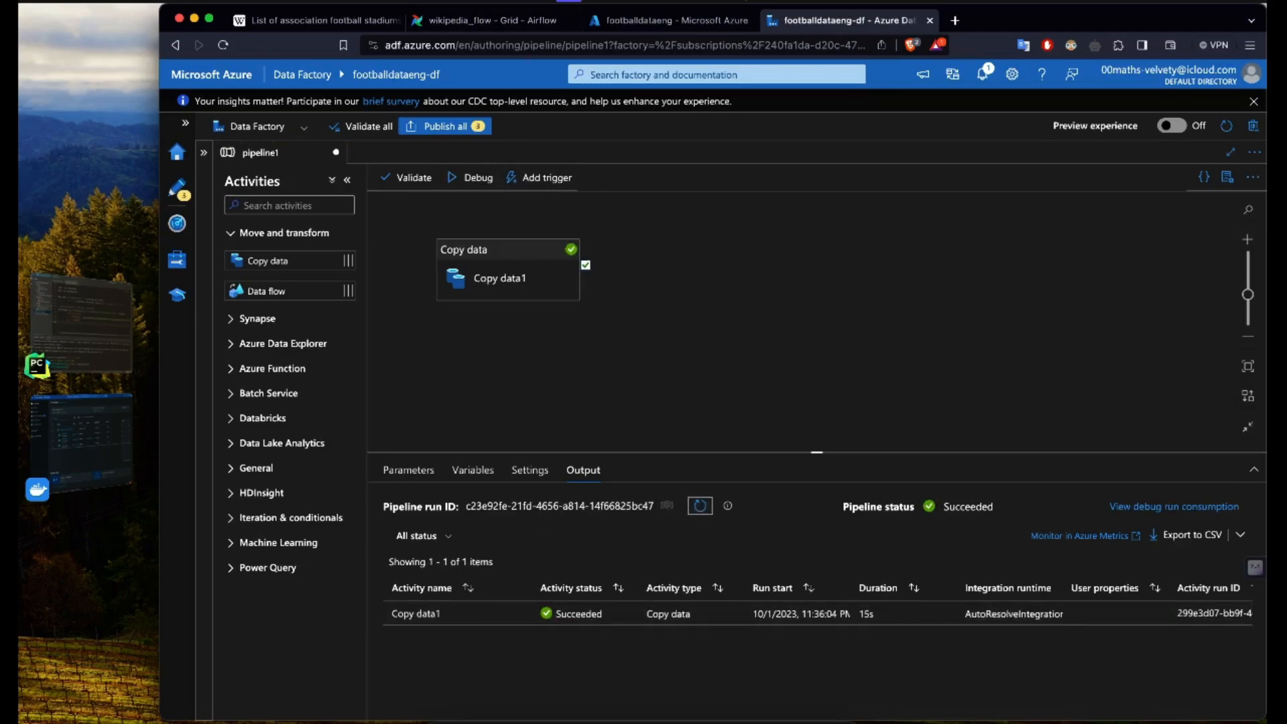
# Step: Switch to the footballdataeng container in the Azure portal and check the ready folder for the copied CSV
pyautogui.click(653, 20)
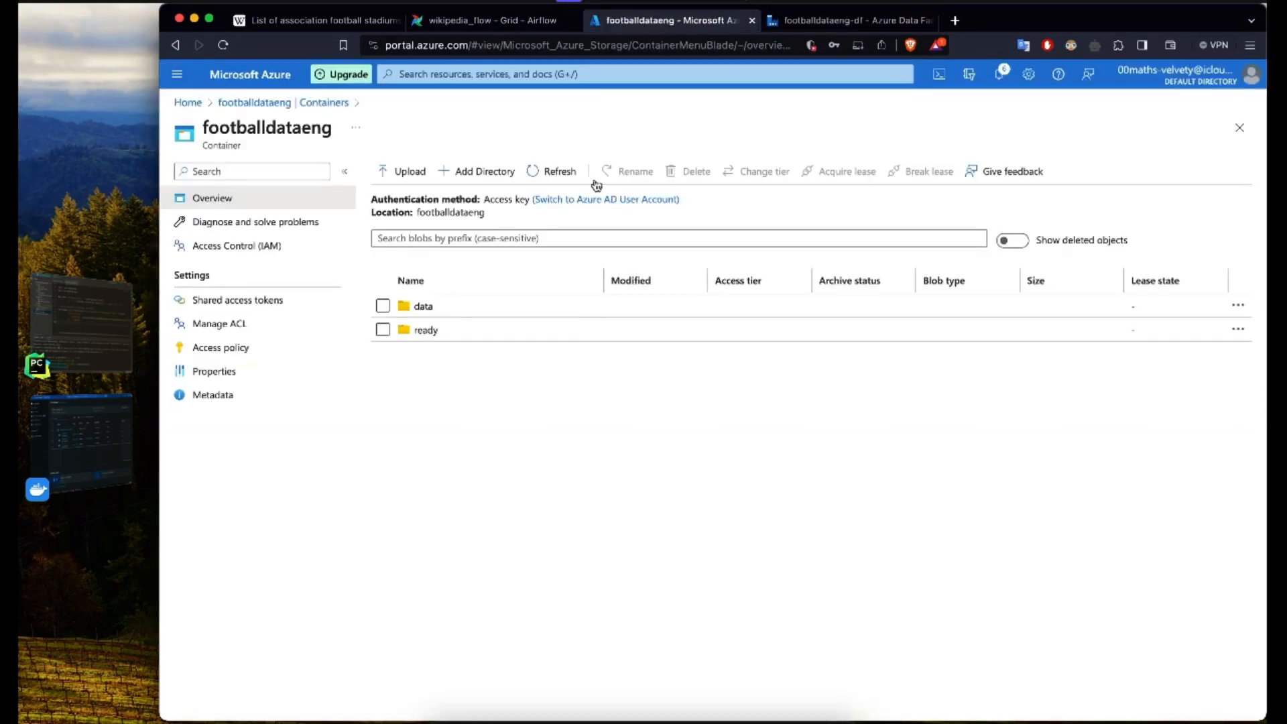
pyautogui.click(426, 330)
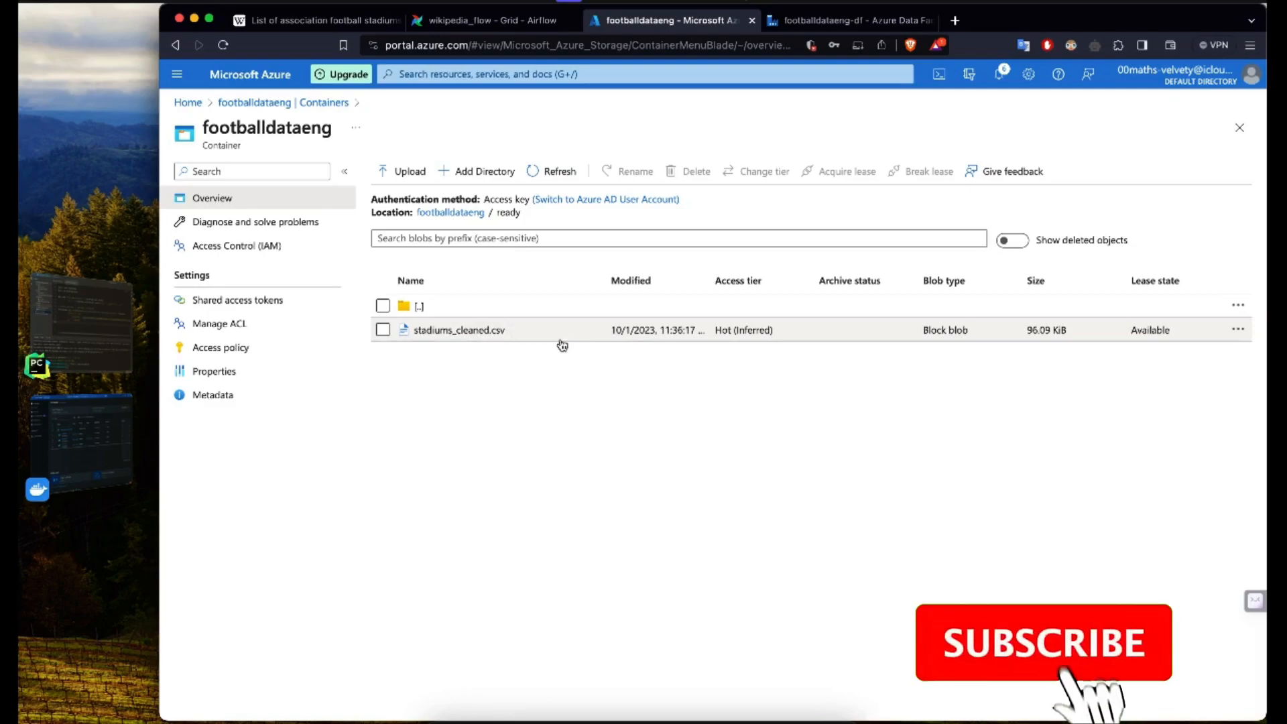
# Step: Return to Data Factory and publish all pending changes: pipeline1 and its two new datasets
pyautogui.click(849, 20)
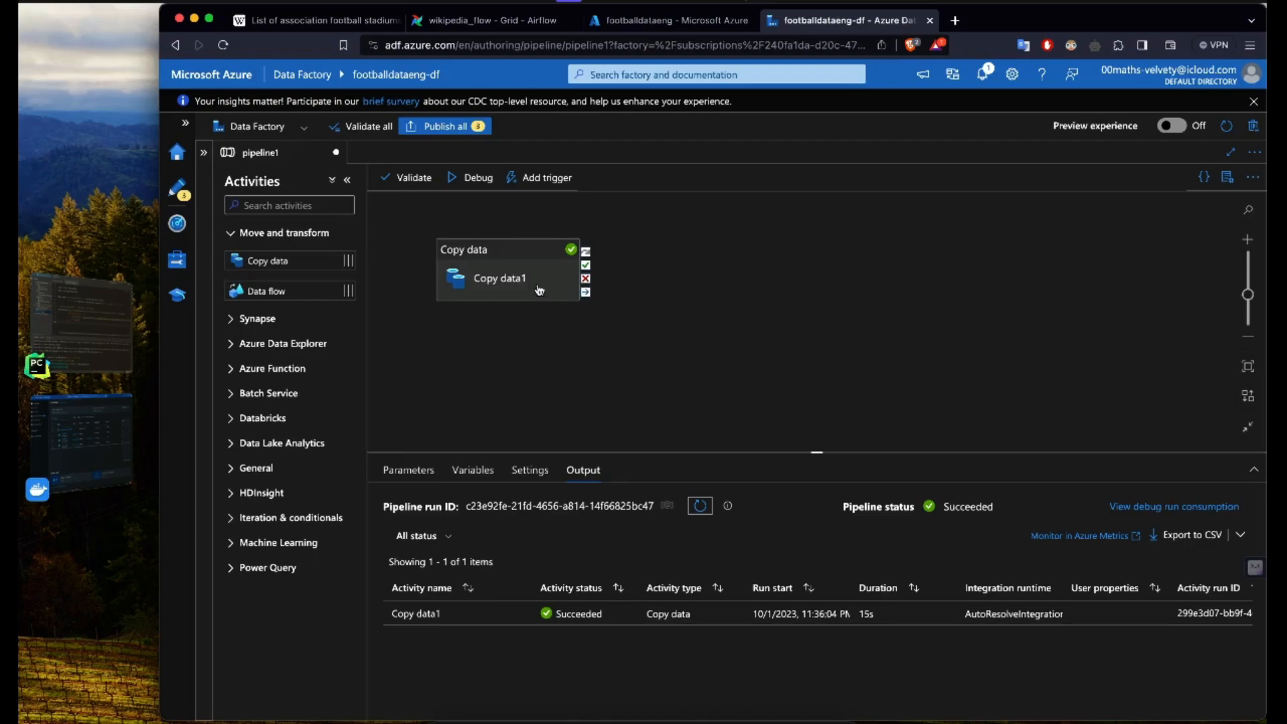
pyautogui.click(543, 333)
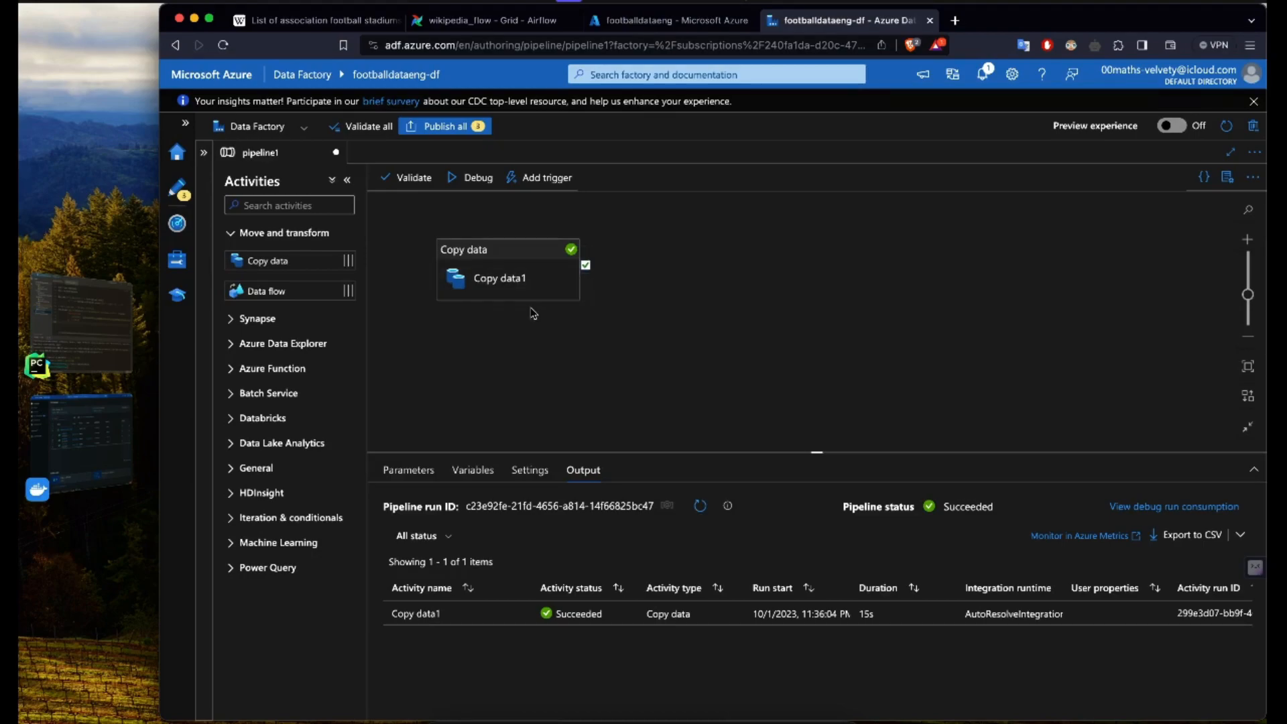
pyautogui.click(447, 127)
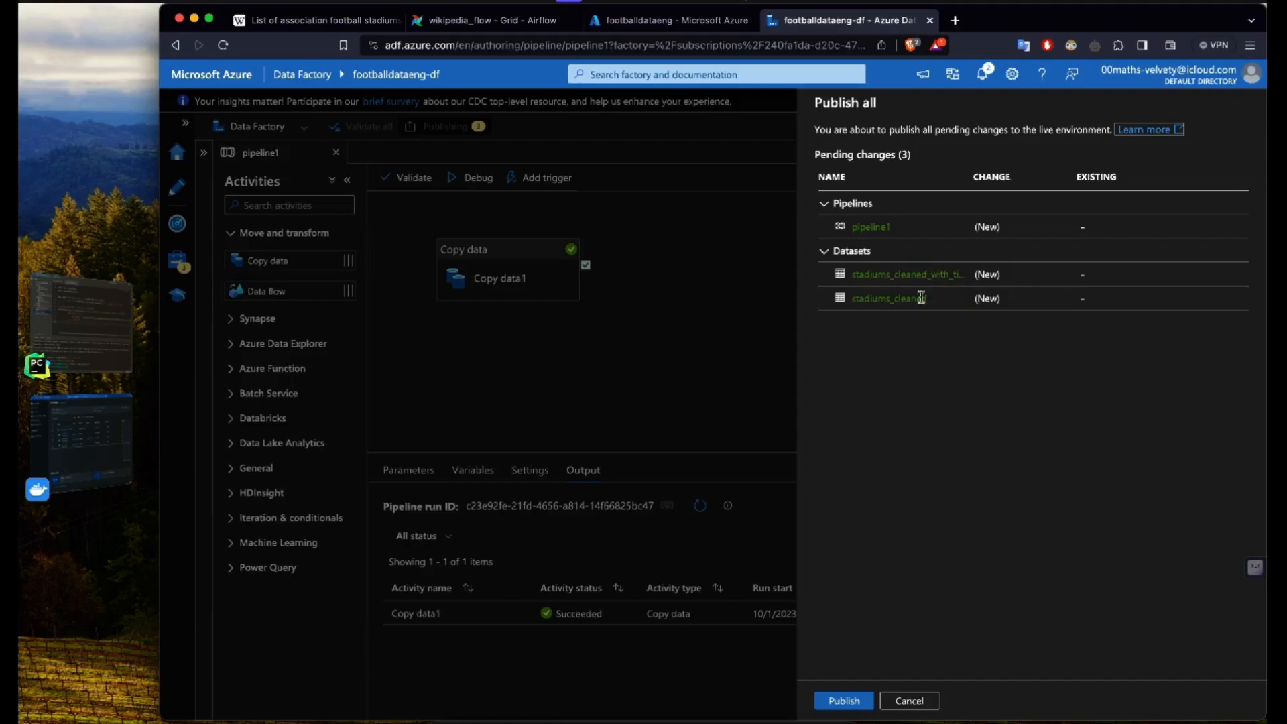
pyautogui.click(838, 700)
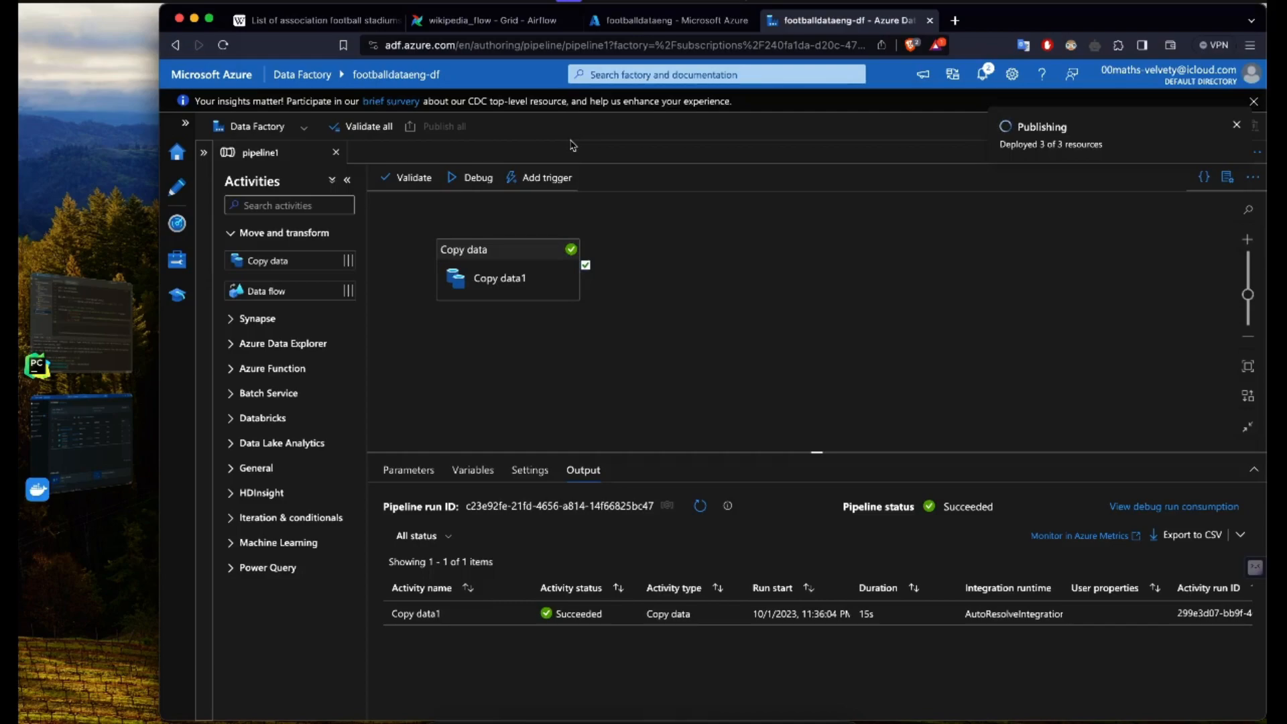
# Step: Switch to Airflow and check the task graphs of the two latest wikipedia_flow runs
pyautogui.click(535, 19)
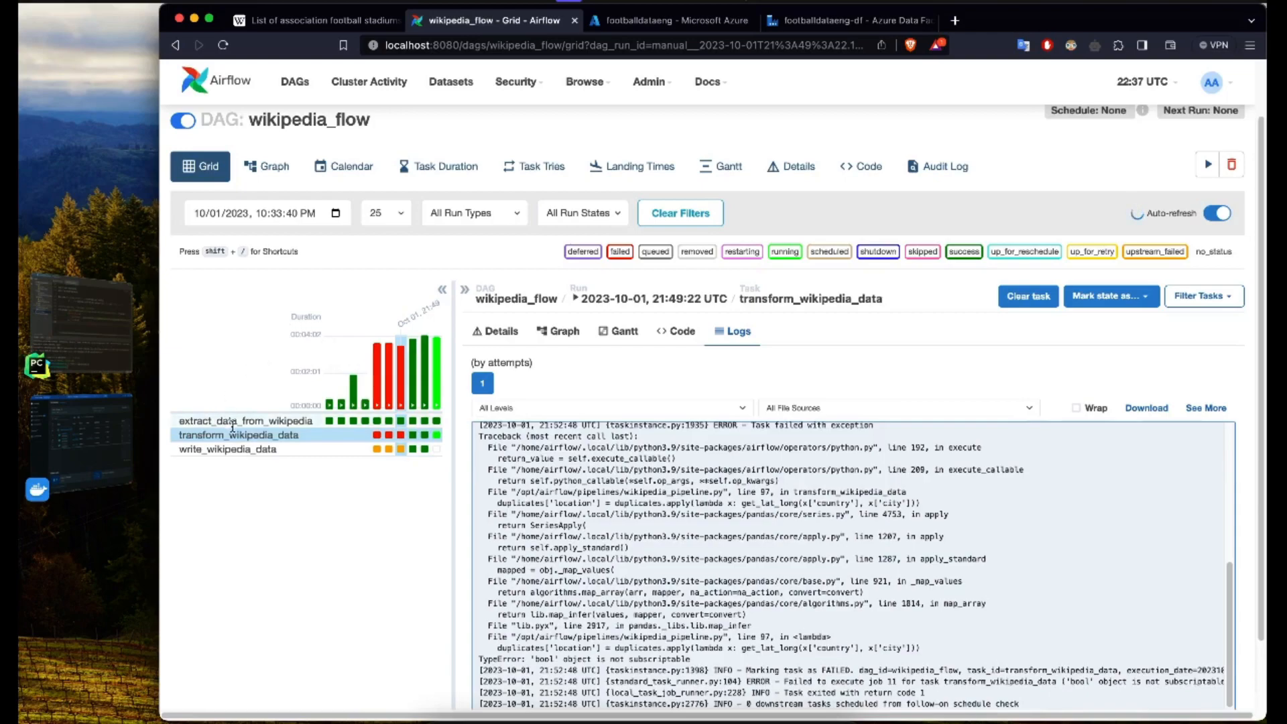
pyautogui.click(425, 345)
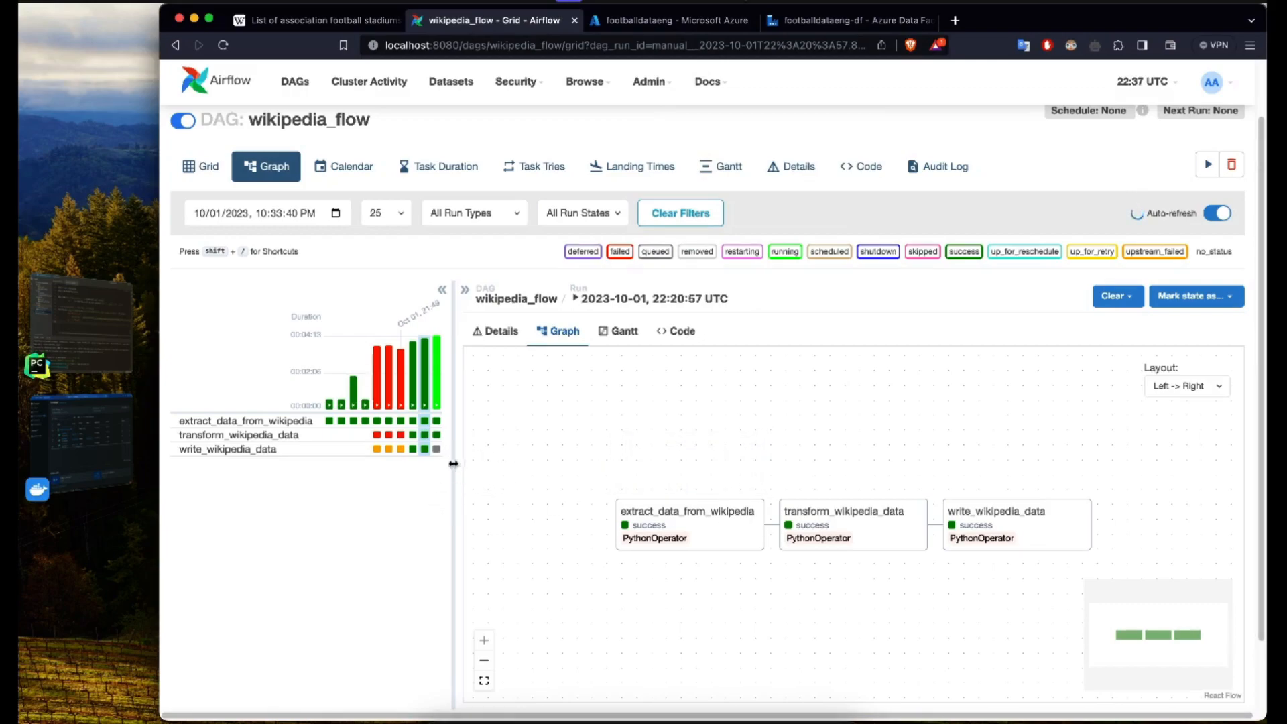
pyautogui.click(438, 399)
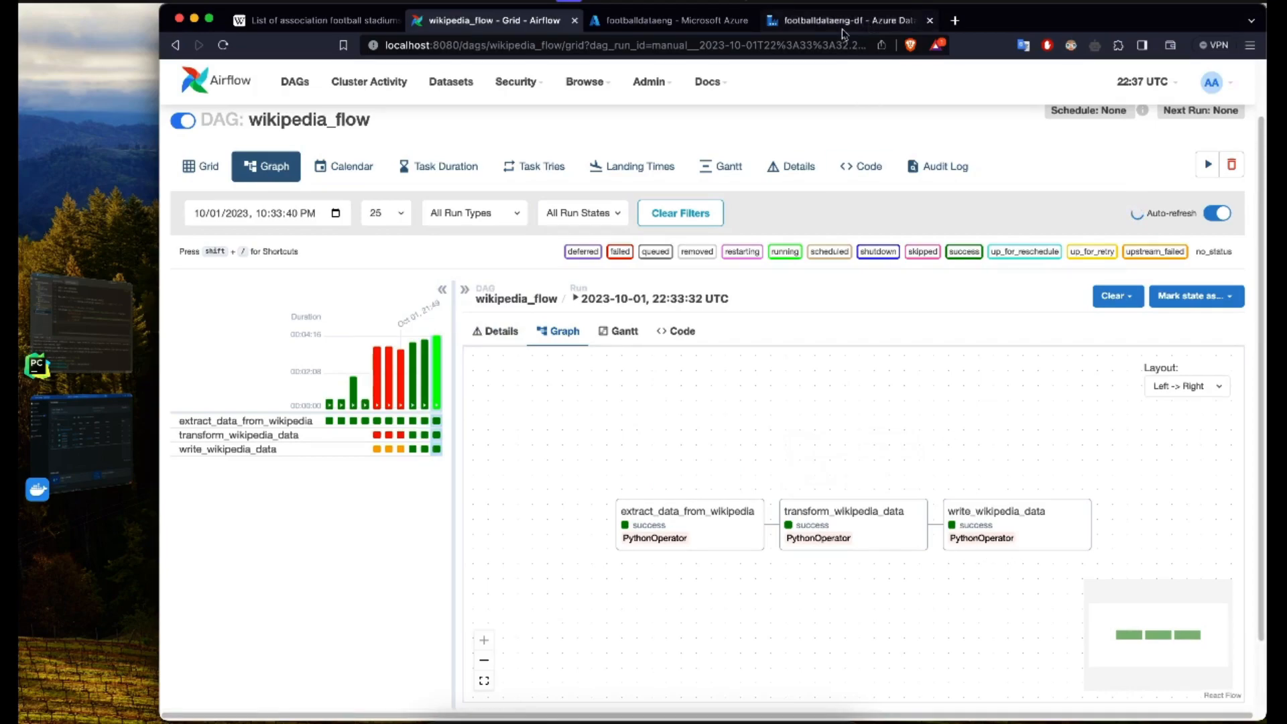
# Step: Check the data folder of the footballdataeng container for the newly generated stadium CSV, then go back to the container root
pyautogui.click(681, 21)
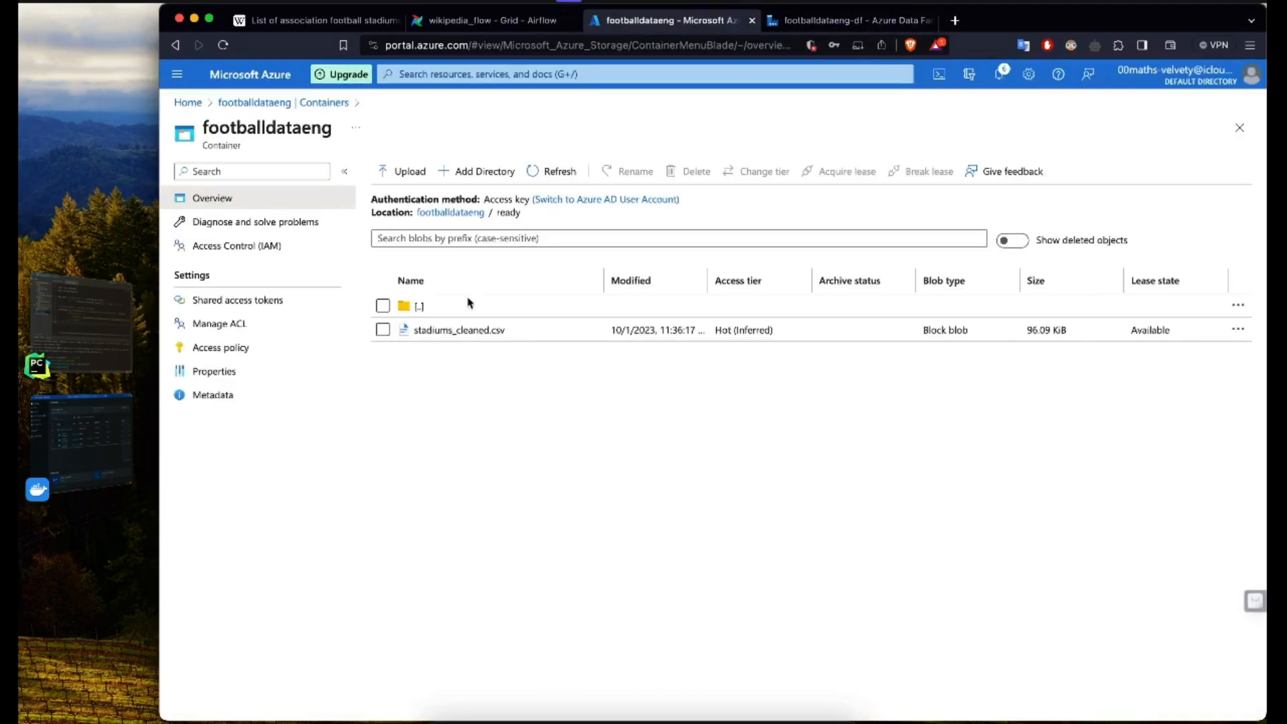
pyautogui.click(419, 306)
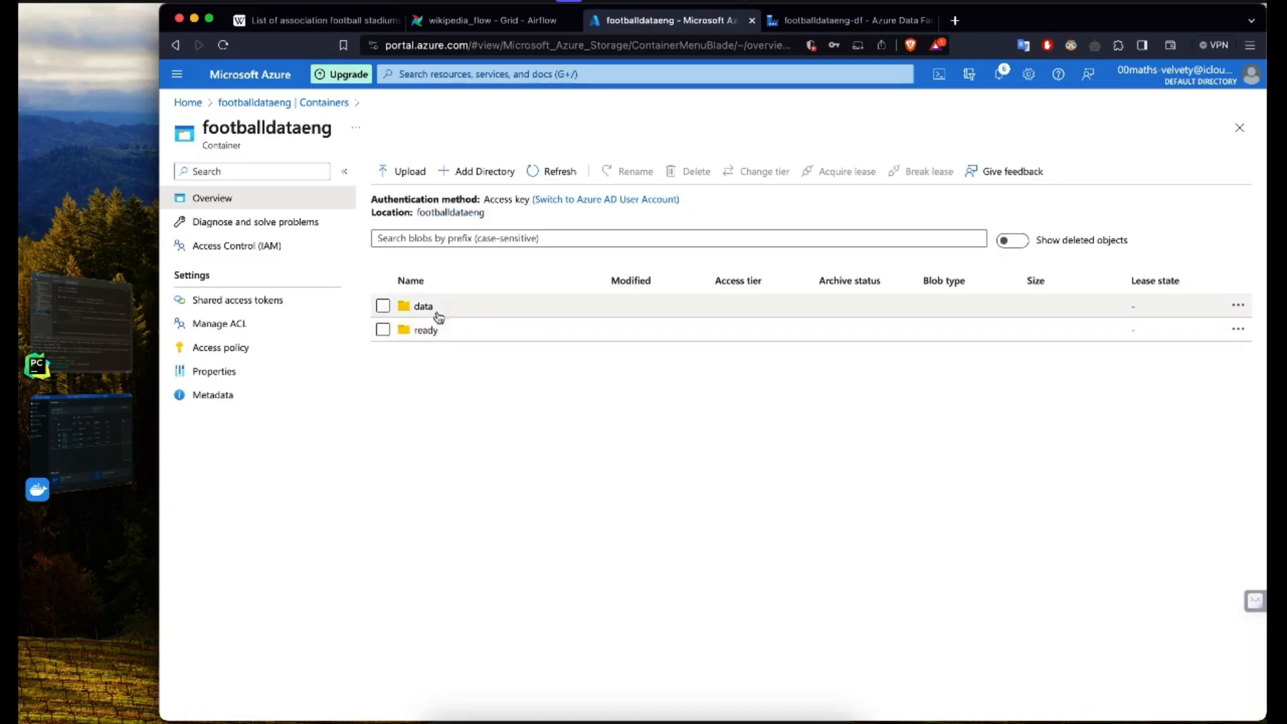
pyautogui.click(432, 310)
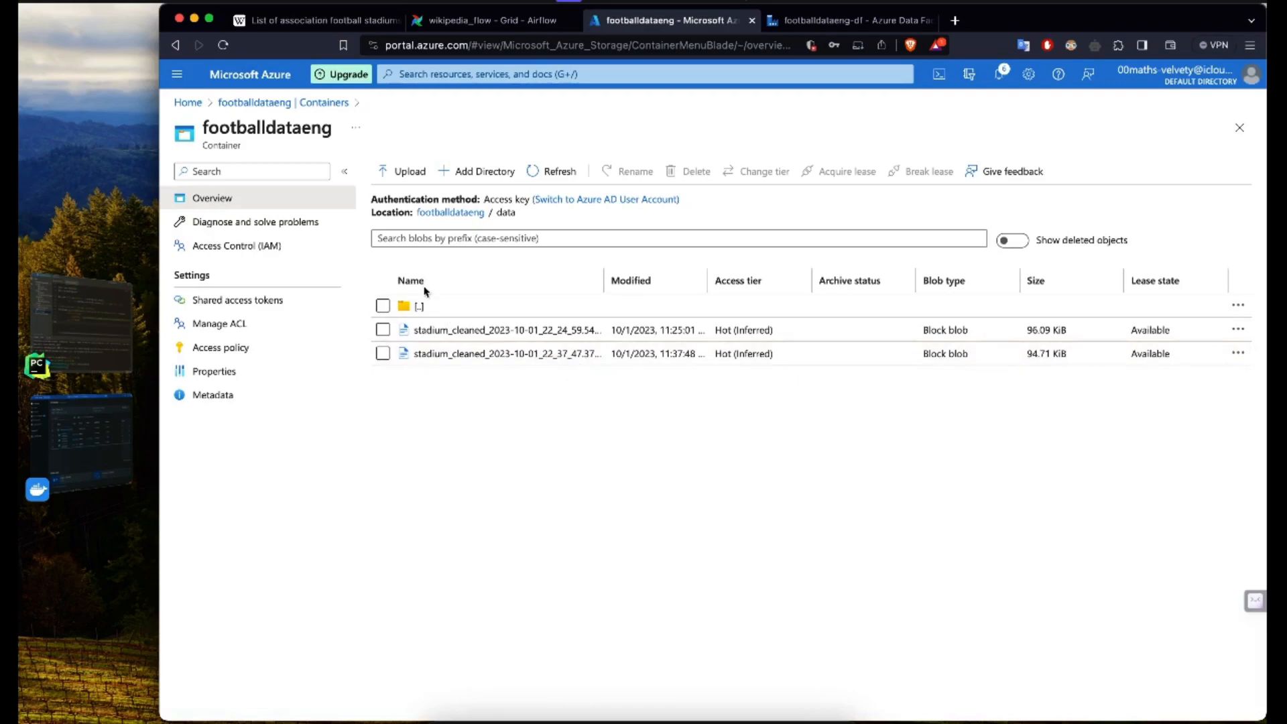
pyautogui.click(420, 308)
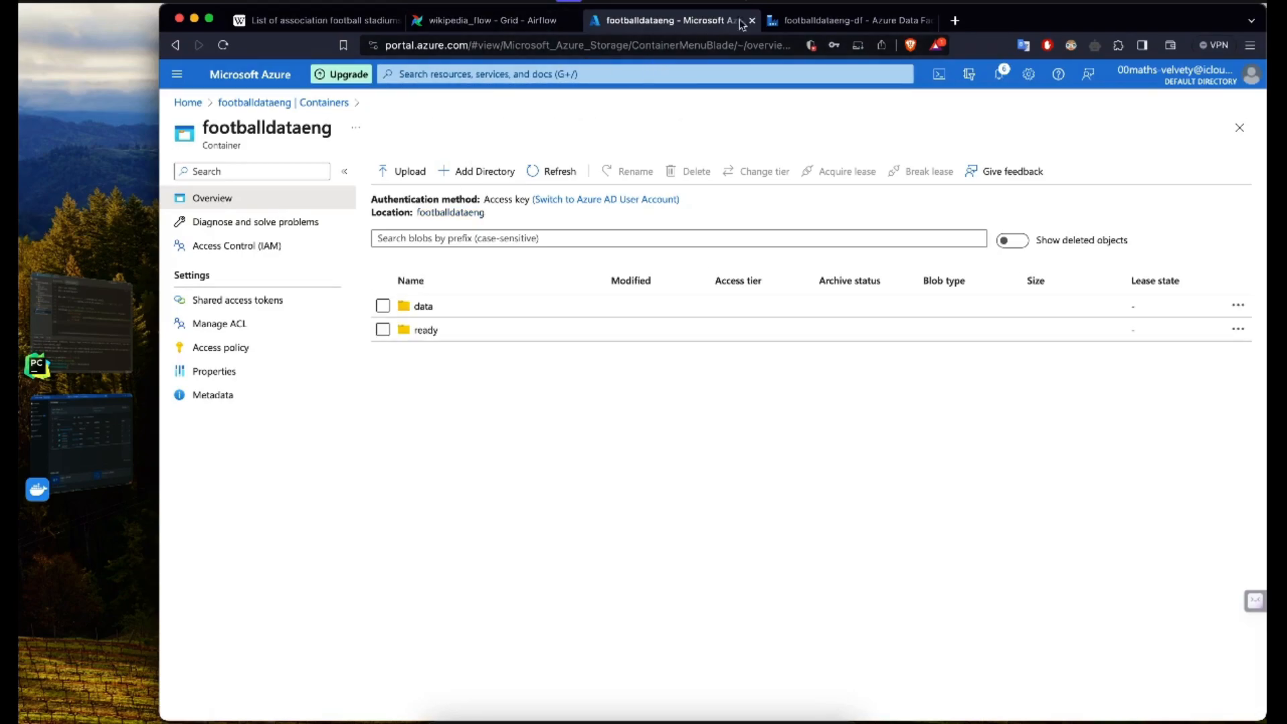
# Step: In Data Factory, point Copy data1's source dataset to footballdataeng/data/stadium_cleaned_2023-10-01_22_37_47.376621.csv
pyautogui.click(815, 22)
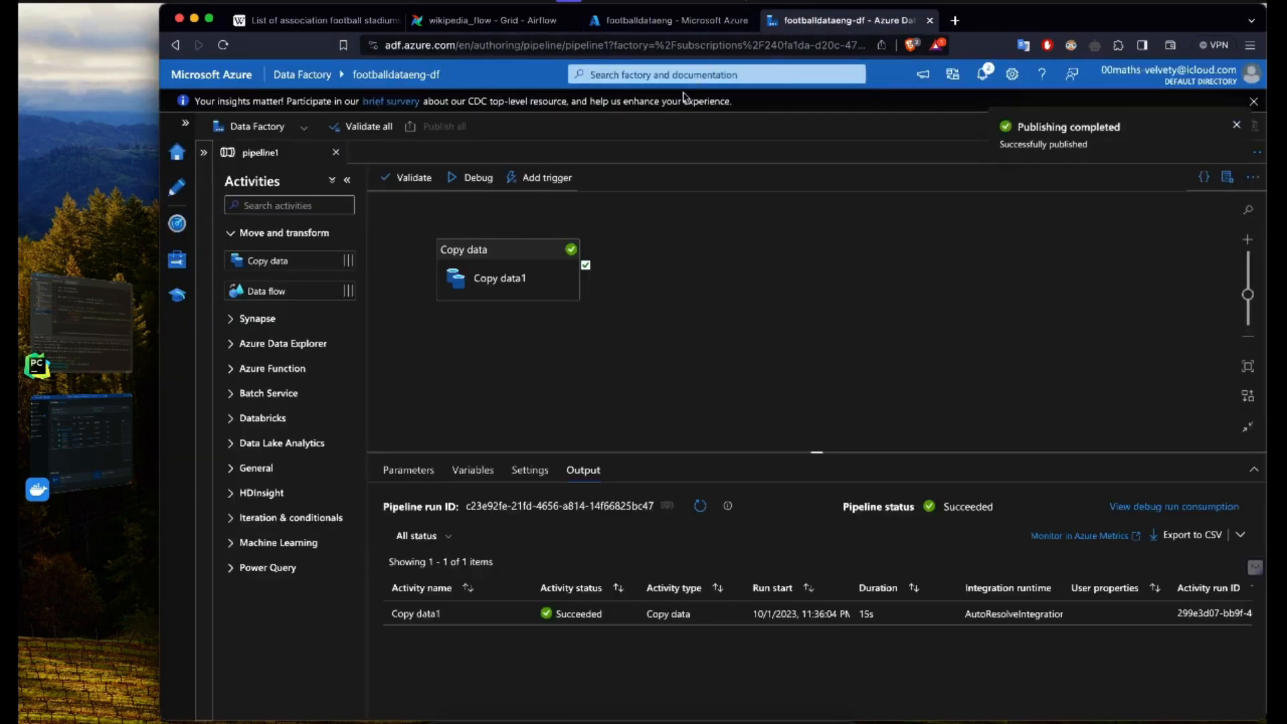
pyautogui.click(511, 277)
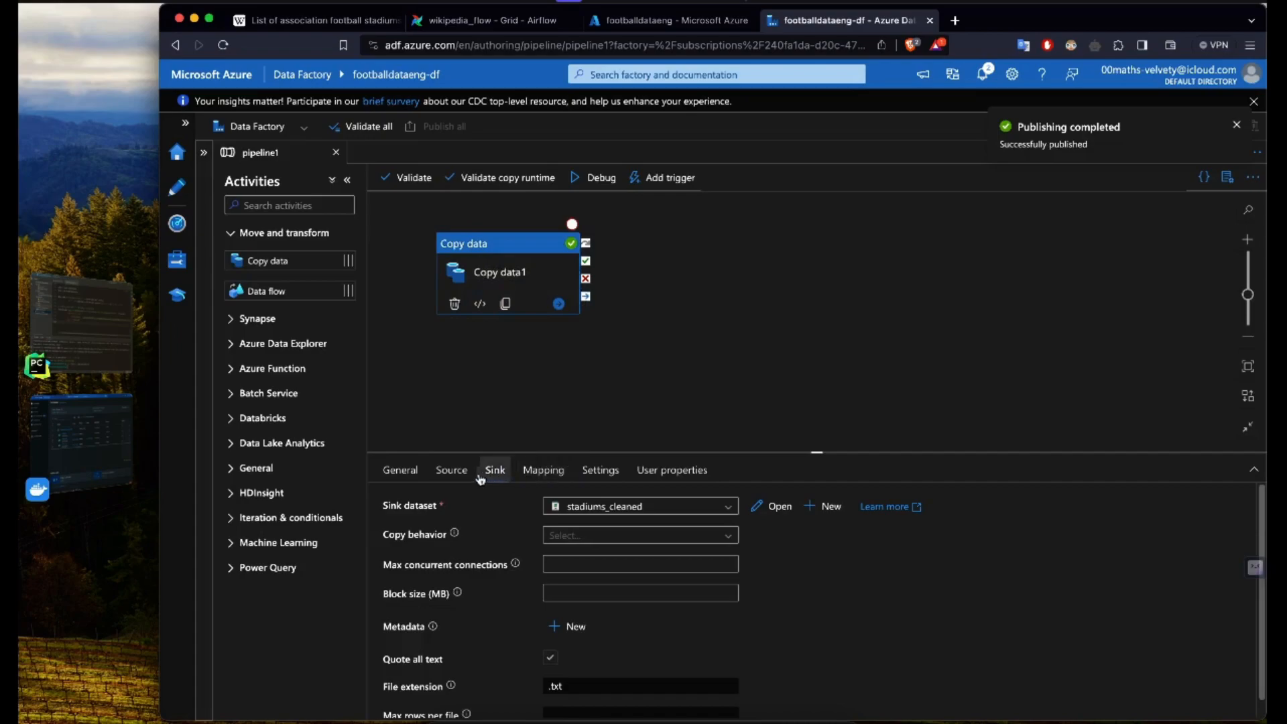
pyautogui.click(458, 474)
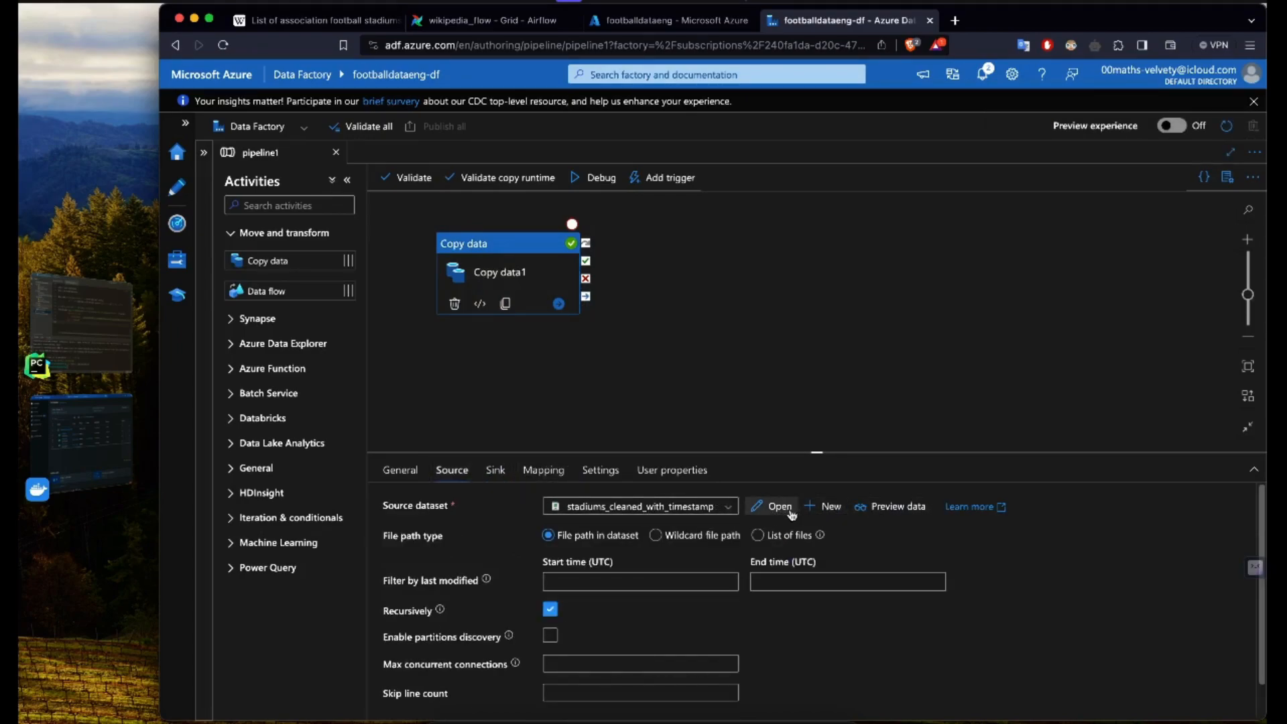
pyautogui.click(770, 507)
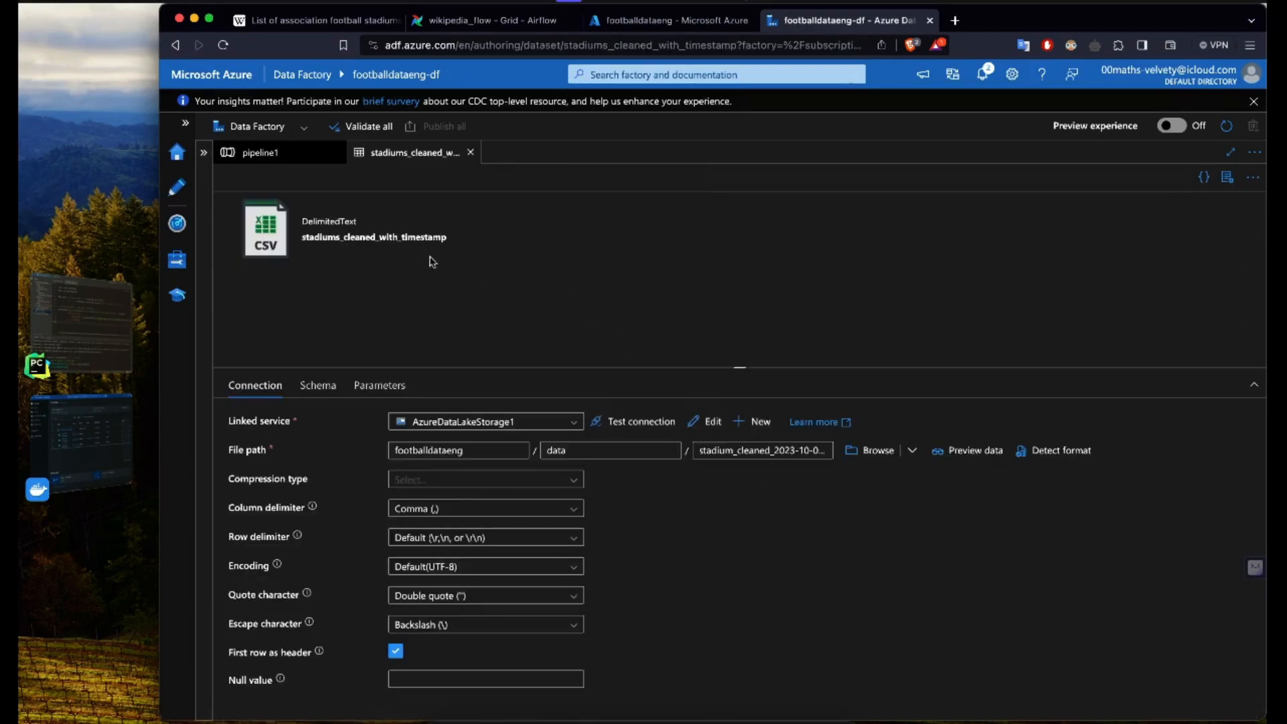
pyautogui.click(873, 450)
pyautogui.click(871, 183)
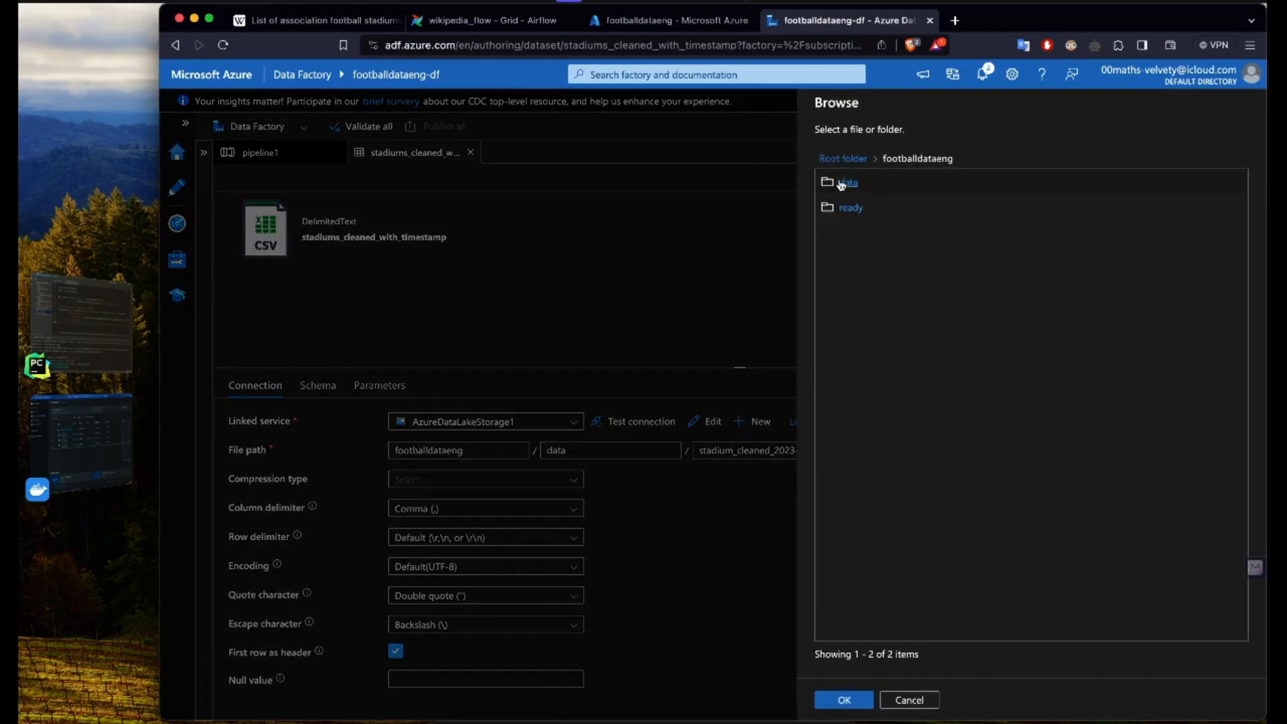
pyautogui.click(850, 182)
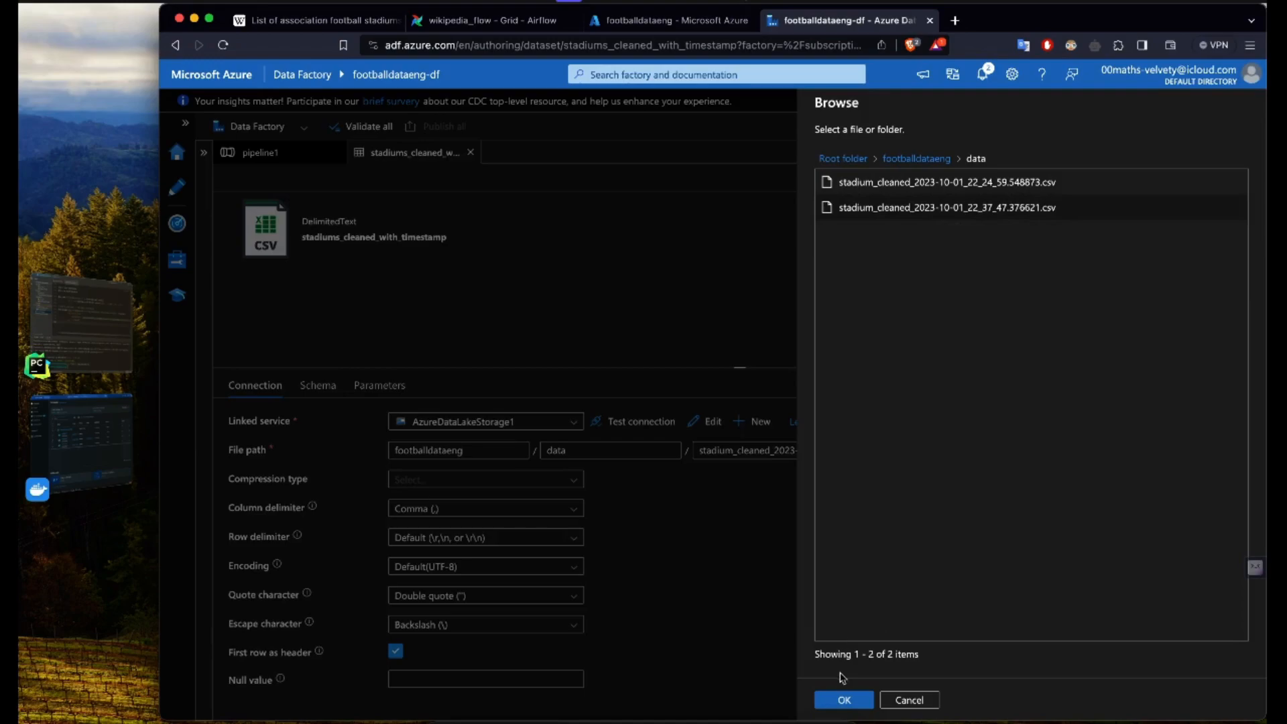
pyautogui.click(840, 698)
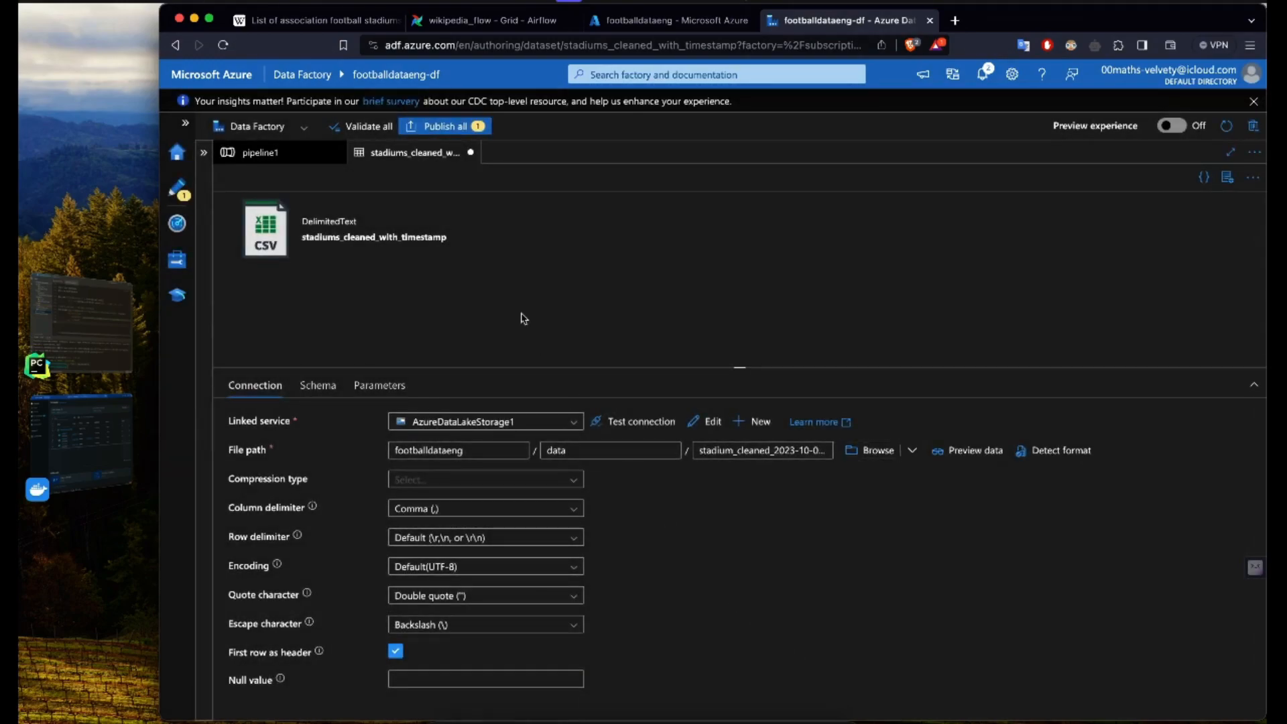
# Step: Validate the whole factory, publish the edited source dataset and close the validation output
pyautogui.click(362, 126)
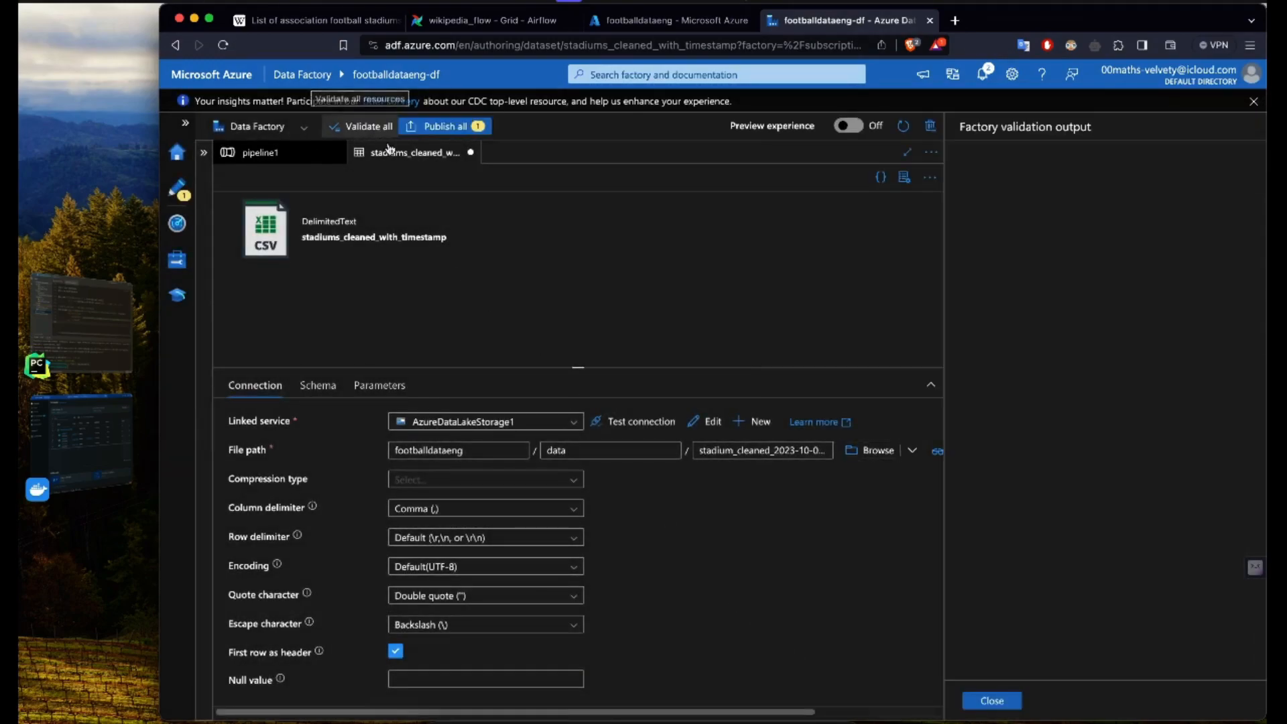
pyautogui.click(445, 126)
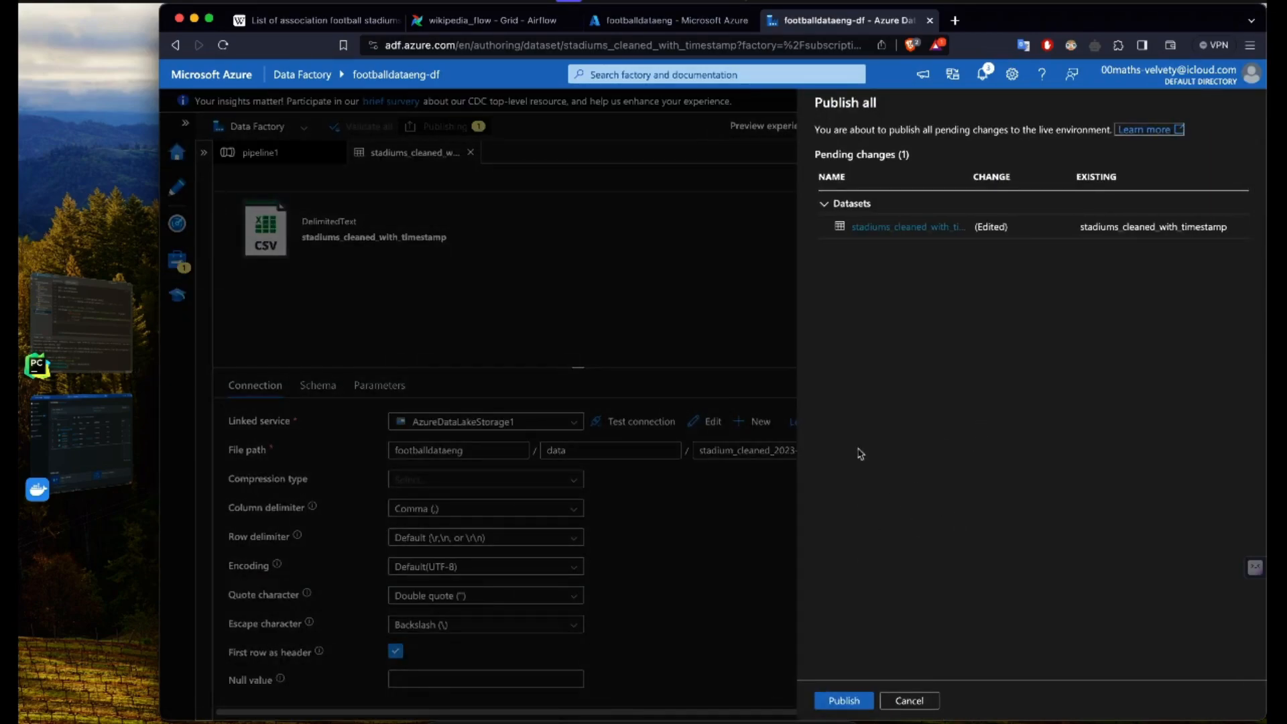
pyautogui.click(844, 700)
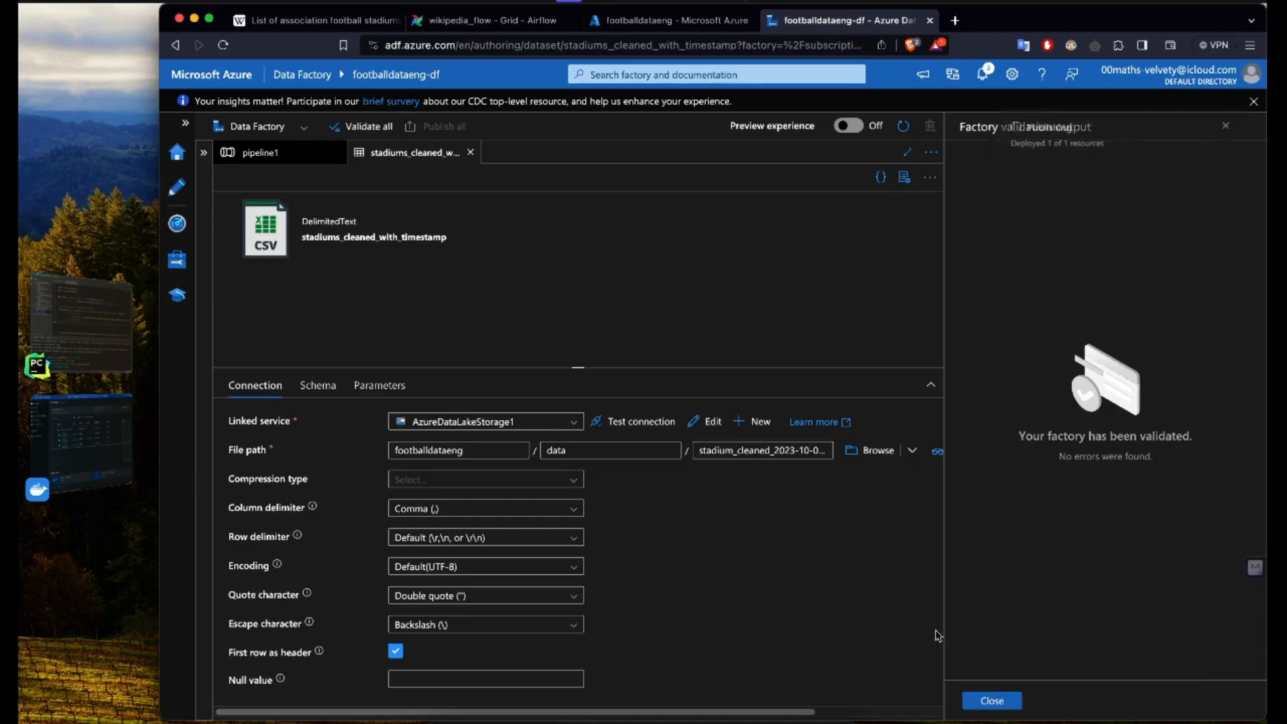
pyautogui.click(992, 700)
# Step: Preview the source dataset's data, close the preview and the dataset, and return to pipeline1's run output
pyautogui.click(975, 453)
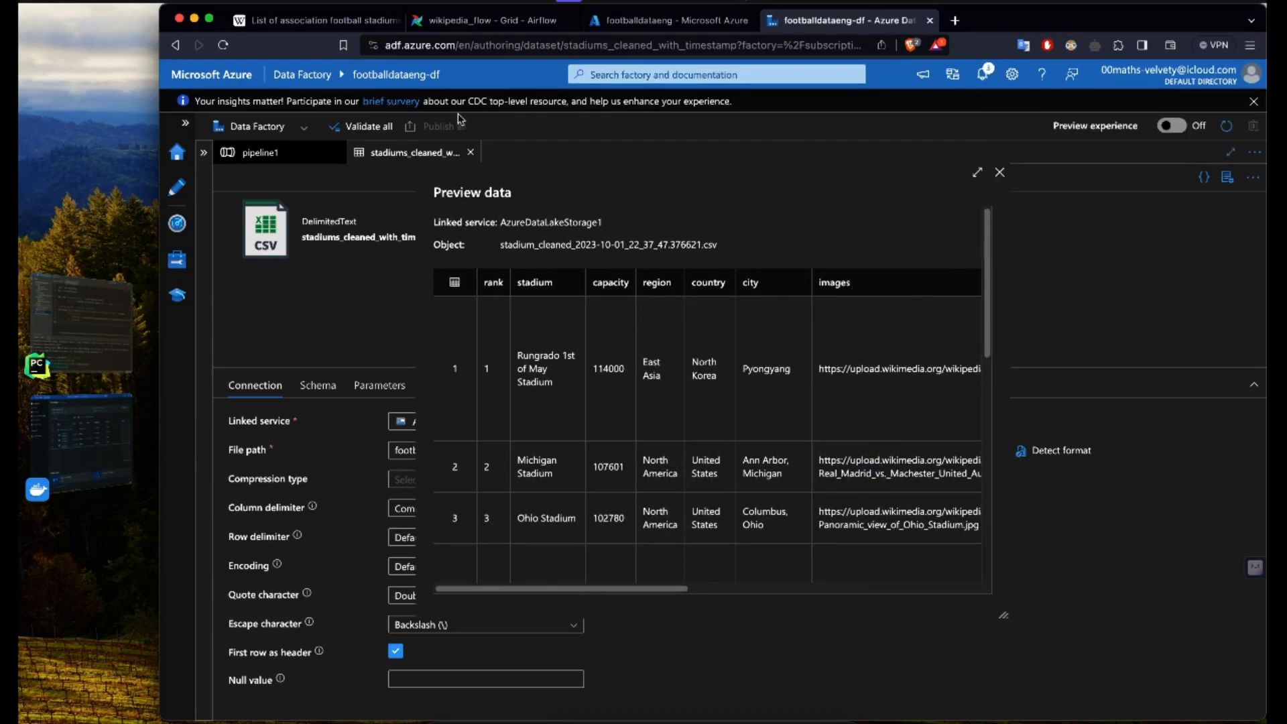
pyautogui.click(1000, 174)
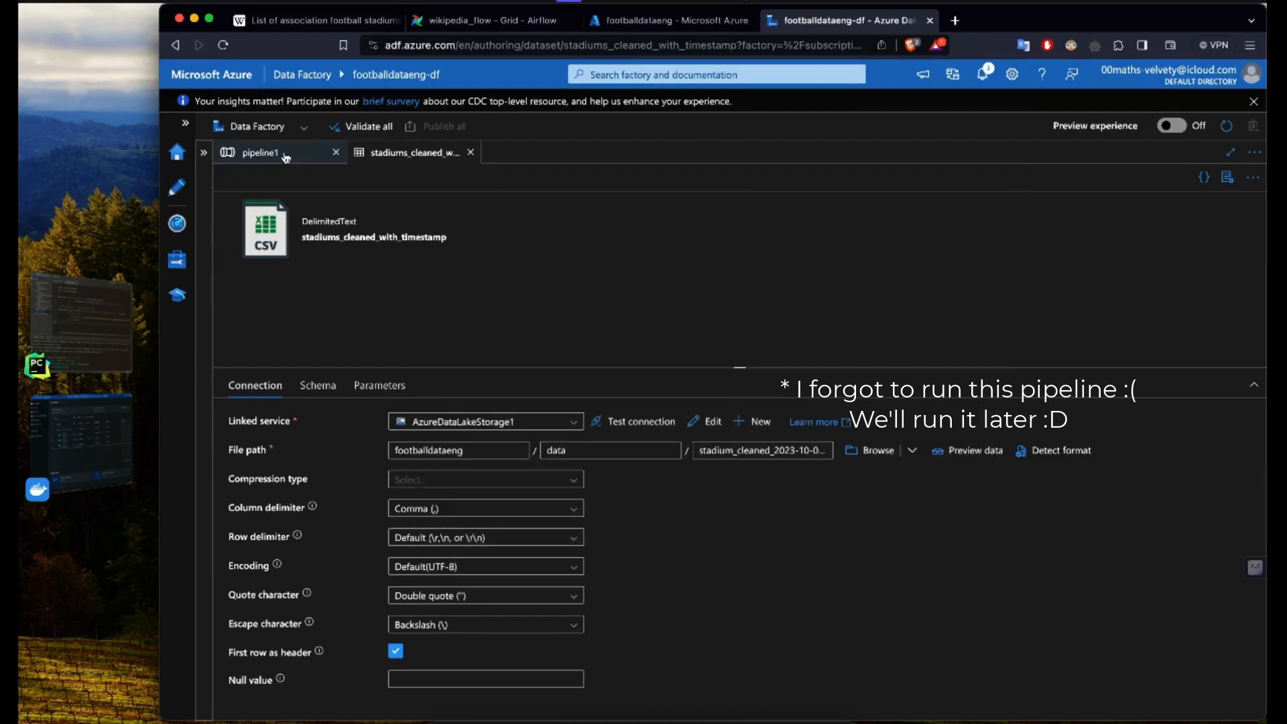
pyautogui.click(471, 152)
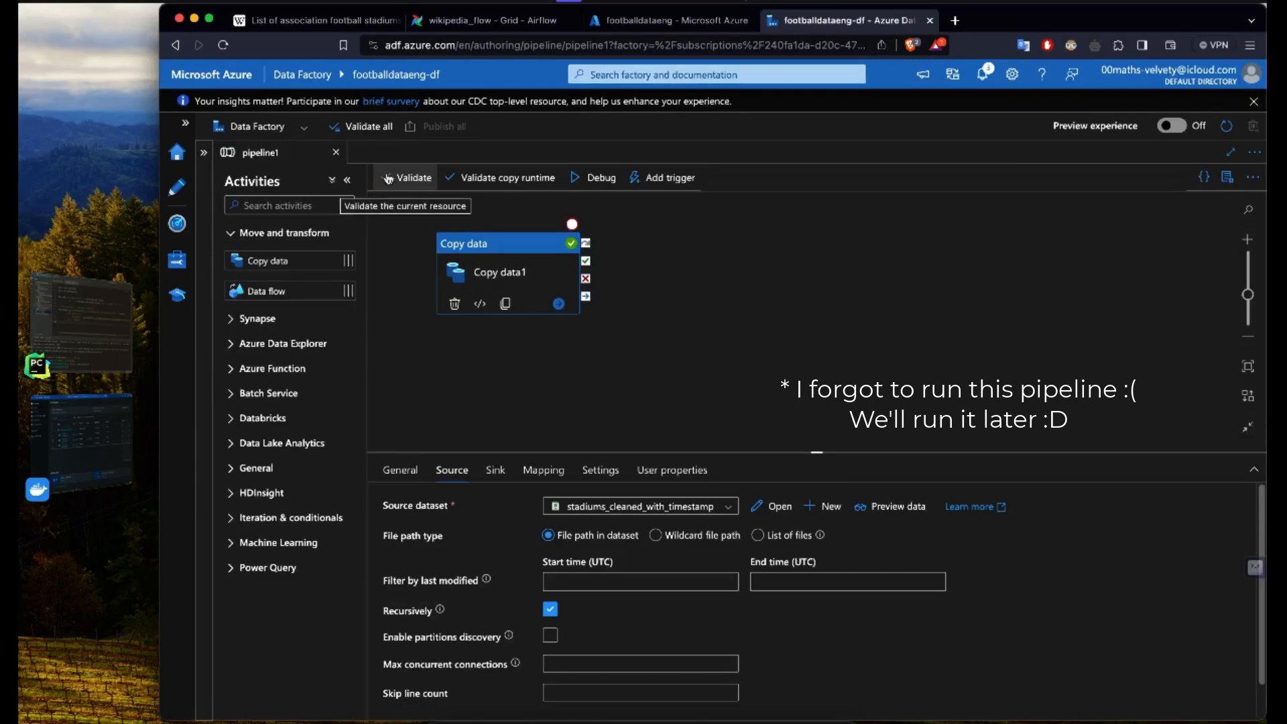
pyautogui.click(496, 363)
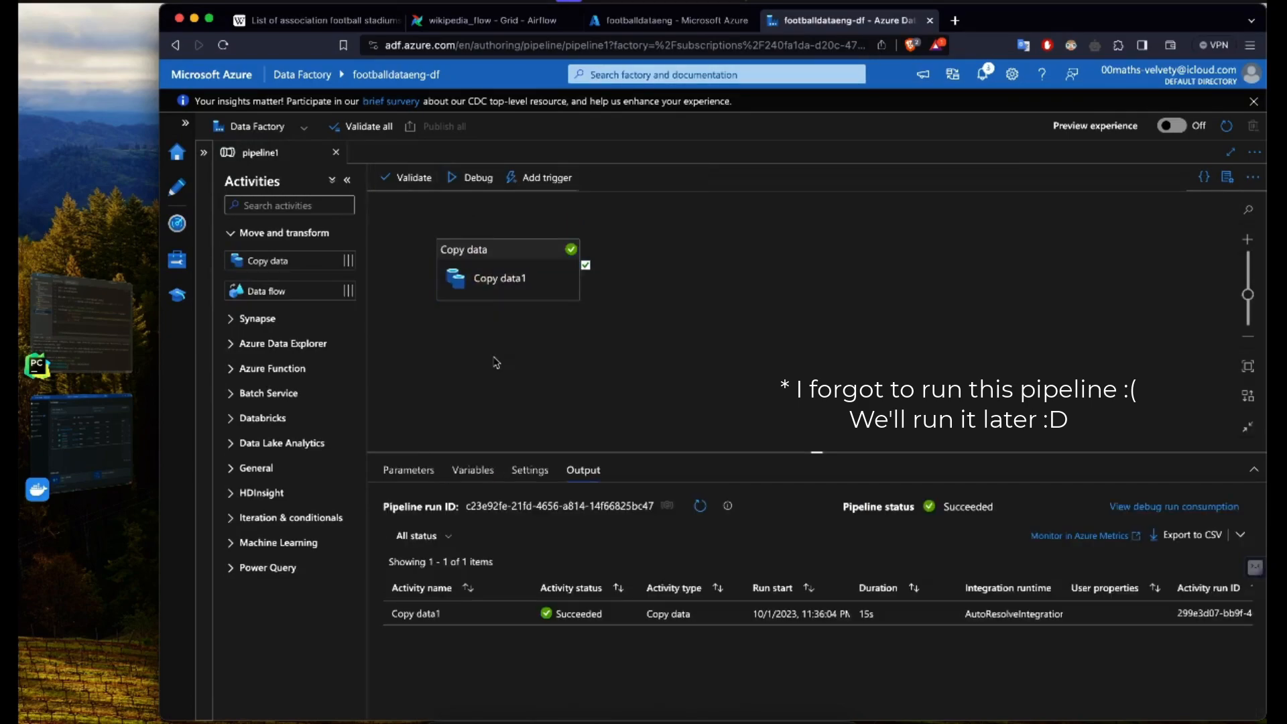
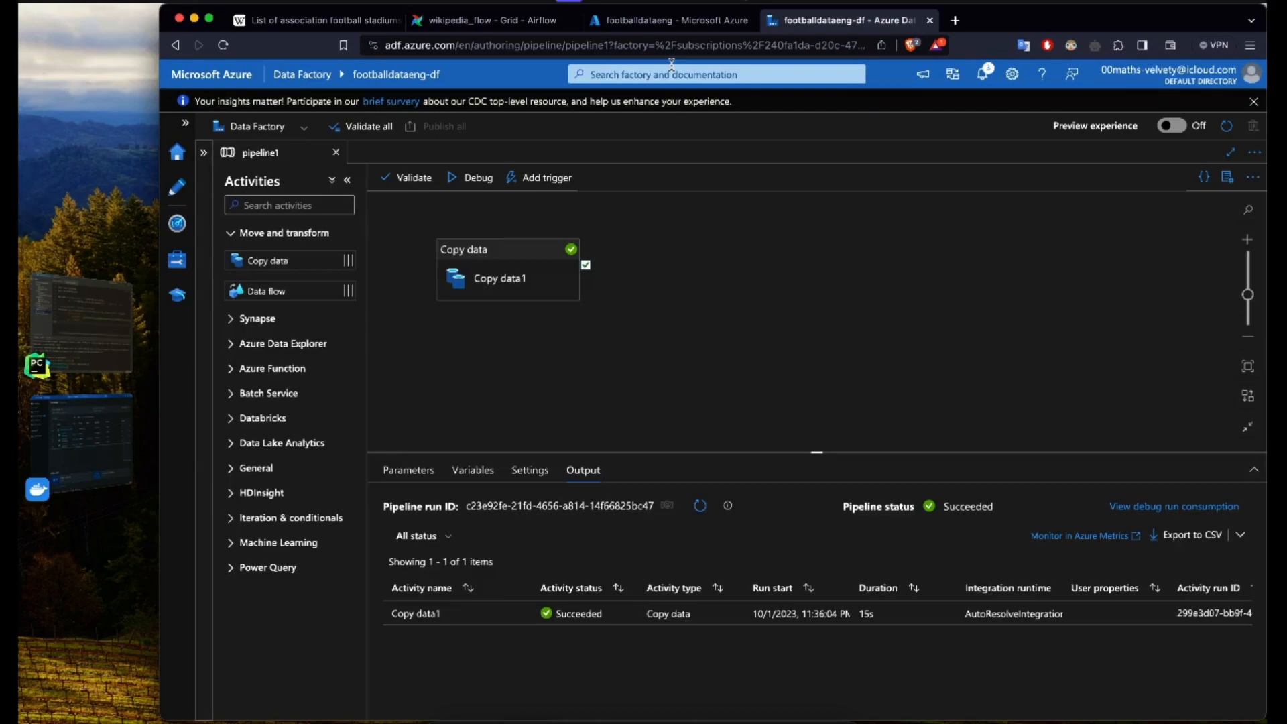
# Step: In the Azure portal, find the Azure Synapse Analytics service and start creating a new Synapse workspace
pyautogui.click(733, 170)
pyautogui.click(622, 25)
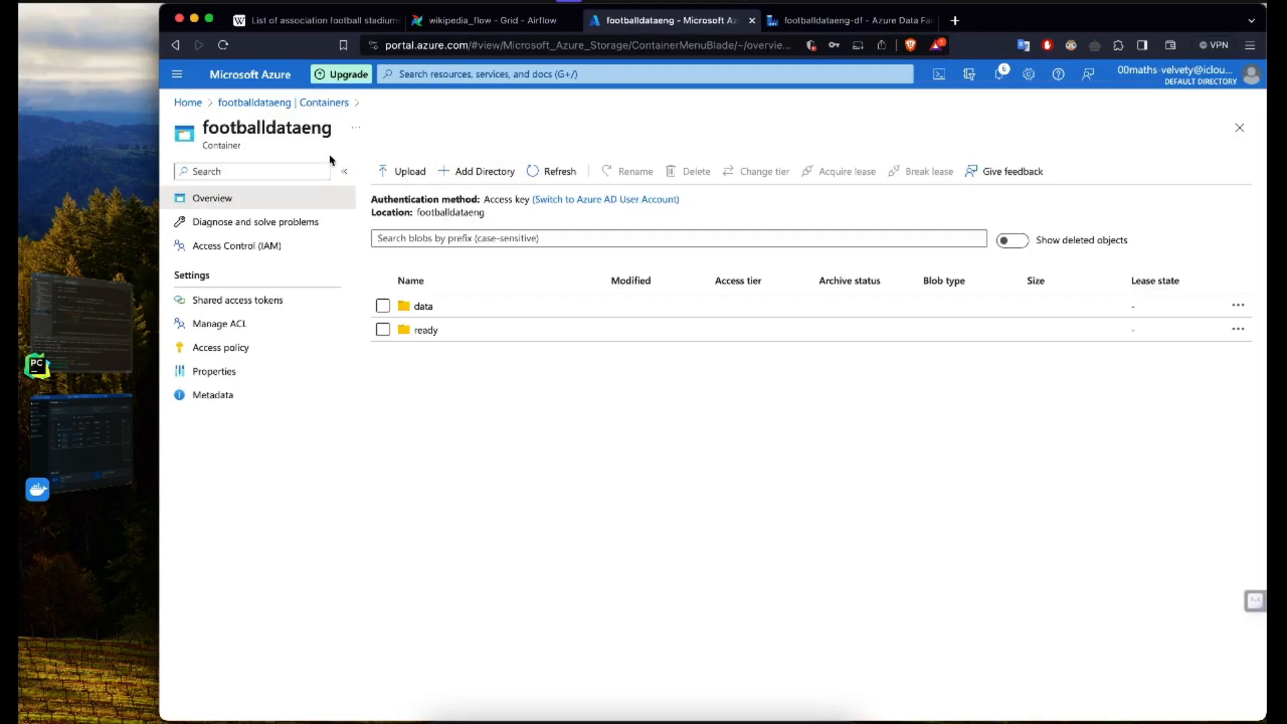
pyautogui.click(187, 103)
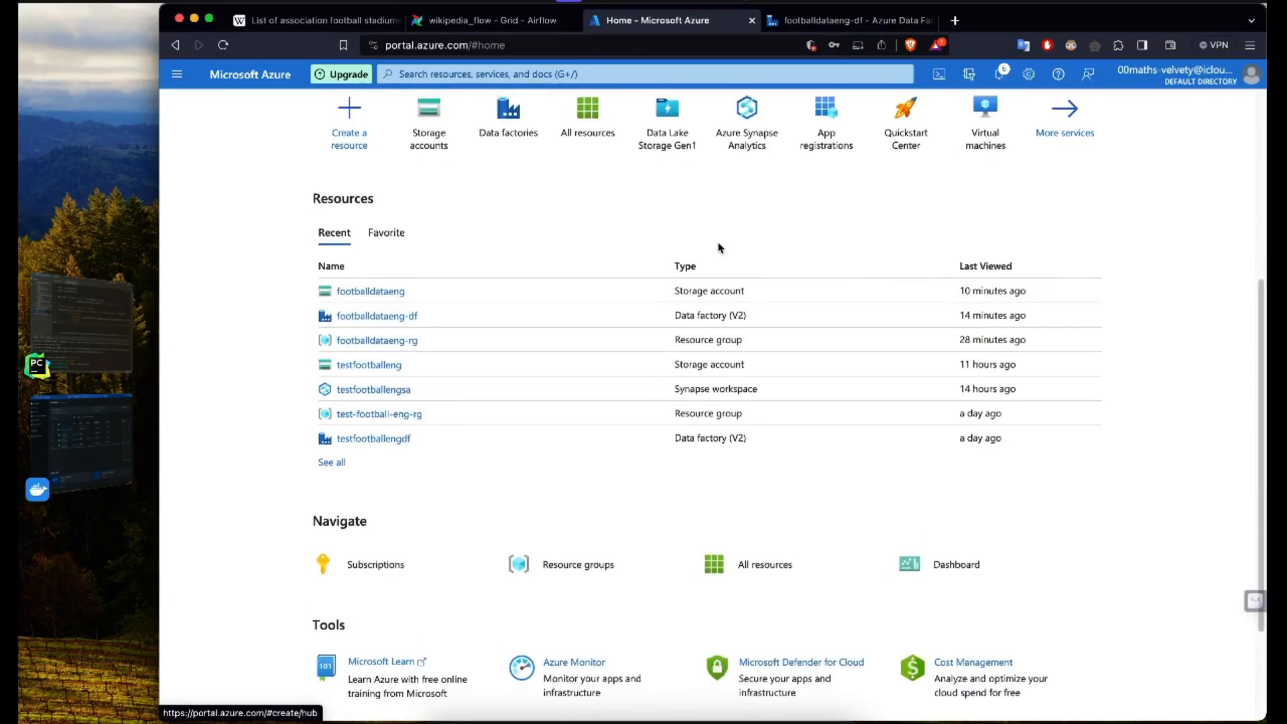
pyautogui.click(575, 74)
pyautogui.write('sy')
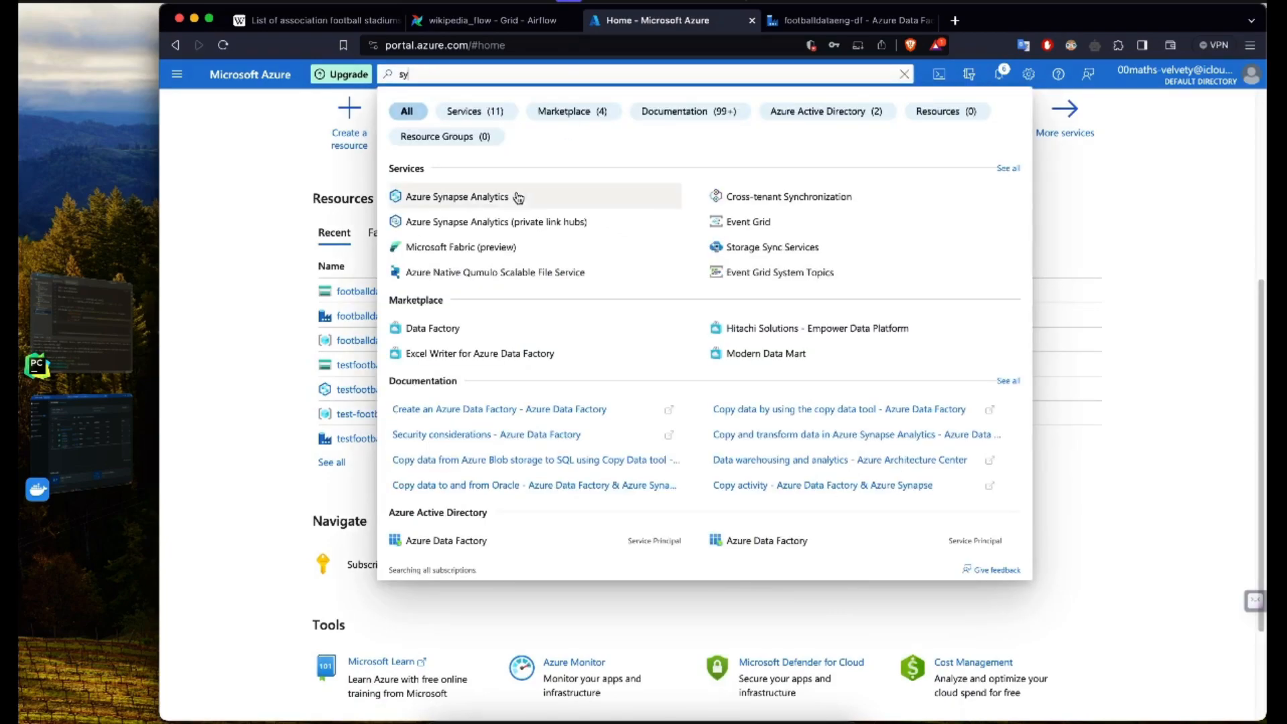
pyautogui.click(494, 198)
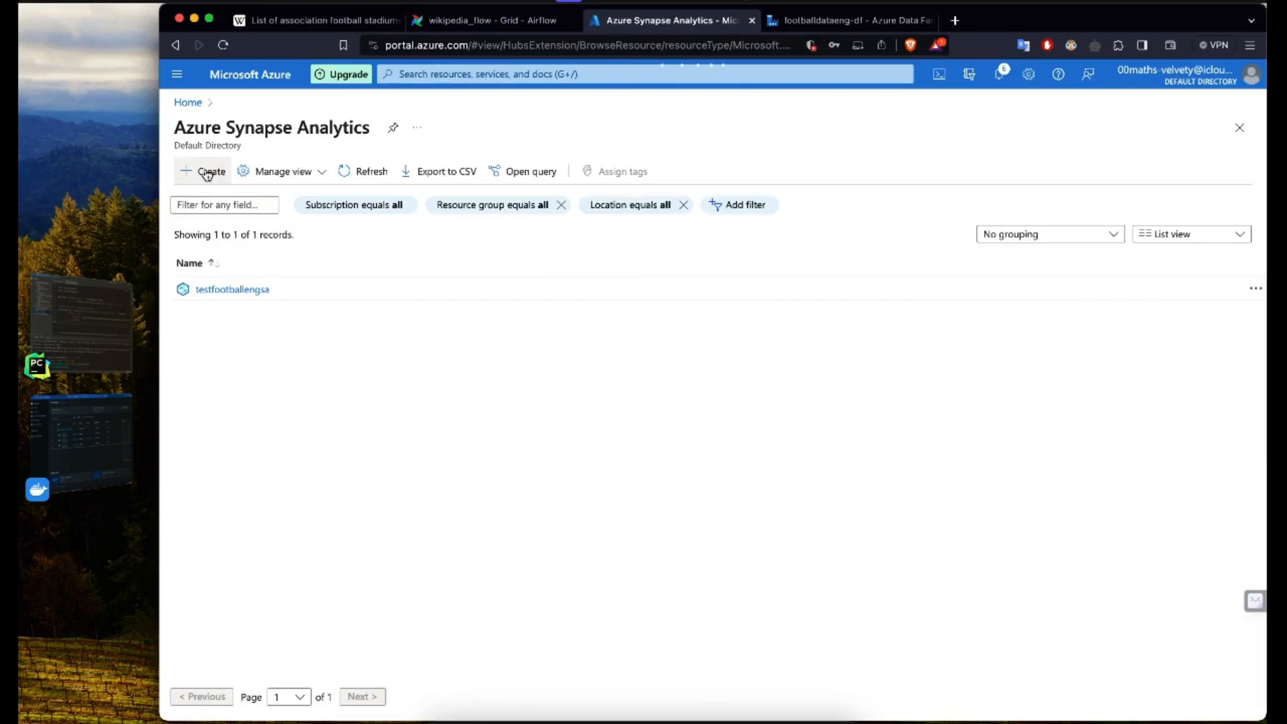
pyautogui.click(207, 173)
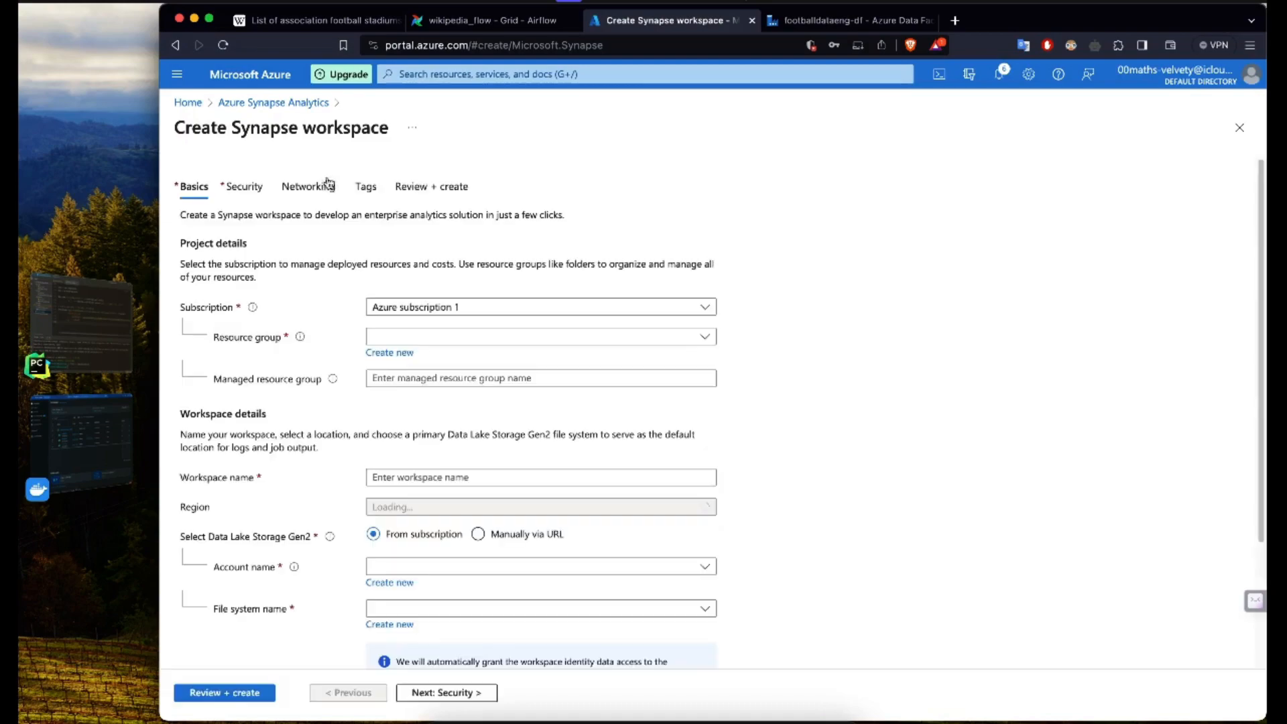
# Step: Assign the new workspace to resource group footballdataeng-rg and name it footballdataengsaw
pyautogui.click(461, 344)
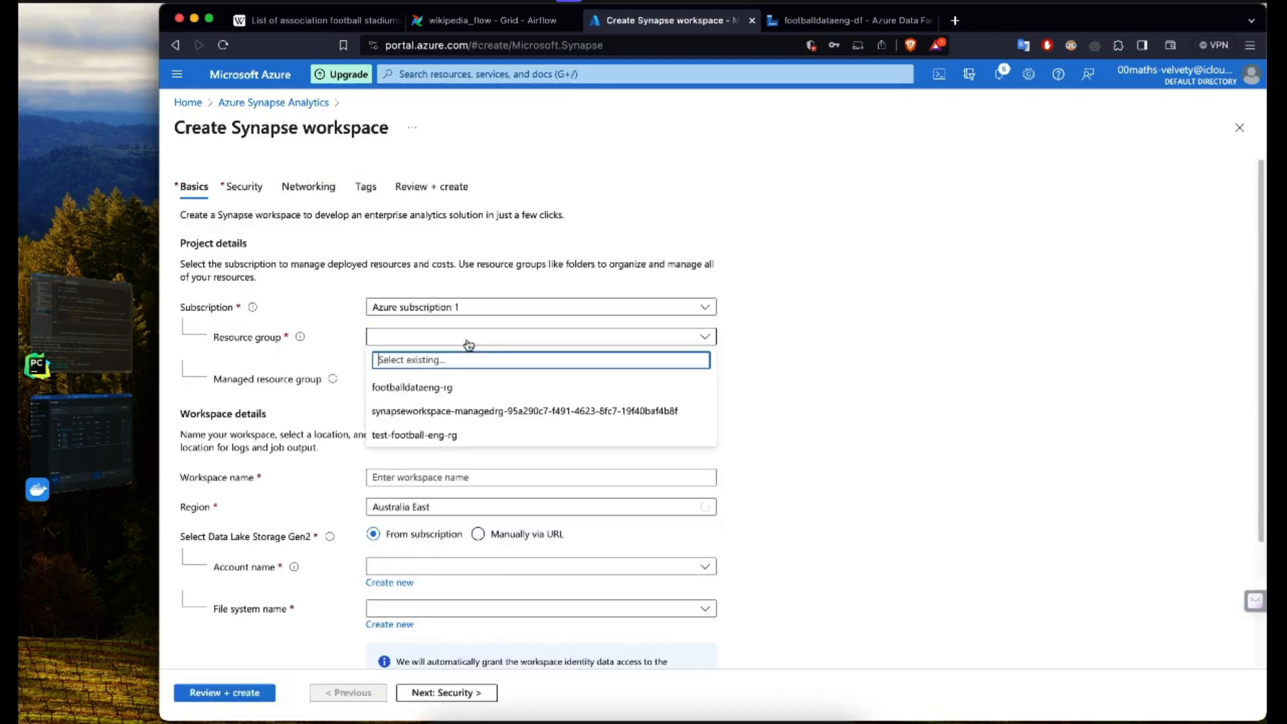
pyautogui.click(442, 389)
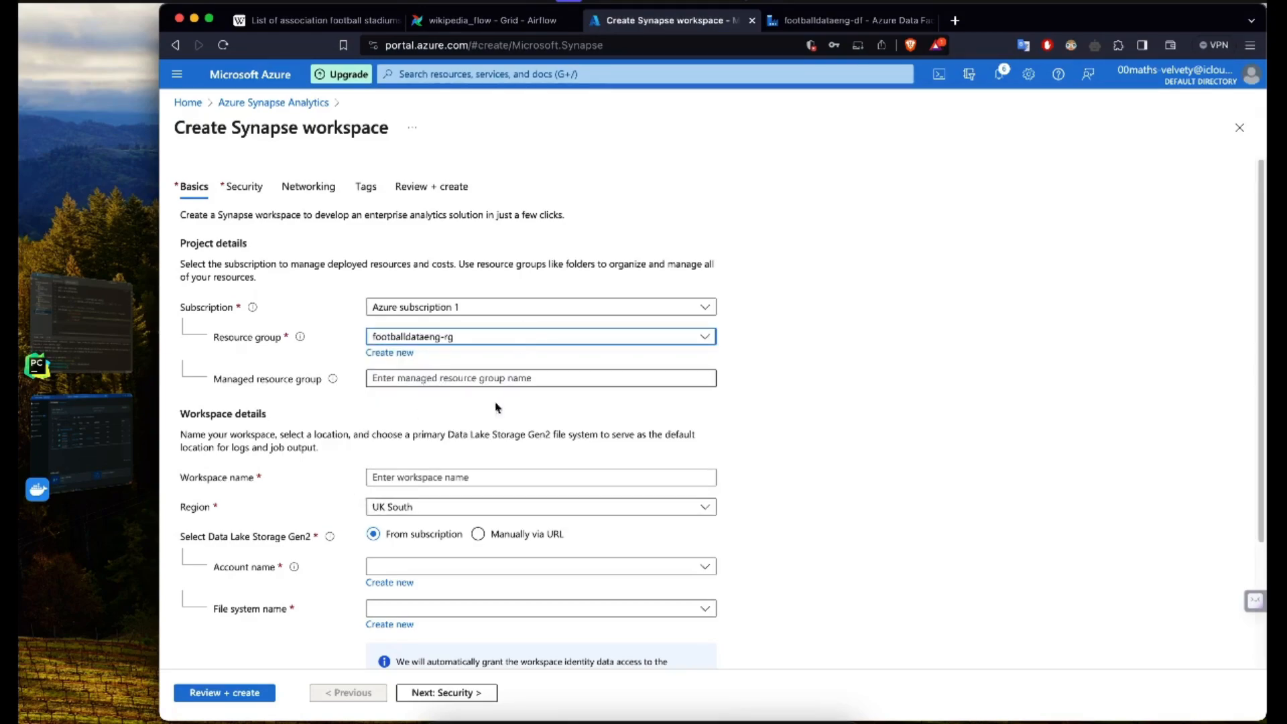
pyautogui.scroll(-3, 423, 461)
pyautogui.click(390, 394)
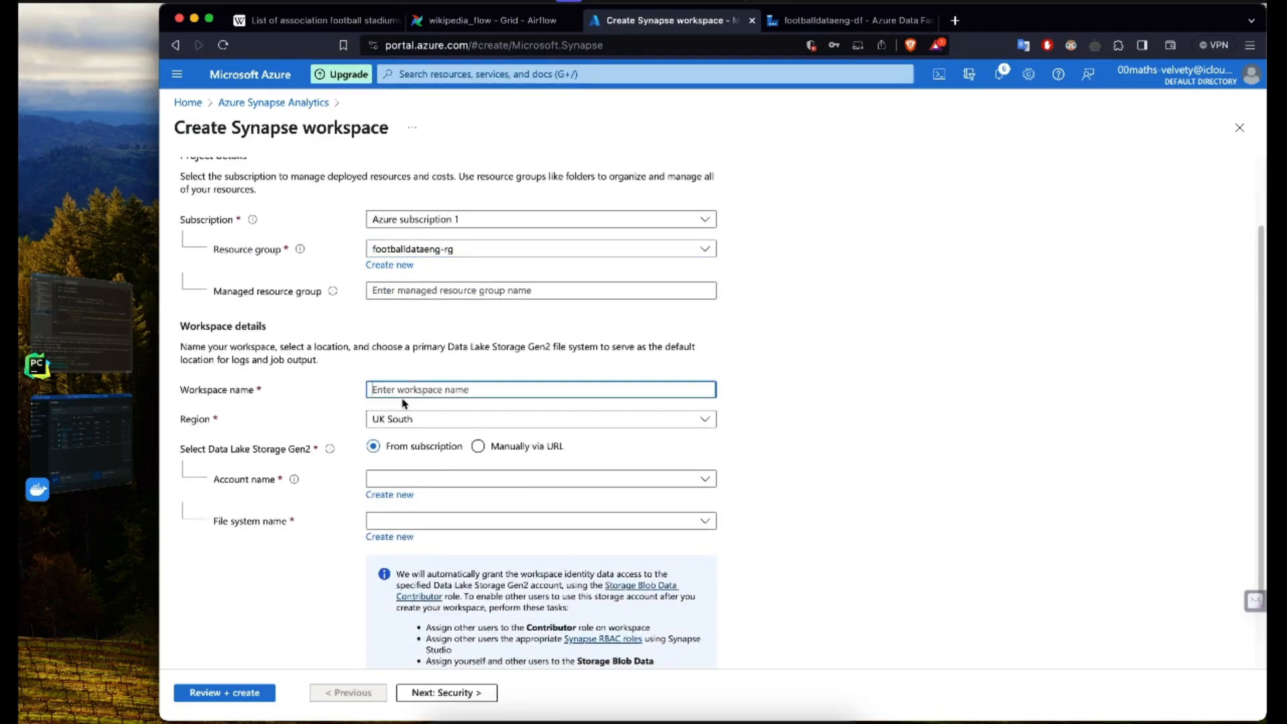
pyautogui.write('footballdataeng-')
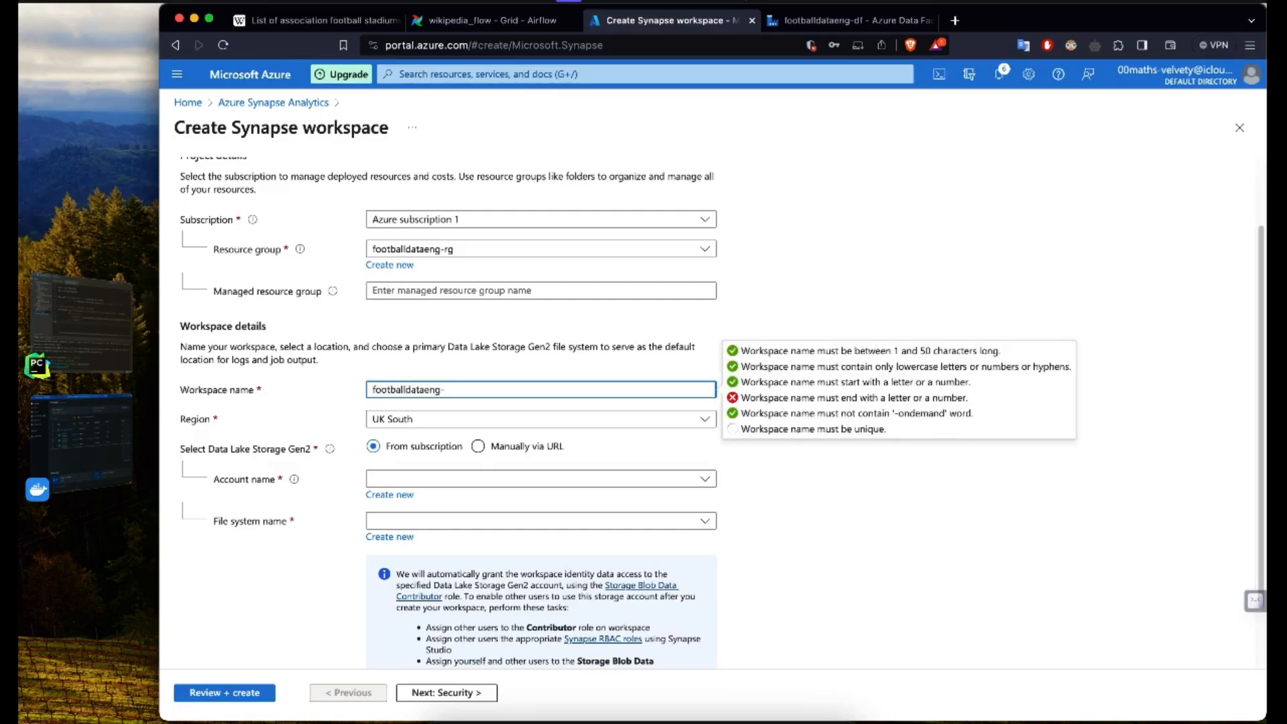
pyautogui.press('BackSpace')
pyautogui.write('sw')
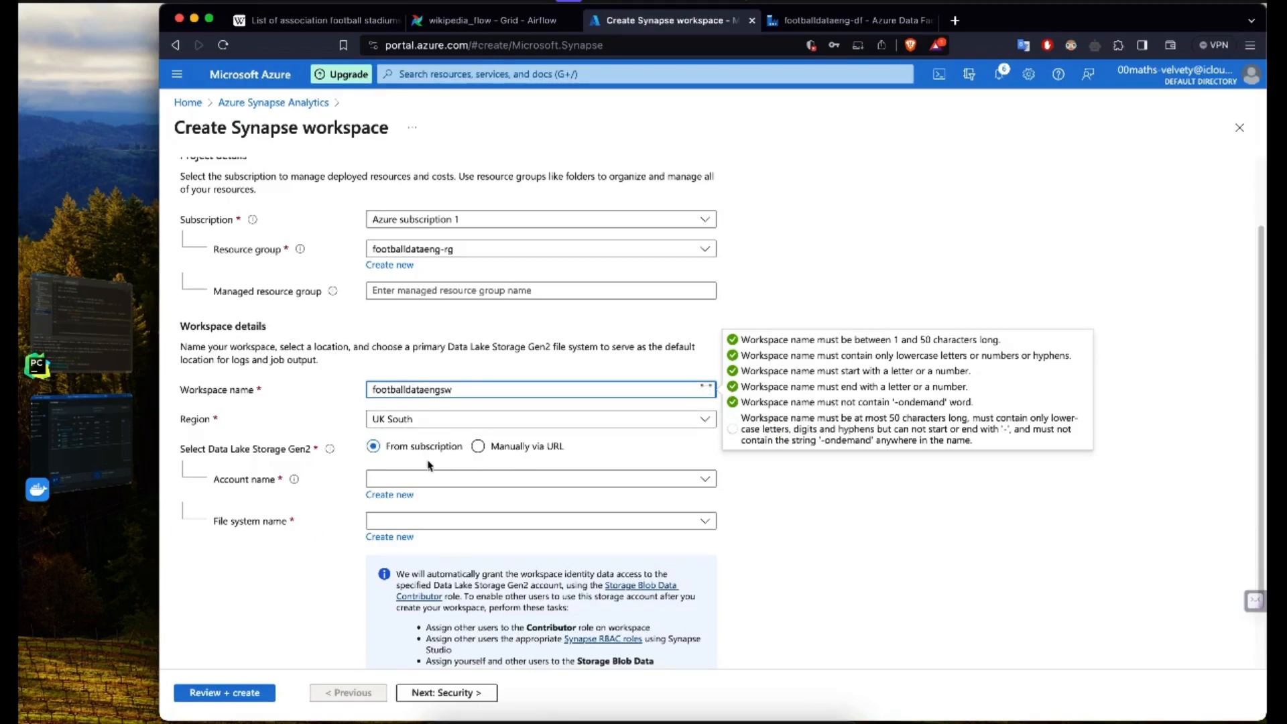
pyautogui.press('Left')
pyautogui.write('a')
# Step: Choose footballdataeng as the workspace's Data Lake Storage Gen2 account, with footballdataeng as its file system
pyautogui.click(436, 483)
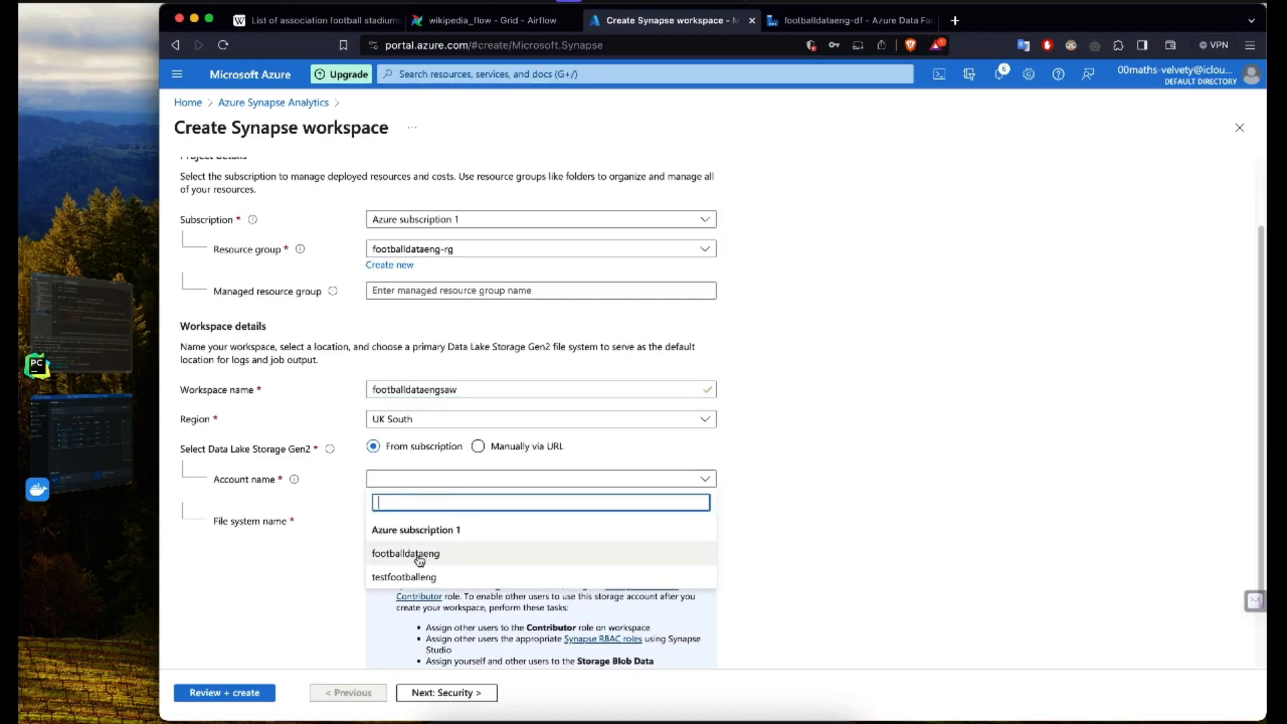
pyautogui.click(420, 555)
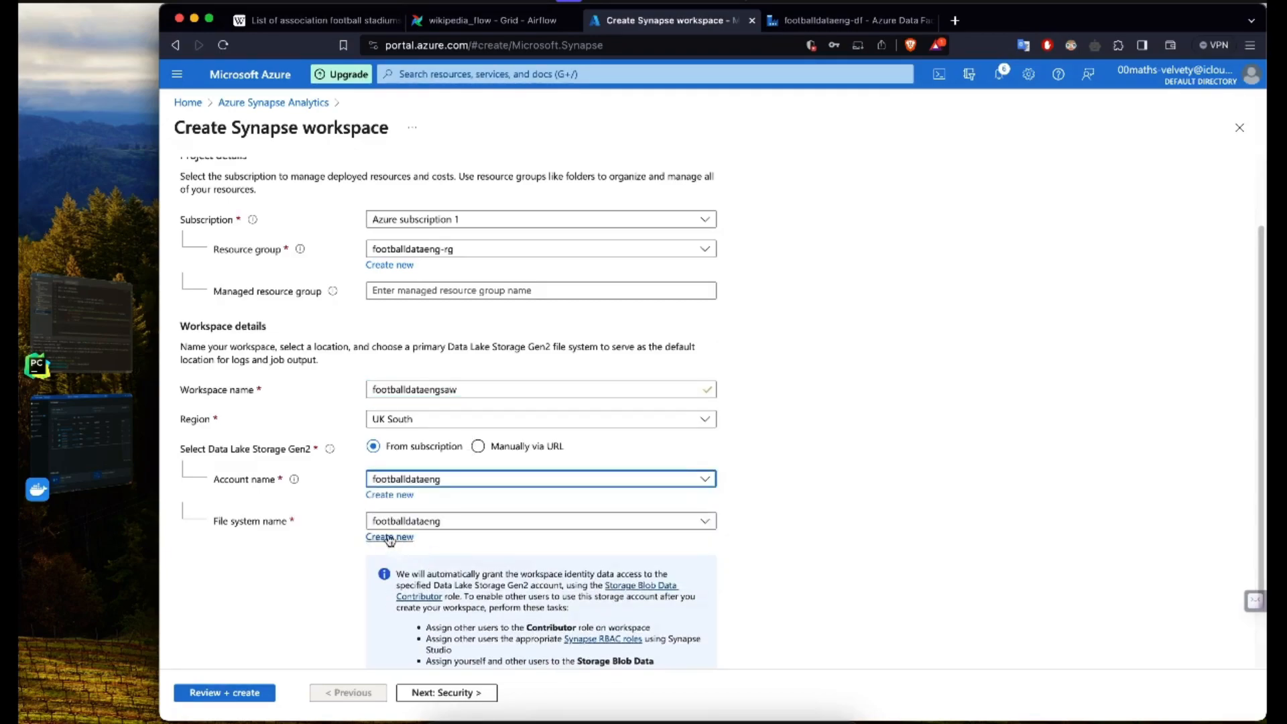
pyautogui.scroll(-2, 319, 516)
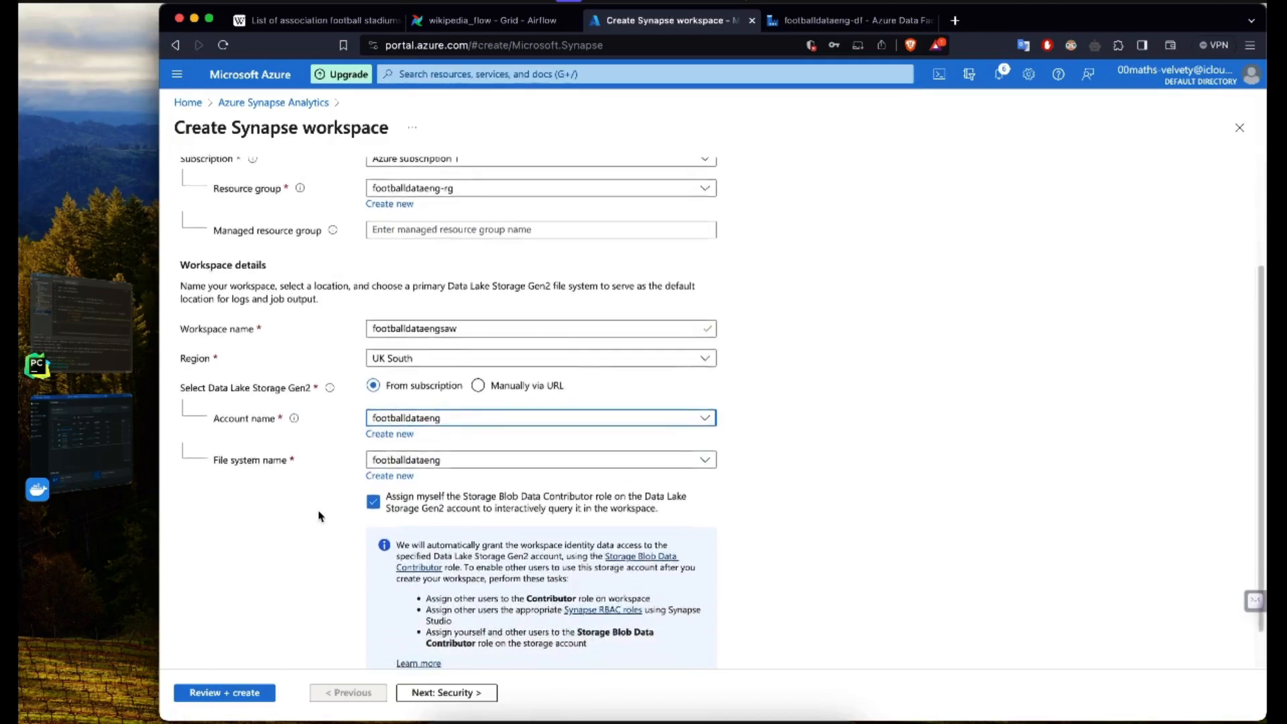
pyautogui.scroll(-2, 318, 516)
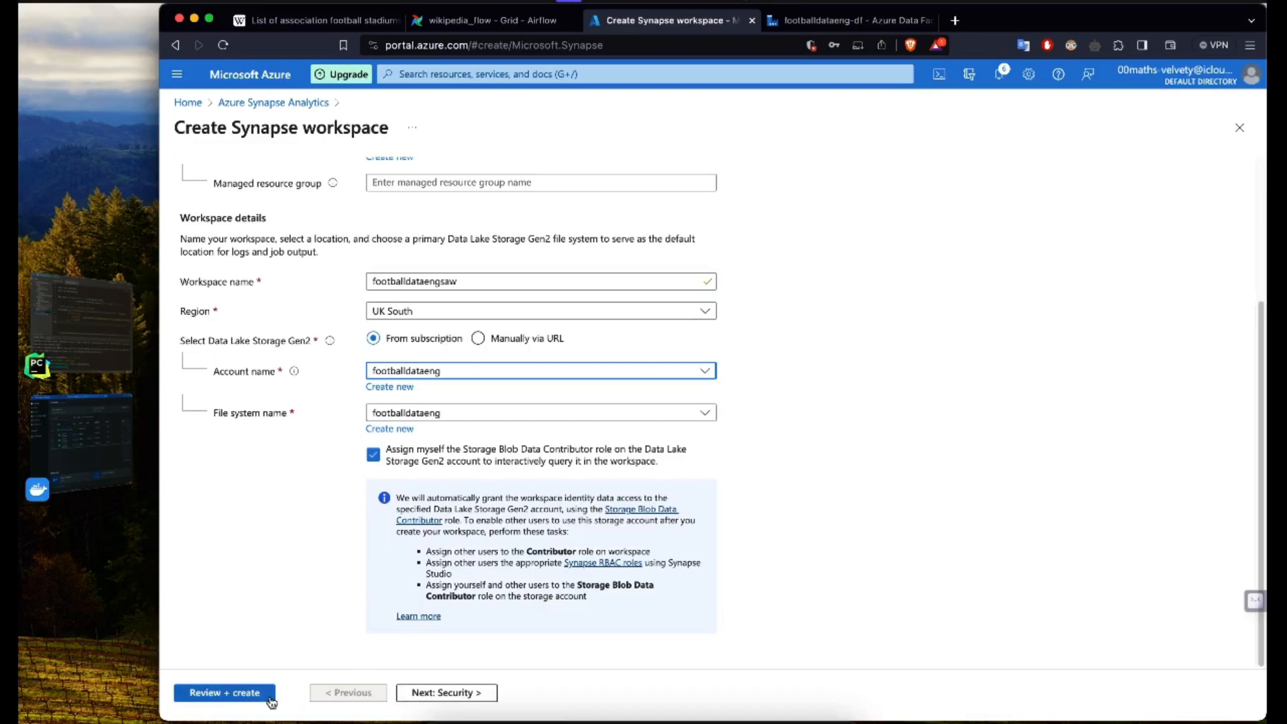
# Step: Keep the default security, networking and tag settings and proceed to the workspace's final review
pyautogui.click(453, 695)
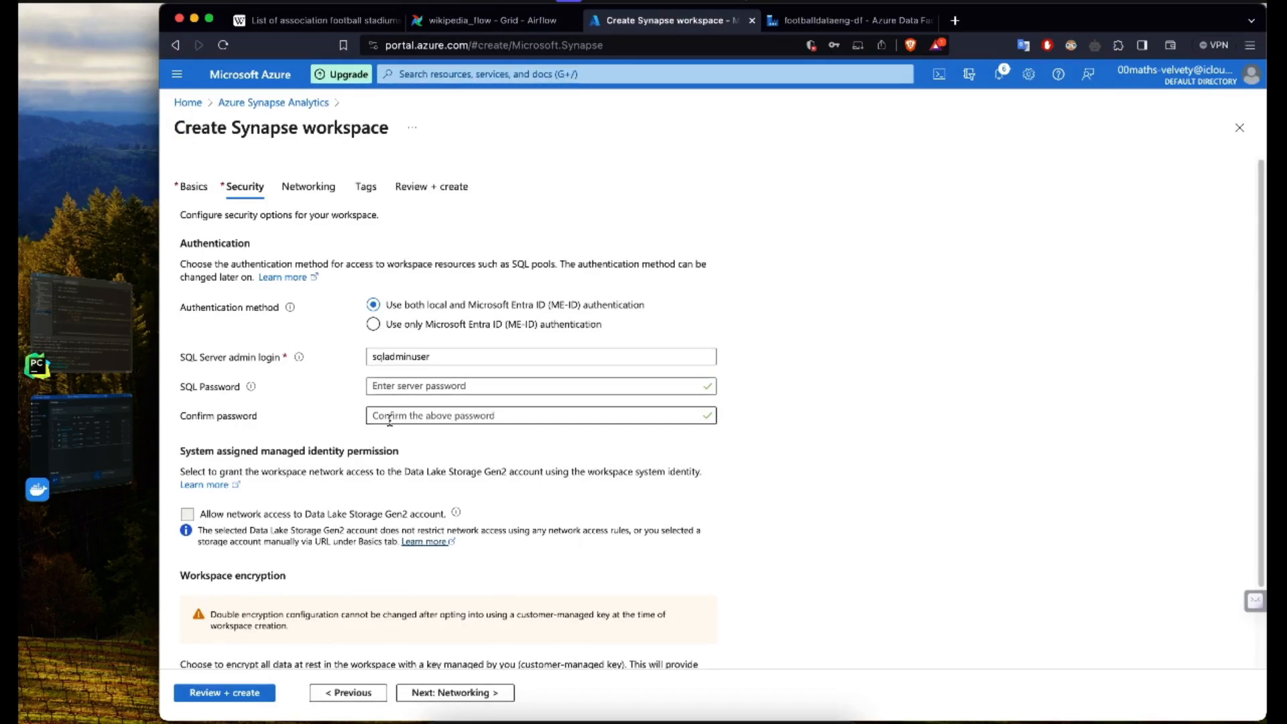
pyautogui.scroll(-2, 390, 421)
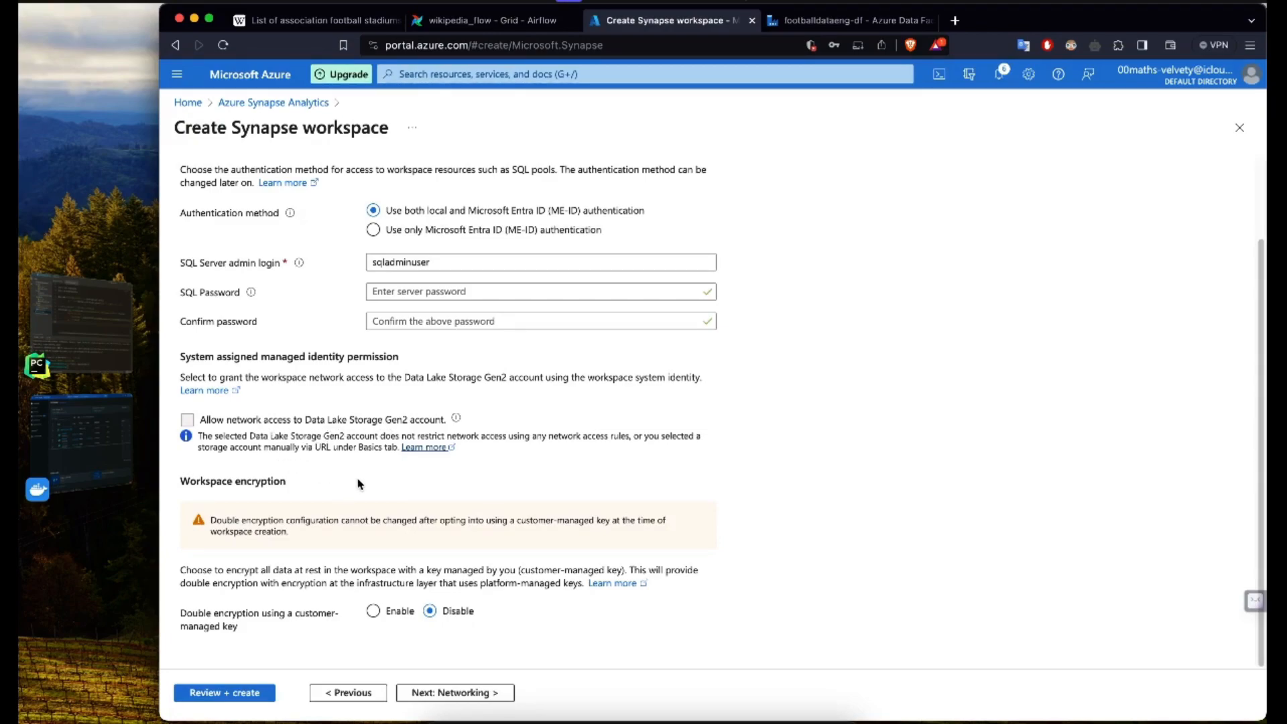
pyautogui.click(471, 694)
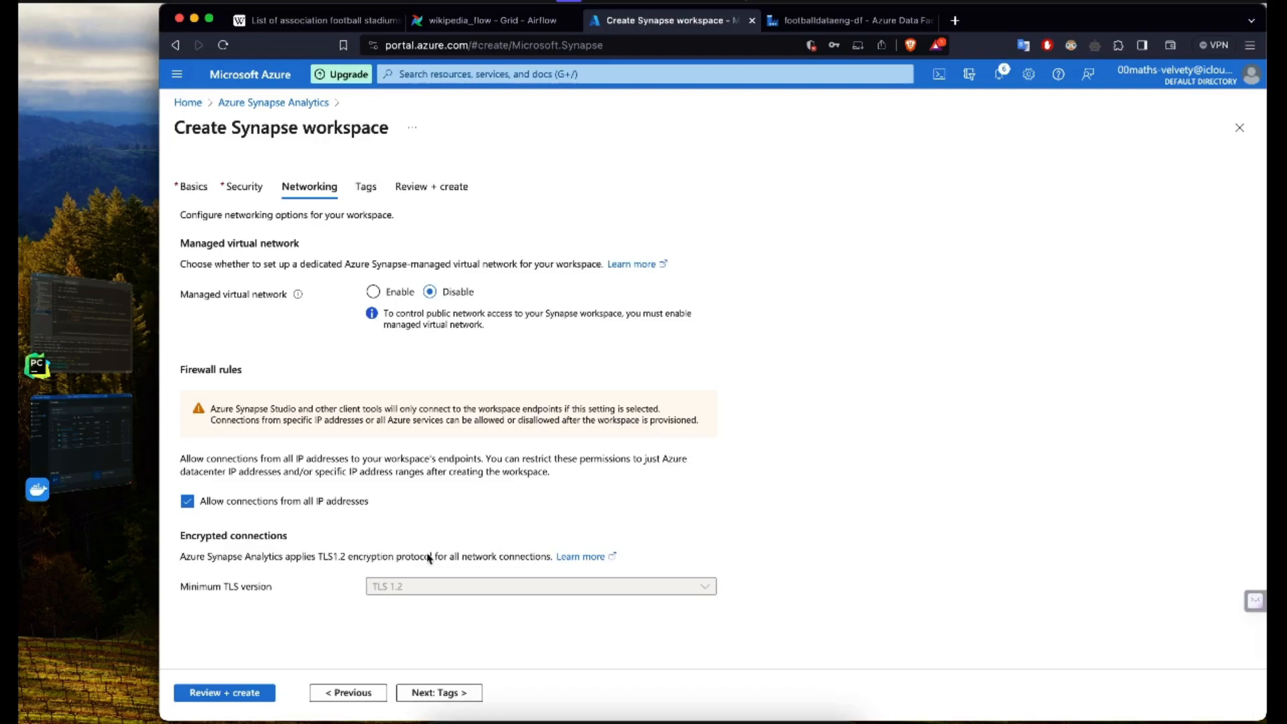
pyautogui.click(433, 697)
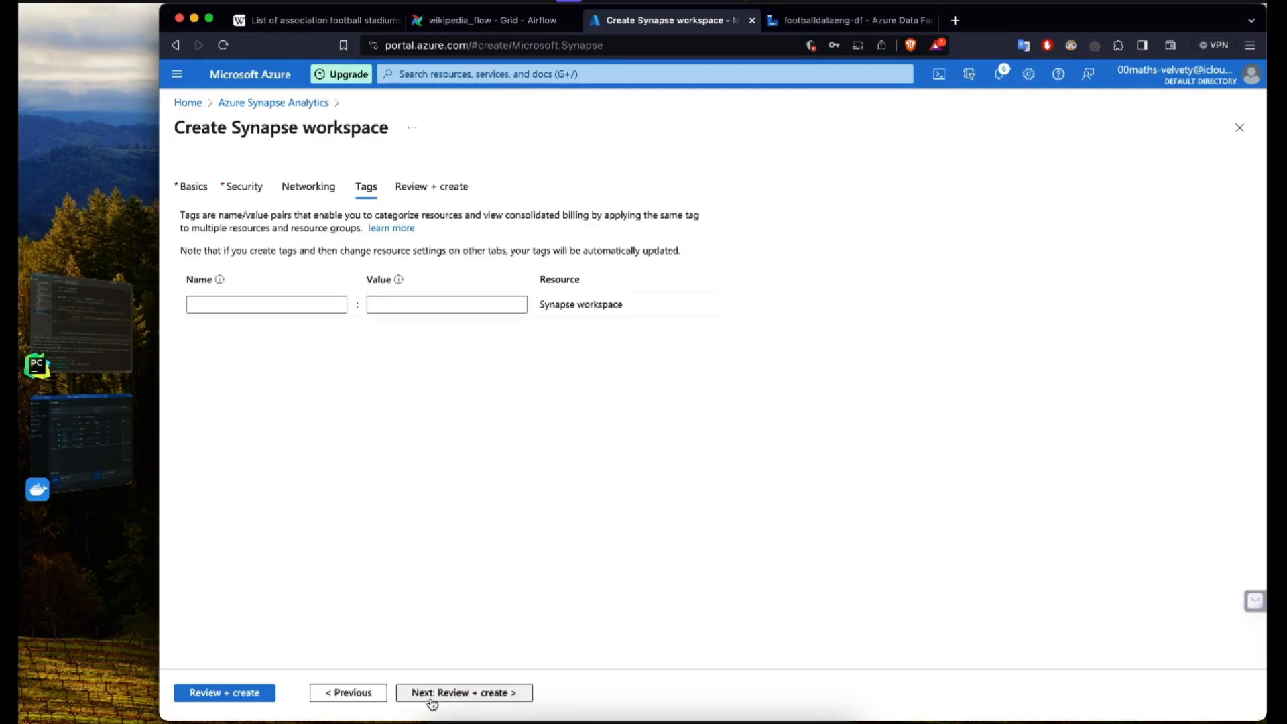
pyautogui.click(432, 700)
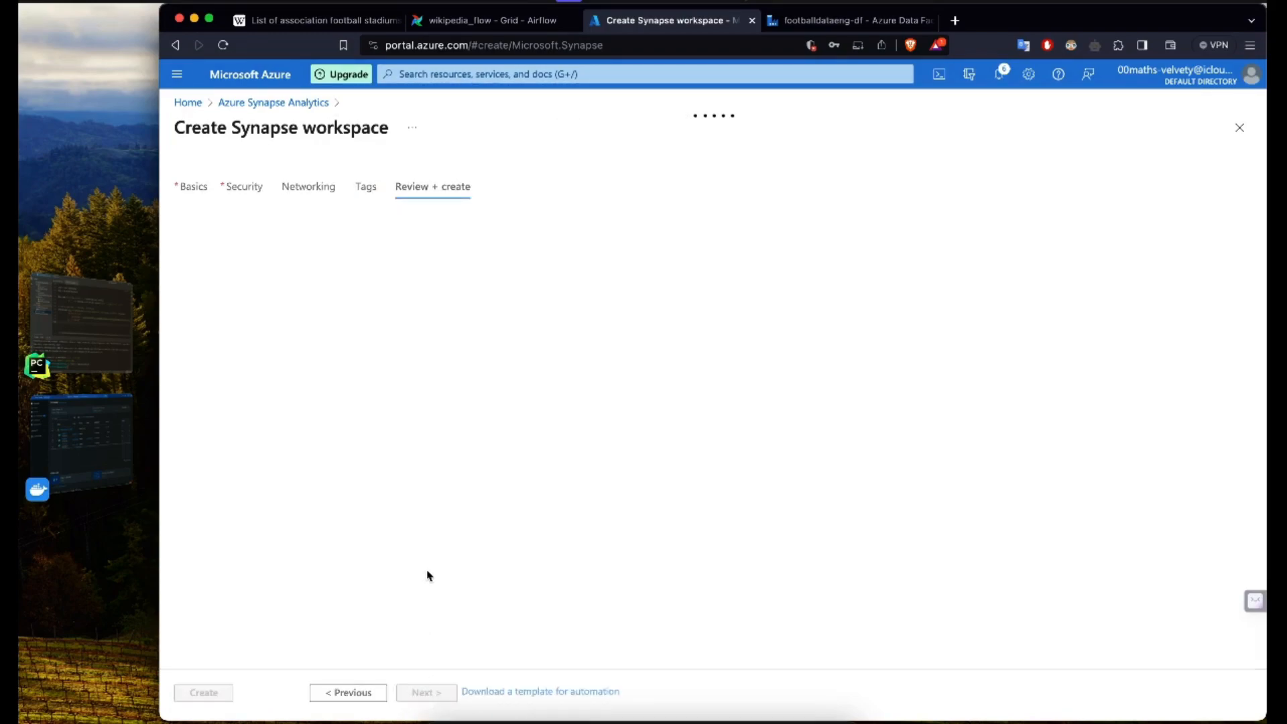
# Step: Review the summary of the workspace settings and create the footballdataengsaw Synapse workspace
pyautogui.scroll(-2, 446, 470)
pyautogui.scroll(-2, 446, 471)
pyautogui.scroll(2, 448, 473)
pyautogui.scroll(-4, 448, 475)
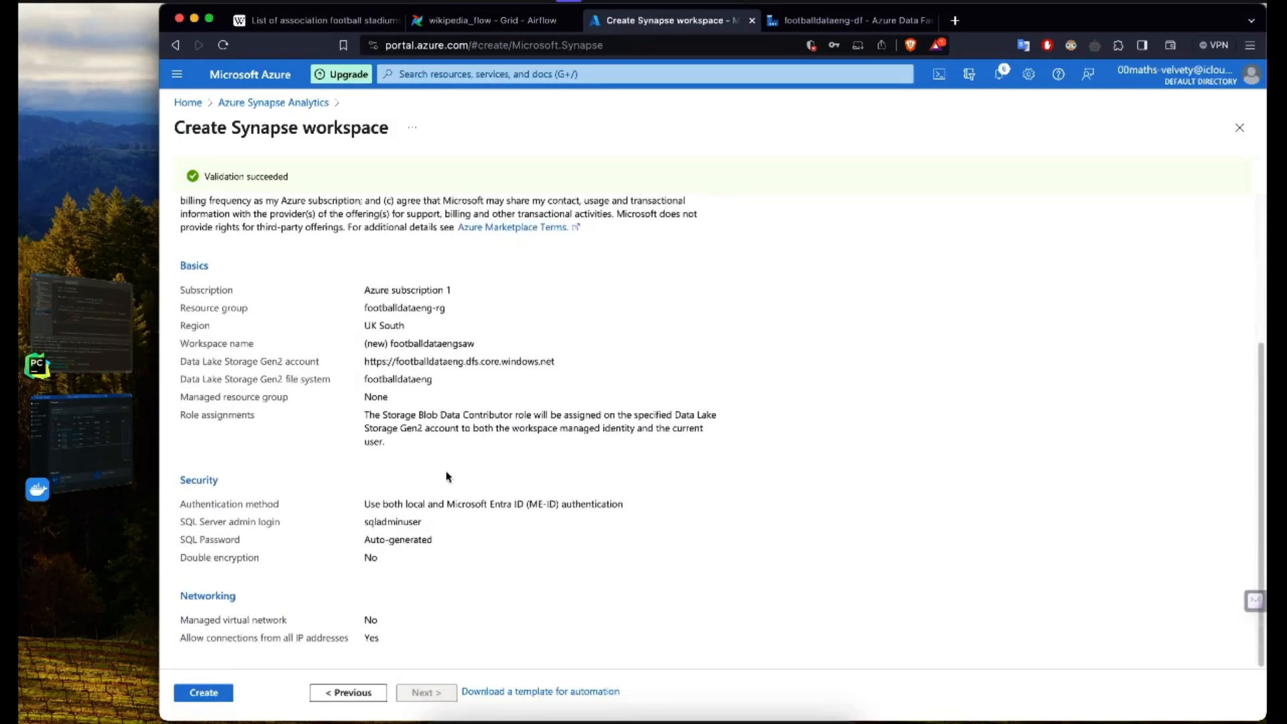
pyautogui.click(214, 694)
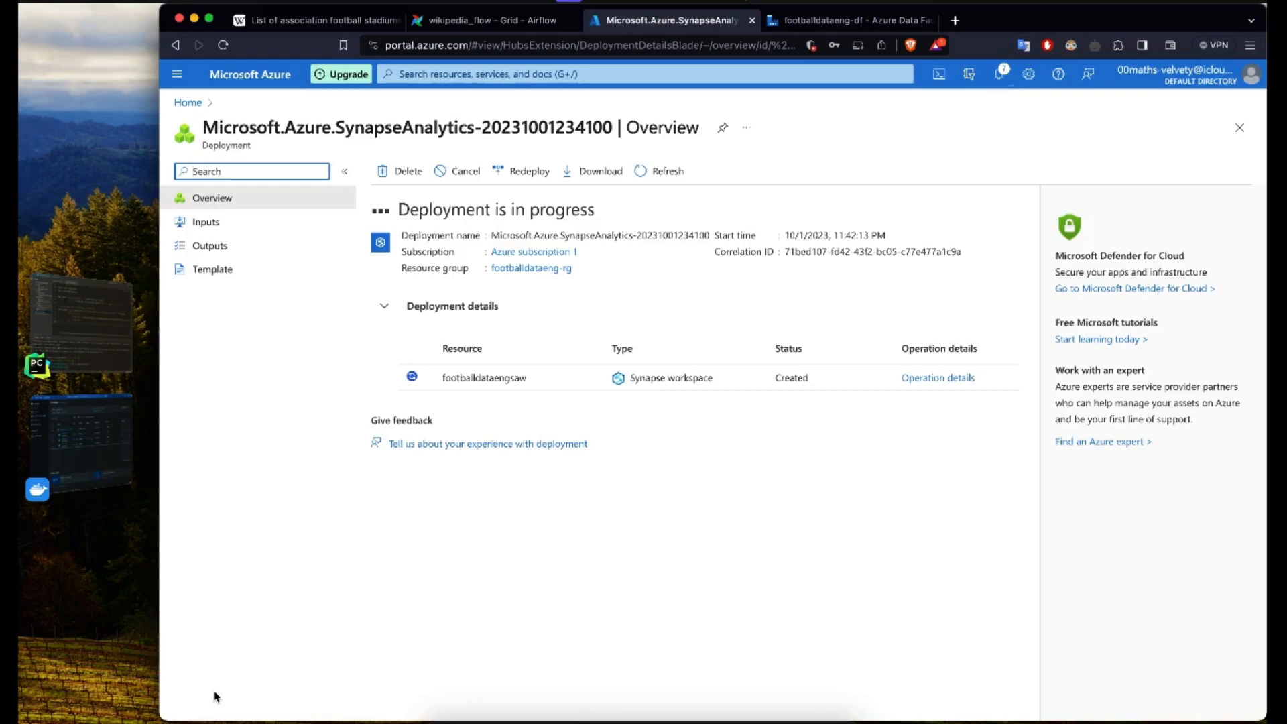
pyautogui.click(745, 235)
pyautogui.click(682, 234)
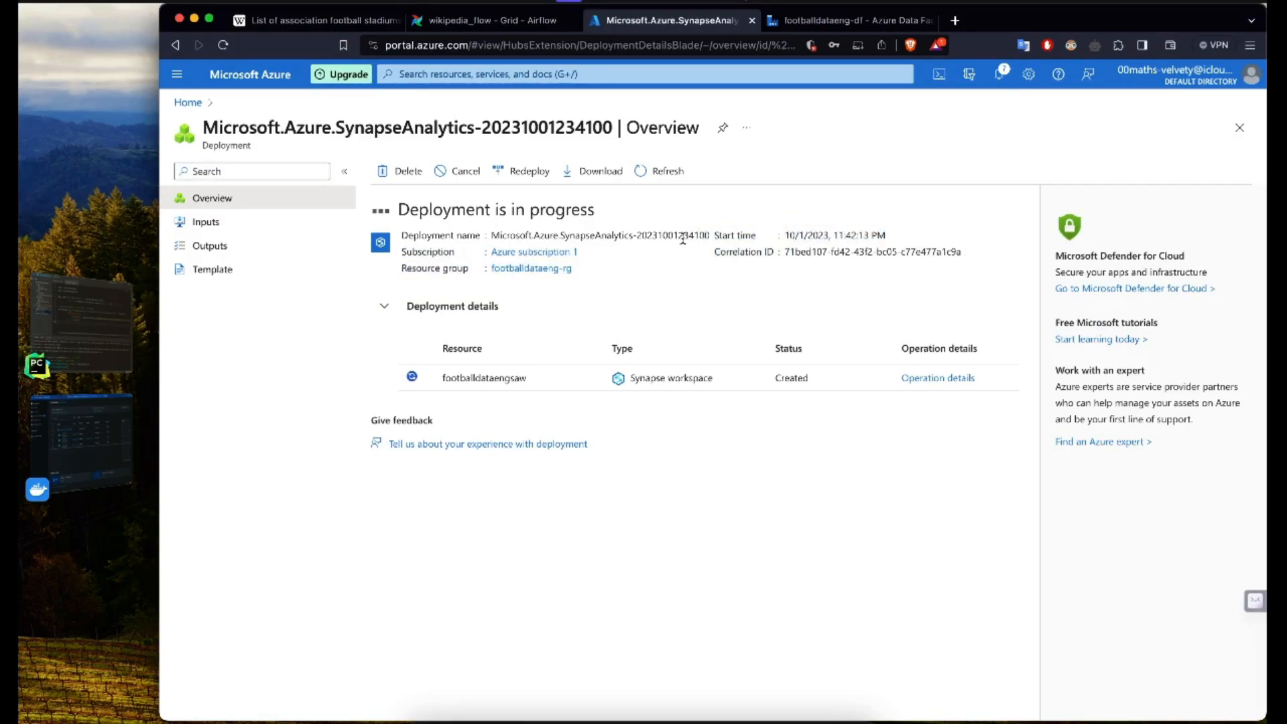
pyautogui.moveTo(708, 239); pyautogui.dragTo(595, 216)
pyautogui.click(642, 271)
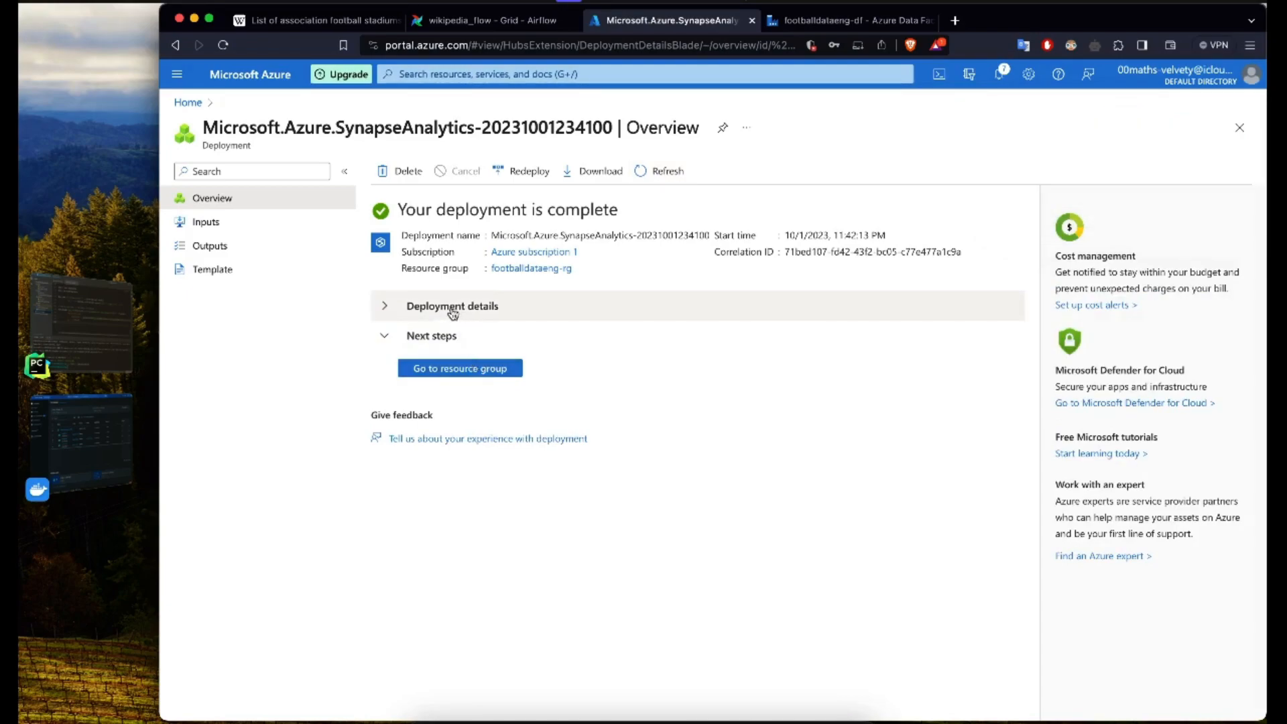
# Step: From the completed deployment, go to its resource group and open the footballdataengsaw workspace in Synapse Studio
pyautogui.click(386, 308)
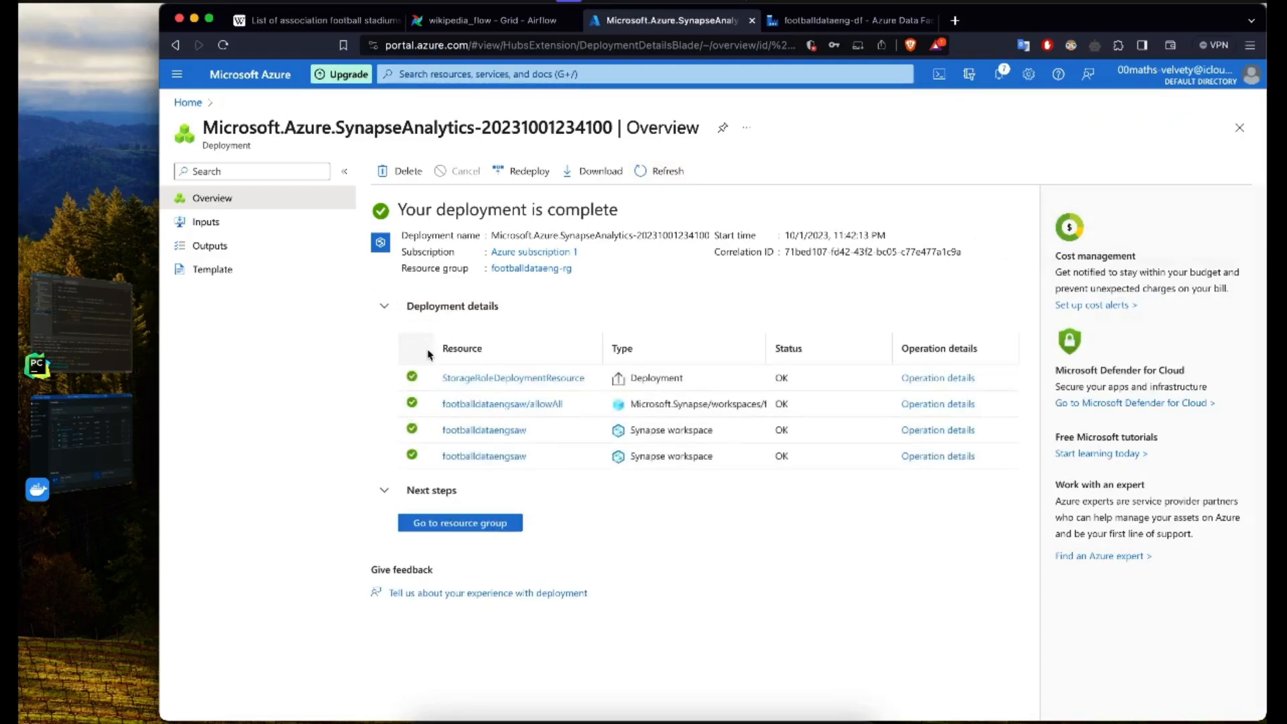
pyautogui.click(405, 310)
pyautogui.click(436, 368)
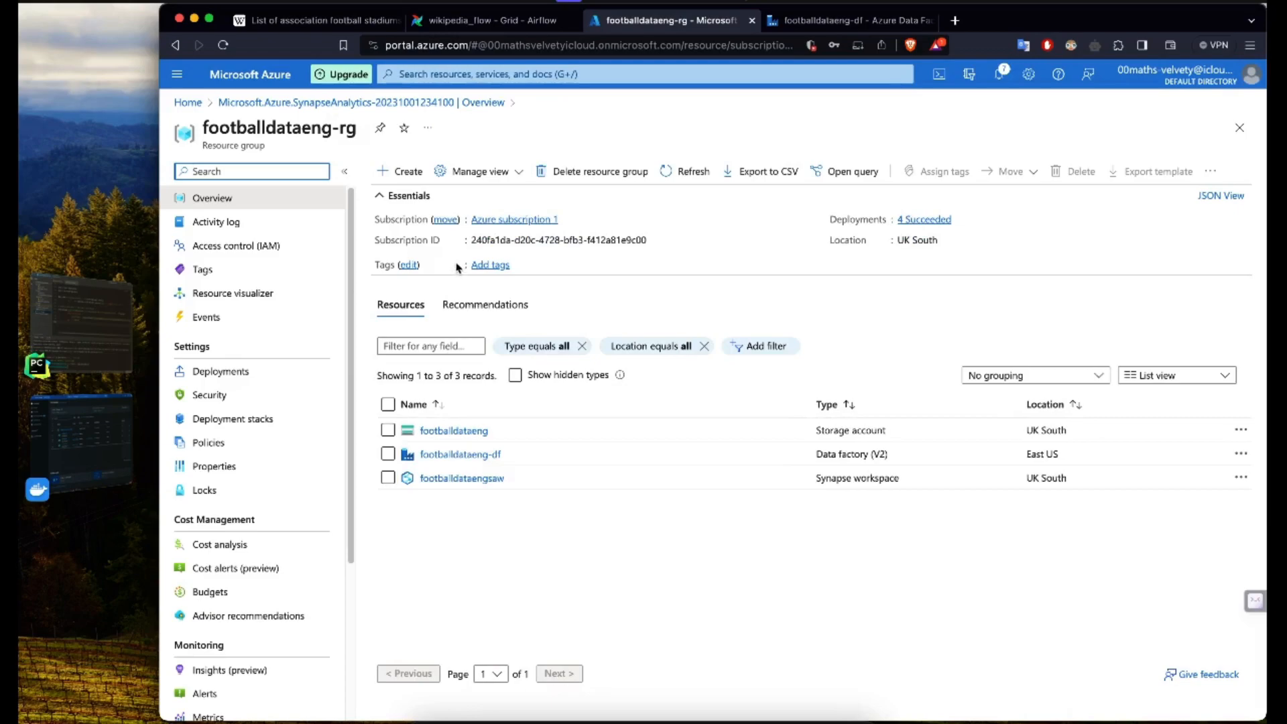
pyautogui.click(446, 478)
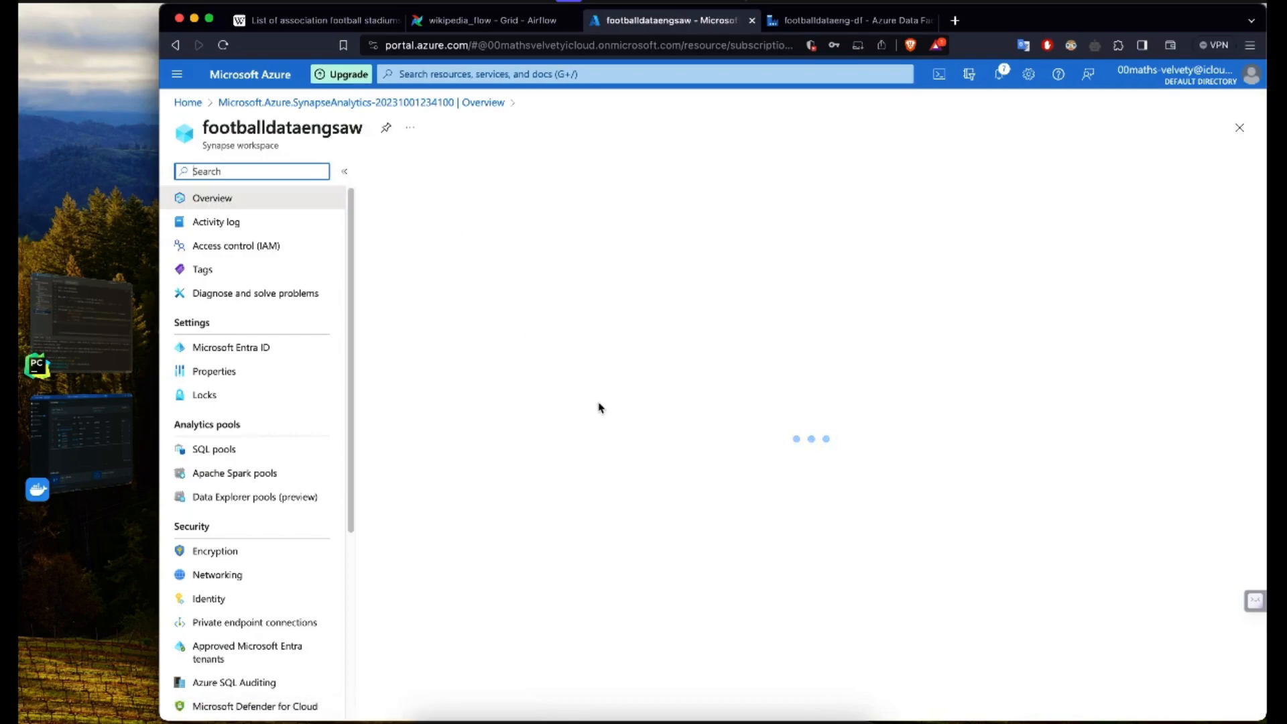
pyautogui.click(432, 514)
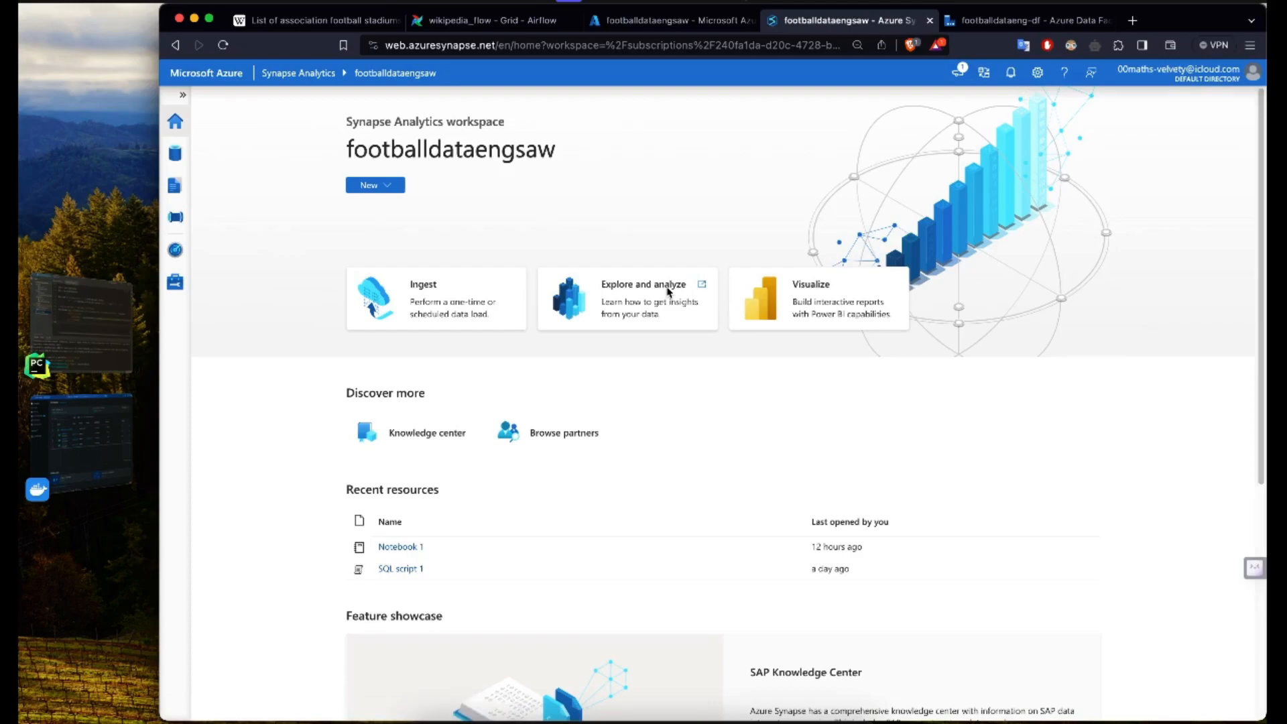
# Step: Look through the workspace's options for new items and its Data, Develop, Integrate, Monitor and Manage areas
pyautogui.click(382, 186)
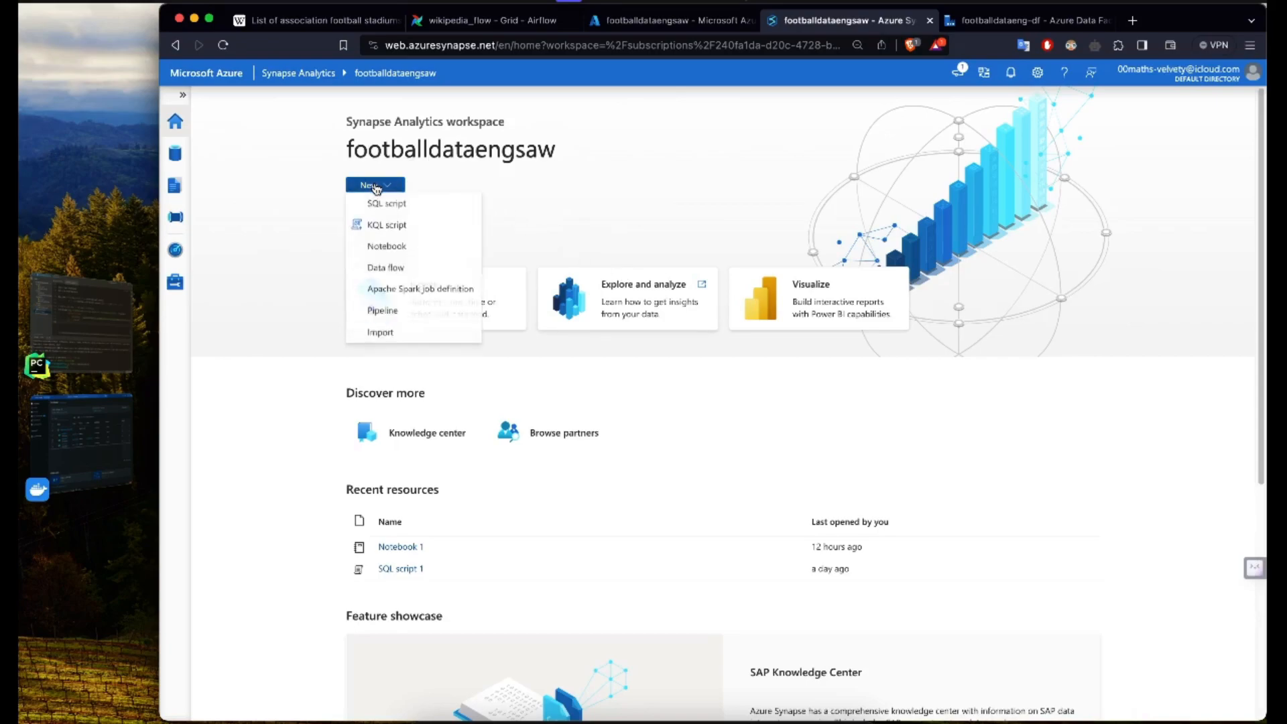
pyautogui.click(436, 173)
pyautogui.click(182, 96)
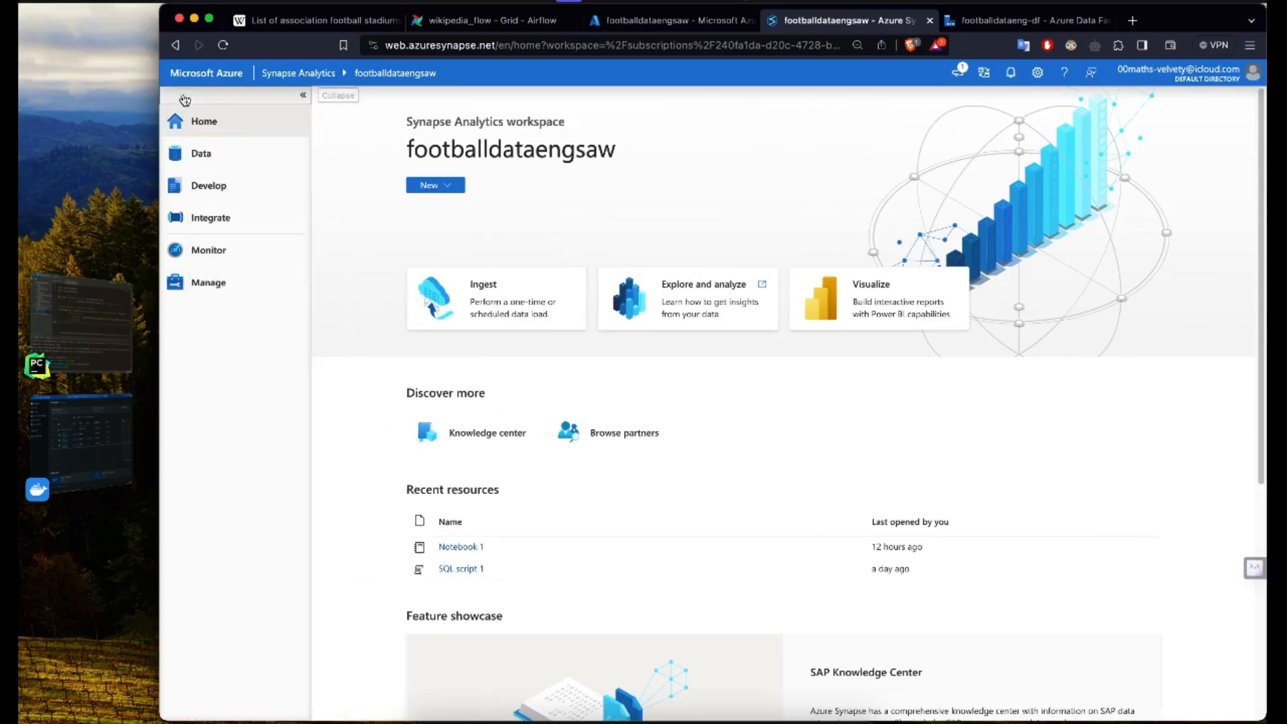
pyautogui.click(208, 151)
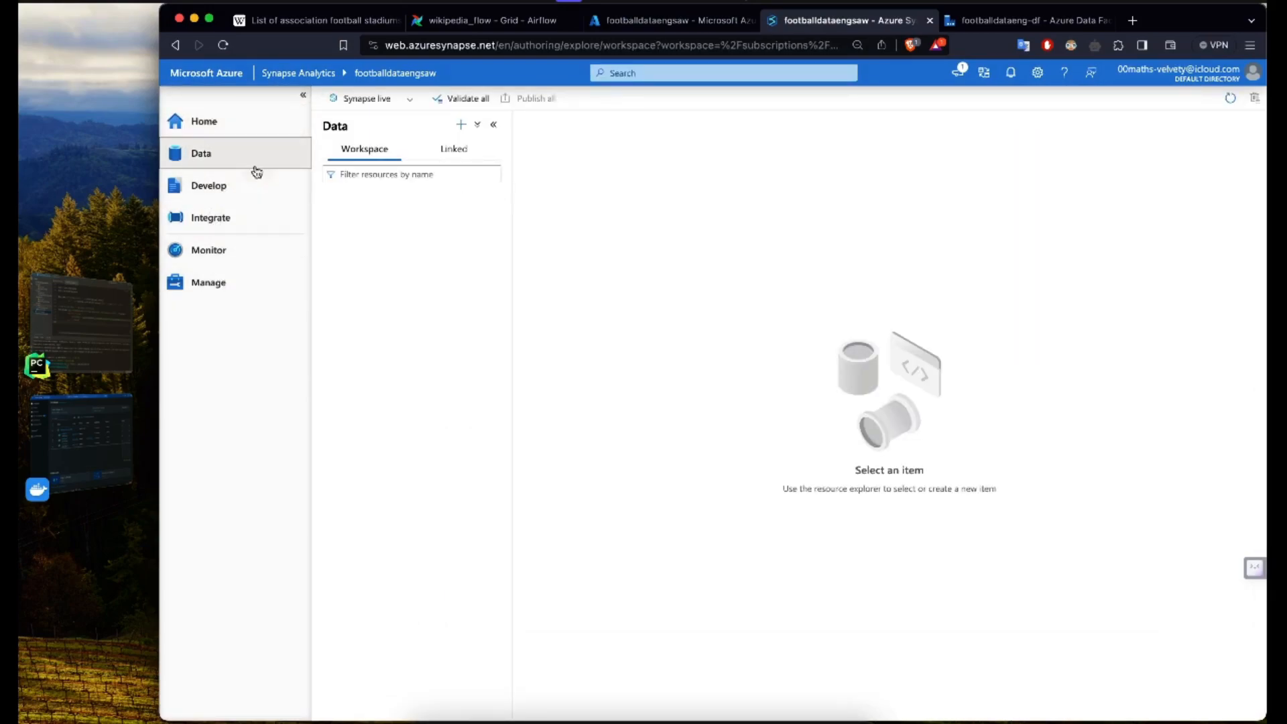
pyautogui.click(461, 124)
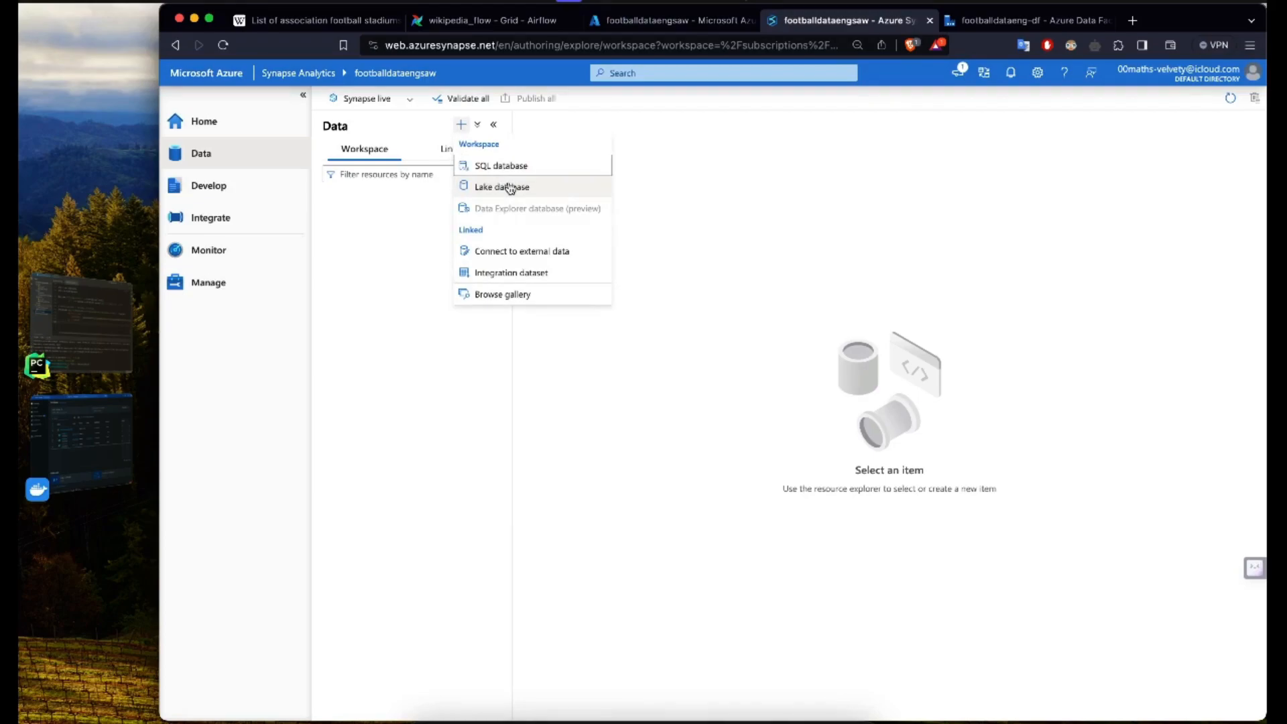
pyautogui.click(384, 239)
pyautogui.click(256, 187)
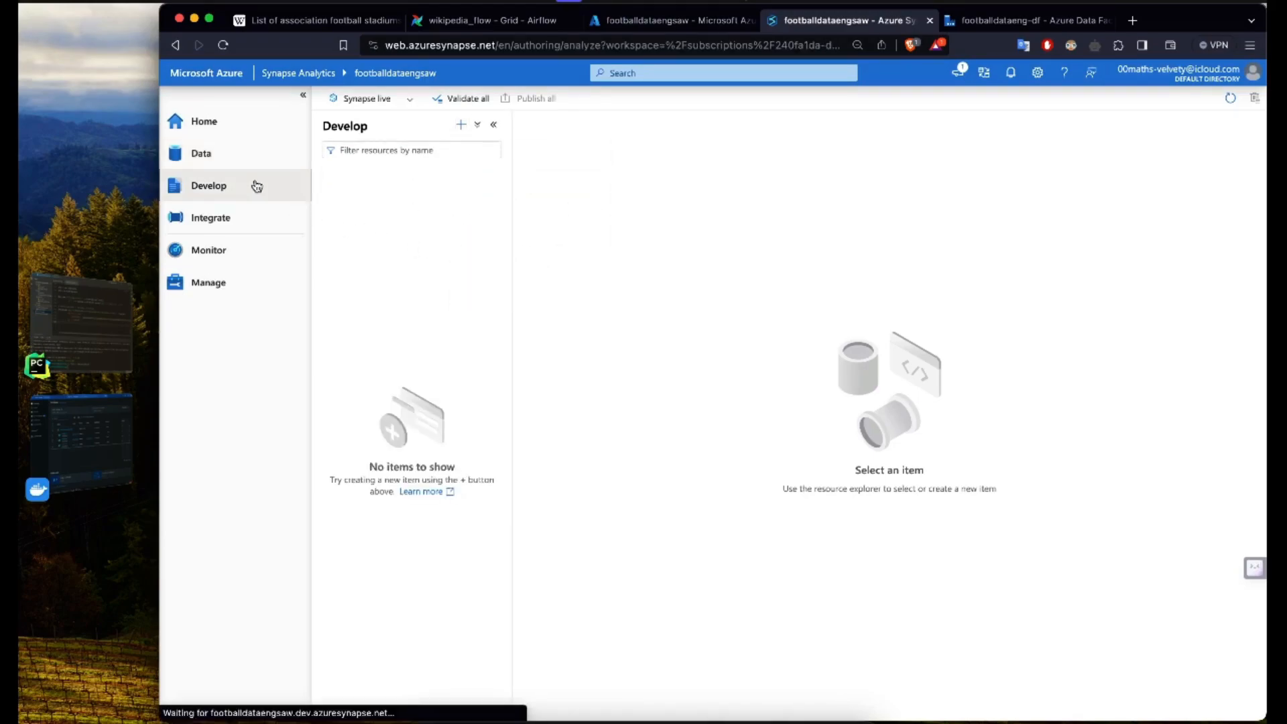
pyautogui.click(462, 125)
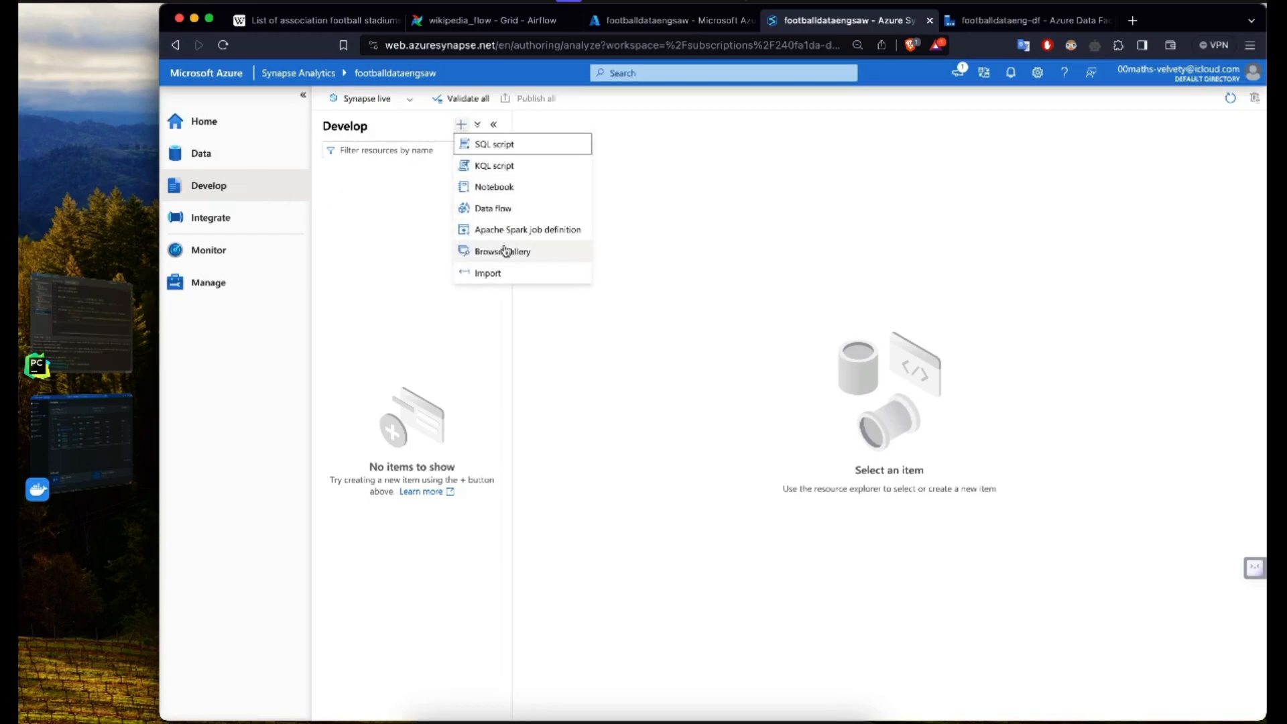
pyautogui.click(257, 221)
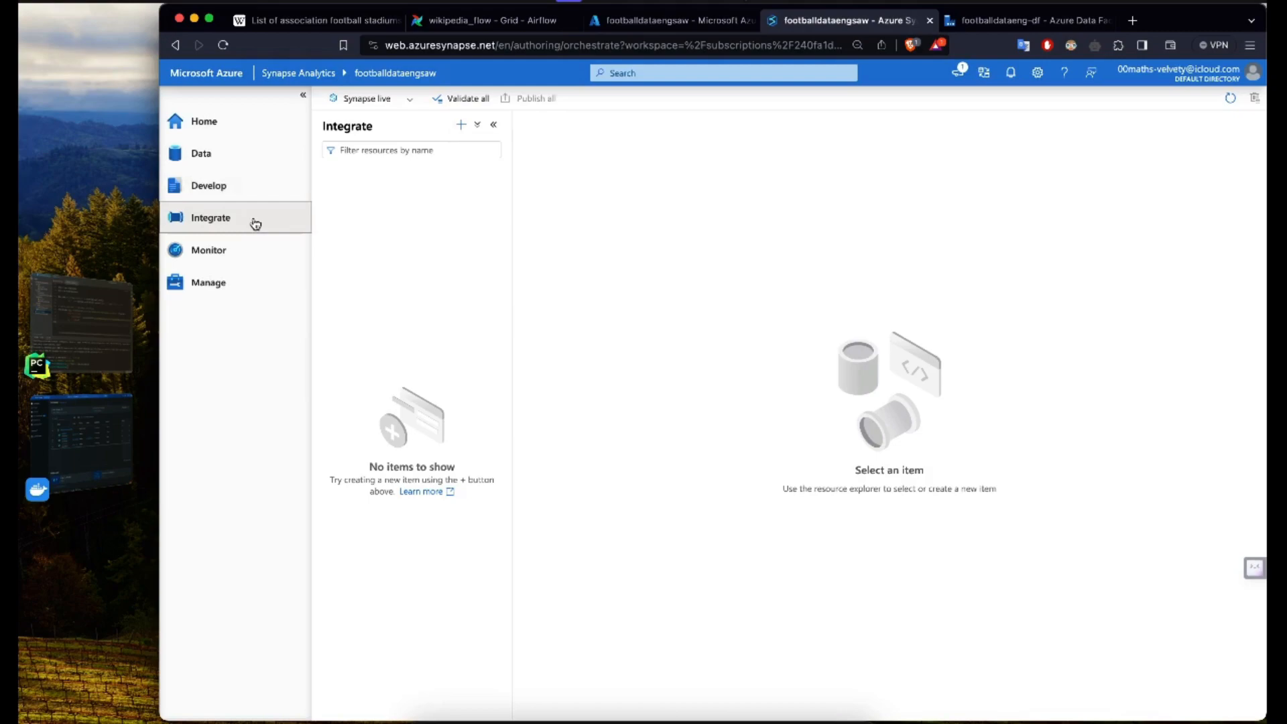
pyautogui.click(462, 126)
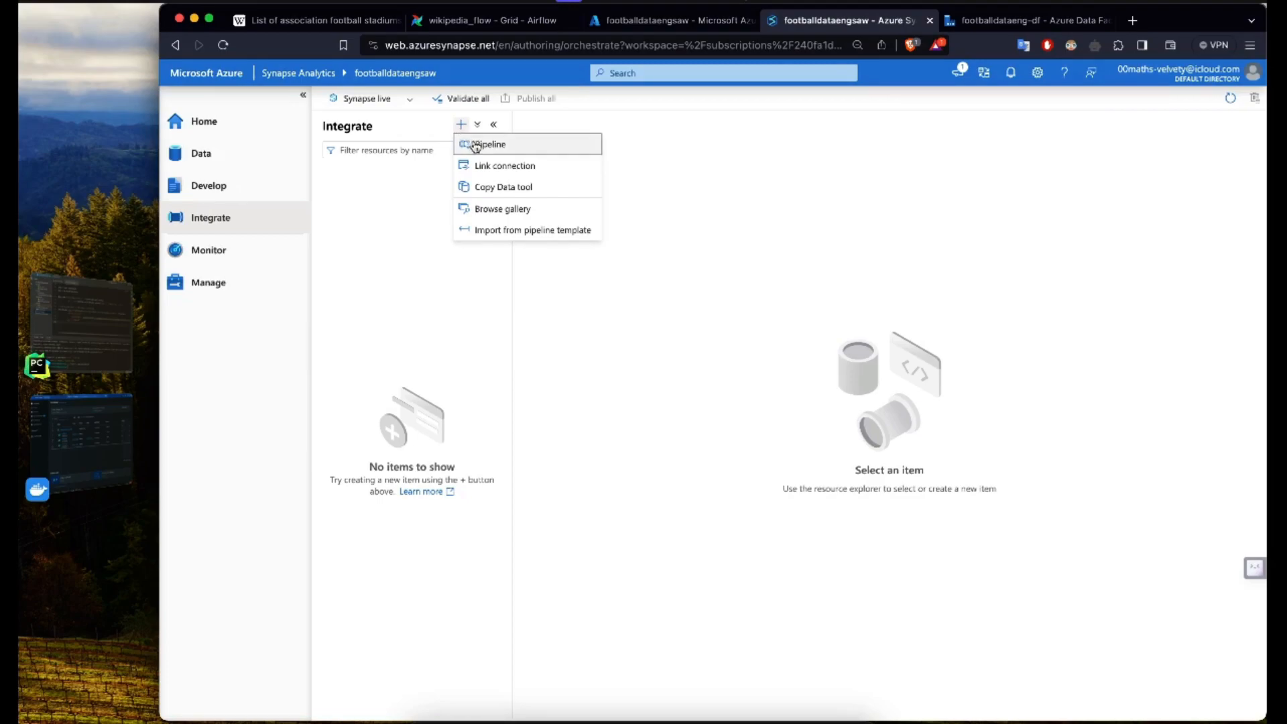
pyautogui.click(224, 258)
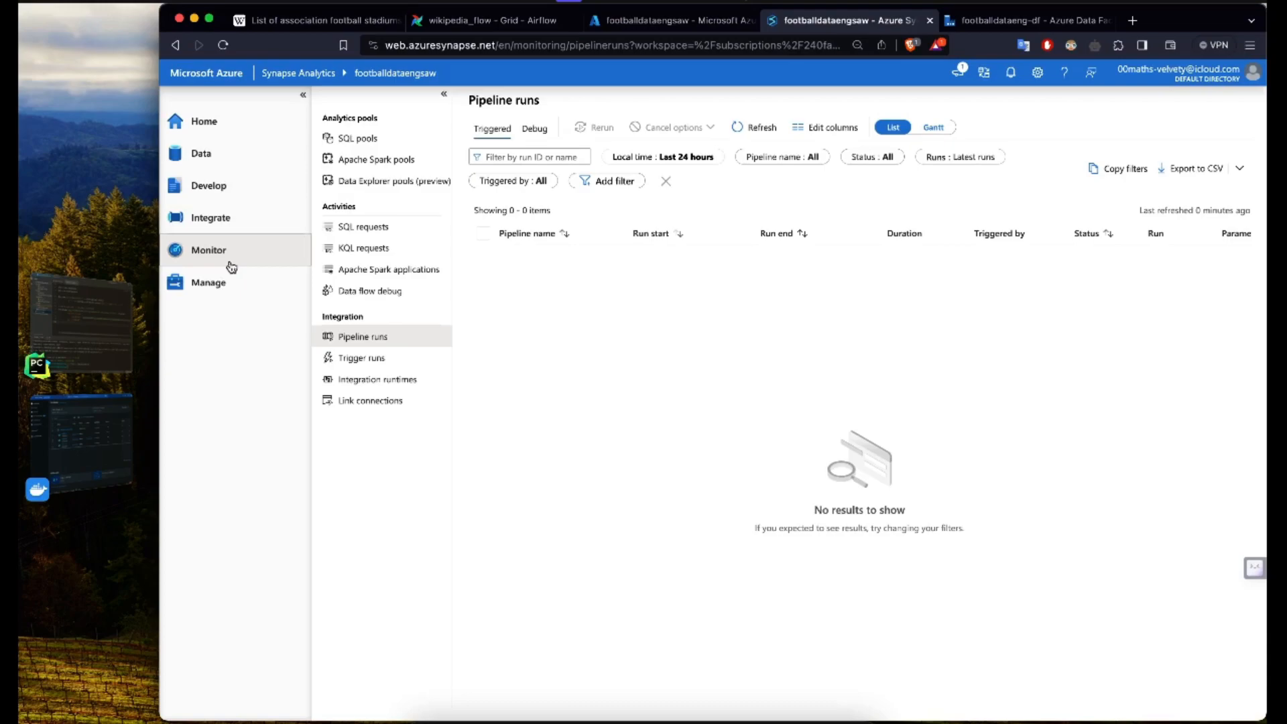
pyautogui.click(208, 285)
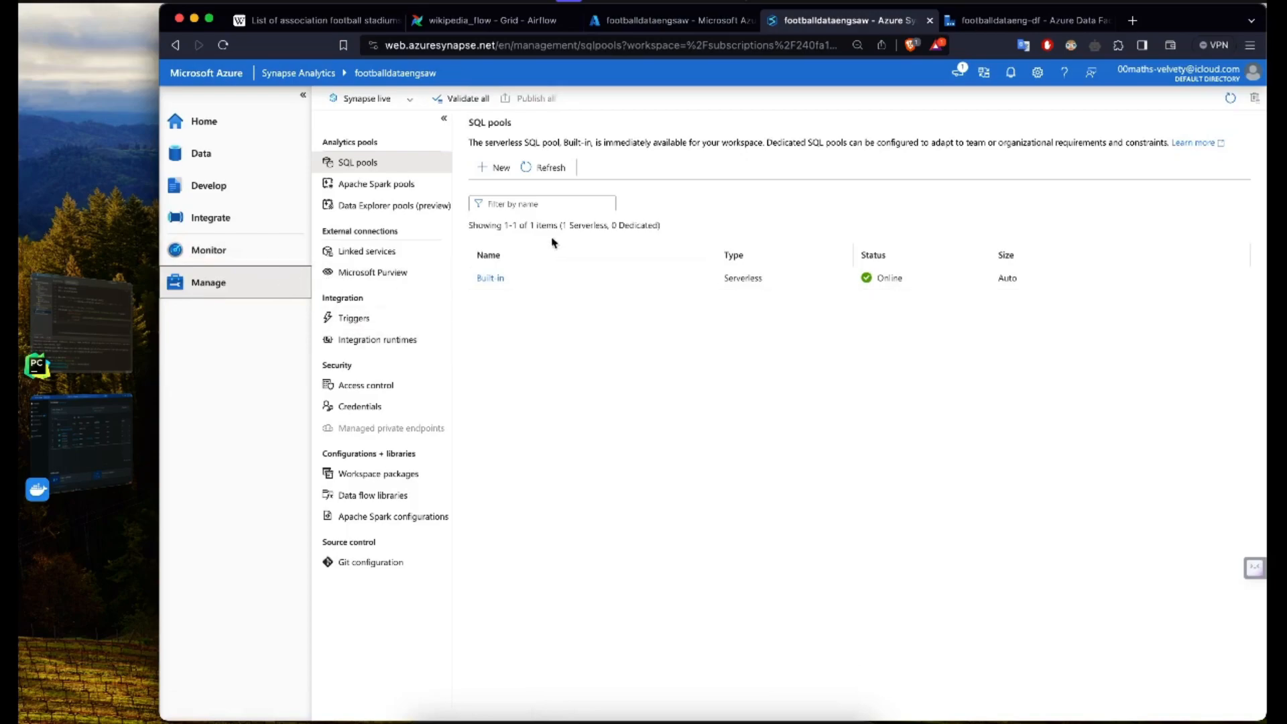
# Step: Create a new SQL script among the workspace's development items and leave its query empty
pyautogui.click(238, 185)
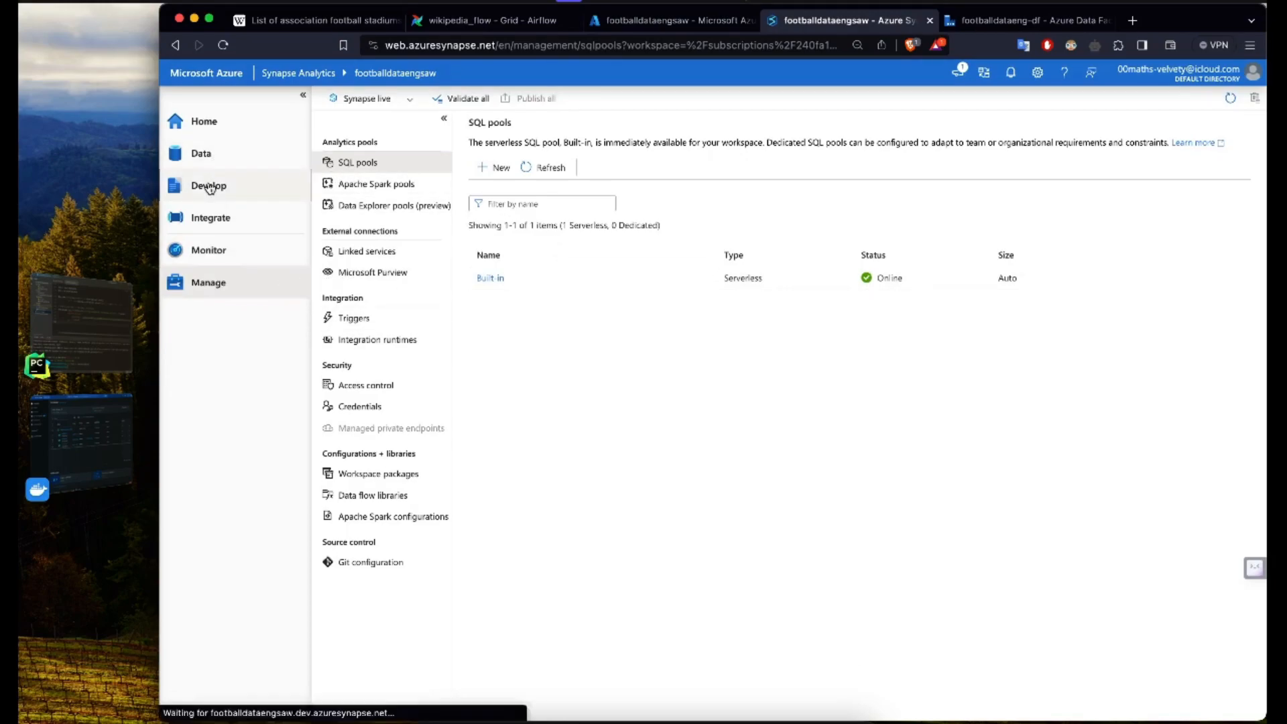
pyautogui.click(461, 124)
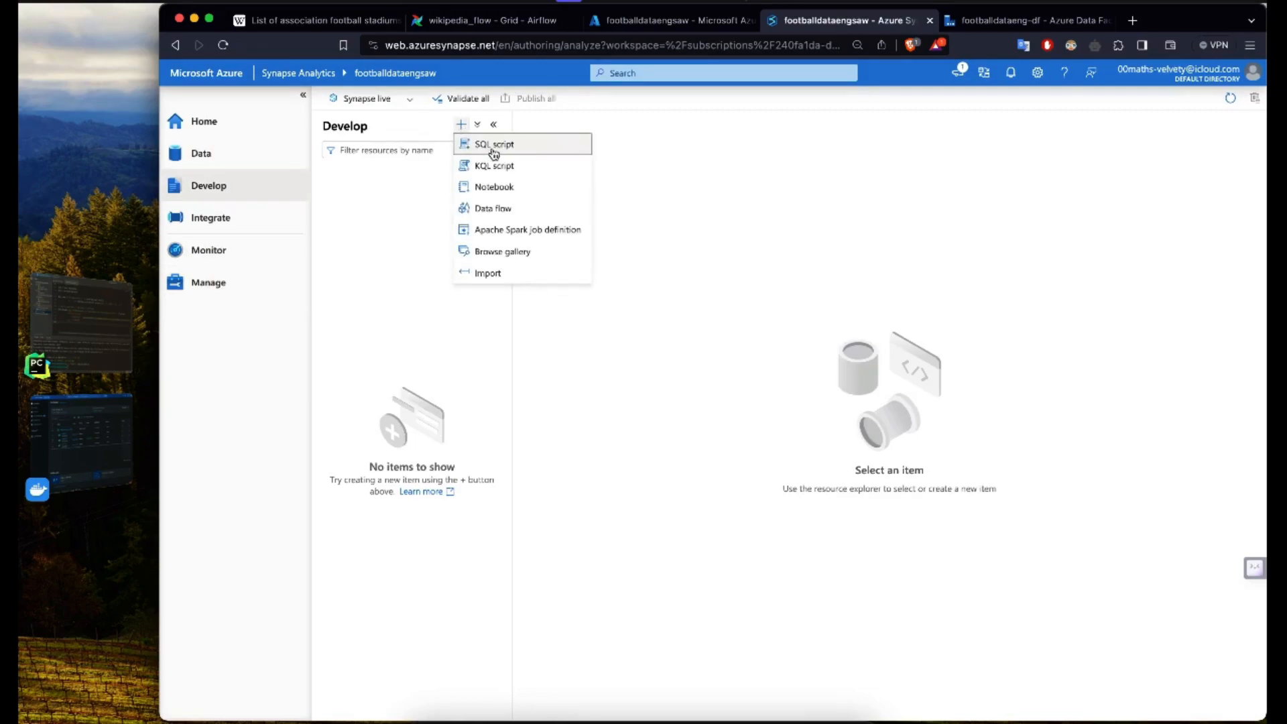
pyautogui.click(494, 147)
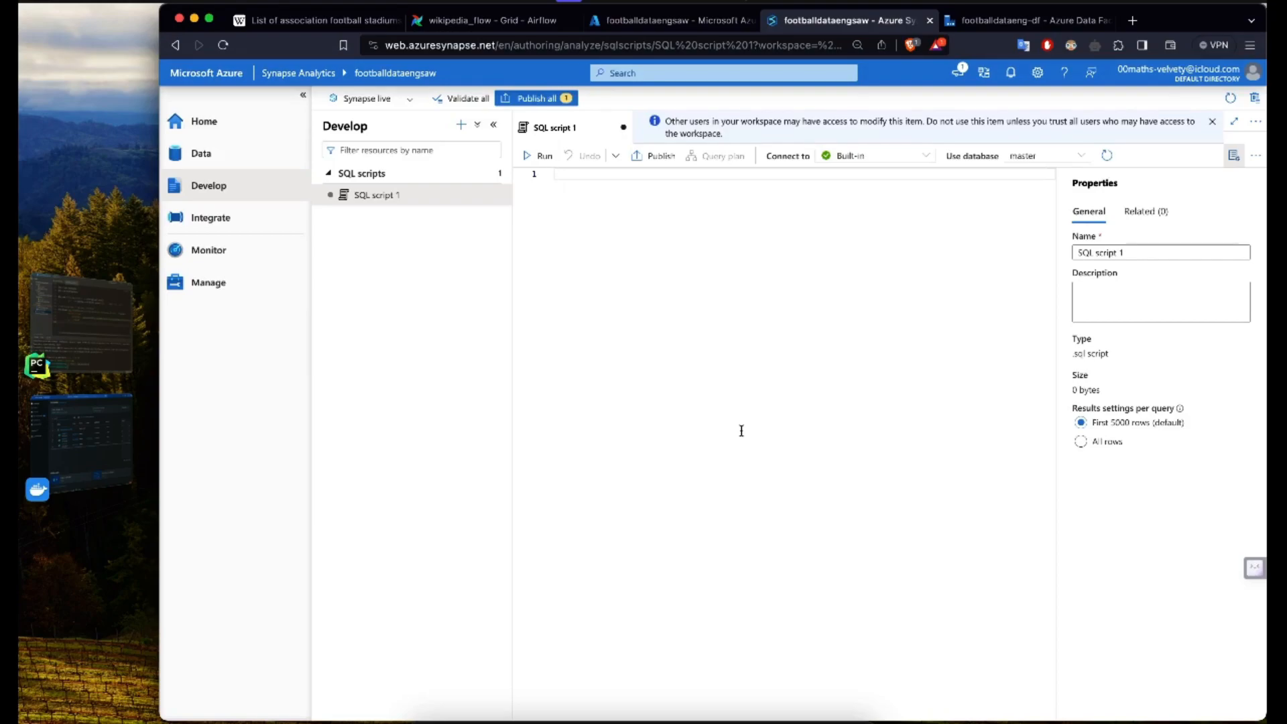
pyautogui.write('select')
pyautogui.press('BackSpace')
pyautogui.press('BackSpace')
pyautogui.press('BackSpace')
pyautogui.press('BackSpace')
pyautogui.press('BackSpace')
pyautogui.press('BackSpace')
pyautogui.press('BackSpace')
# Step: Create a new lake database in the workspace, accepting the database template terms of use
pyautogui.click(233, 167)
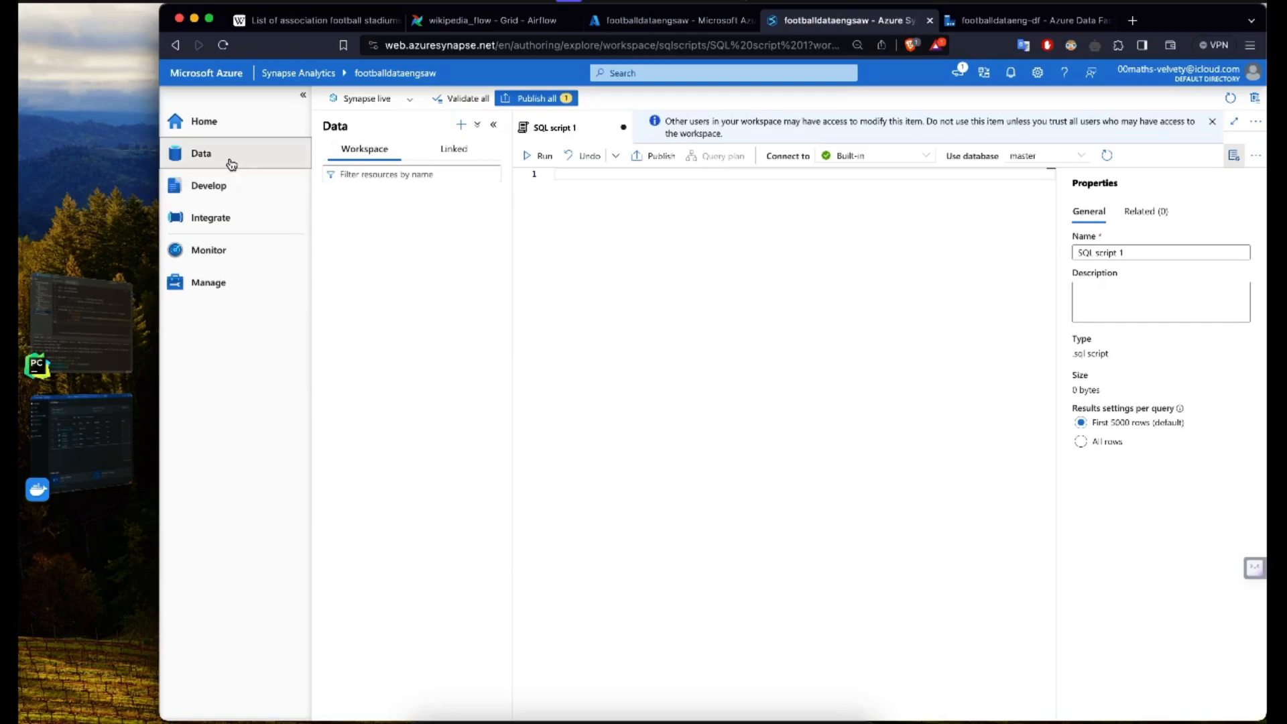
pyautogui.click(460, 126)
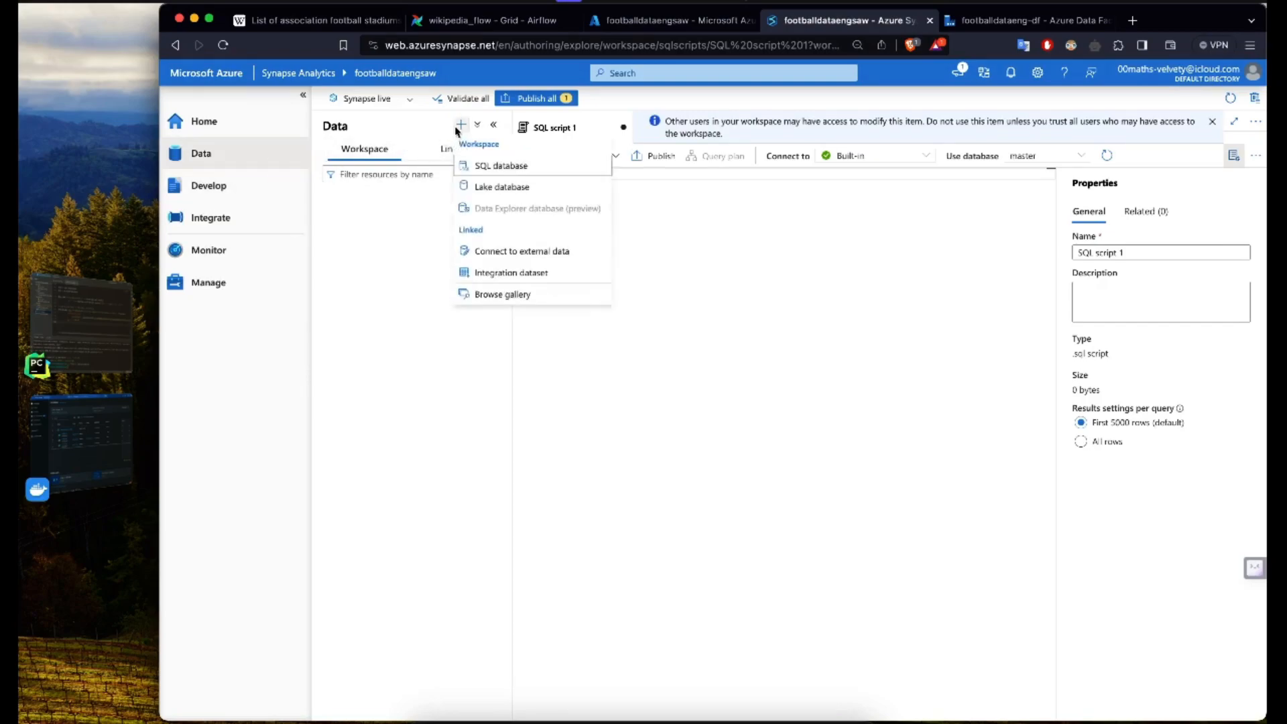
pyautogui.click(503, 190)
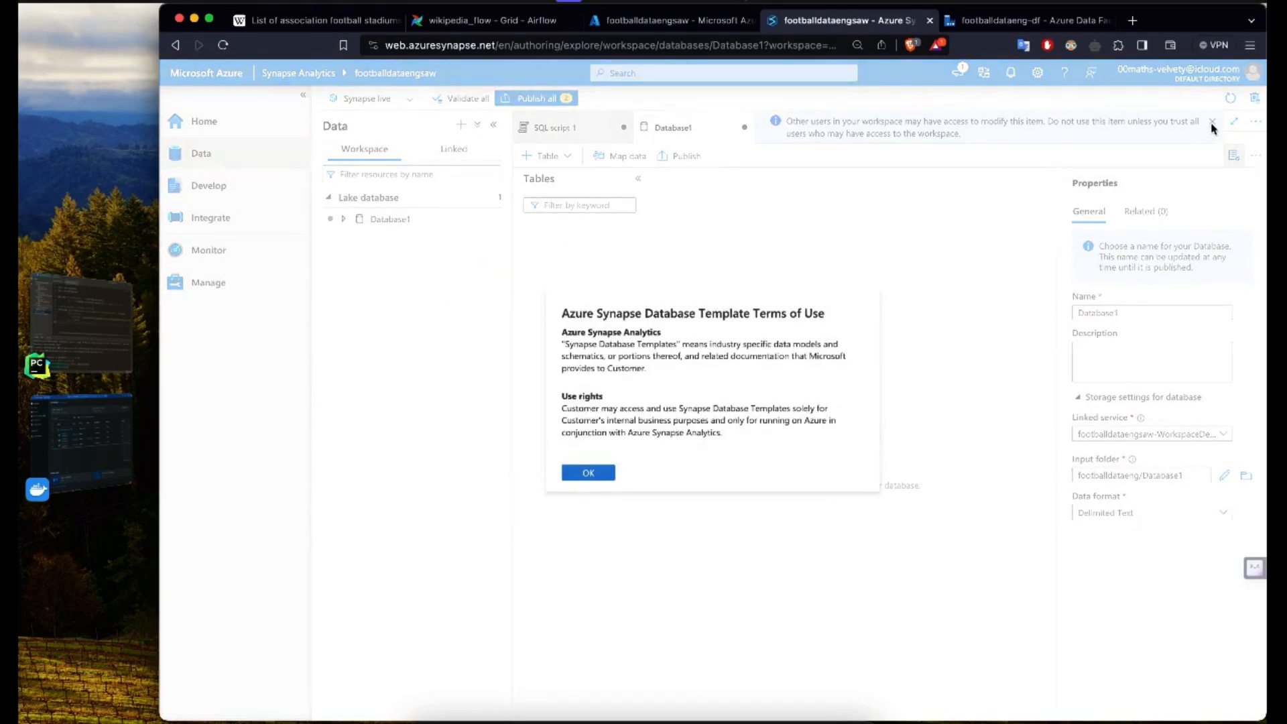
pyautogui.click(608, 477)
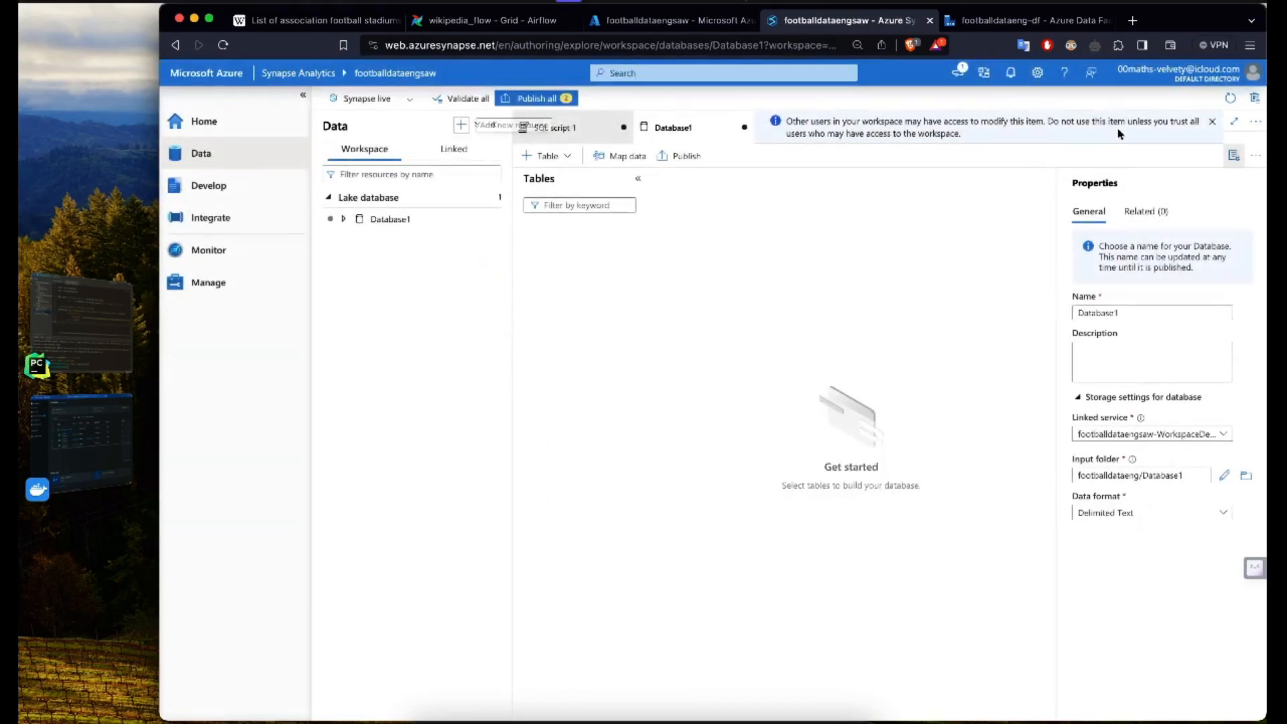
pyautogui.click(1211, 123)
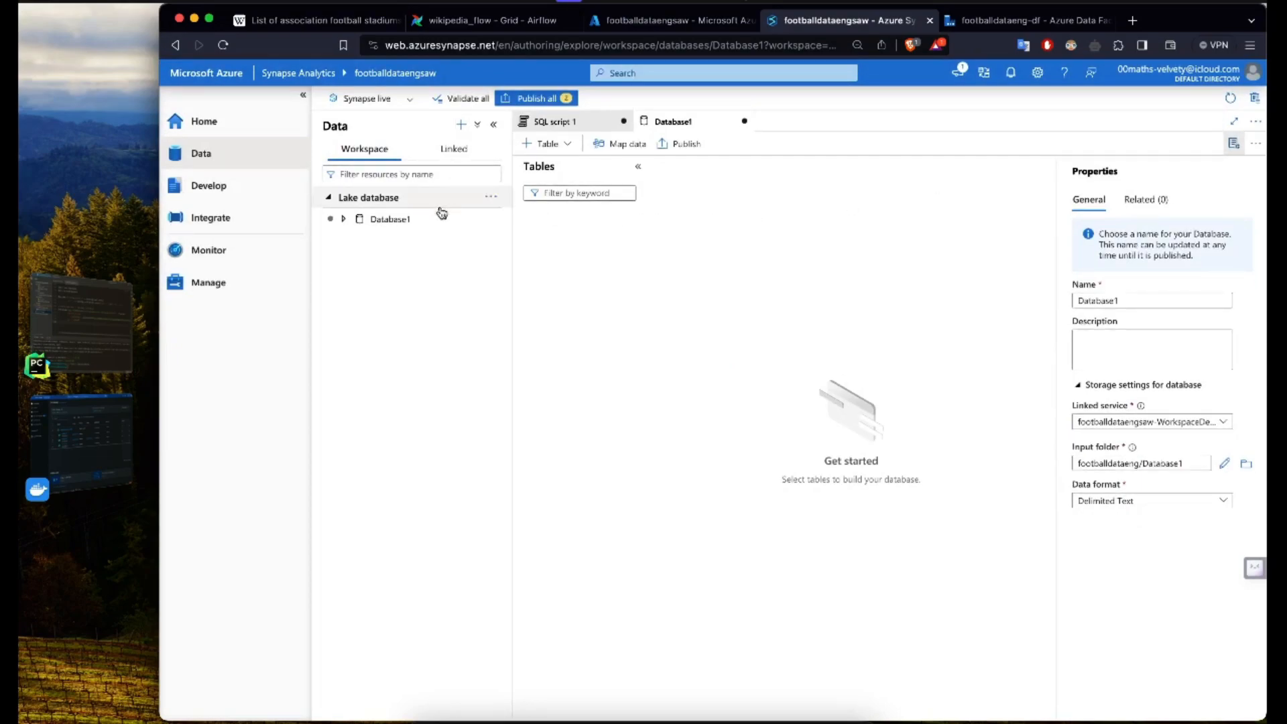
# Step: Rename the new lake database as StadiumDB
pyautogui.click(345, 219)
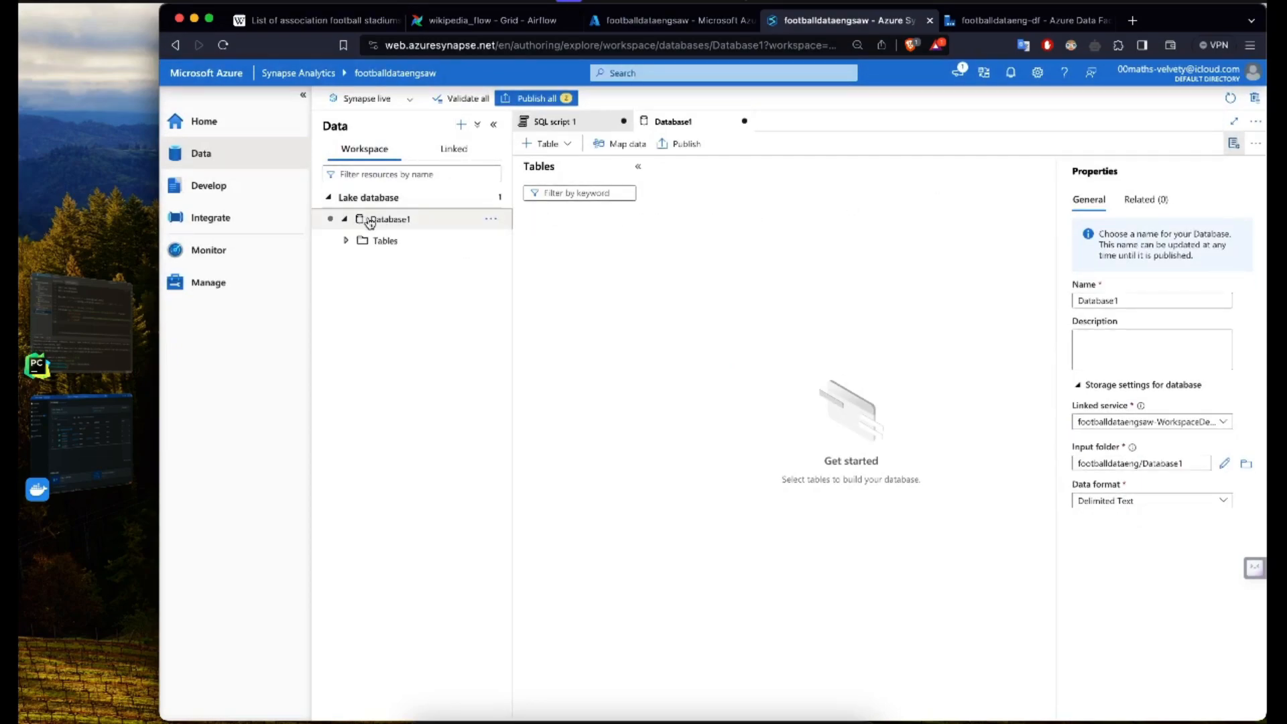
pyautogui.moveTo(1132, 303); pyautogui.dragTo(1046, 302)
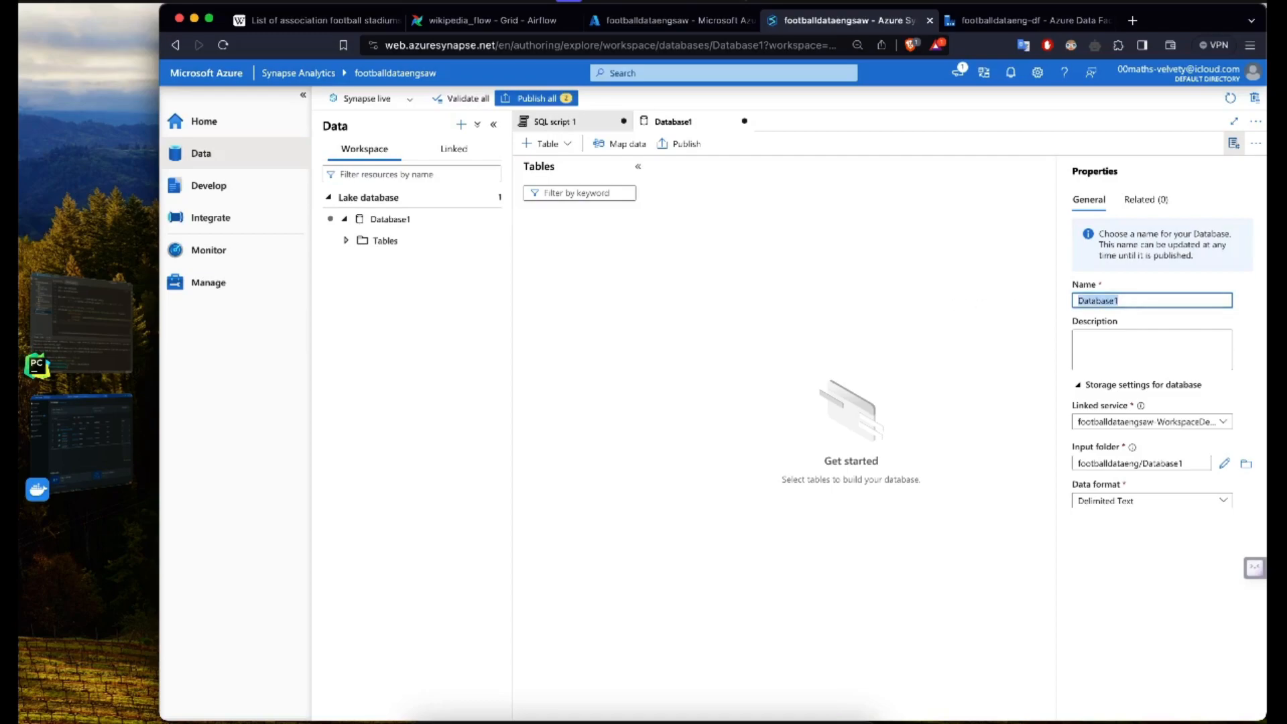
pyautogui.write('Stadi')
pyautogui.press('Down')
pyautogui.press('Return')
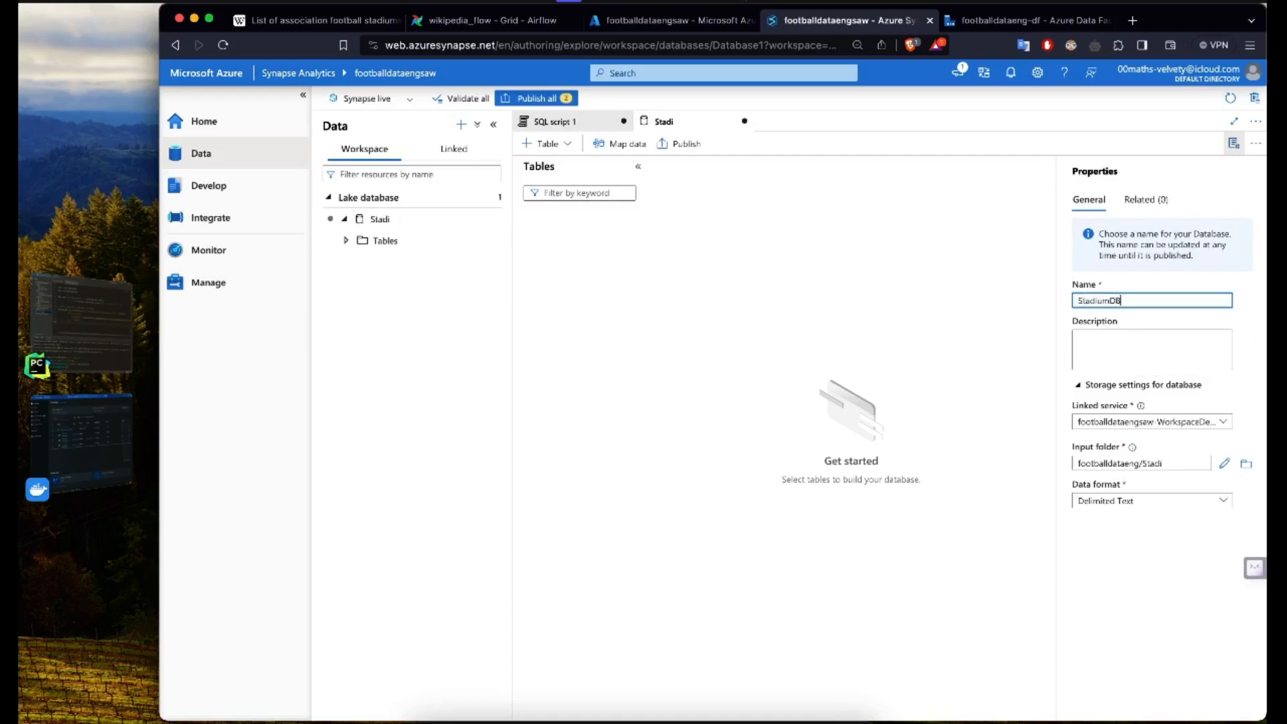
# Step: Start an external table from the data lake in StadiumDB, named stadiums, using the footballdataengsaw-WorkspaceDefaultStorage(footballdataeng) linked service
pyautogui.click(346, 241)
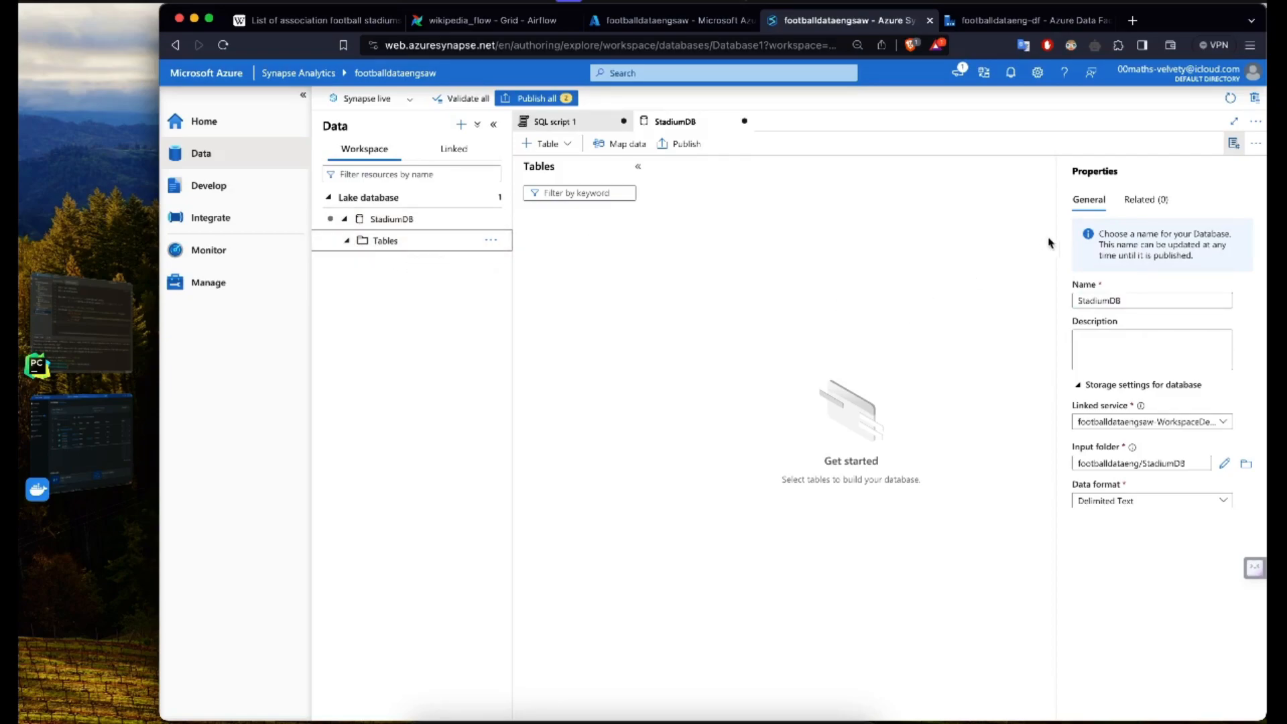
pyautogui.click(1234, 143)
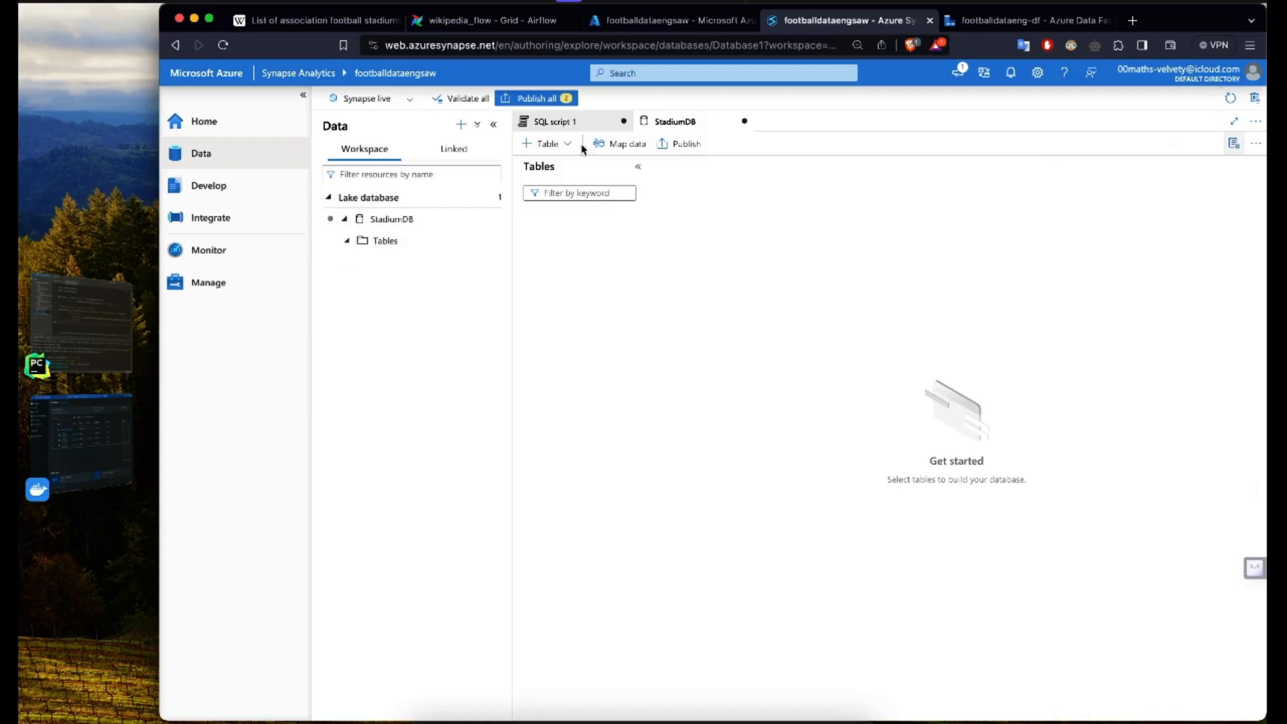
pyautogui.click(303, 95)
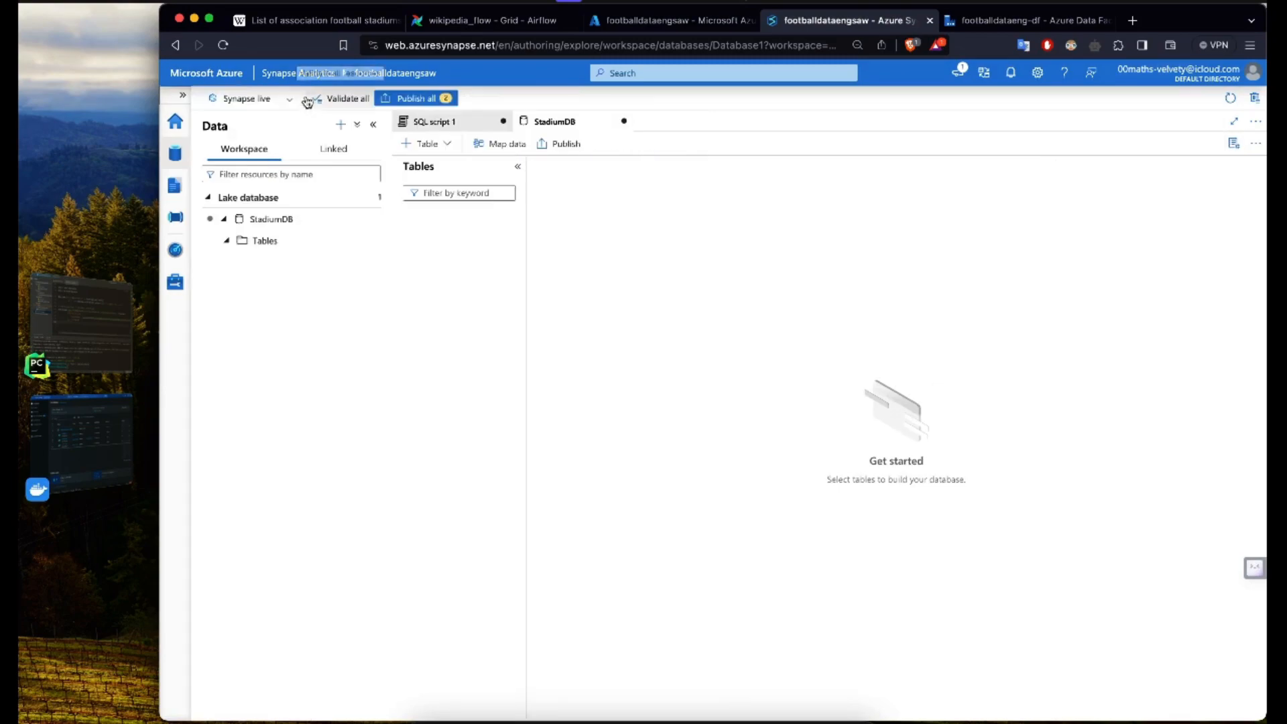
pyautogui.click(433, 148)
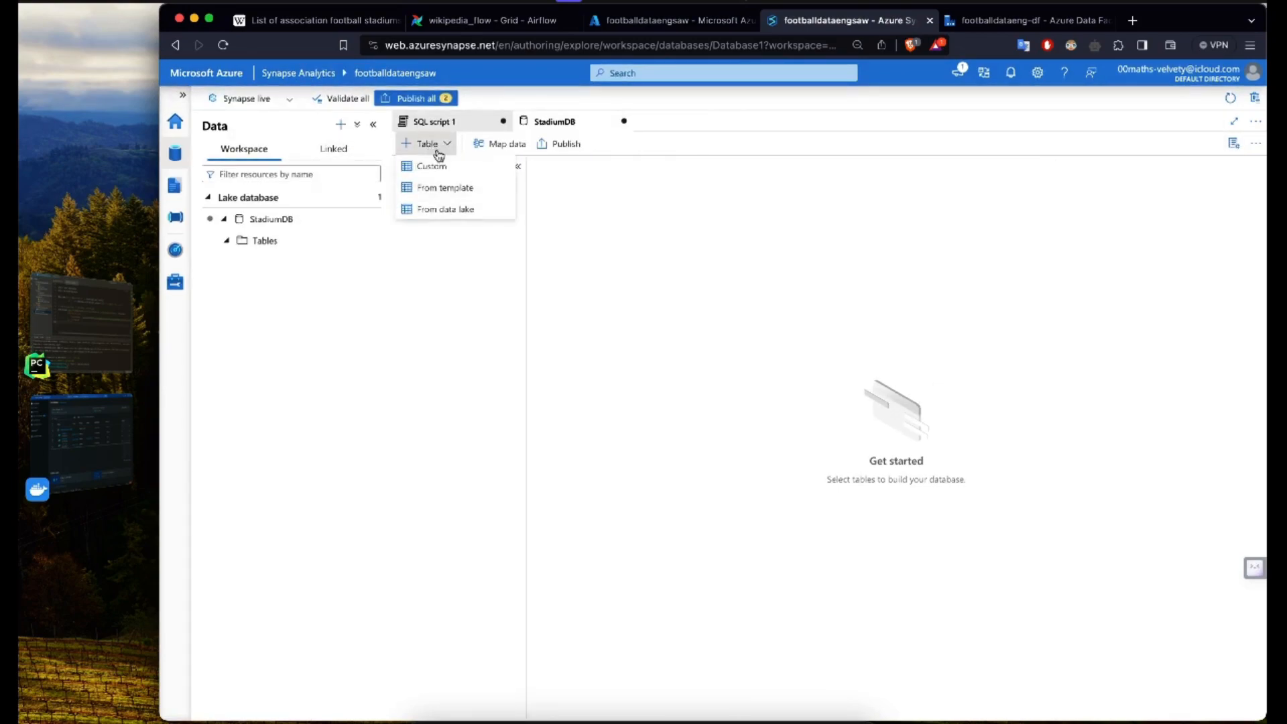
pyautogui.click(448, 211)
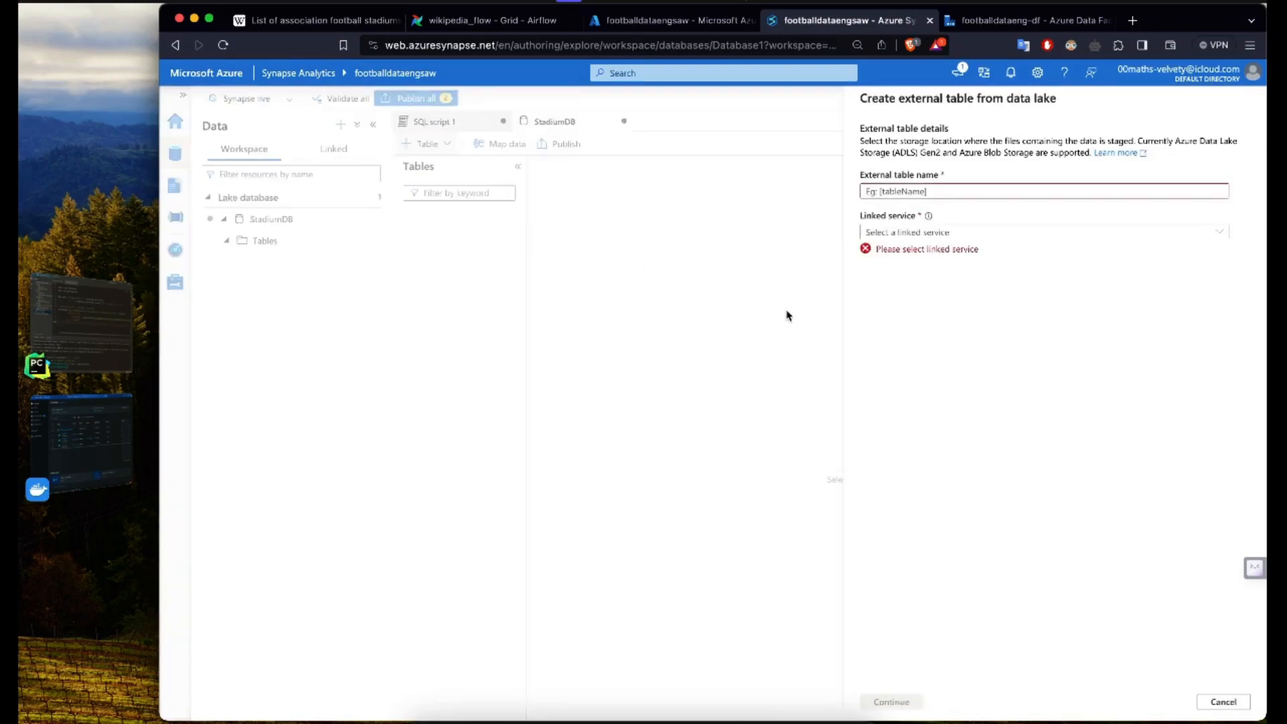
pyautogui.click(938, 193)
pyautogui.write('stadiums')
pyautogui.press('Tab')
pyautogui.click(1099, 292)
pyautogui.click(988, 240)
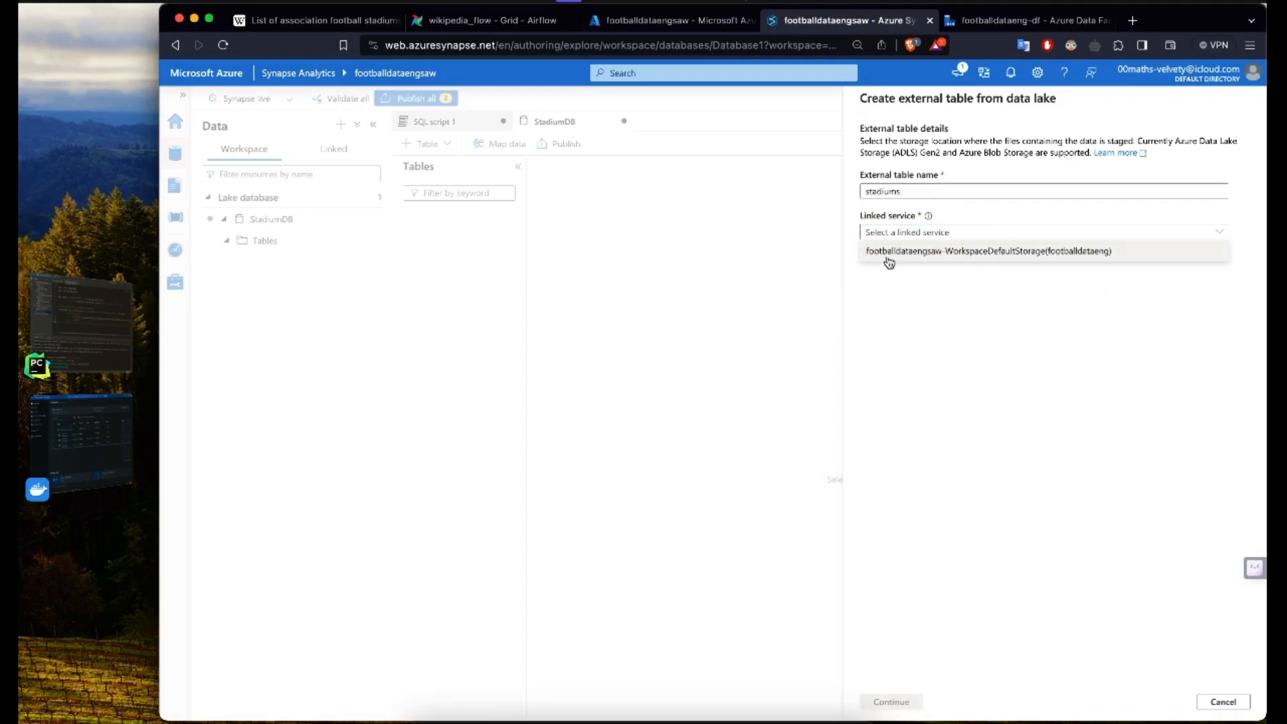
pyautogui.click(948, 252)
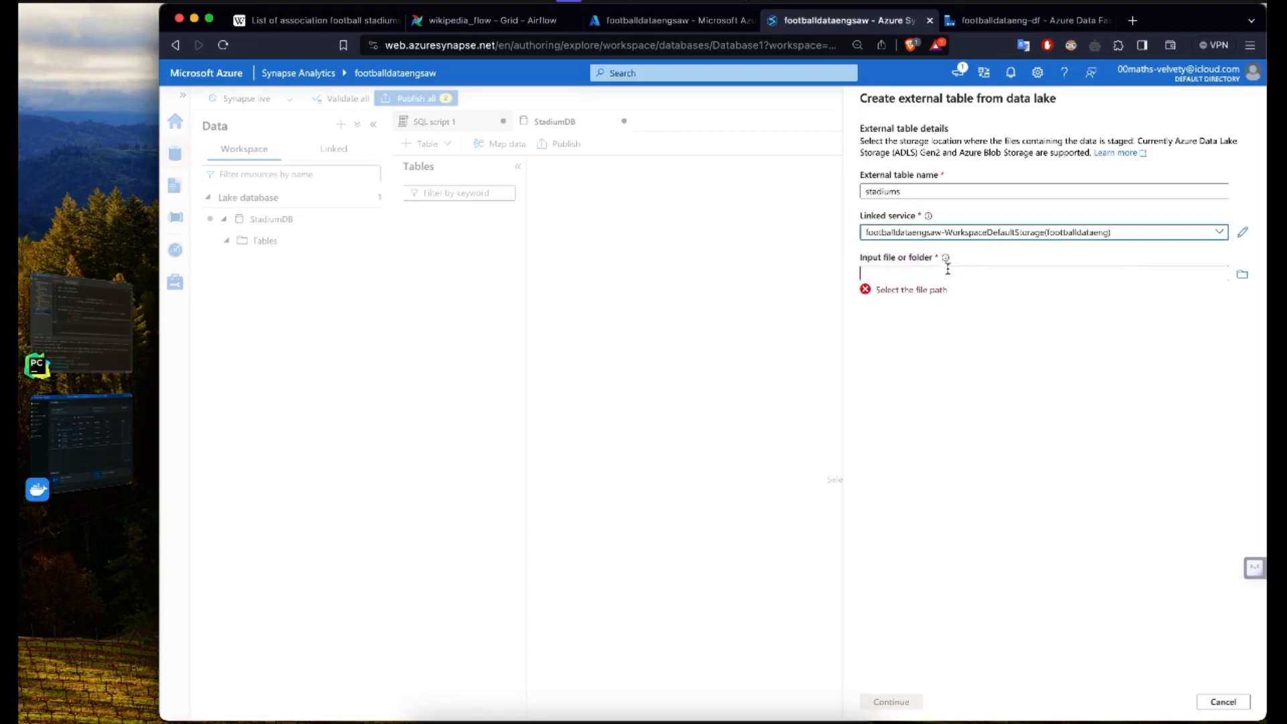
# Step: Choose footballdataeng/ready/stadiums_cleaned.csv as the external table's input file and continue to the source file format settings
pyautogui.click(1243, 275)
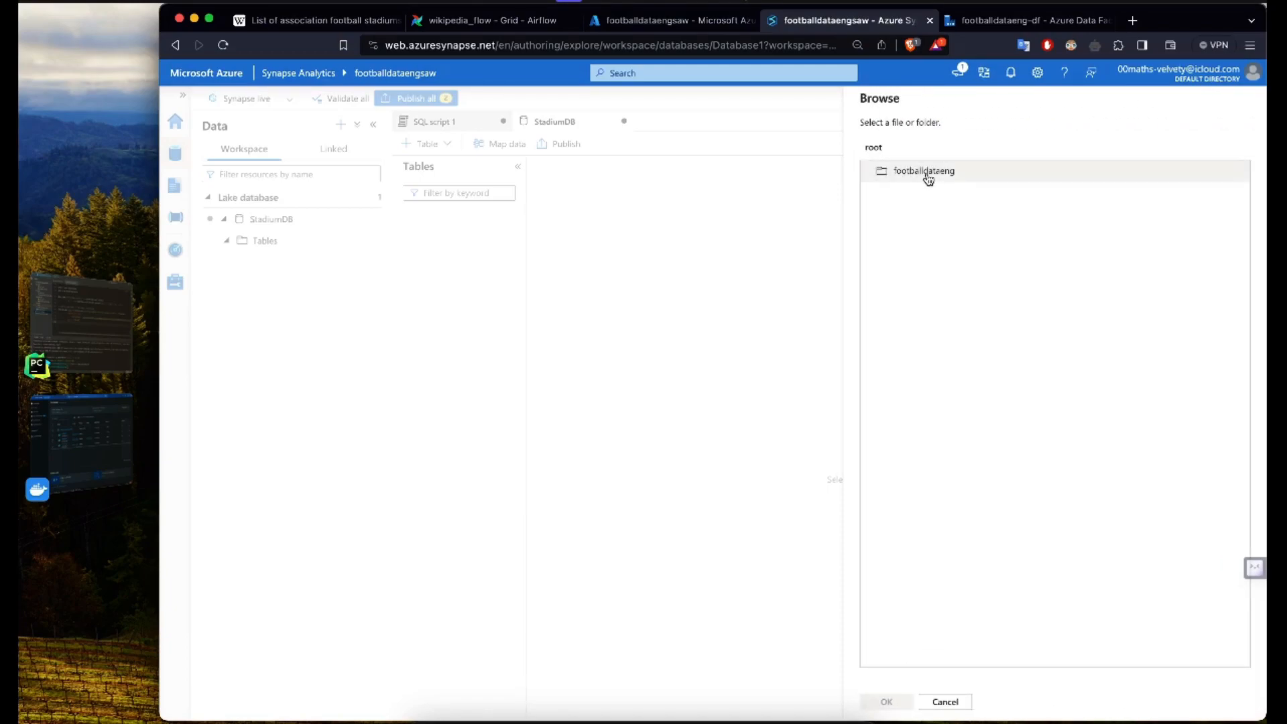
pyautogui.click(928, 175)
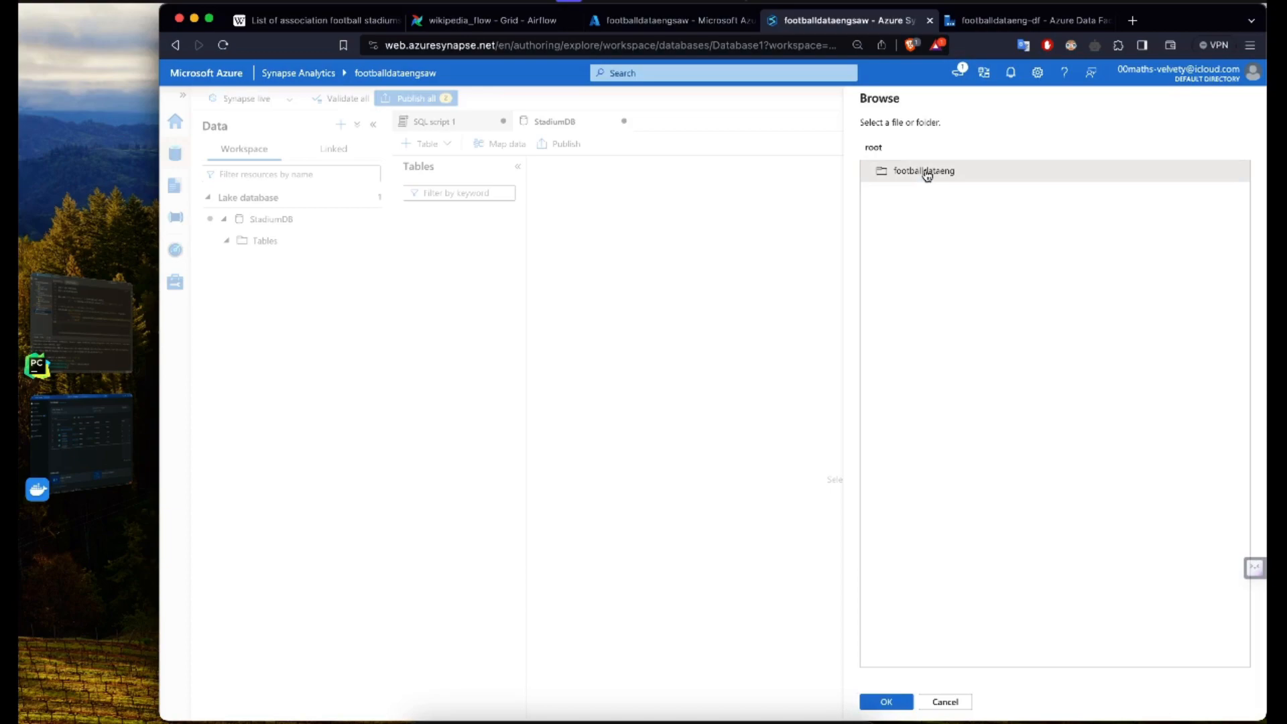
pyautogui.doubleClick(928, 173)
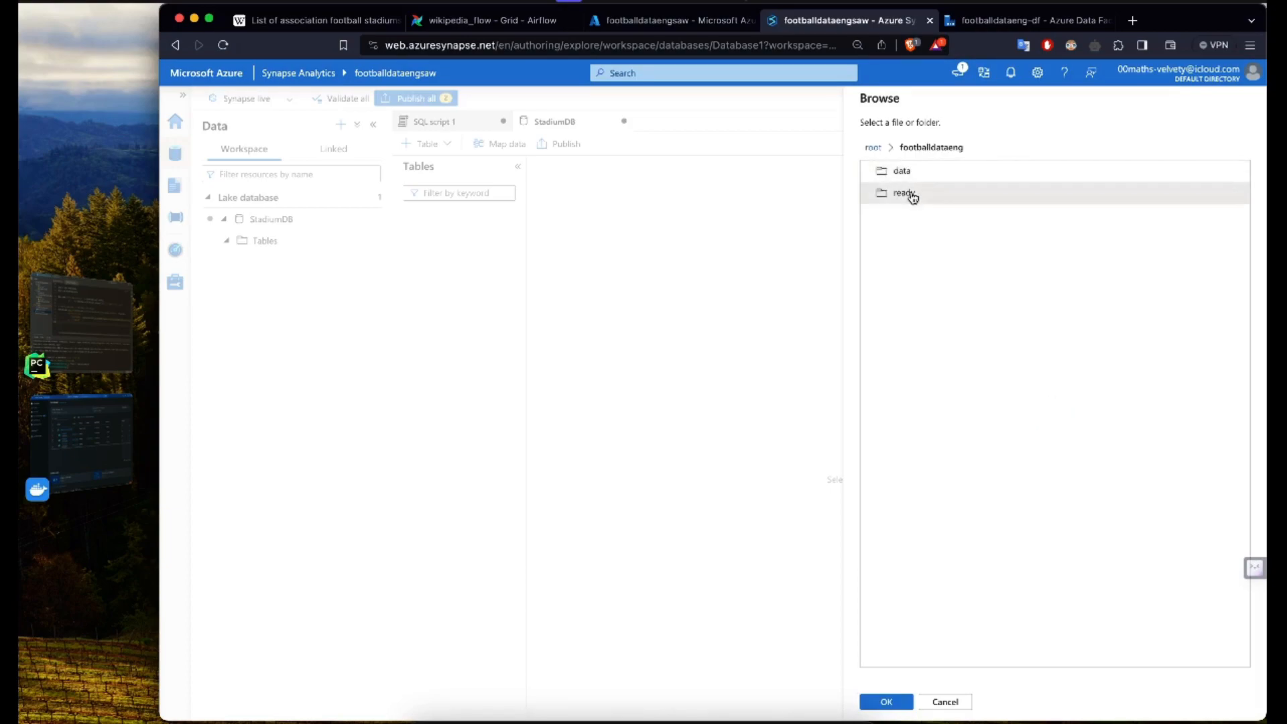
pyautogui.doubleClick(913, 194)
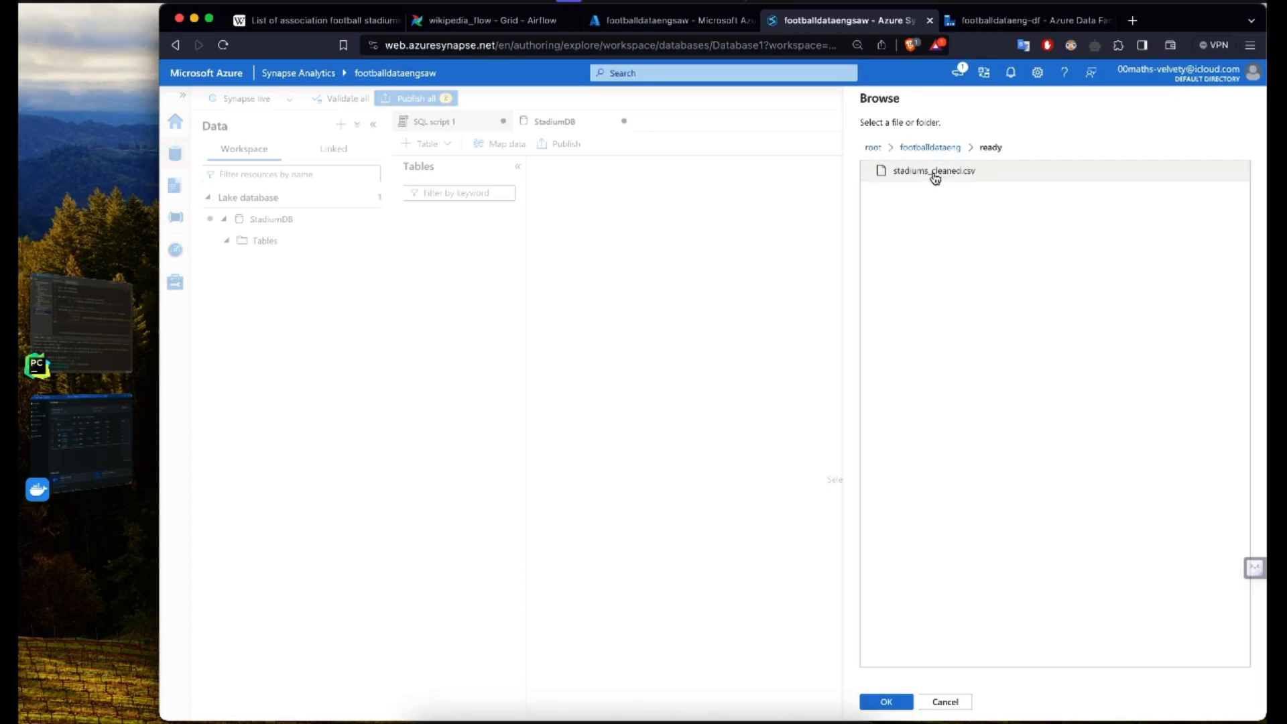
pyautogui.click(936, 176)
pyautogui.click(882, 701)
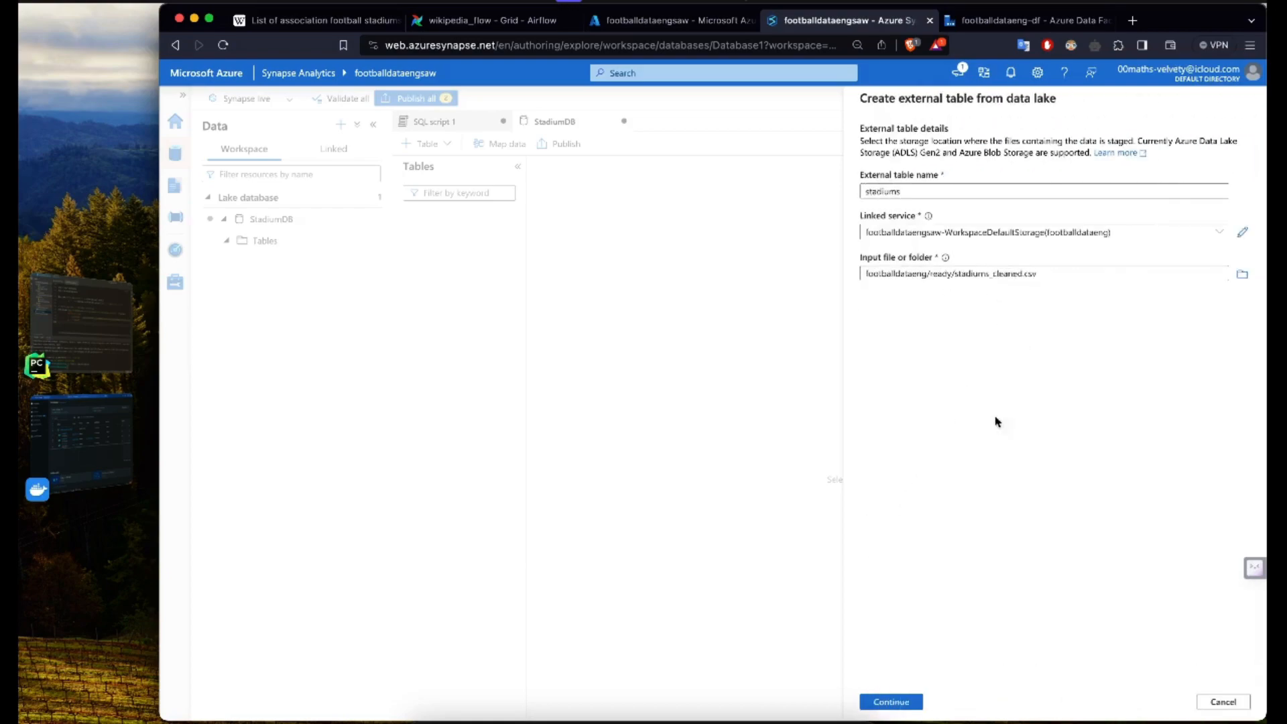
pyautogui.click(888, 702)
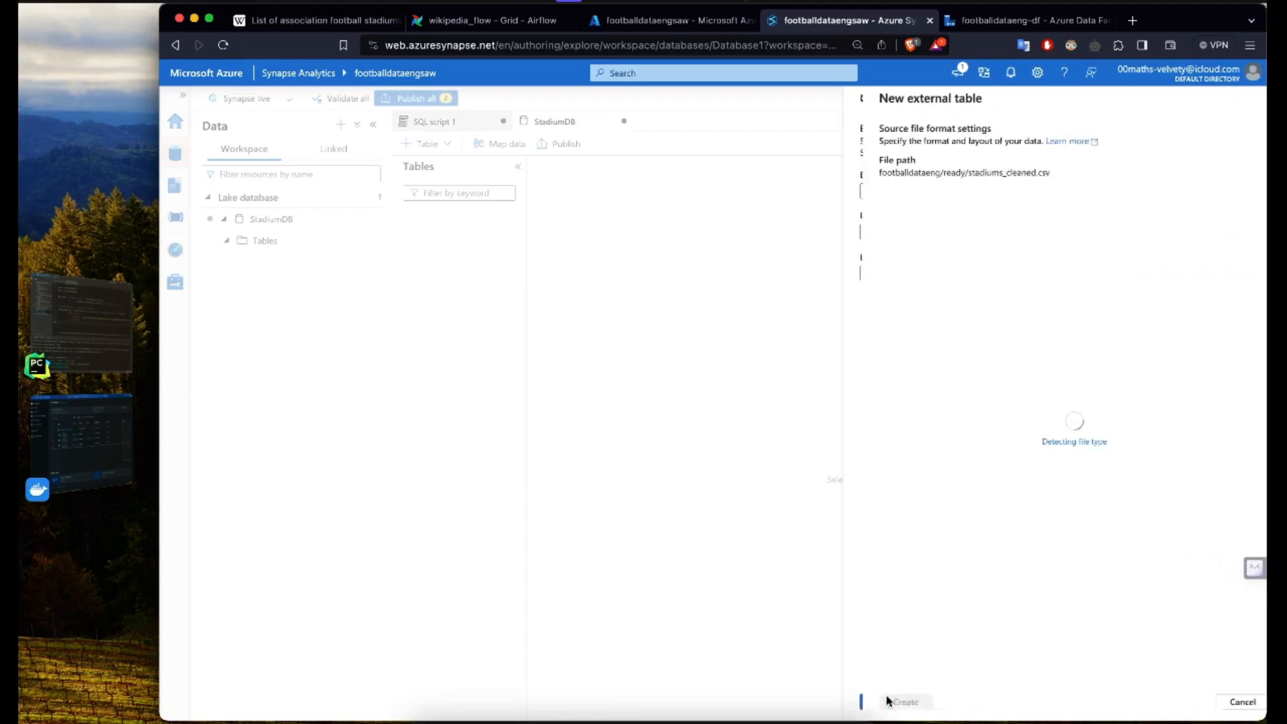
pyautogui.click(858, 47)
pyautogui.click(913, 72)
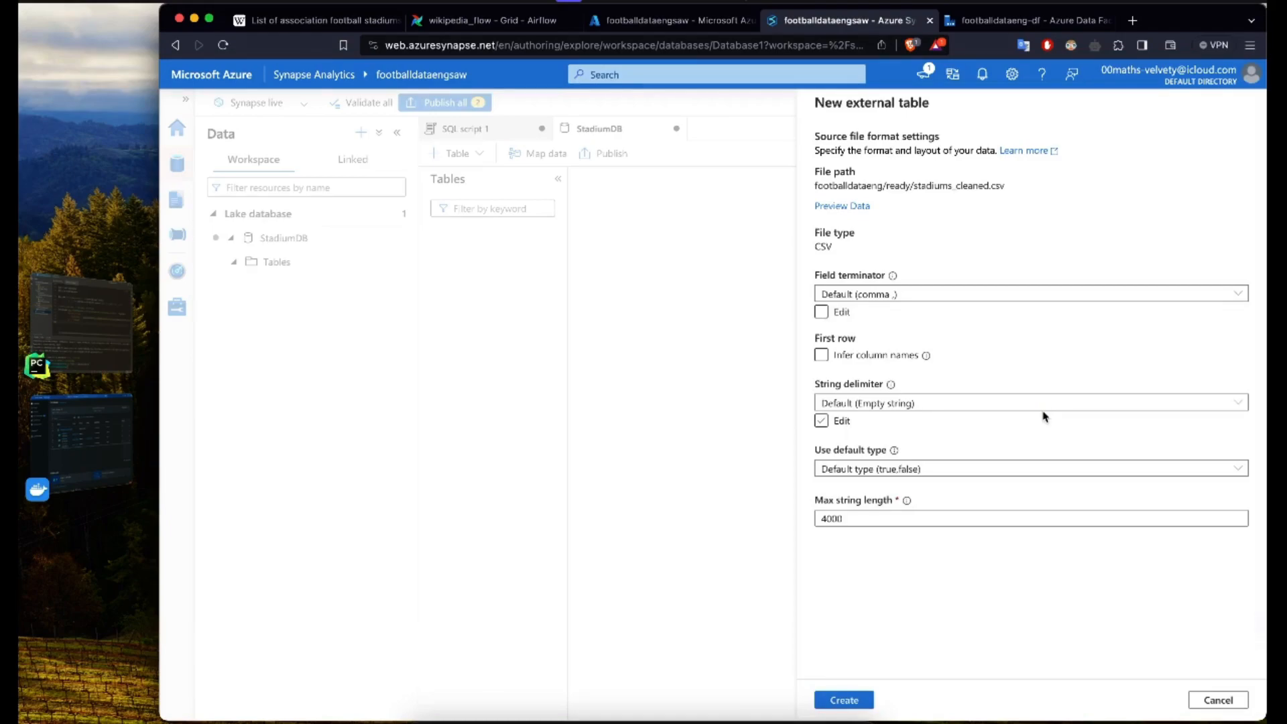
# Step: Try to create the external table with changed column name inference, review the schema detection error details, and return to the format settings
pyautogui.click(845, 356)
pyautogui.click(845, 356)
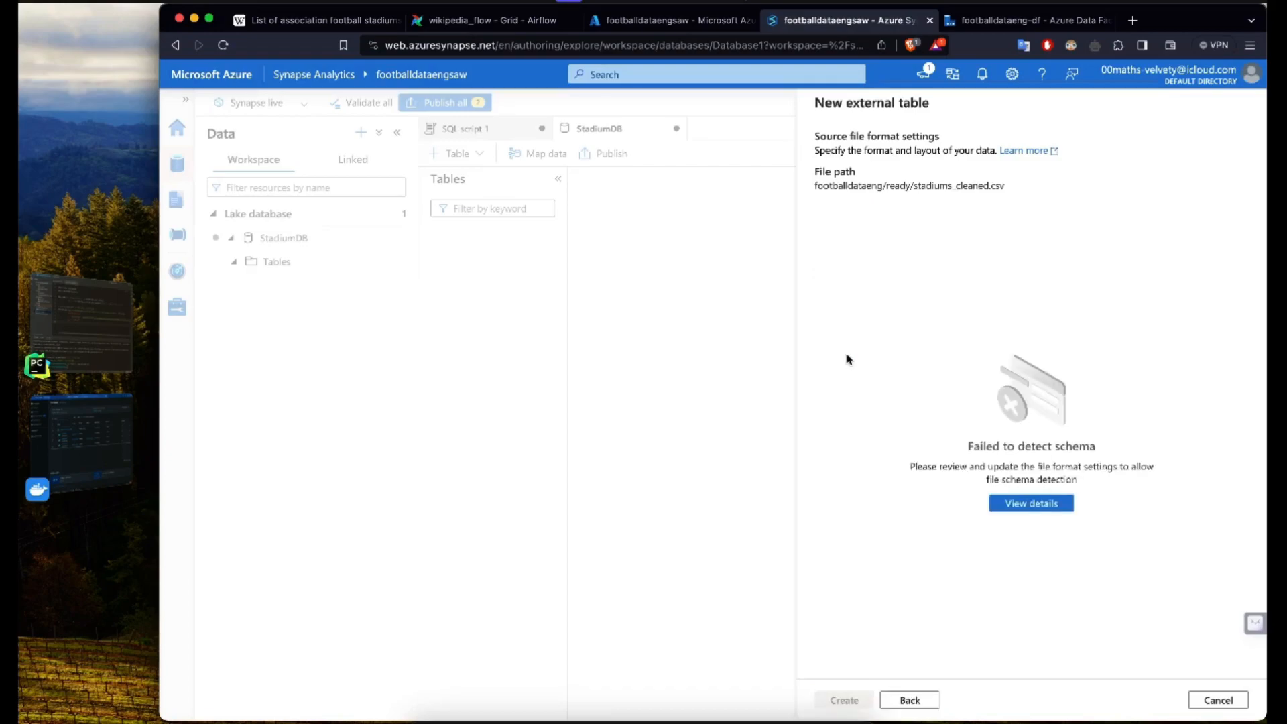
pyautogui.click(1041, 505)
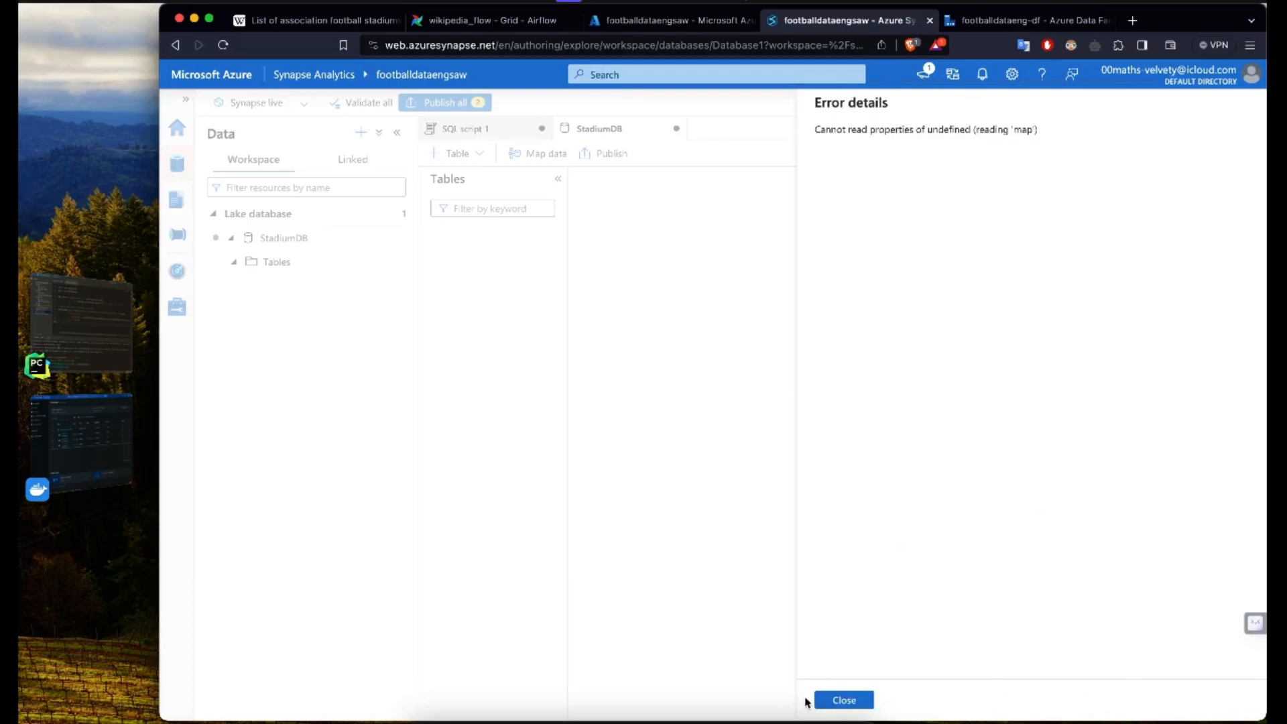
pyautogui.click(843, 699)
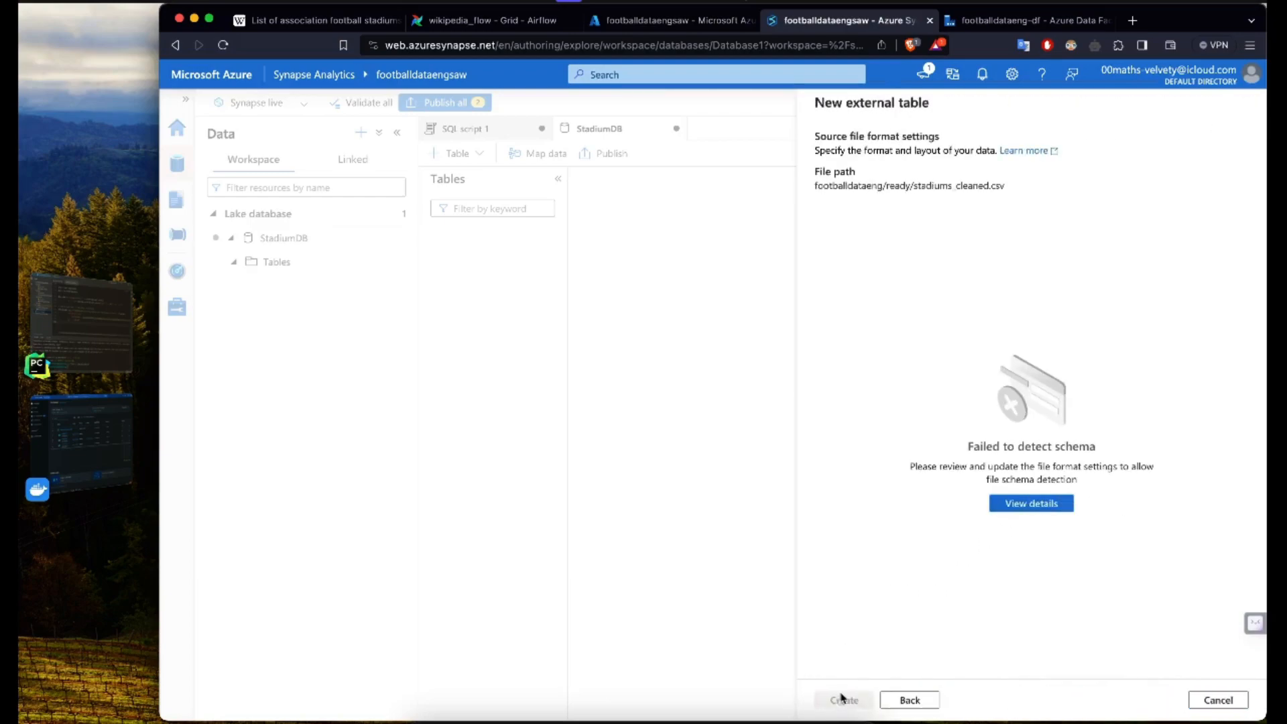
pyautogui.click(909, 699)
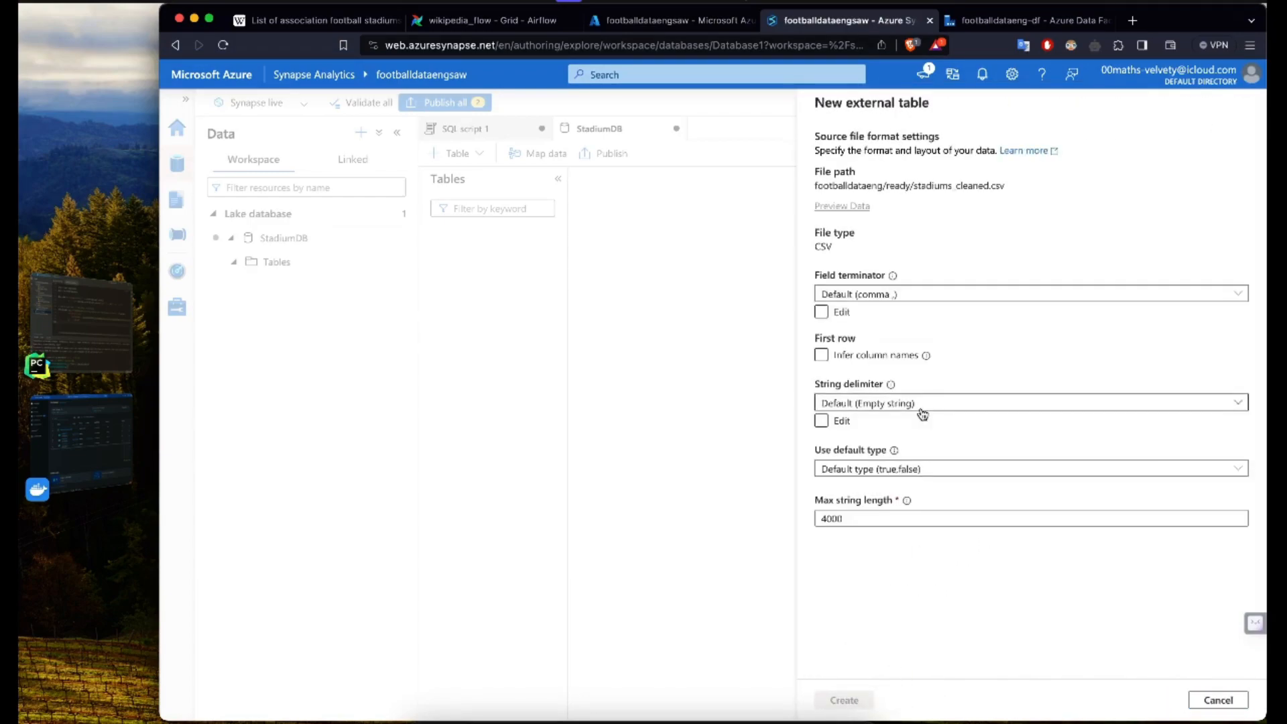
# Step: Select the default comma as field terminator, then cancel the external table and discard its changes
pyautogui.click(917, 296)
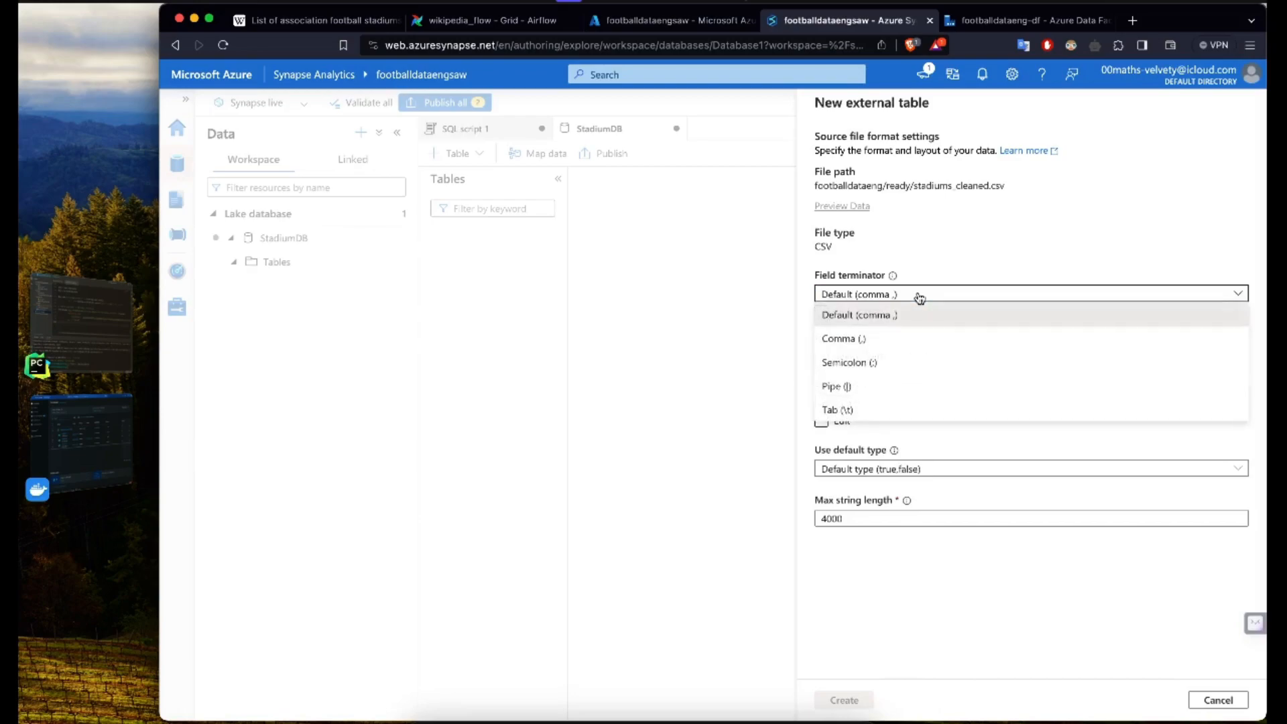
pyautogui.click(905, 315)
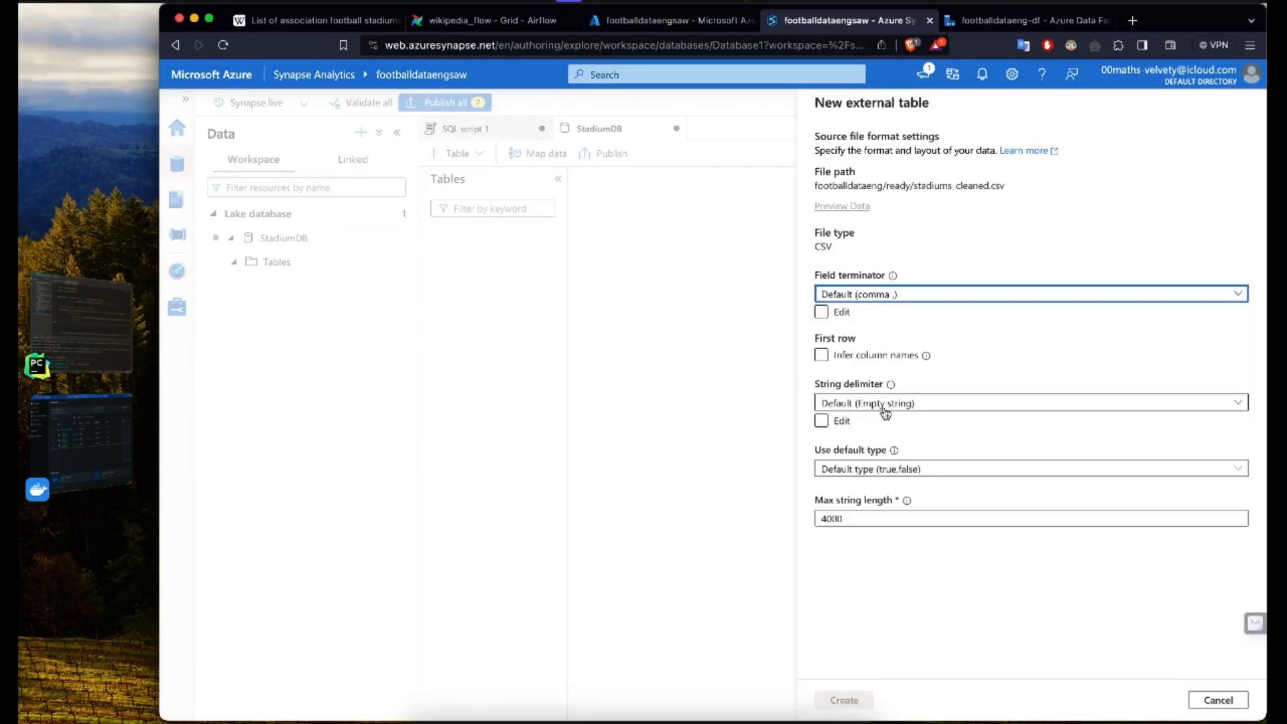
pyautogui.click(874, 668)
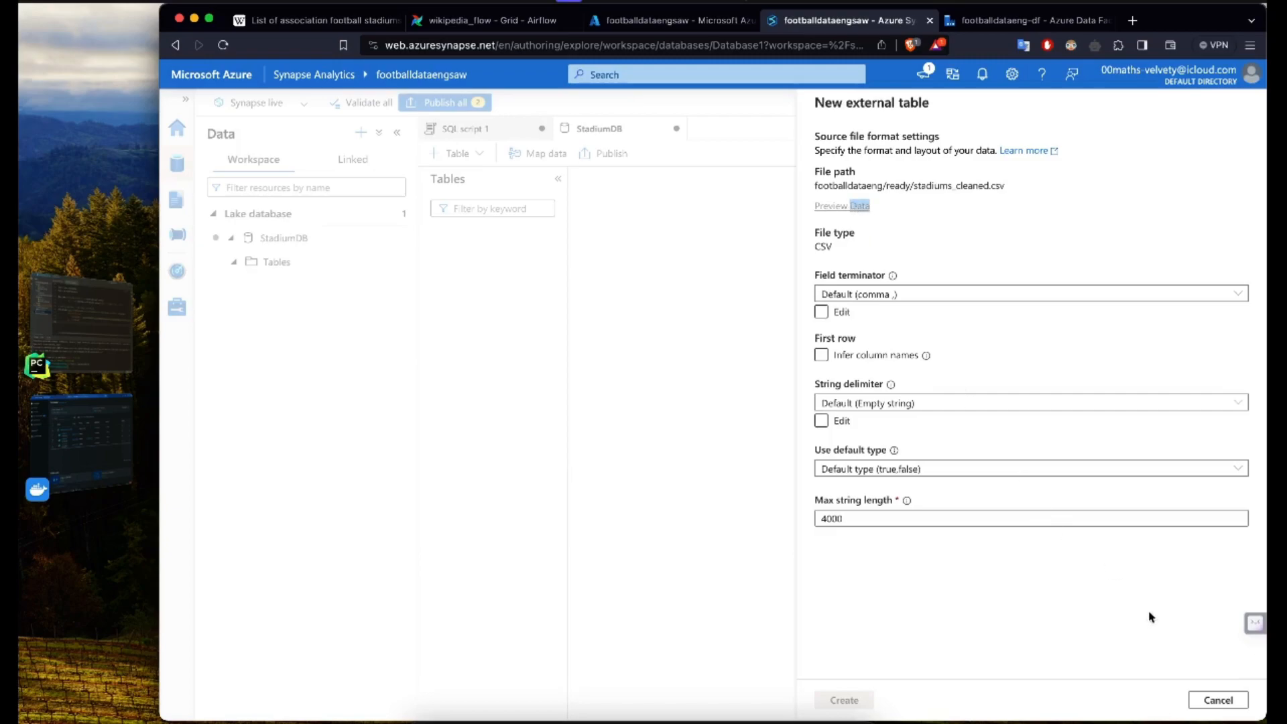
pyautogui.click(1219, 700)
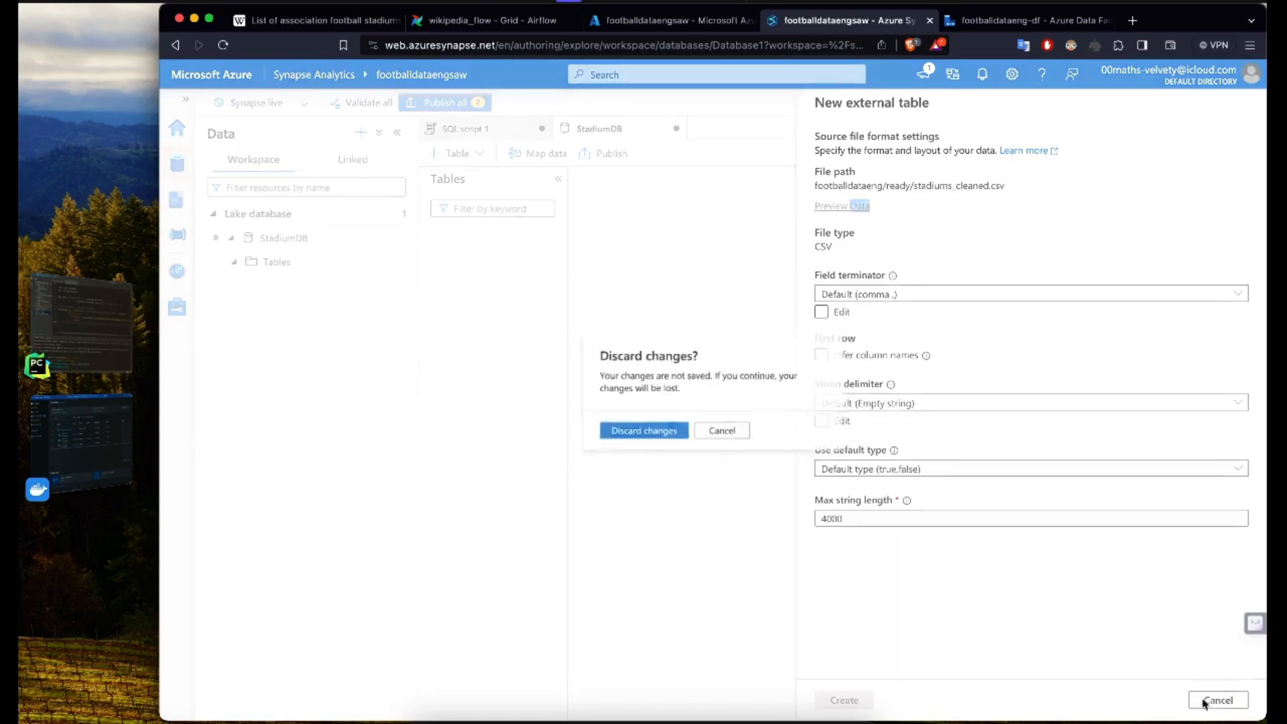
pyautogui.click(640, 436)
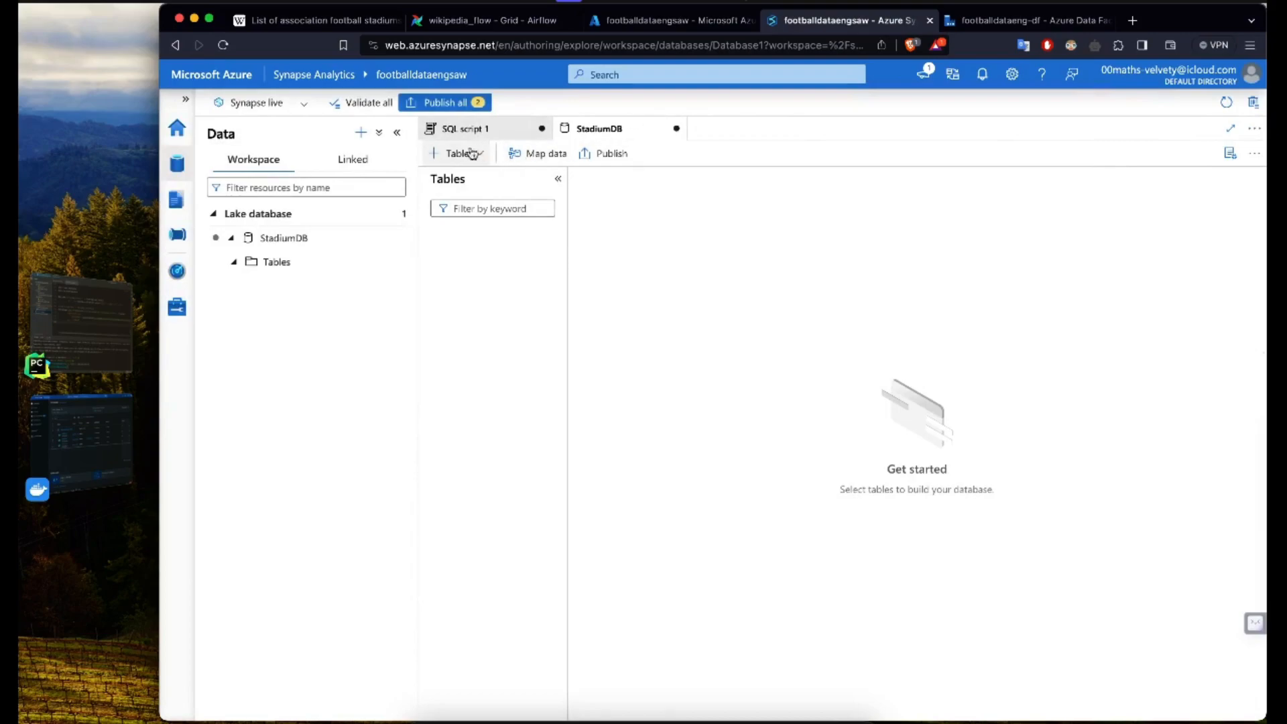
# Step: Start a new external table from the data lake named stadiums, using the footballdataengsaw-WorkspaceDefaultStorage(footballdataeng) linked service
pyautogui.click(450, 153)
pyautogui.click(475, 226)
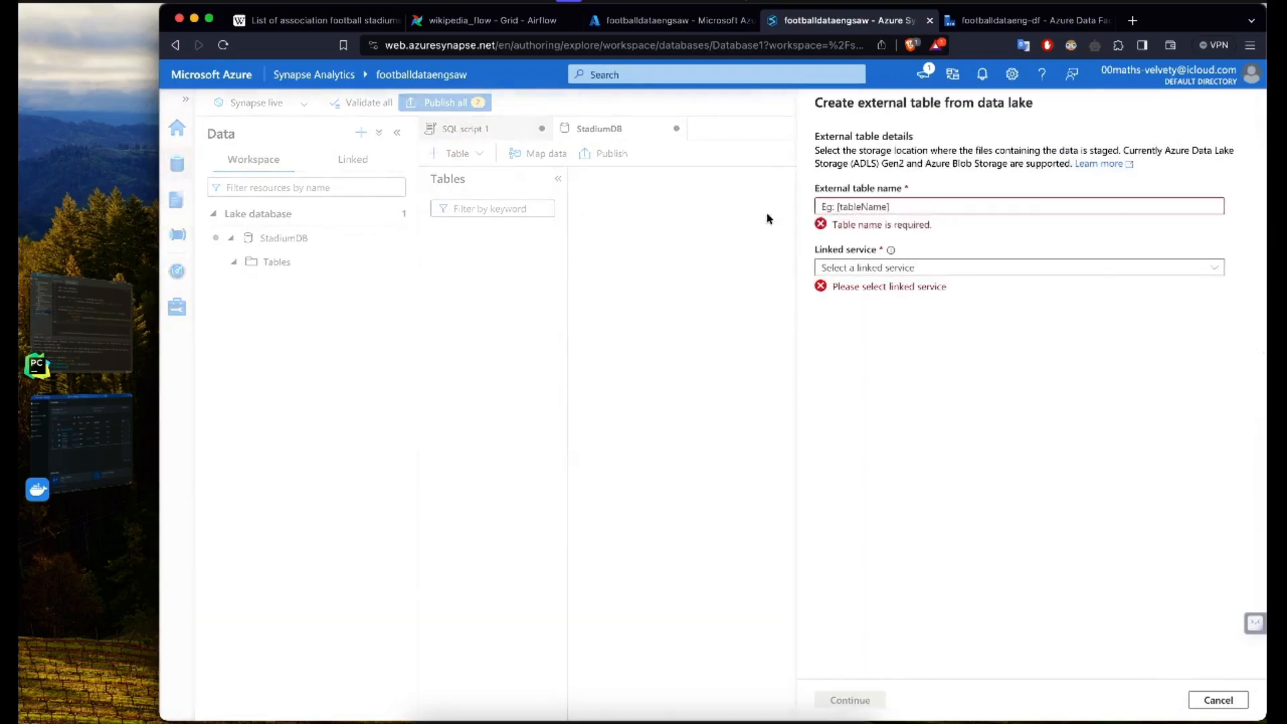
pyautogui.click(927, 204)
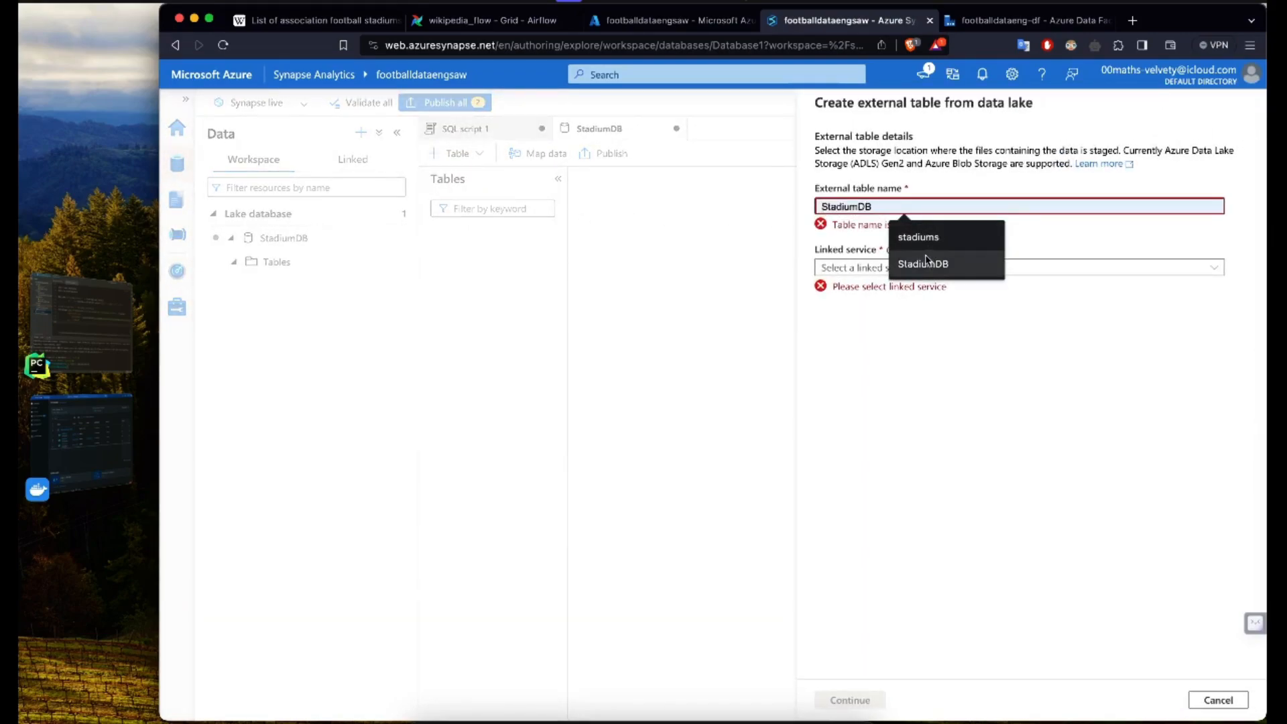
pyautogui.click(905, 233)
pyautogui.click(915, 253)
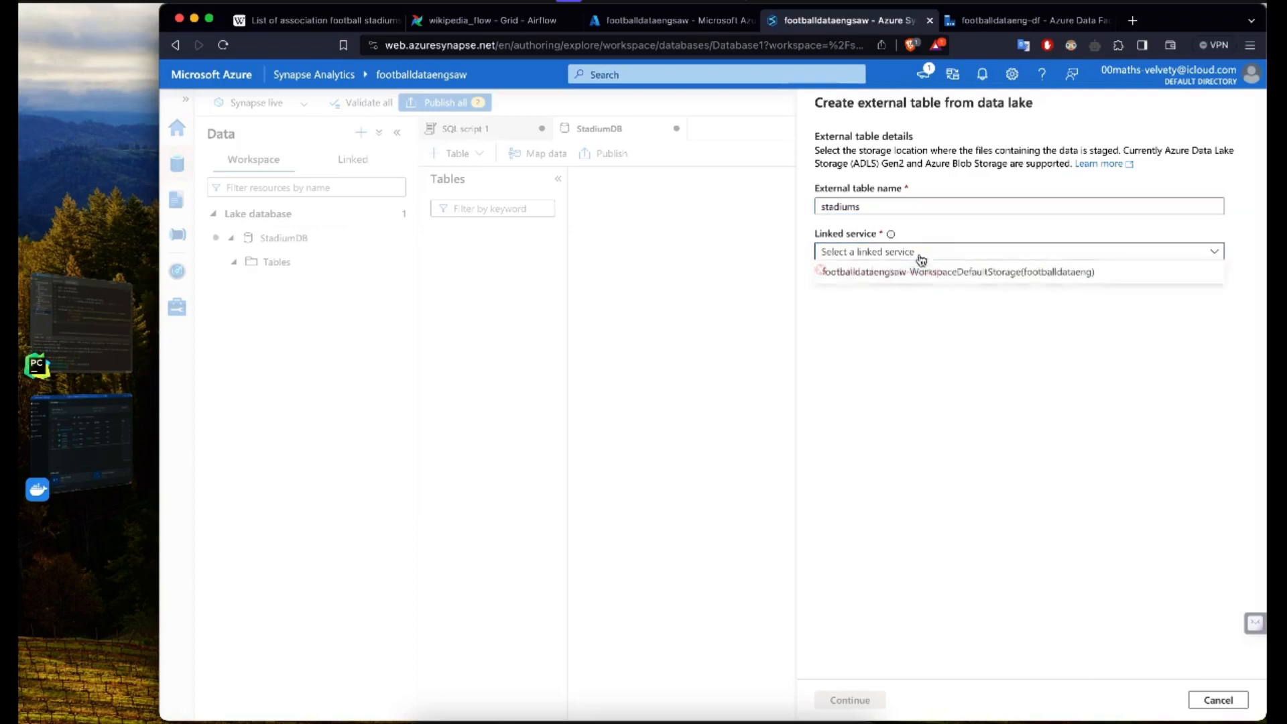
pyautogui.click(992, 274)
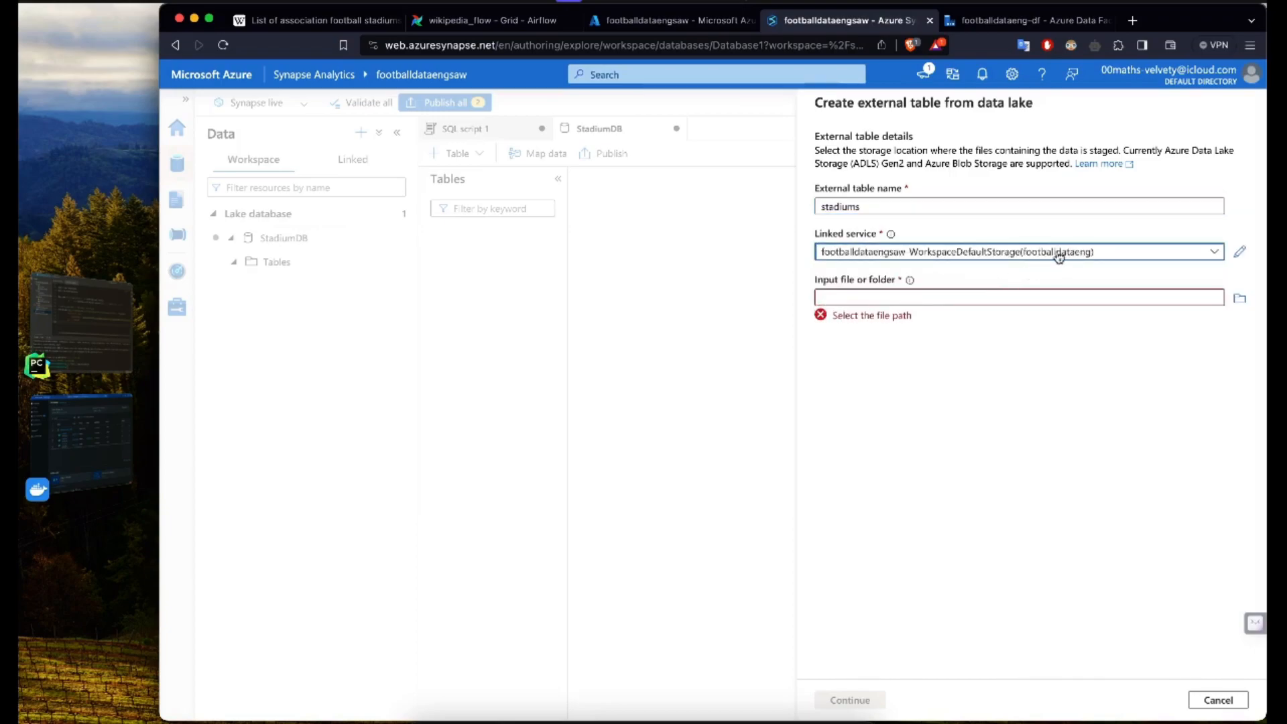
# Step: Set footballdataeng/ready/stadiums_cleaned.csv as the input file for the stadiums table and continue to the format settings
pyautogui.click(1240, 298)
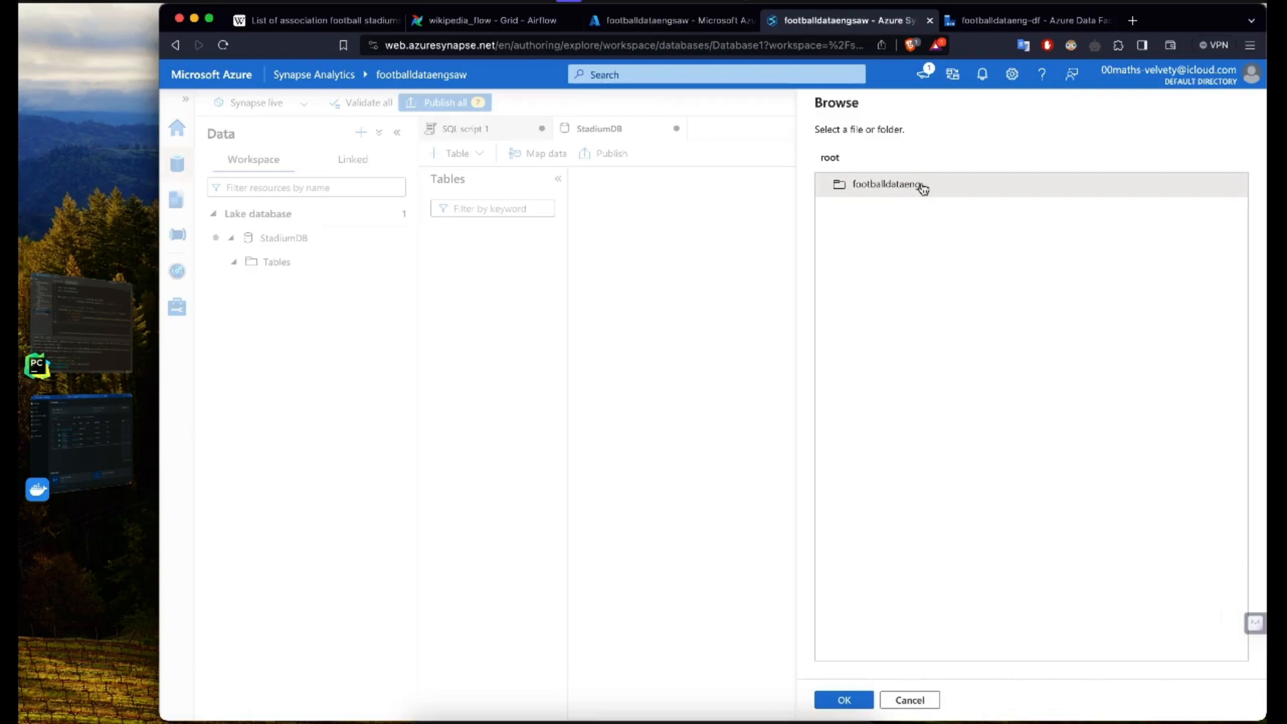
pyautogui.doubleClick(923, 188)
pyautogui.doubleClick(873, 207)
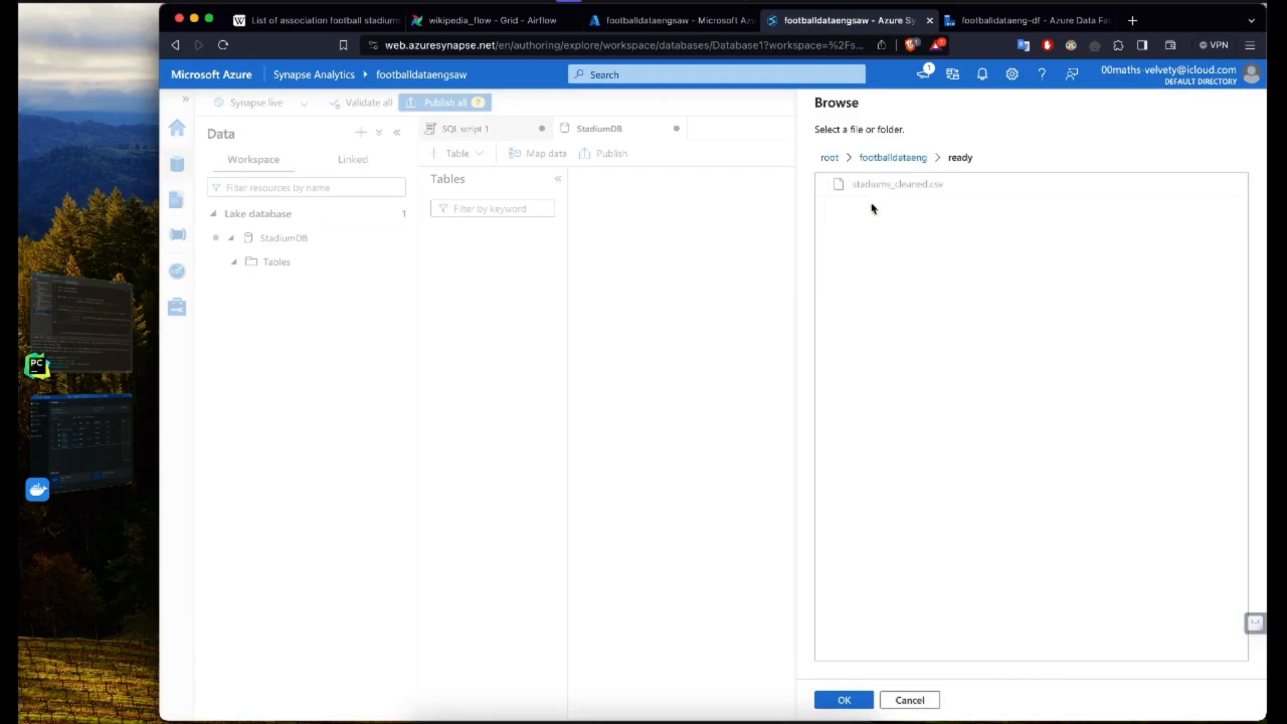
pyautogui.click(916, 193)
pyautogui.click(916, 194)
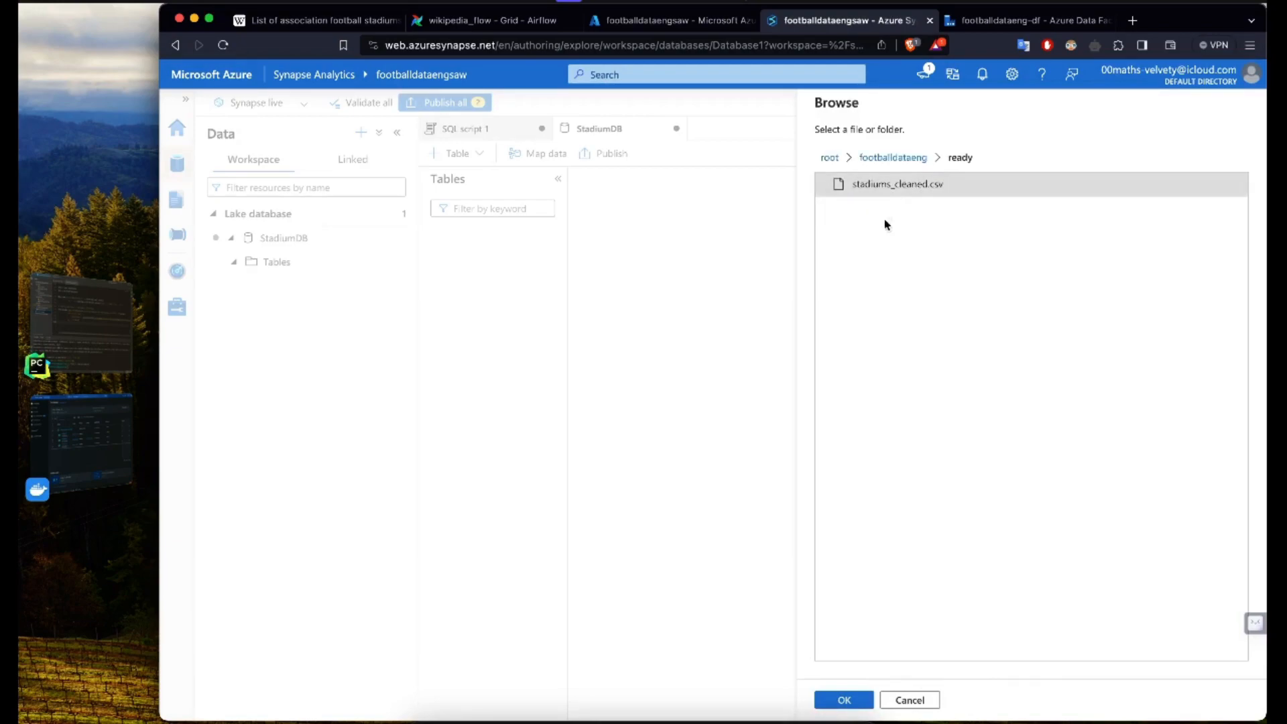
pyautogui.click(842, 699)
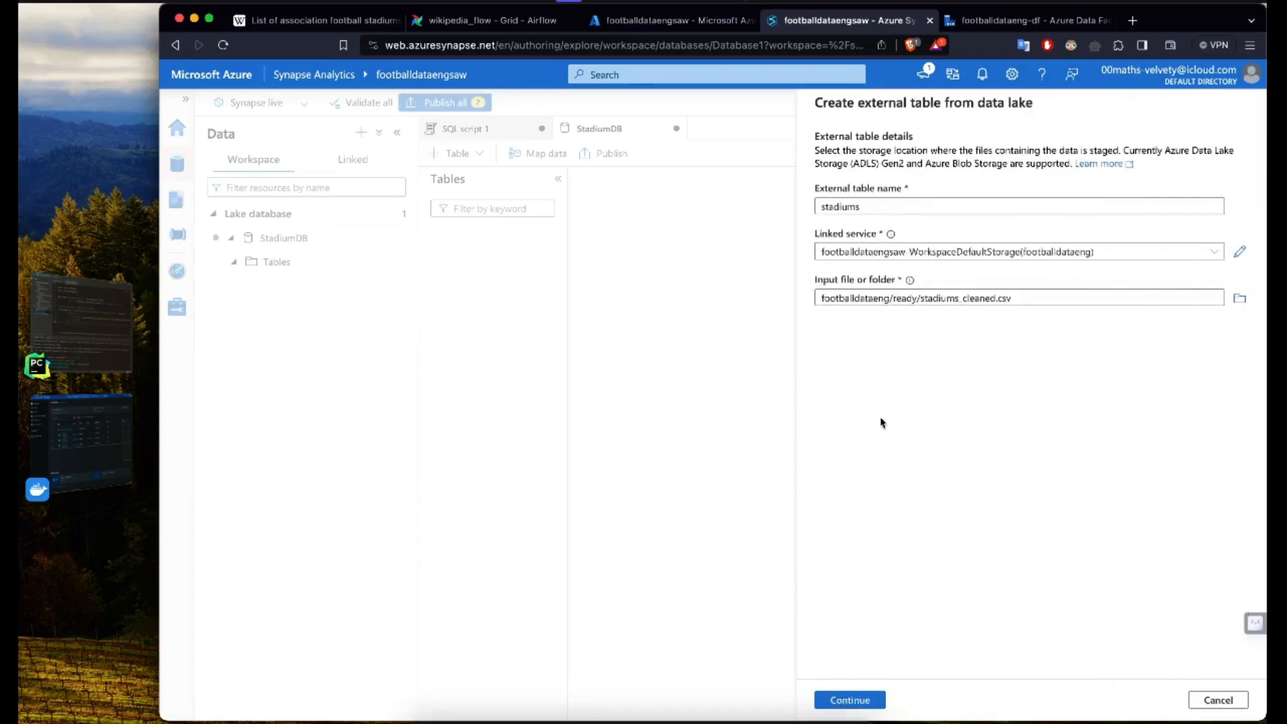
pyautogui.click(821, 704)
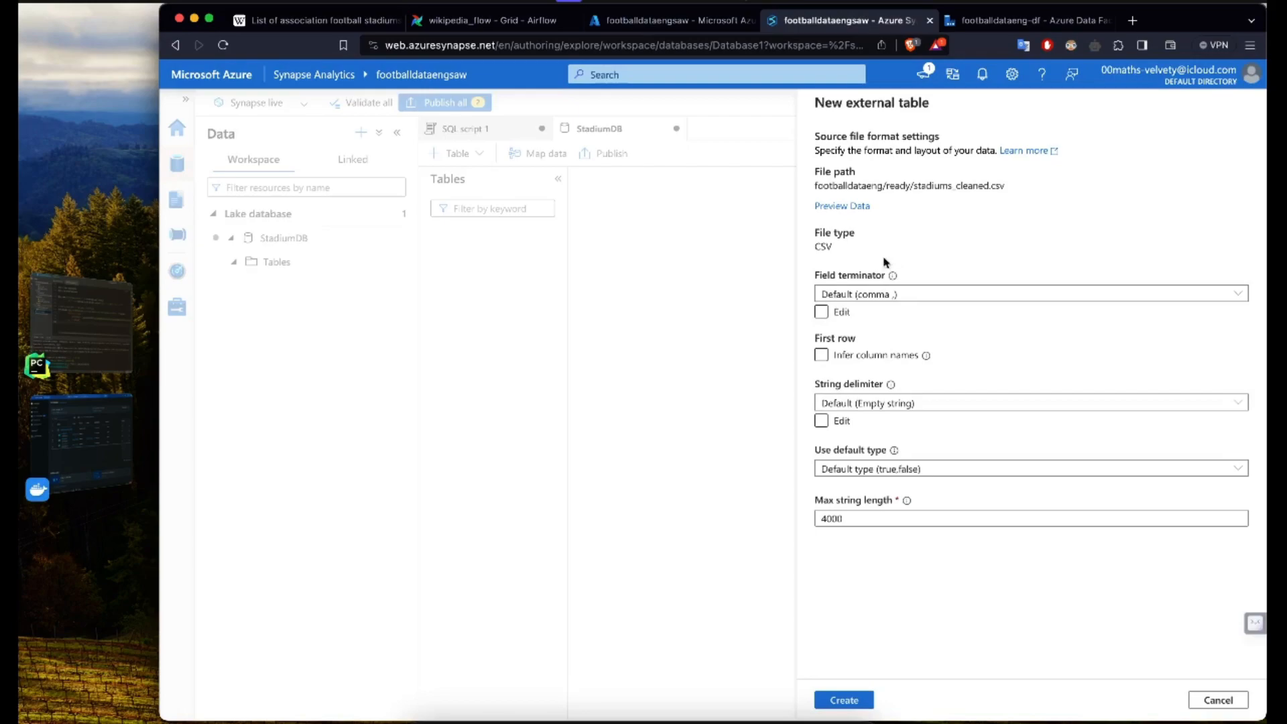
# Step: Preview the data of stadiums_cleaned.csv and examine its header row and all columns through the last one
pyautogui.click(843, 206)
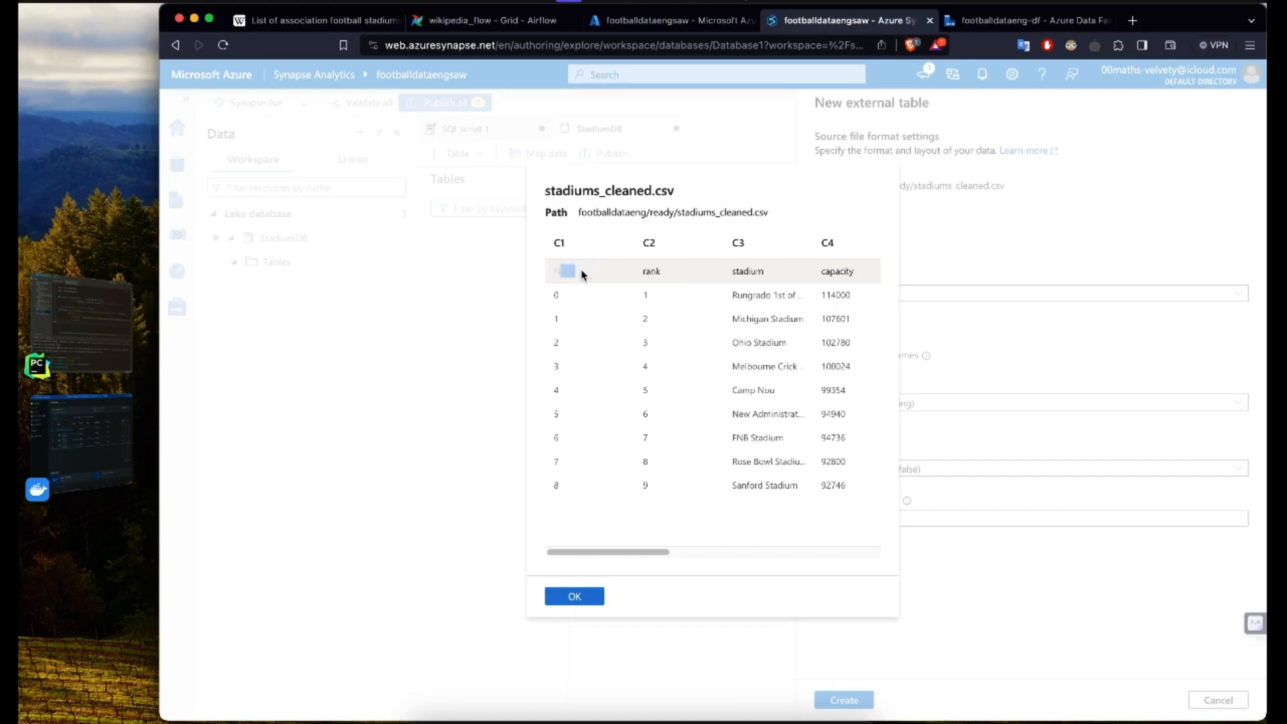
pyautogui.moveTo(642, 271); pyautogui.dragTo(715, 273)
pyautogui.click(754, 270)
pyautogui.hscroll(10, 826, 271)
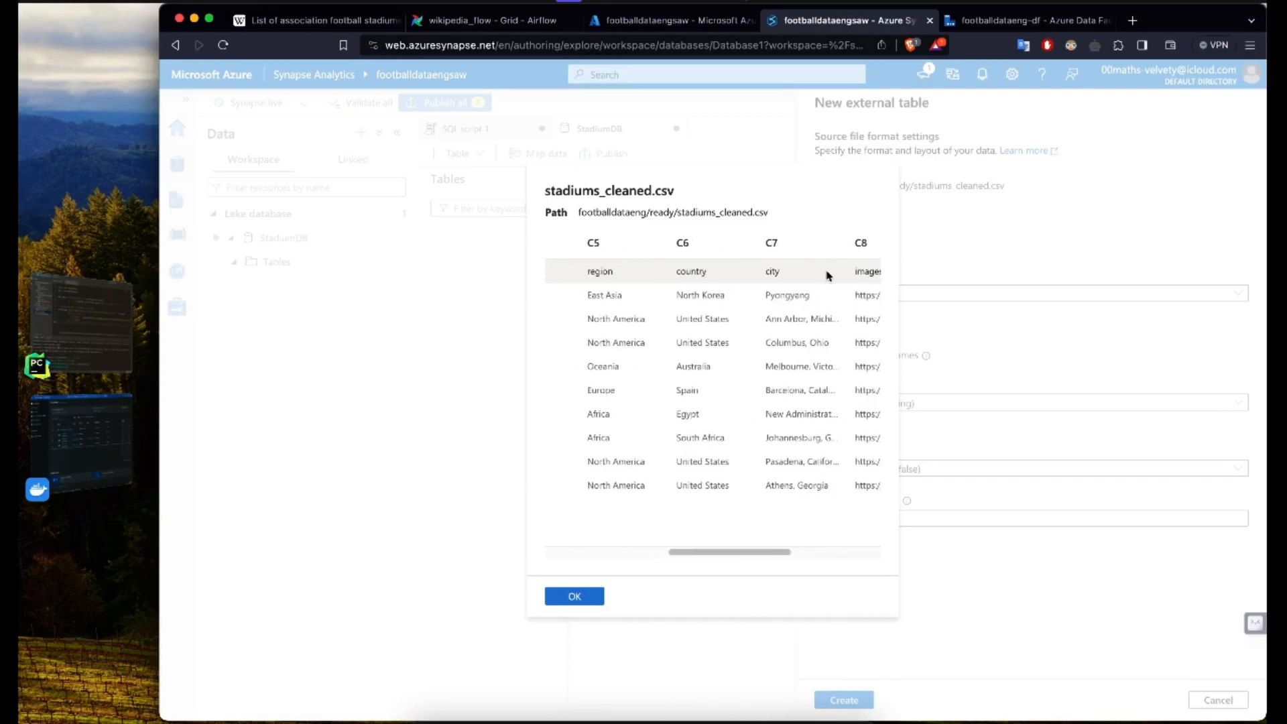
pyautogui.hscroll(-10, 827, 271)
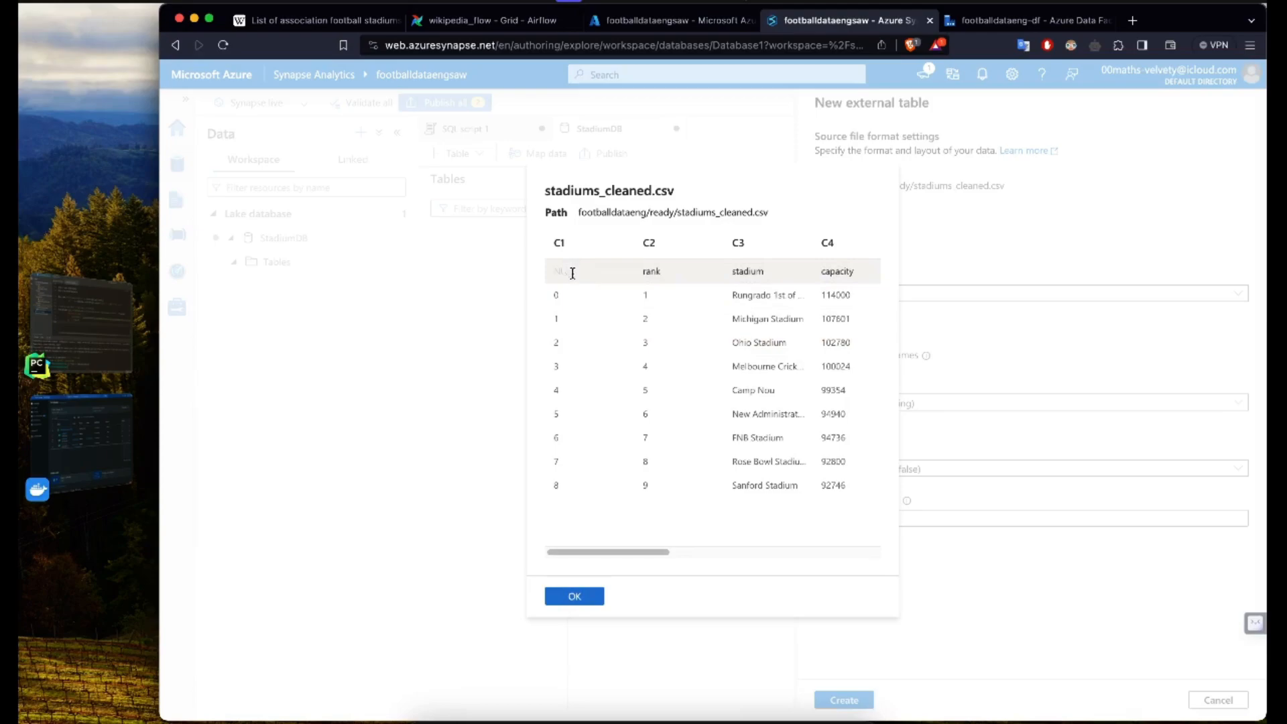
pyautogui.moveTo(588, 553); pyautogui.dragTo(855, 554)
# Step: Switch to PyCharm and check the index option of the data.to_csv call in wikipedia_pipeline.py
pyautogui.click(98, 335)
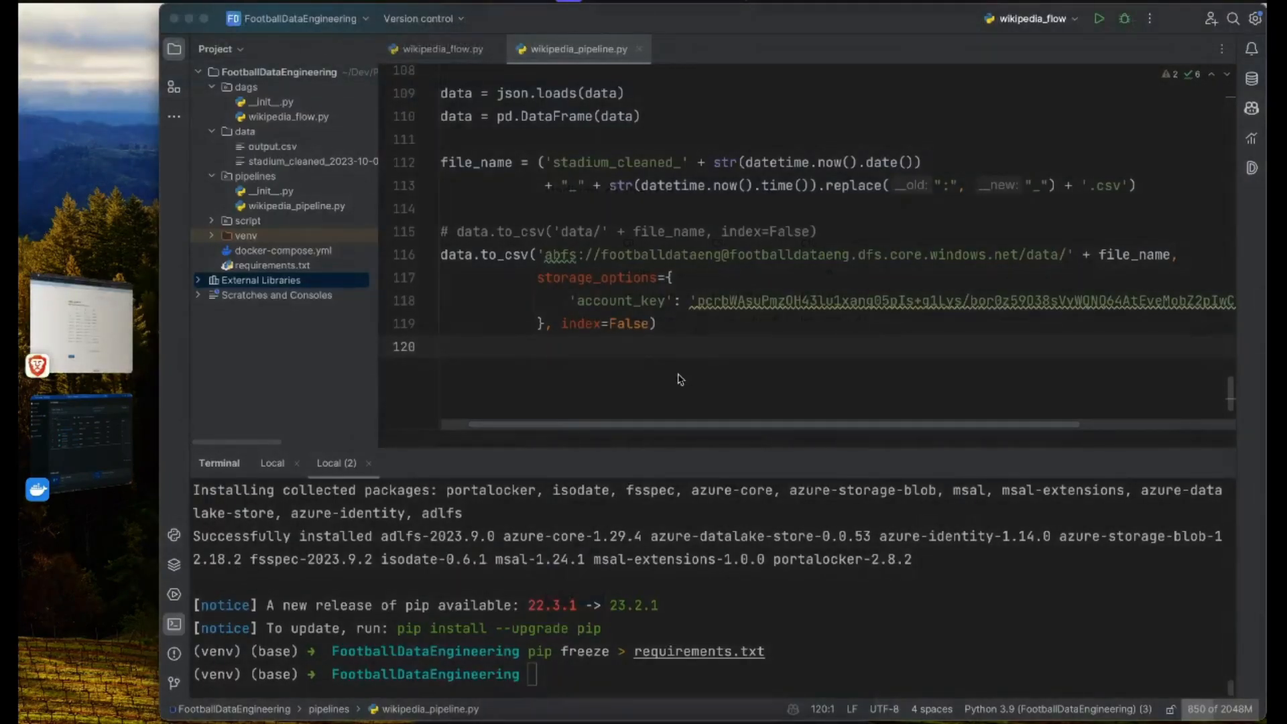
pyautogui.click(668, 324)
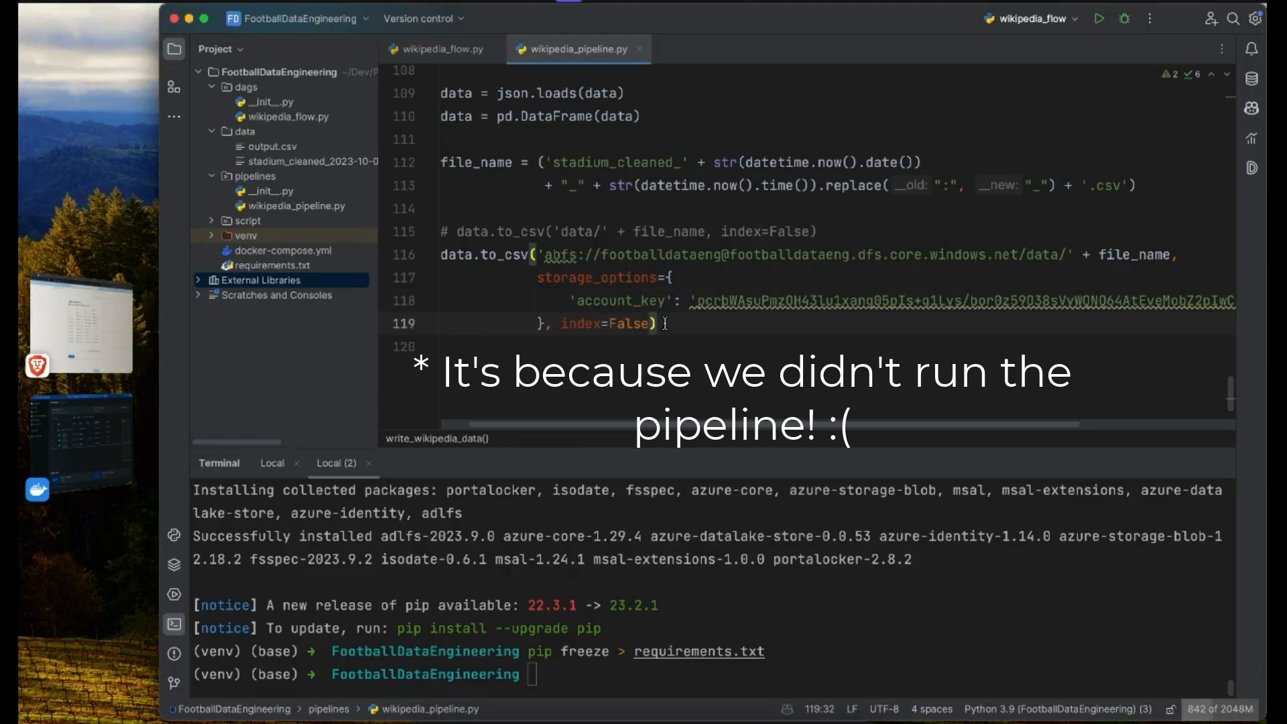
pyautogui.moveTo(637, 326)
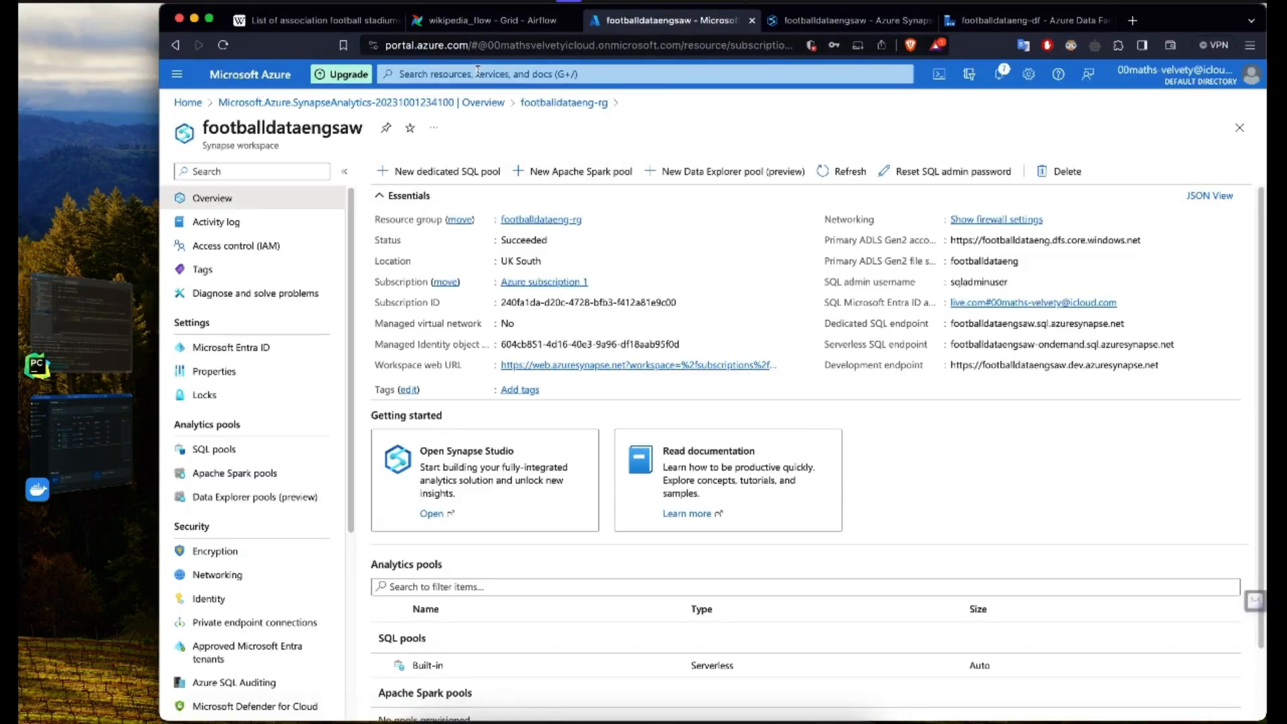
# Step: Switch to the Azure portal and open ready/stadiums_cleaned.csv in the footballdataeng container of the footballdataeng storage account
pyautogui.click(478, 72)
pyautogui.click(504, 322)
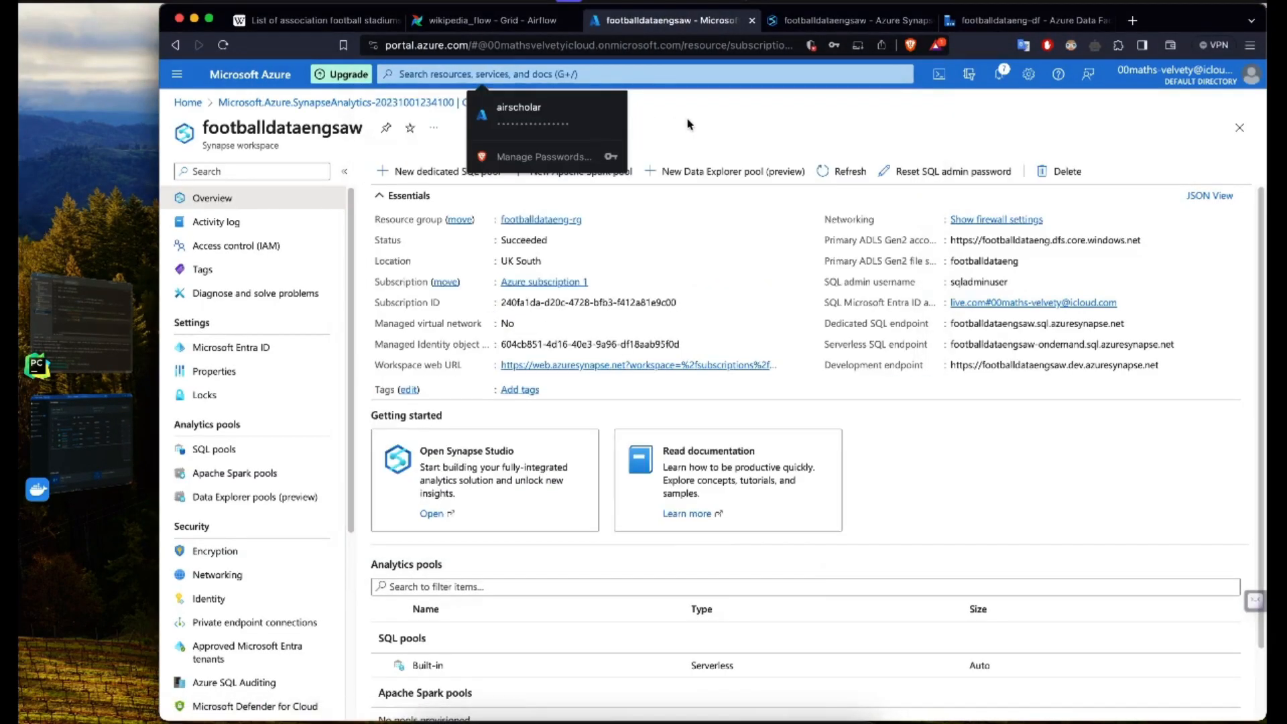
pyautogui.click(249, 290)
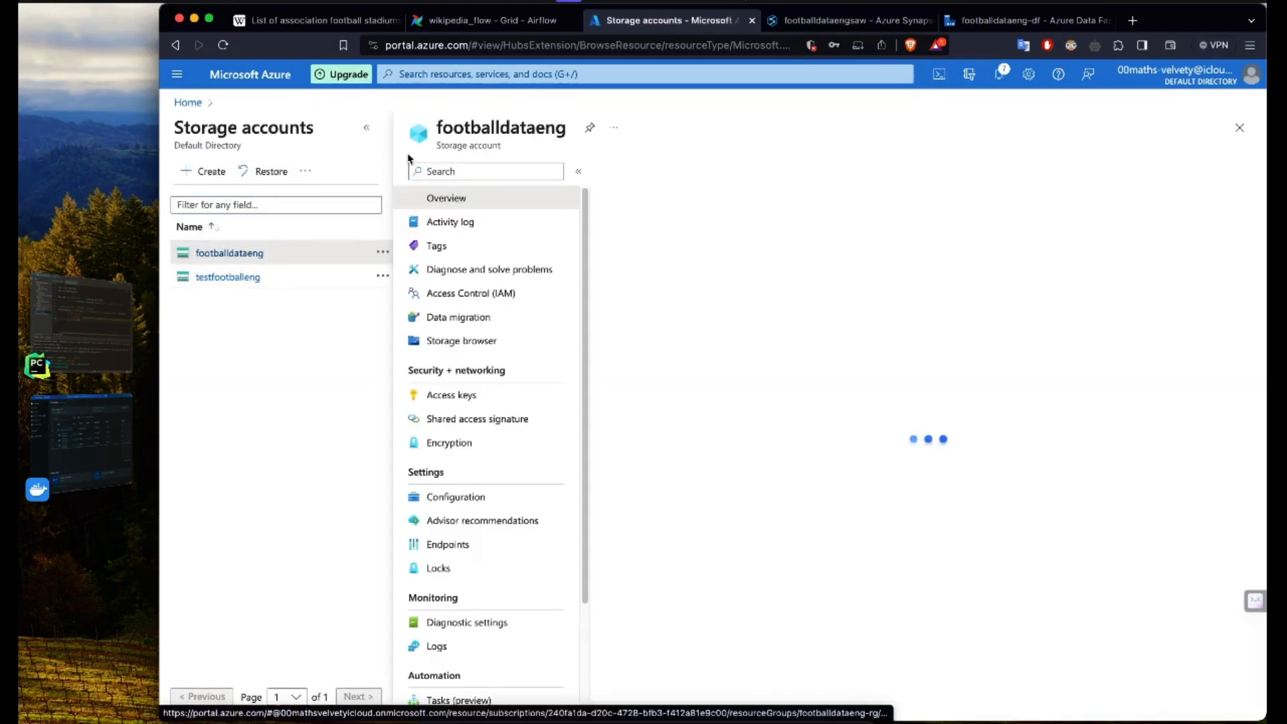
pyautogui.click(261, 419)
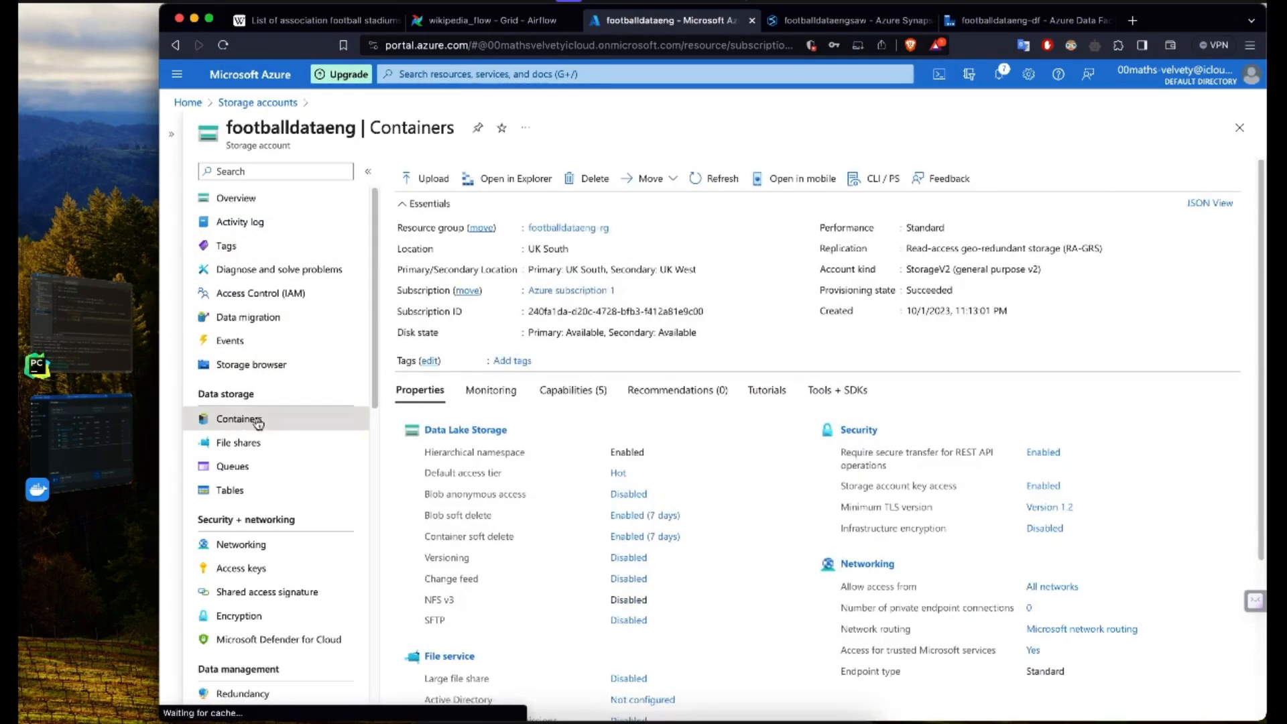
pyautogui.click(443, 293)
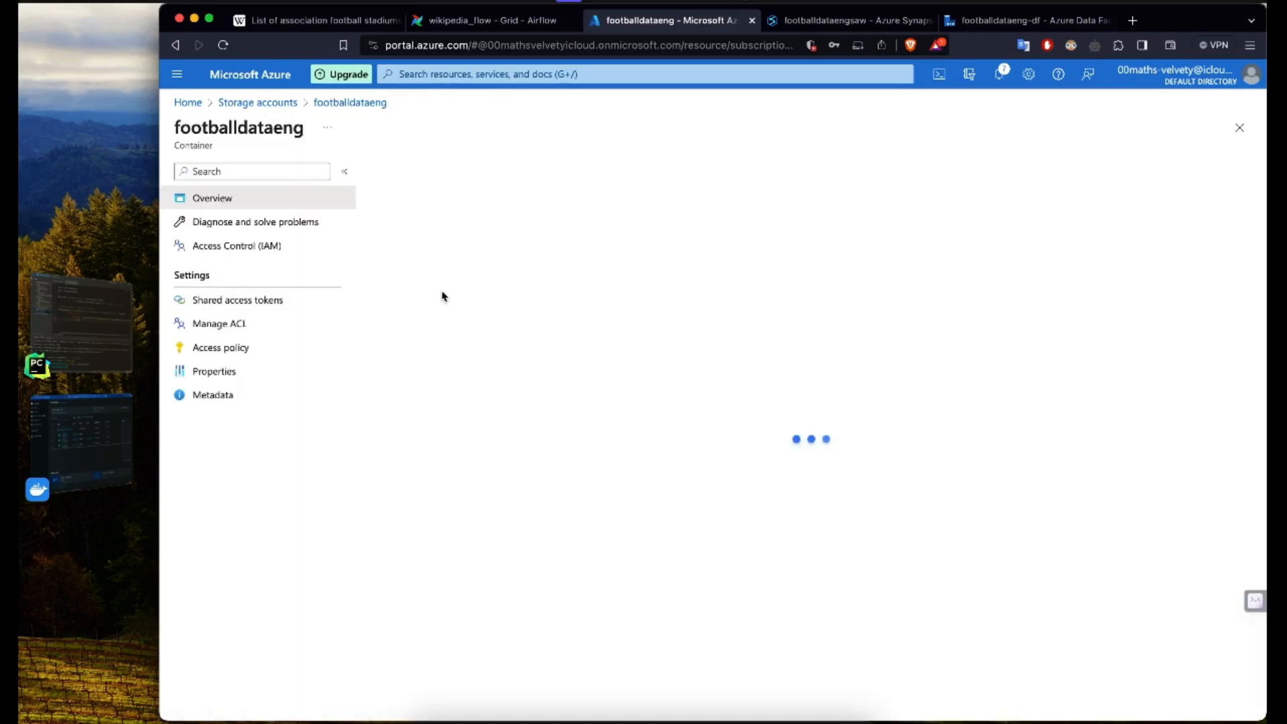
pyautogui.click(420, 328)
pyautogui.click(454, 330)
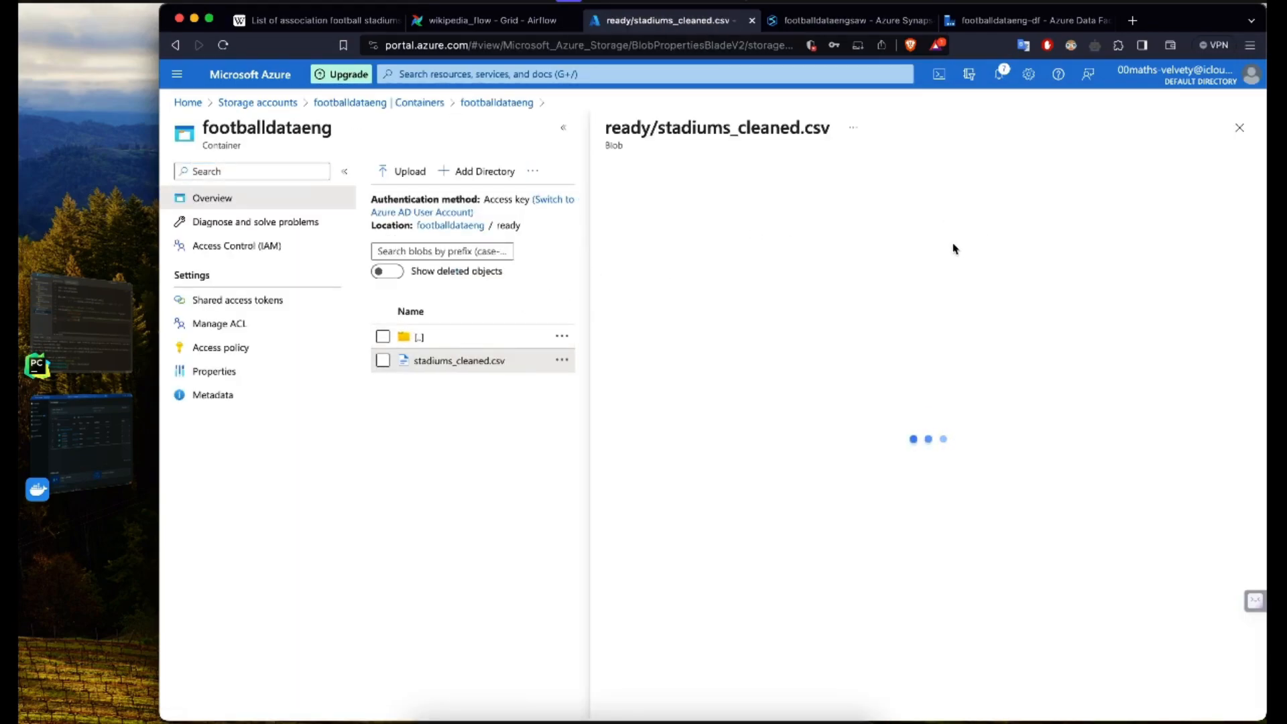
# Step: Download the stadiums_cleaned.csv blob, close its details, and examine the downloaded file
pyautogui.click(754, 171)
pyautogui.press('Return')
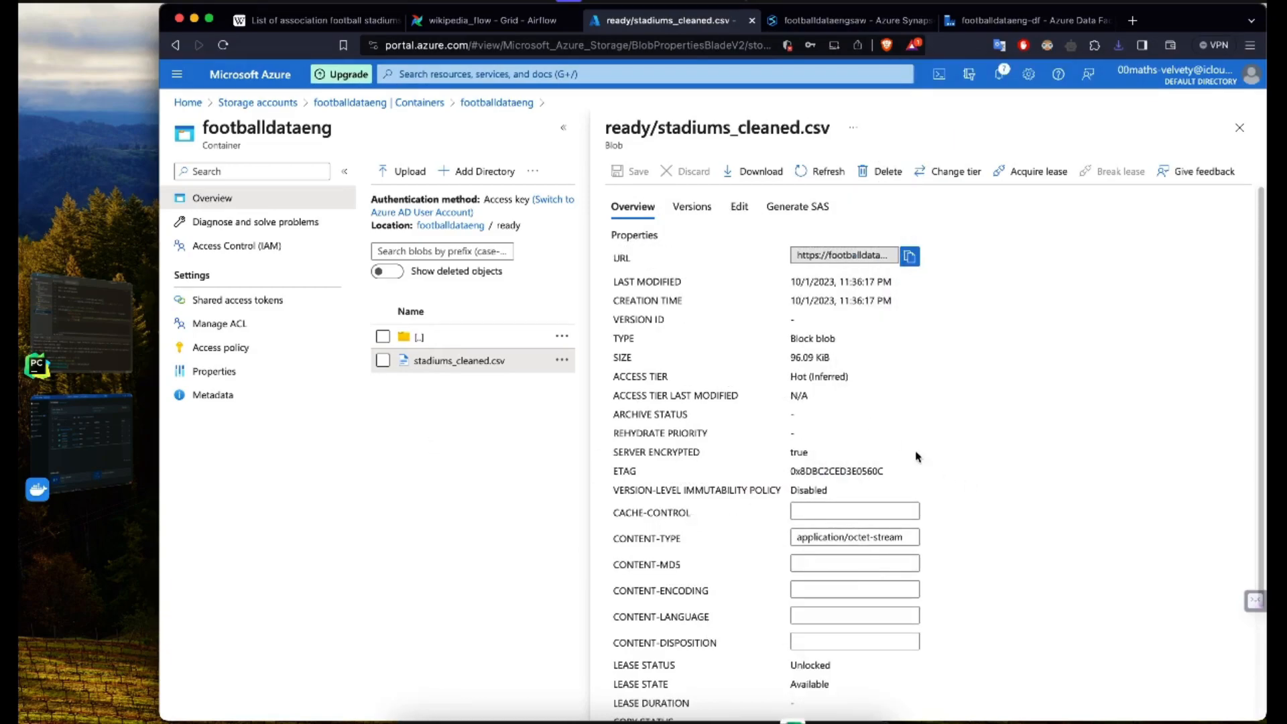
pyautogui.scroll(-5, 917, 456)
pyautogui.scroll(5, 917, 452)
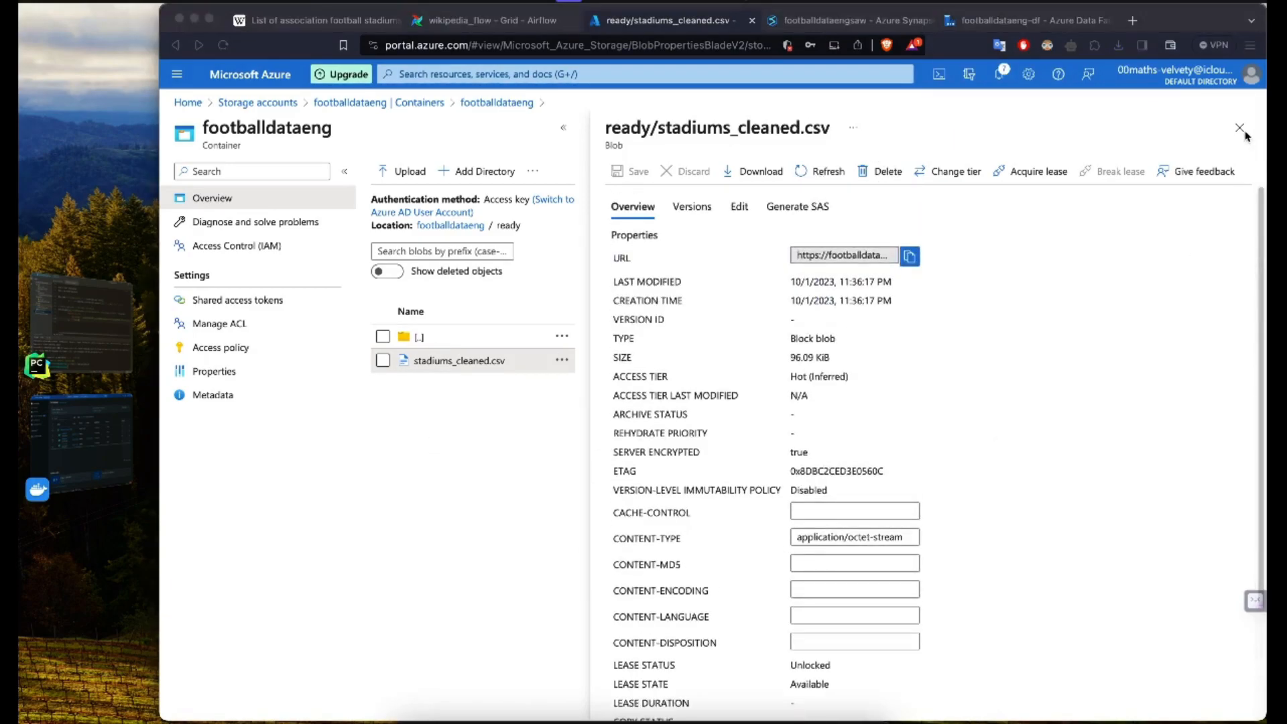
pyautogui.click(1239, 127)
pyautogui.click(90, 513)
pyautogui.moveTo(230, 246); pyautogui.dragTo(232, 475)
pyautogui.click(292, 477)
pyautogui.click(189, 53)
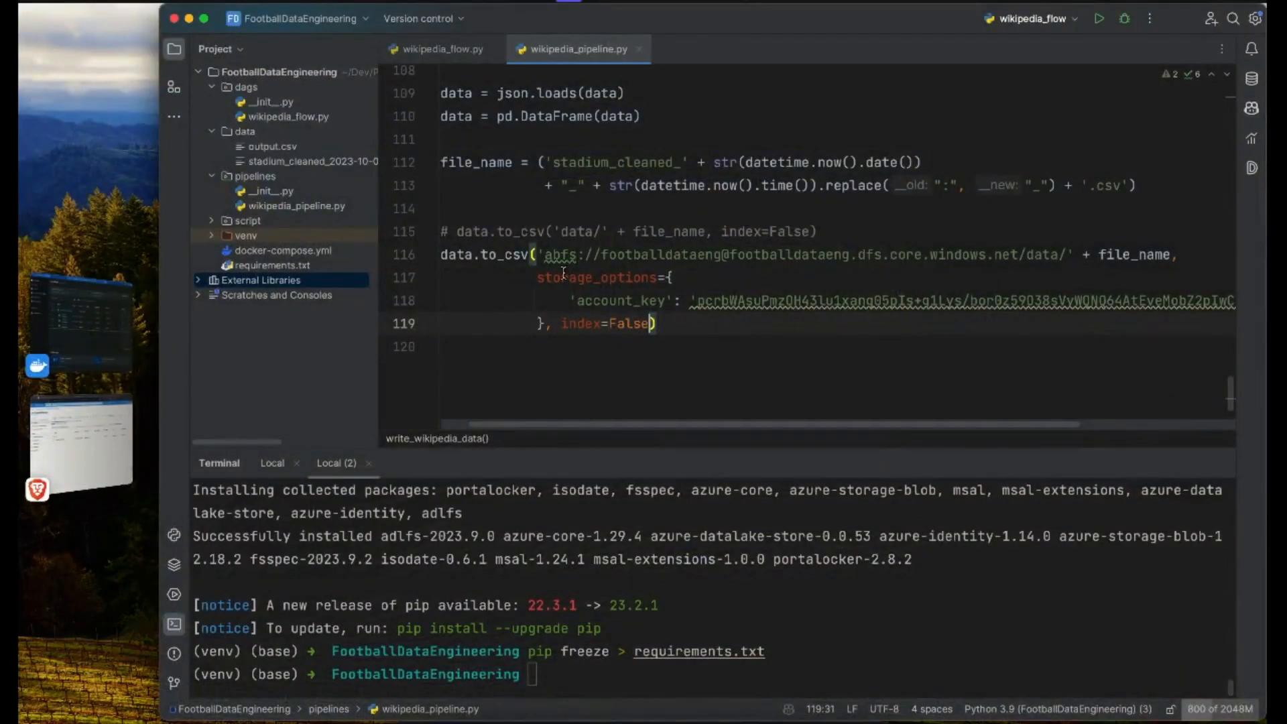
# Step: Try adding index=False as the first argument of the data.to_csv call in wikipedia_pipeline.py, then remove it
pyautogui.click(537, 256)
pyautogui.write("index=False 'abfs://footballdataeng@footballdataeng.dfs.core.windows.net/data/' + file_")
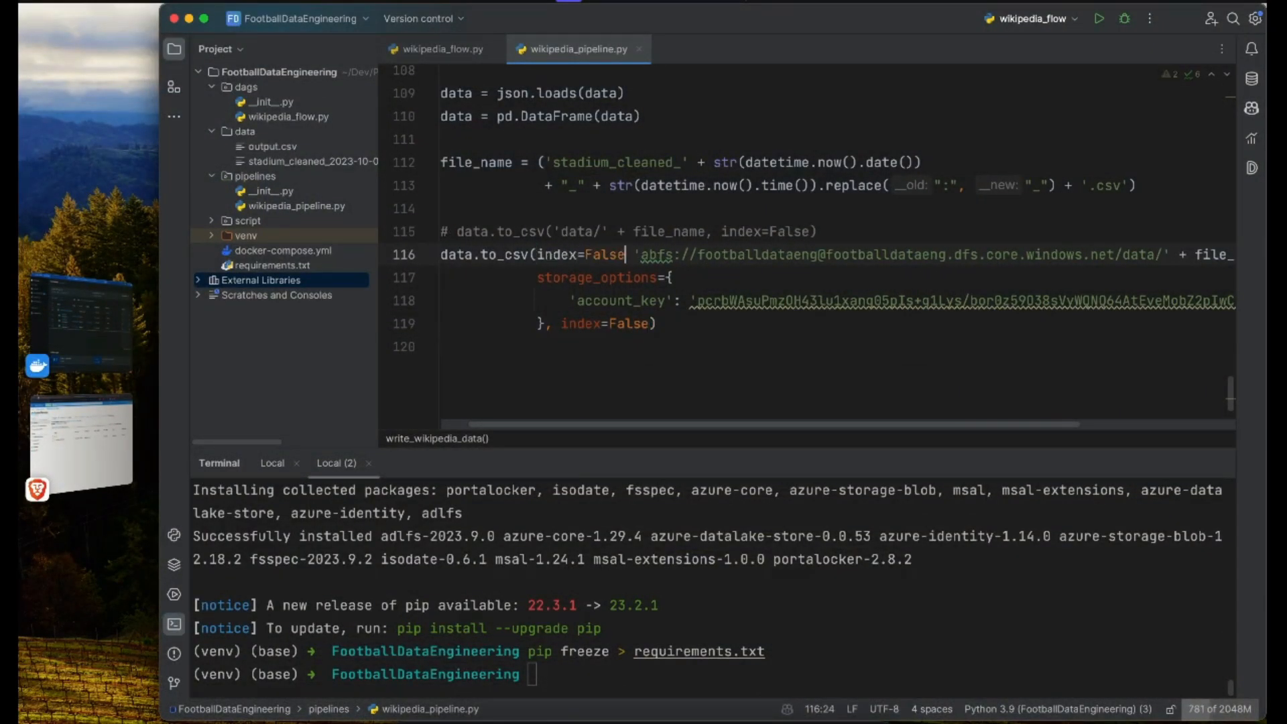
pyautogui.hotkey('alt', 'shift', 'Left')
pyautogui.hotkey('alt', 'shift', 'Left')
pyautogui.hotkey('alt', 'shift', 'Left')
pyautogui.press('BackSpace')
# Step: Re-enter index=False as the closing argument of the data.to_csv call, after the storage options
pyautogui.click(657, 324)
pyautogui.click(536, 323)
pyautogui.click(489, 302)
pyautogui.moveTo(650, 324); pyautogui.dragTo(561, 324)
pyautogui.write('index=False')
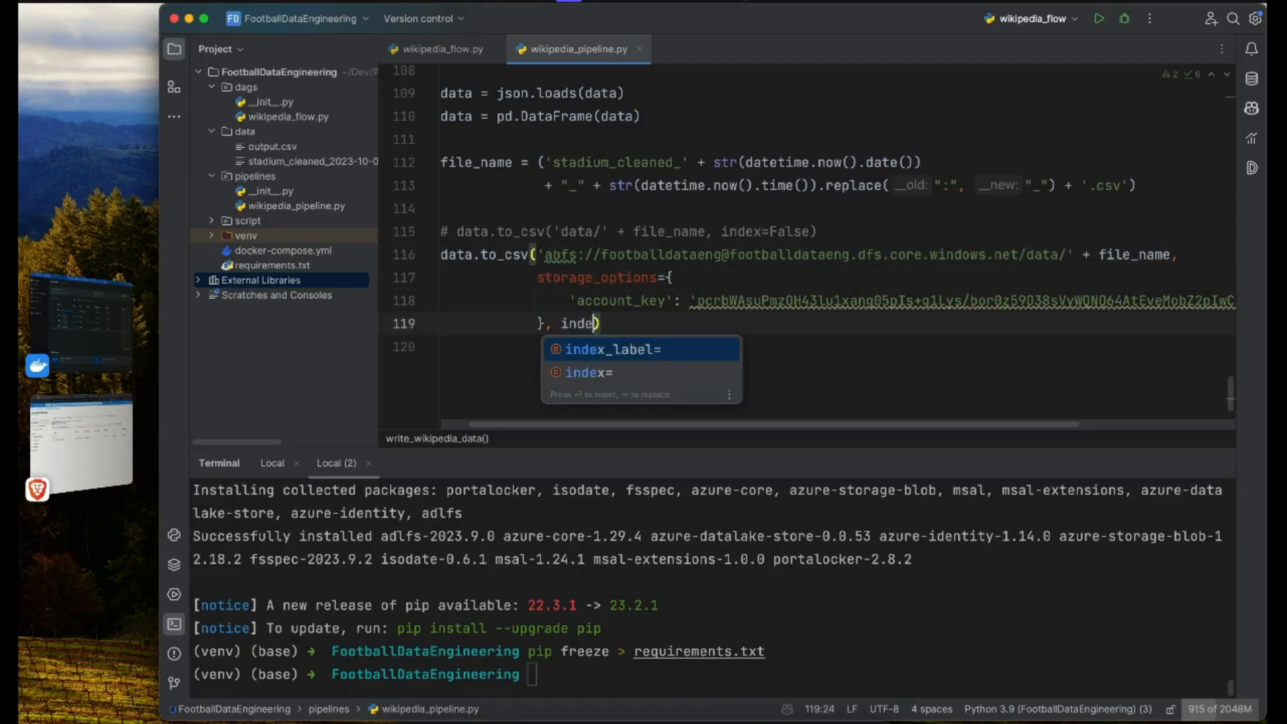
pyautogui.press('Down')
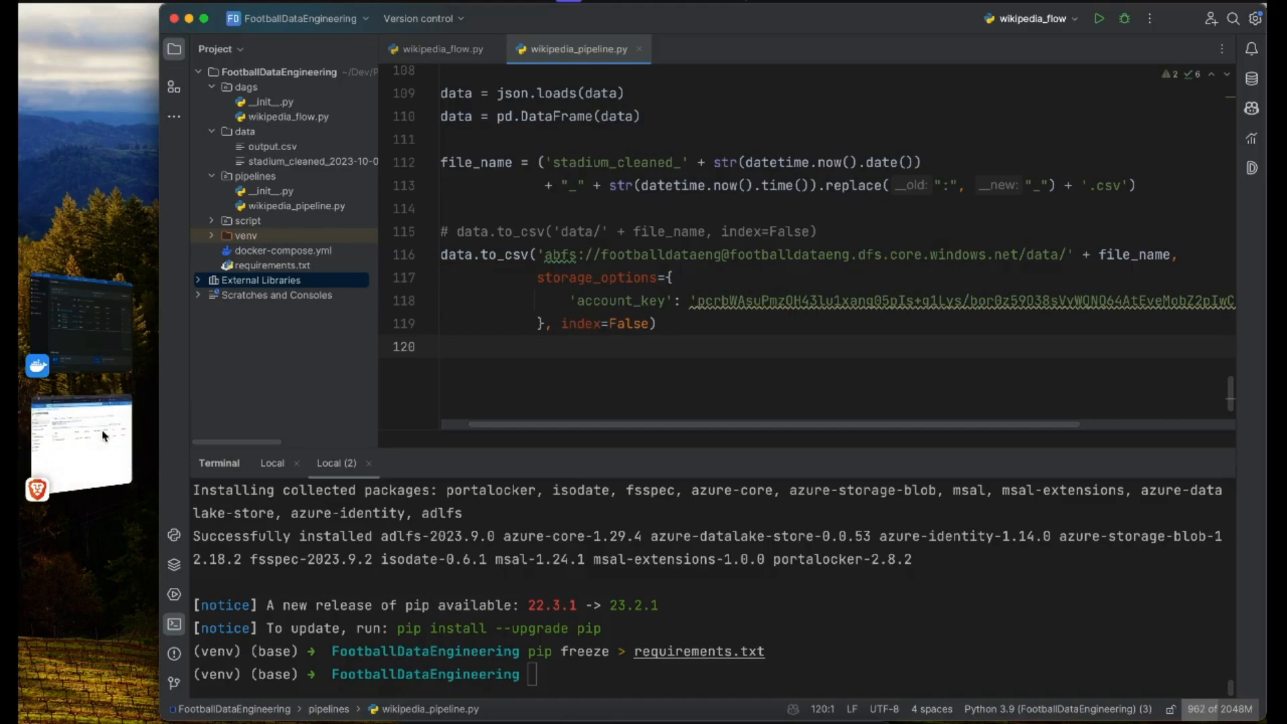
# Step: Switch back to the Azure portal and open the data folder of the footballdataeng container
pyautogui.click(80, 443)
pyautogui.click(421, 307)
pyautogui.click(423, 303)
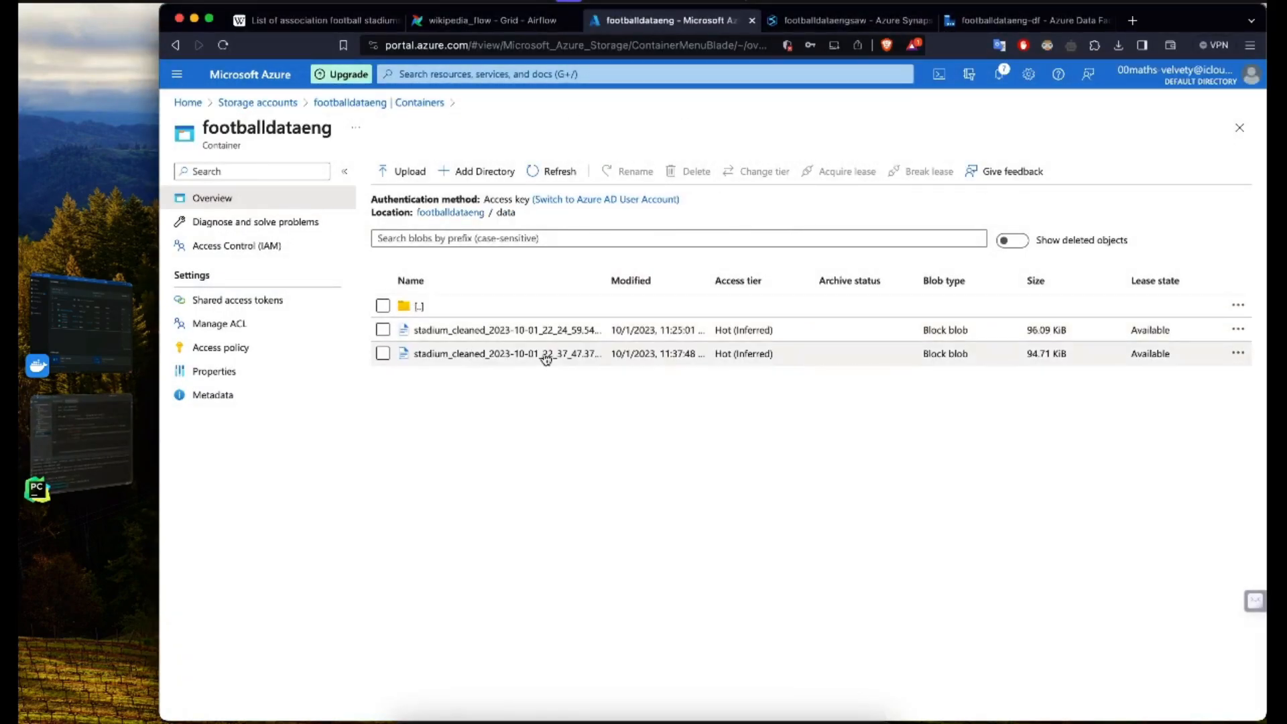
# Step: Download the stadium_cleaned_2023-10-01_22_37_47.376621.csv blob, examine its columns in Excel, and return to the portal with Cloud Shell closed
pyautogui.click(442, 354)
pyautogui.click(753, 172)
pyautogui.click(953, 86)
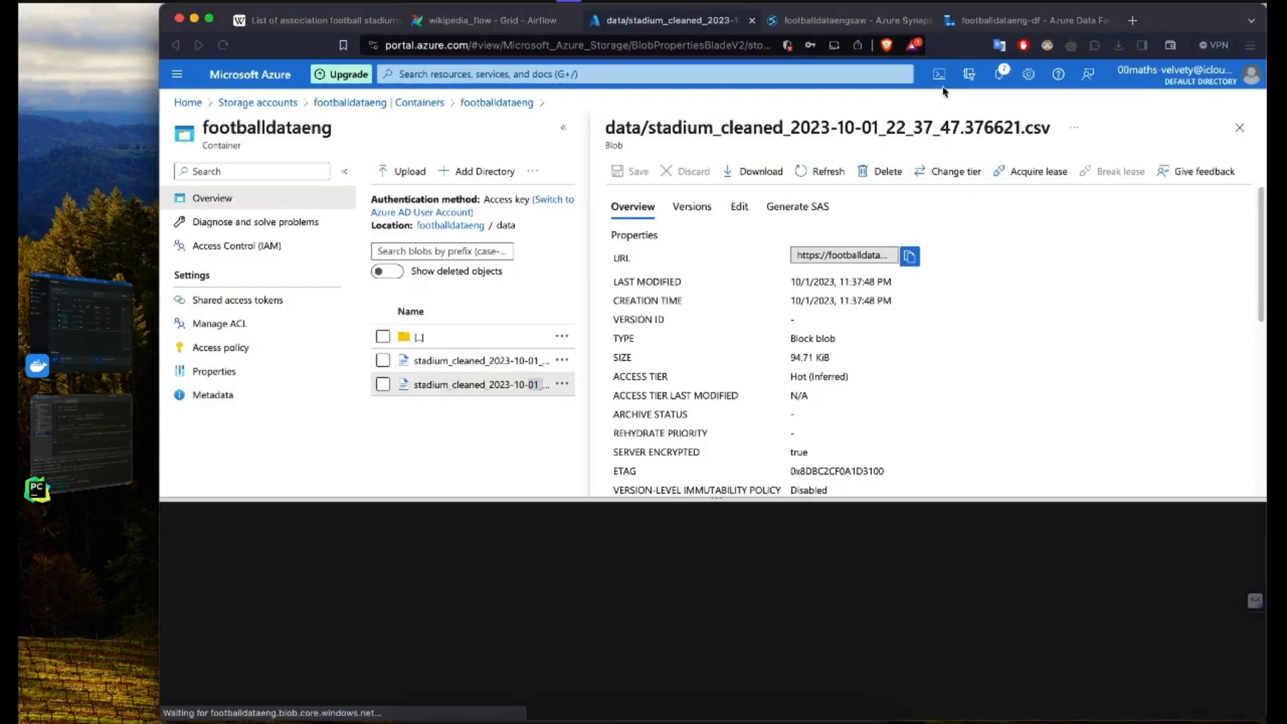
pyautogui.click(86, 491)
pyautogui.click(440, 385)
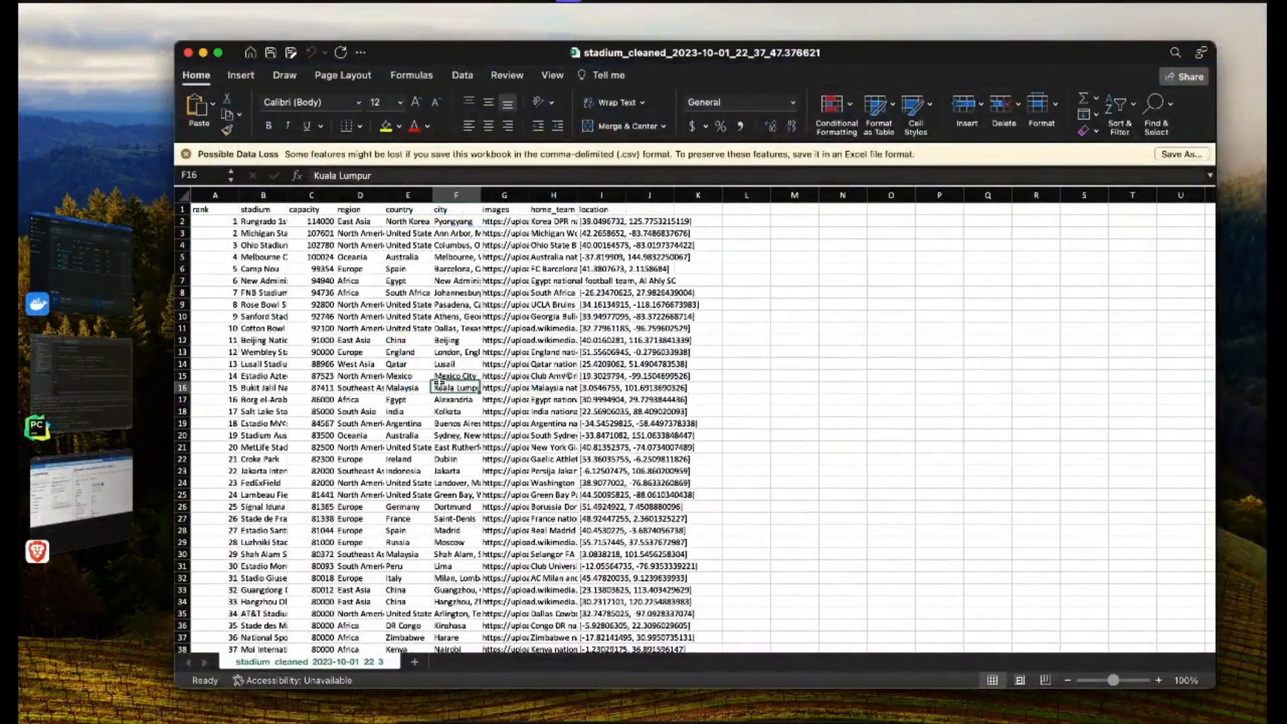
pyautogui.click(394, 316)
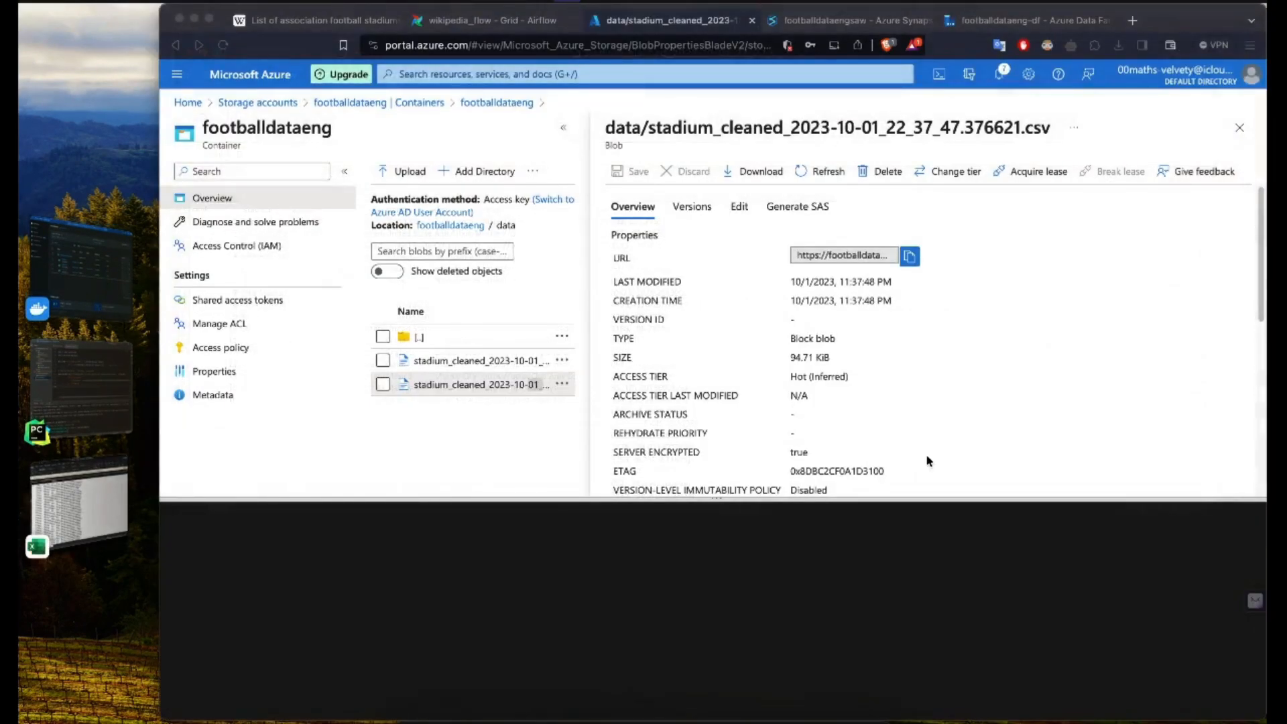
pyautogui.click(940, 80)
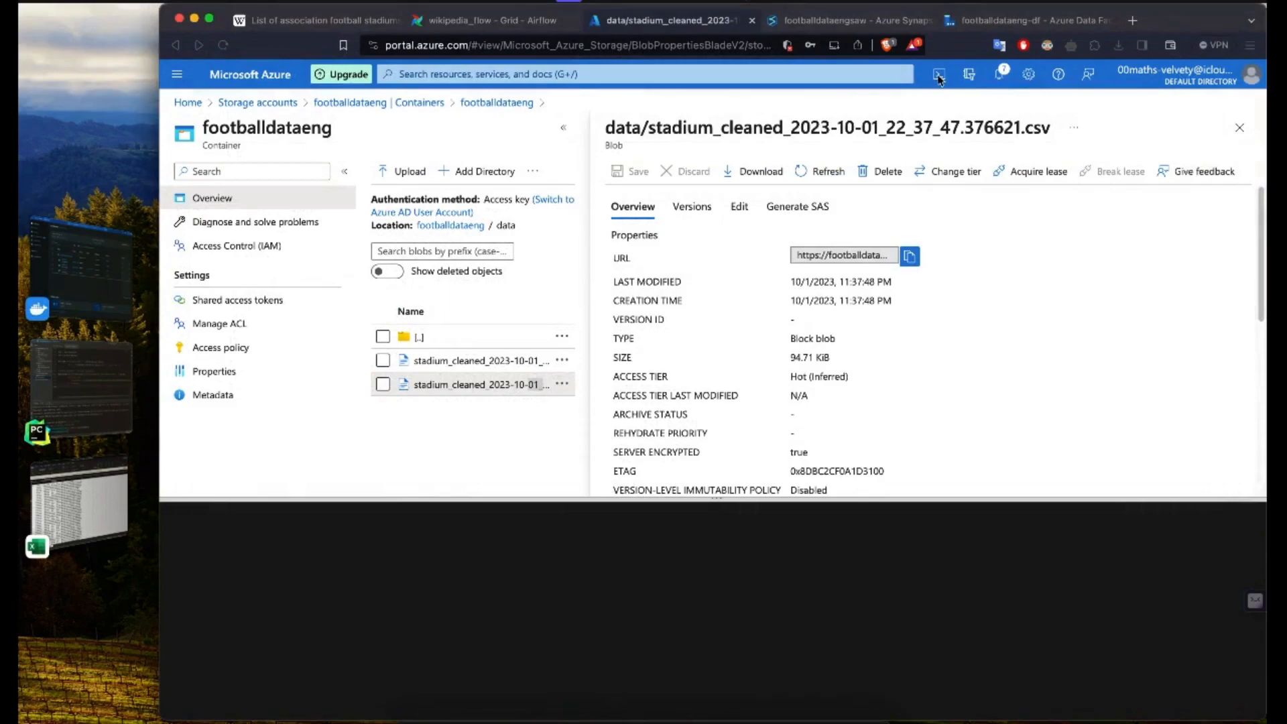
pyautogui.click(941, 79)
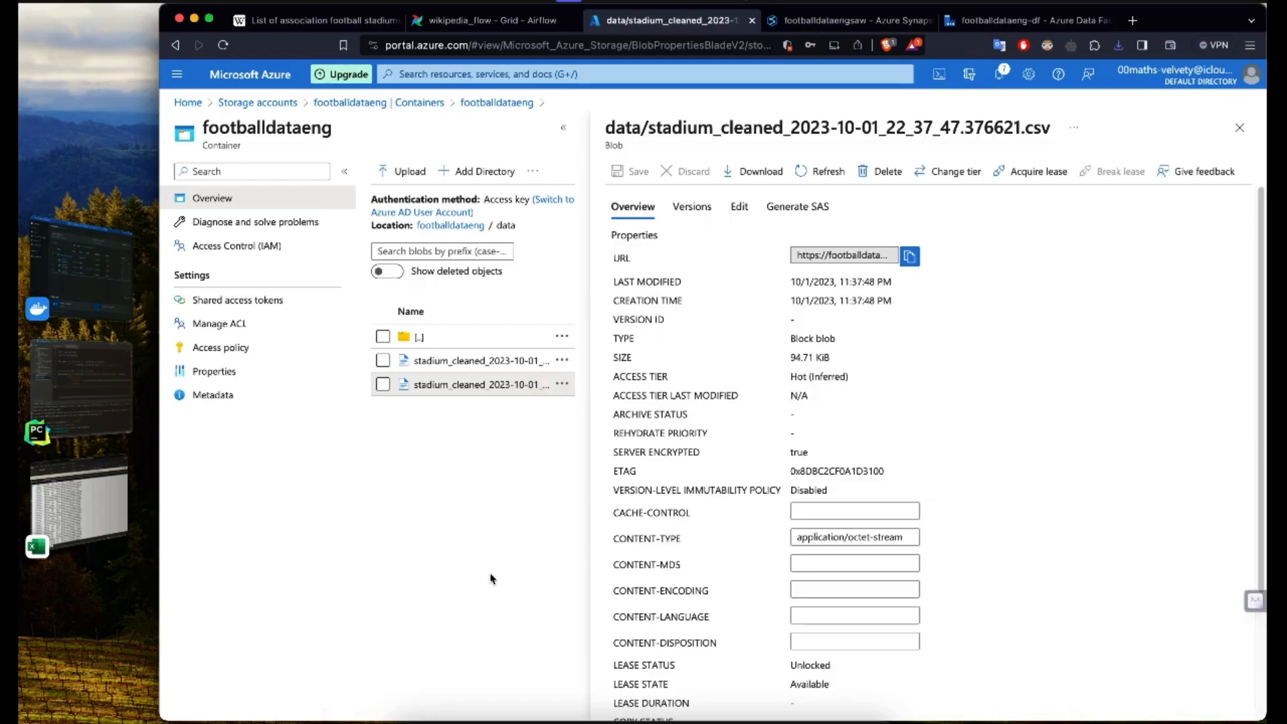
# Step: Switch to Data Factory and preview the data of Copy data1's source dataset, stadiums_cleaned_with_timestamp
pyautogui.click(974, 21)
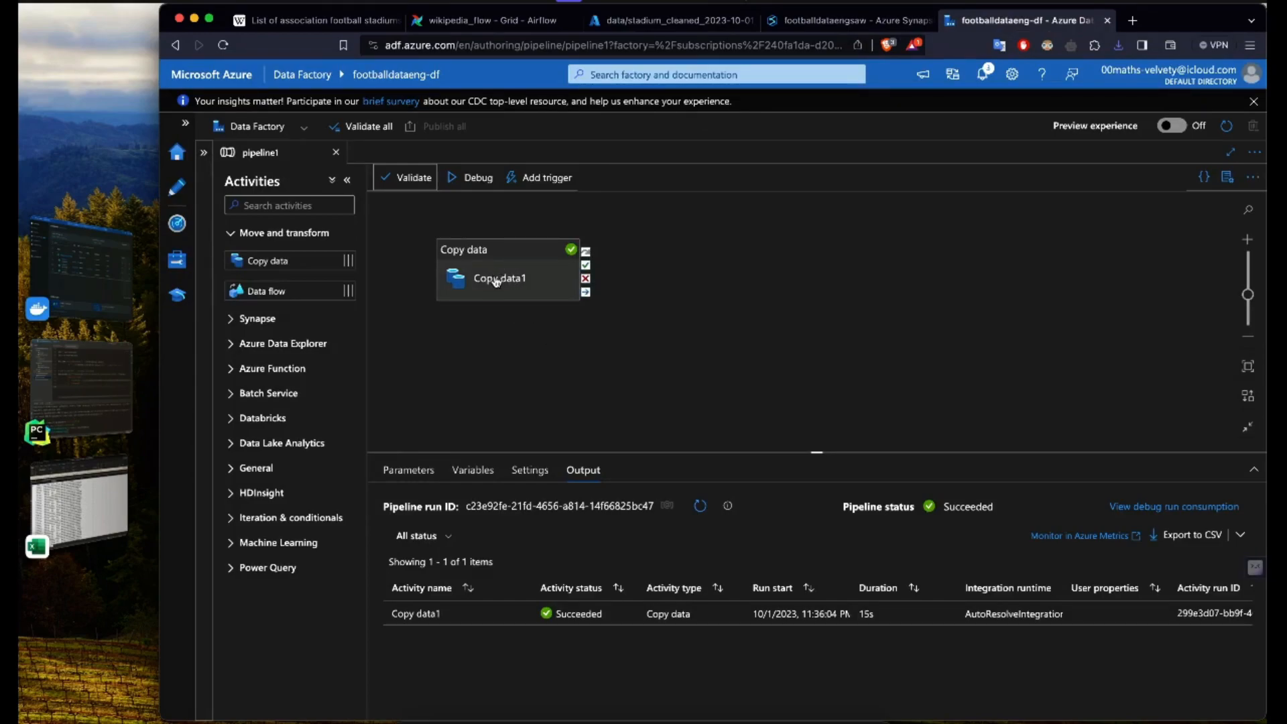
pyautogui.click(496, 281)
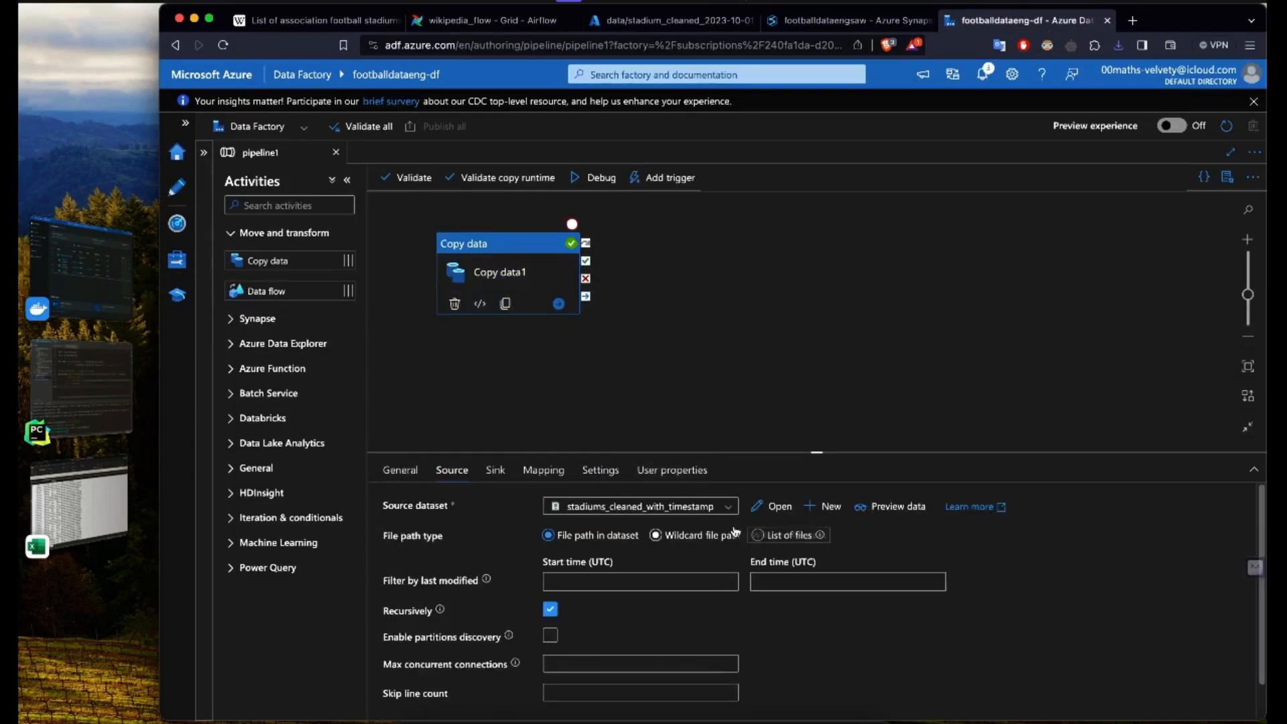
pyautogui.click(776, 506)
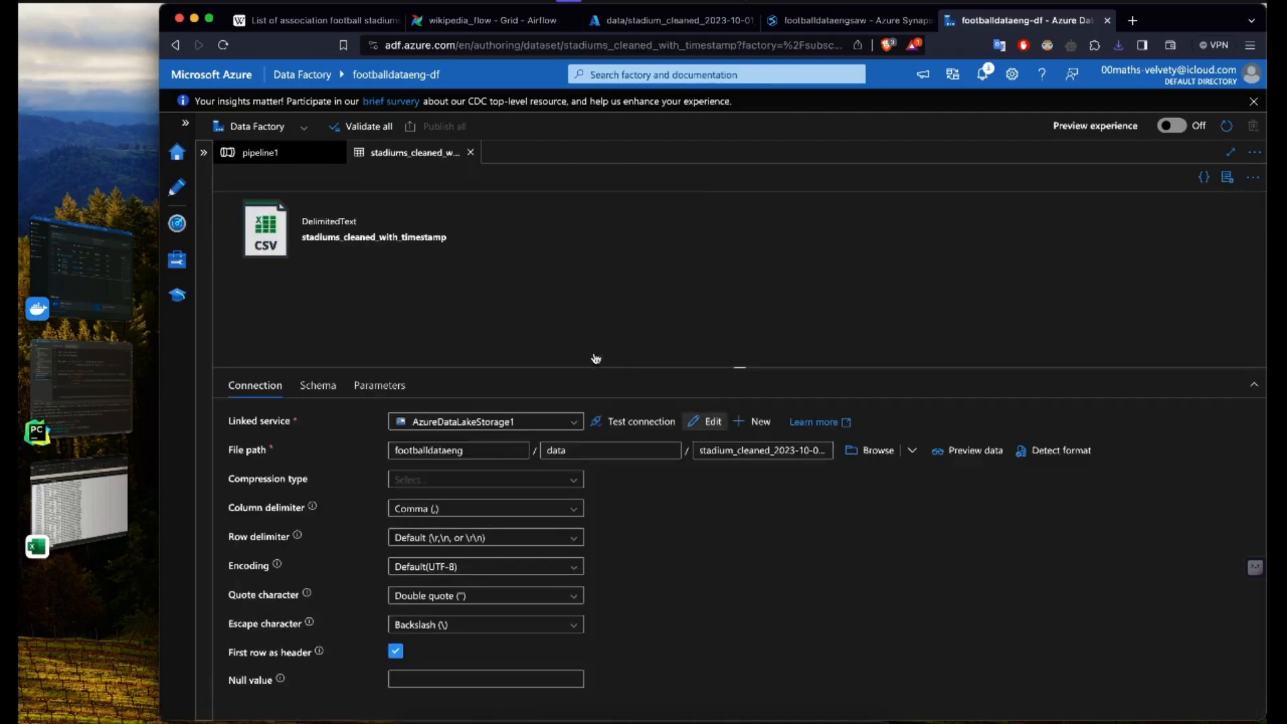
pyautogui.click(969, 450)
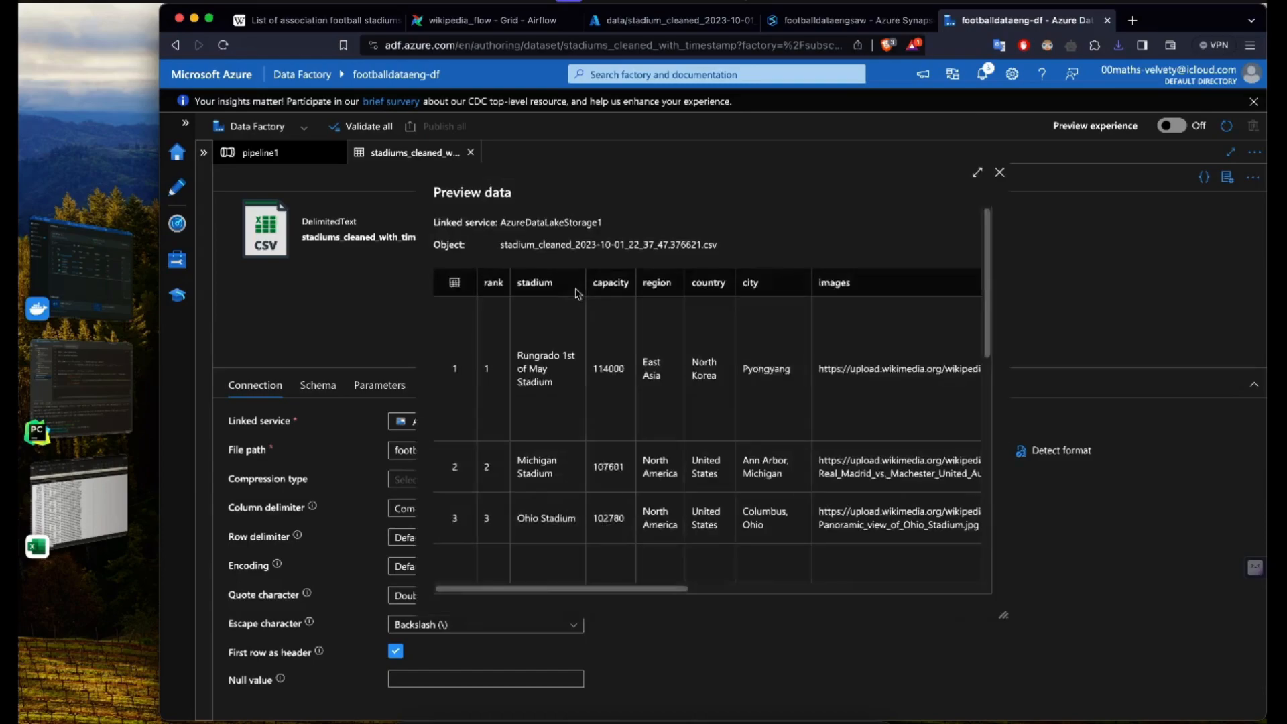
pyautogui.moveTo(489, 306); pyautogui.dragTo(492, 409)
pyautogui.click(1000, 175)
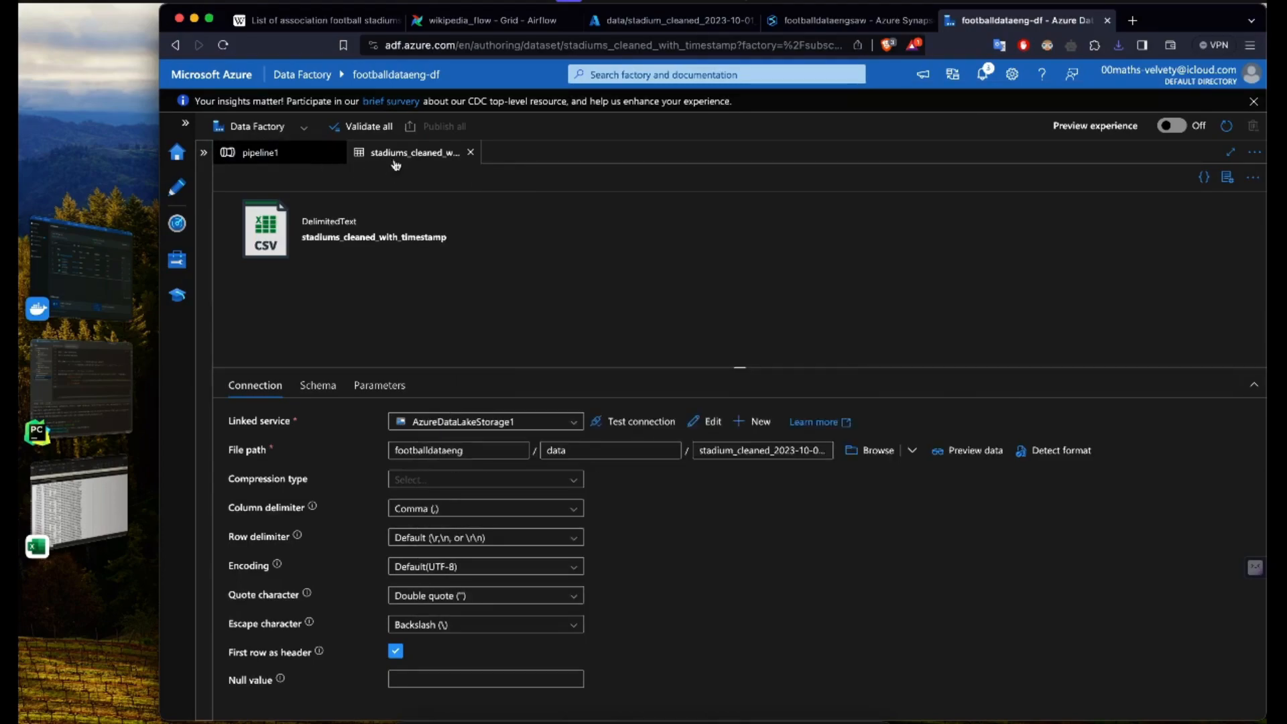
# Step: Validate the whole factory, close the source dataset, and run pipeline1 in debug mode, refreshing its run status
pyautogui.click(362, 126)
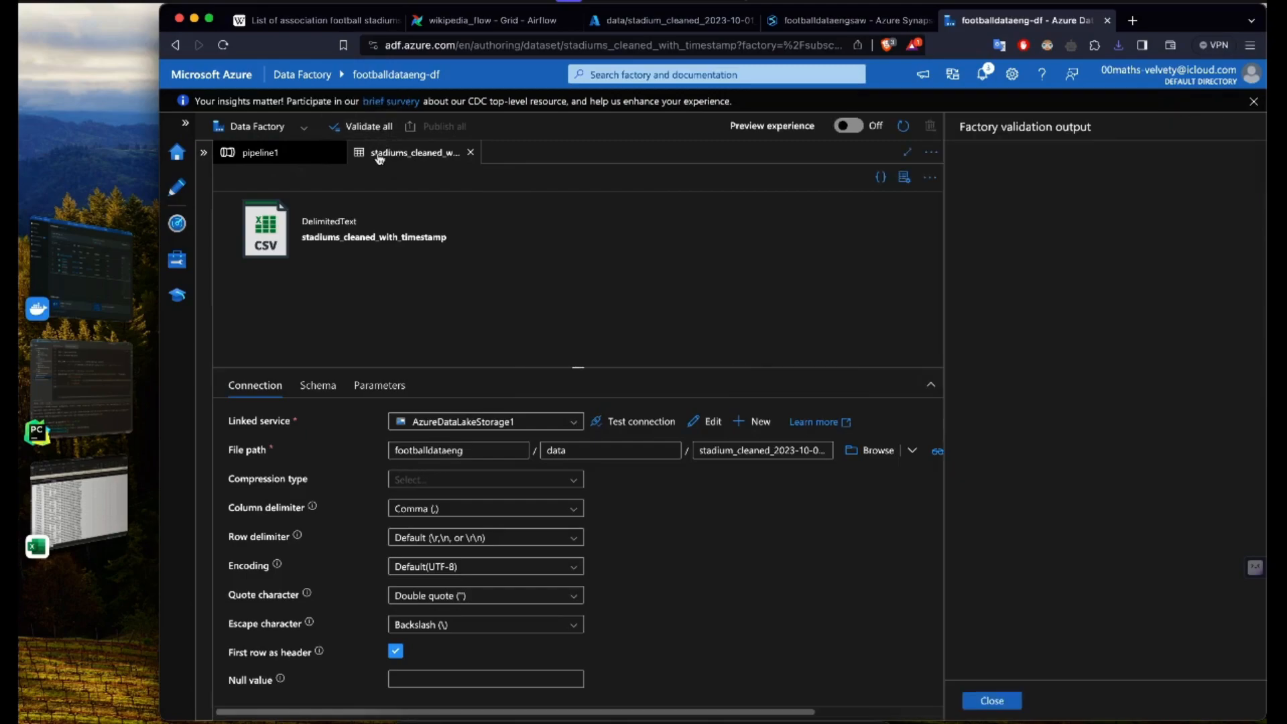
pyautogui.click(472, 153)
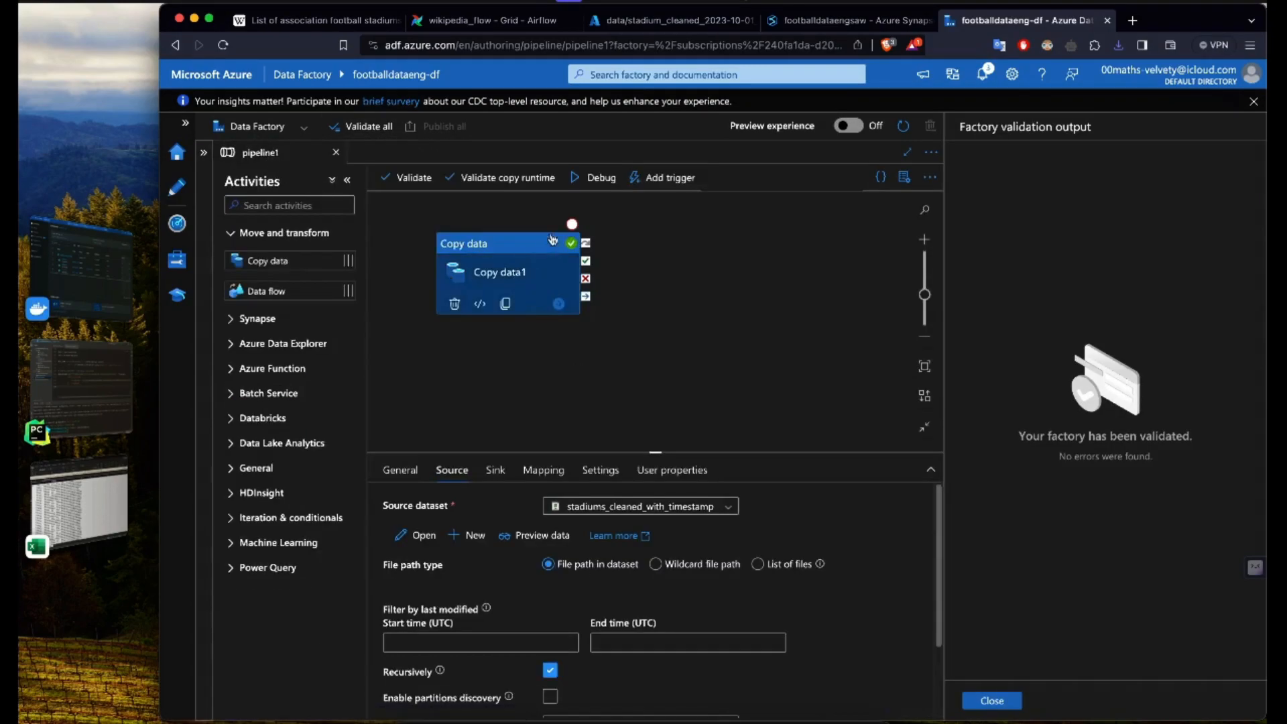
pyautogui.click(589, 177)
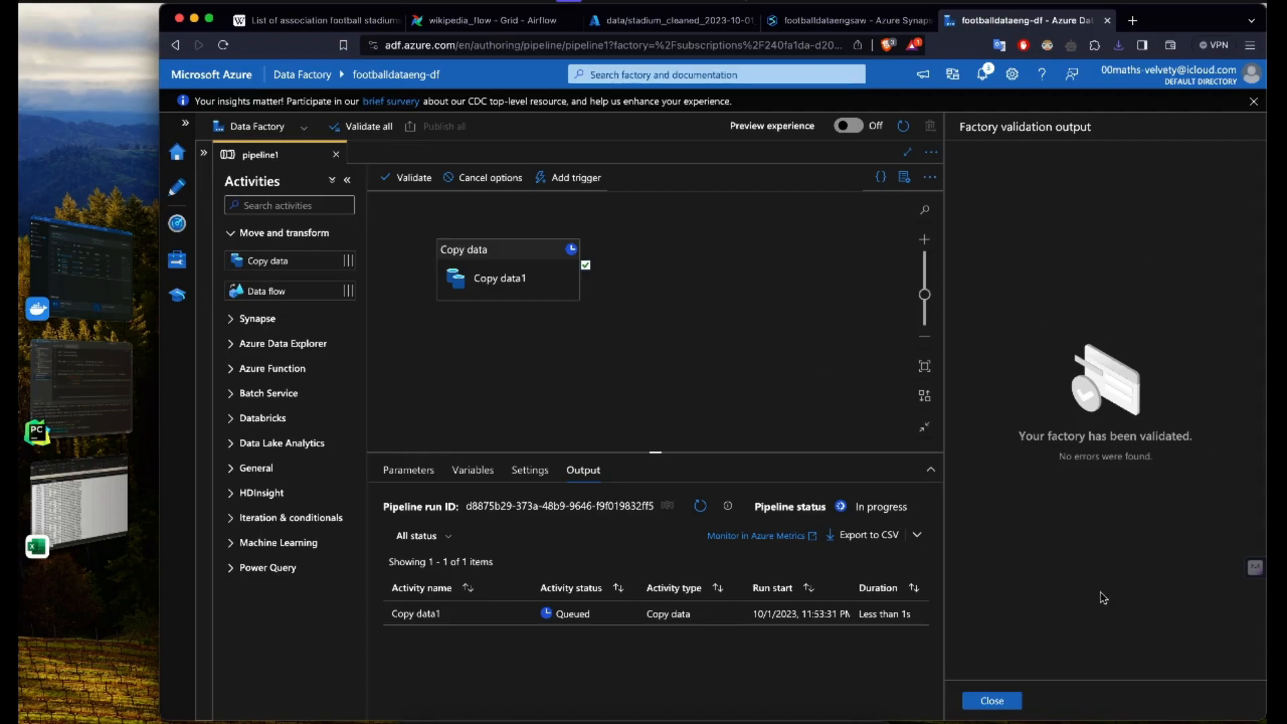
pyautogui.click(1009, 697)
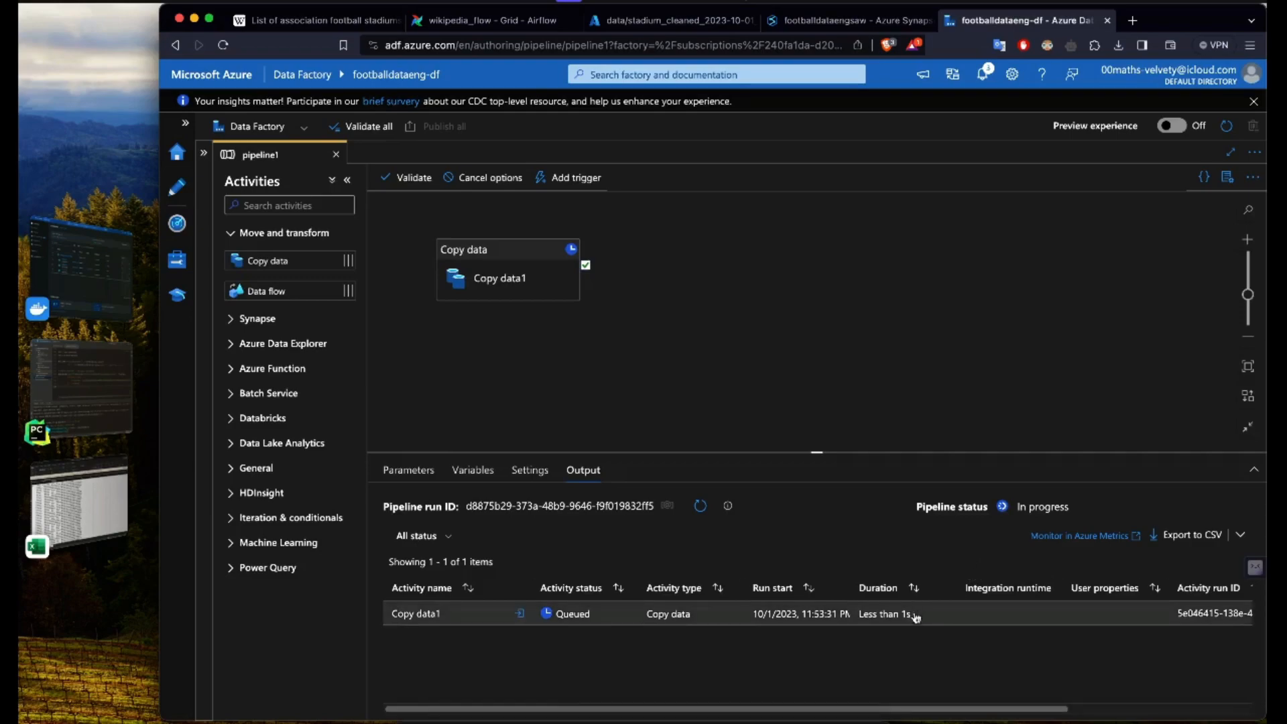
pyautogui.click(700, 505)
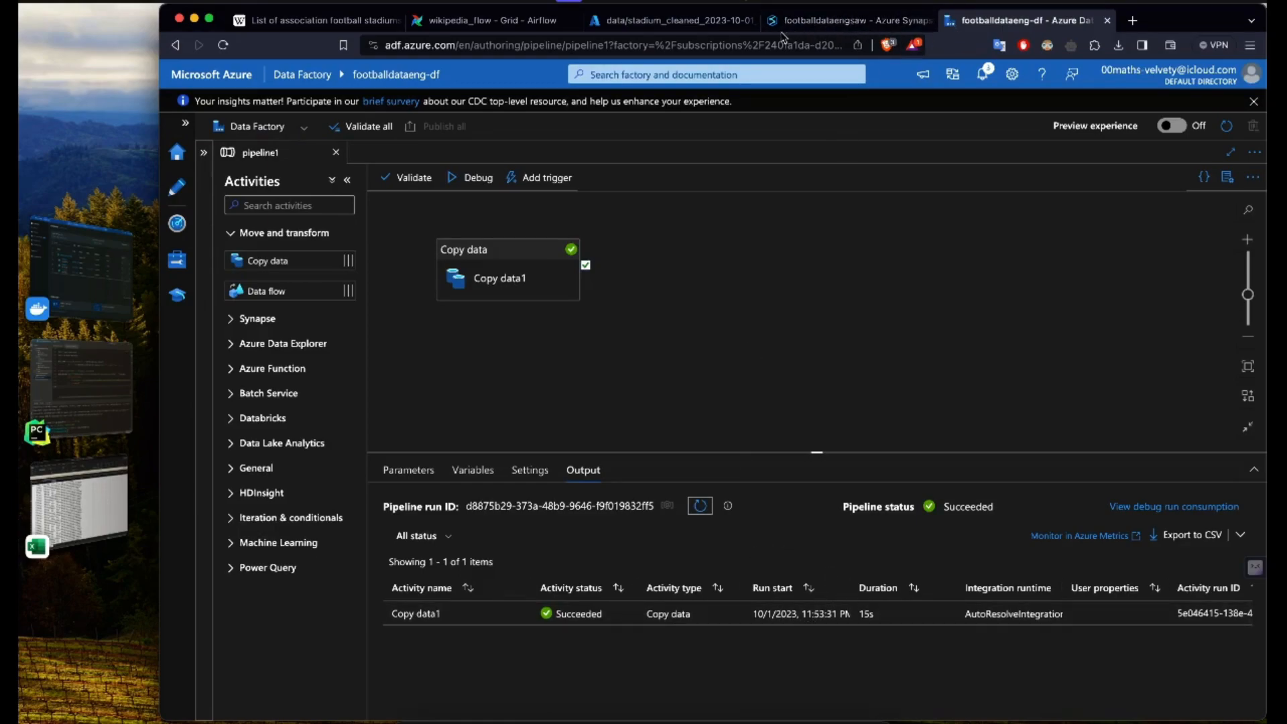
# Step: Switch to the storage container and check the modified time of stadiums_cleaned.csv in the ready folder
pyautogui.click(667, 20)
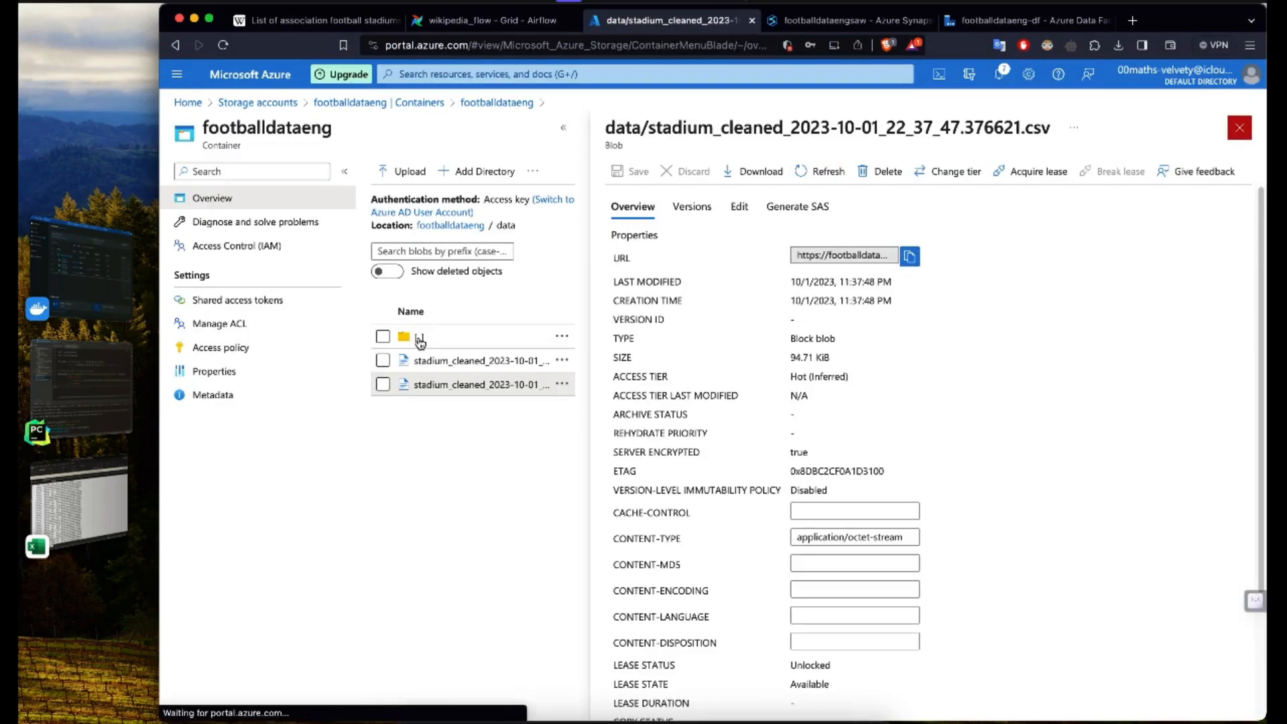
pyautogui.click(421, 307)
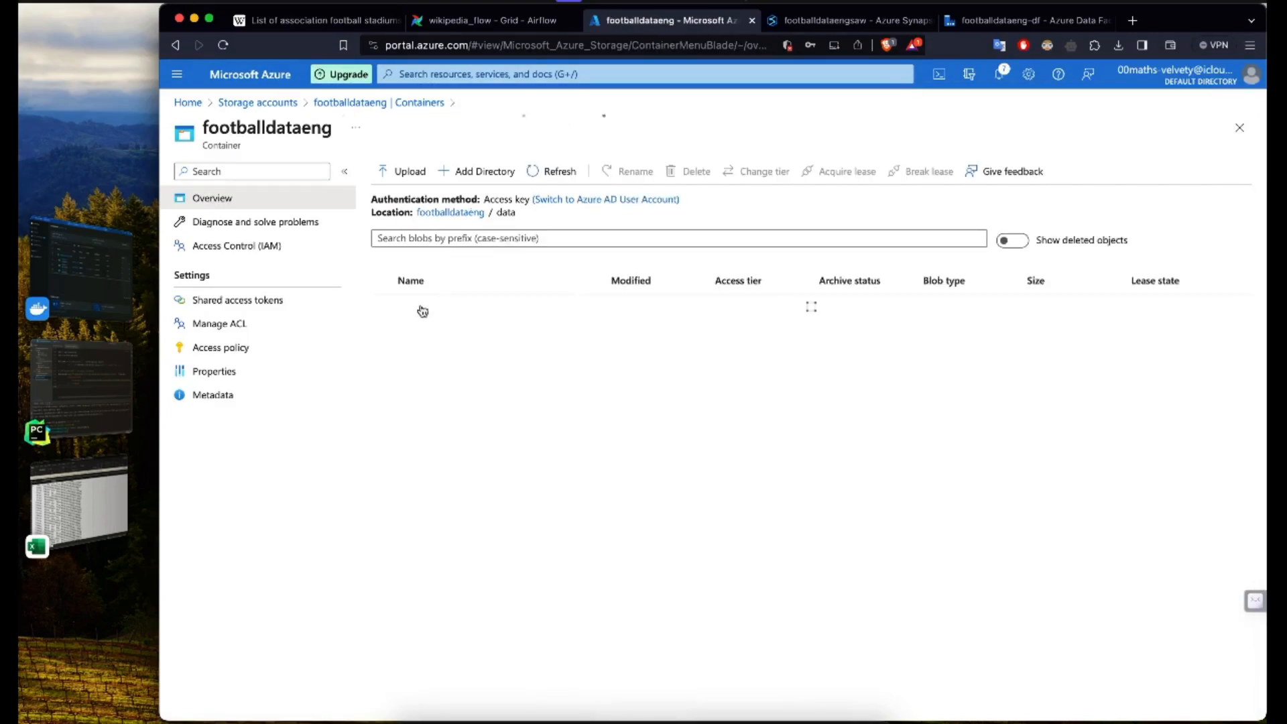
pyautogui.click(433, 332)
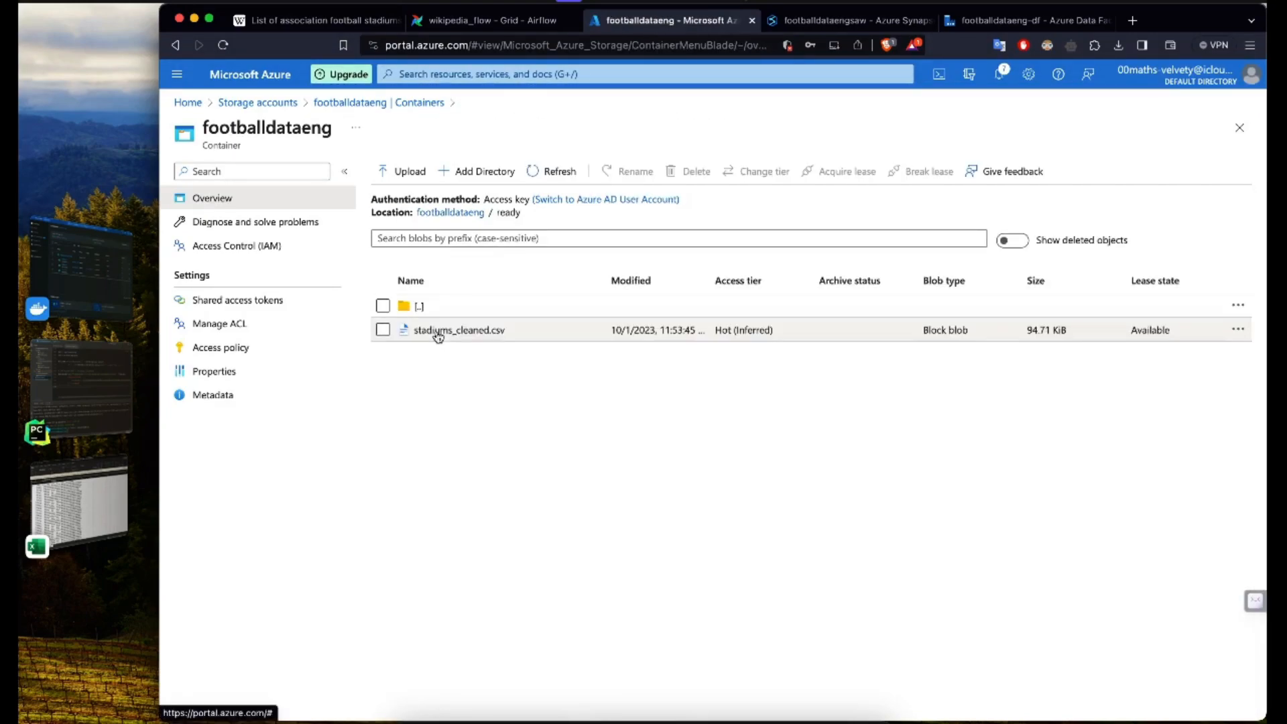
pyautogui.click(682, 332)
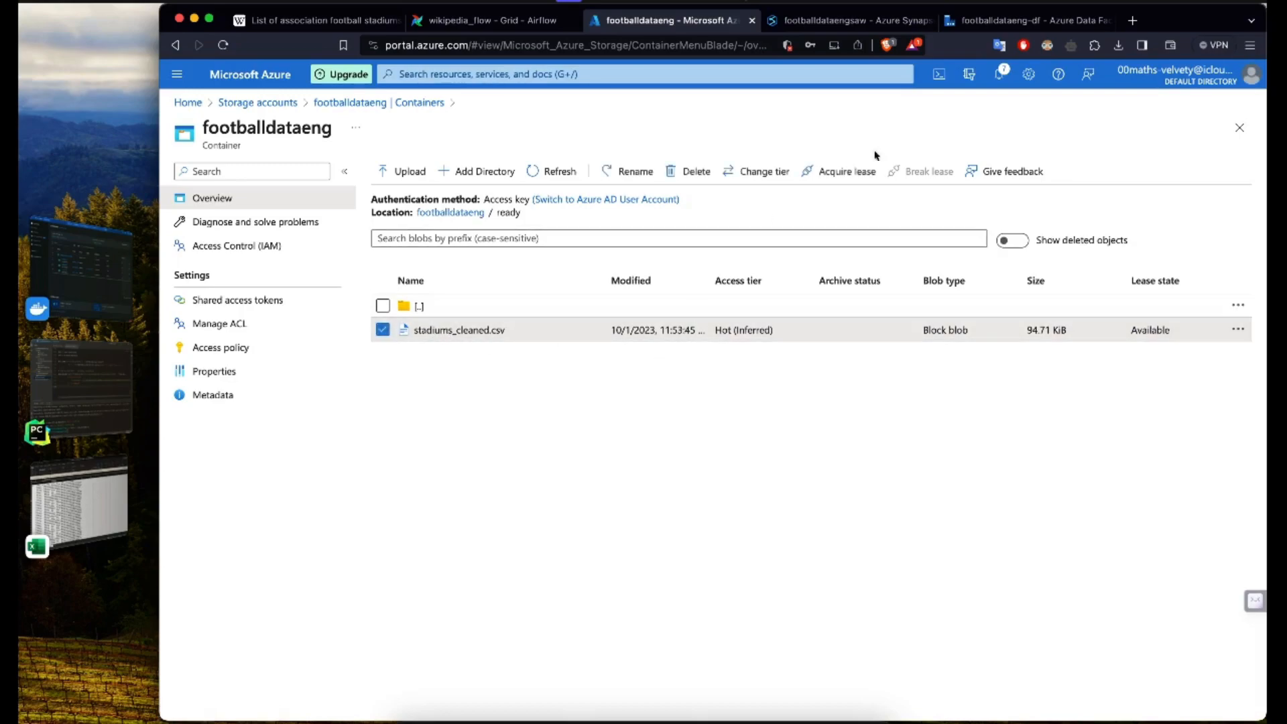
# Step: Switch to Synapse, dismiss the outdated stadiums_cleaned.csv preview, and cancel the pending external table
pyautogui.click(864, 19)
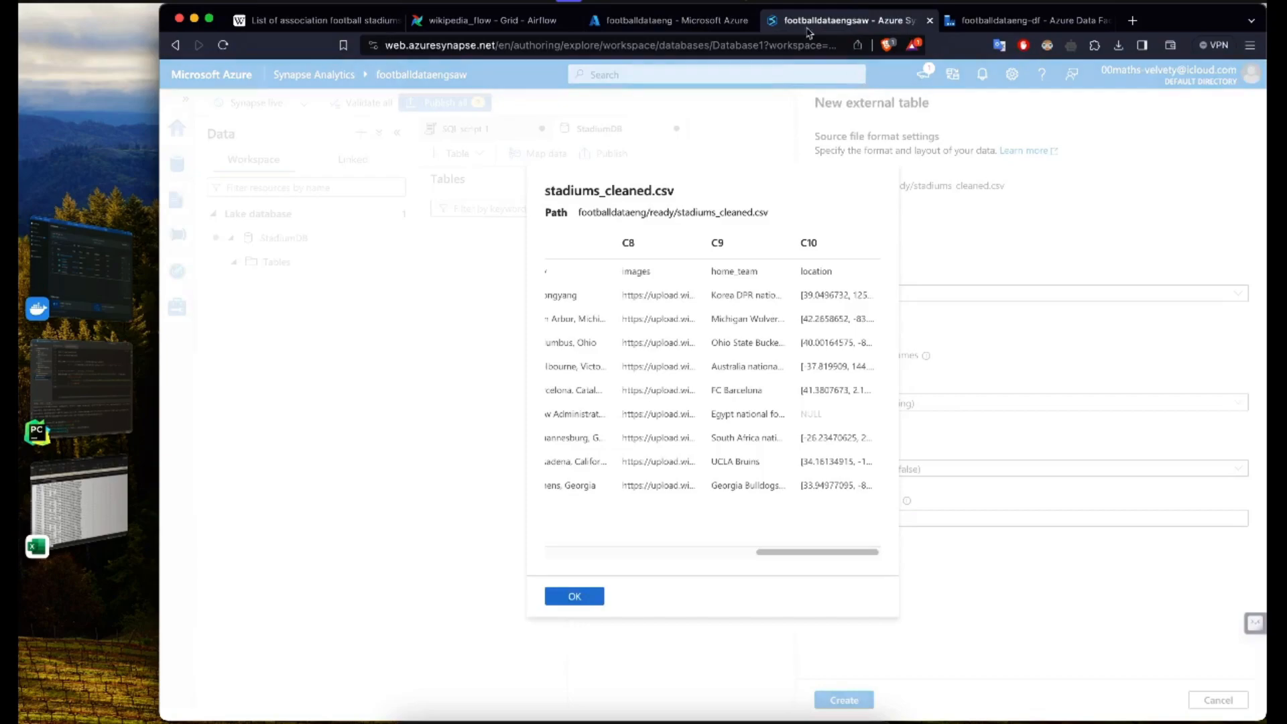
pyautogui.click(575, 596)
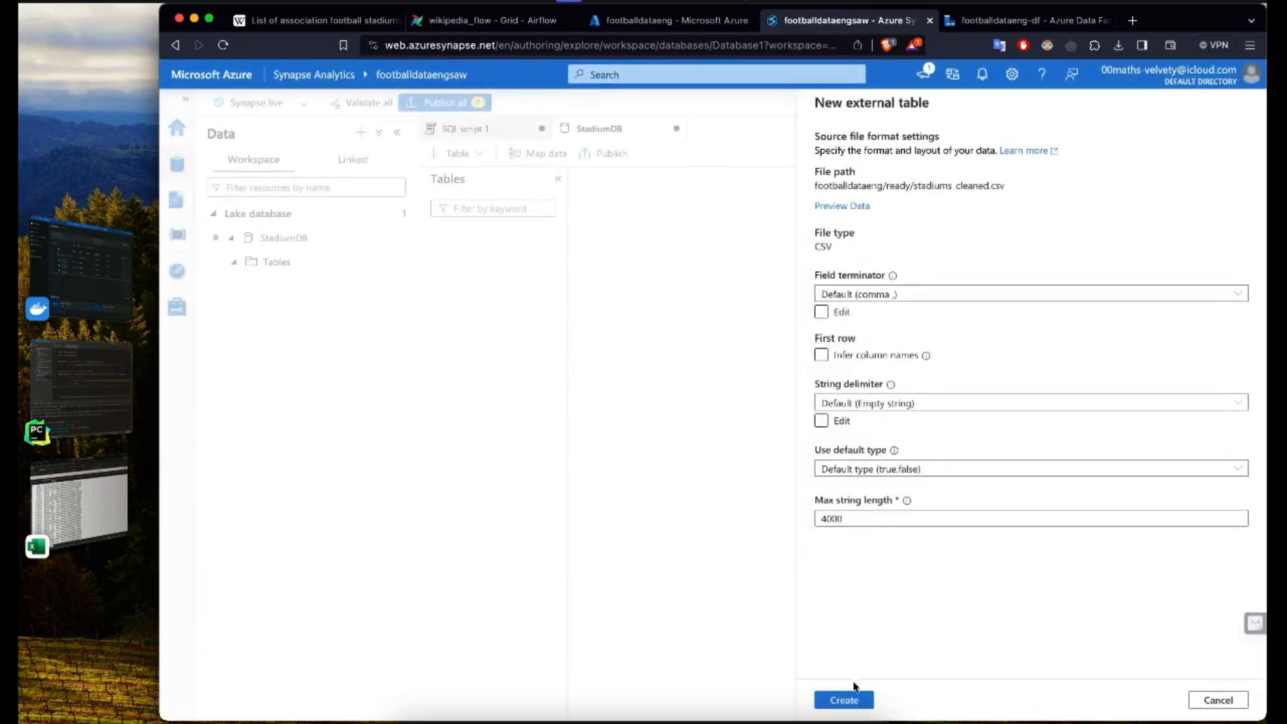
pyautogui.click(858, 316)
pyautogui.click(1217, 700)
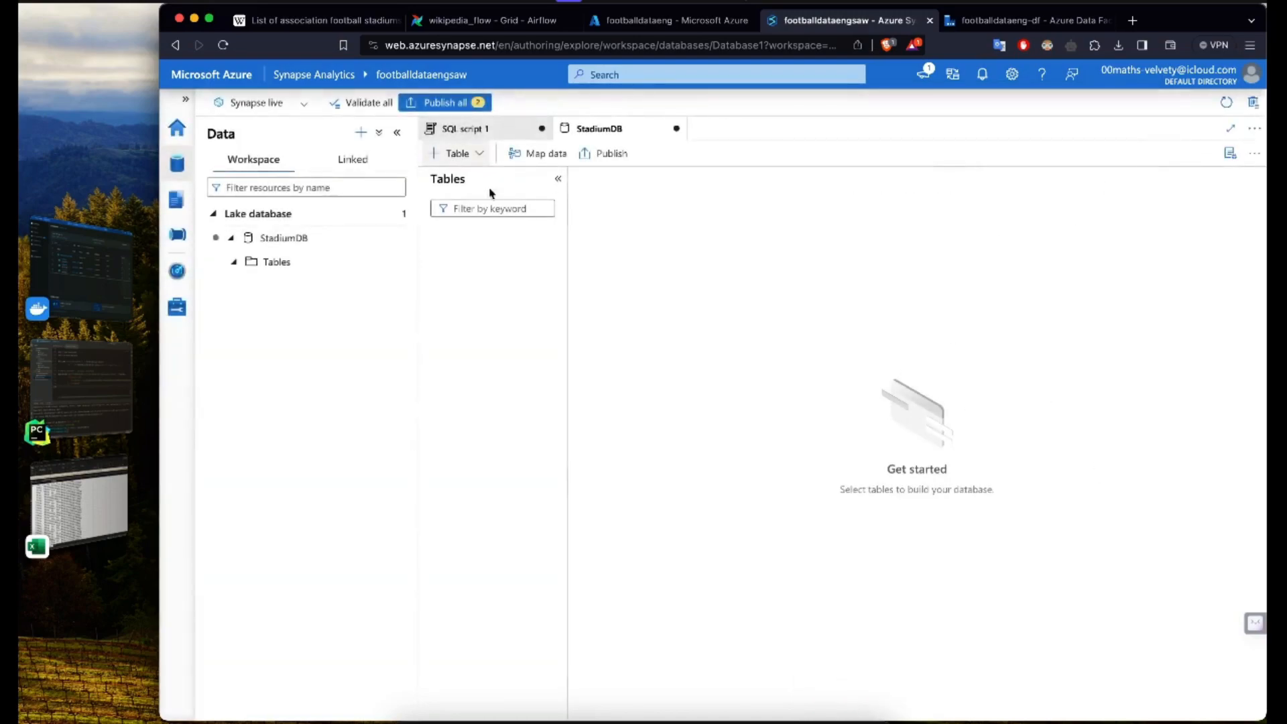
# Step: Start a new external table from the data lake named stadiums, using the footballdataengsaw-WorkspaceDefaultStorage linked service
pyautogui.click(456, 154)
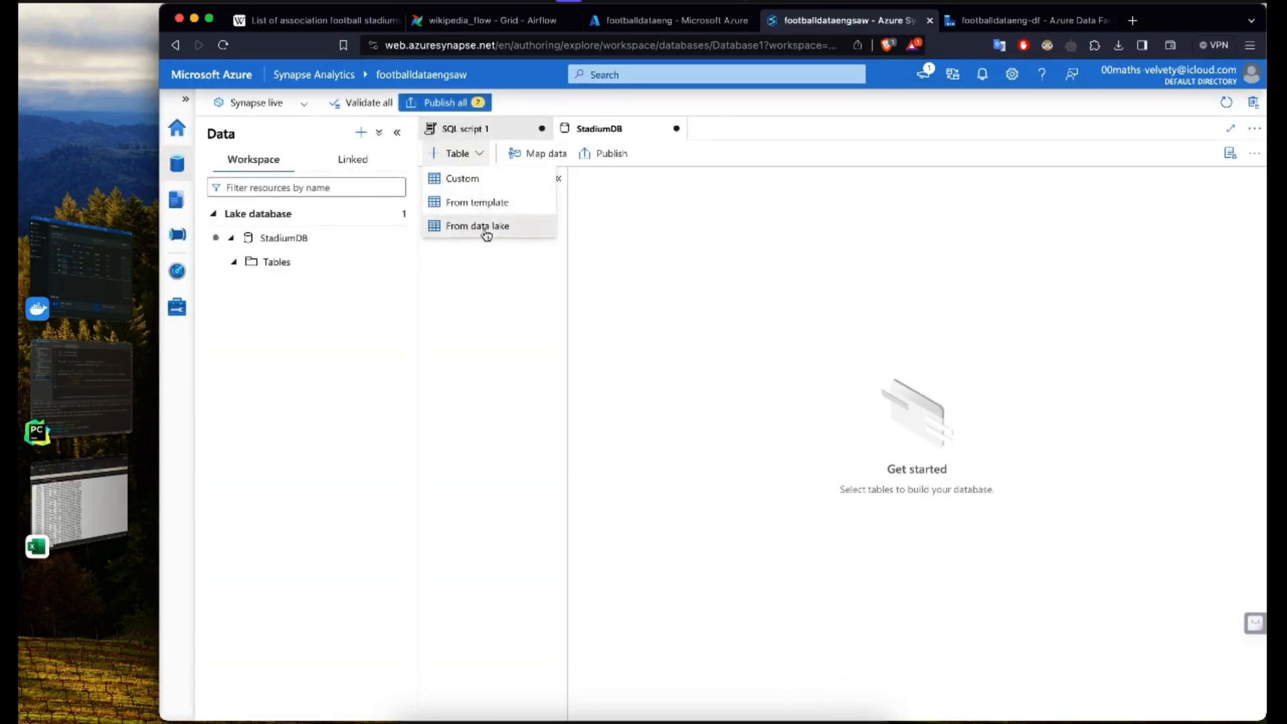
pyautogui.click(488, 226)
pyautogui.click(919, 207)
pyautogui.write('stadiums')
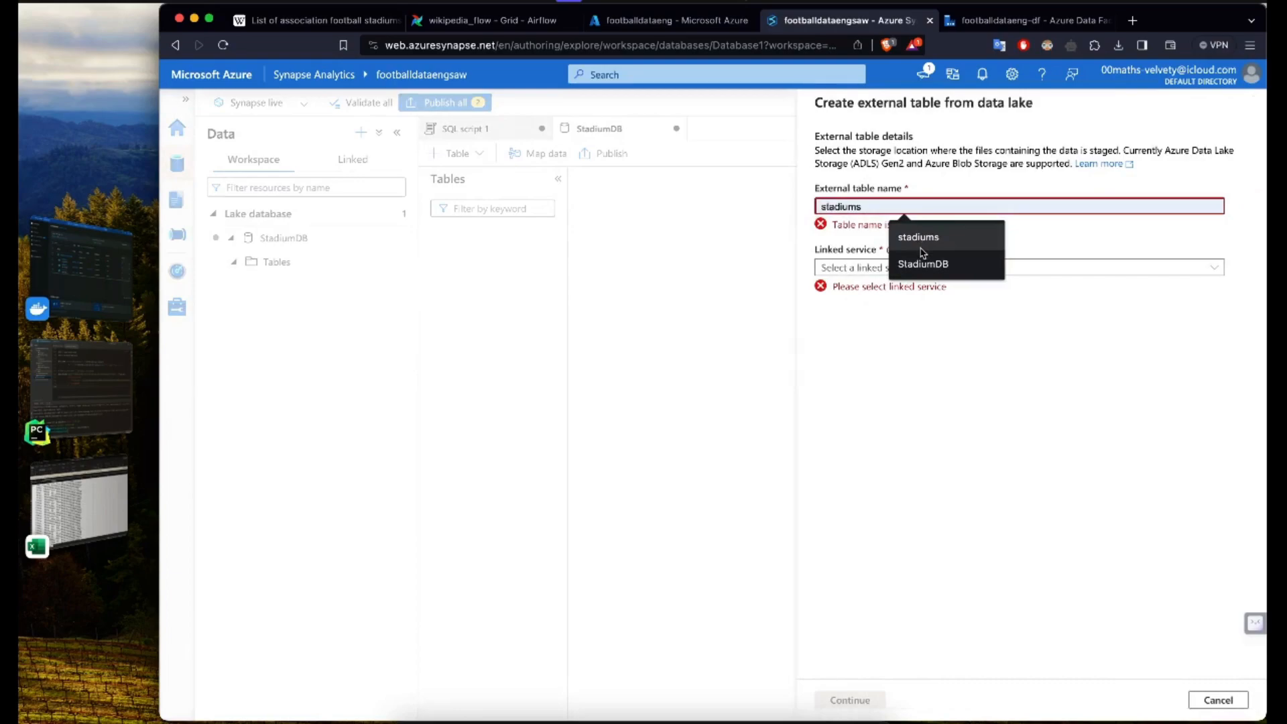
pyautogui.click(931, 253)
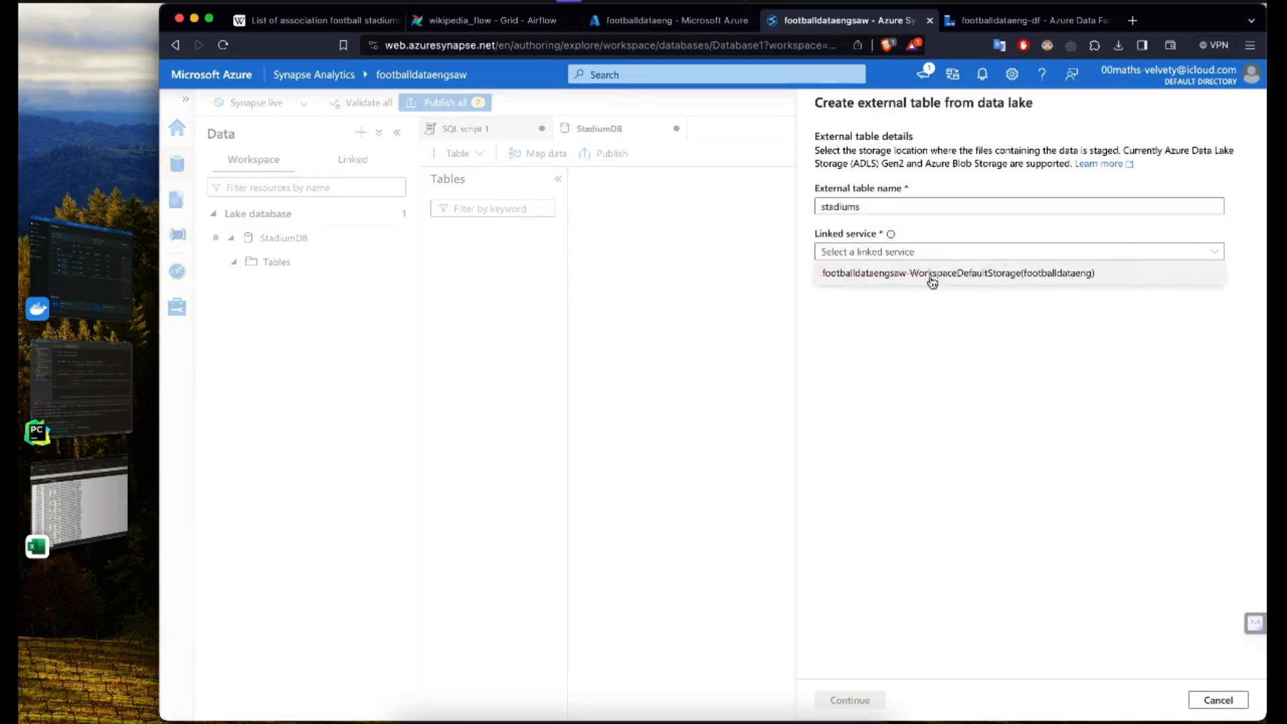
pyautogui.click(939, 273)
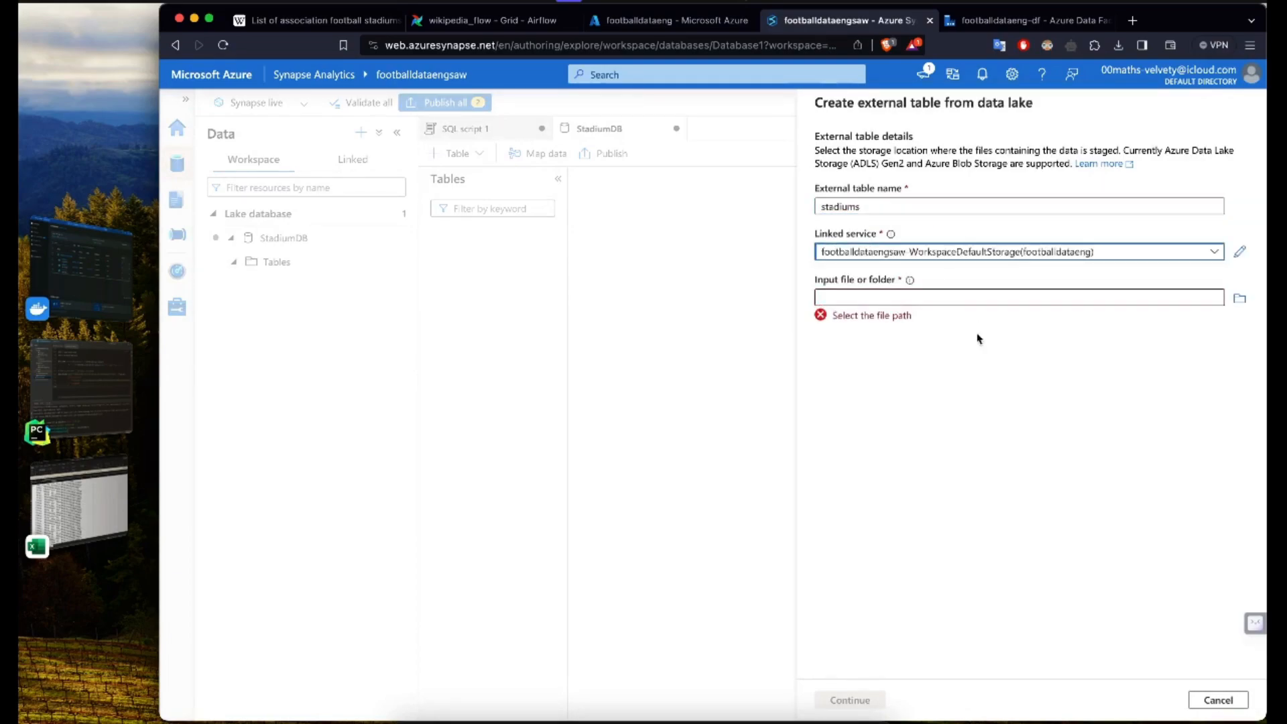
# Step: Choose footballdataeng/ready/stadiums_cleaned.csv as the table's input file and continue to the source file format settings
pyautogui.click(1240, 299)
pyautogui.click(863, 188)
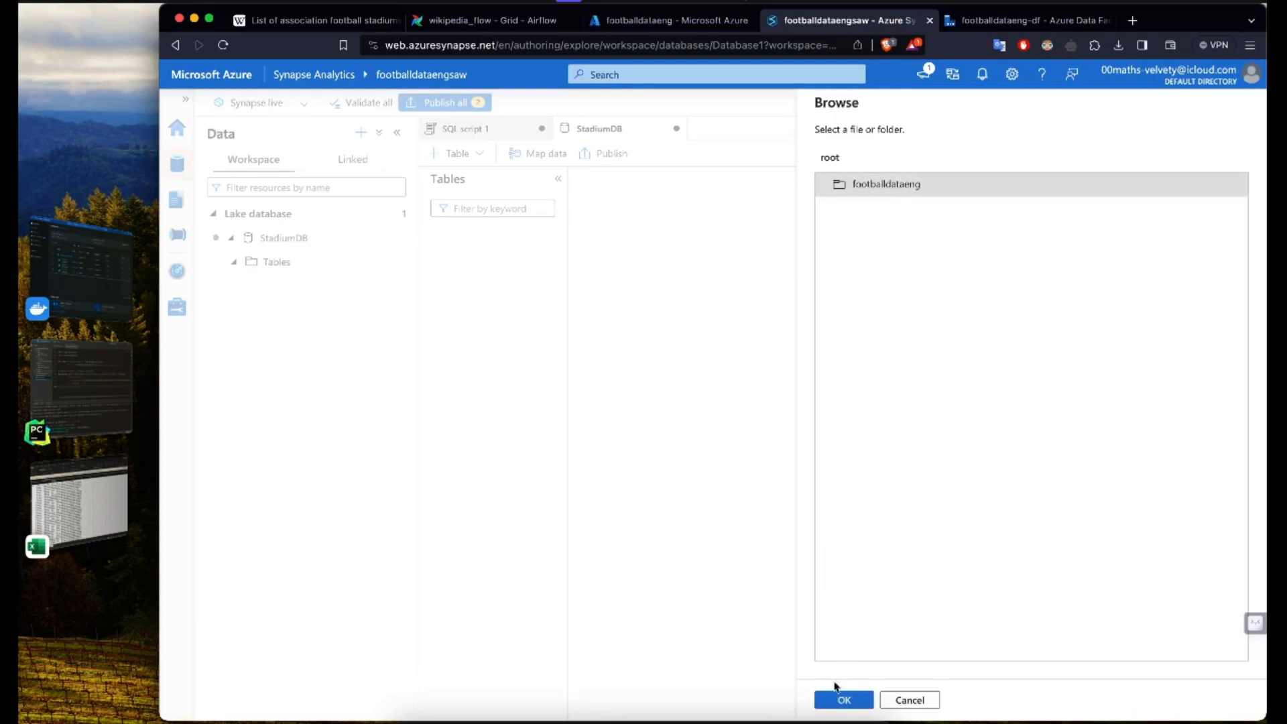
pyautogui.doubleClick(905, 184)
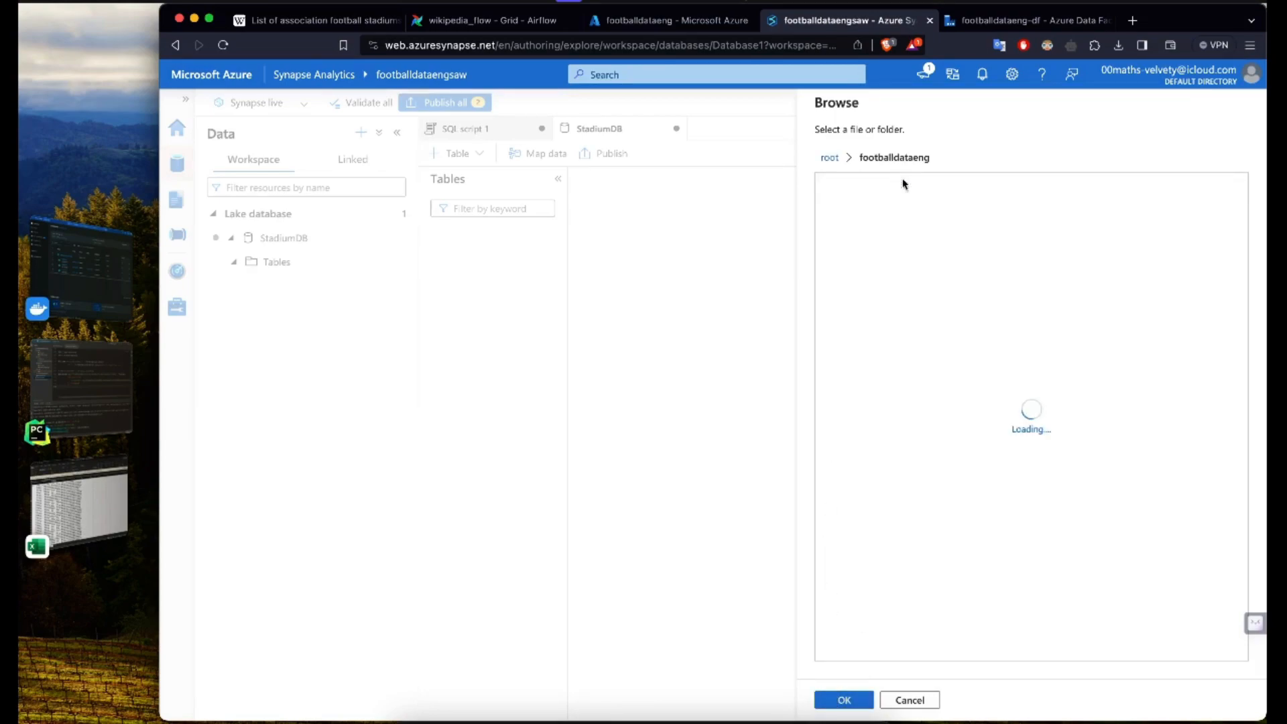
pyautogui.doubleClick(865, 213)
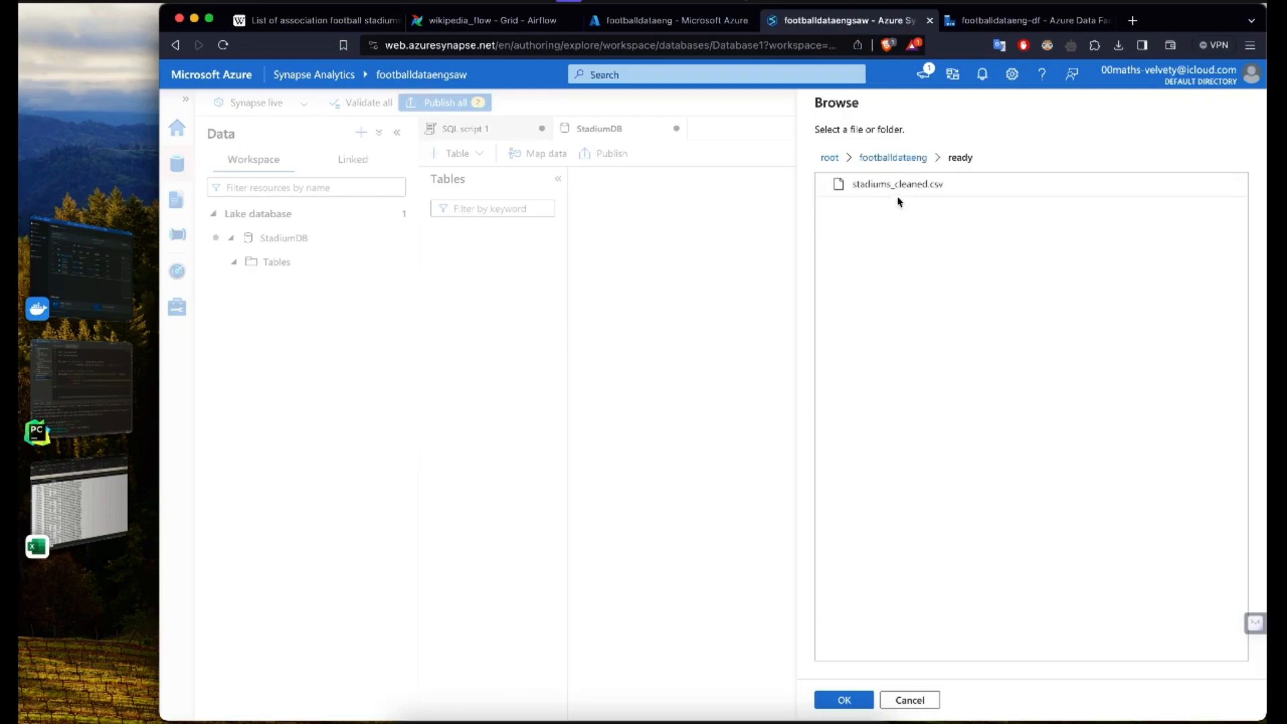
pyautogui.click(899, 186)
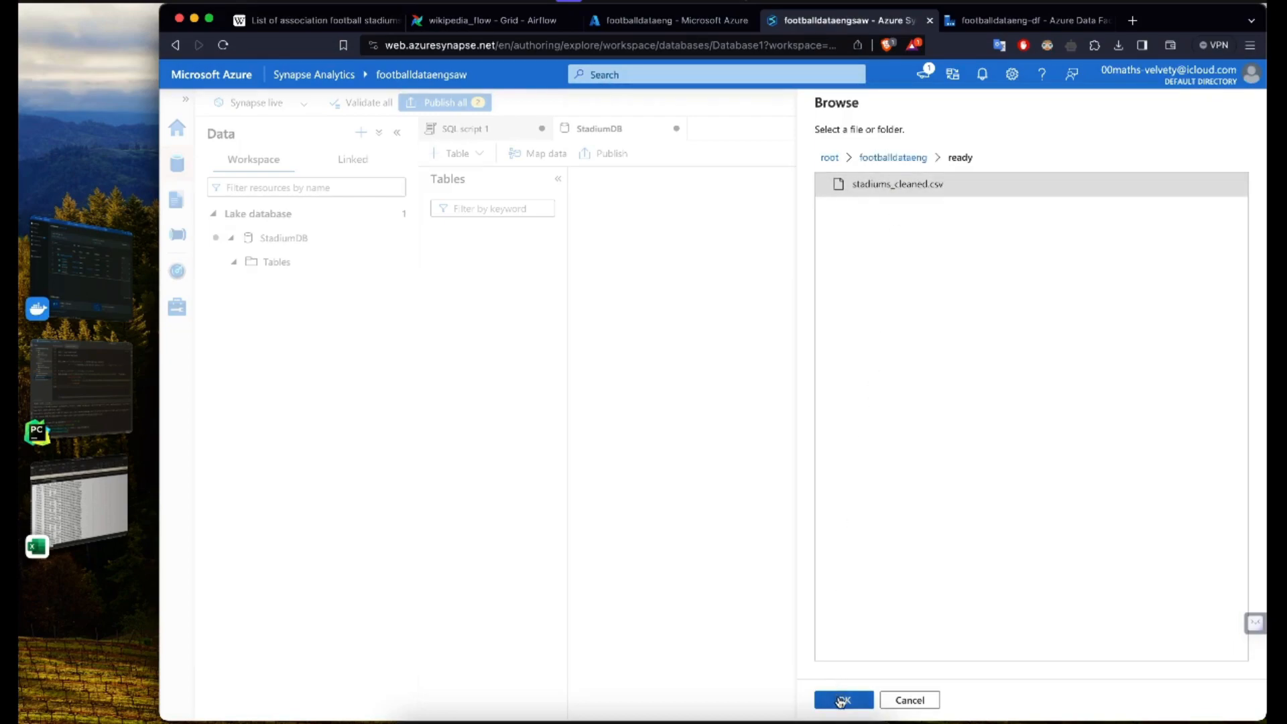
pyautogui.click(842, 699)
pyautogui.click(851, 700)
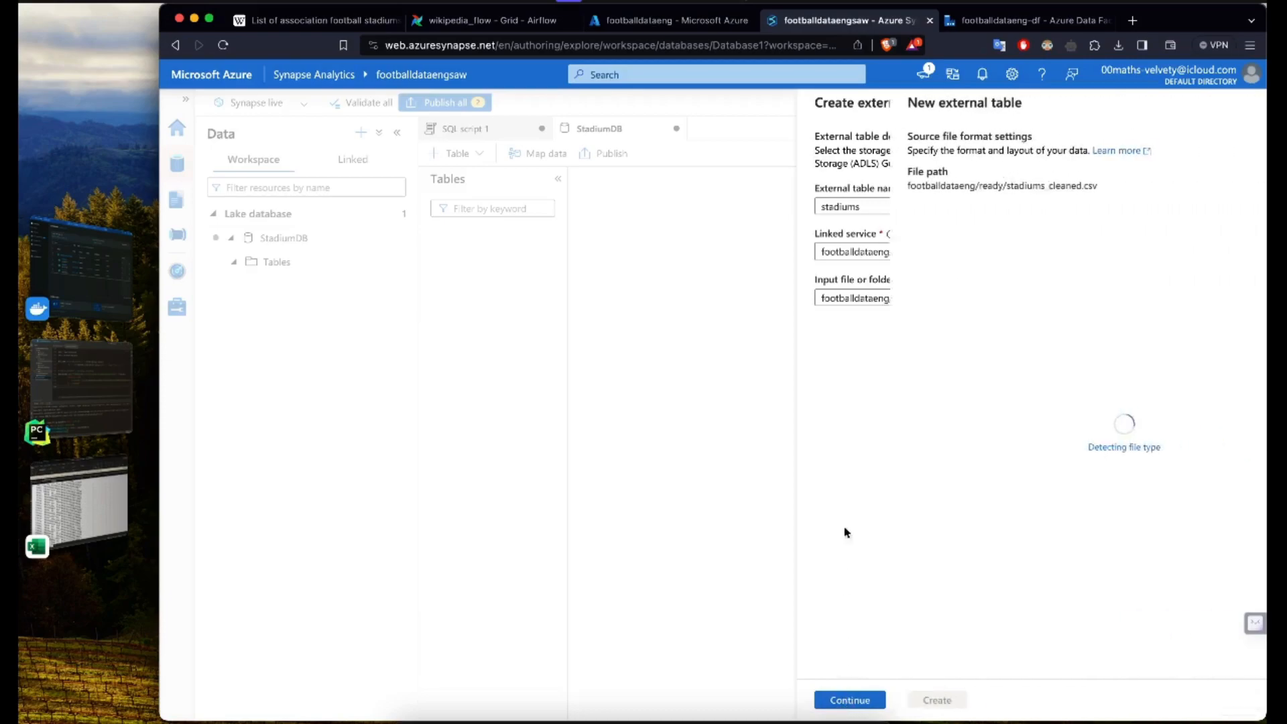
# Step: Preview the CSV data, enable inferring column names from the first row, and create the external table
pyautogui.click(951, 321)
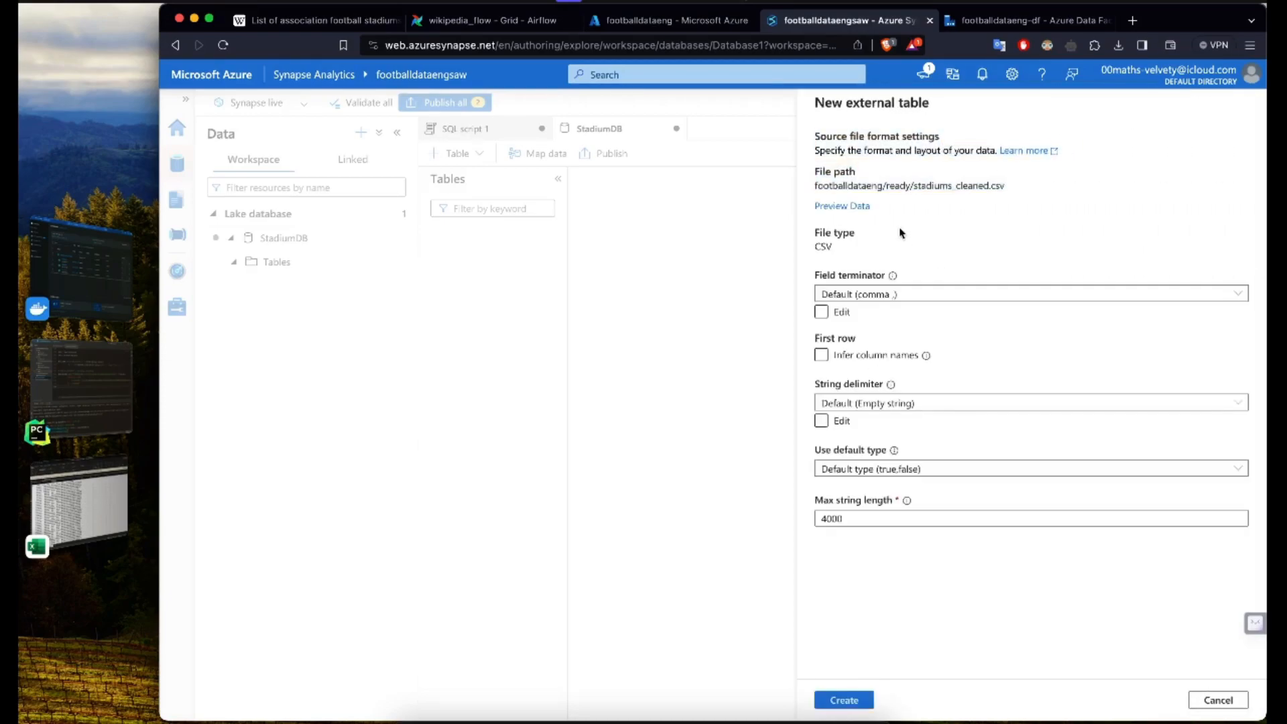
pyautogui.click(838, 206)
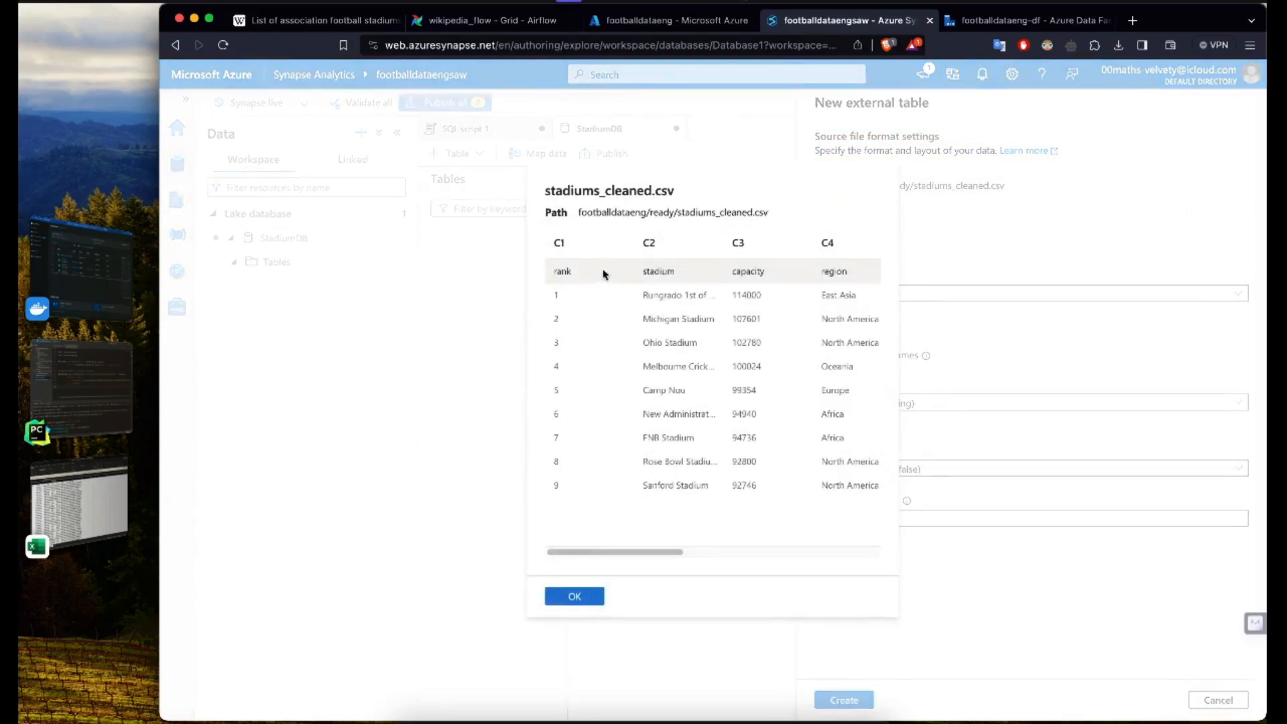
pyautogui.click(574, 596)
pyautogui.click(849, 358)
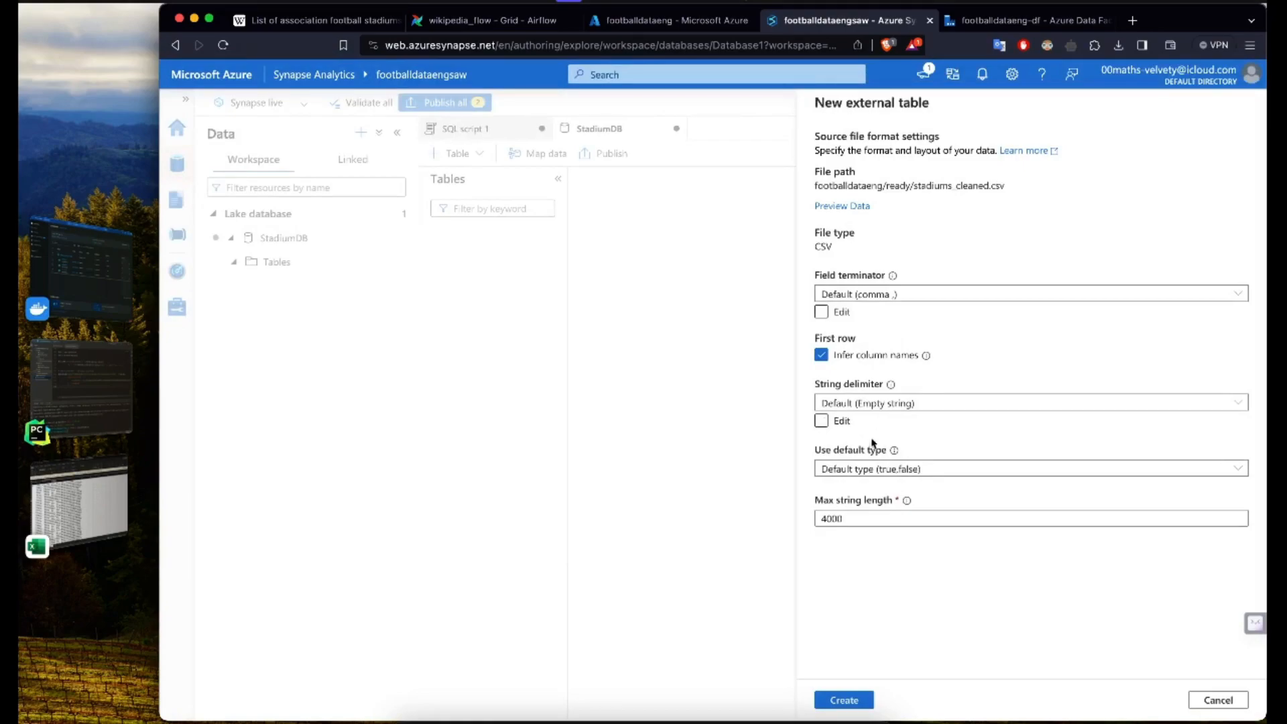
pyautogui.click(844, 699)
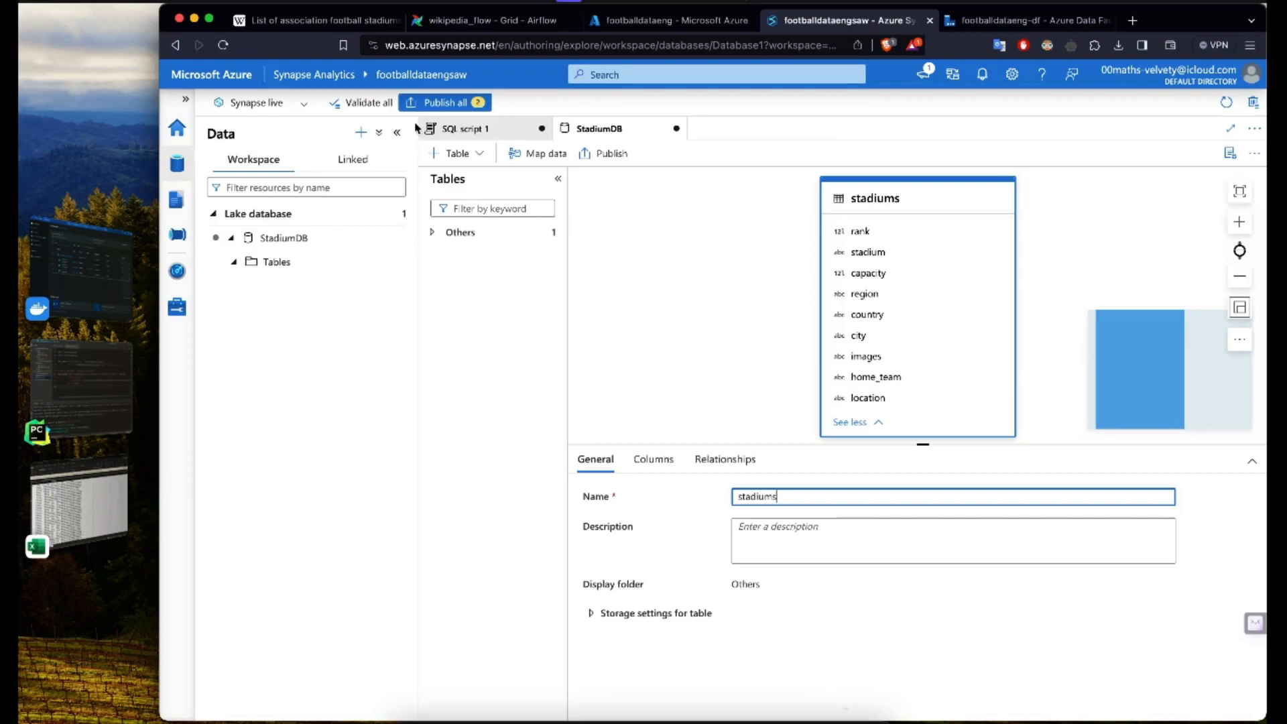
# Step: Check the column names and data types of the stadiums table, and publish the StadiumDB database
pyautogui.click(397, 132)
pyautogui.click(598, 552)
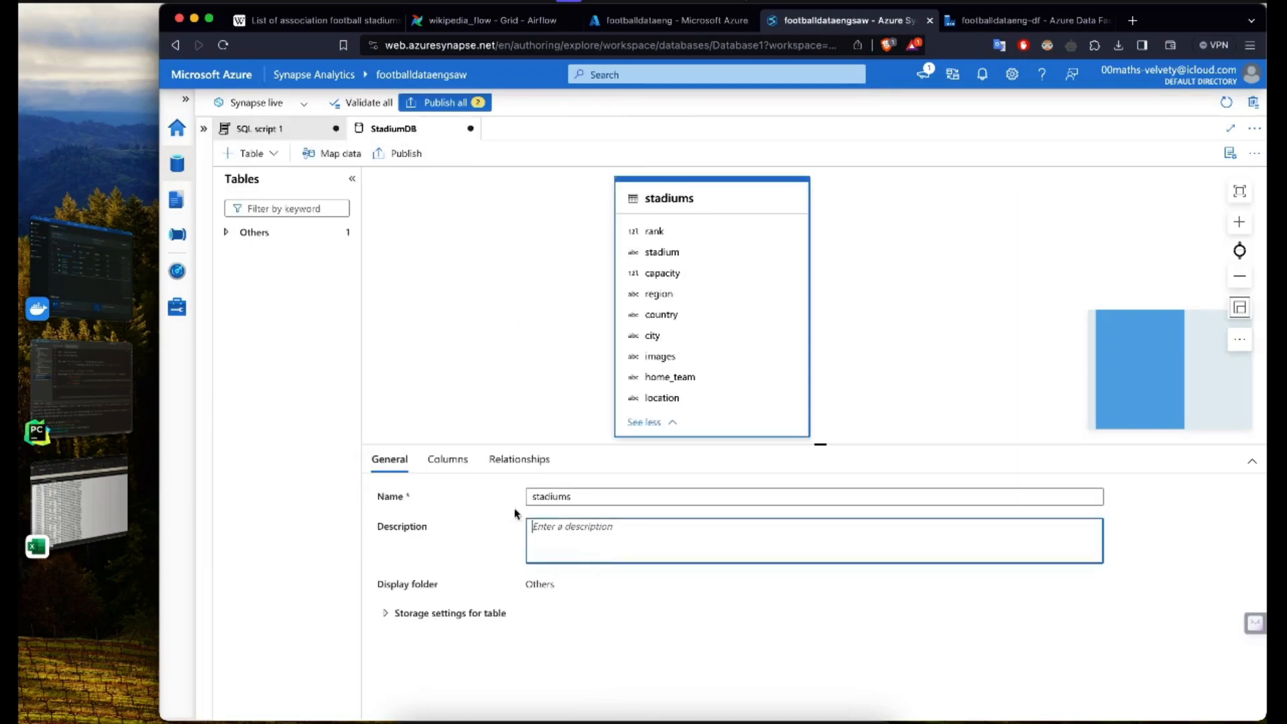
pyautogui.click(450, 460)
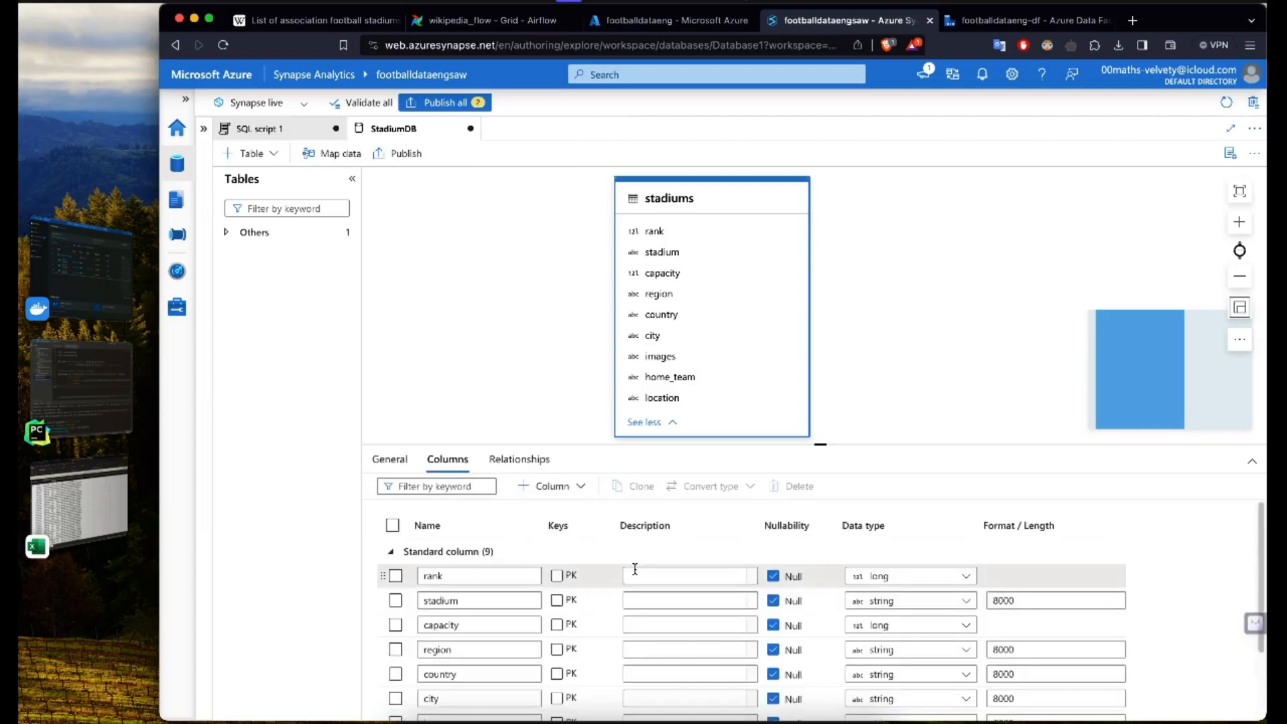
pyautogui.scroll(-1, 635, 569)
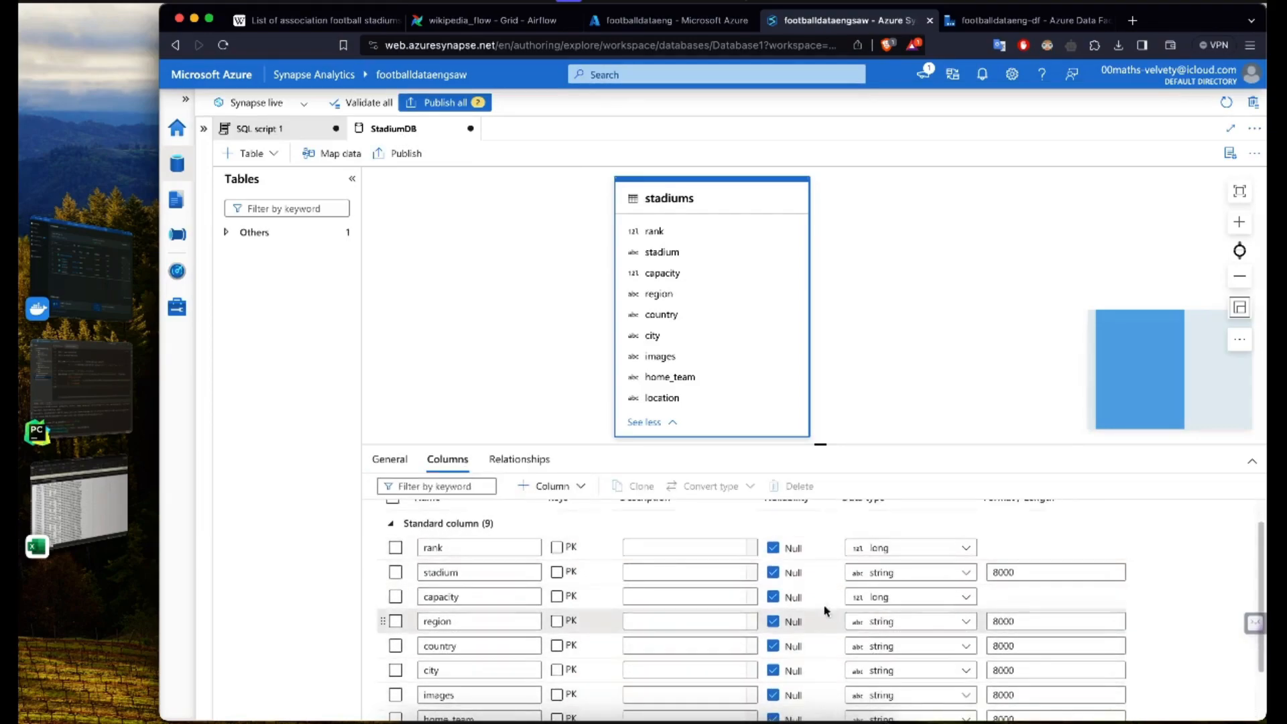
pyautogui.click(486, 597)
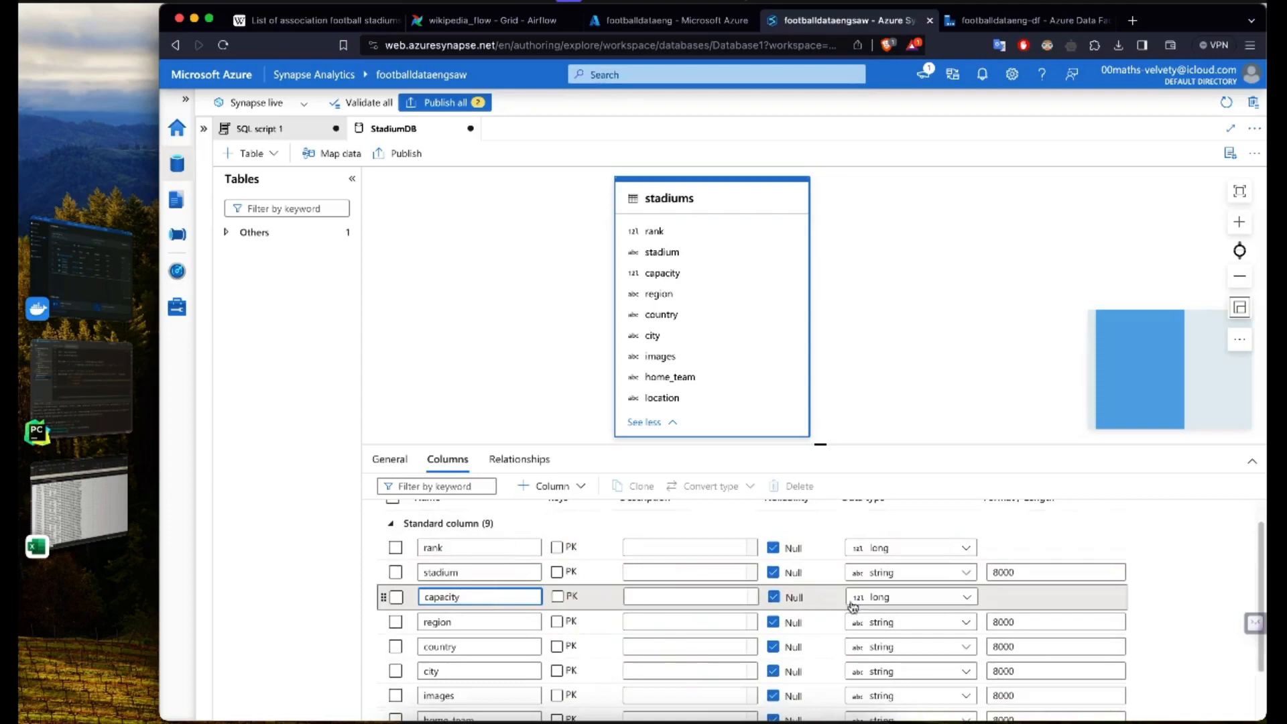
pyautogui.click(886, 600)
pyautogui.click(887, 600)
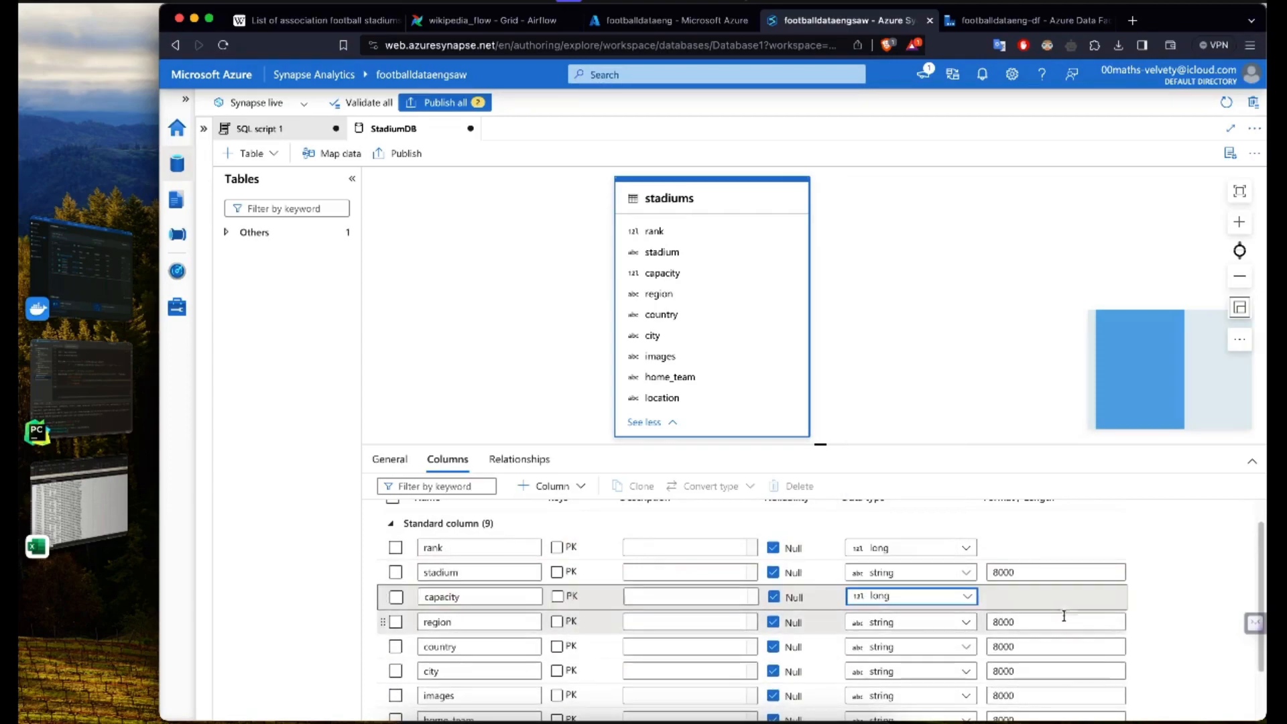
pyautogui.scroll(-2, 1014, 681)
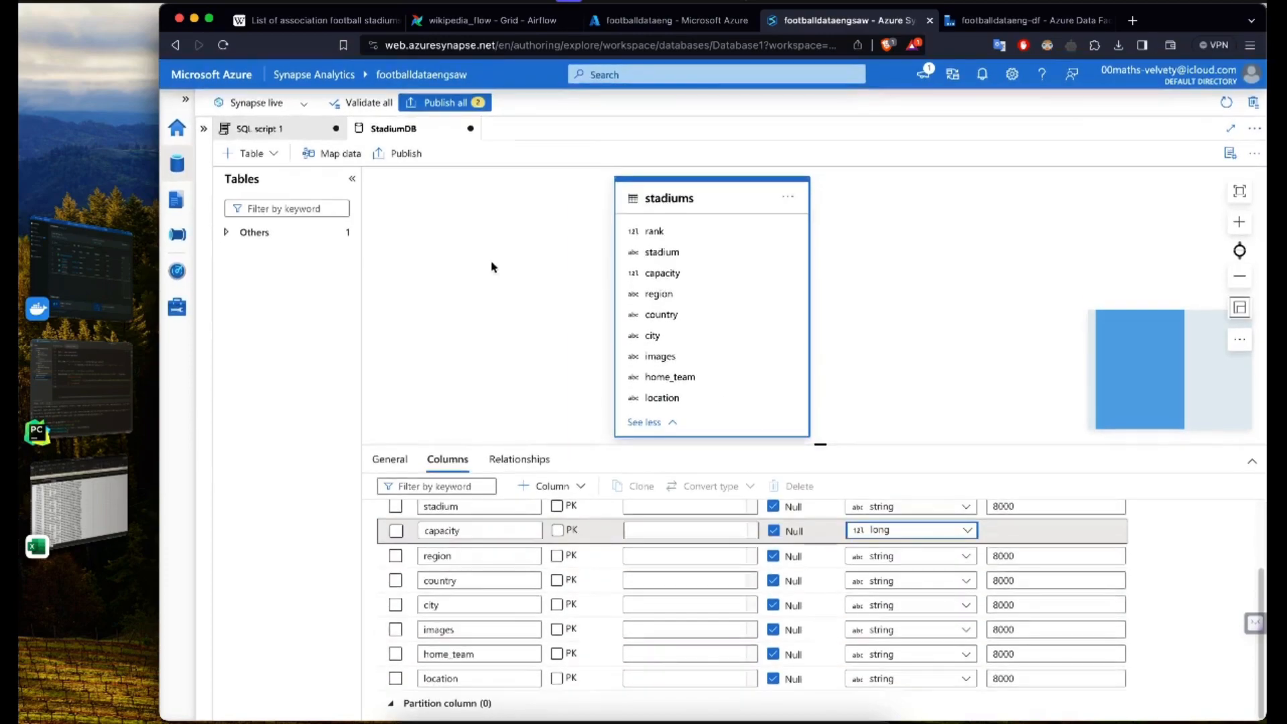
pyautogui.click(398, 152)
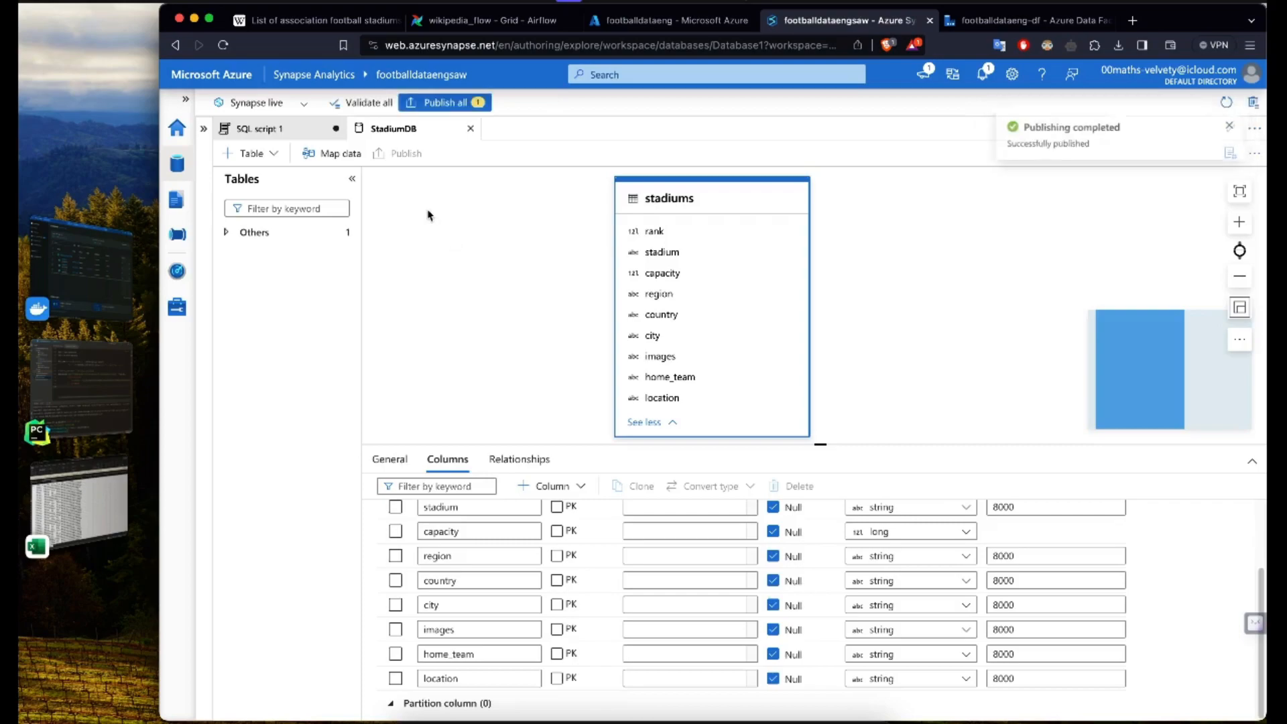
pyautogui.click(448, 104)
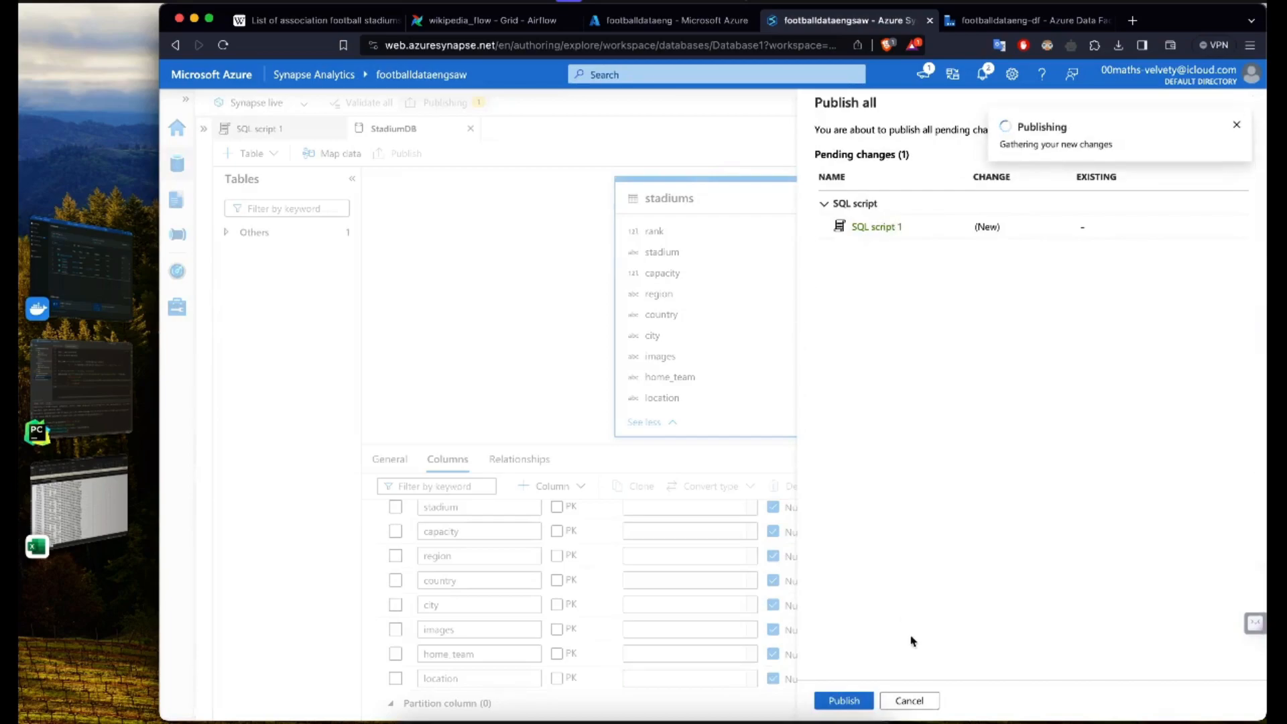
pyautogui.click(909, 701)
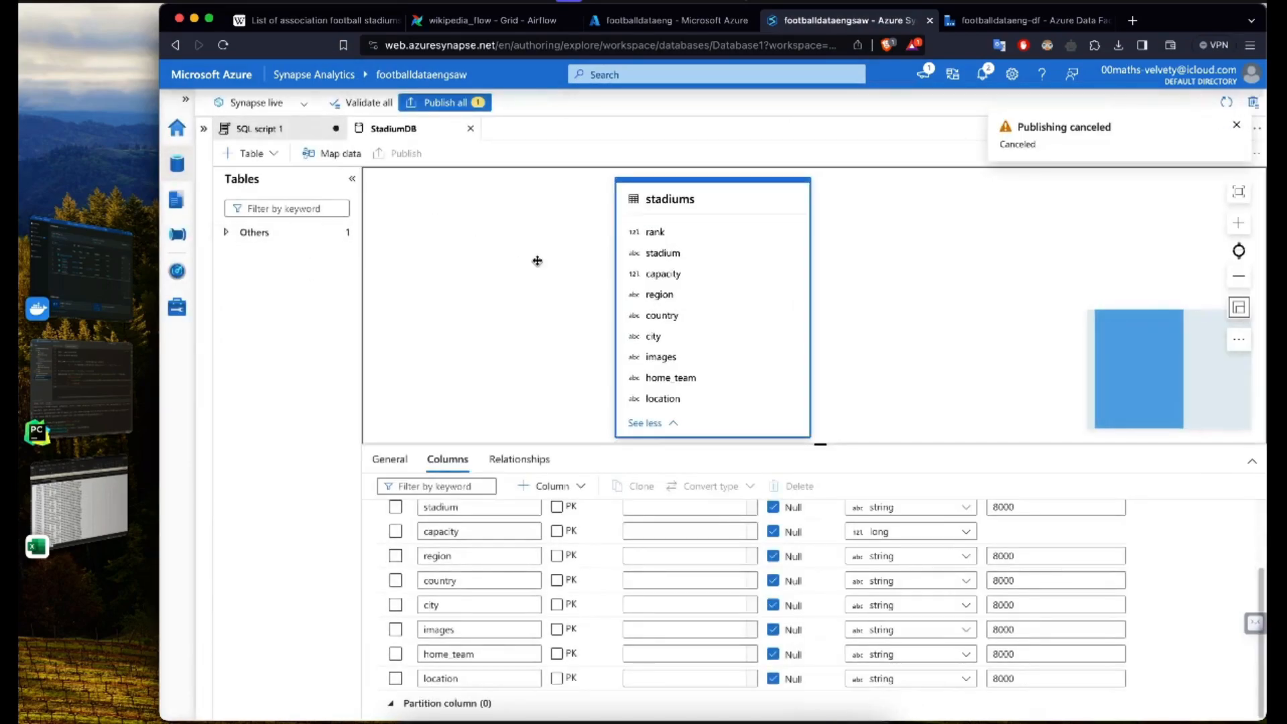
pyautogui.click(538, 261)
# Step: Return to SQL script 1 and expand StadiumDB in the workspace data down to the stadiums table's columns
pyautogui.click(290, 133)
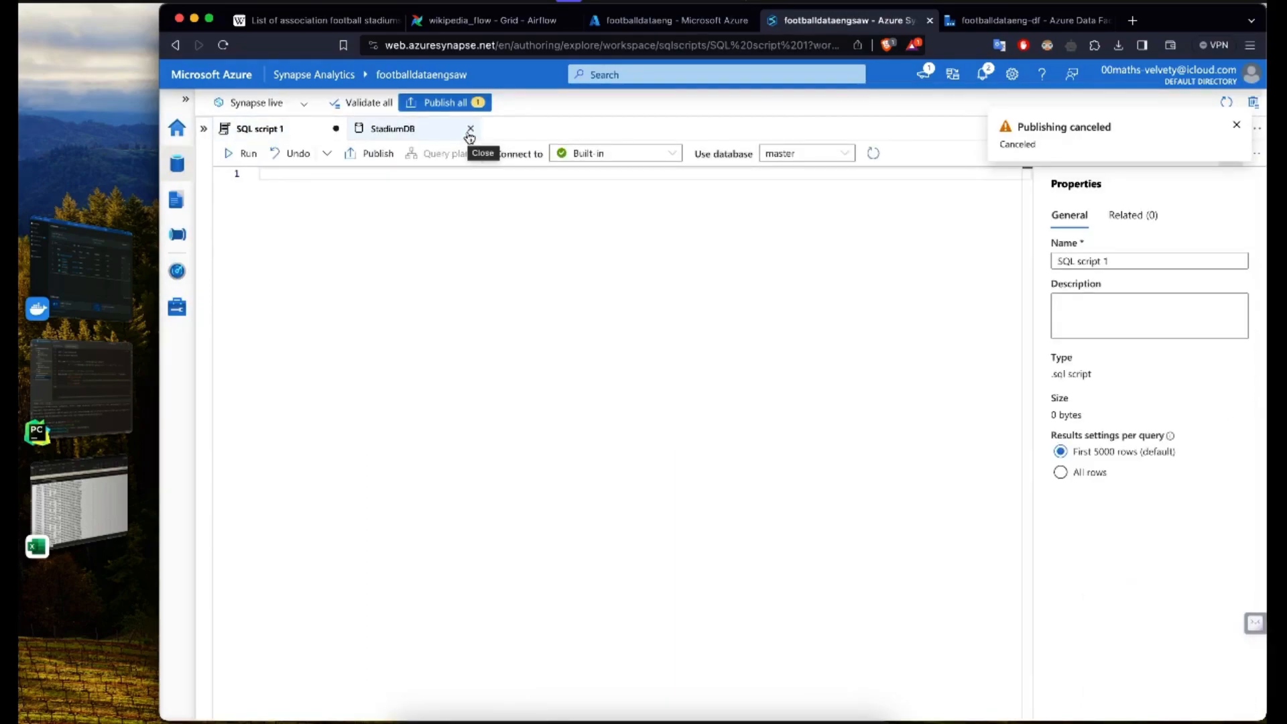
pyautogui.click(203, 128)
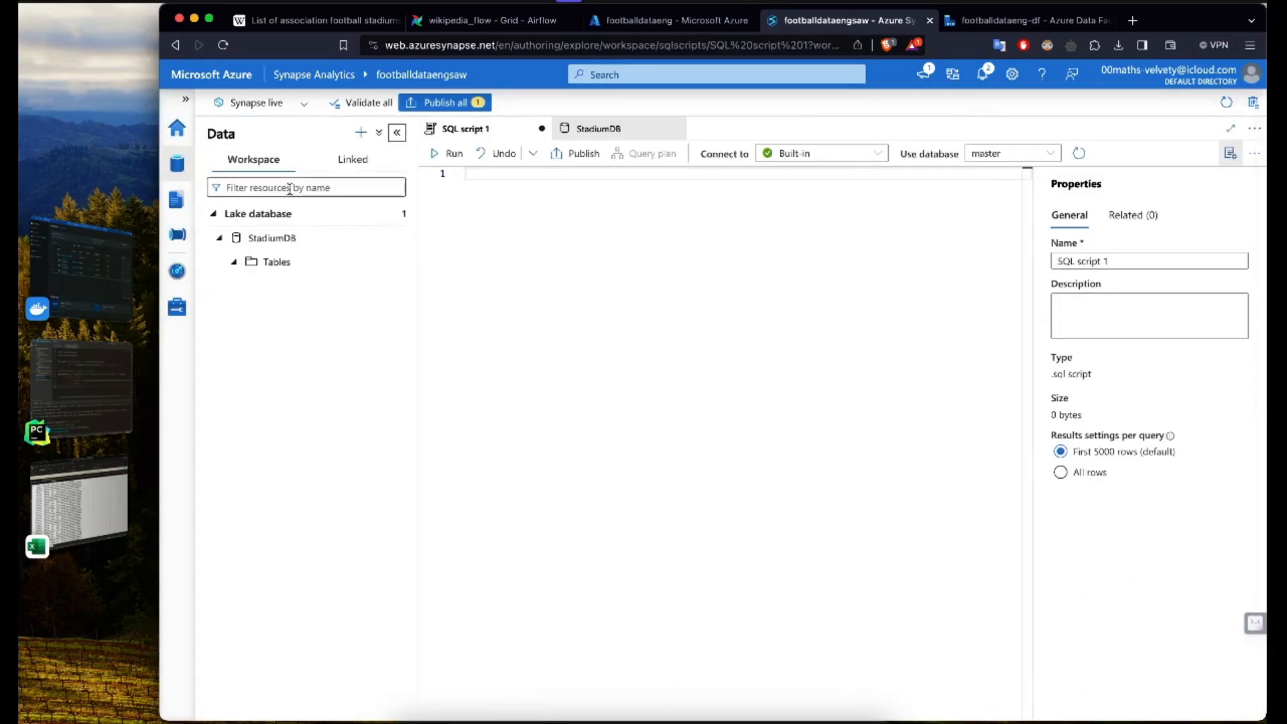
pyautogui.click(300, 262)
pyautogui.click(395, 262)
pyautogui.click(396, 290)
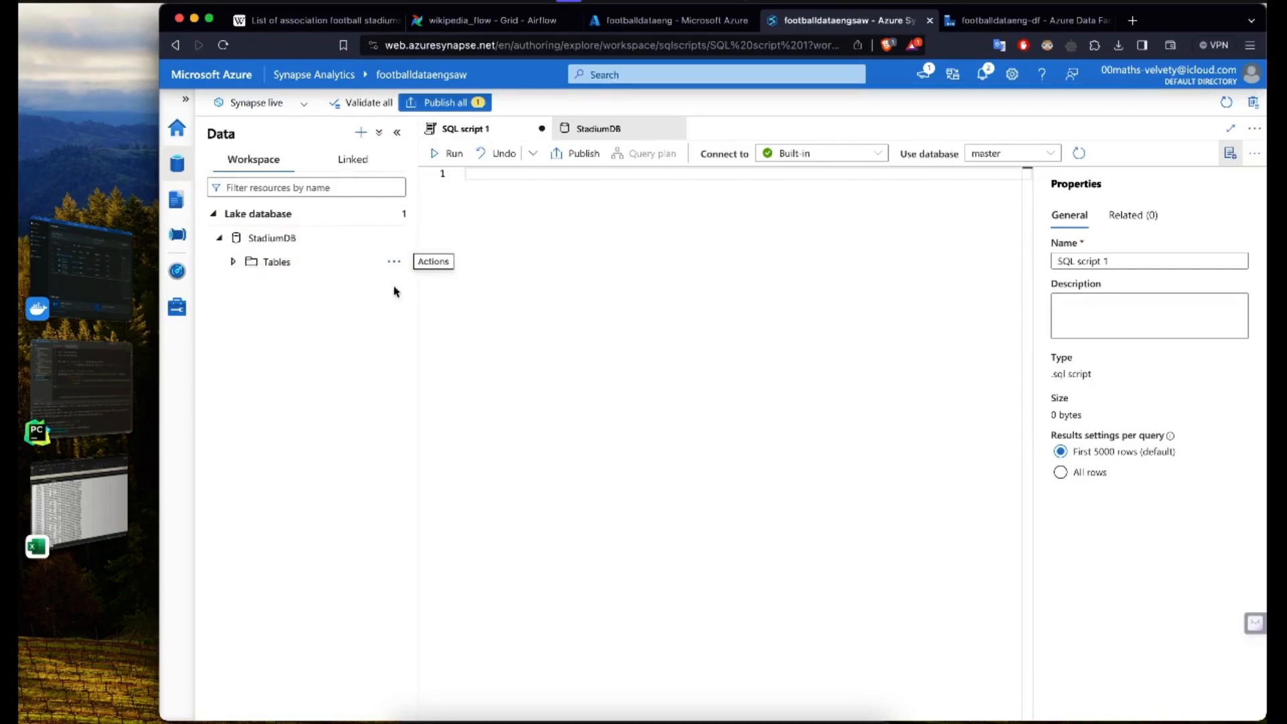
pyautogui.click(234, 262)
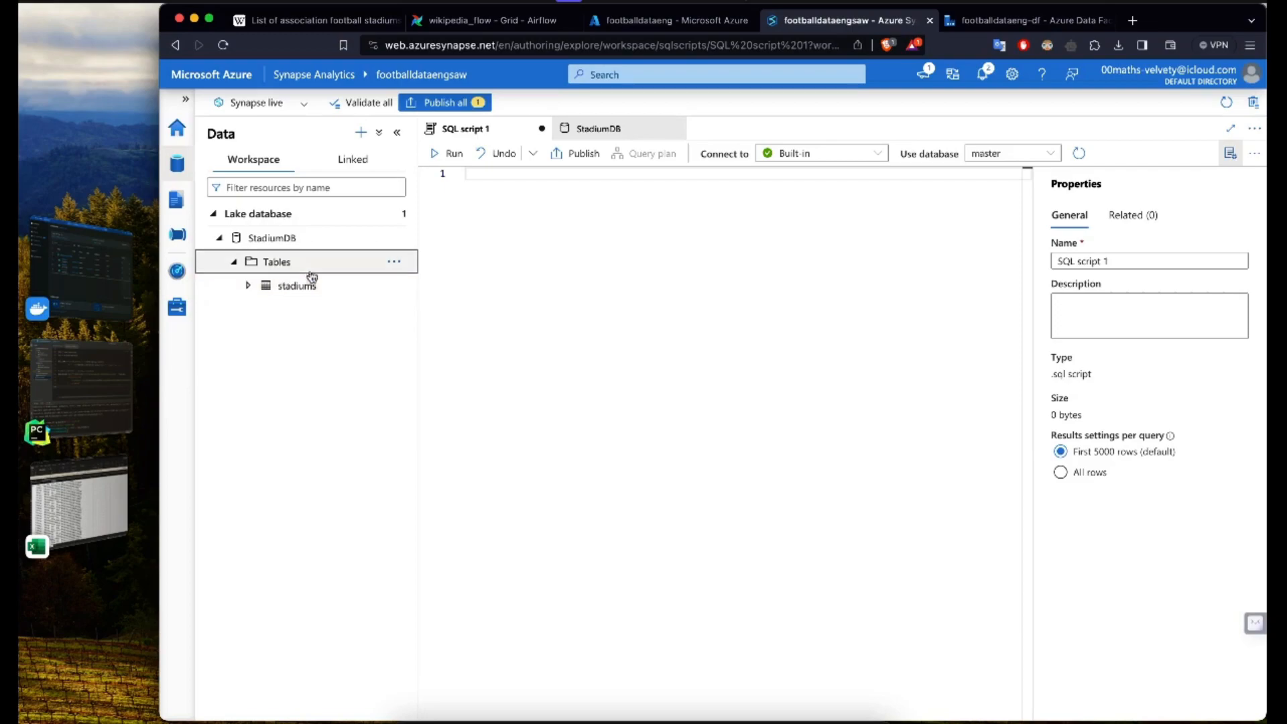
pyautogui.click(313, 286)
pyautogui.click(320, 310)
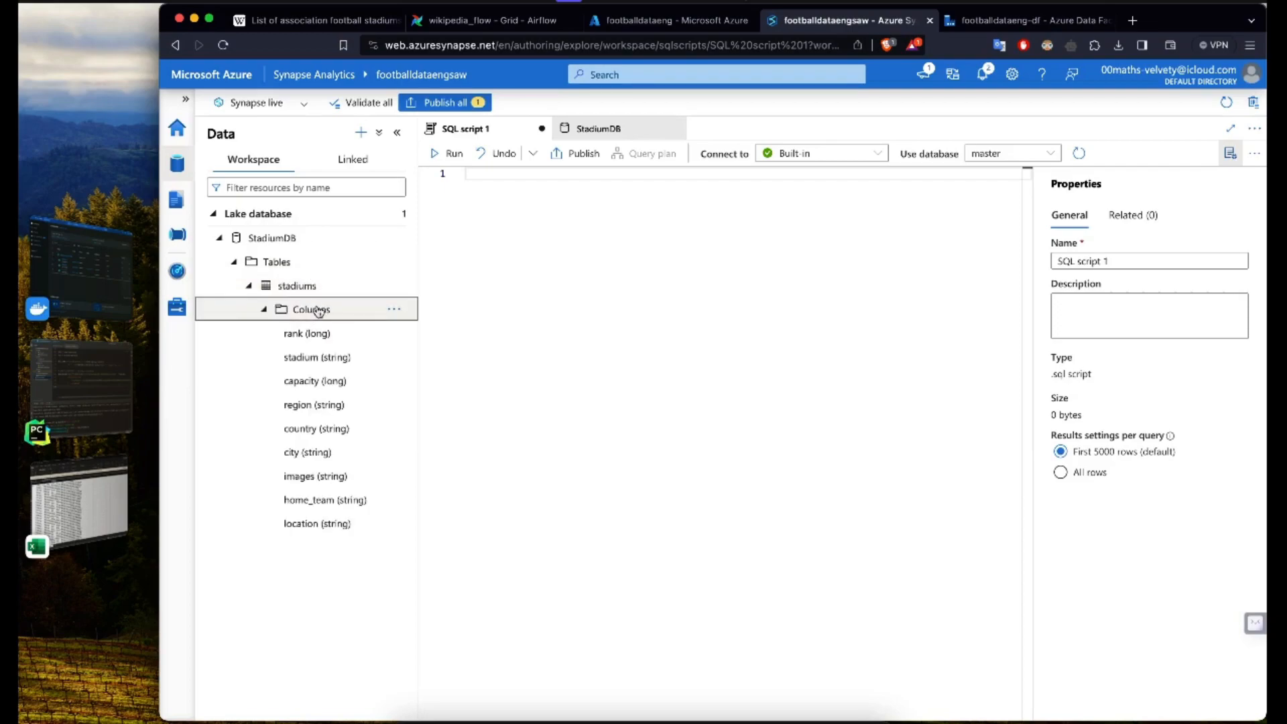
# Step: Write the query SELECT * FROM stadiums; in SQL script 1
pyautogui.click(516, 252)
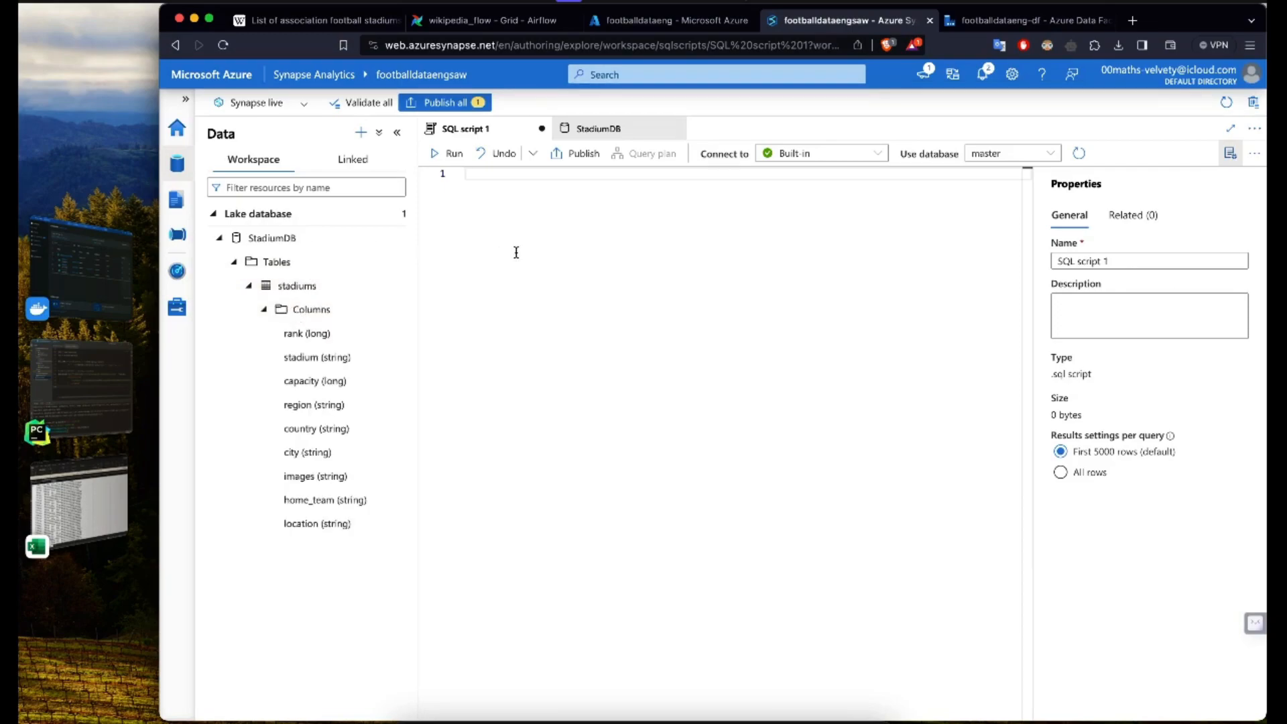
pyautogui.write('SELECT * FROM stadiums;')
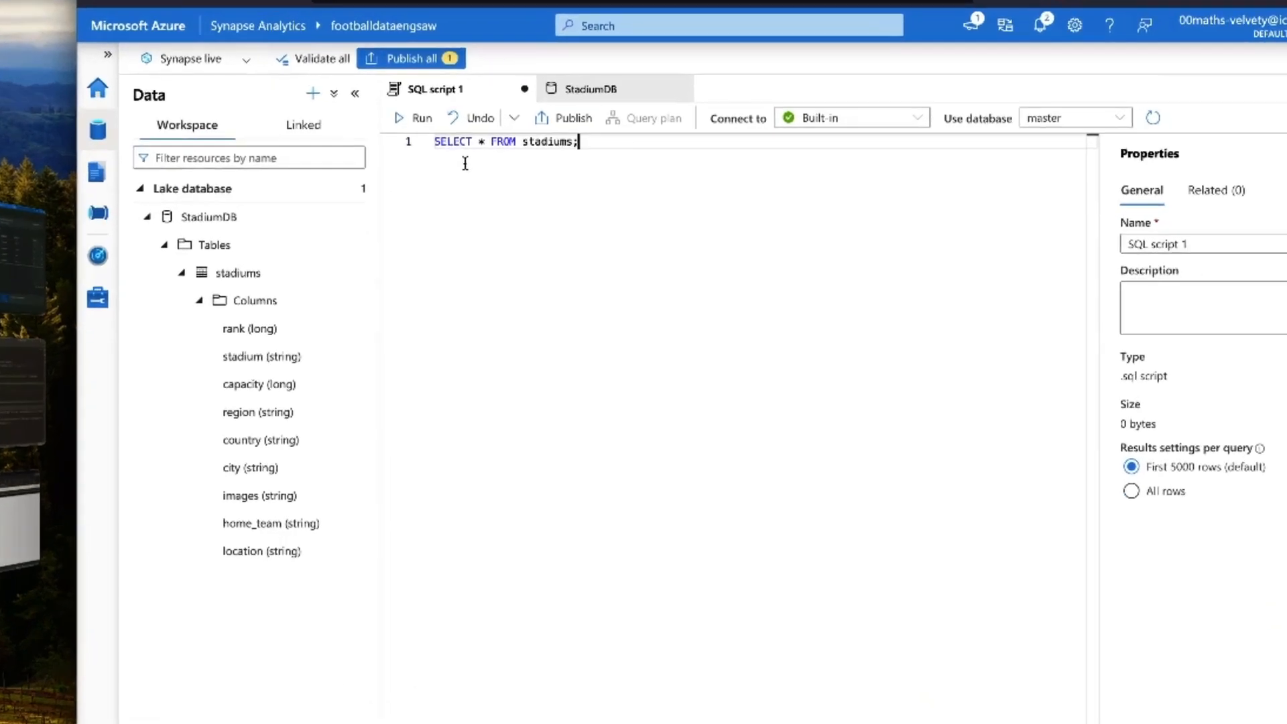
# Step: Refresh the list of available databases and set the script to use StadiumDB
pyautogui.click(1076, 104)
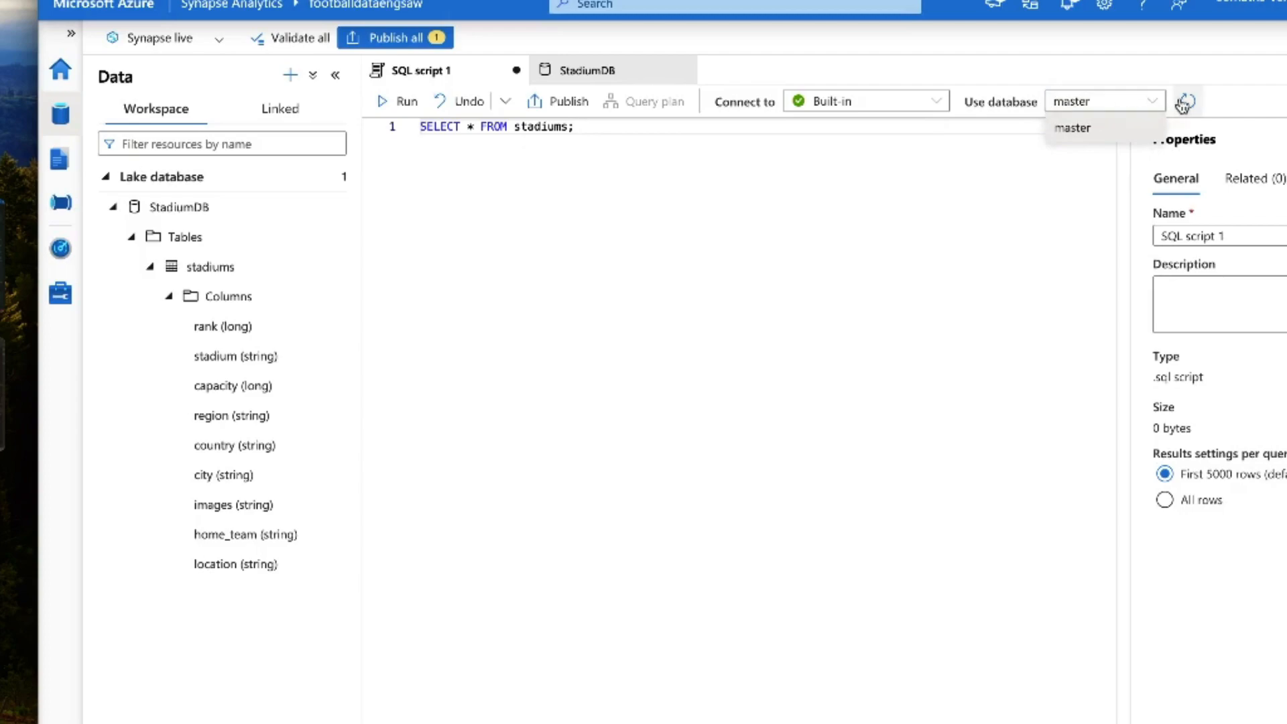
pyautogui.click(1185, 102)
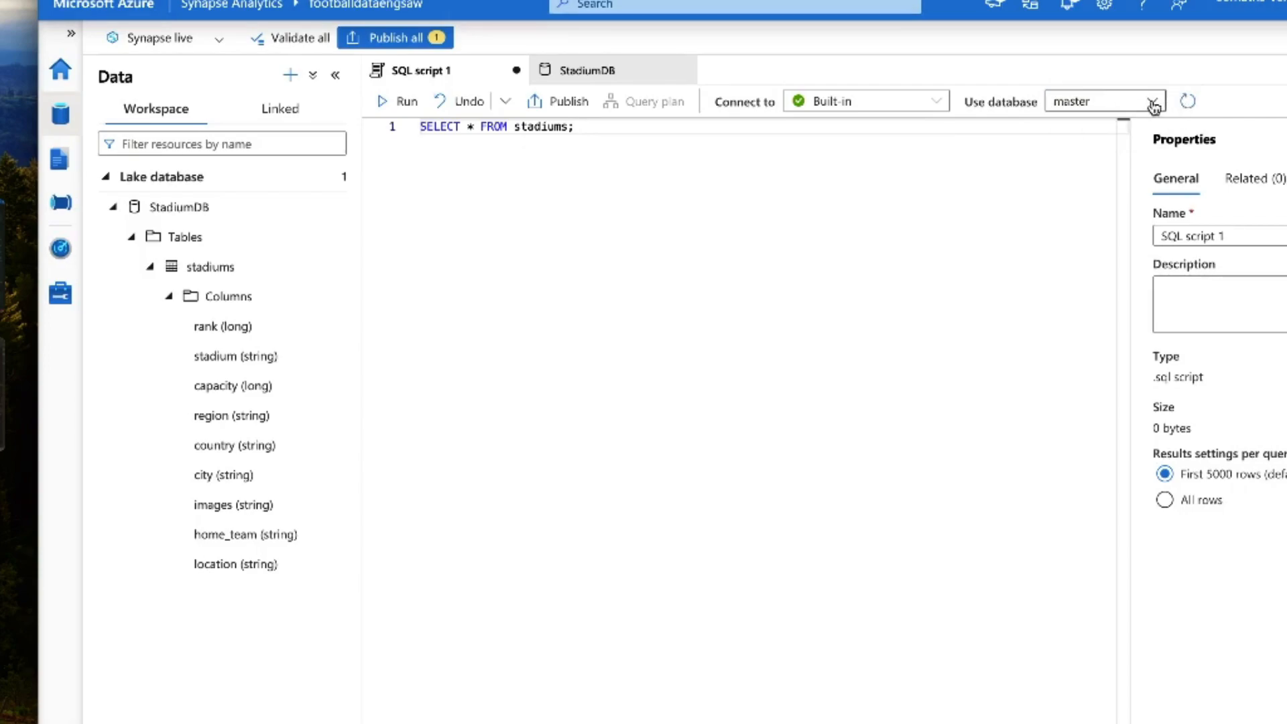
pyautogui.click(1153, 104)
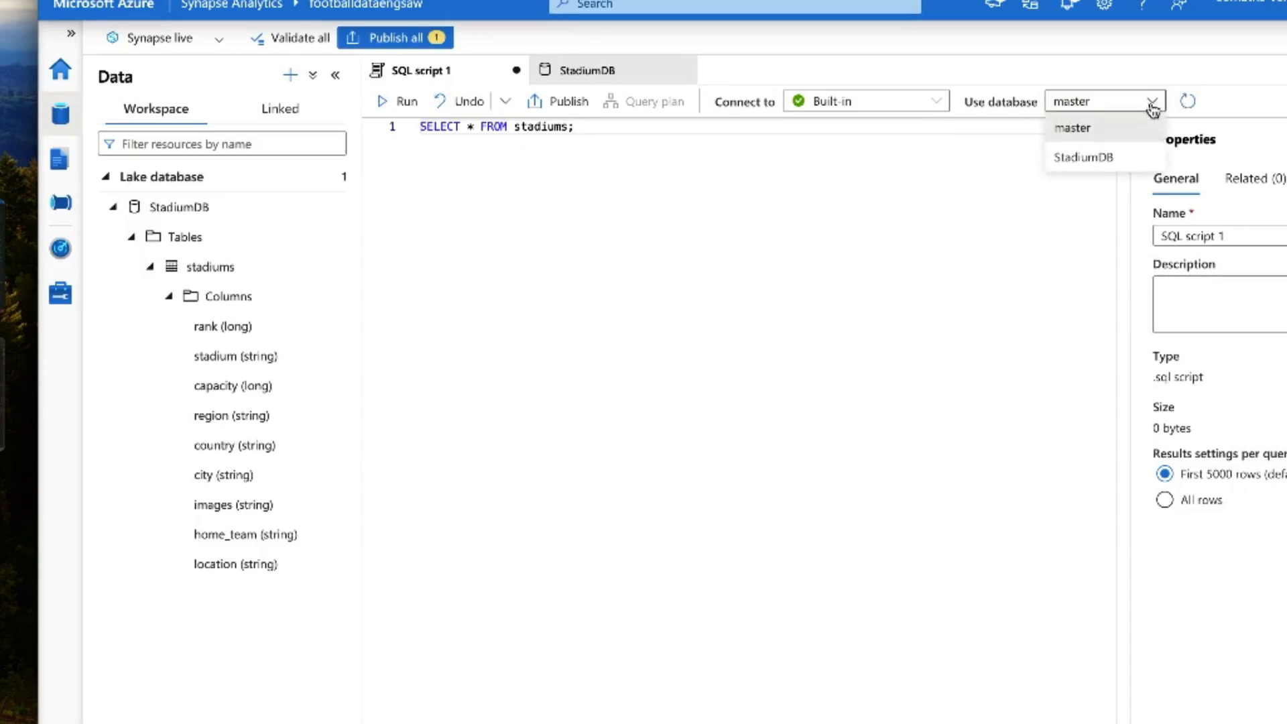
pyautogui.click(1118, 157)
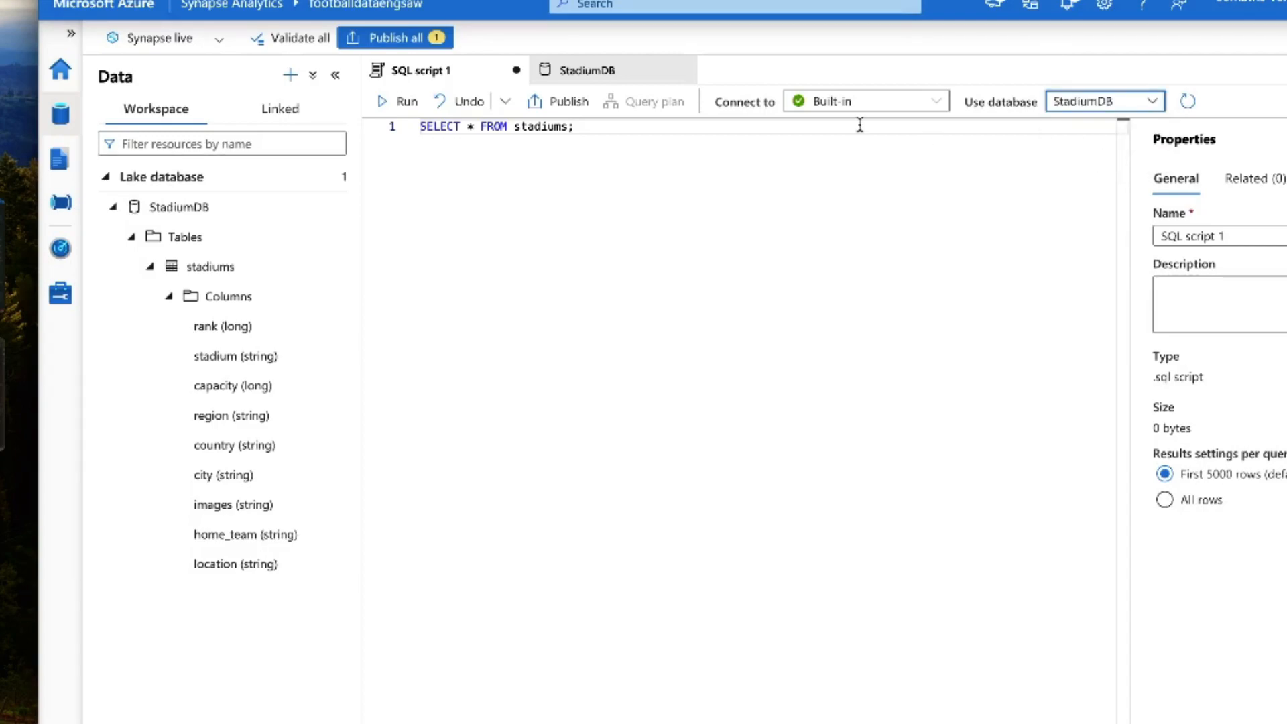
# Step: Keep the Built-in serverless pool, run the stadiums query, and enlarge the results area
pyautogui.click(892, 106)
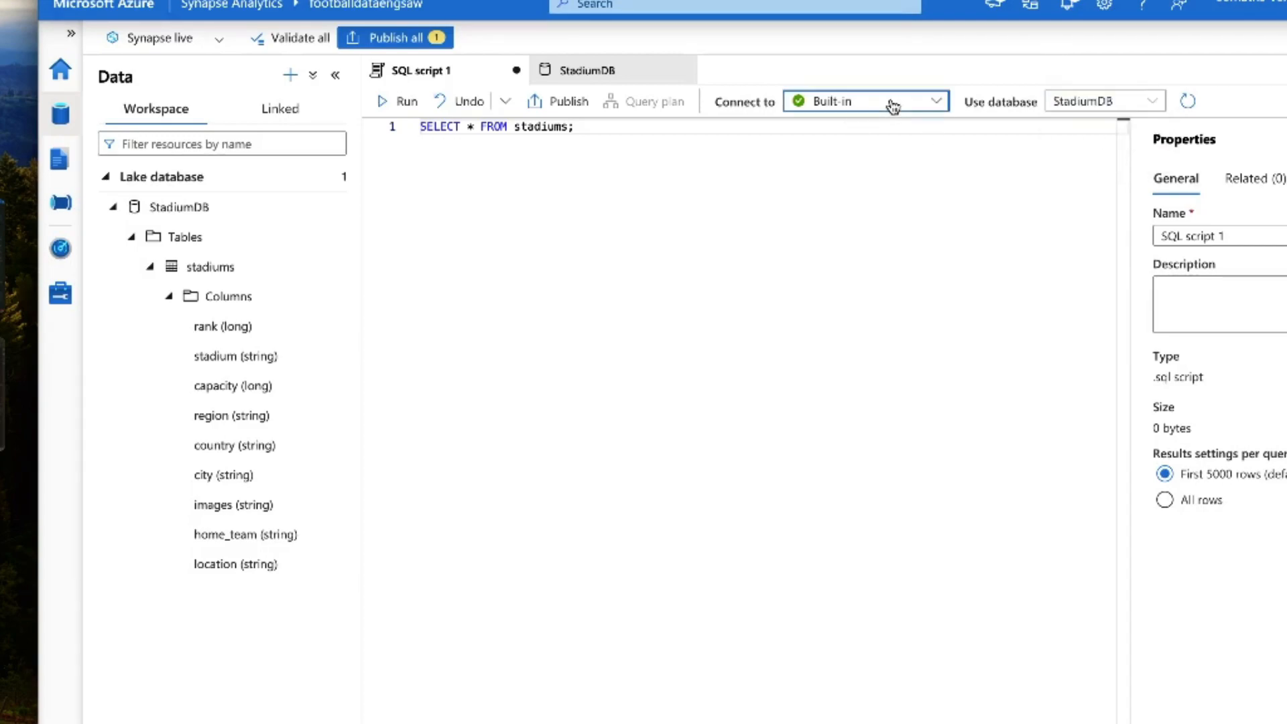
pyautogui.click(938, 101)
pyautogui.click(940, 102)
pyautogui.click(940, 101)
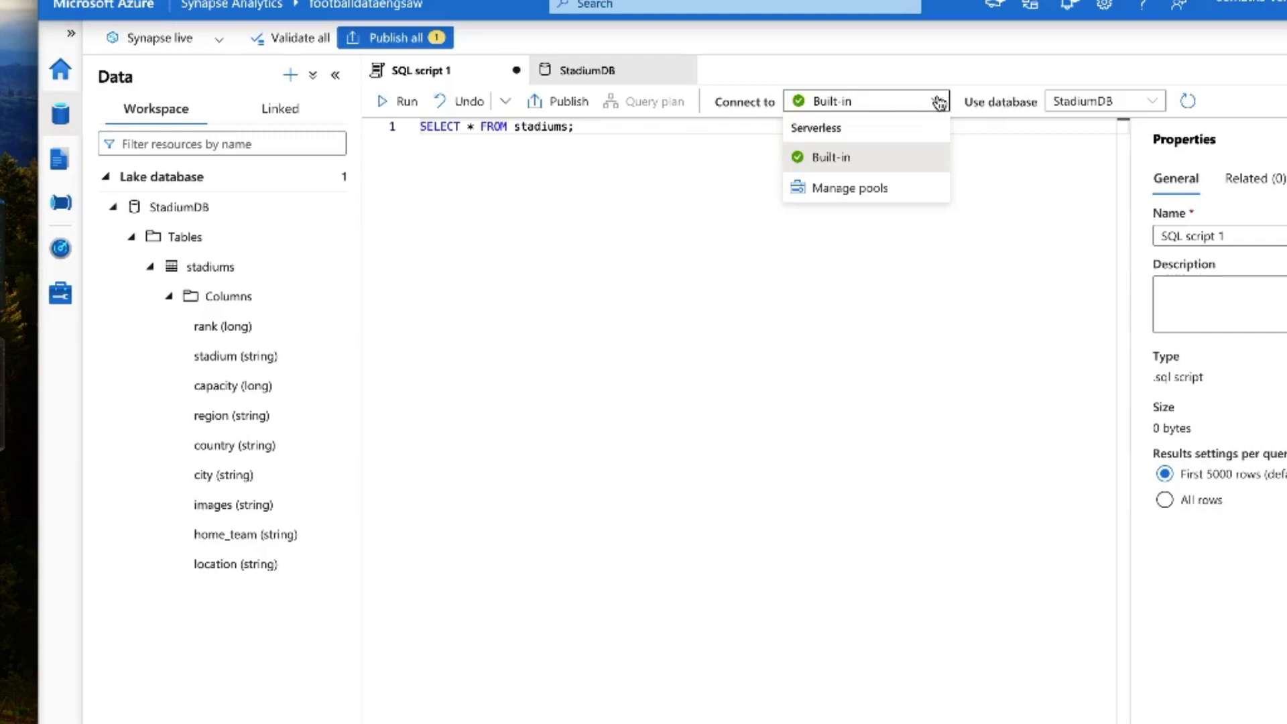
pyautogui.click(554, 267)
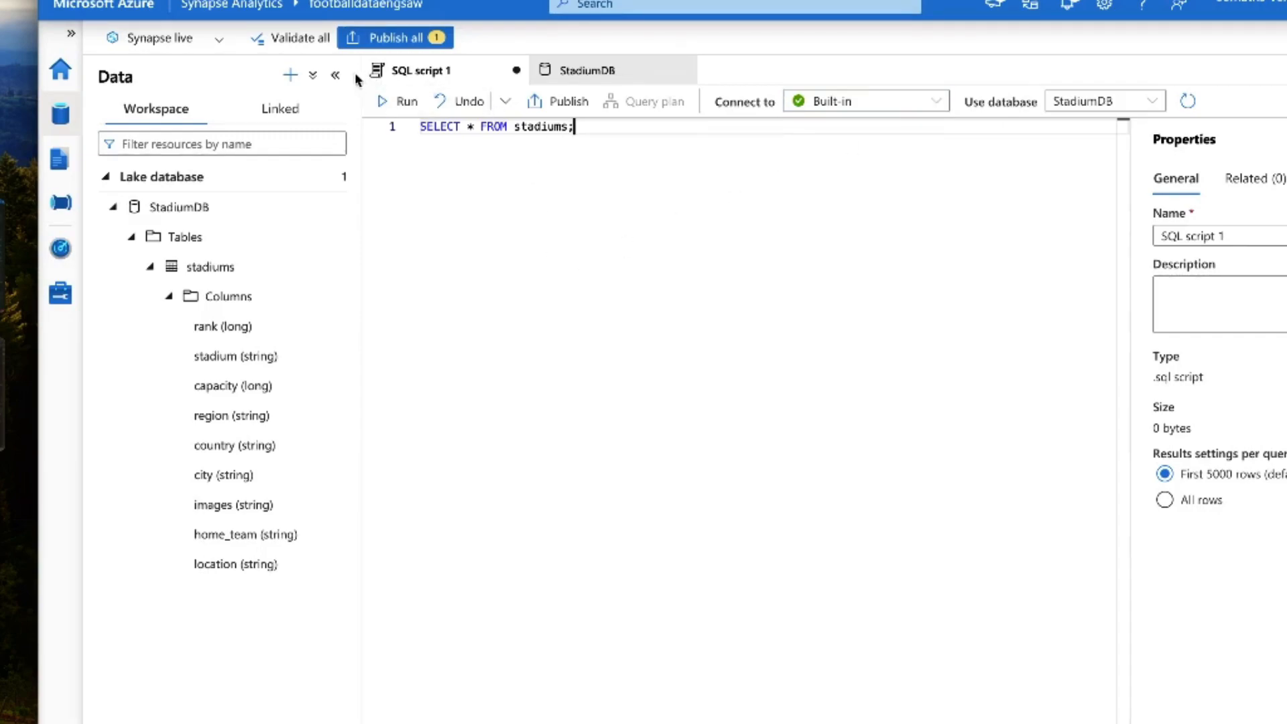
pyautogui.click(387, 101)
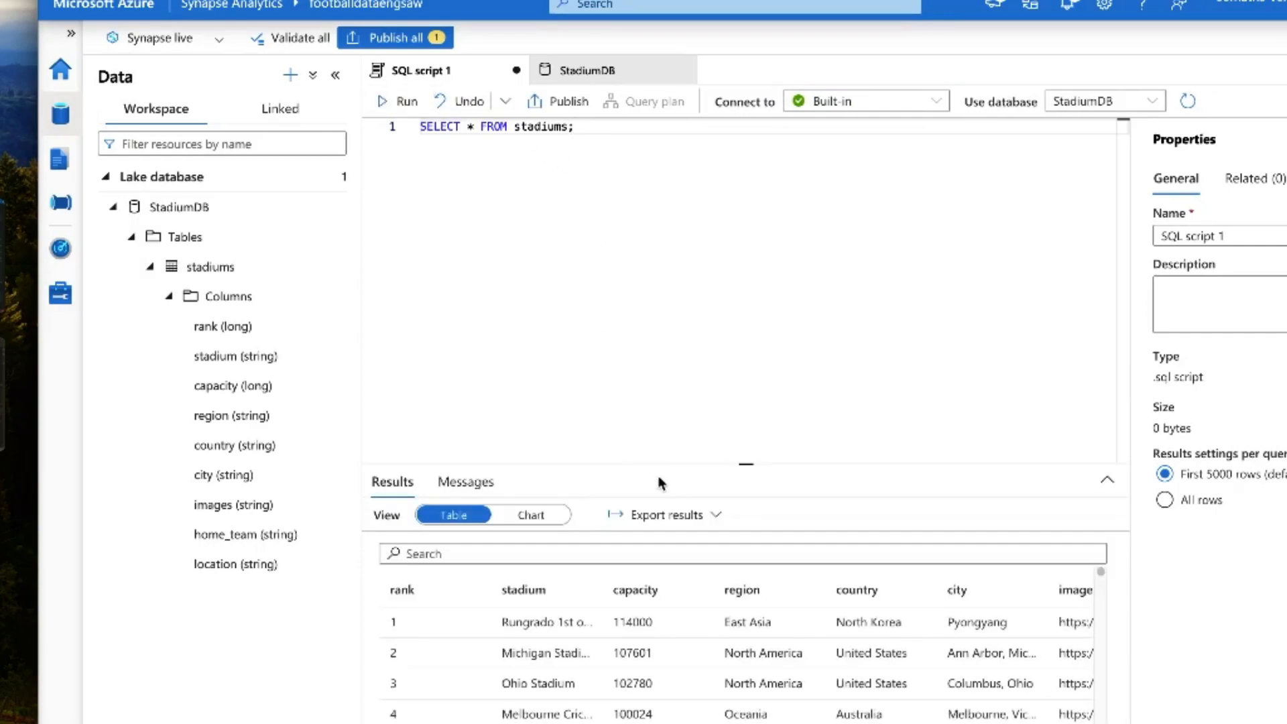
pyautogui.moveTo(747, 465); pyautogui.dragTo(667, 310)
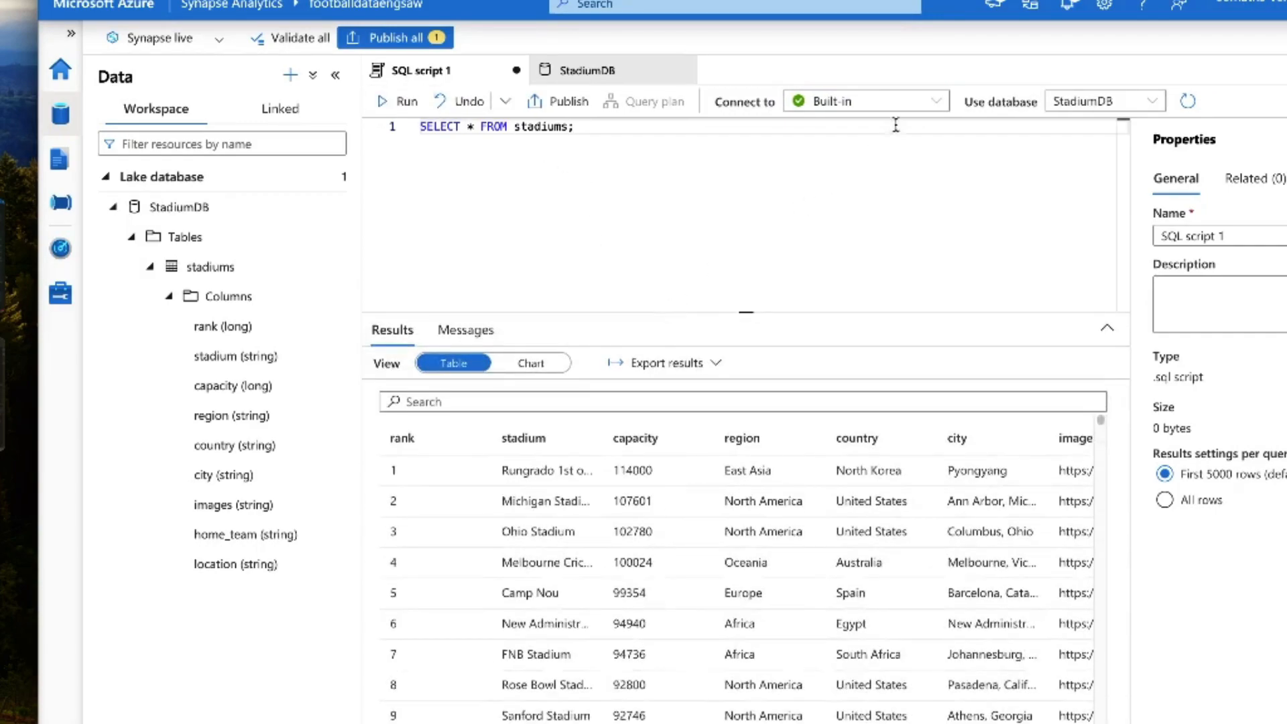
# Step: Review the available SQL pools and all result columns, view the results as a chart, and return to the table view
pyautogui.click(909, 109)
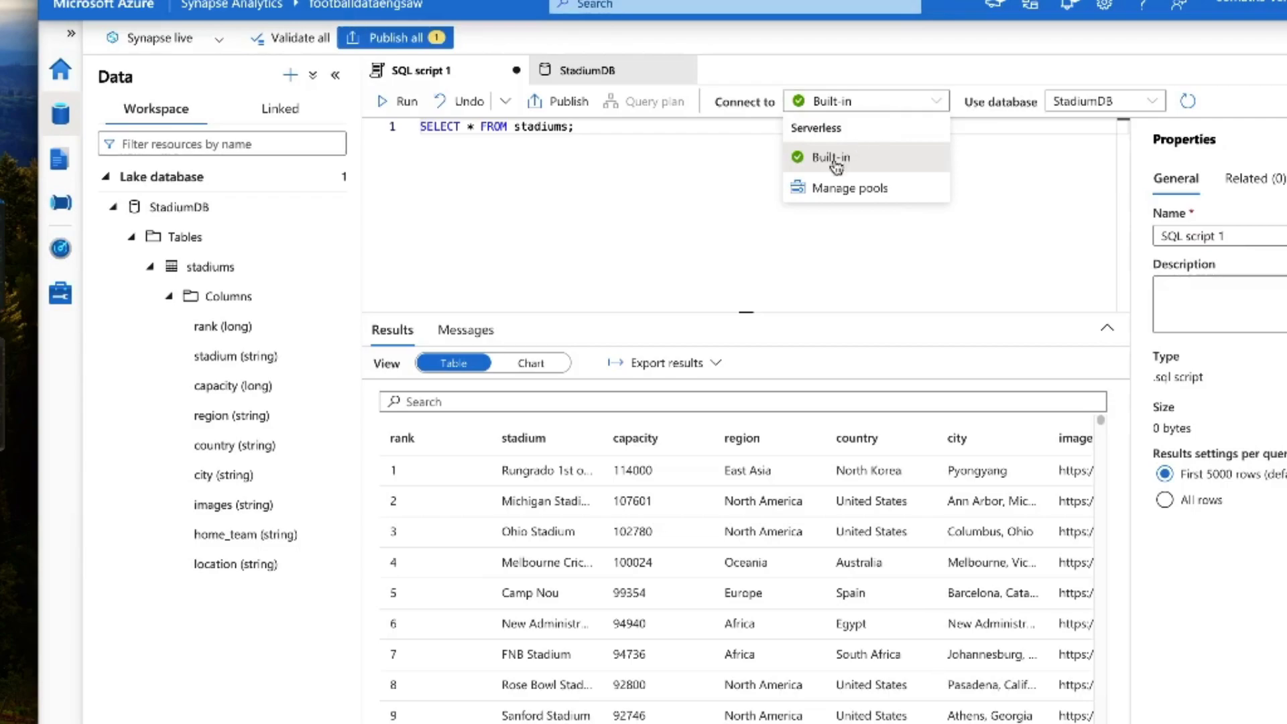
pyautogui.click(698, 238)
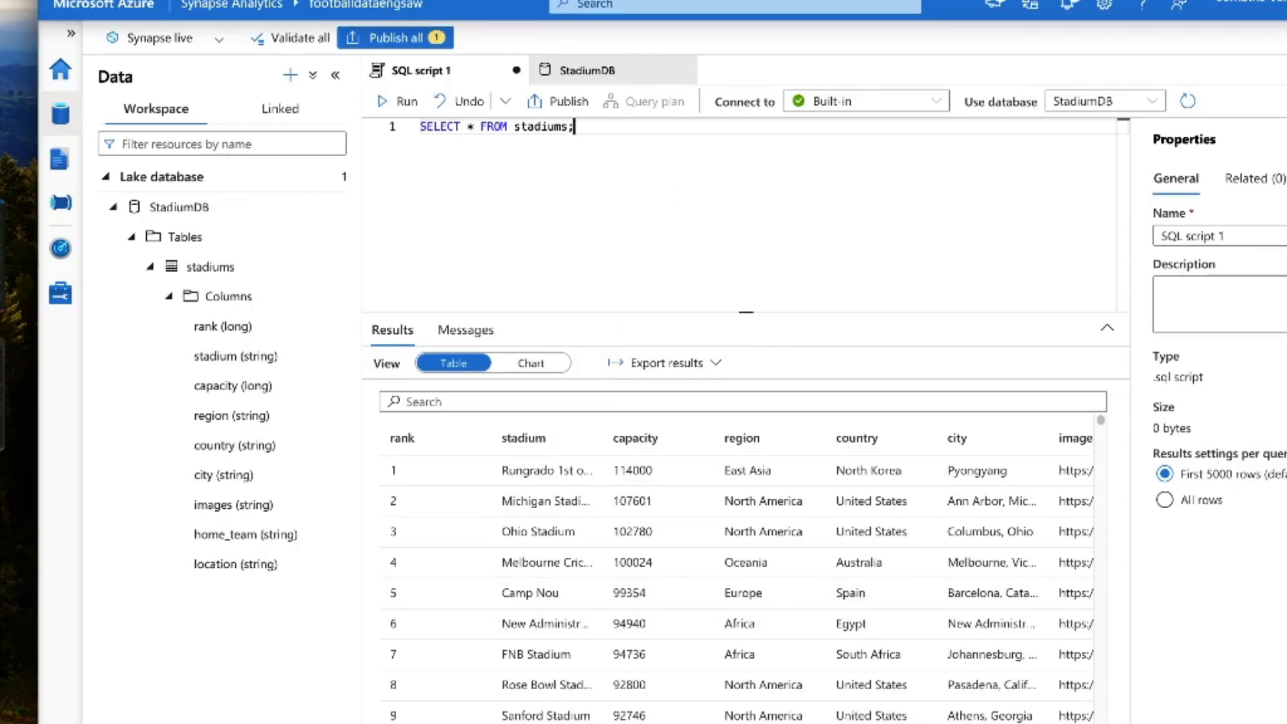
pyautogui.hscroll(5, 738, 576)
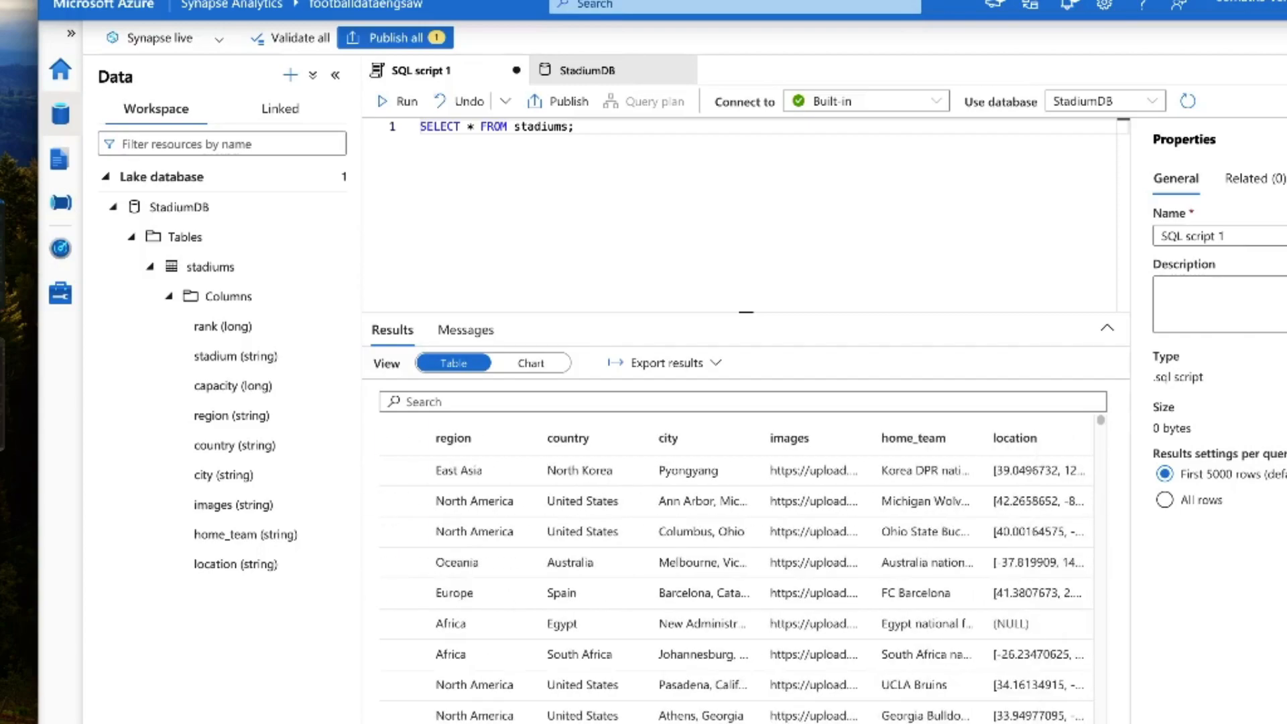
pyautogui.hscroll(-5, 738, 577)
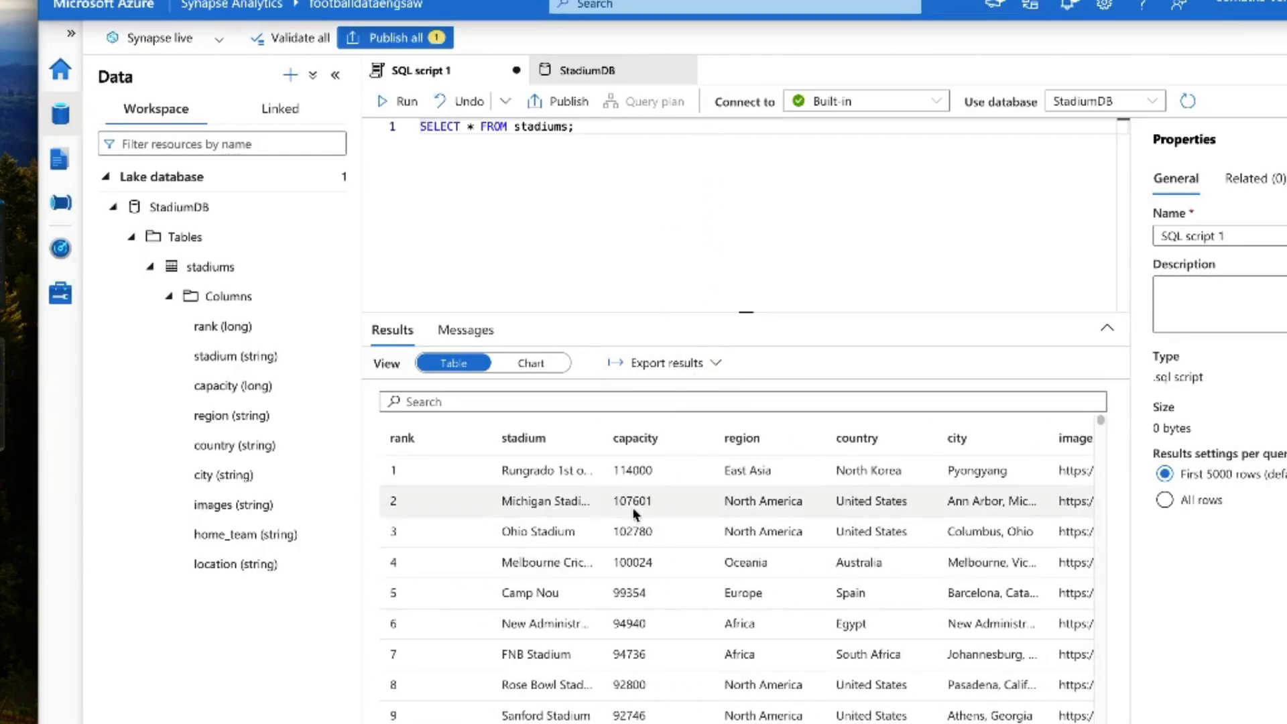
pyautogui.click(516, 366)
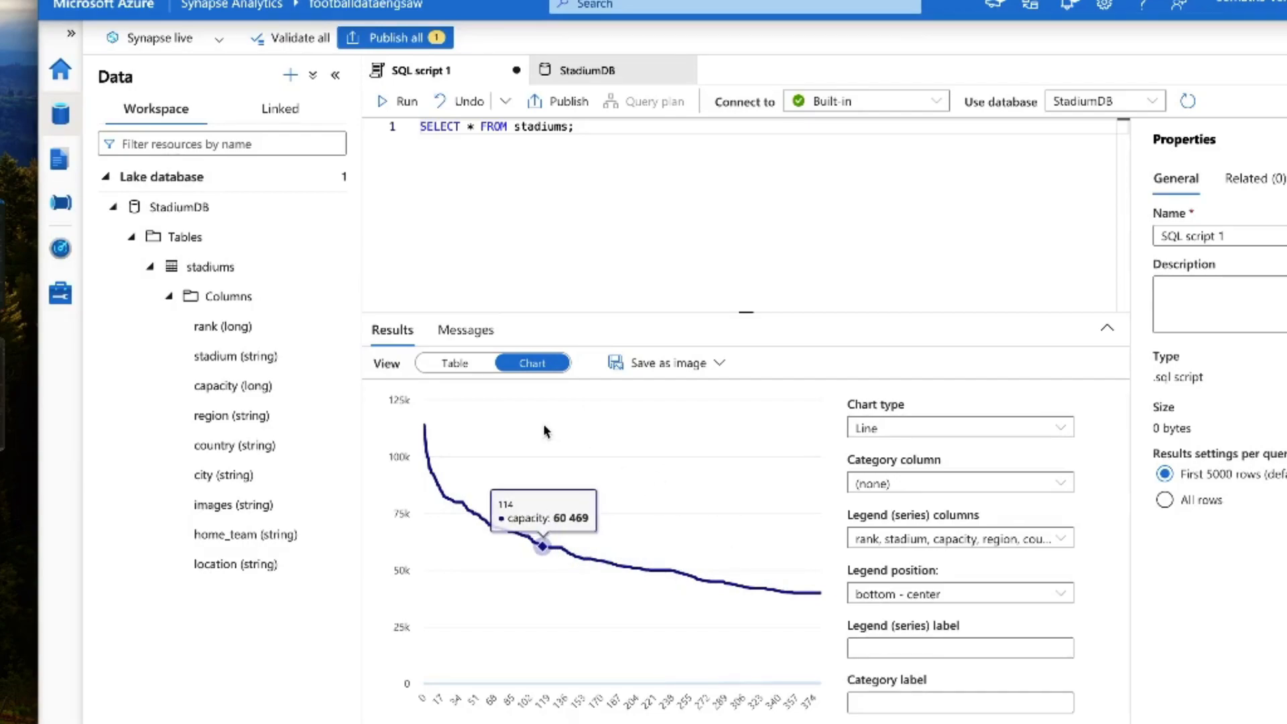
pyautogui.click(444, 365)
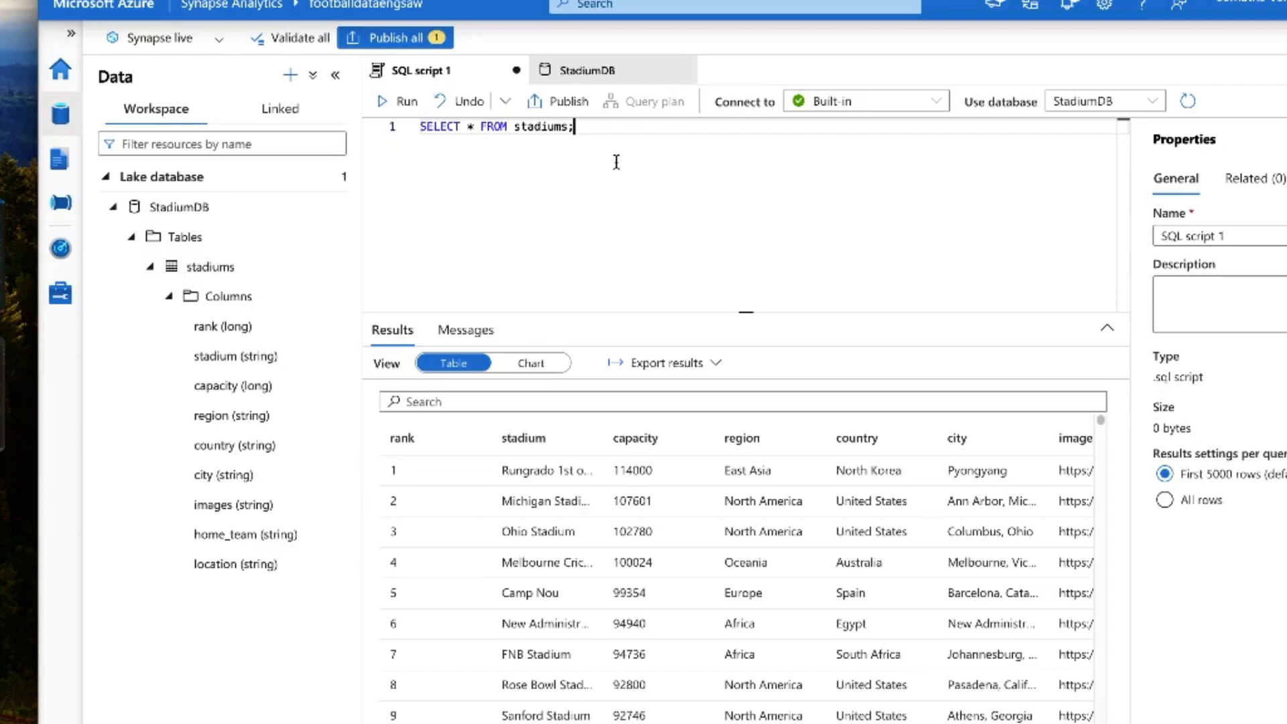
# Step: Enlarge the query editor and clear the SELECT query from SQL script 1
pyautogui.moveTo(576, 127); pyautogui.dragTo(404, 131)
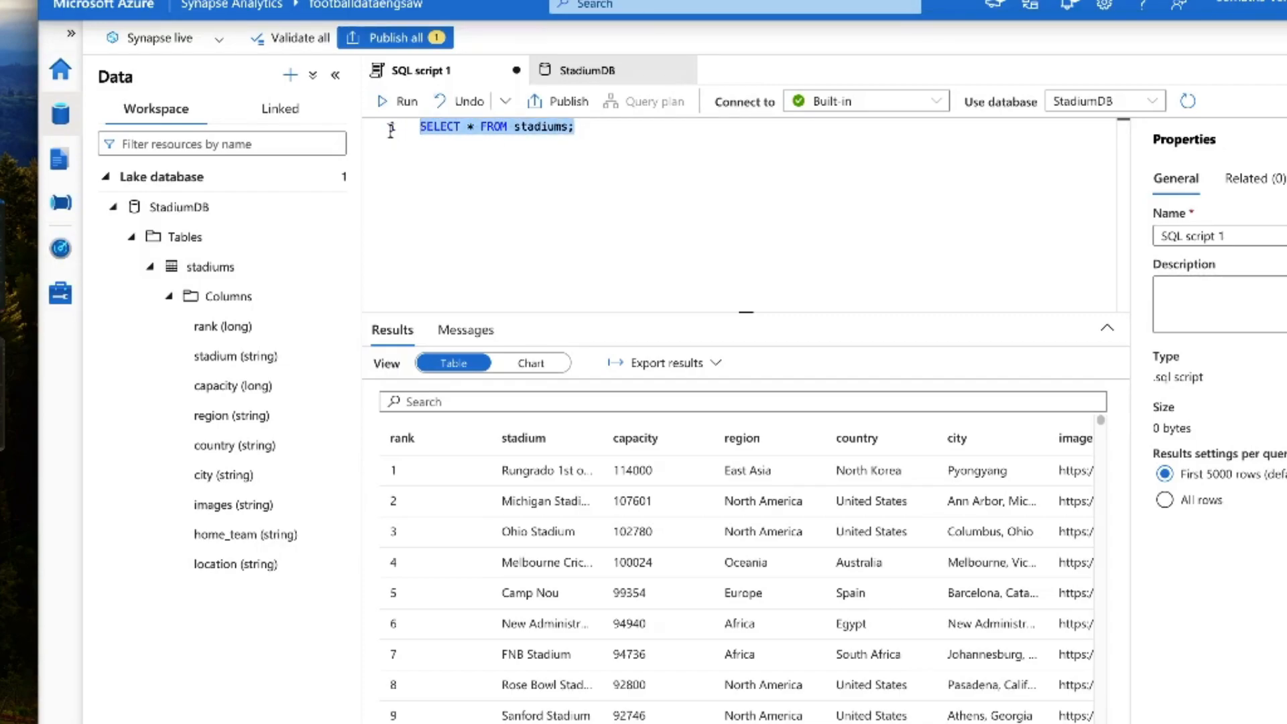
pyautogui.click(697, 314)
pyautogui.moveTo(697, 315); pyautogui.dragTo(710, 441)
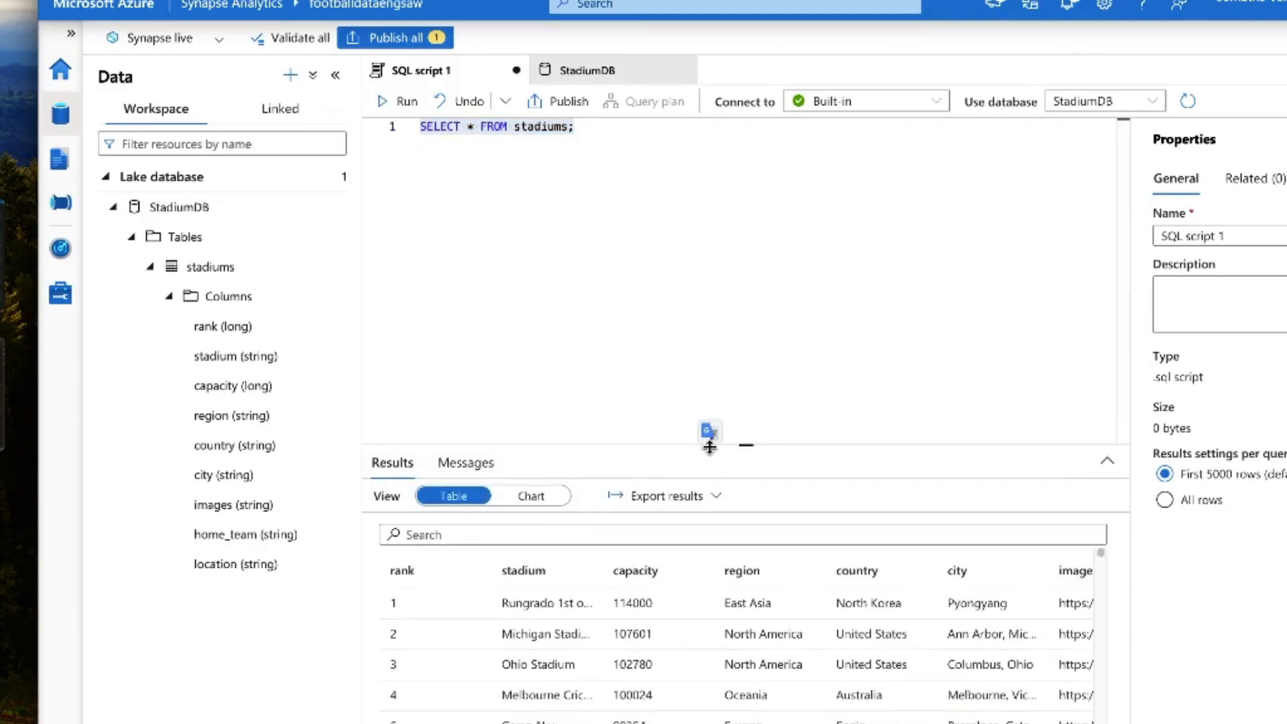
pyautogui.click(650, 391)
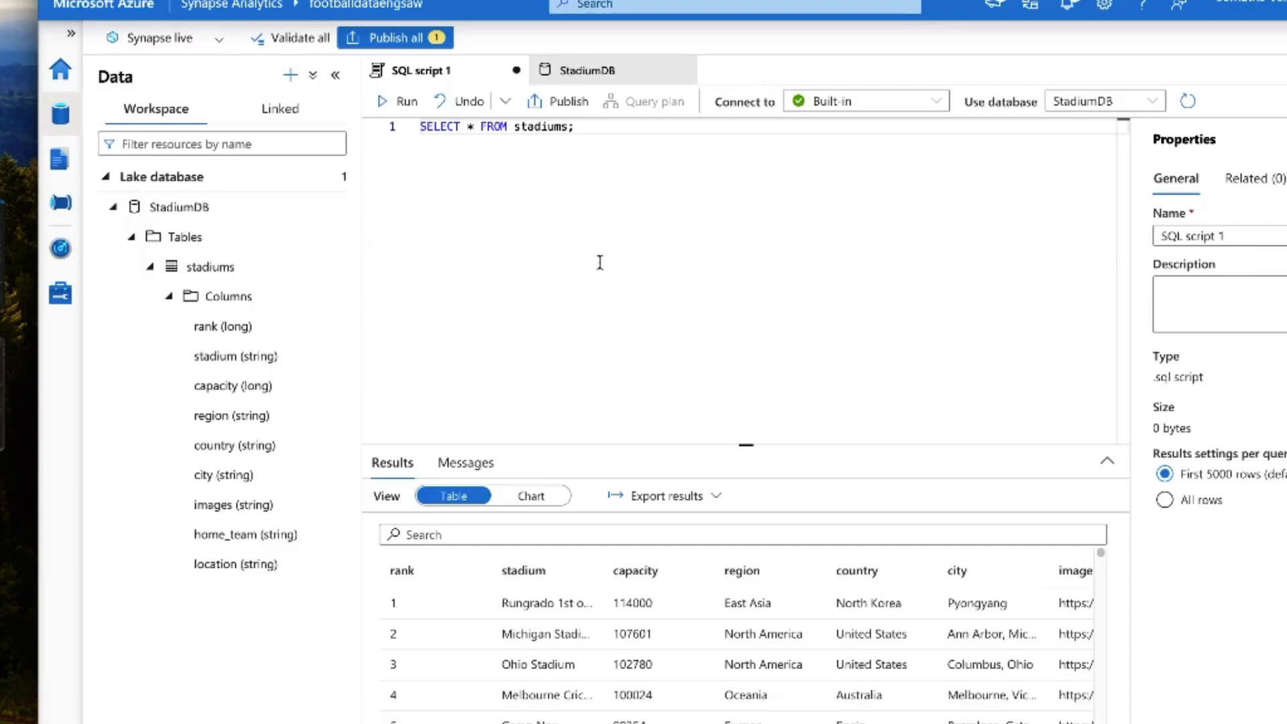
pyautogui.hotkey('ctrl', 'a')
pyautogui.press('BackSpace')
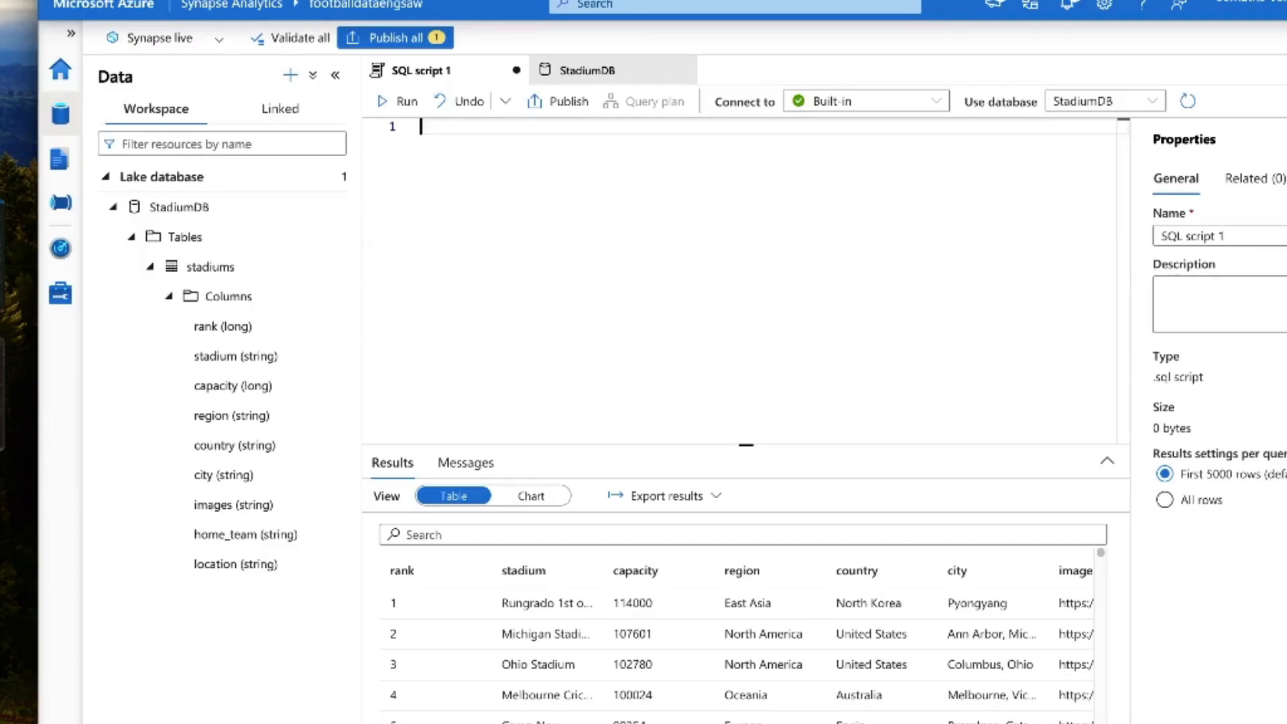
# Step: Start SQL script 1 with the comment line "--top 5 stadiums by capacity--"
pyautogui.write('-')
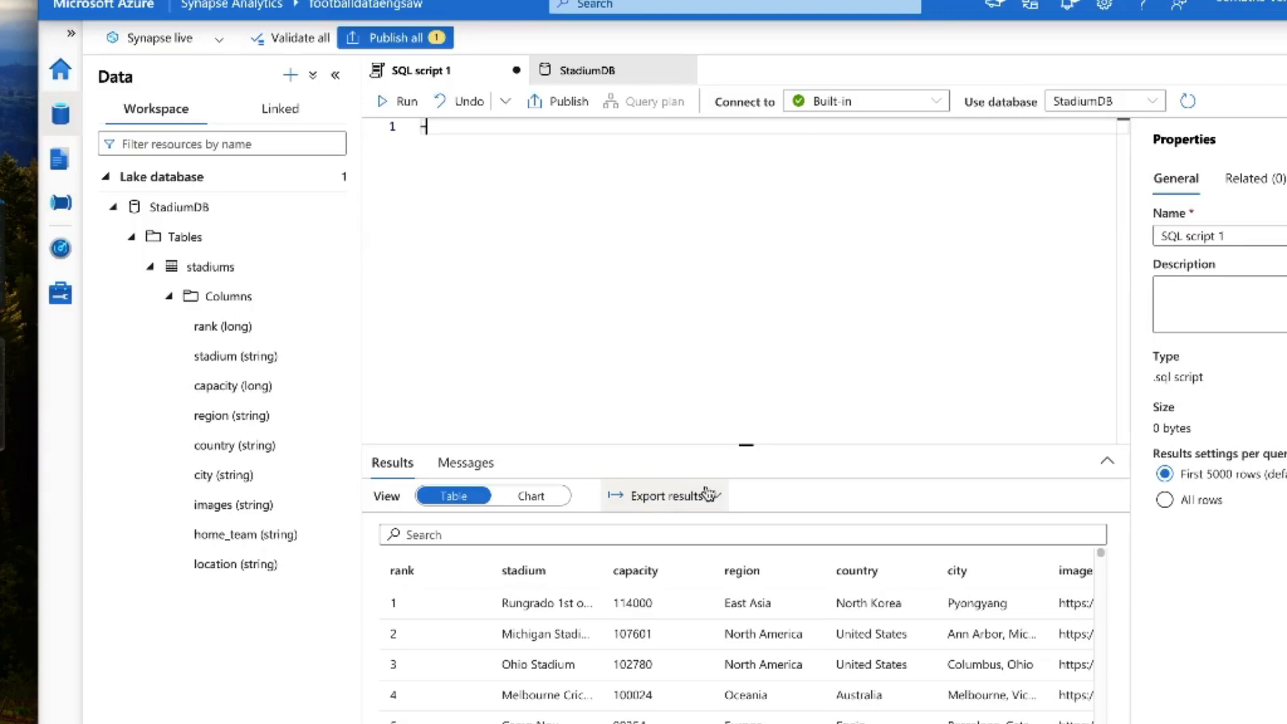
pyautogui.write('-')
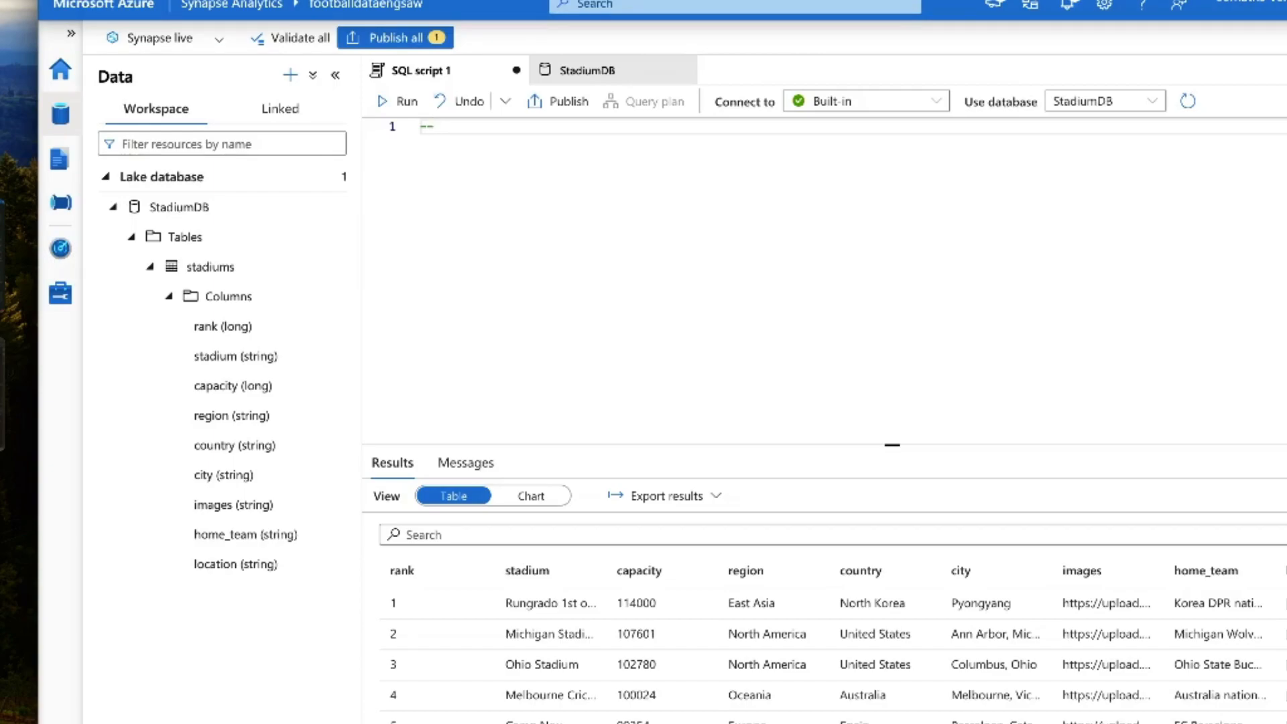
pyautogui.press('capslock')
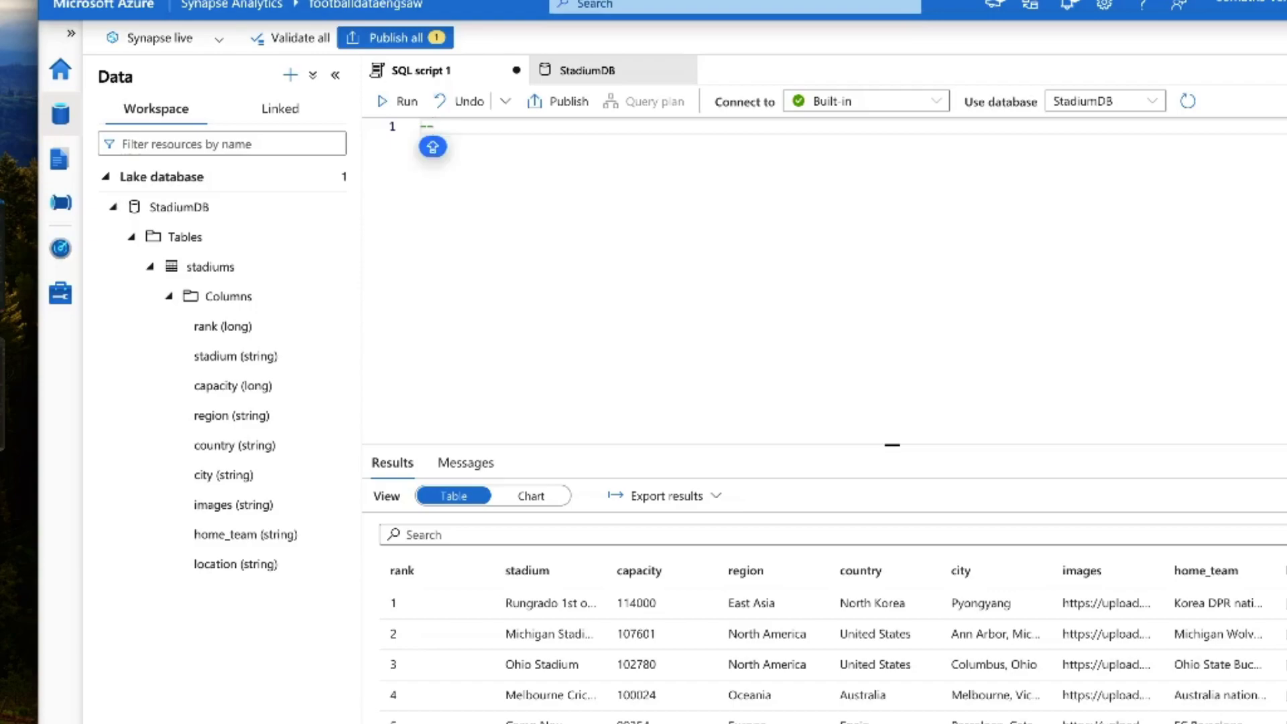
pyautogui.write('top 5 s')
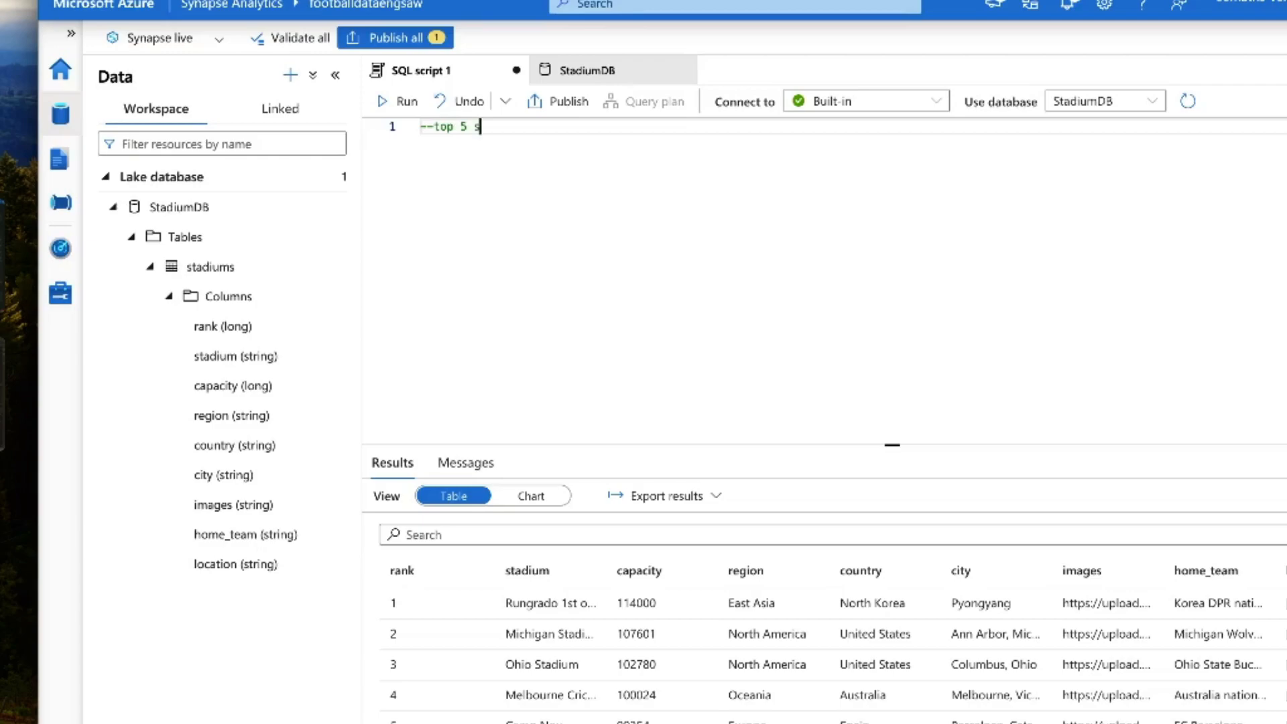
pyautogui.write('tadiums by capacity---')
pyautogui.press('Return')
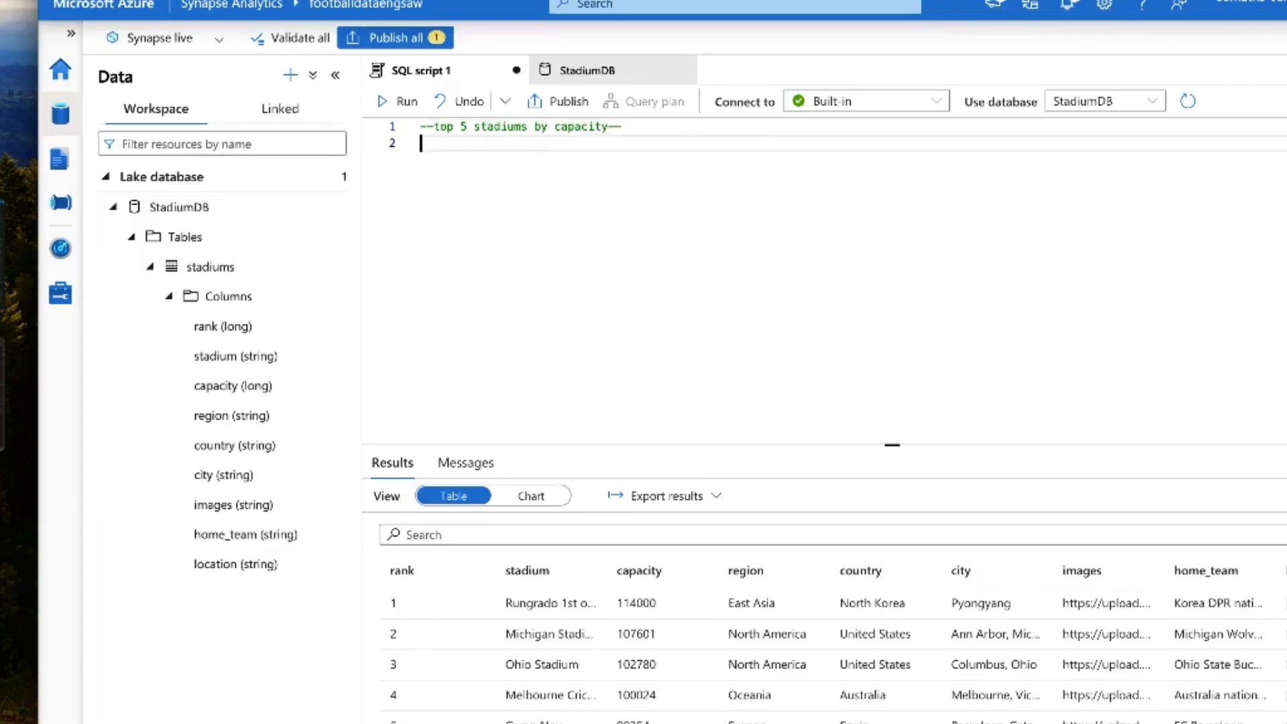
# Step: Write the clause SELECT TOP 5 rank, stadium, capacity below the comment
pyautogui.write('SELECT TOP5')
pyautogui.press('BackSpace')
pyautogui.press('BackSpace')
pyautogui.write('5 rank, ')
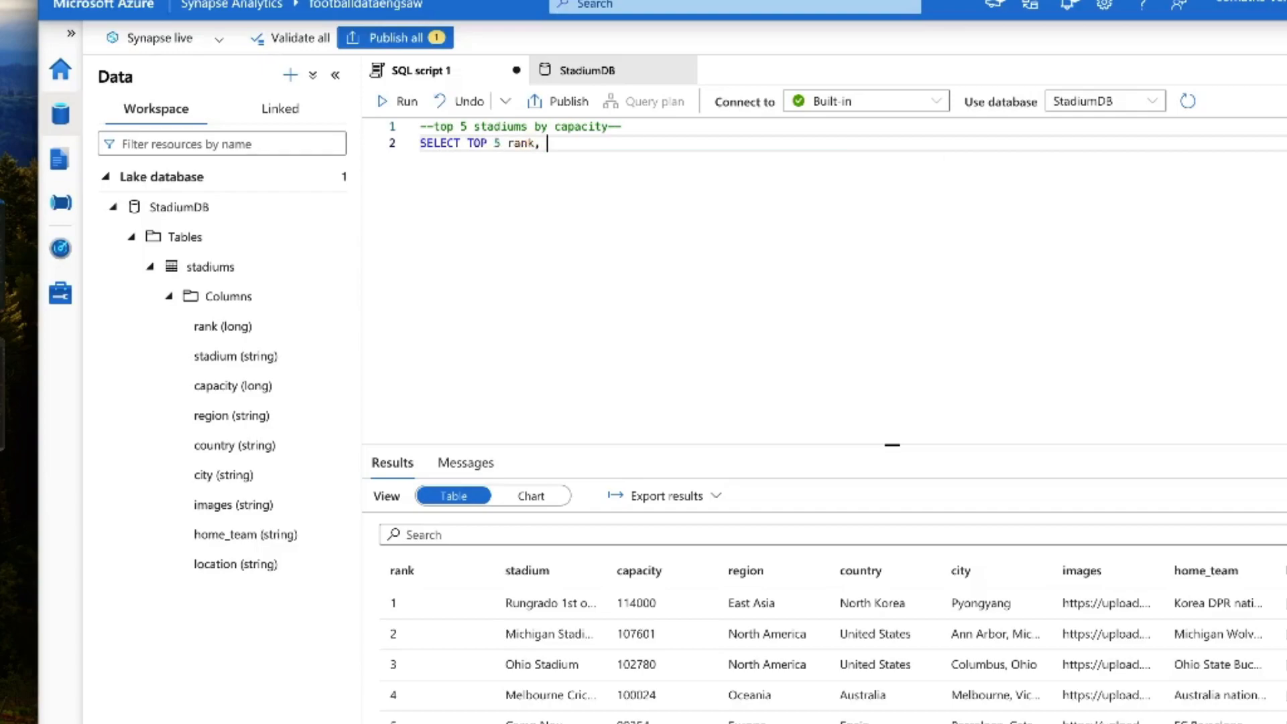
pyautogui.write('stad')
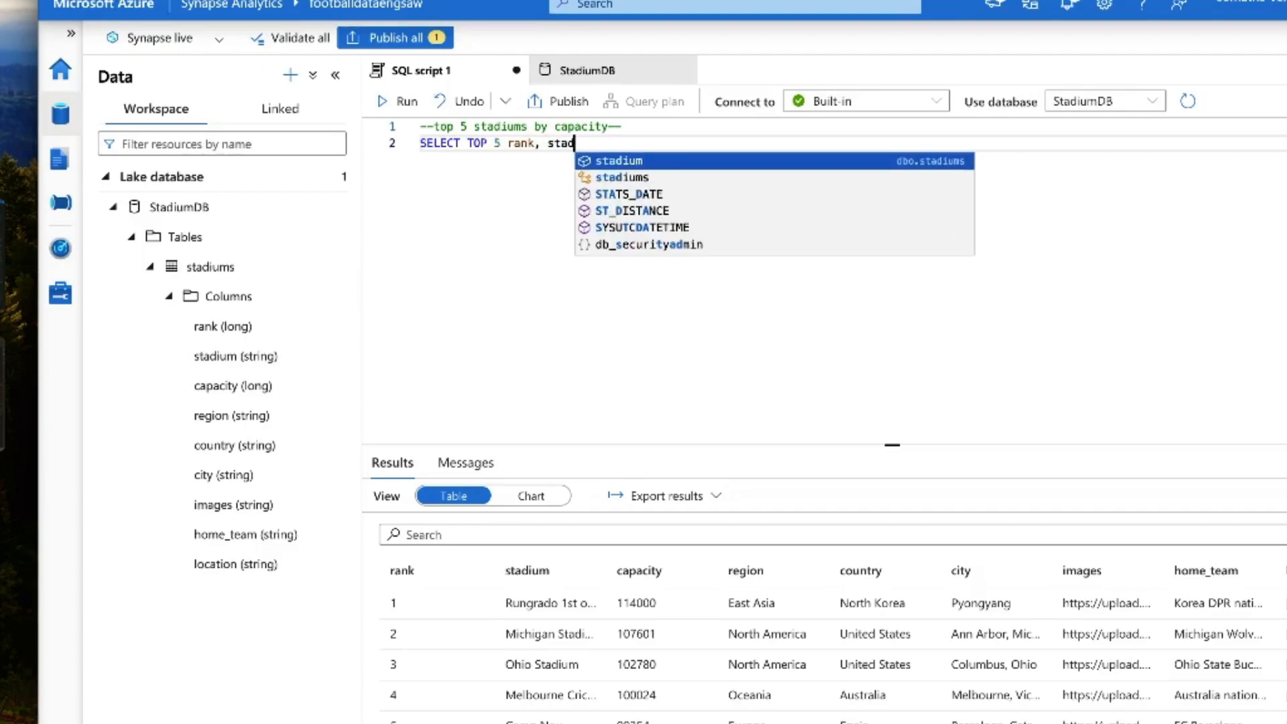
pyautogui.write('ium, capacity')
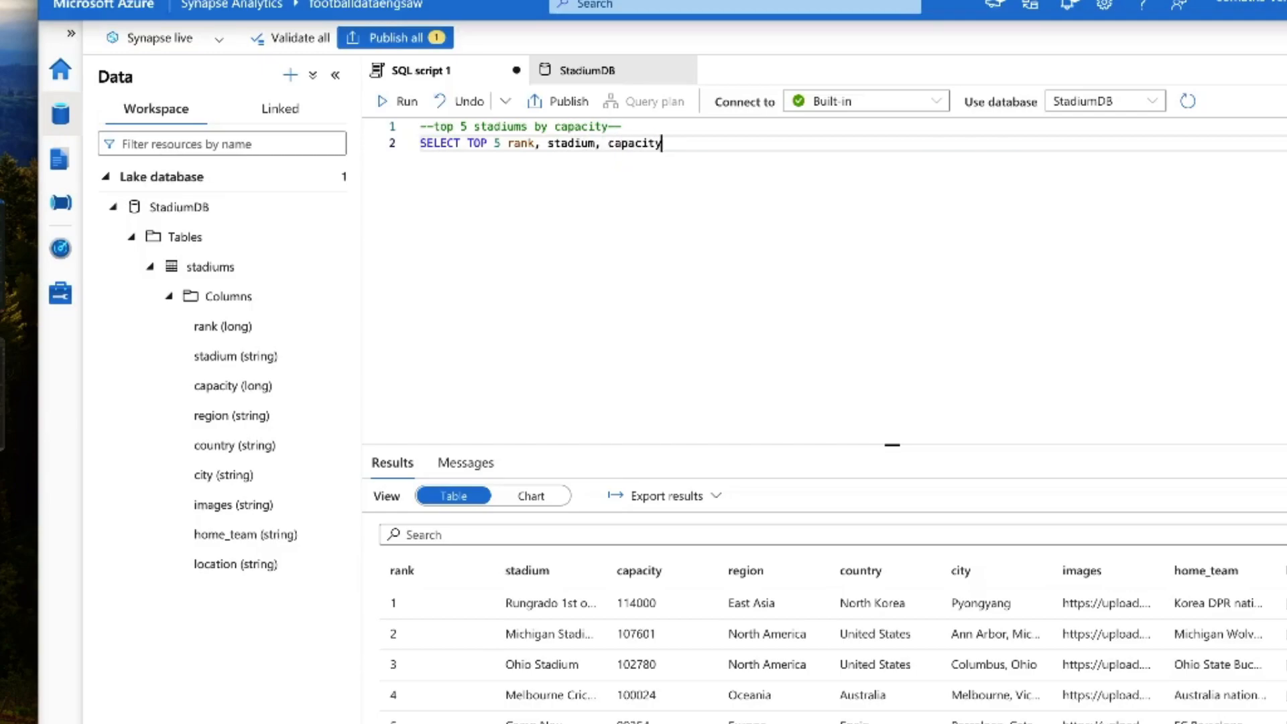
# Step: Complete the query with FROM stadiums and ORDER BY capacity DESC on separate lines
pyautogui.press('Return')
pyautogui.write('FROM ')
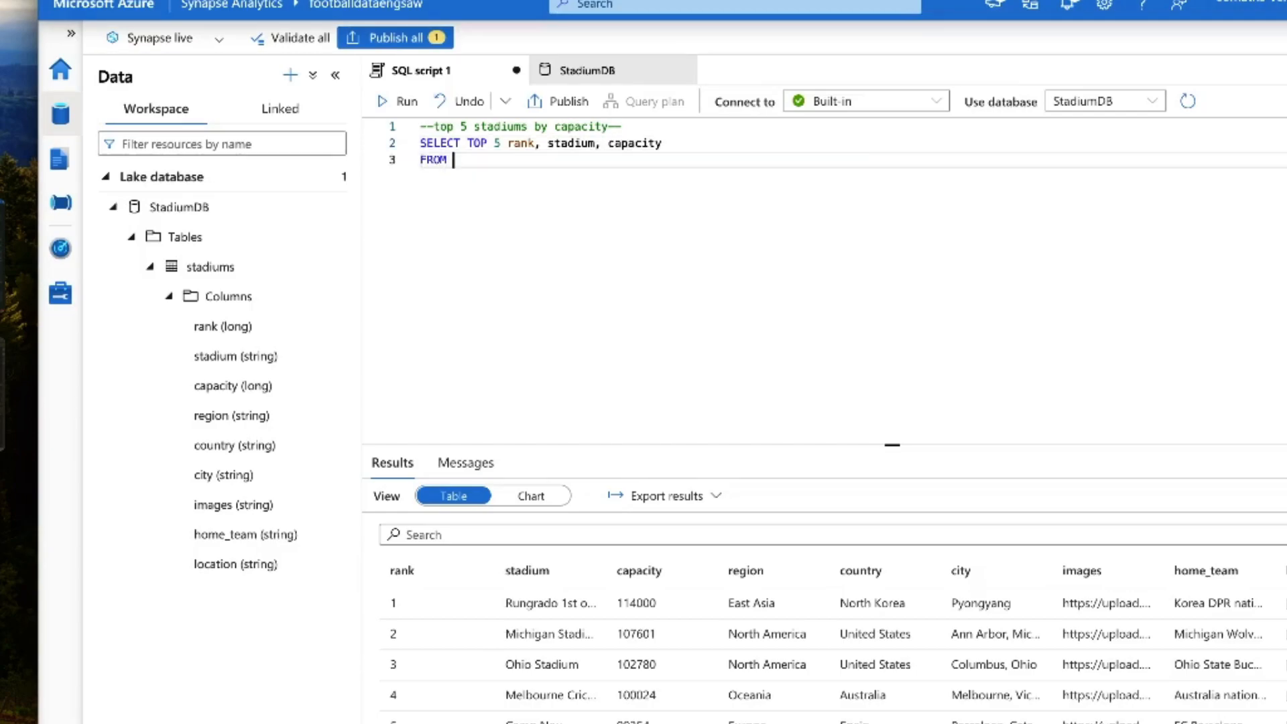
pyautogui.write('stadiums')
pyautogui.press('Return')
pyautogui.write('ORD')
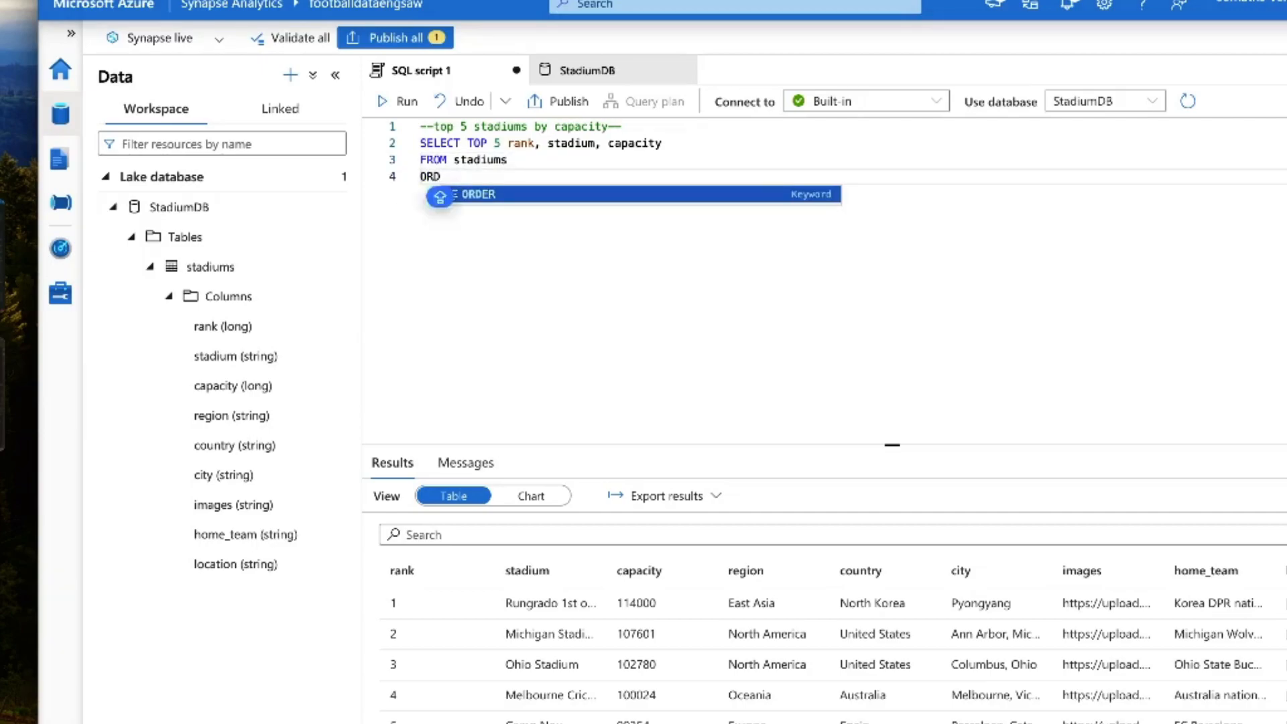
pyautogui.write('ER BY capa')
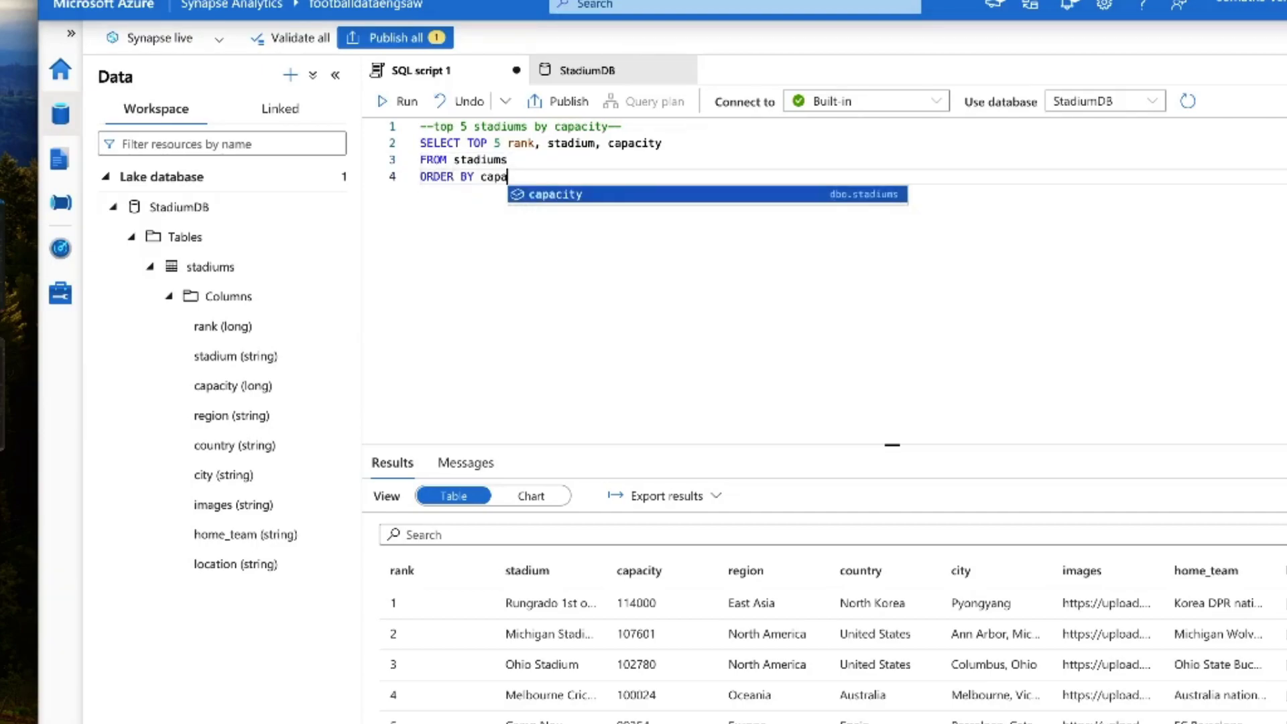
pyautogui.write('city DESC')
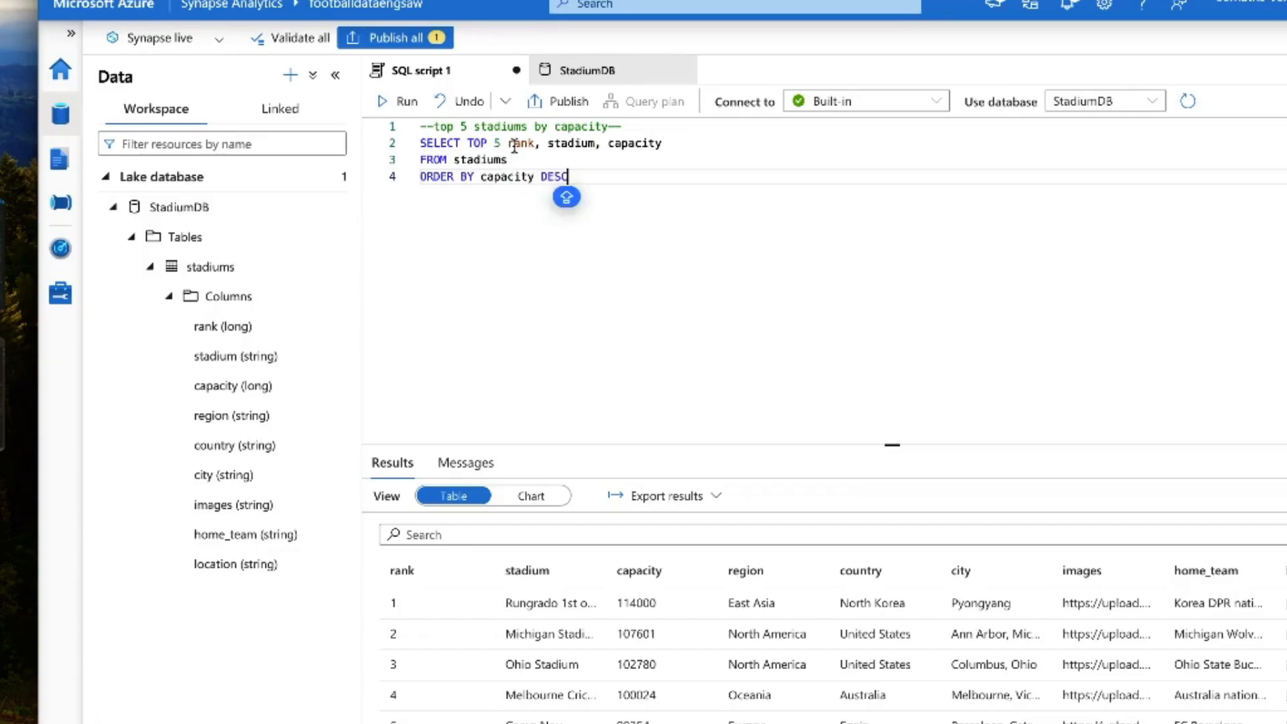
# Step: Select the whole top-stadiums query together with its comment and run it
pyautogui.moveTo(468, 143); pyautogui.dragTo(509, 161)
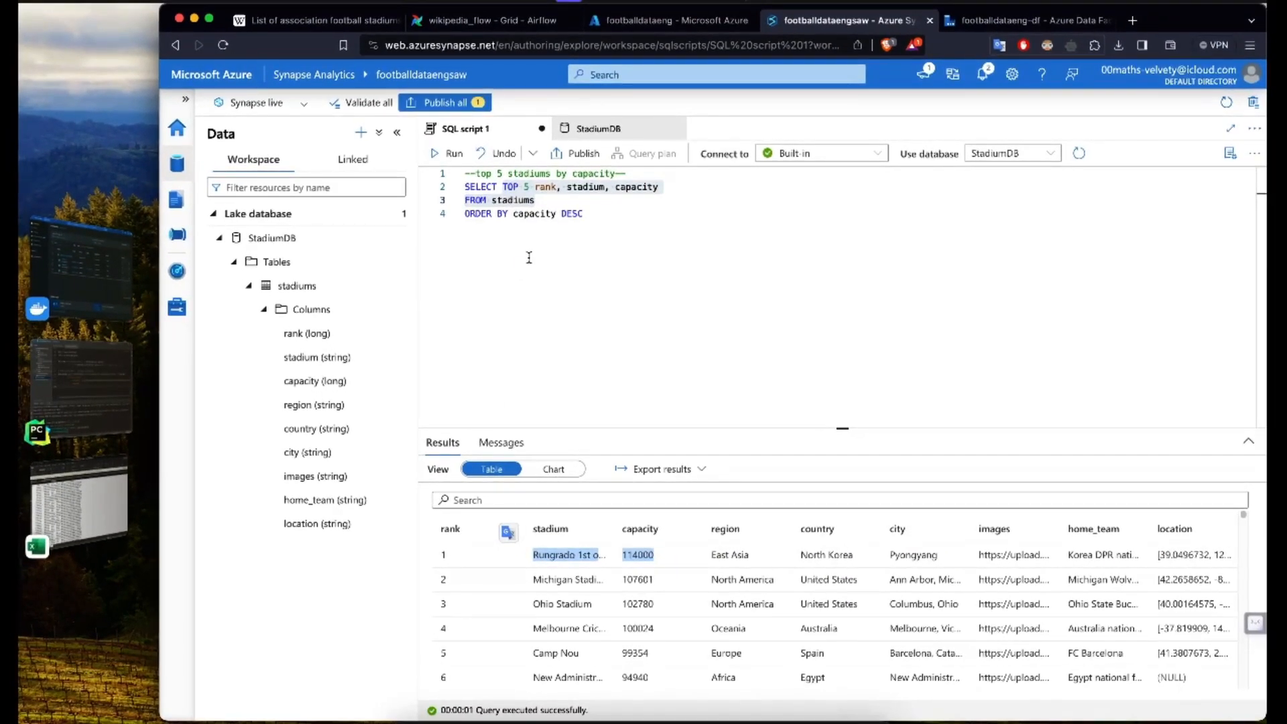
pyautogui.click(578, 215)
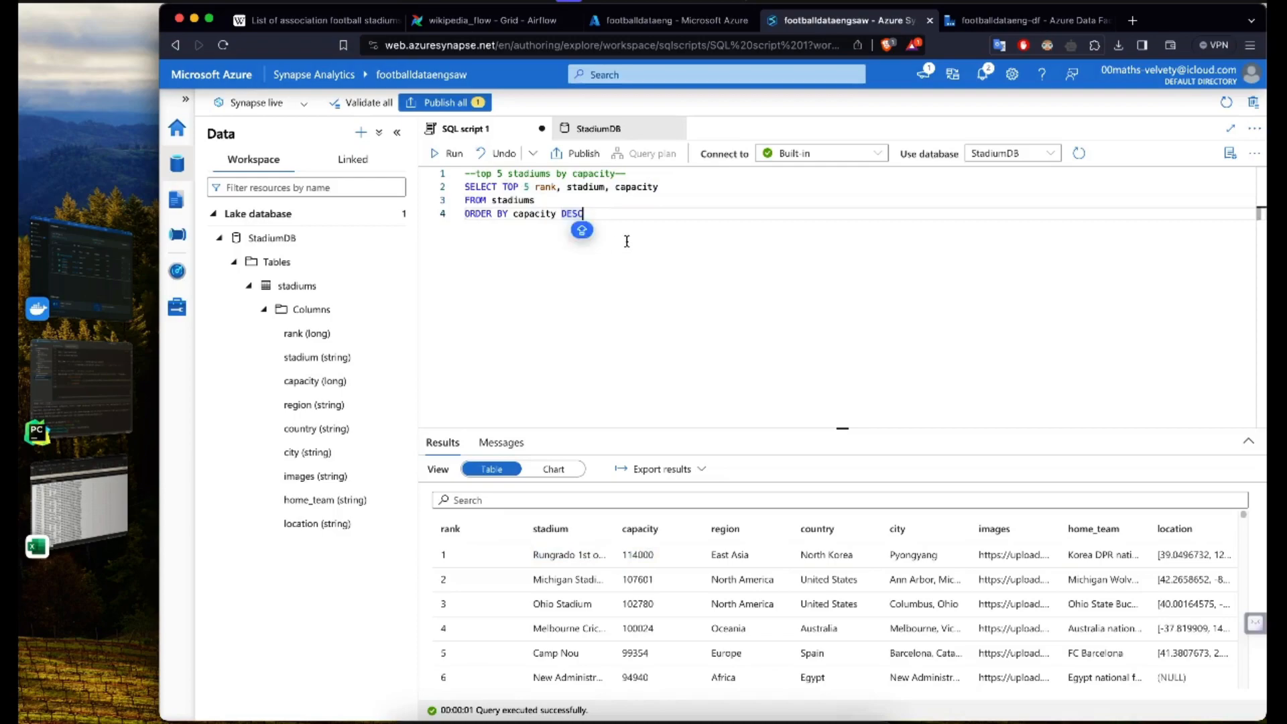
pyautogui.moveTo(655, 221); pyautogui.dragTo(449, 176)
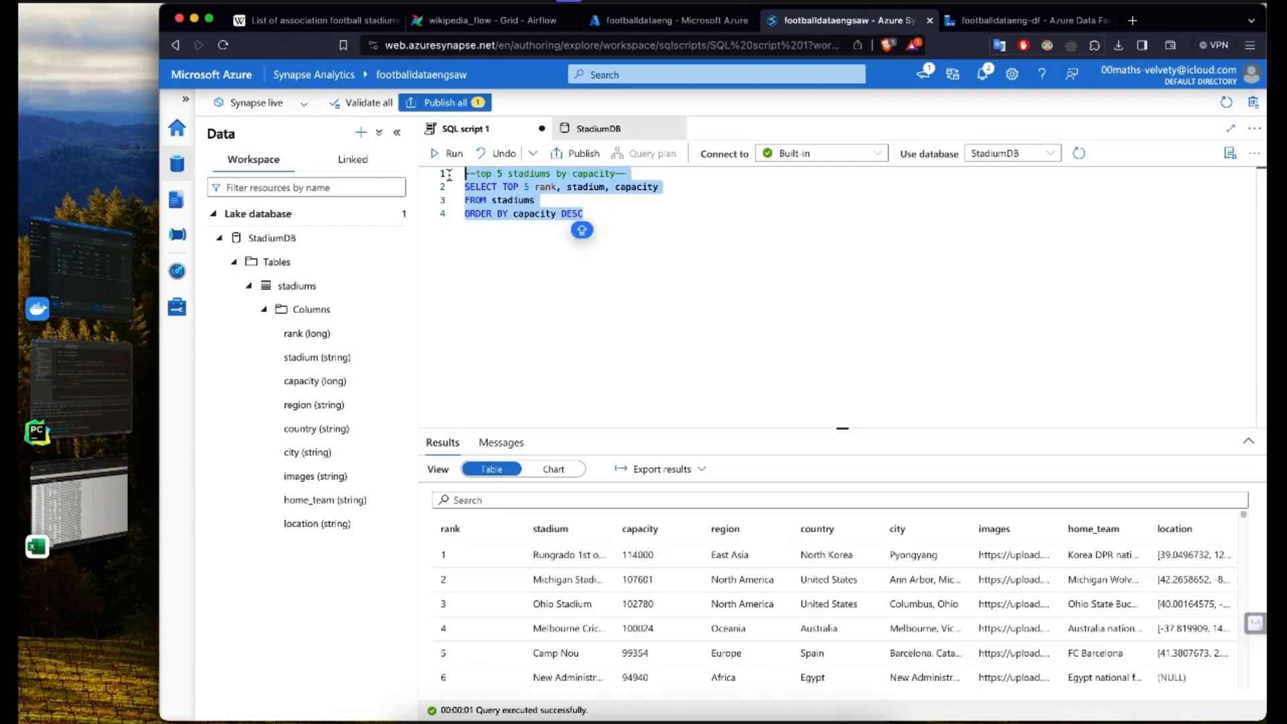
pyautogui.click(448, 154)
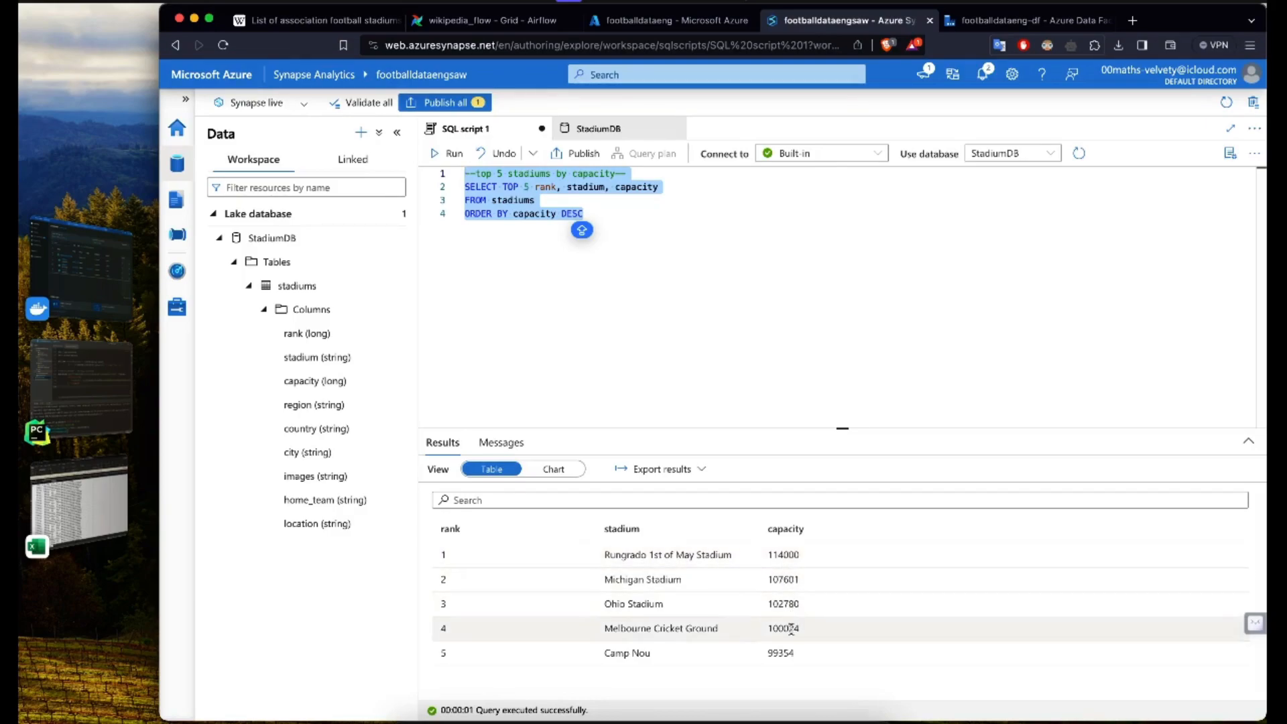
# Step: Change the query's TOP limit to 10, run it again, and enlarge the results area
pyautogui.click(674, 330)
pyautogui.click(524, 189)
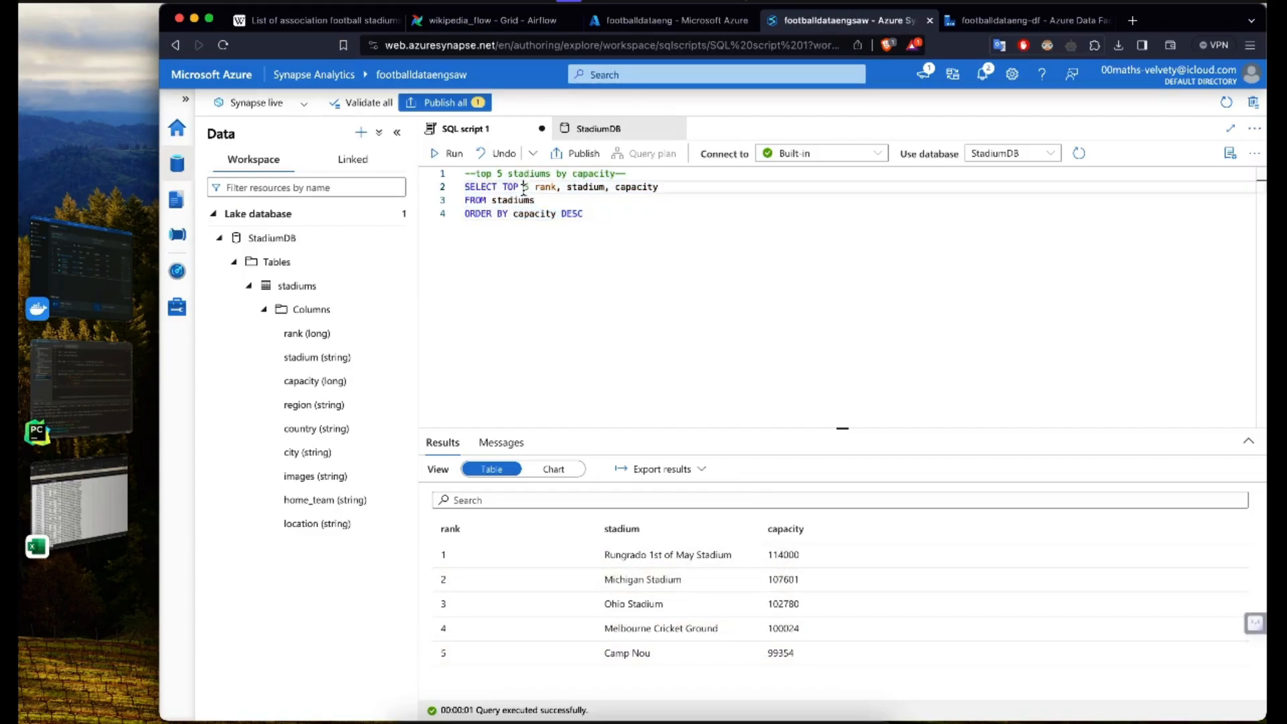
pyautogui.doubleClick(524, 188)
pyautogui.write('10')
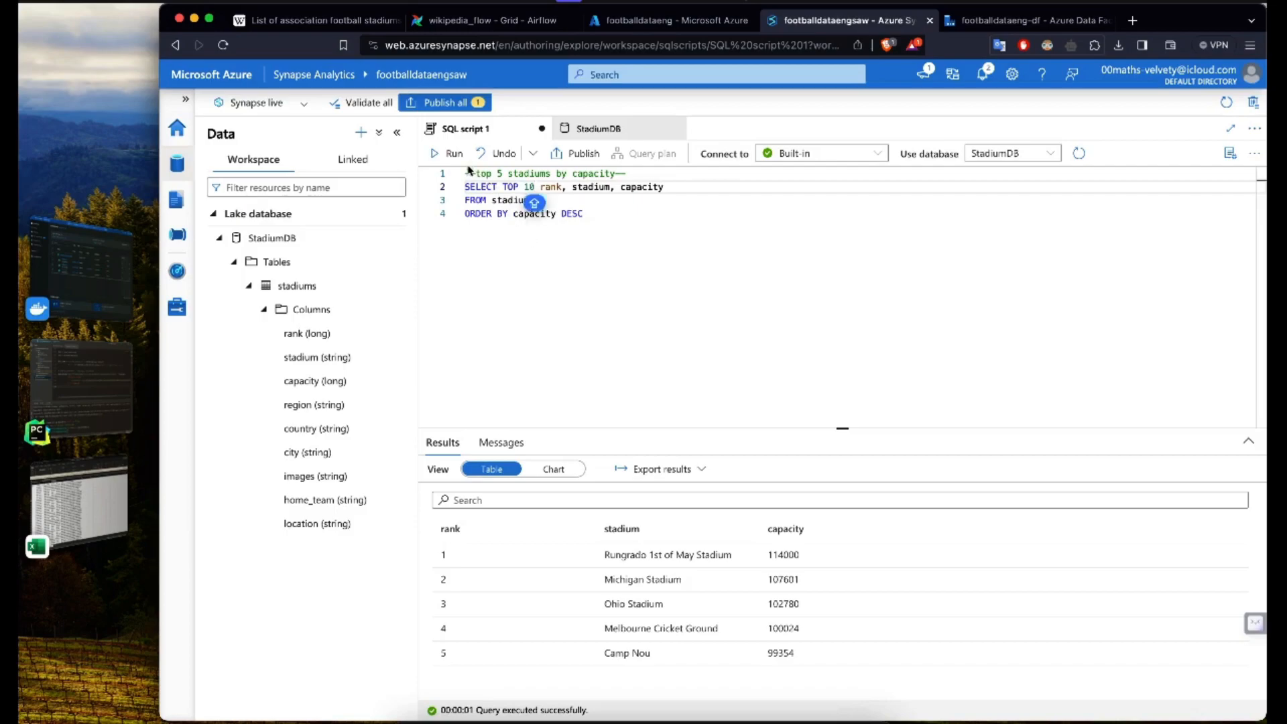
pyautogui.click(451, 153)
pyautogui.moveTo(712, 428); pyautogui.dragTo(690, 339)
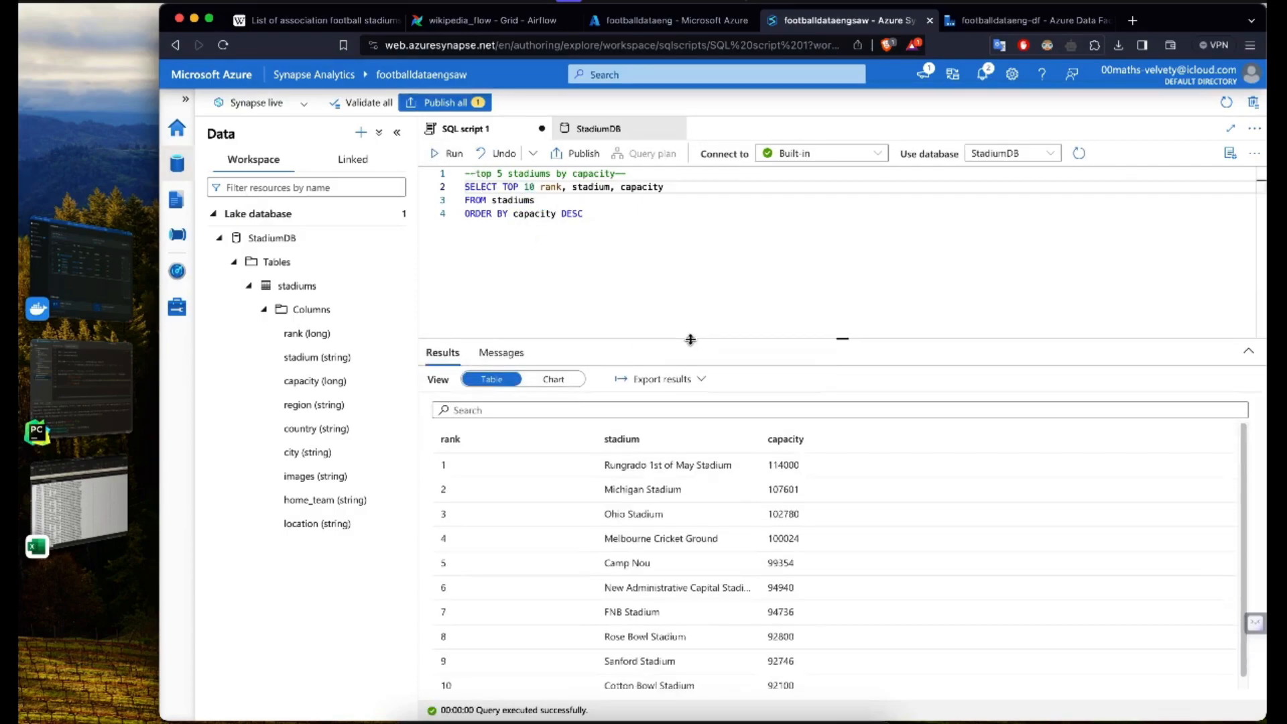
# Step: Add the comment "--average capacity of the stadiums by region--" after a blank line below the first query
pyautogui.click(637, 255)
pyautogui.press('Return')
pyautogui.press('Return')
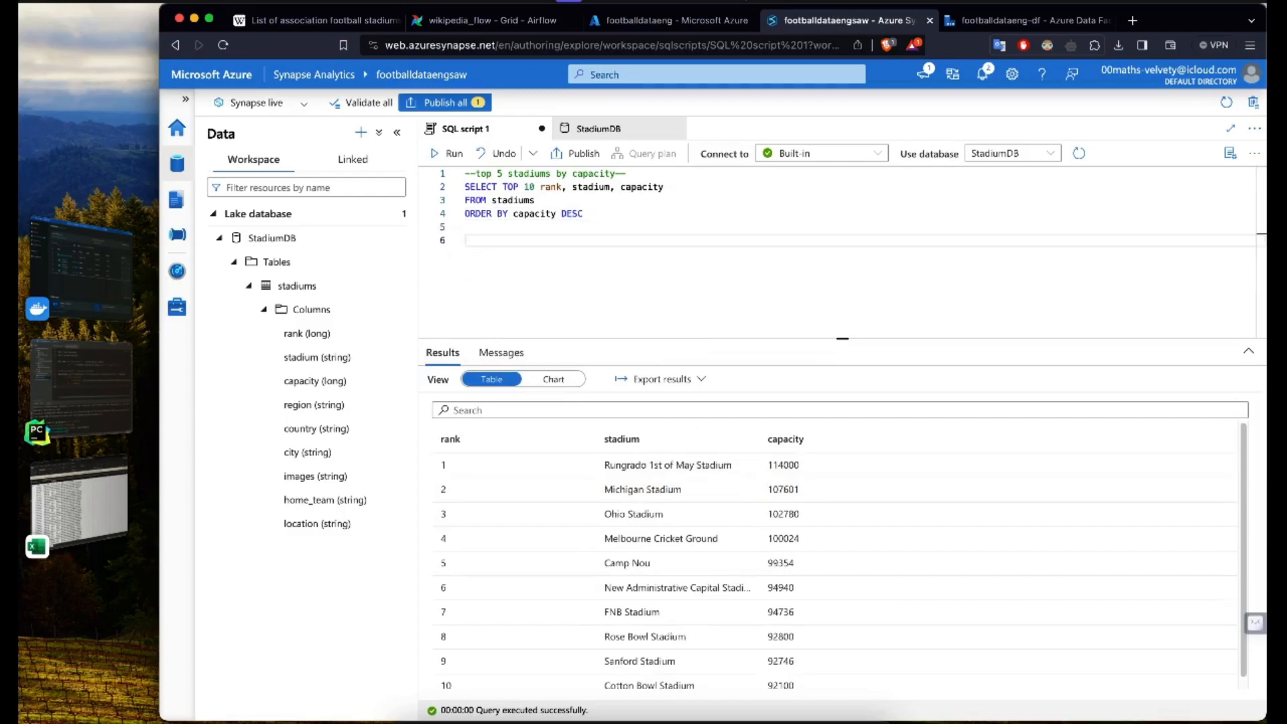
pyautogui.write('--')
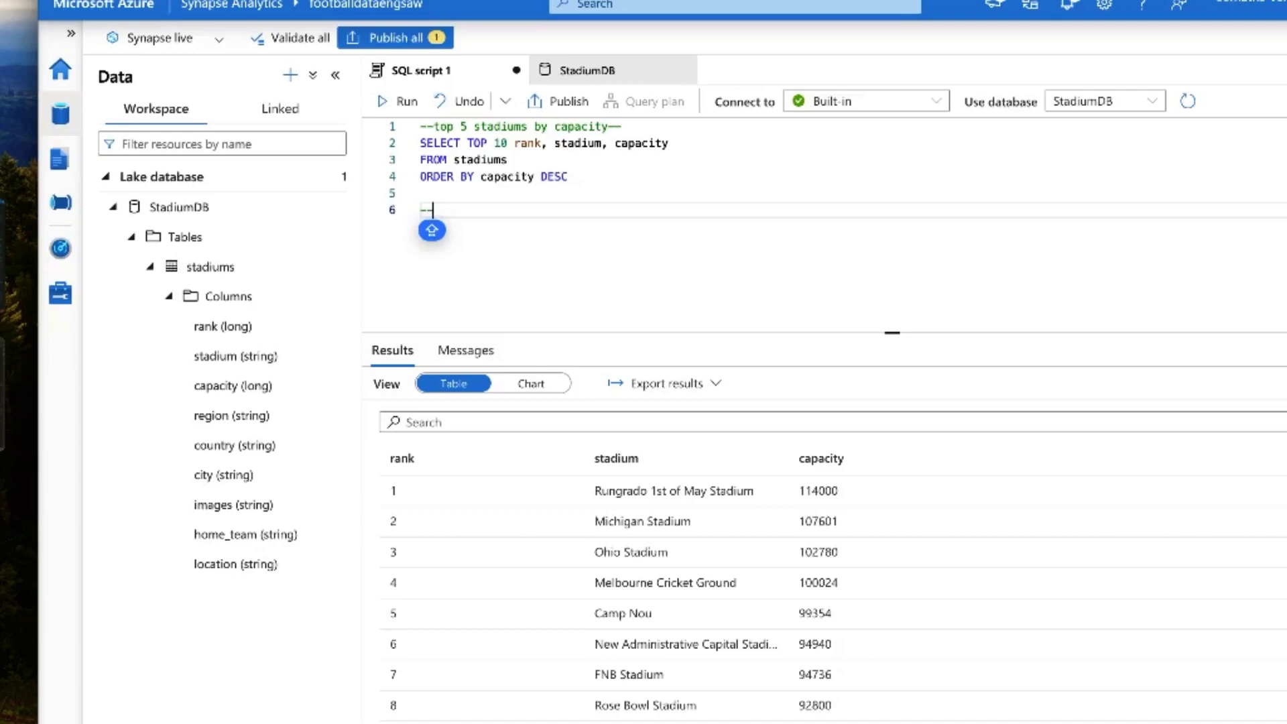
pyautogui.write('average capa')
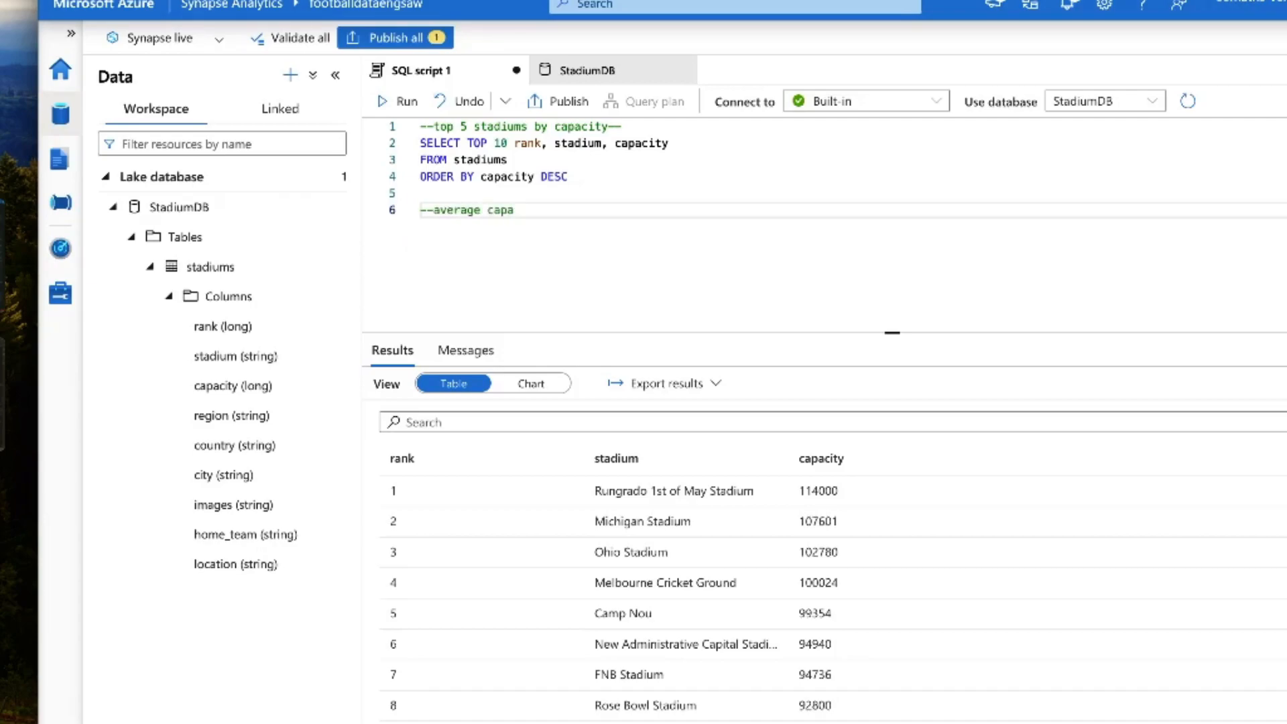
pyautogui.write('city of the stadiums by region')
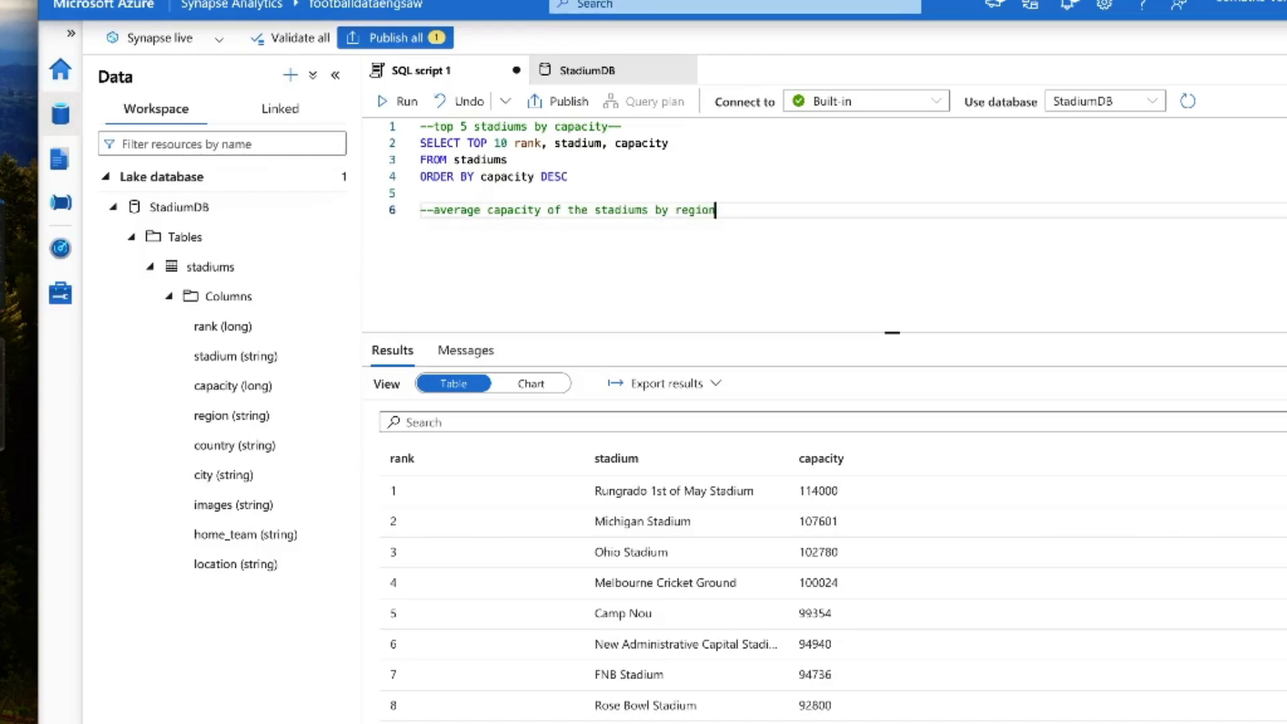
pyautogui.press('BackSpace')
pyautogui.write('--')
pyautogui.press('Return')
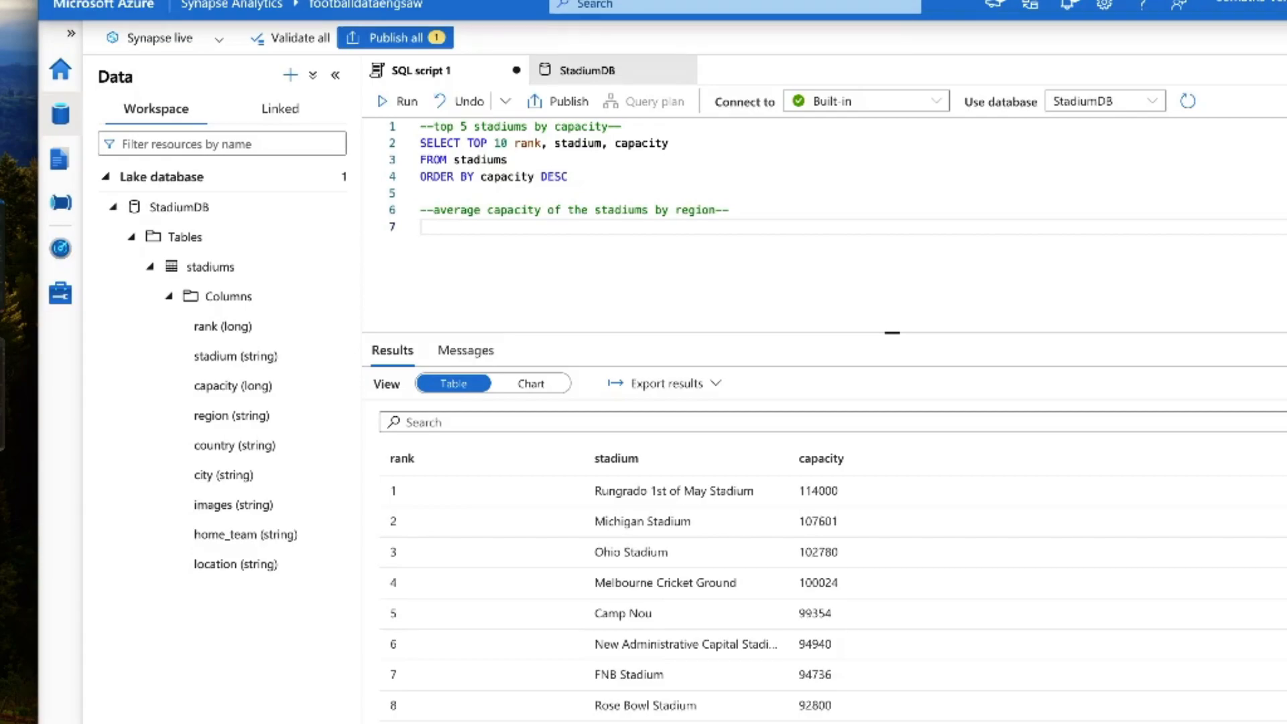
# Step: Write the clause SELECT region, AVG(capacity) avg_capacity below the average capacity comment
pyautogui.press('capslock')
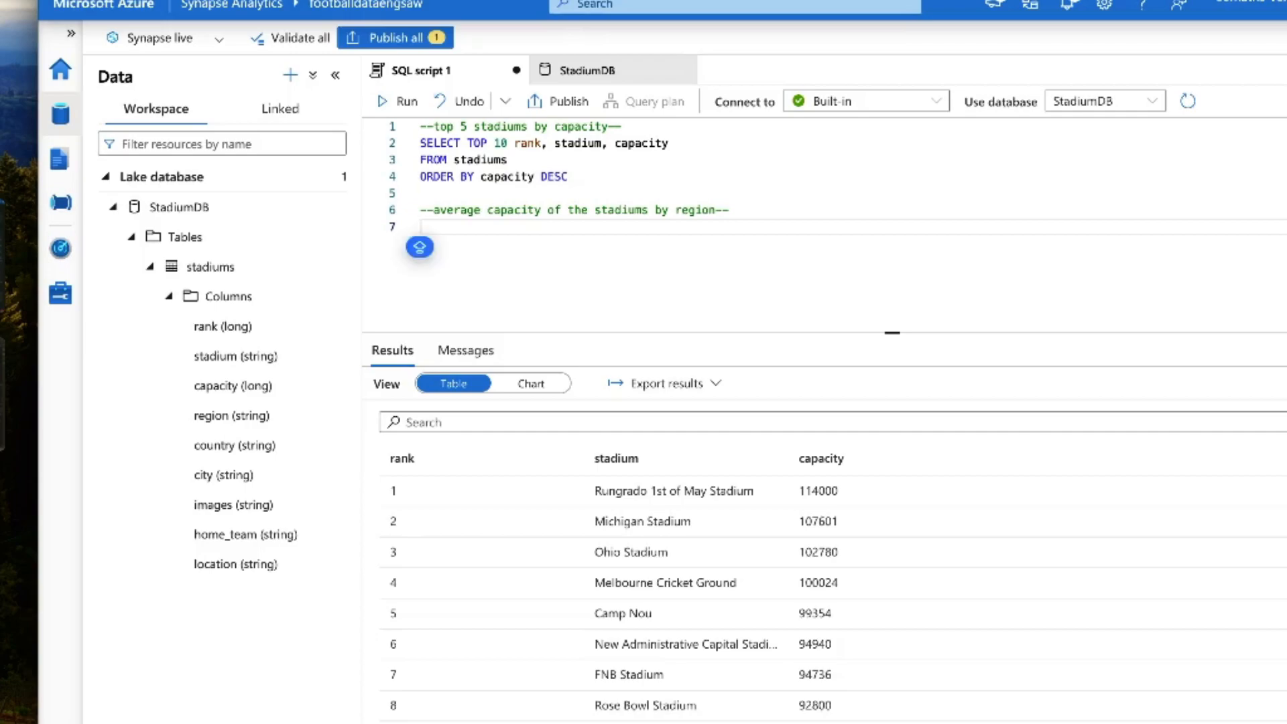
pyautogui.write('SELECT')
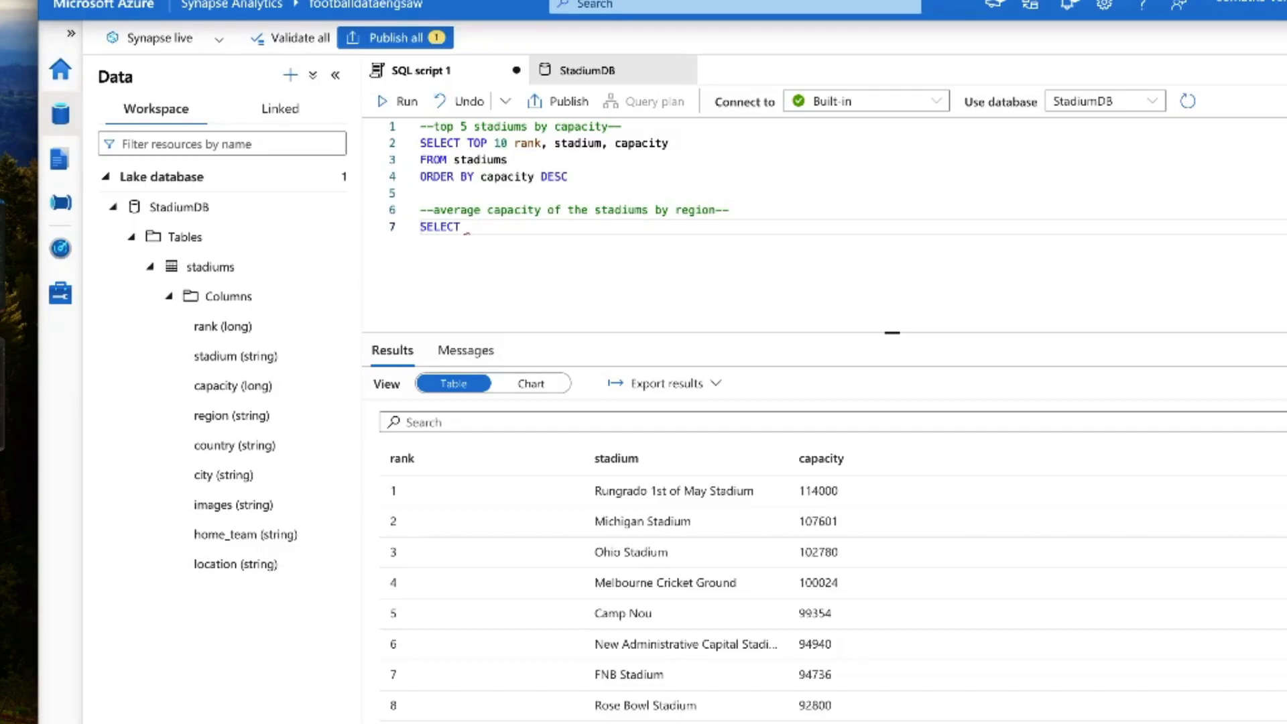
pyautogui.write('region, aVG(')
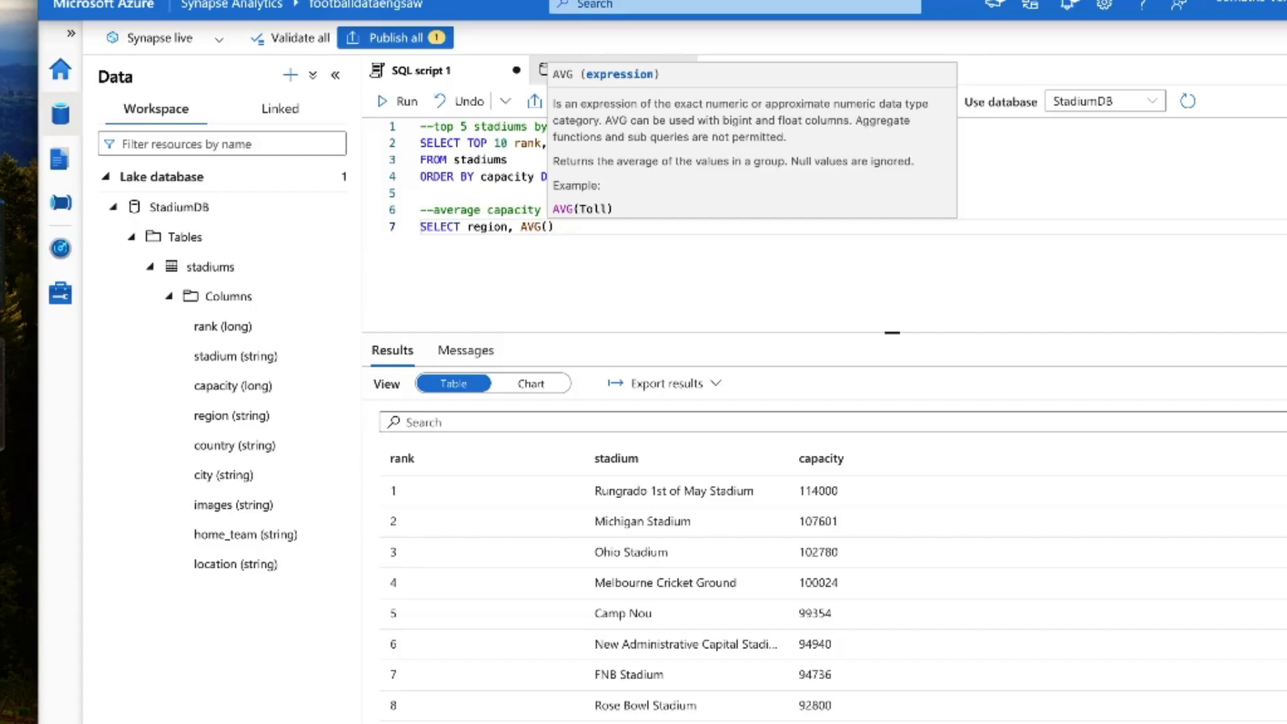
pyautogui.write('ca[')
pyautogui.press('Return')
pyautogui.press('BackSpace')
pyautogui.press('BackSpace')
pyautogui.press('BackSpace')
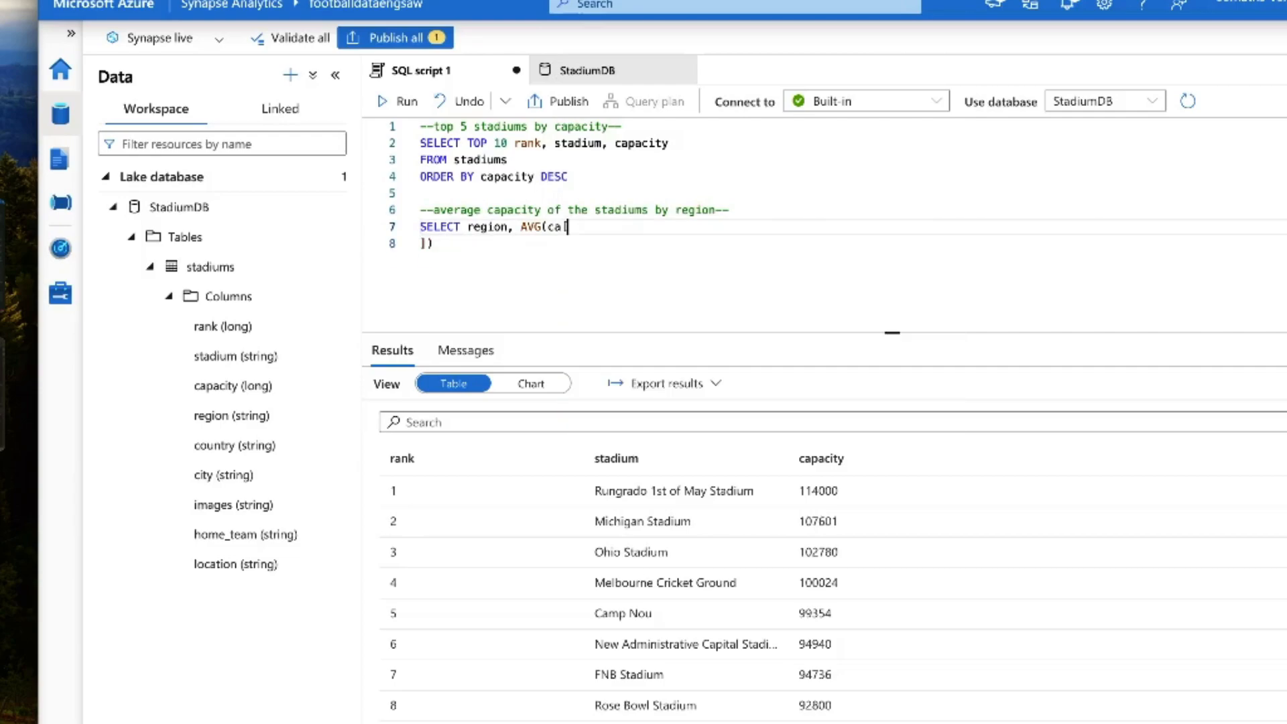
pyautogui.press('Down')
pyautogui.press('Left')
pyautogui.press('BackSpace')
pyautogui.press('BackSpace')
pyautogui.write('pacity)')
pyautogui.write('as')
pyautogui.press('BackSpace')
pyautogui.press('BackSpace')
pyautogui.press('BackSpace')
pyautogui.write('avg_capacity')
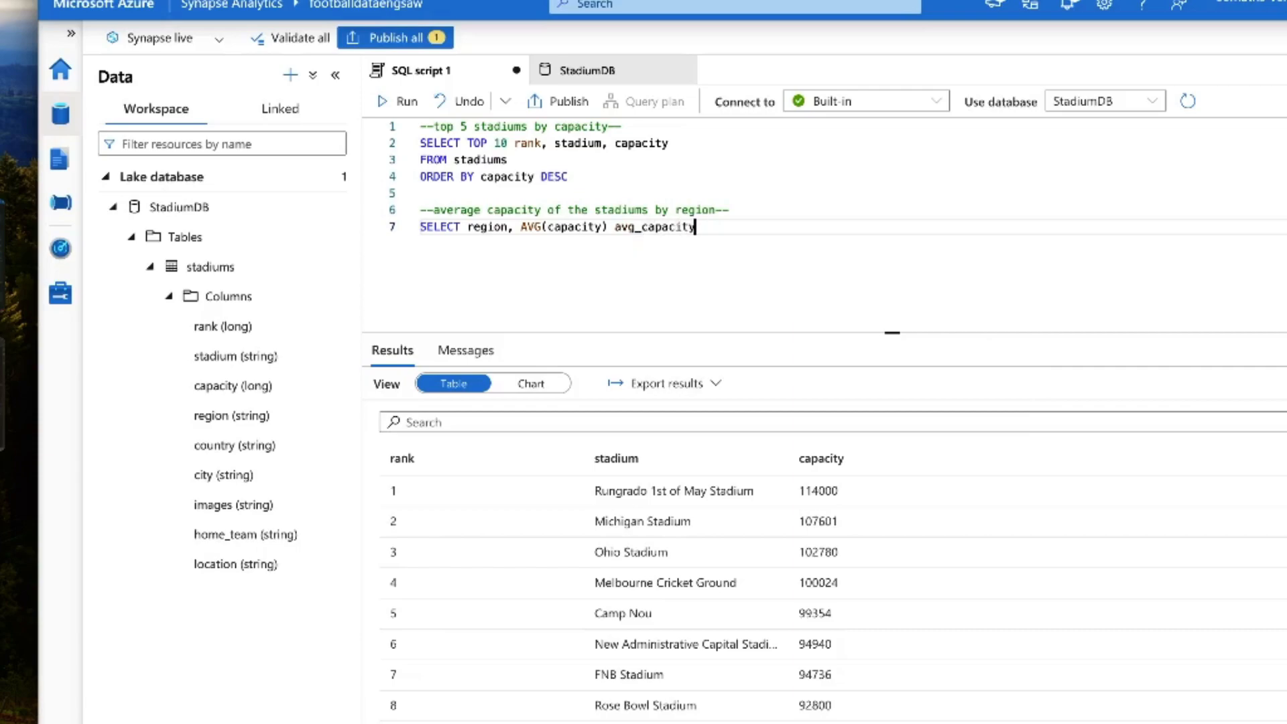
# Step: Add FROM stadiums and GROUP BY region to the average capacity query on separate lines
pyautogui.press('Return')
pyautogui.write('FROM')
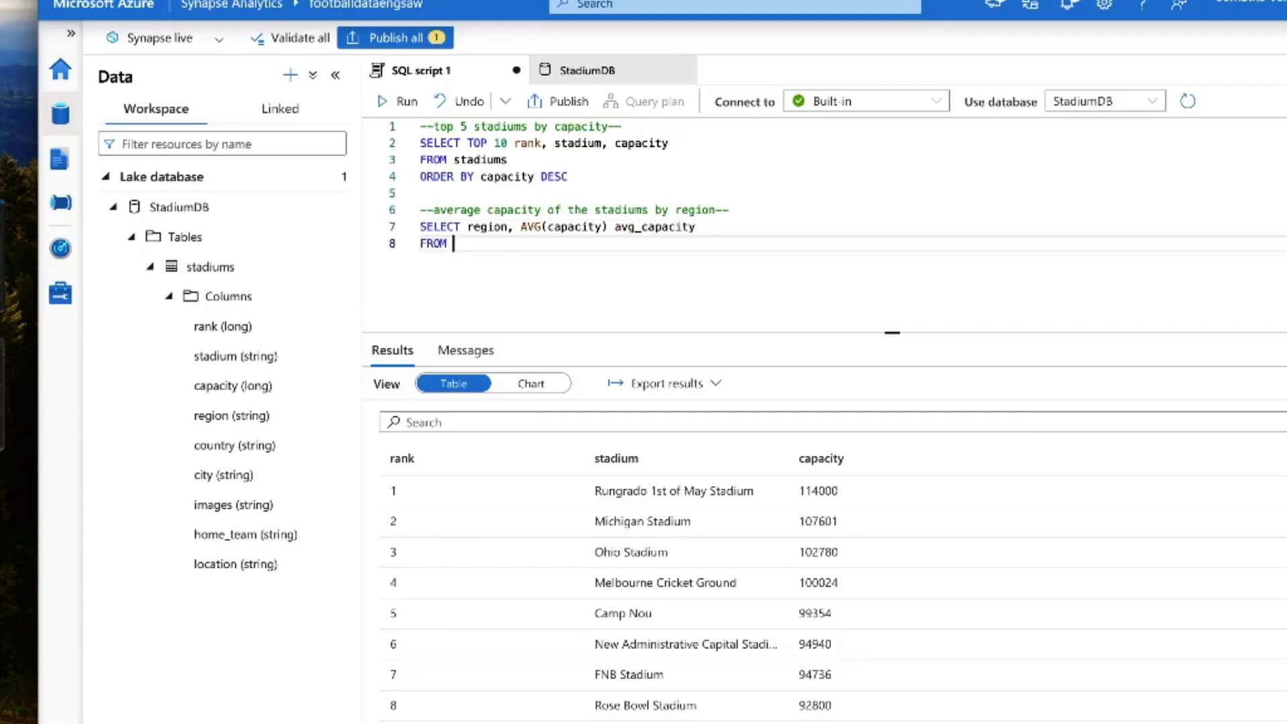
pyautogui.write(' stadiums')
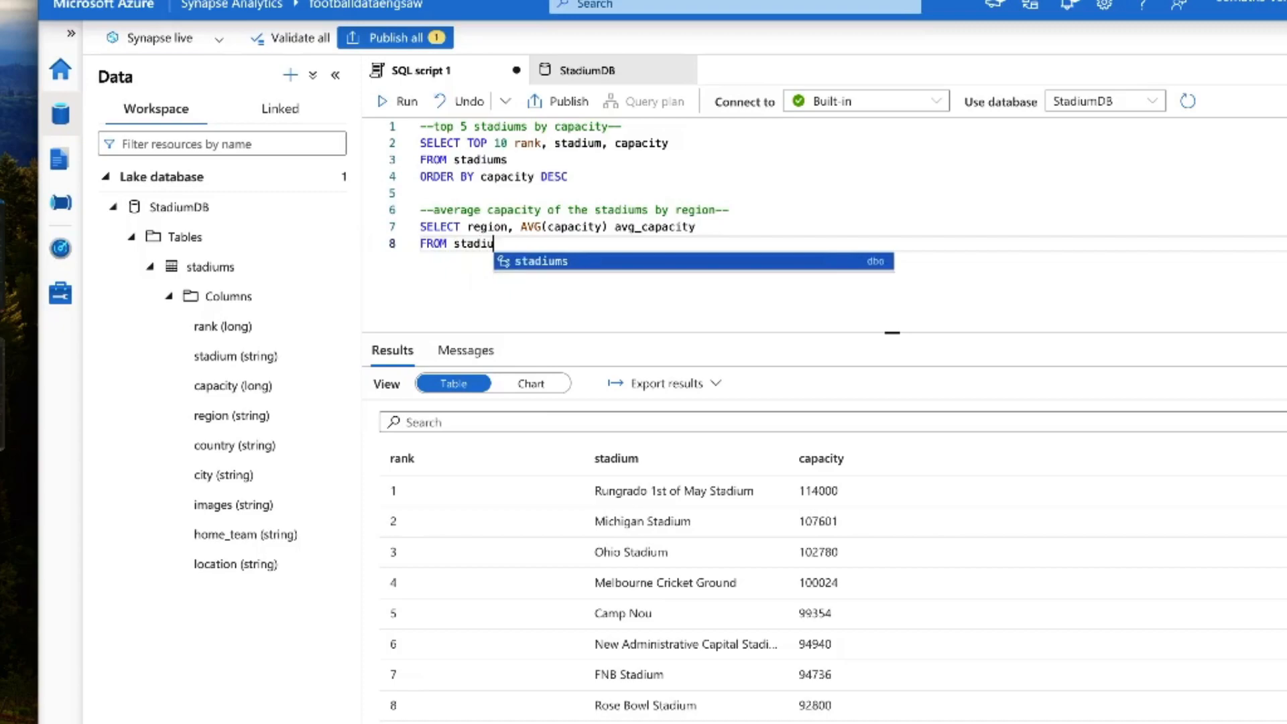
pyautogui.press('Return')
pyautogui.press('Return')
pyautogui.press('BackSpace')
pyautogui.press('Return')
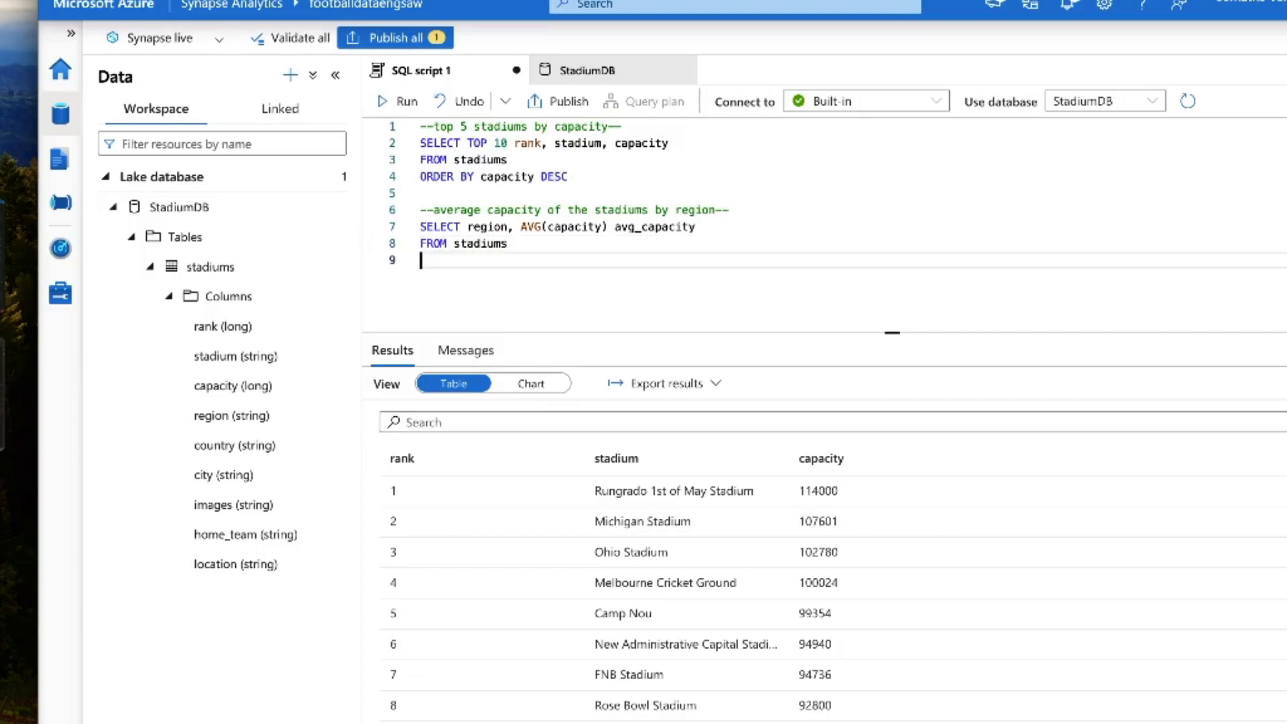
pyautogui.write('GROUP BY region')
pyautogui.press('Return')
# Step: Sort the average capacity query by adding ORDER BY avg_capacity desc
pyautogui.write('order')
pyautogui.press('BackSpace')
pyautogui.press('BackSpace')
pyautogui.press('BackSpace')
pyautogui.press('BackSpace')
pyautogui.press('BackSpace')
pyautogui.press('BackSpace')
pyautogui.write('ORDER BY ')
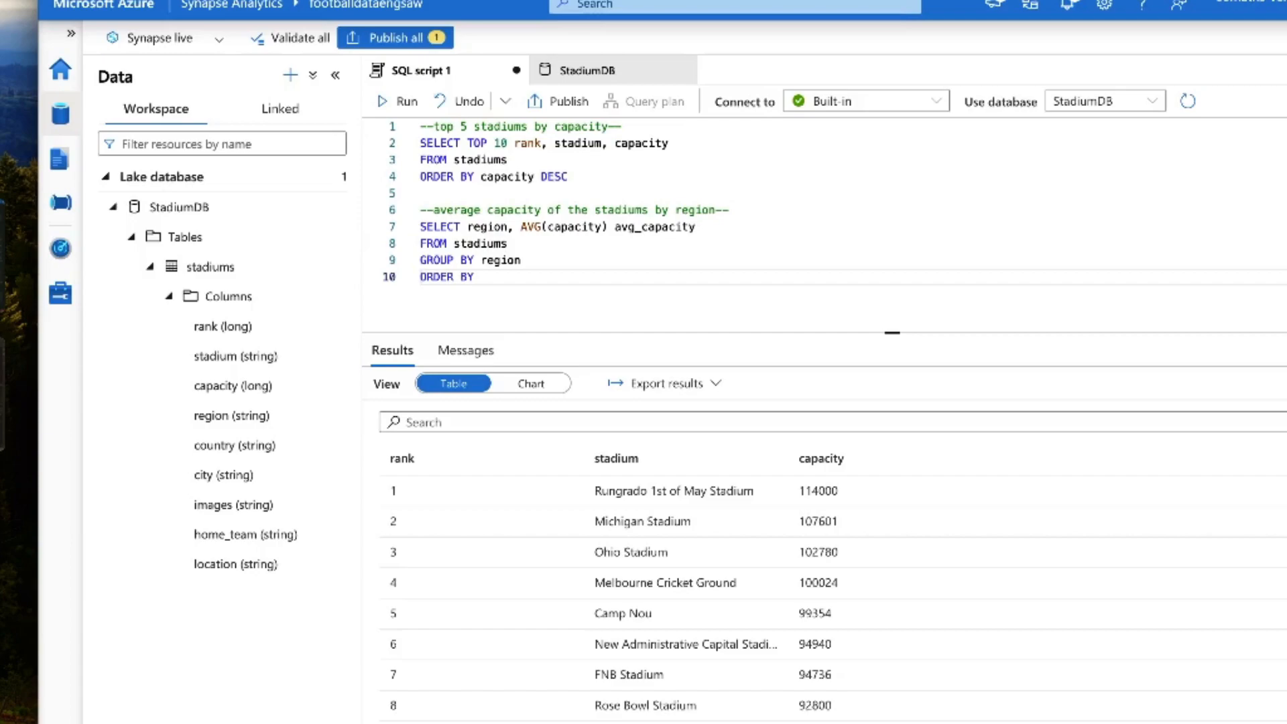
pyautogui.write('avg_')
pyautogui.press('Tab')
pyautogui.write('desc')
# Step: Select only the four lines of the average capacity query and run them
pyautogui.hotkey('shift', 'Up')
pyautogui.hotkey('shift', 'Up')
pyautogui.hotkey('shift', 'Up')
pyautogui.hotkey('shift', 'Home')
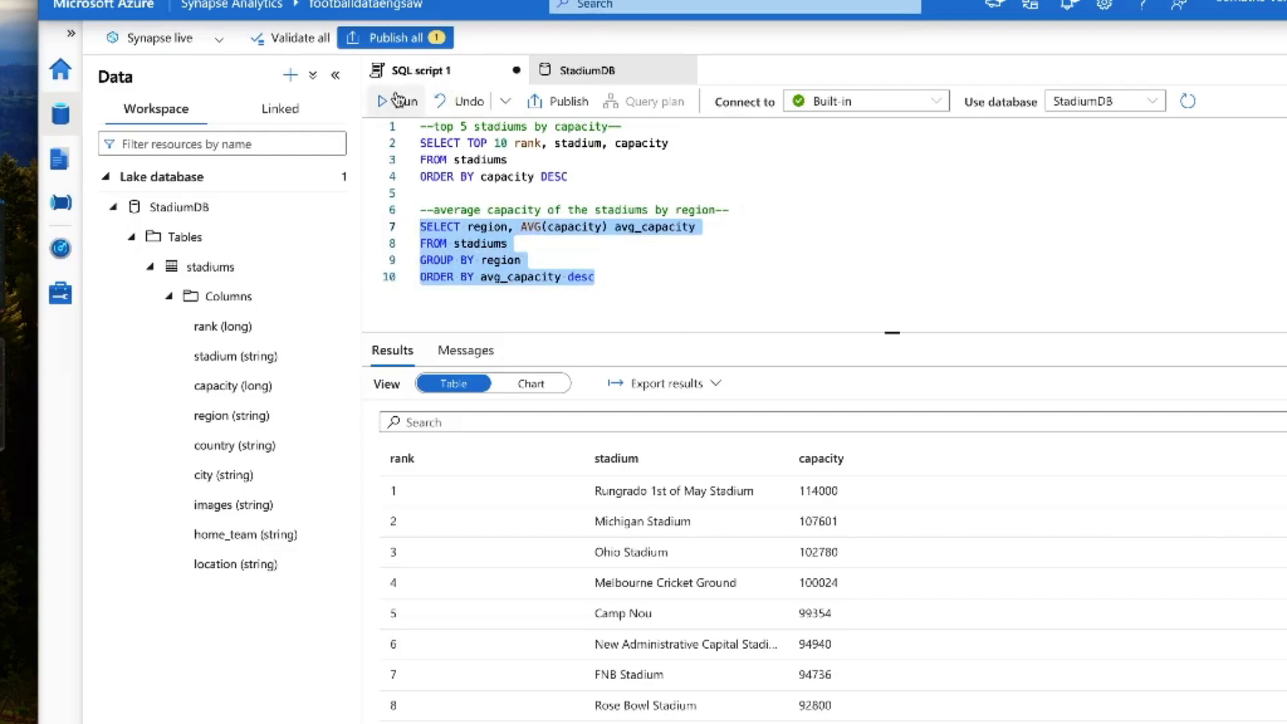
pyautogui.click(397, 102)
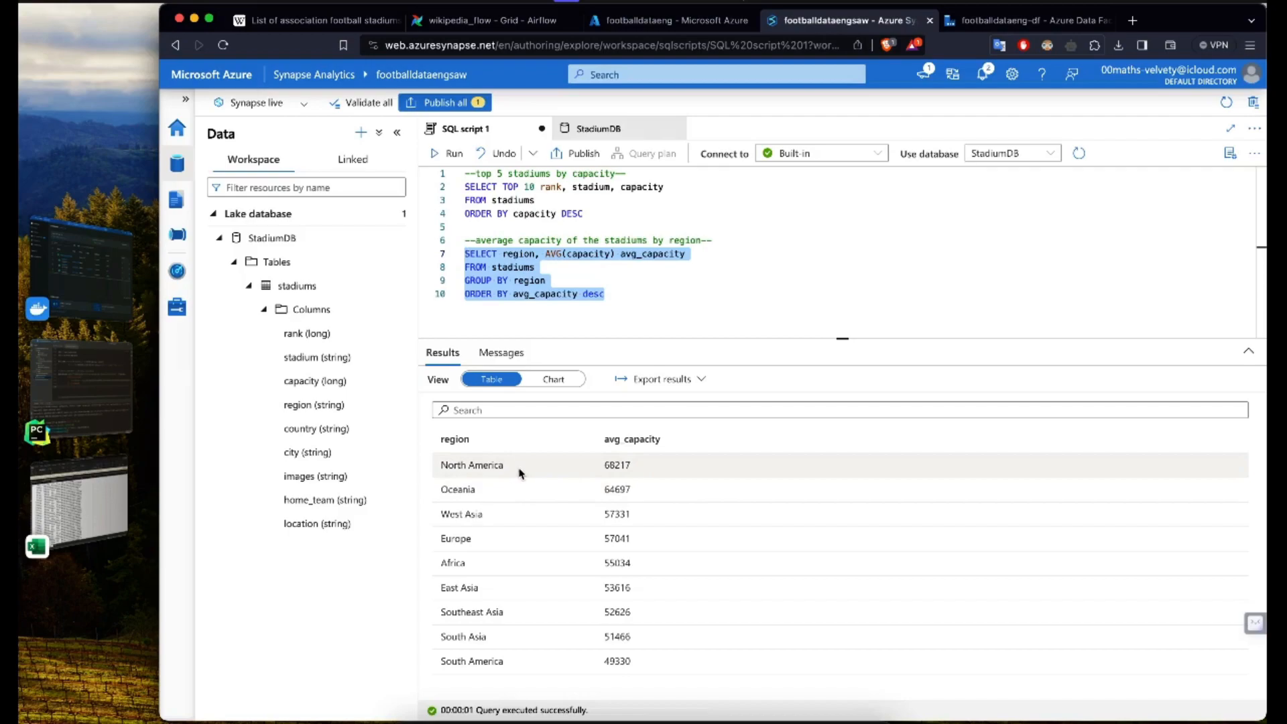
# Step: Add the comment "--count stadiums in each country --" below the average capacity query, leaving one blank line between them
pyautogui.moveTo(603, 465); pyautogui.dragTo(649, 469)
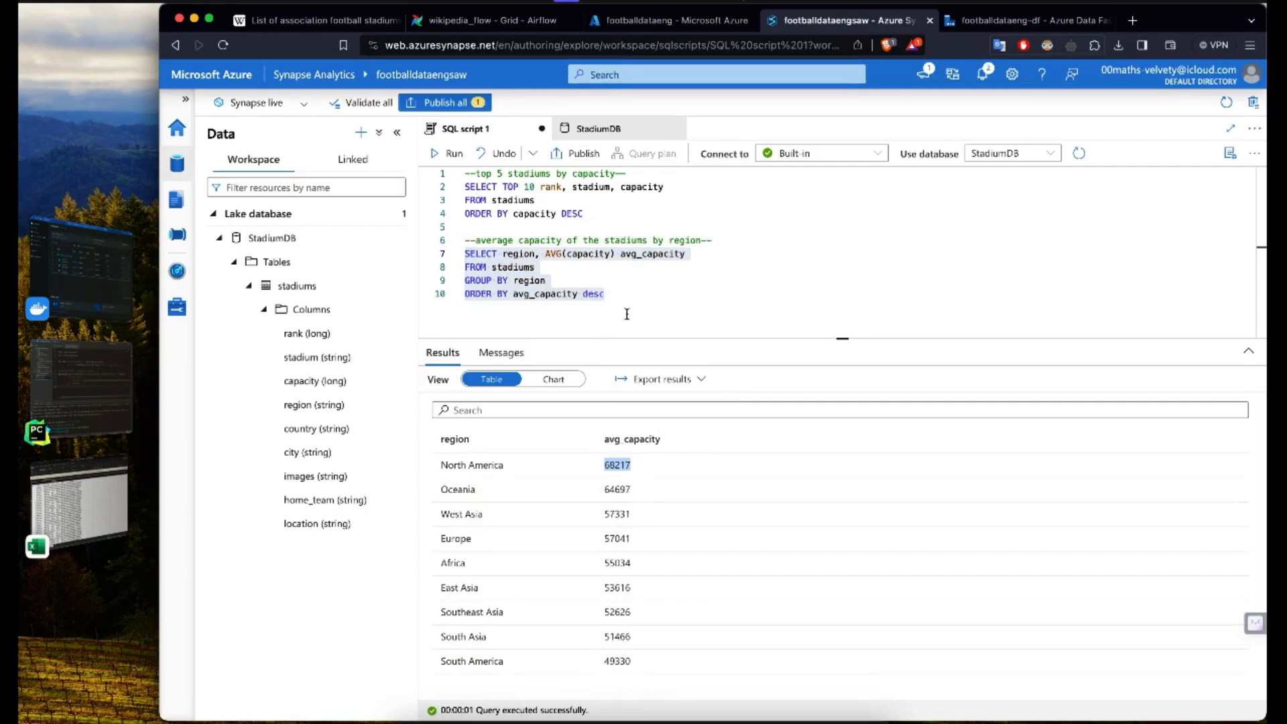
pyautogui.click(626, 314)
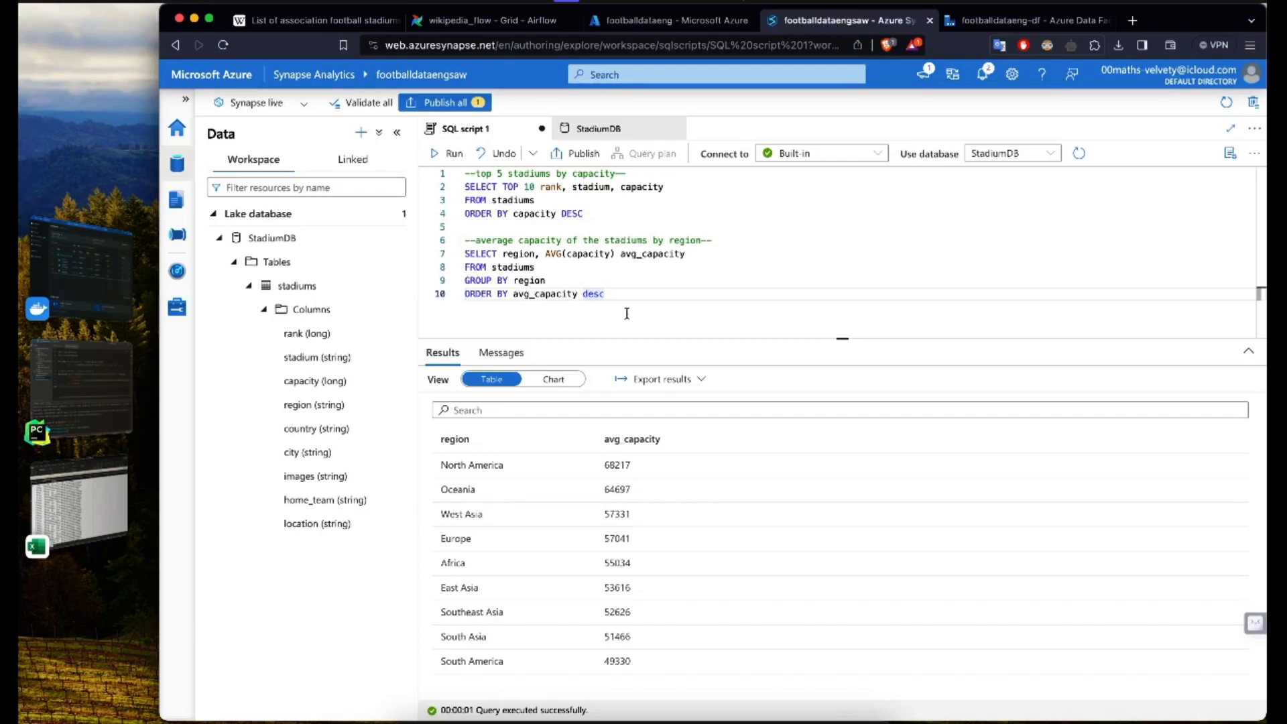
pyautogui.press('Return')
pyautogui.press('Return')
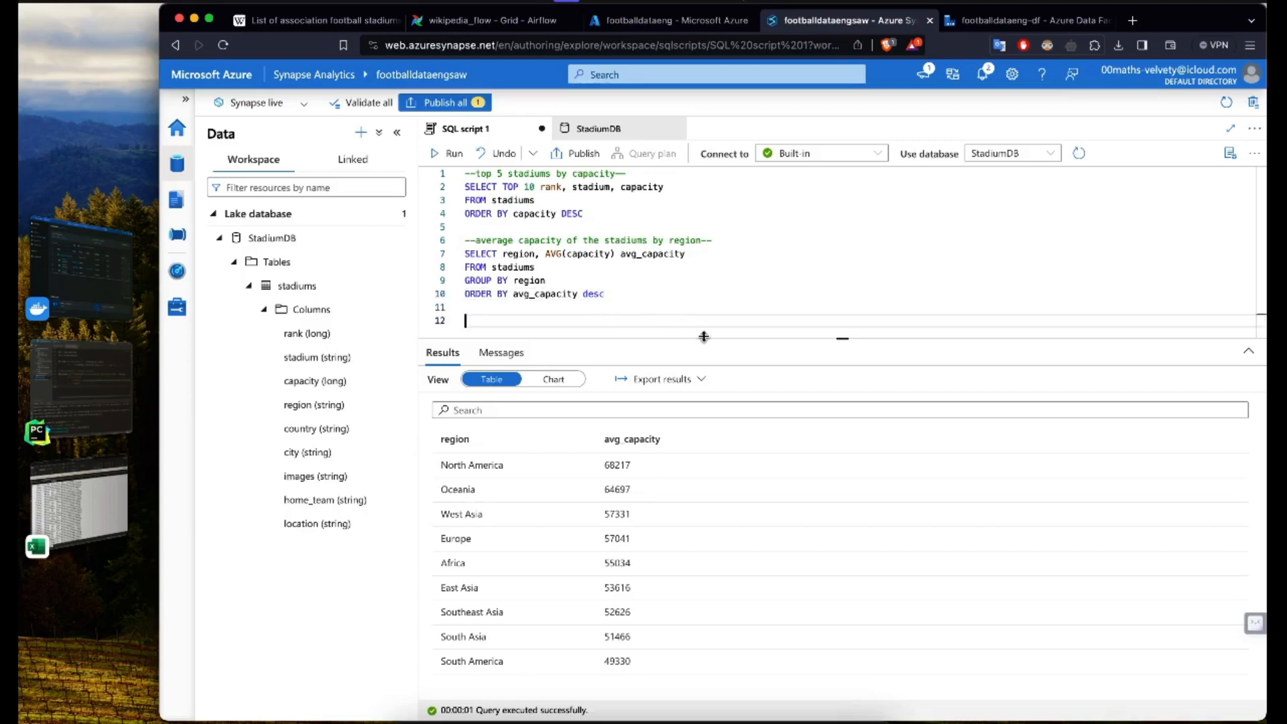
pyautogui.moveTo(703, 337); pyautogui.dragTo(701, 401)
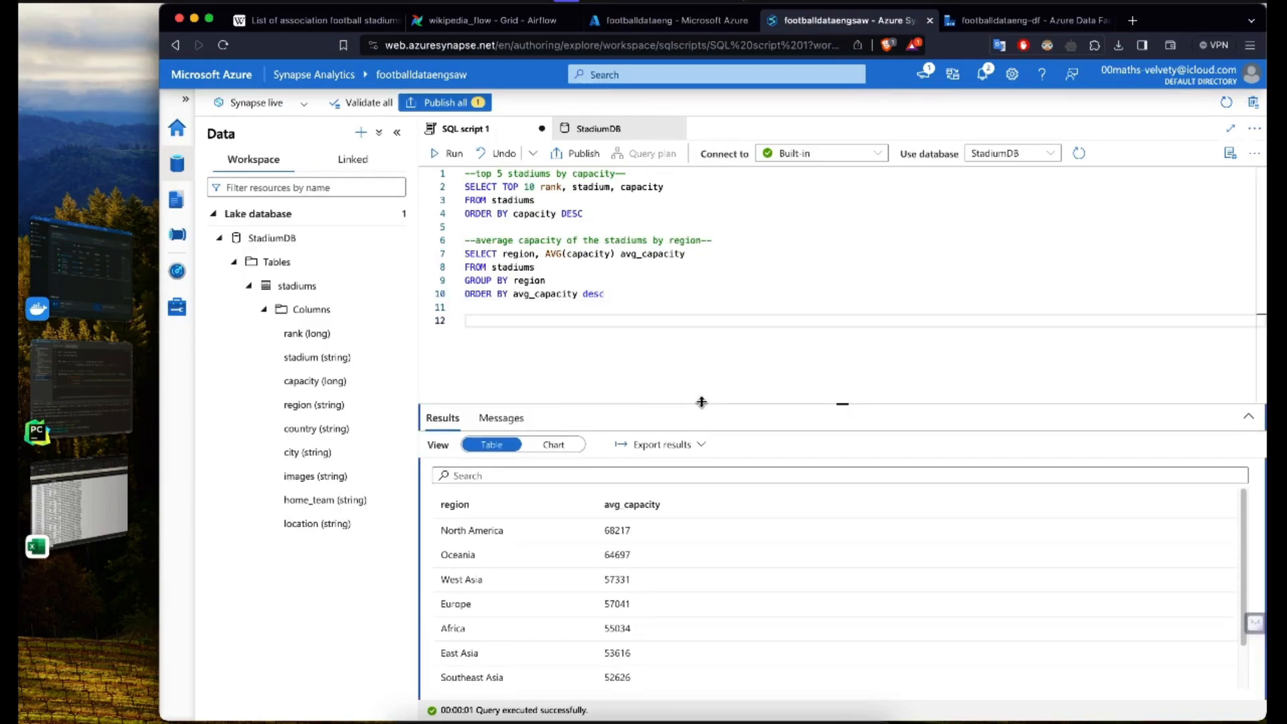
pyautogui.click(589, 385)
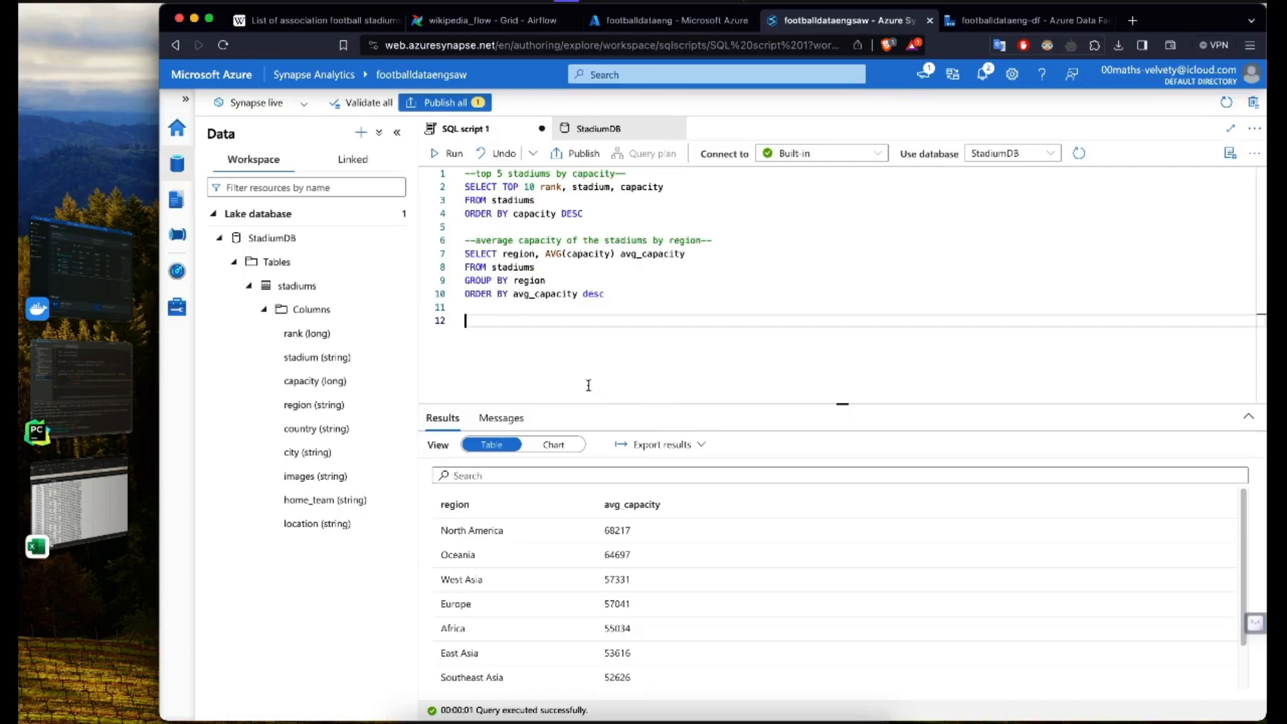
pyautogui.write('--count stadiums in each ')
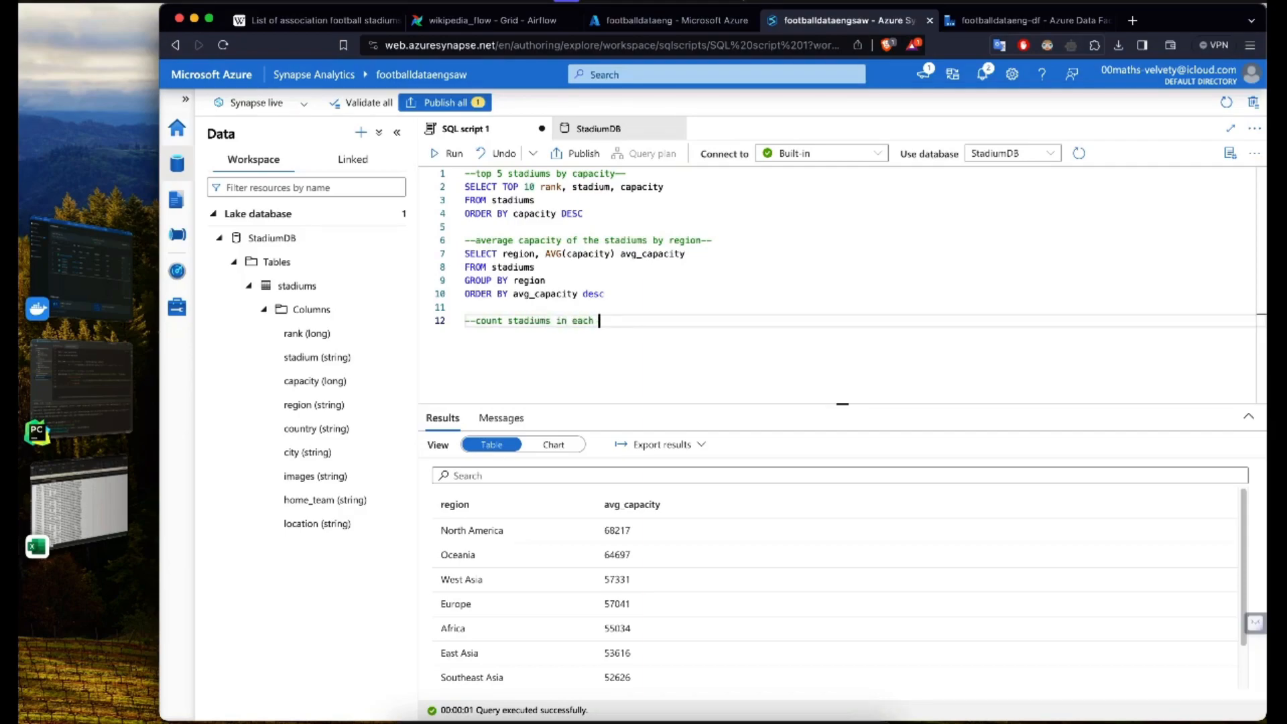
pyautogui.write('country --')
# Step: Reword the new comment to "--count the number of stadiums in each country --" and start a new line beneath it
pyautogui.press('Return')
pyautogui.press('Up')
pyautogui.hotkey('alt', 'Right')
pyautogui.hotkey('alt', 'Right')
pyautogui.write('the number of')
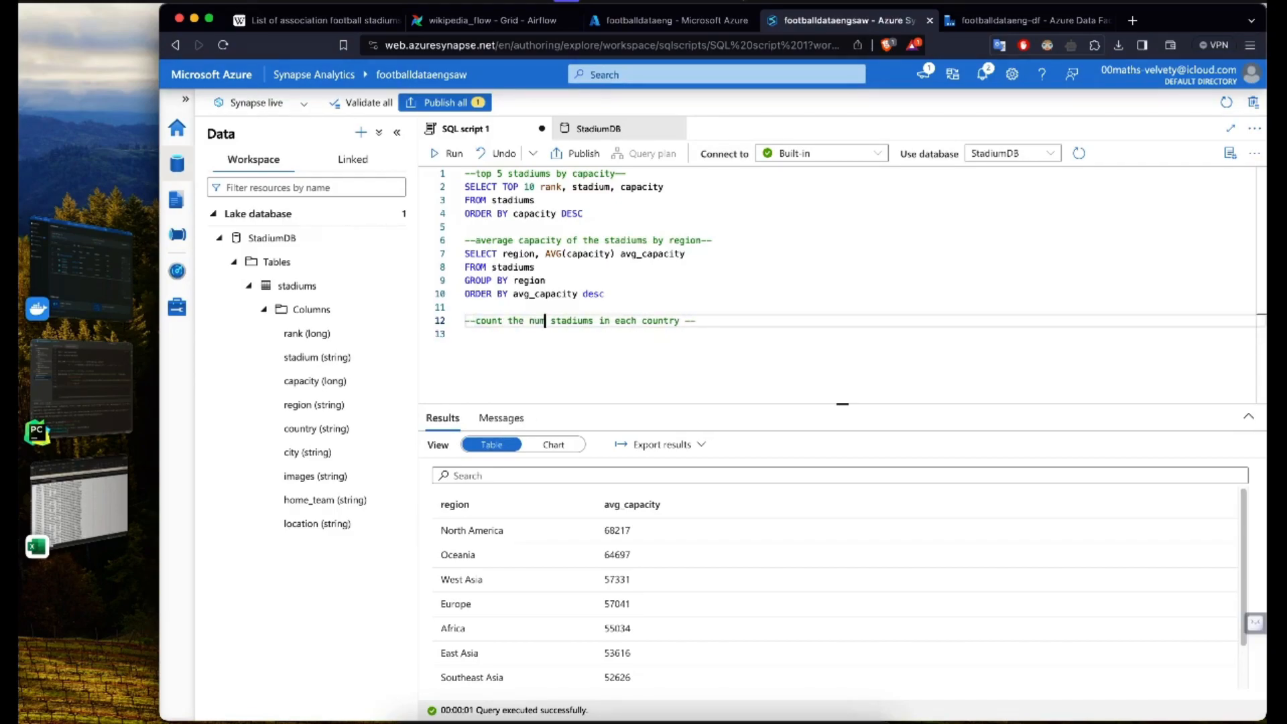
pyautogui.press('End')
pyautogui.press('Return')
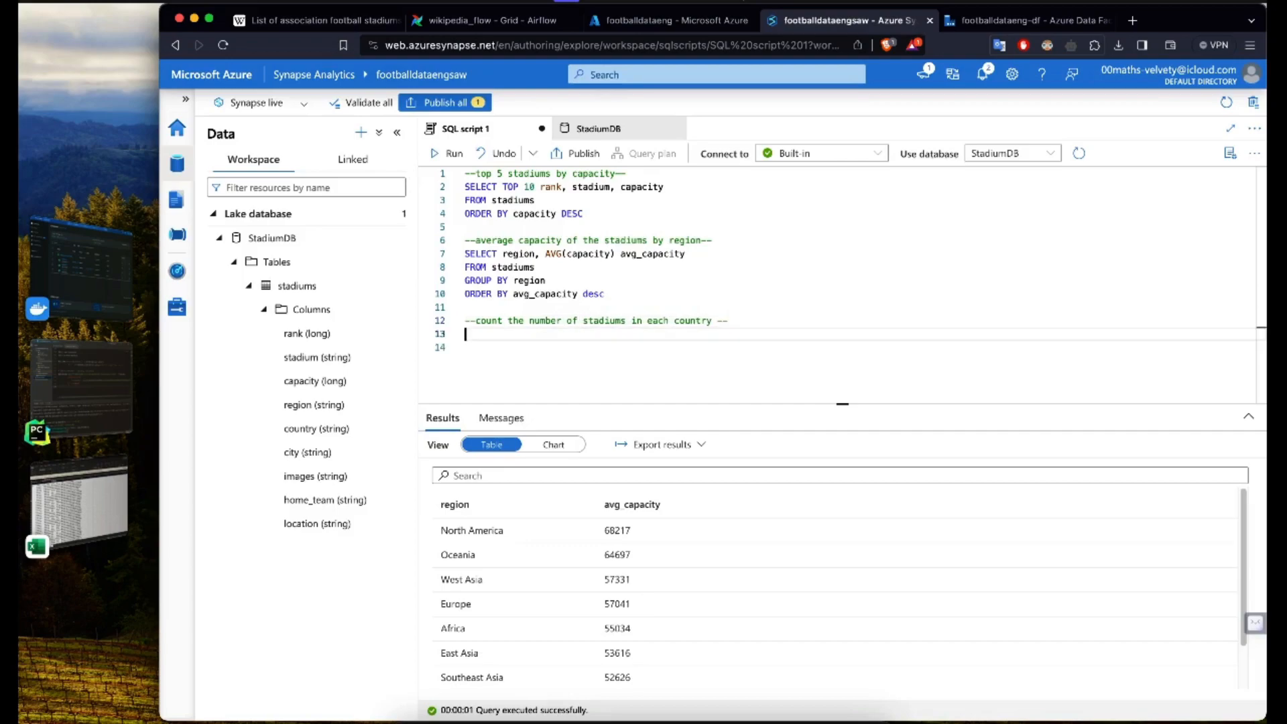
# Step: Write the clause SELECT country, count(country) stadium_count below the country count comment
pyautogui.write('SELECT country')
pyautogui.press('Escape')
pyautogui.write(', count(country),')
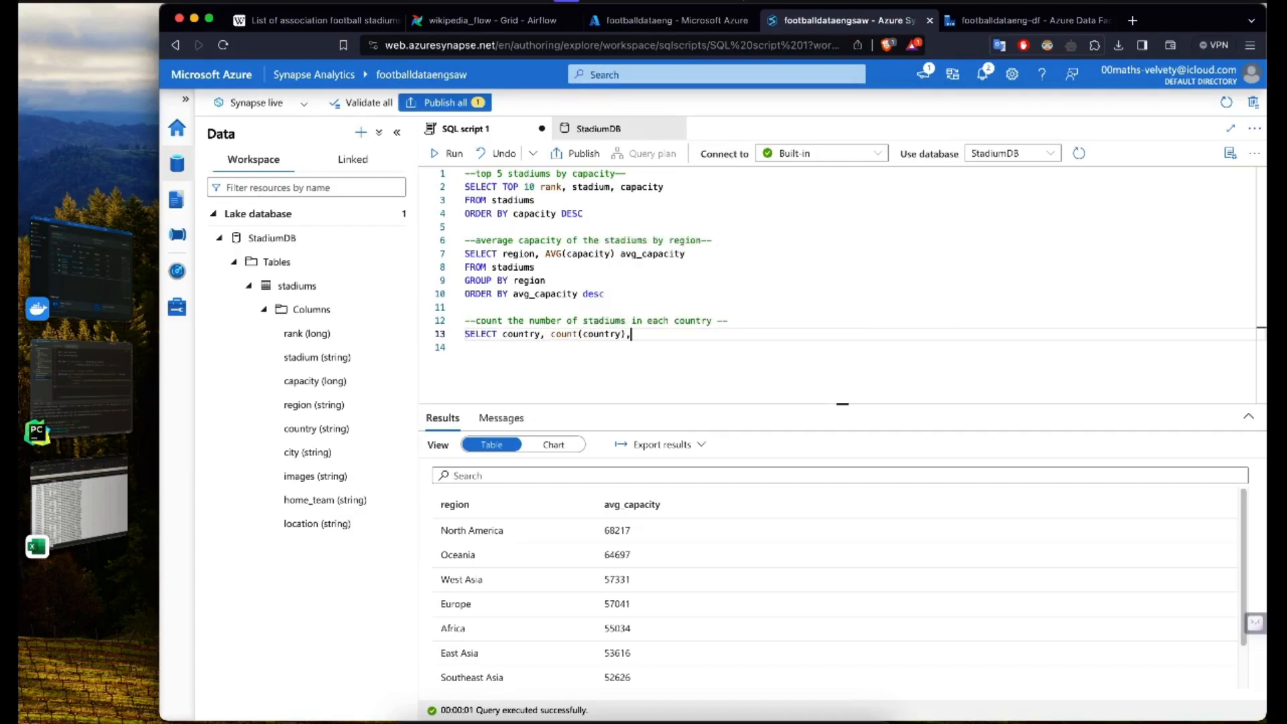
pyautogui.press('BackSpace')
pyautogui.write('stadiu_')
pyautogui.press('BackSpace')
pyautogui.write('m_count')
# Step: Add FROM stadiums and GROUP BY country to the country count query on separate lines
pyautogui.press('Return')
pyautogui.write('FROM sta')
pyautogui.press('Tab')
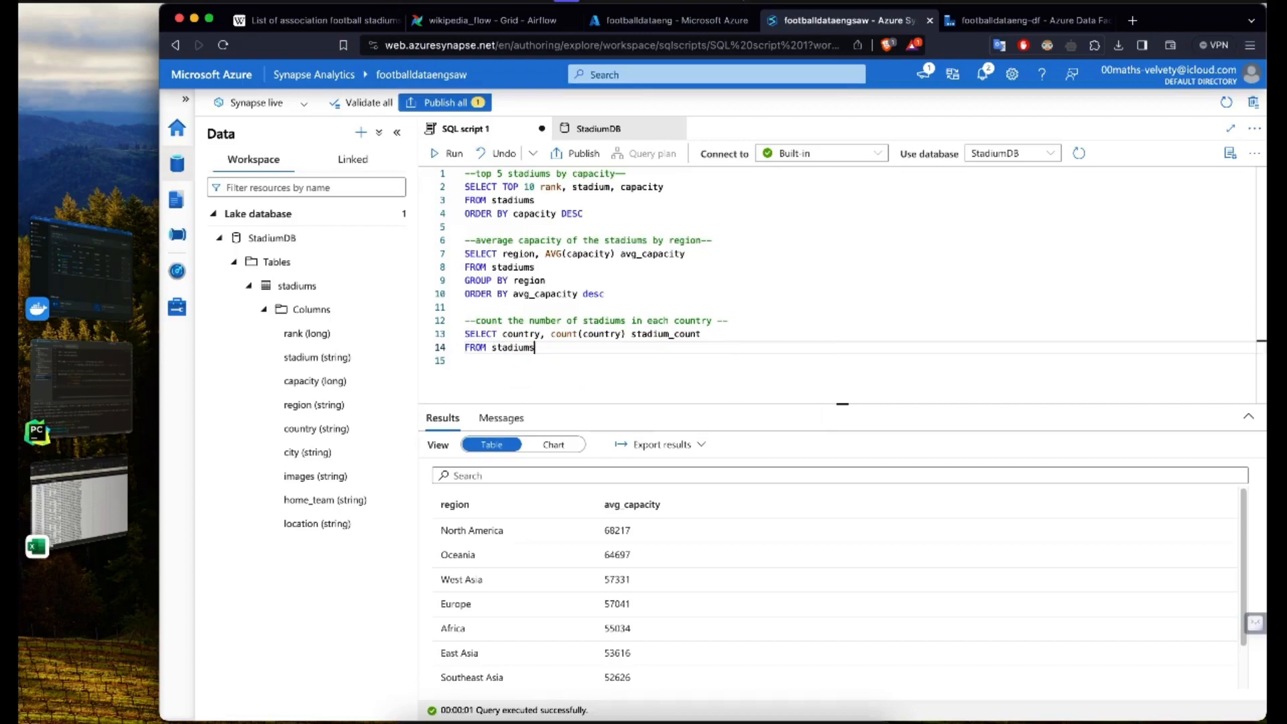
pyautogui.press('Return')
pyautogui.write('GROUP BY country')
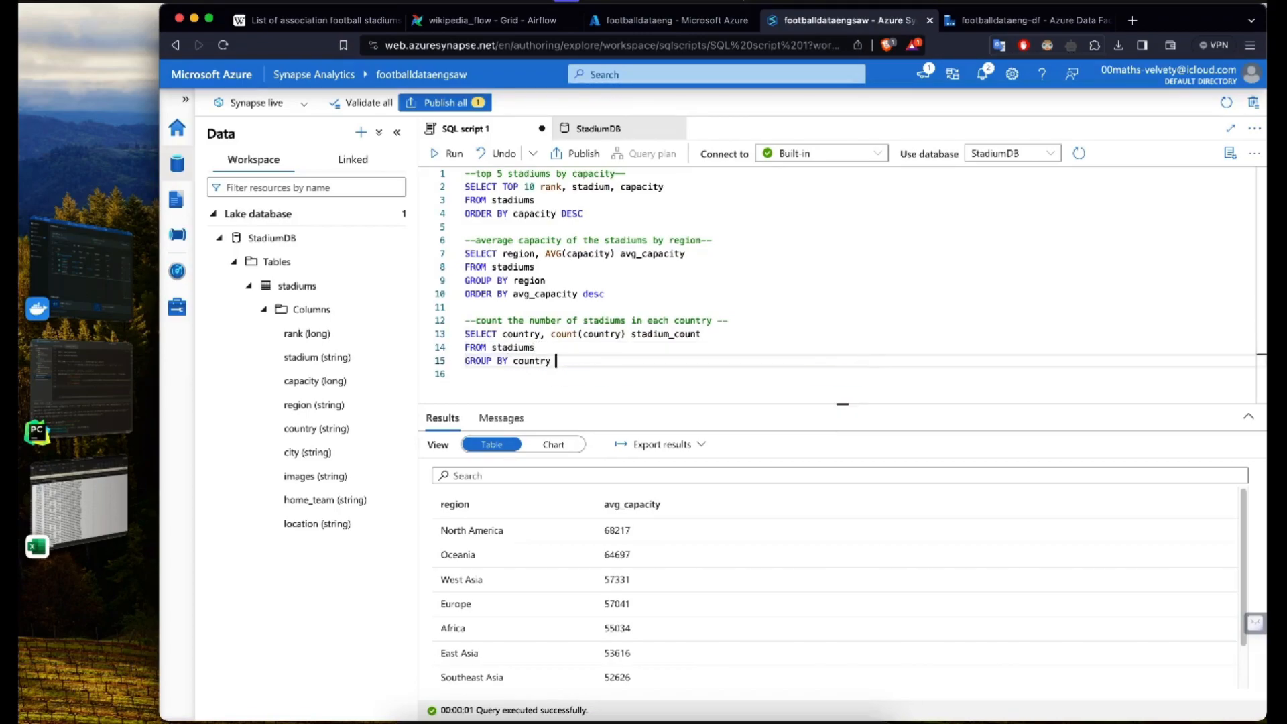
# Step: Sort the country count query by adding the line ORDER BY stadium_count
pyautogui.press('Return')
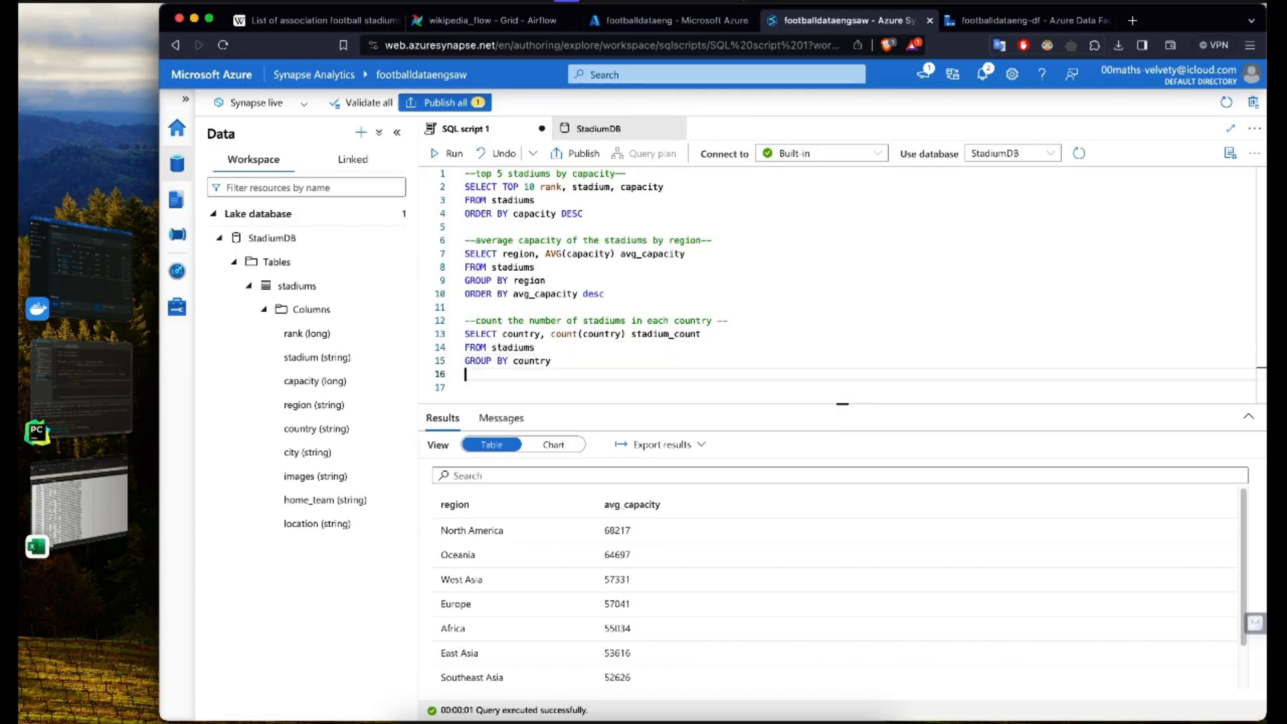
pyautogui.write('order by')
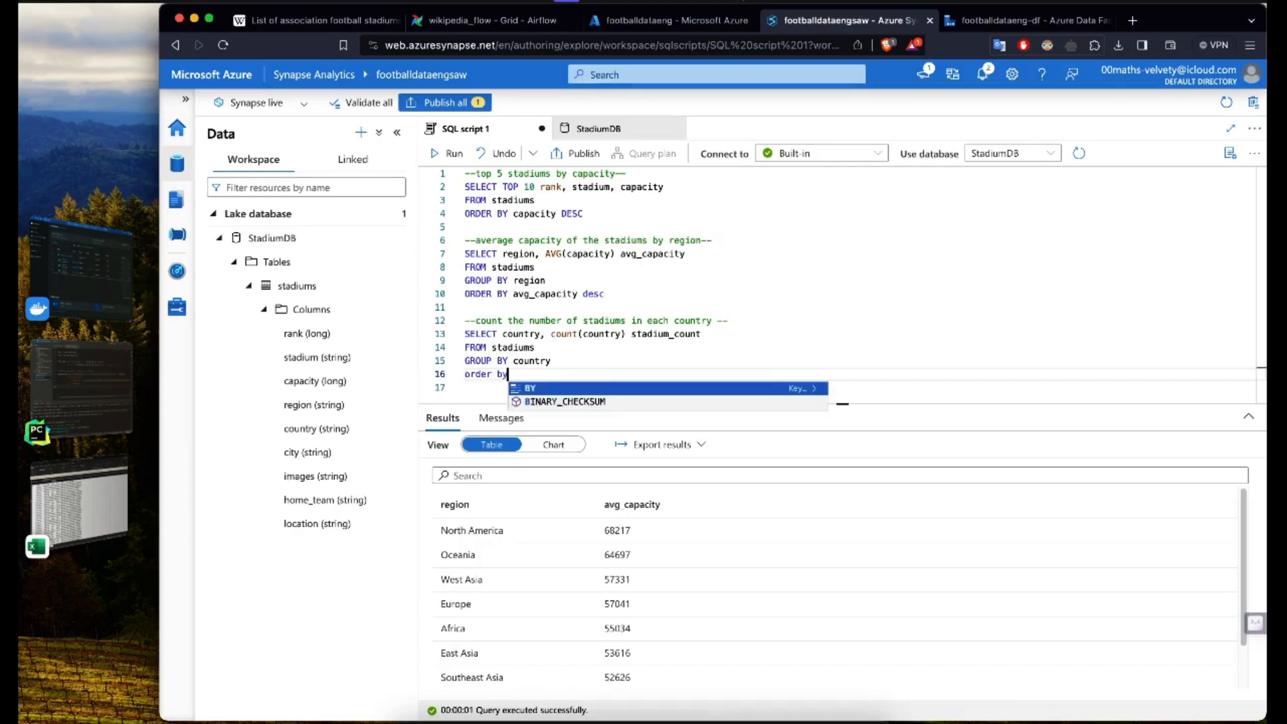
pyautogui.press('BackSpace')
pyautogui.press('BackSpace')
pyautogui.press('BackSpace')
pyautogui.press('BackSpace')
pyautogui.press('BackSpace')
pyautogui.write('ORDER B')
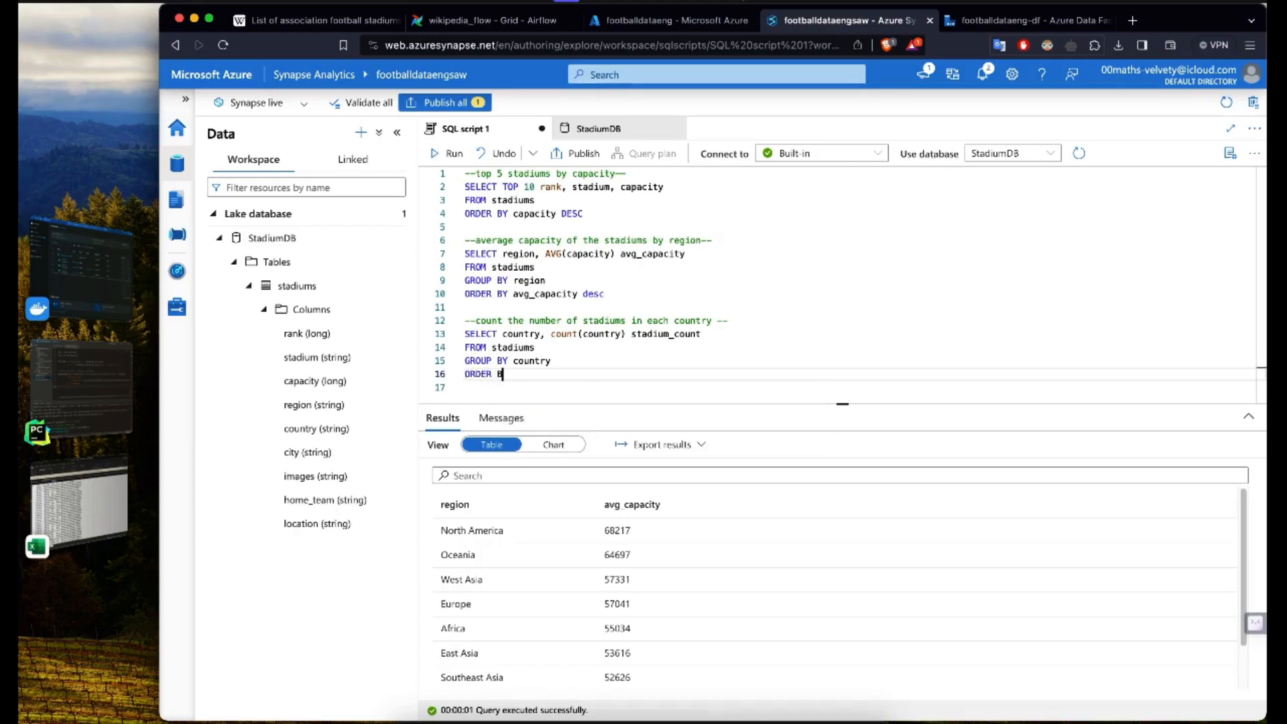
pyautogui.press('Return')
pyautogui.write('stad')
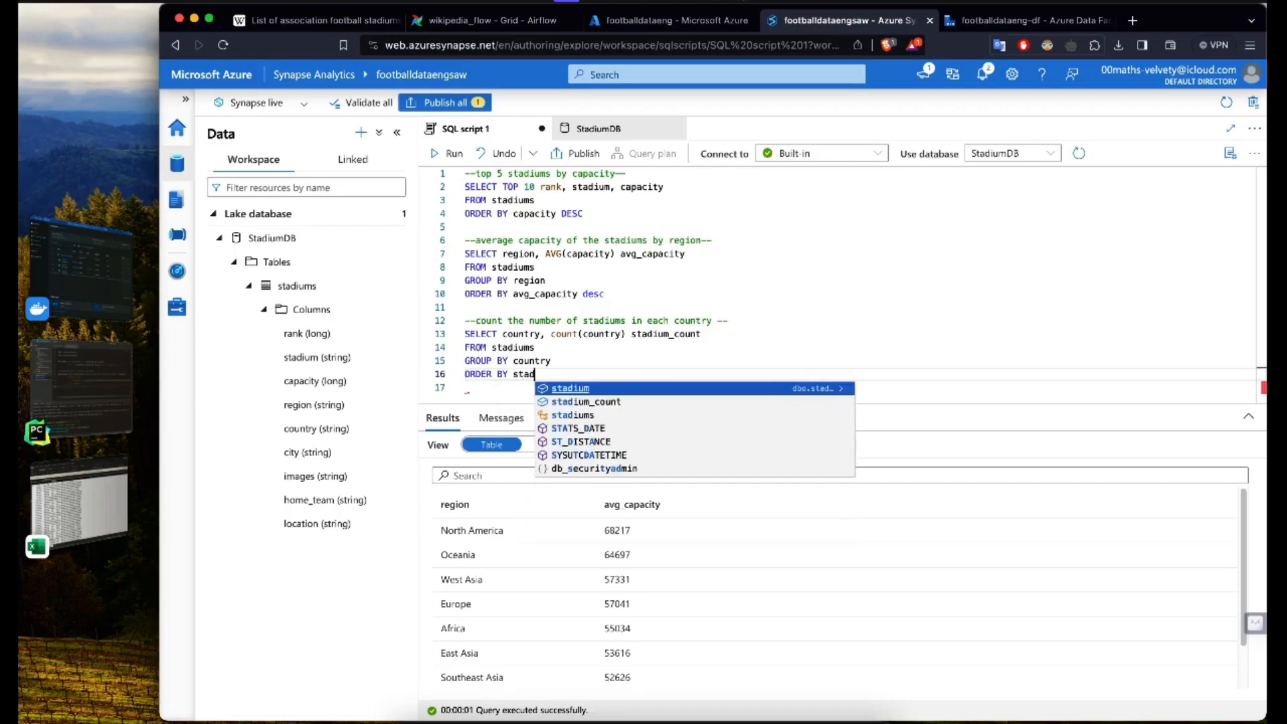
pyautogui.press('Escape')
pyautogui.write('ium_count')
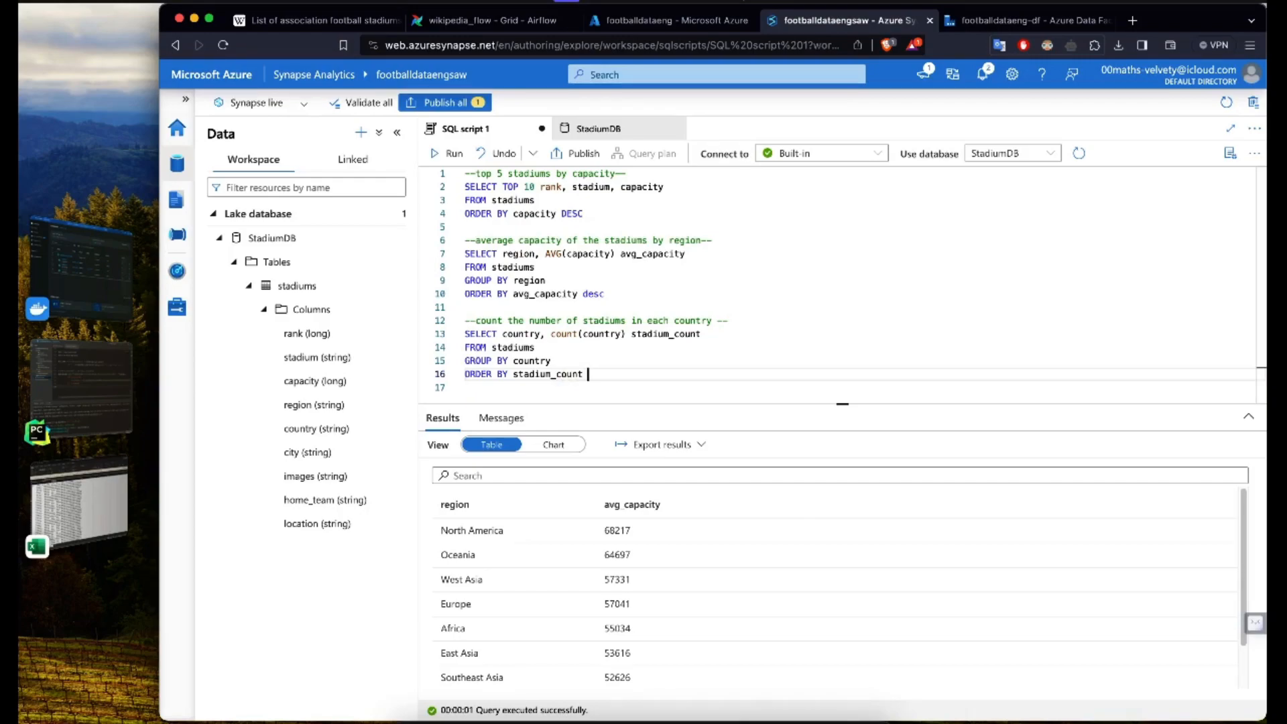
# Step: Run only the four lines of the country count query and look through its results
pyautogui.hotkey('shift', 'Up')
pyautogui.hotkey('shift', 'Up')
pyautogui.hotkey('shift', 'Up')
pyautogui.hotkey('shift', 'Home')
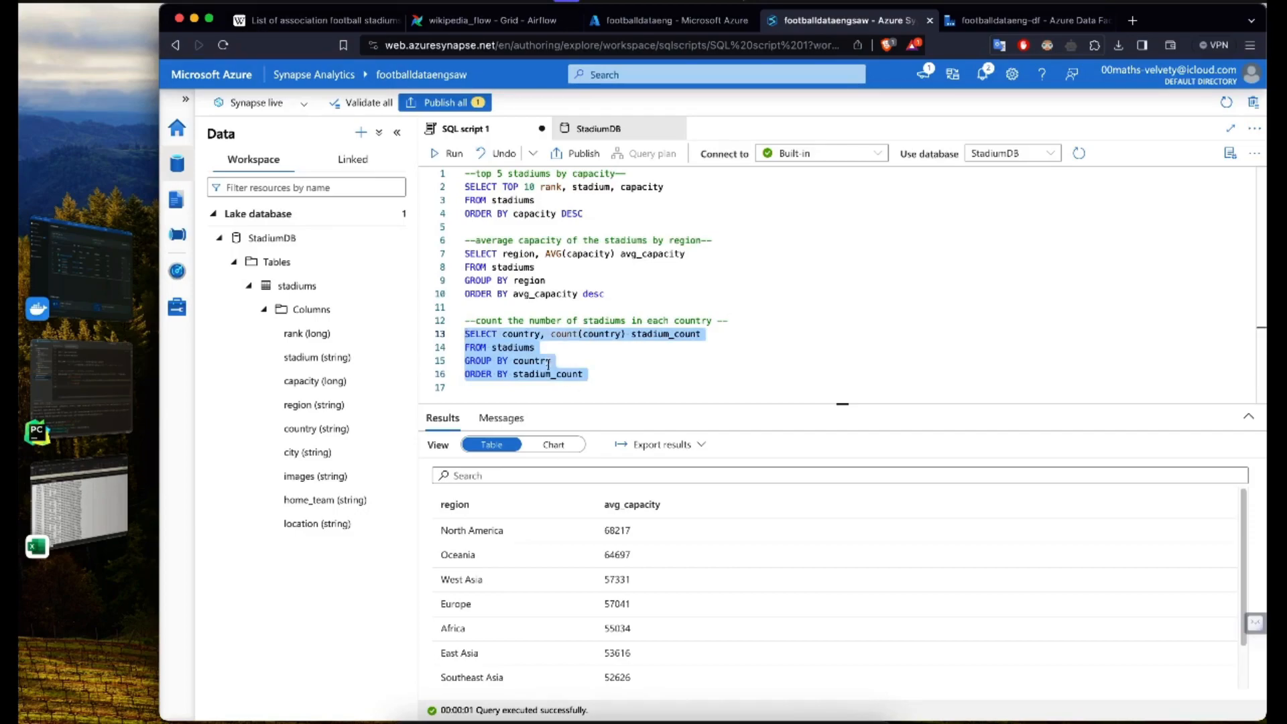
pyautogui.click(446, 153)
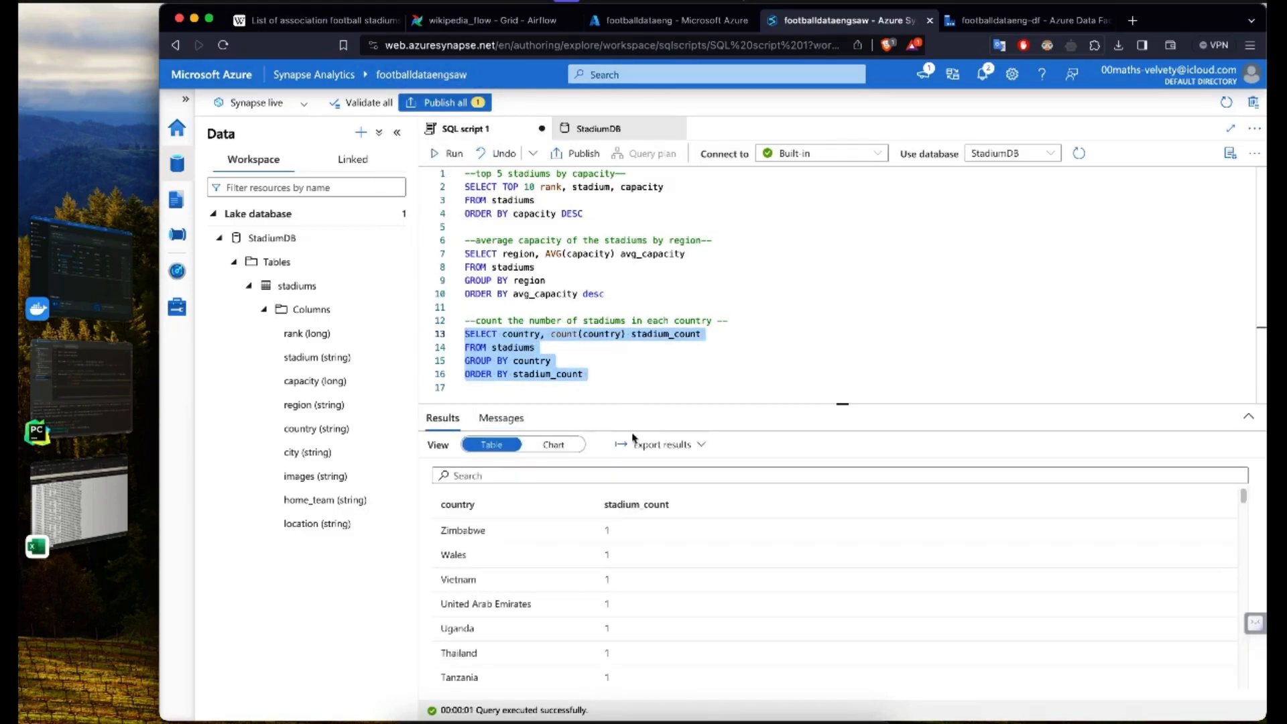
pyautogui.scroll(-15, 634, 540)
pyautogui.scroll(-3, 633, 544)
# Step: Make the stadium_count sort descending with desc, rerun only the country count query and check its first result row
pyautogui.click(590, 374)
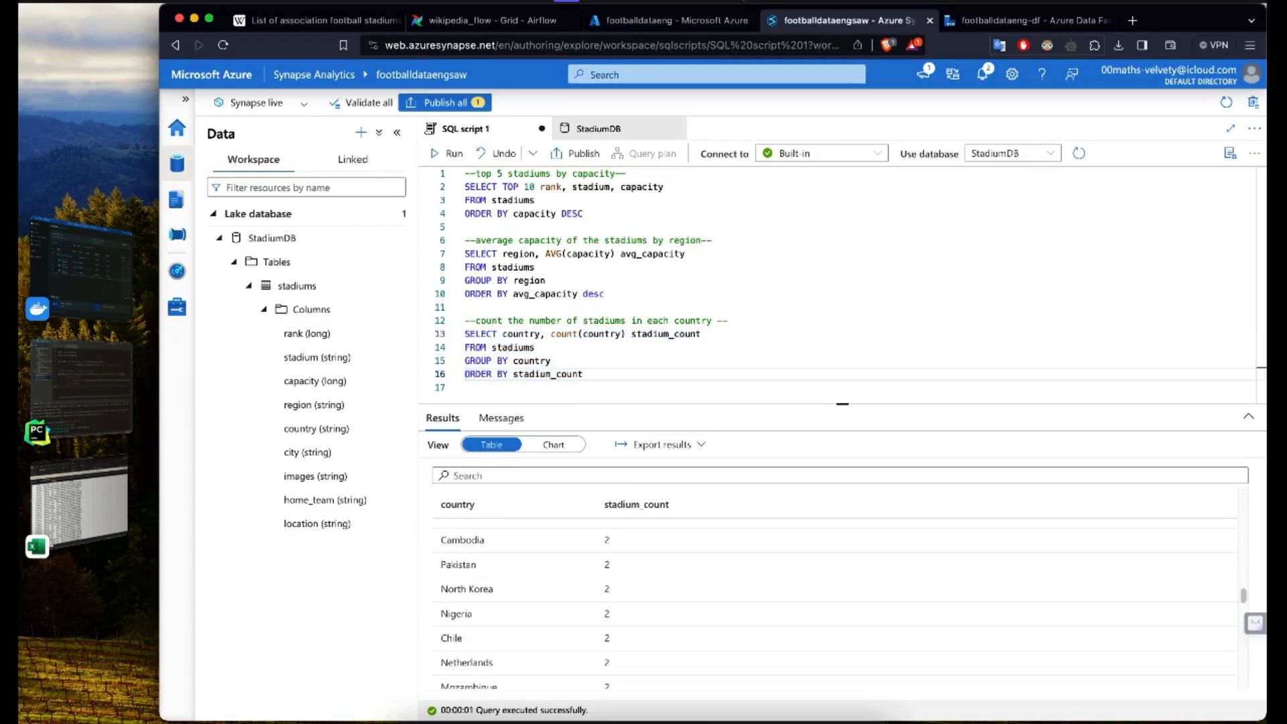
pyautogui.write('desc')
pyautogui.hotkey('shift', 'Up')
pyautogui.hotkey('shift', 'Up')
pyautogui.hotkey('shift', 'Up')
pyautogui.press('shift+super+Left')
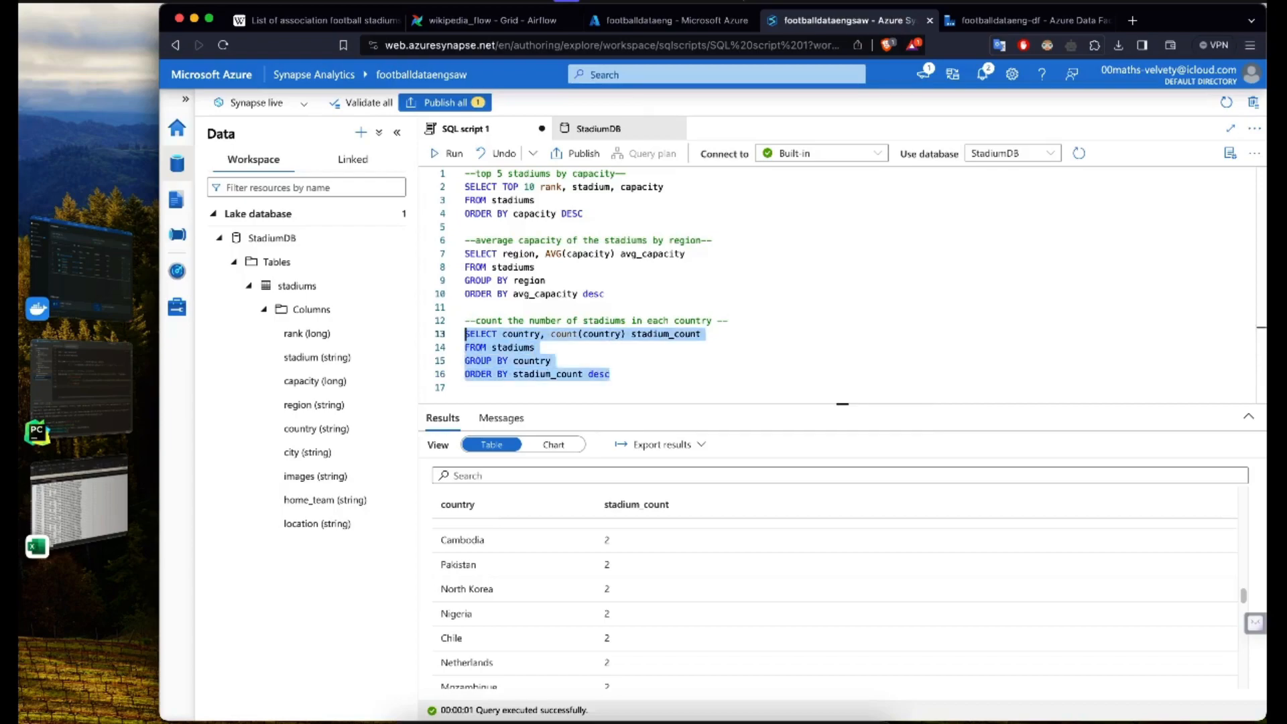
pyautogui.click(447, 157)
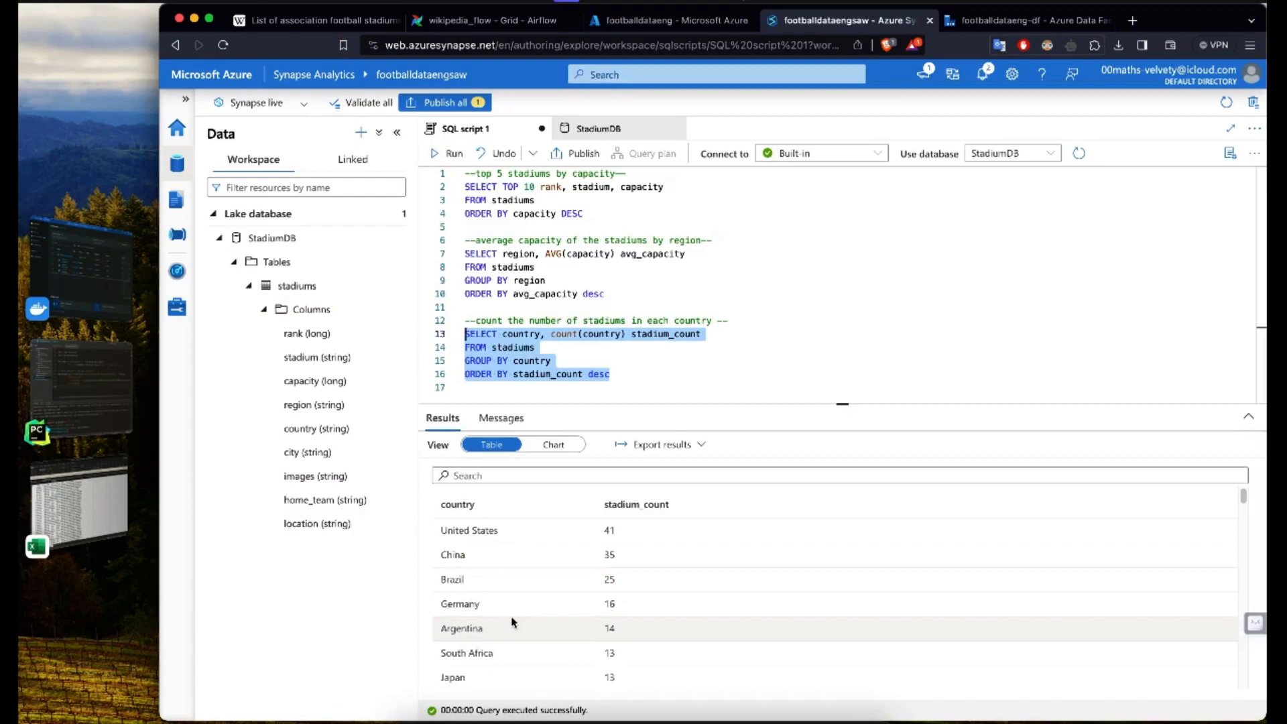
pyautogui.moveTo(438, 531); pyautogui.dragTo(630, 546)
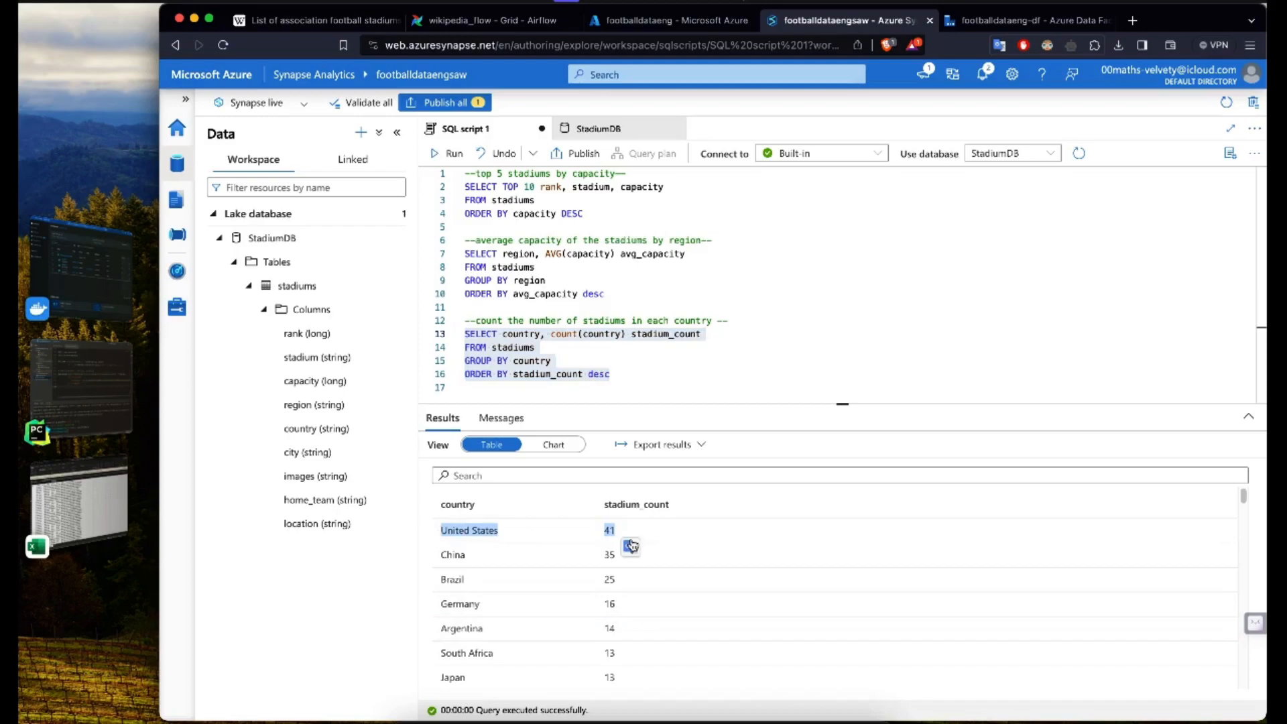
# Step: Change the country count query's sorting to ORDER BY stadium_count DESC, country ASC
pyautogui.doubleClick(600, 374)
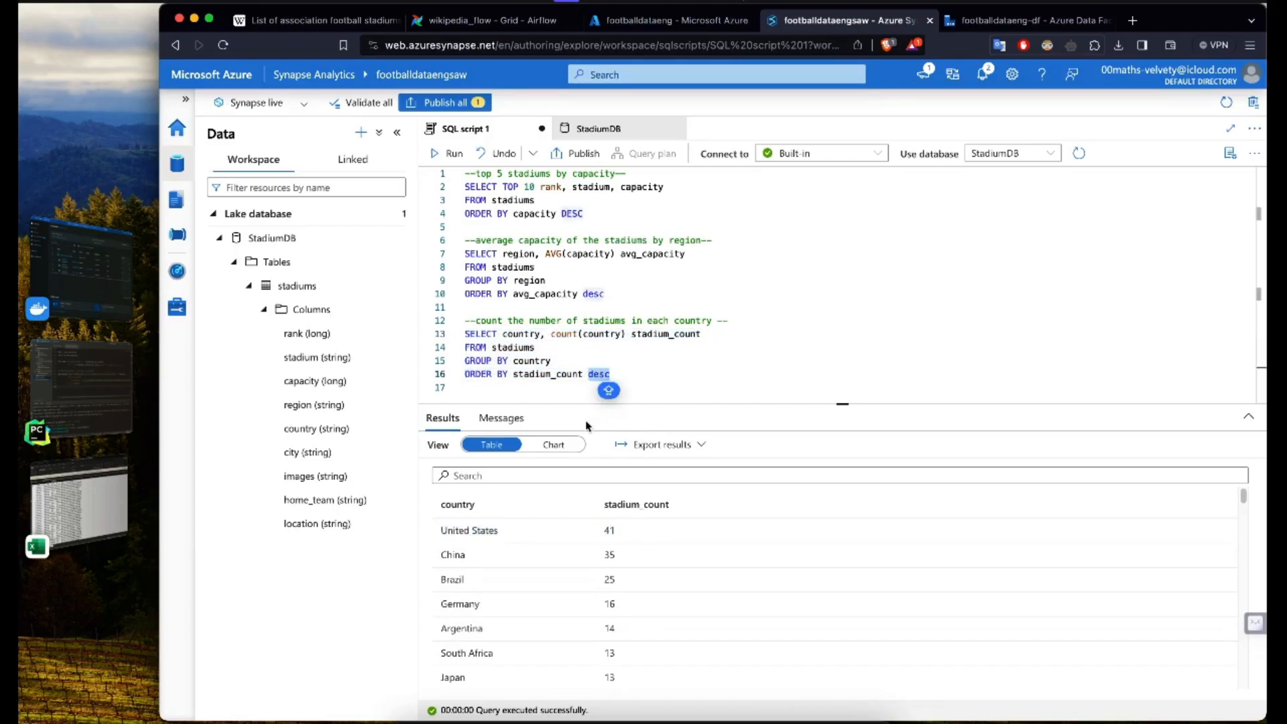
pyautogui.write('DESC,')
pyautogui.scroll(-5, 549, 586)
pyautogui.scroll(1, 551, 590)
pyautogui.scroll(-2, 551, 589)
pyautogui.scroll(2, 551, 590)
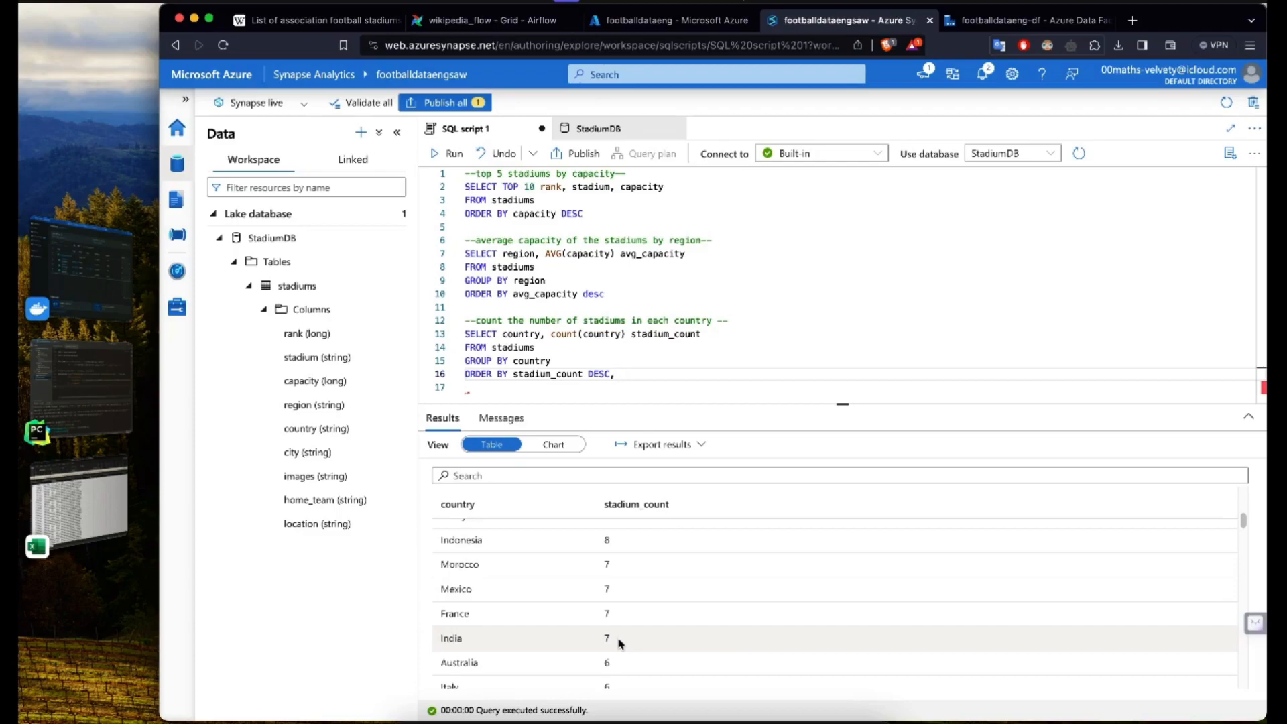
pyautogui.write('cour')
pyautogui.write('ntry ASC')
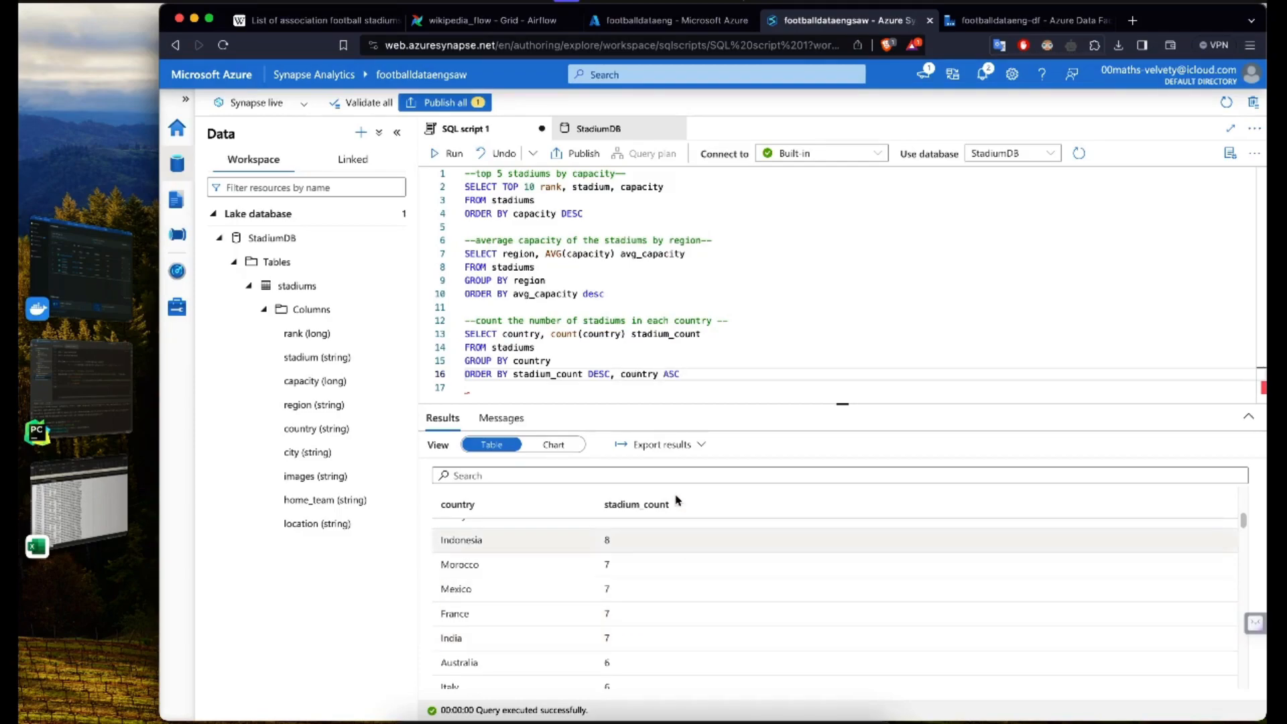
# Step: Run only the country count query and check the order of the countries that share the same stadium count
pyautogui.click(699, 389)
pyautogui.moveTo(497, 345); pyautogui.dragTo(447, 333)
pyautogui.click(444, 152)
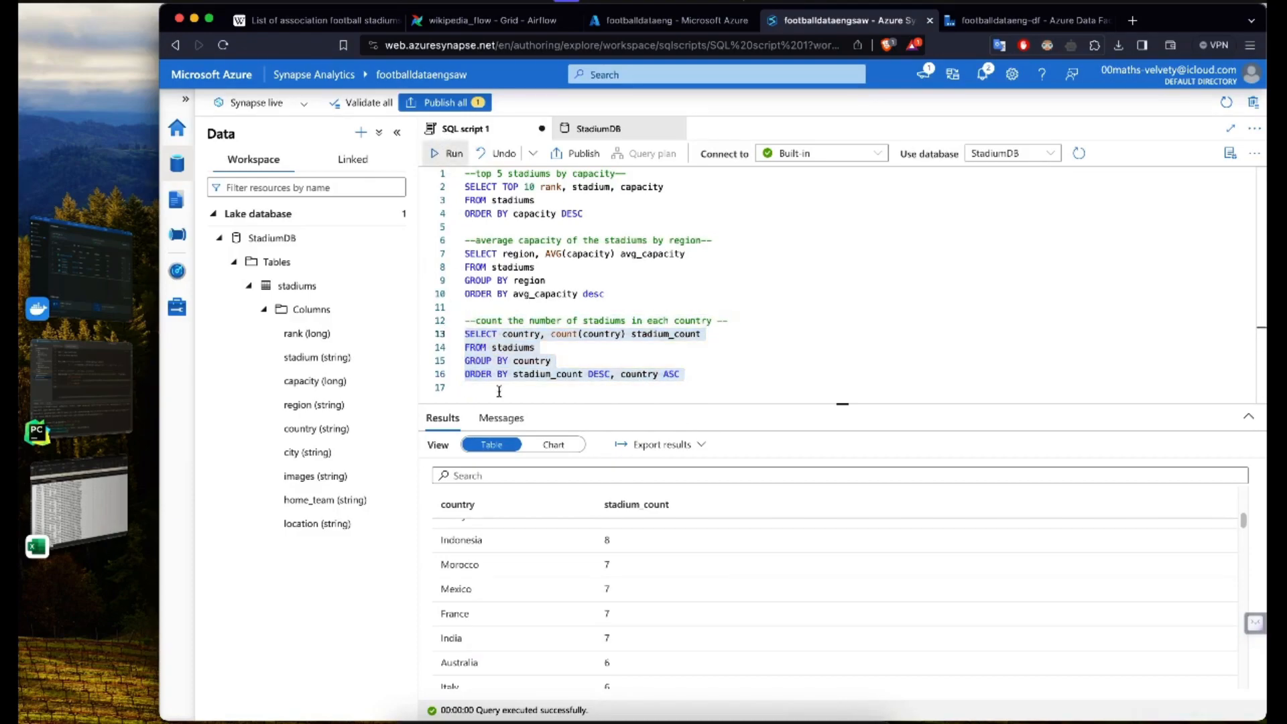
pyautogui.scroll(-5, 501, 630)
pyautogui.moveTo(441, 582); pyautogui.dragTo(463, 595)
pyautogui.click(458, 601)
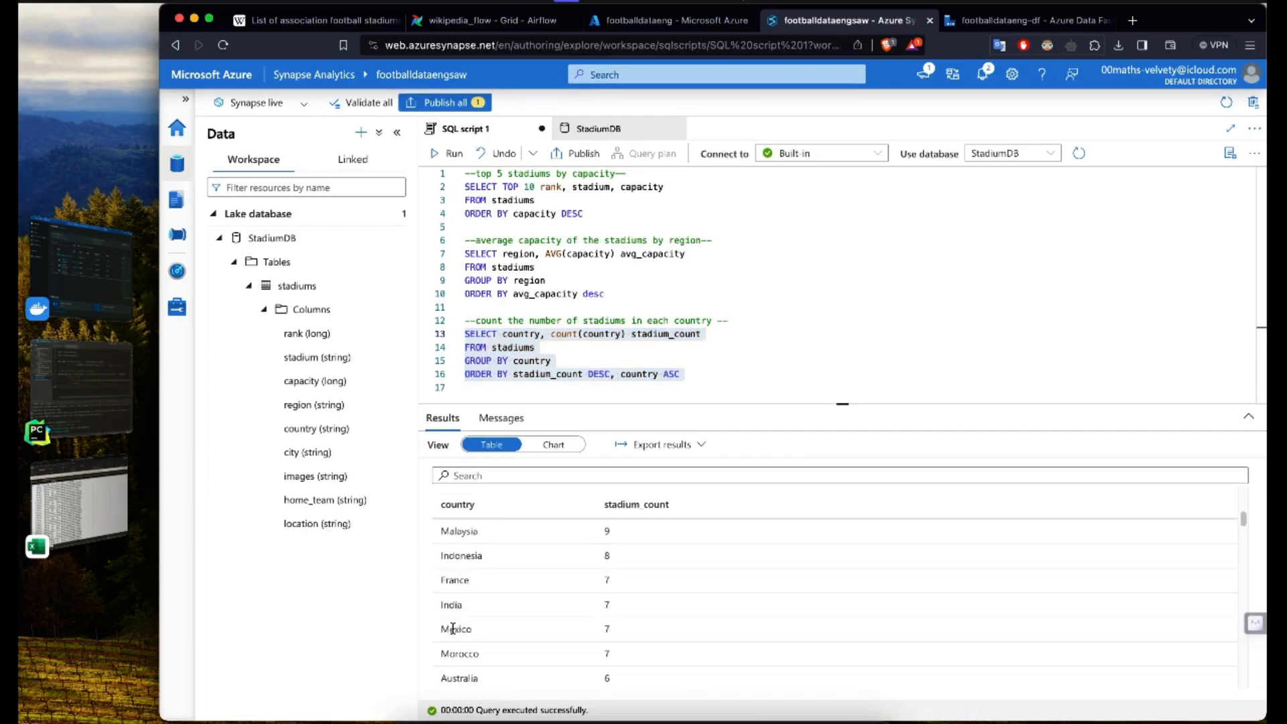
pyautogui.moveTo(479, 654); pyautogui.dragTo(430, 583)
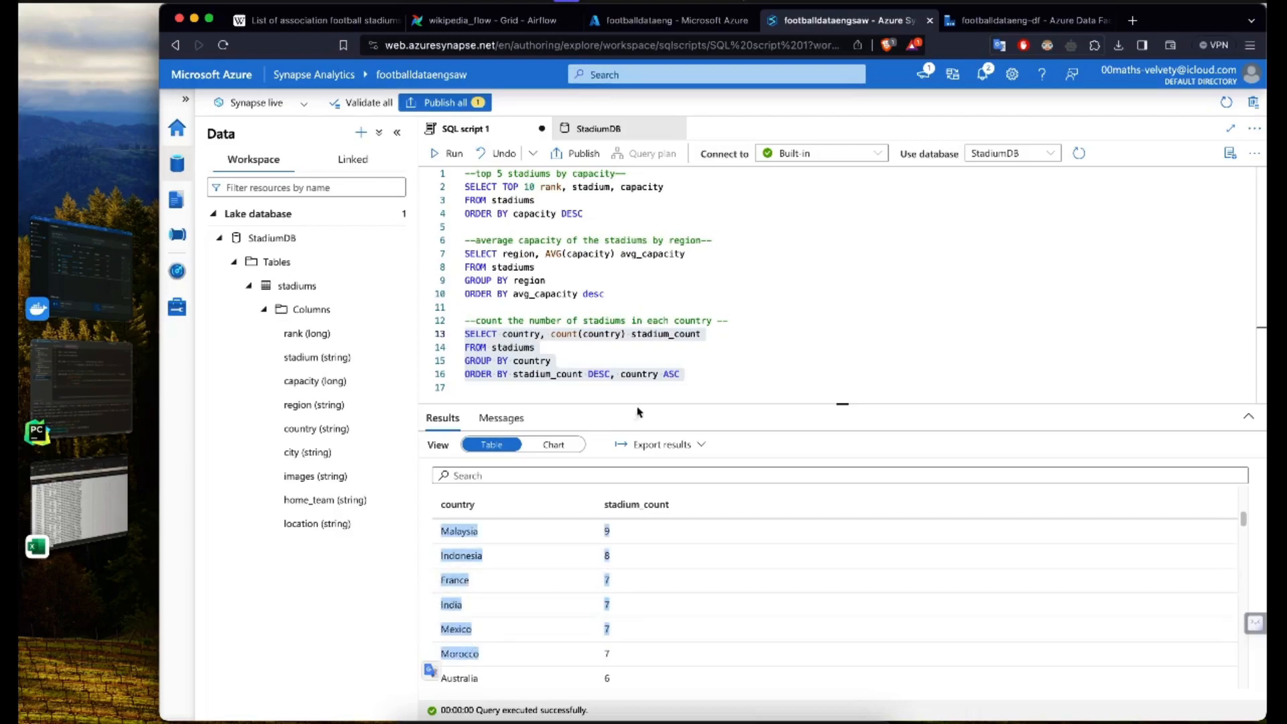
# Step: Add the comment "--stadium ranking with reach region" below the country count query, after a blank line
pyautogui.click(688, 383)
pyautogui.press('Return')
pyautogui.press('Return')
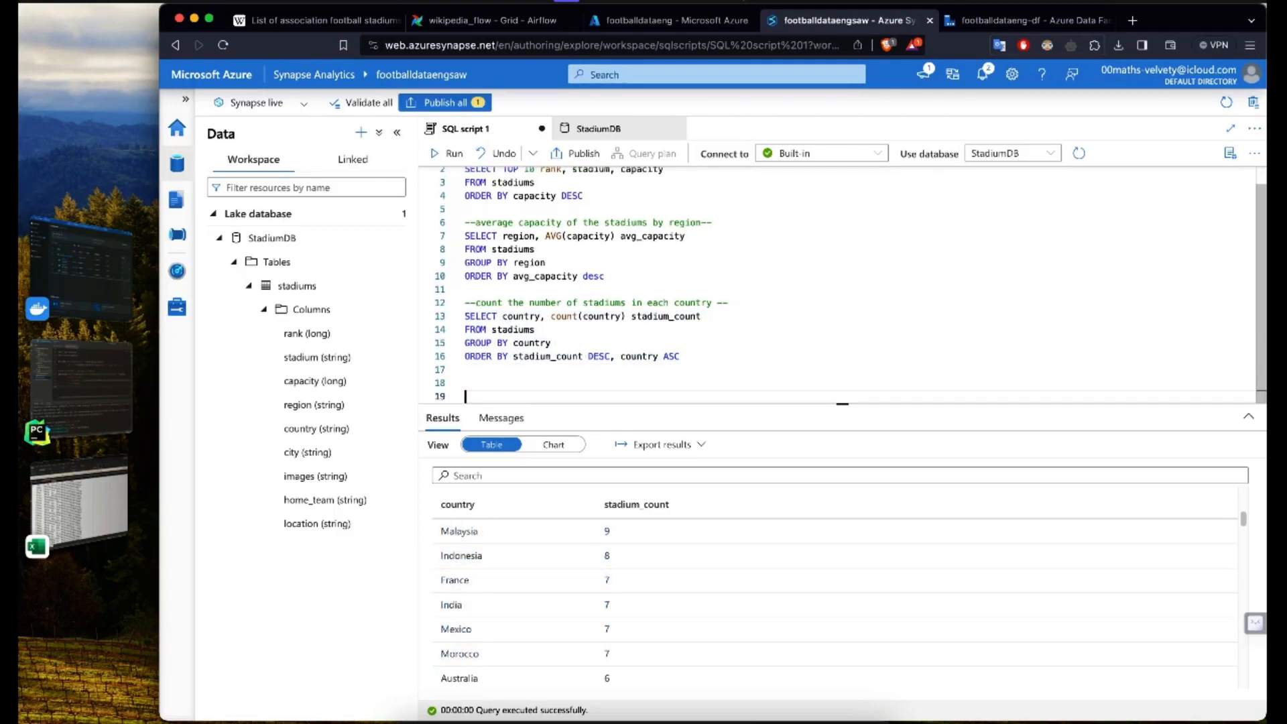
pyautogui.press('BackSpace')
pyautogui.press('Return')
pyautogui.press('Up')
pyautogui.write('--')
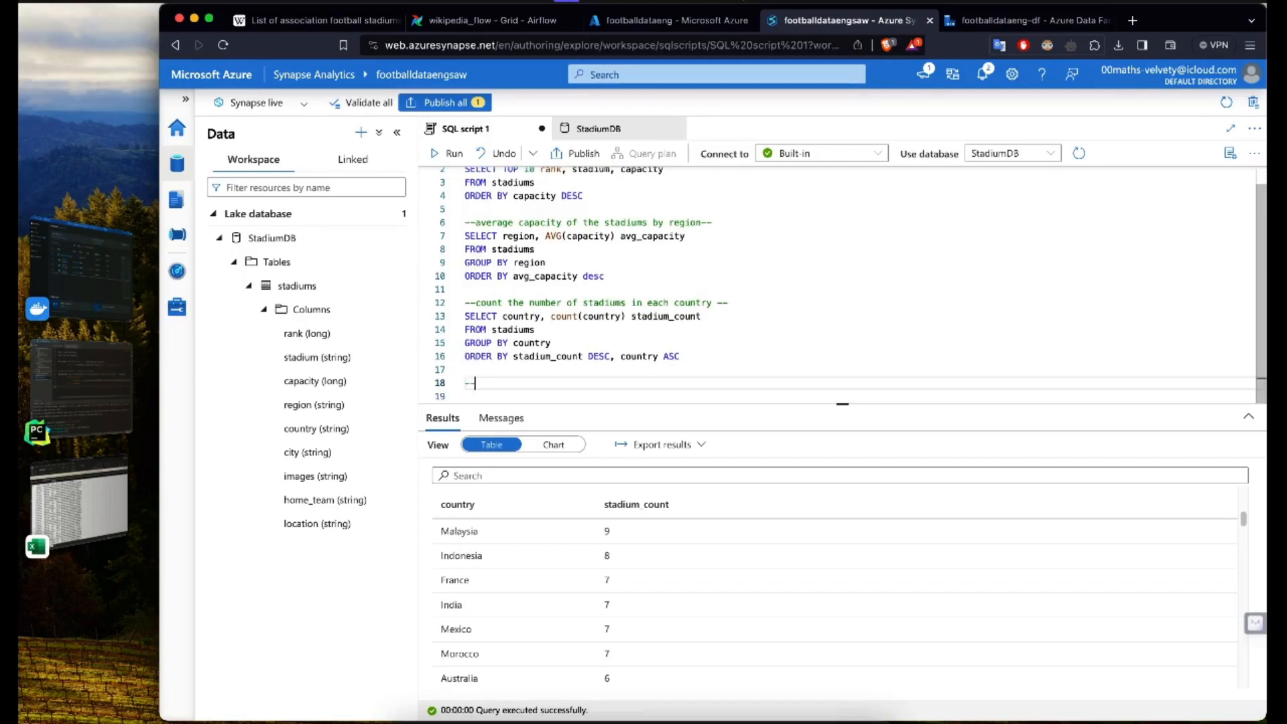
pyautogui.write('stadium ranking with reach region')
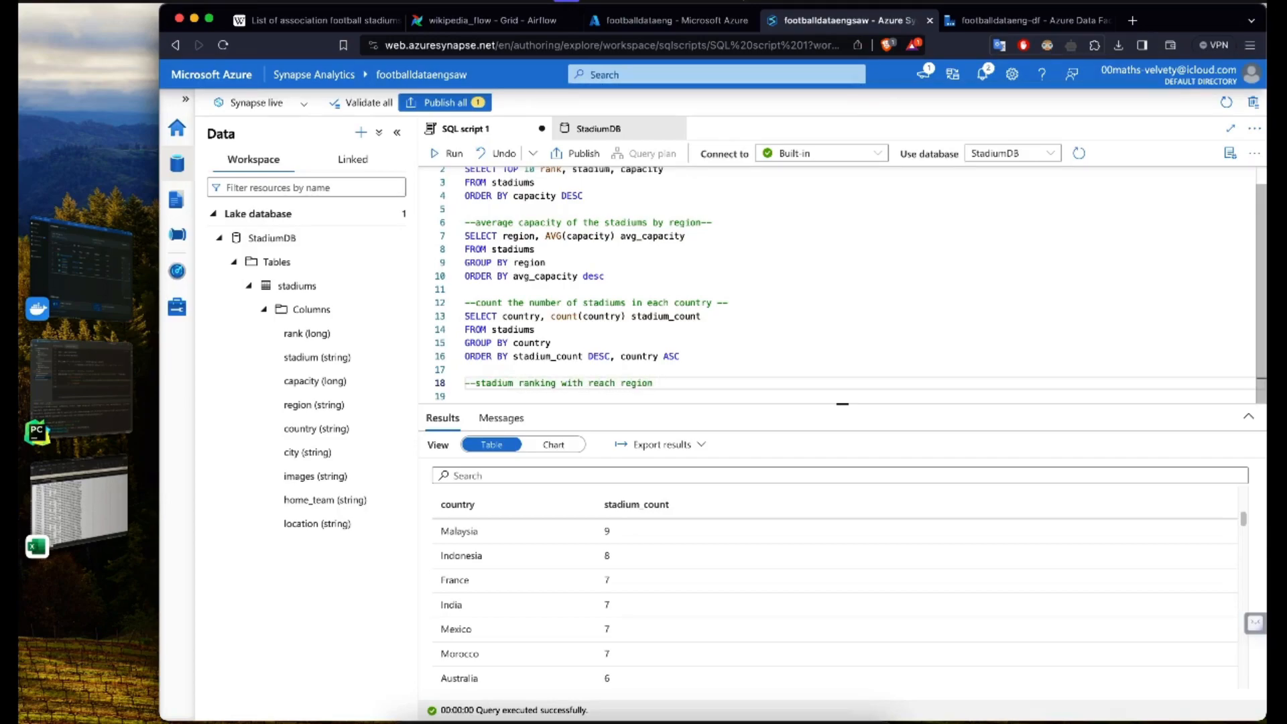
# Step: Enlarge the query editor area and begin a SELECT statement on a new line under the stadium ranking comment
pyautogui.press('Return')
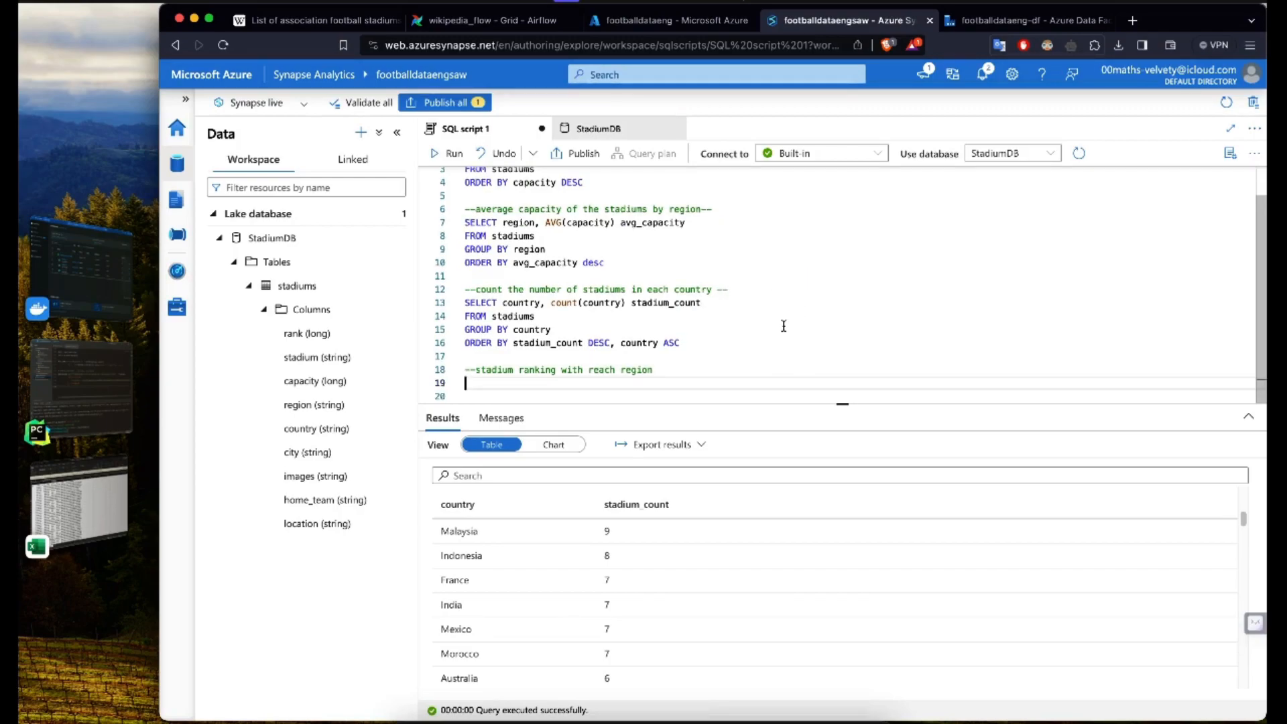
pyautogui.moveTo(813, 405); pyautogui.dragTo(813, 469)
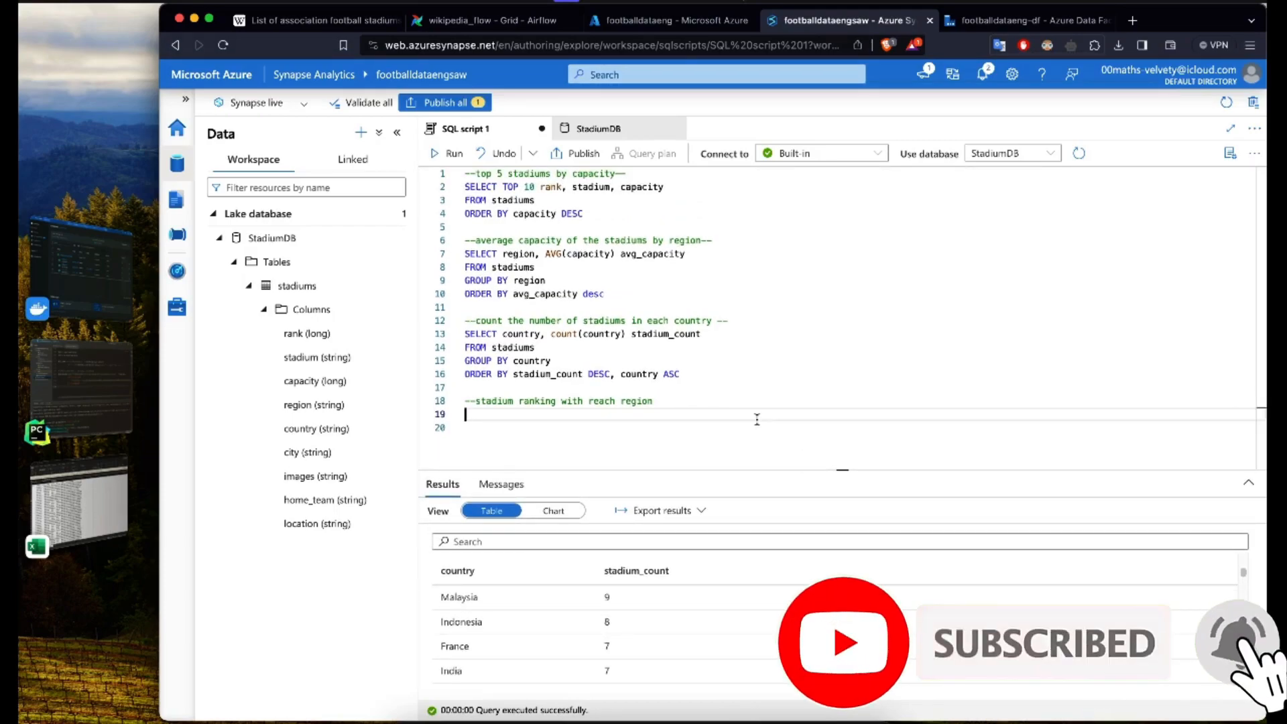
pyautogui.write('SELECT')
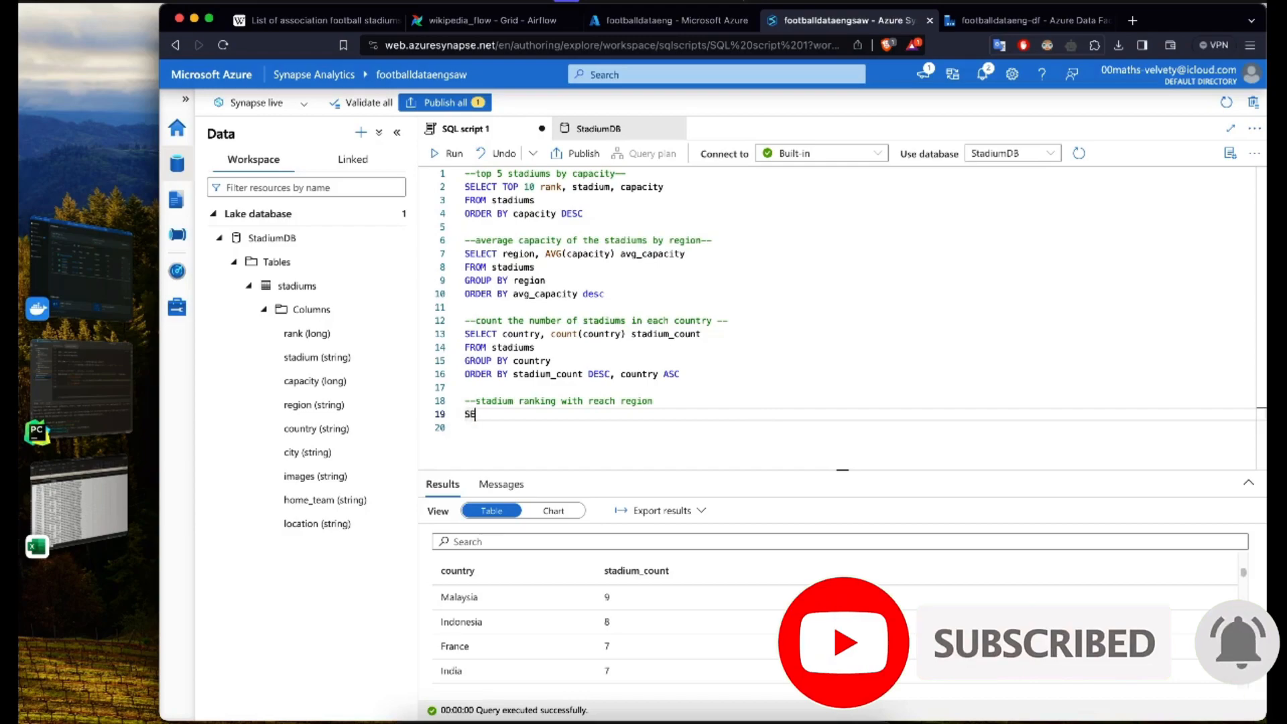
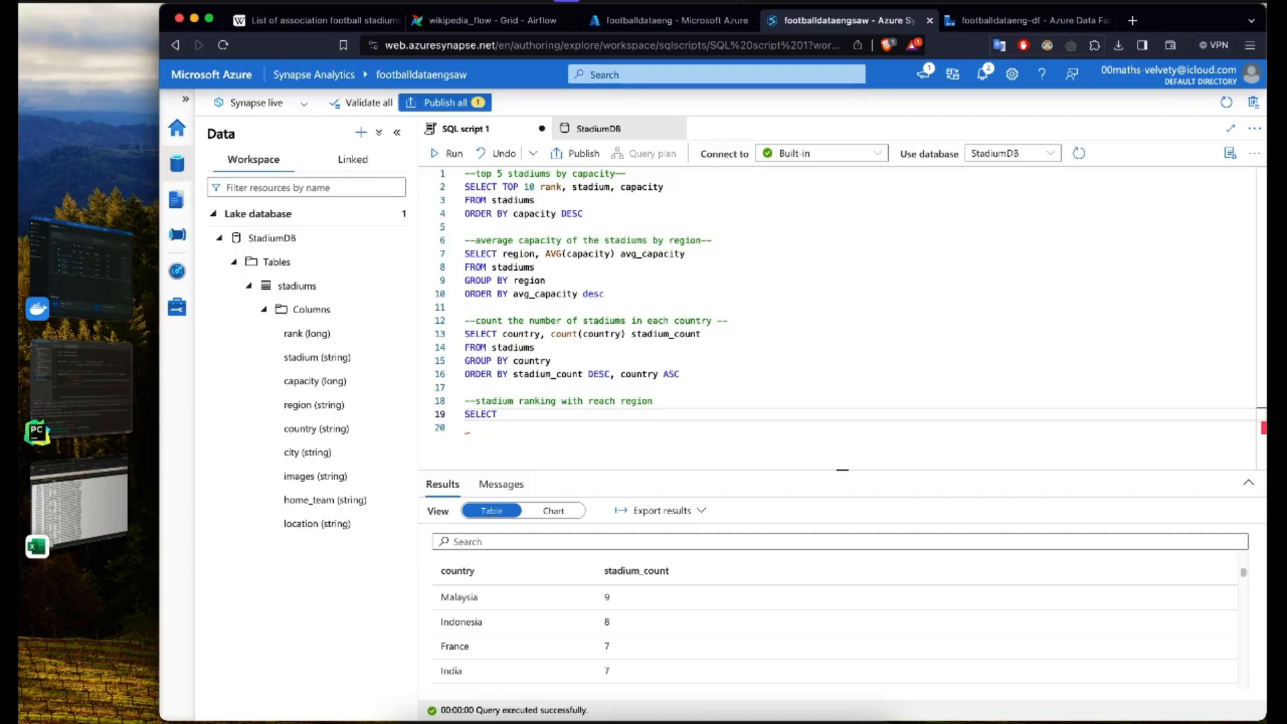
# Step: Complete the SELECT column list under the stadium ranking comment as rank, region, stadium, with a trailing comma
pyautogui.write('region, stadiu')
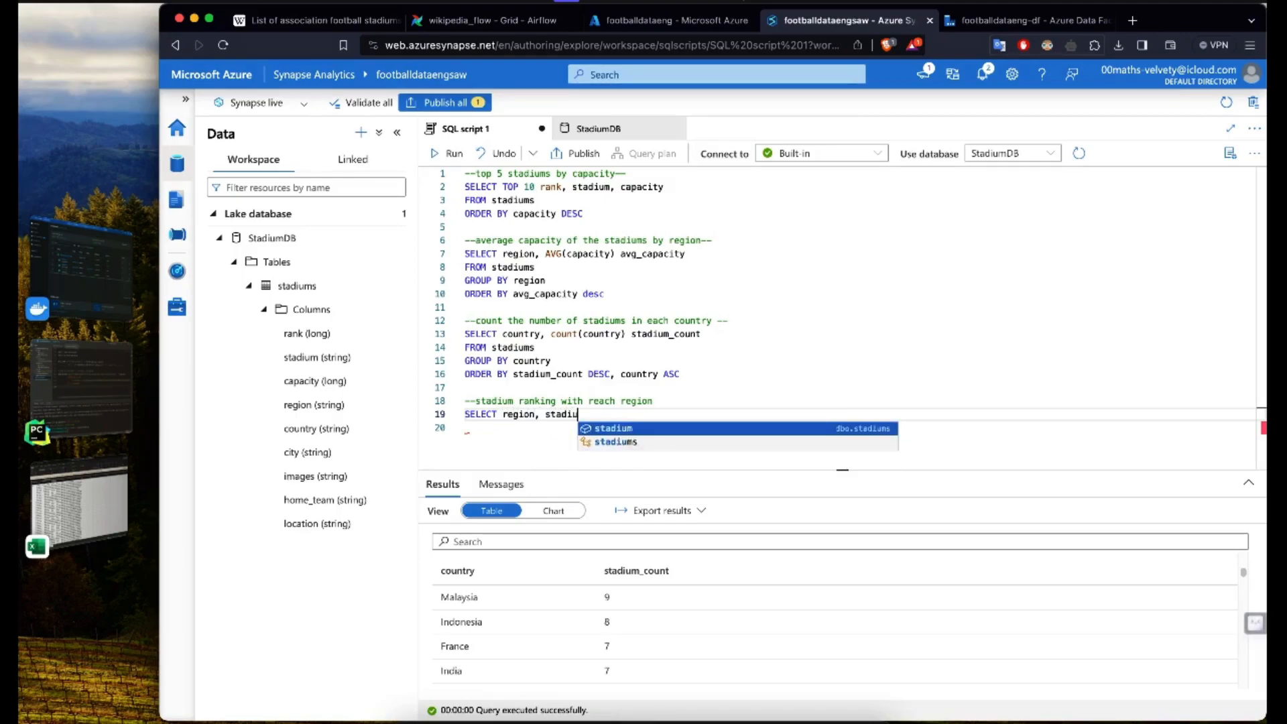
pyautogui.write('m,')
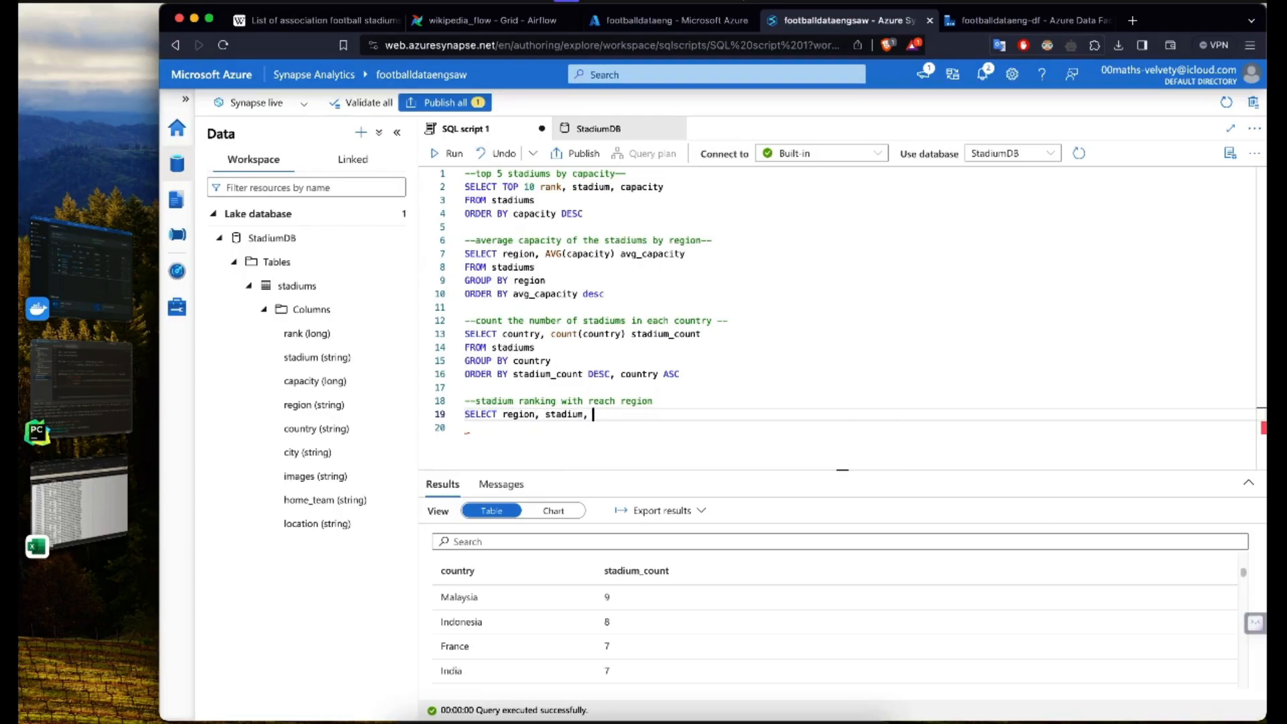
pyautogui.hotkey('alt', 'Right')
pyautogui.hotkey('alt', 'Right')
pyautogui.hotkey('alt', 'Left')
pyautogui.write('rank,')
# Step: Add the window function RANK() OVER(PARTITION BY region ORDER BY capacity DESC) on an indented line below the selected columns
pyautogui.press('Return')
pyautogui.press('Tab')
pyautogui.write('RANK() ')
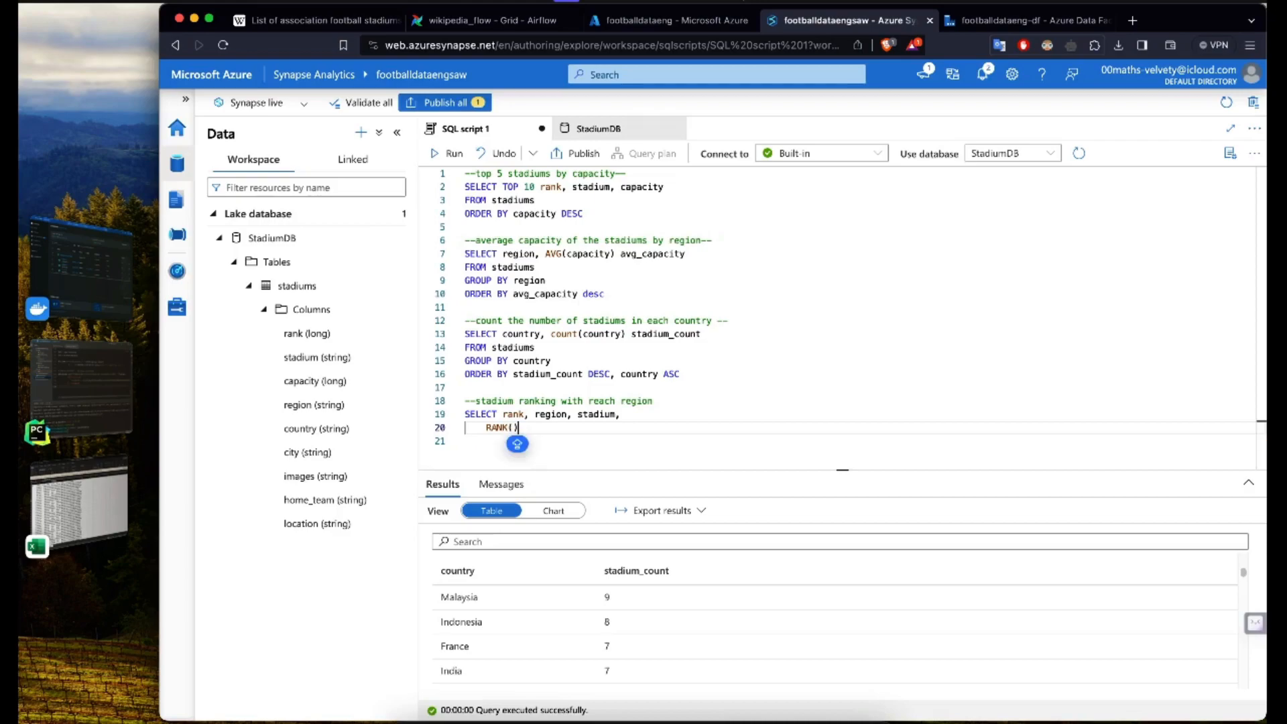
pyautogui.write(' OVER (PARTITION BY')
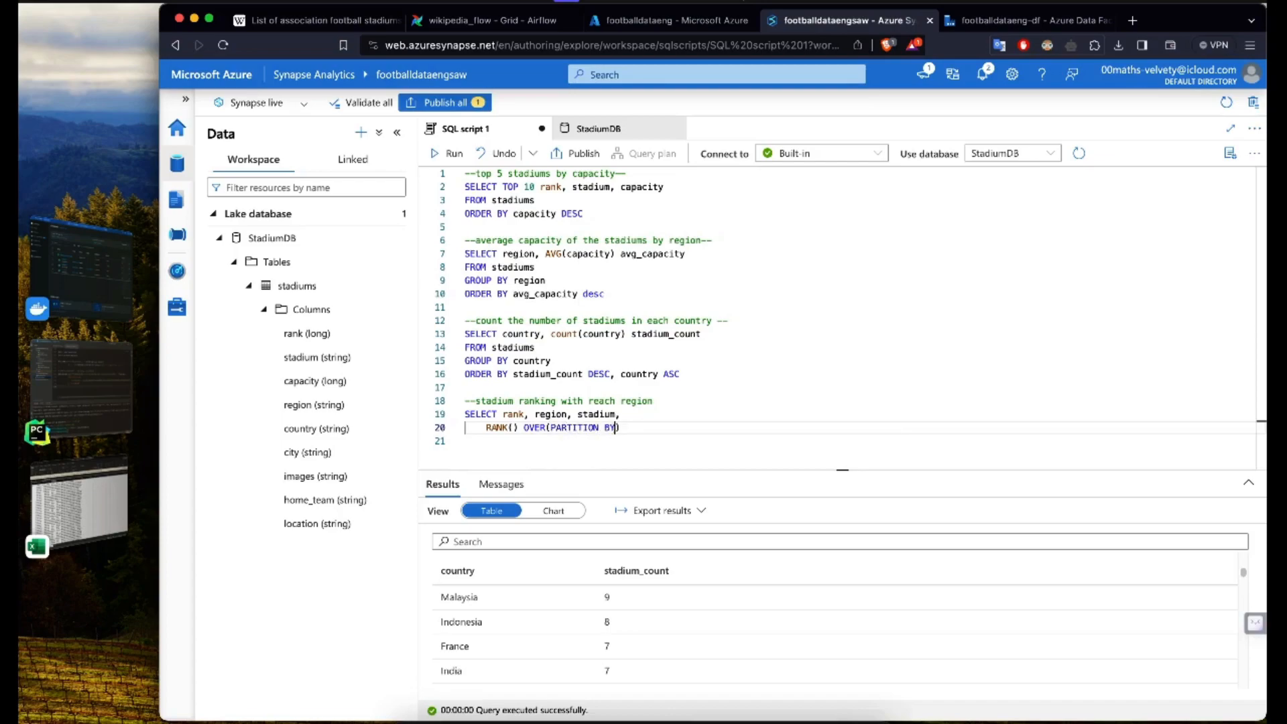
pyautogui.write(' regio')
pyautogui.write('n OVER')
pyautogui.press('BackSpace')
pyautogui.press('BackSpace')
pyautogui.press('BackSpace')
pyautogui.press('BackSpace')
pyautogui.write('DER')
pyautogui.press('BackSpace')
pyautogui.press('BackSpace')
pyautogui.press('BackSpace')
pyautogui.press('BackSpace')
pyautogui.write('RDER BY ')
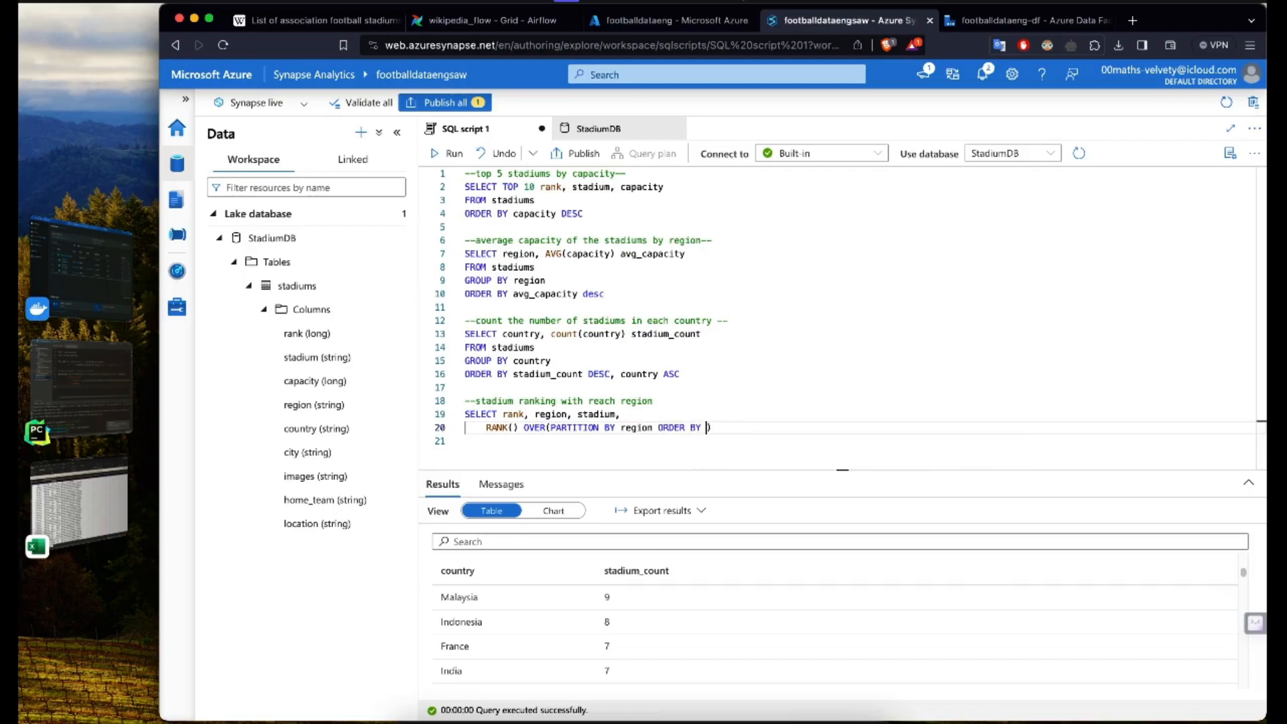
pyautogui.write('capacity d')
pyautogui.press('BackSpace')
pyautogui.write('DESC)')
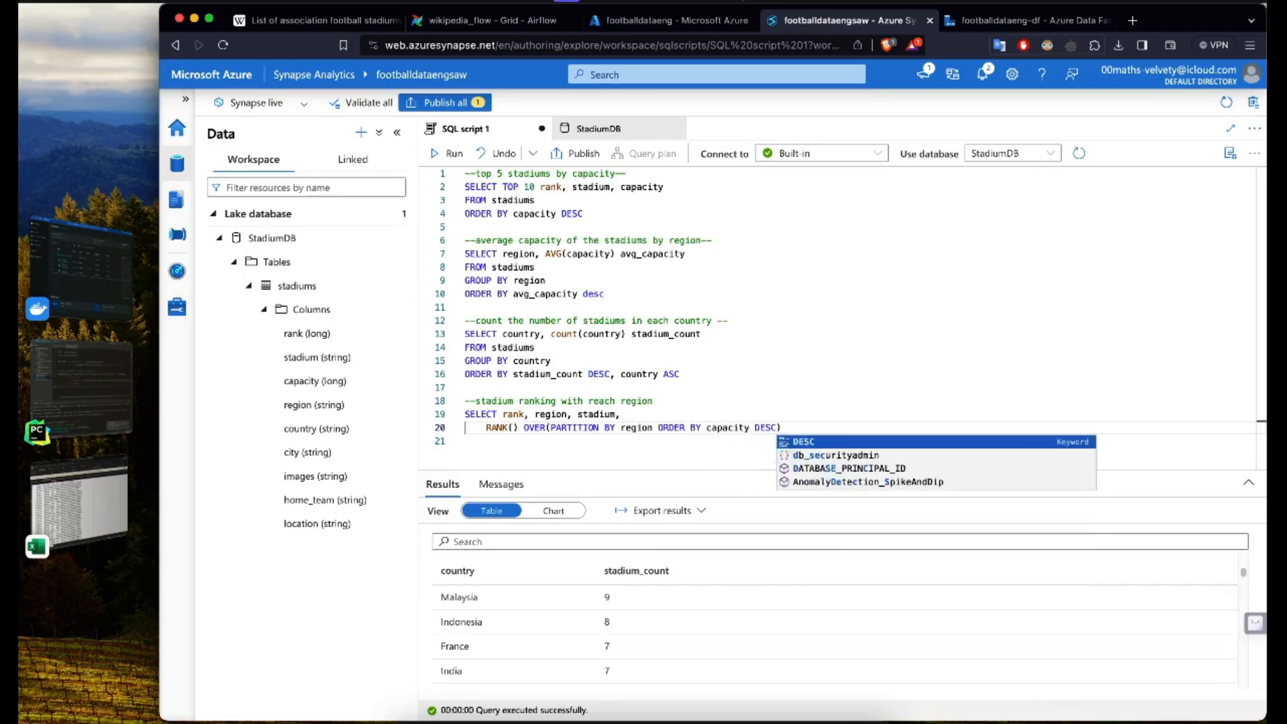
pyautogui.write(' as region_rank')
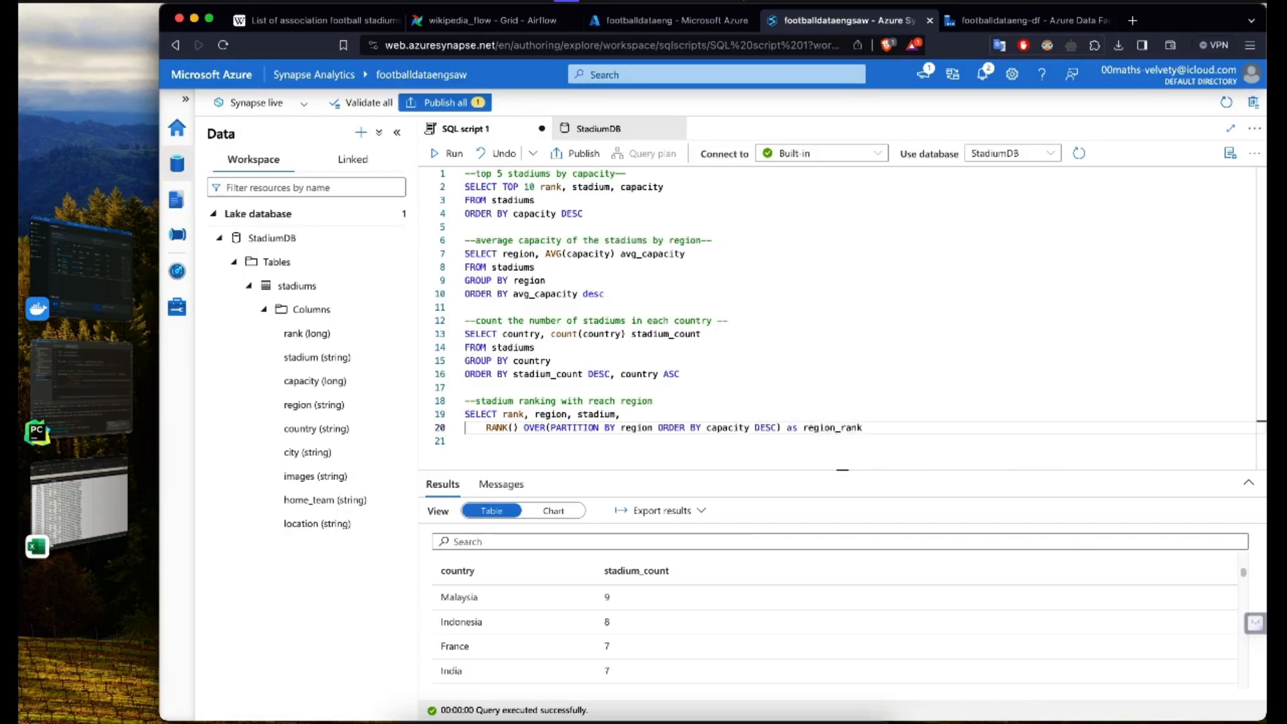
# Step: Alias the window function as region_rank and finish the query with FROM stadiums; on a new line
pyautogui.press('Return')
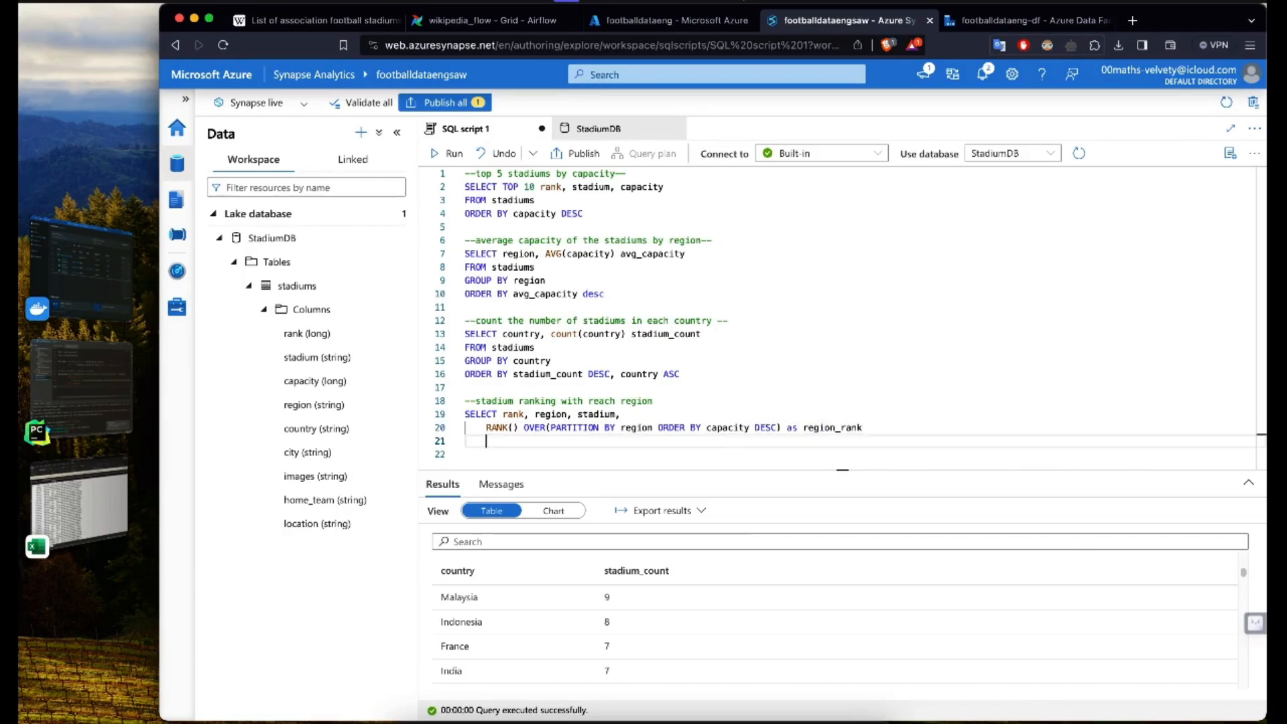
pyautogui.write('FROM ra')
pyautogui.press('BackSpace')
pyautogui.press('BackSpace')
pyautogui.write('st')
pyautogui.press('Tab')
# Step: Run only the stadium ranking query and enlarge the results area
pyautogui.hotkey('shift', 'Up')
pyautogui.hotkey('shift', 'Up')
pyautogui.hotkey('shift', 'Home')
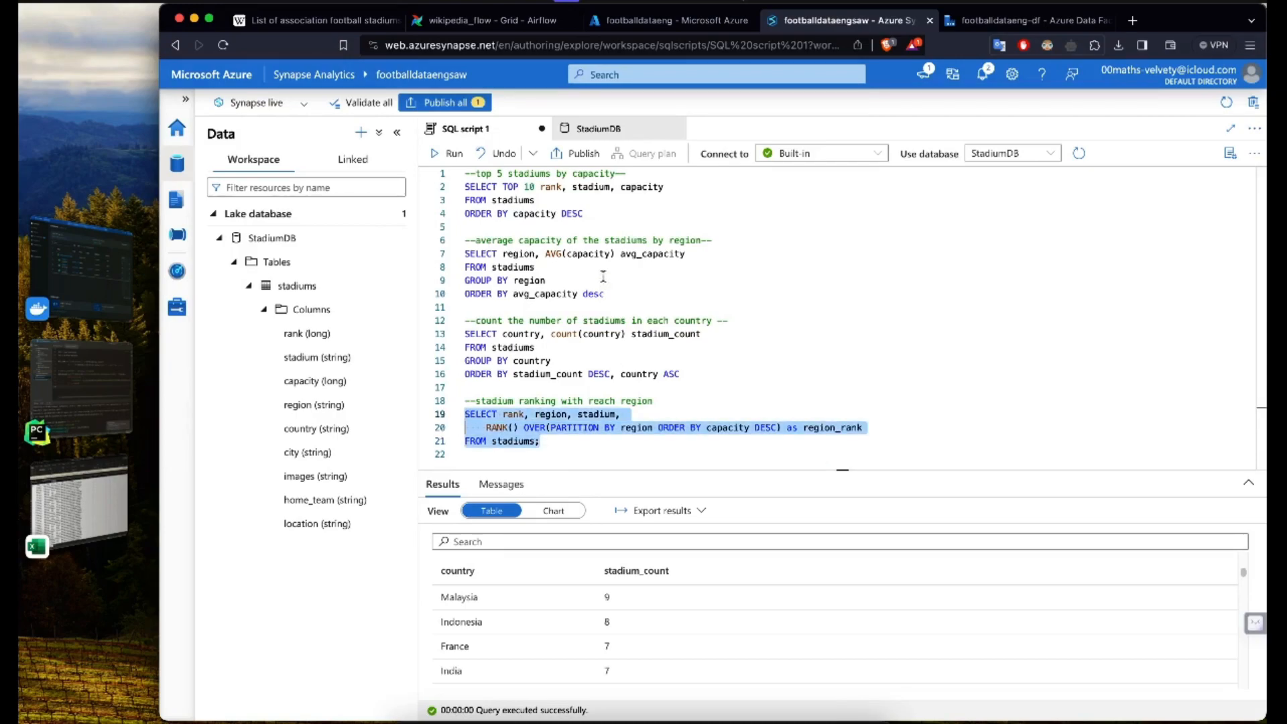
pyautogui.click(449, 153)
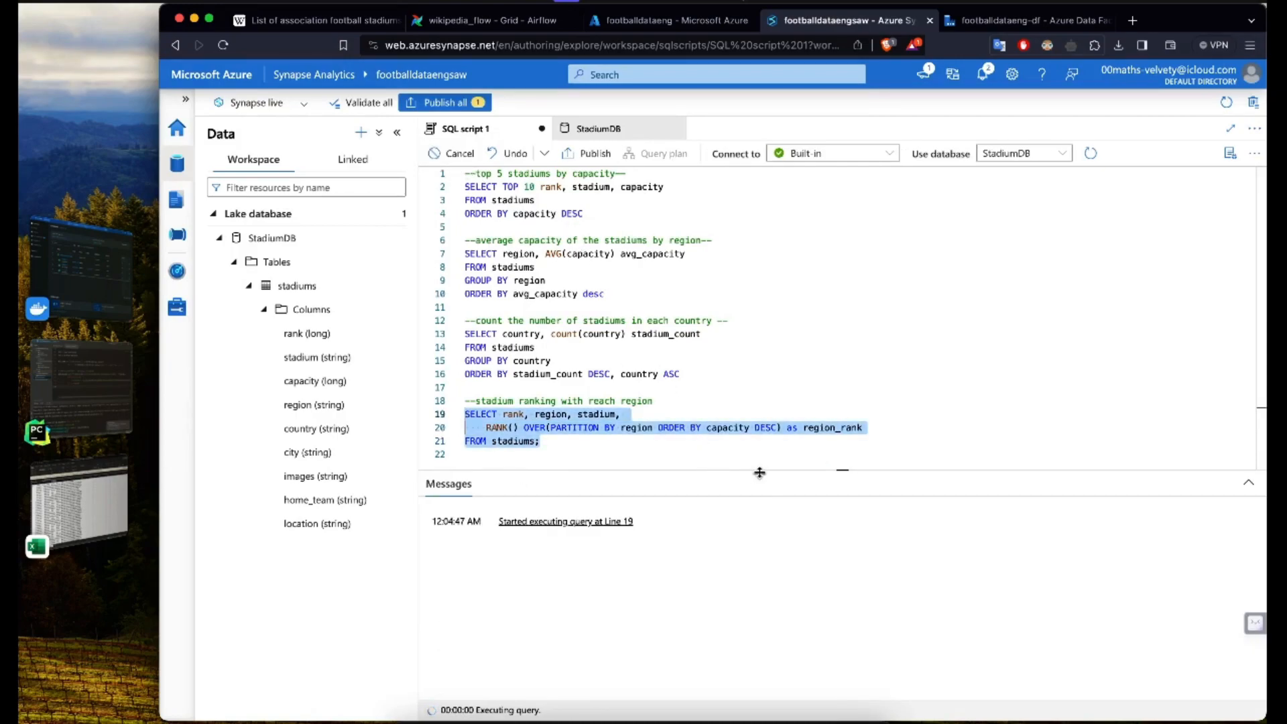
pyautogui.moveTo(763, 472); pyautogui.dragTo(753, 279)
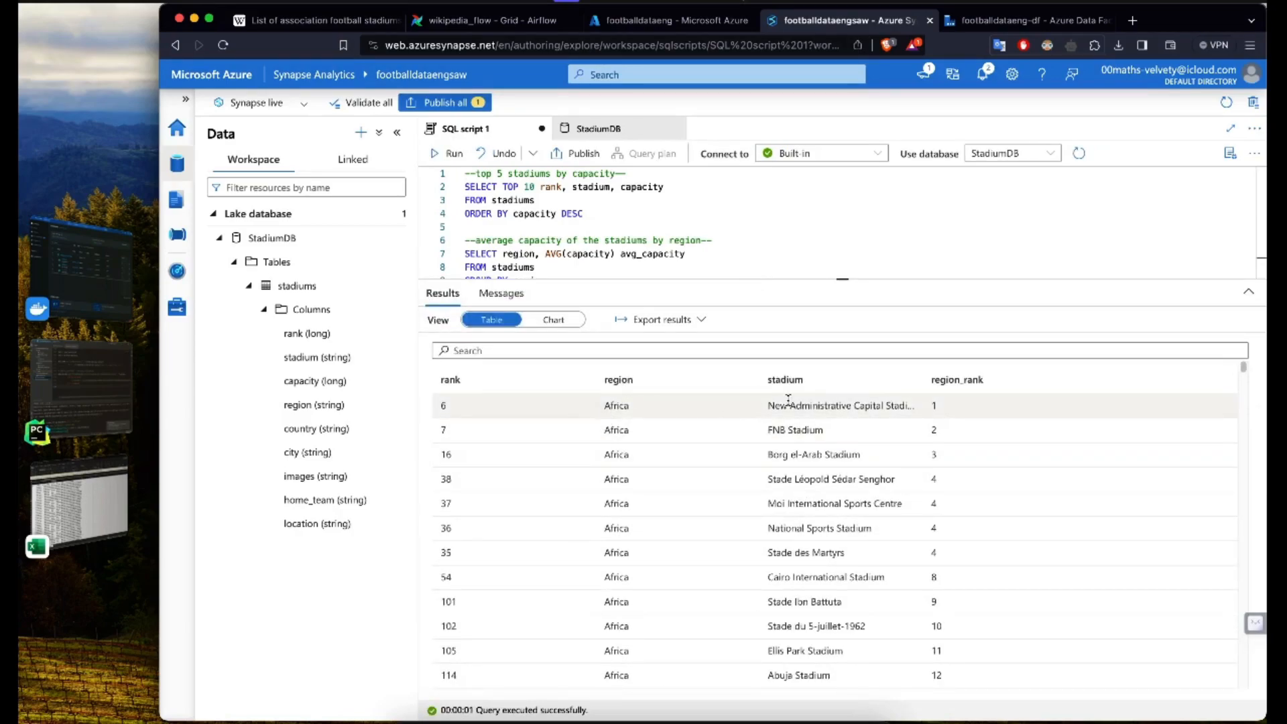
# Step: Examine the African stadiums' region_rank values, including the stadiums that share the same rank
pyautogui.moveTo(779, 407); pyautogui.dragTo(903, 408)
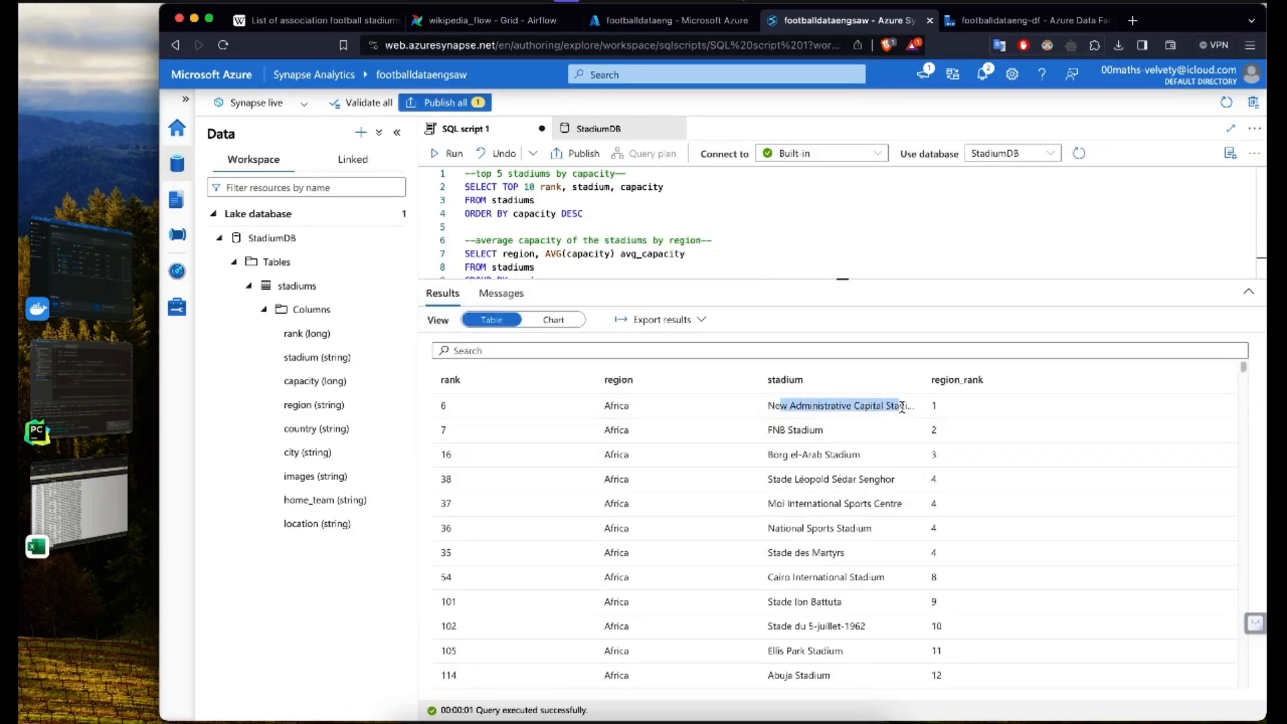
pyautogui.click(947, 409)
pyautogui.click(824, 401)
pyautogui.doubleClick(839, 405)
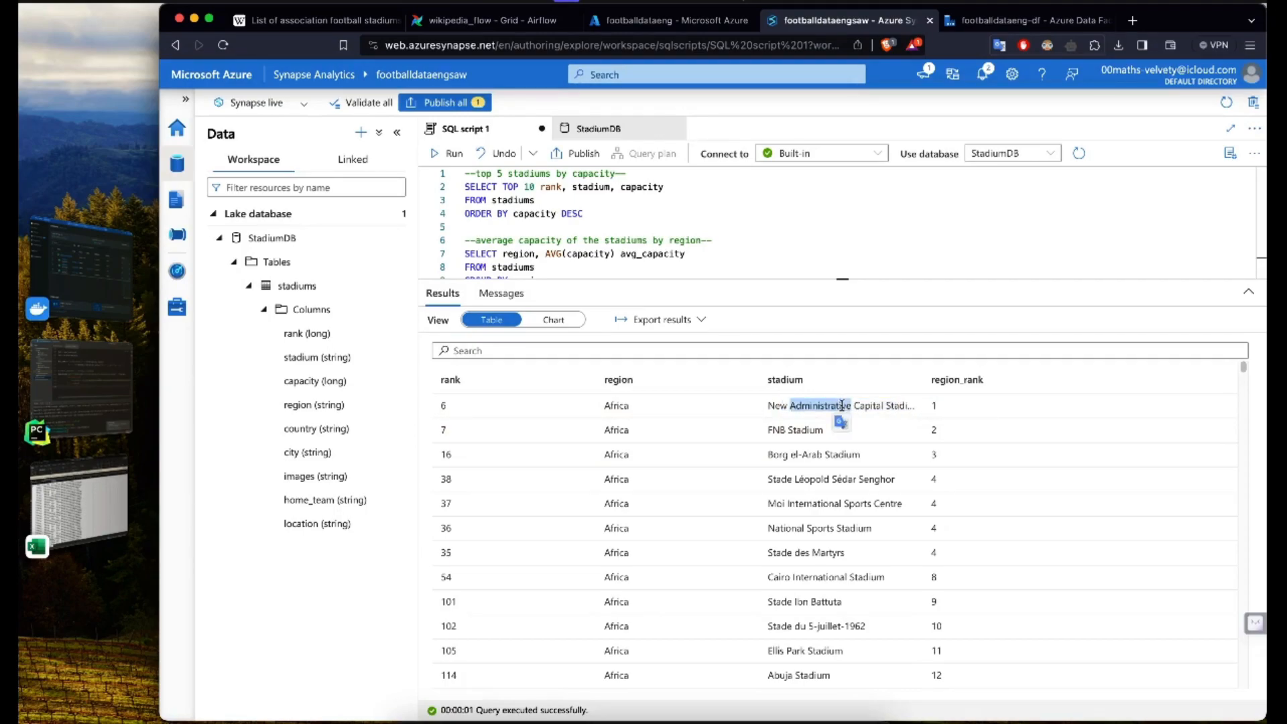
pyautogui.click(880, 409)
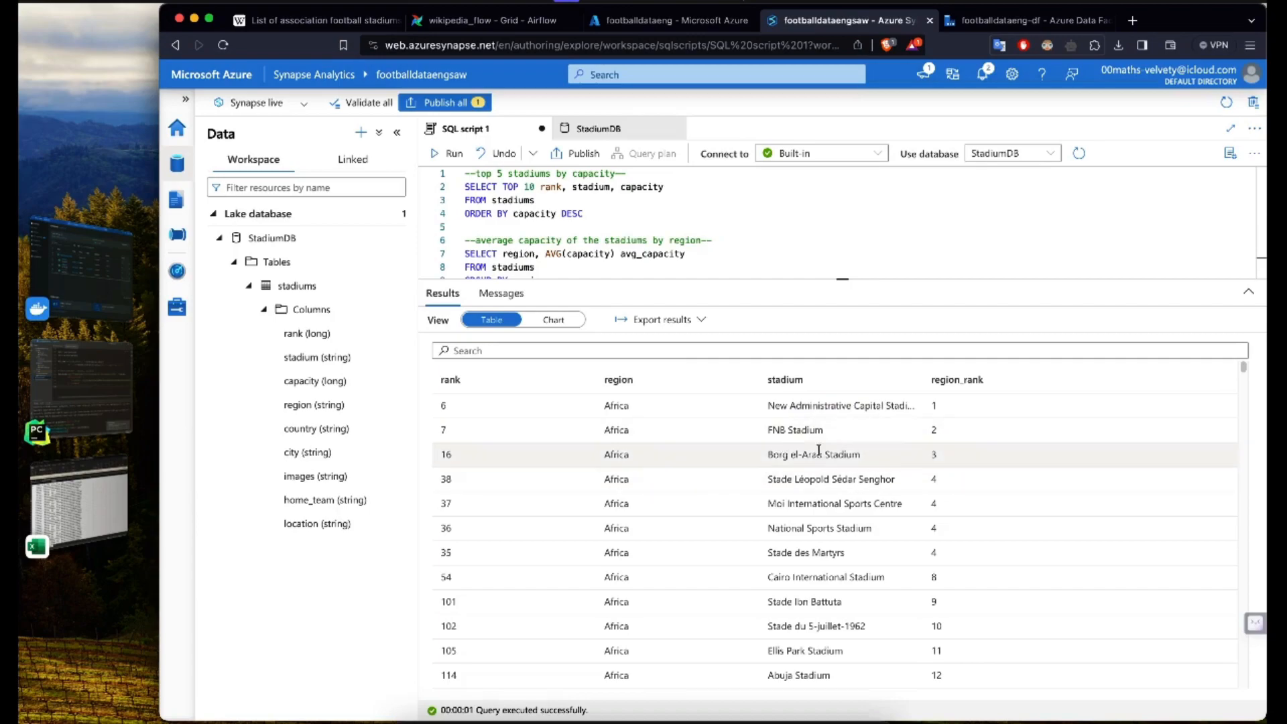
pyautogui.scroll(-3, 871, 523)
pyautogui.scroll(3, 905, 510)
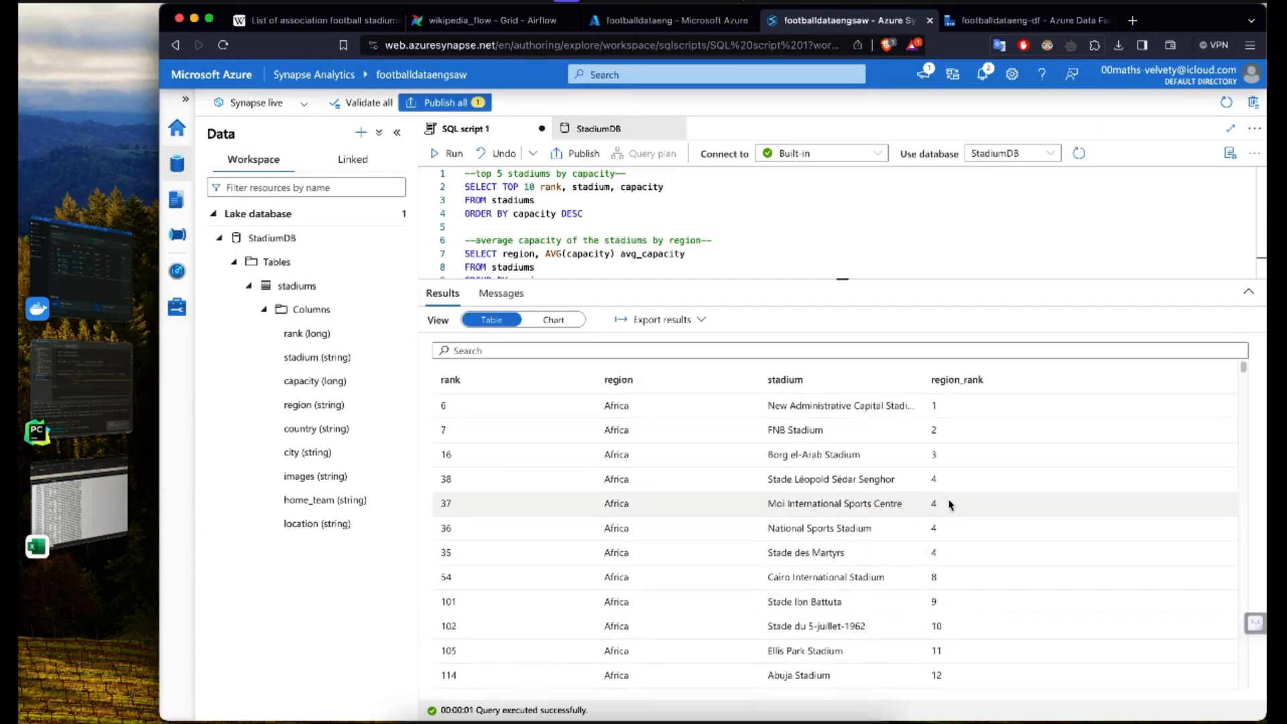
pyautogui.moveTo(835, 478); pyautogui.dragTo(955, 553)
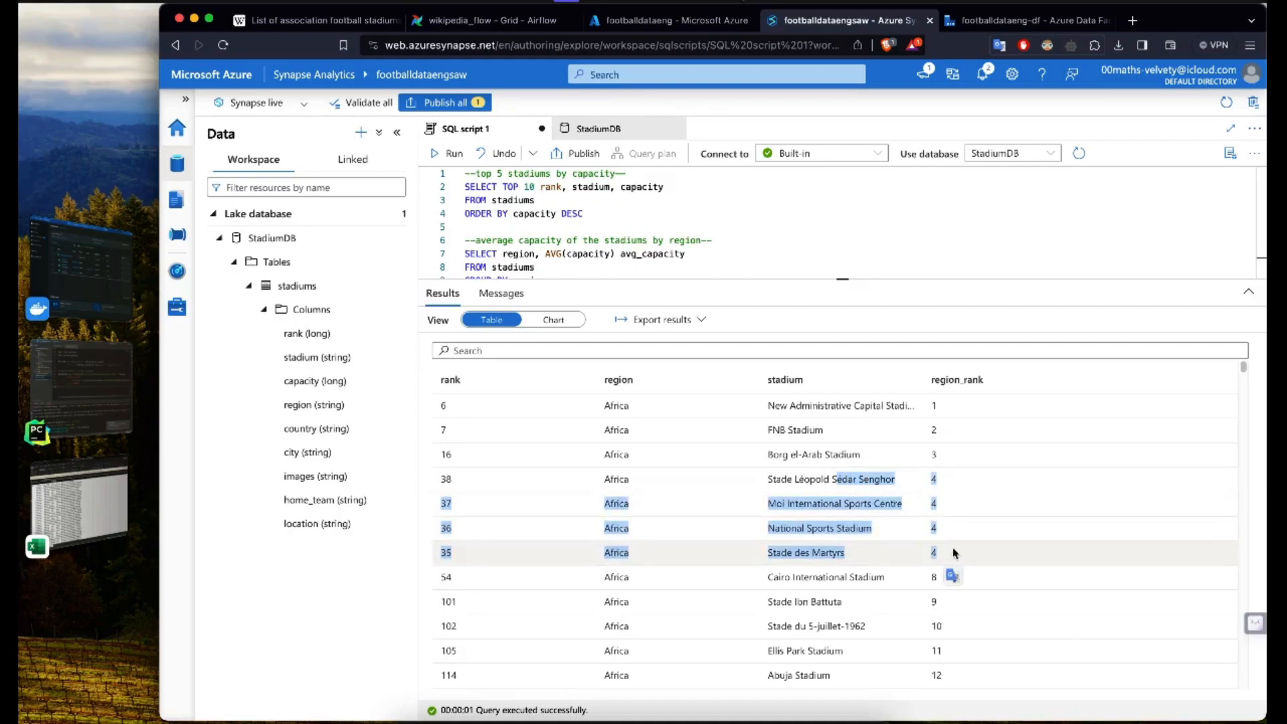
pyautogui.click(775, 541)
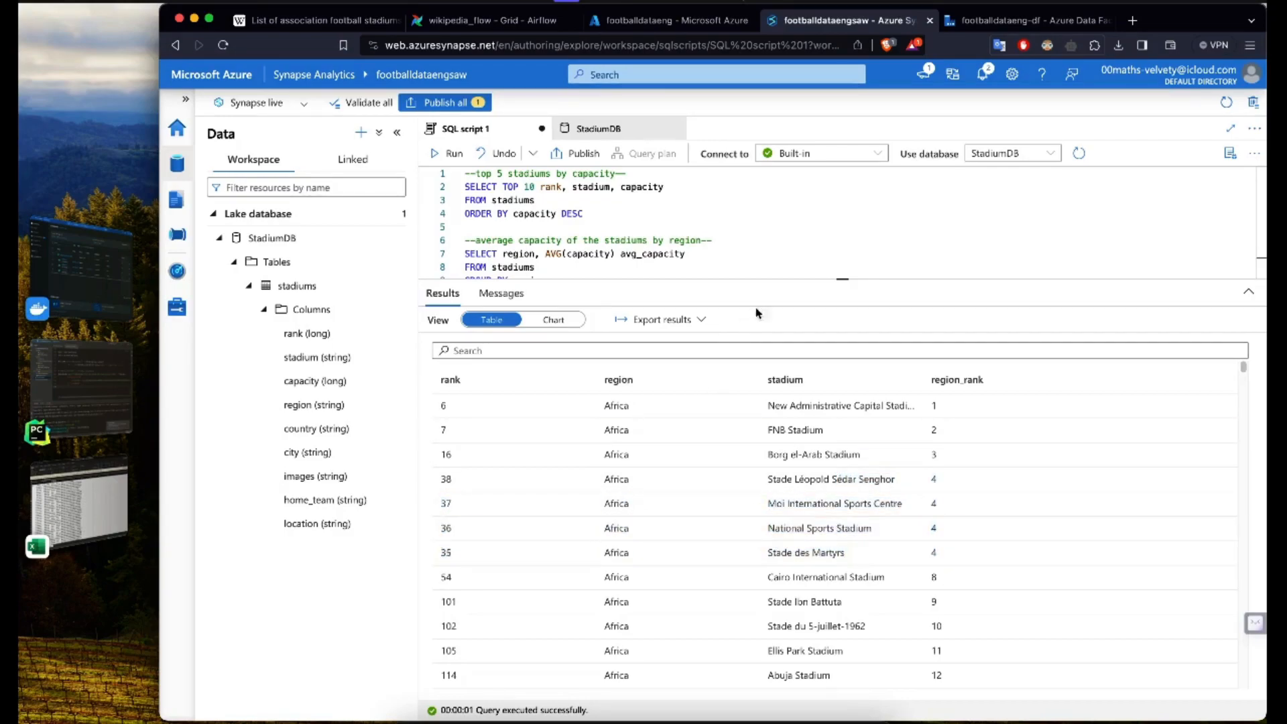
# Step: Enlarge the editor area, add capacity after stadium in the ranking query's SELECT list, and try running that query
pyautogui.moveTo(796, 278); pyautogui.dragTo(770, 439)
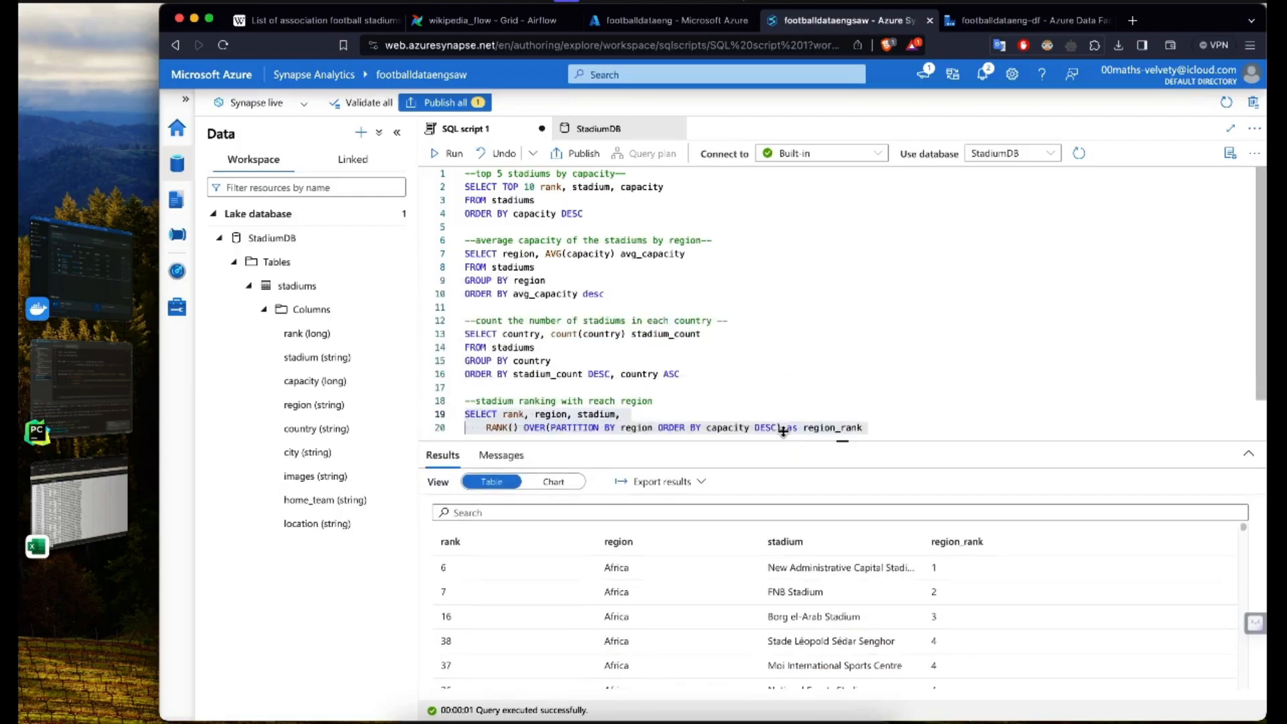
pyautogui.scroll(-1, 740, 393)
pyautogui.click(666, 393)
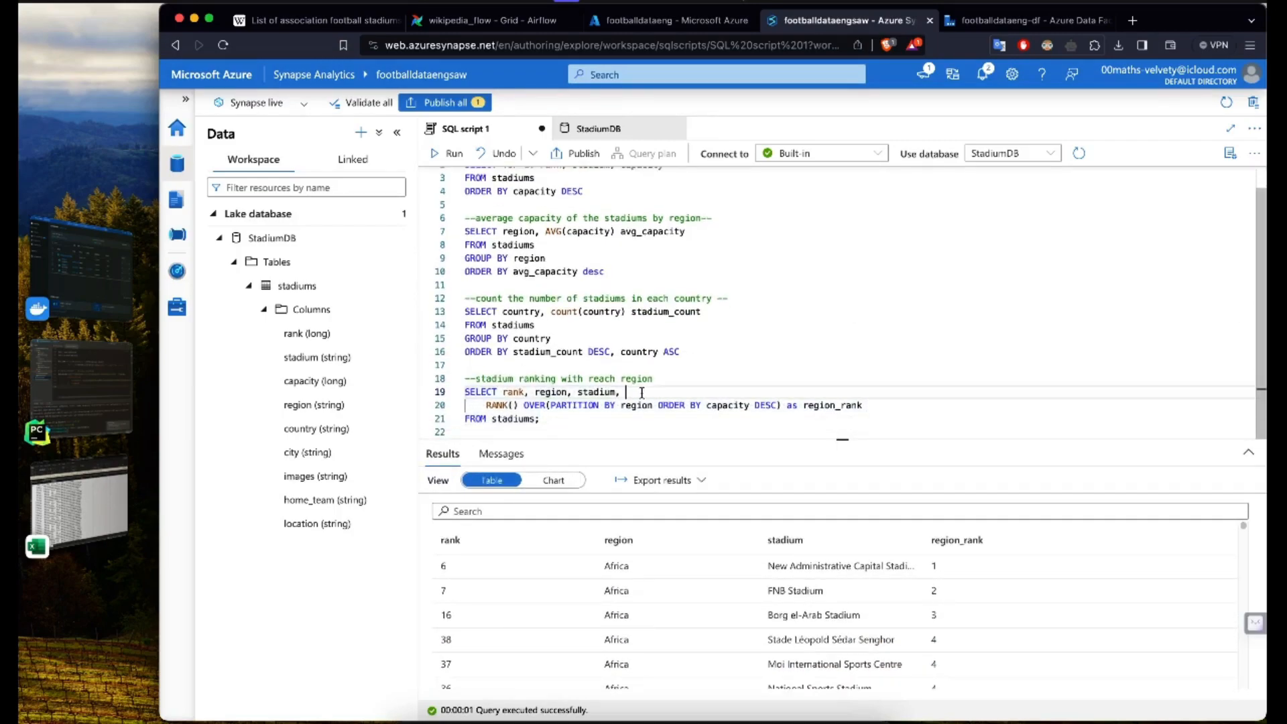
pyautogui.write('capa')
pyautogui.press('Tab')
pyautogui.moveTo(540, 419); pyautogui.dragTo(464, 377)
pyautogui.click(448, 152)
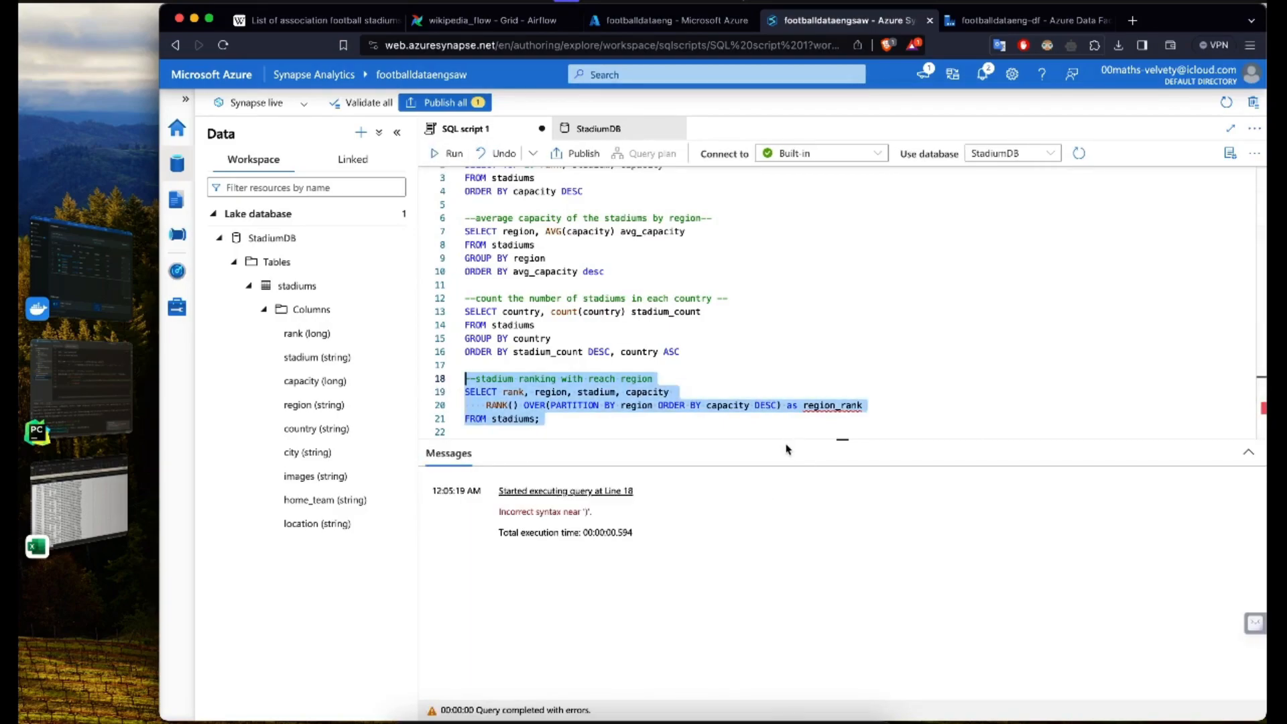
# Step: Add the missing comma after capacity, then rerun only the stadium ranking query with the results area enlarged
pyautogui.click(721, 394)
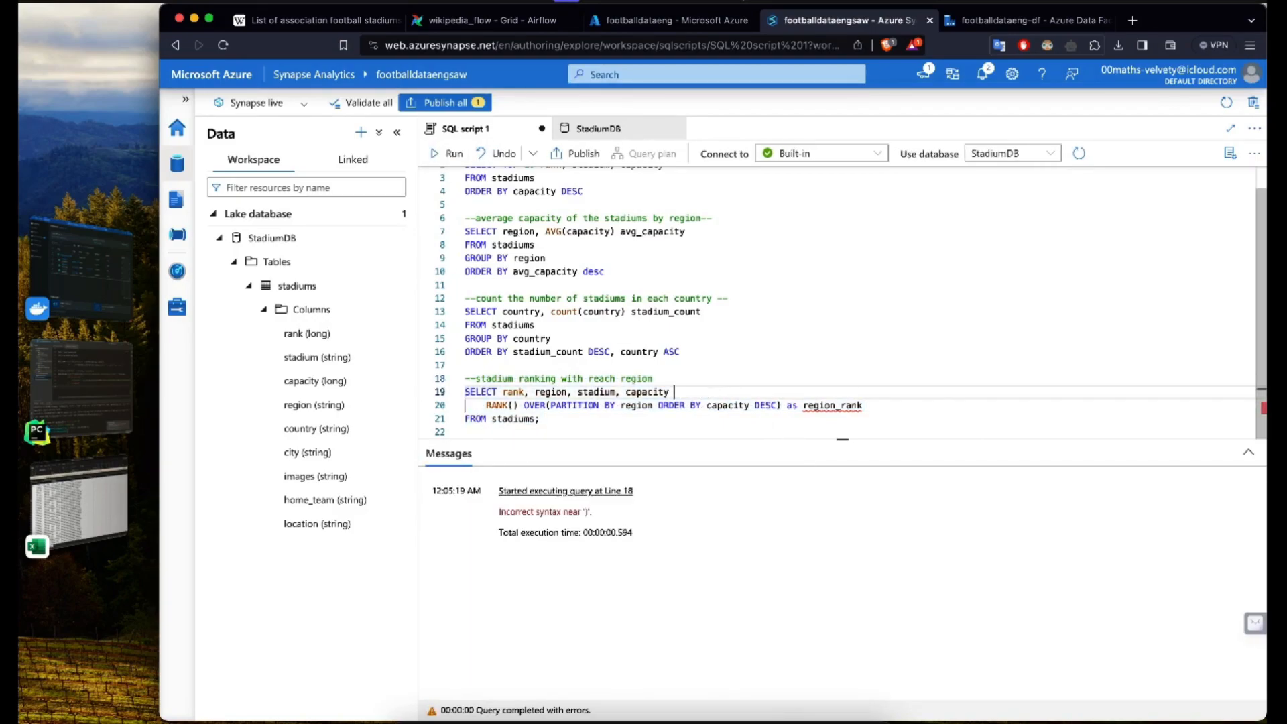
pyautogui.write(',')
pyautogui.moveTo(541, 418); pyautogui.dragTo(441, 385)
pyautogui.click(448, 153)
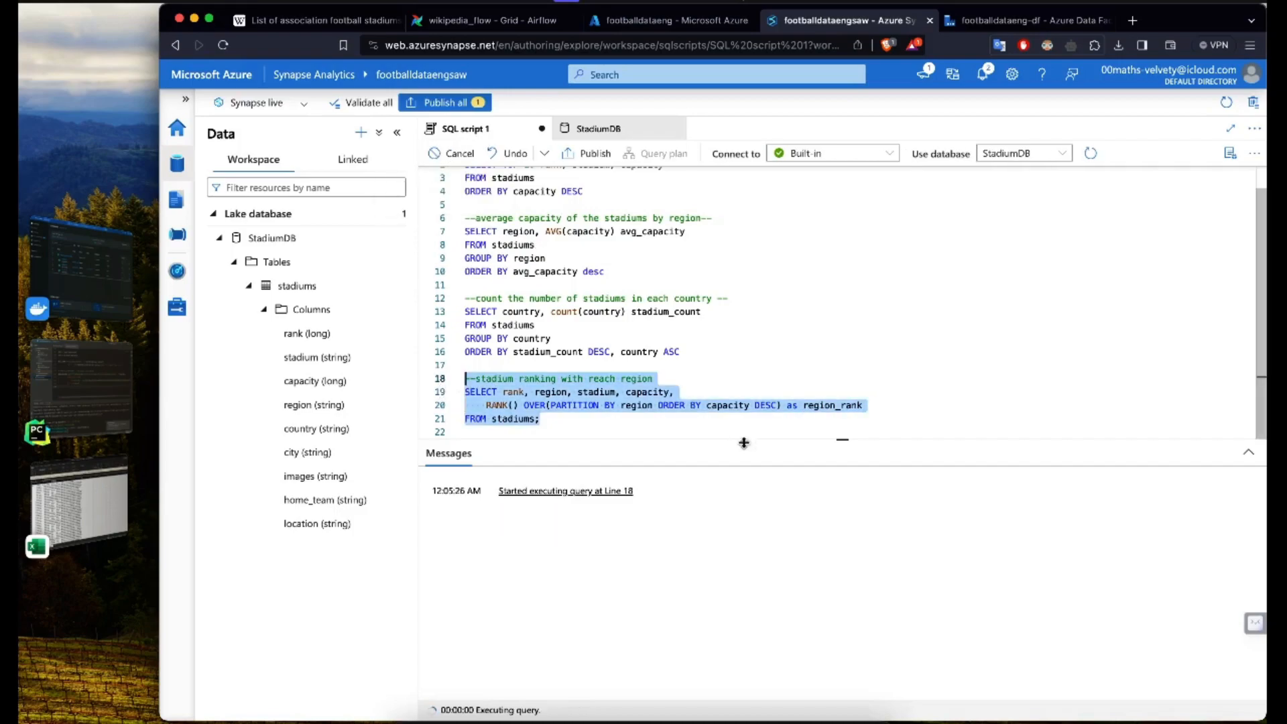
pyautogui.moveTo(753, 441); pyautogui.dragTo(744, 278)
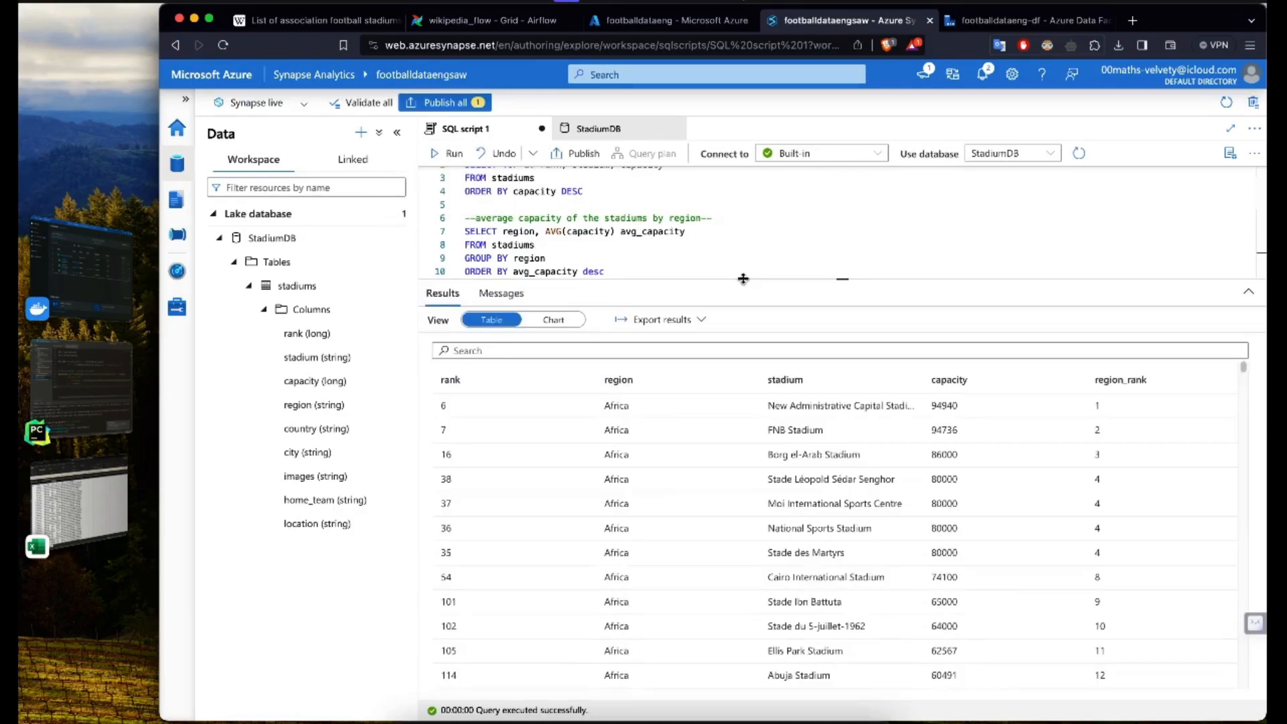
# Step: Compare the capacity and region_rank values of the African stadiums that share the same rank
pyautogui.moveTo(938, 479); pyautogui.dragTo(962, 551)
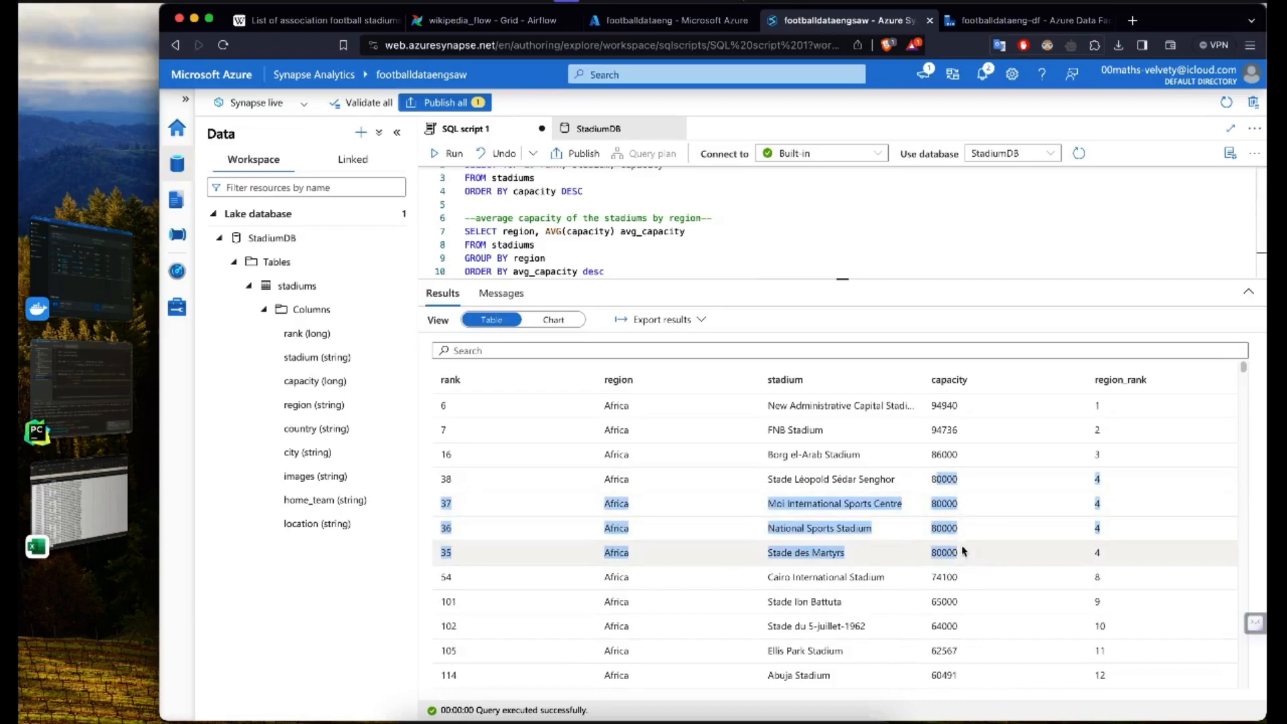
pyautogui.click(1135, 566)
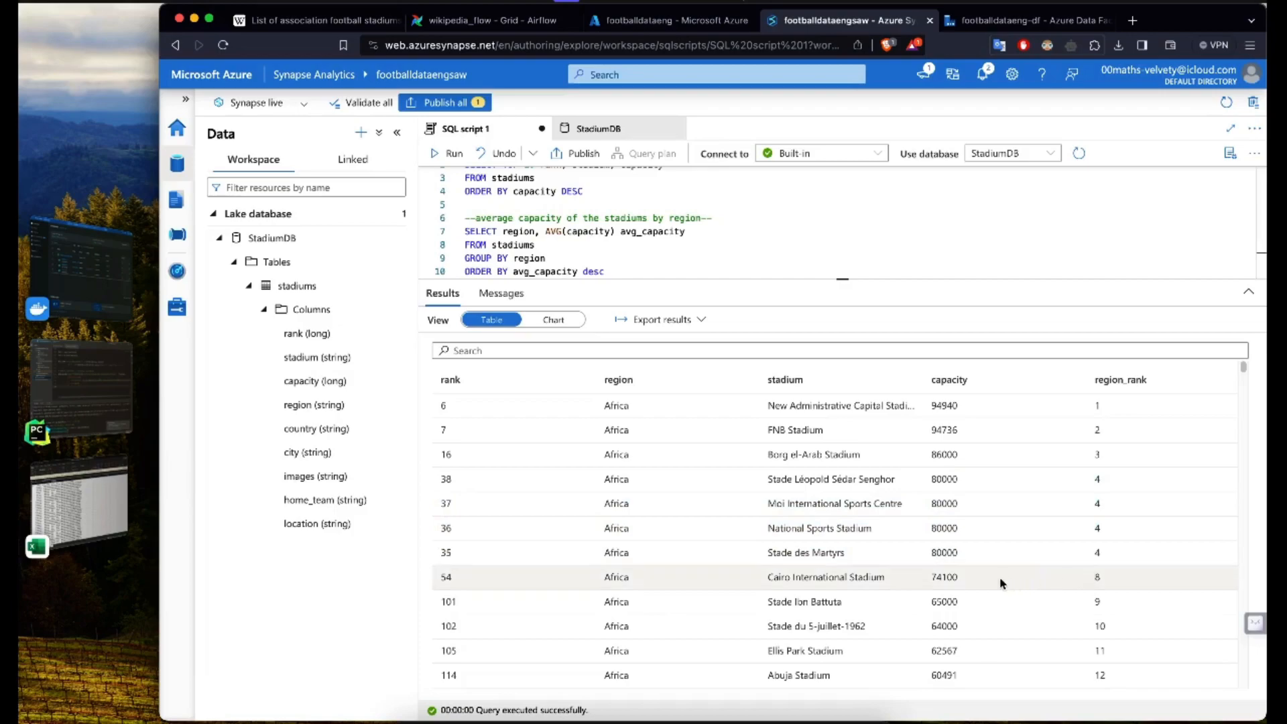
pyautogui.scroll(-3, 966, 582)
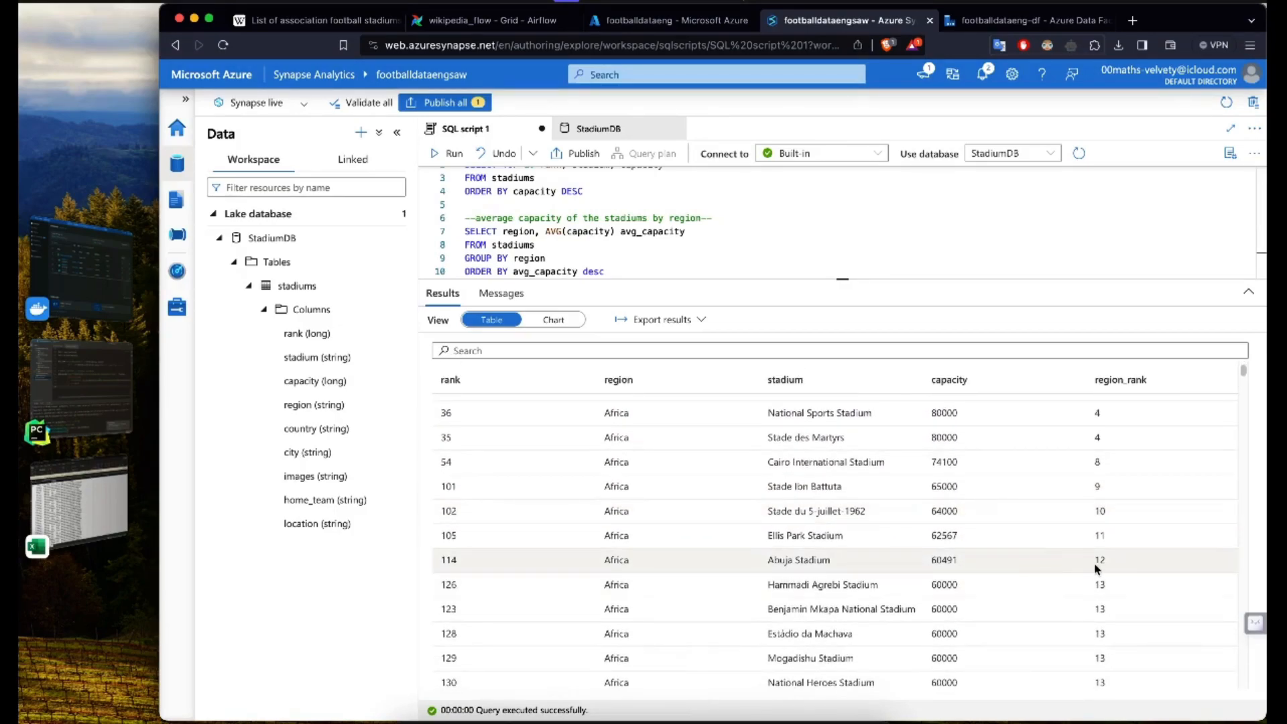
pyautogui.scroll(-1, 1101, 563)
pyautogui.scroll(2, 1101, 567)
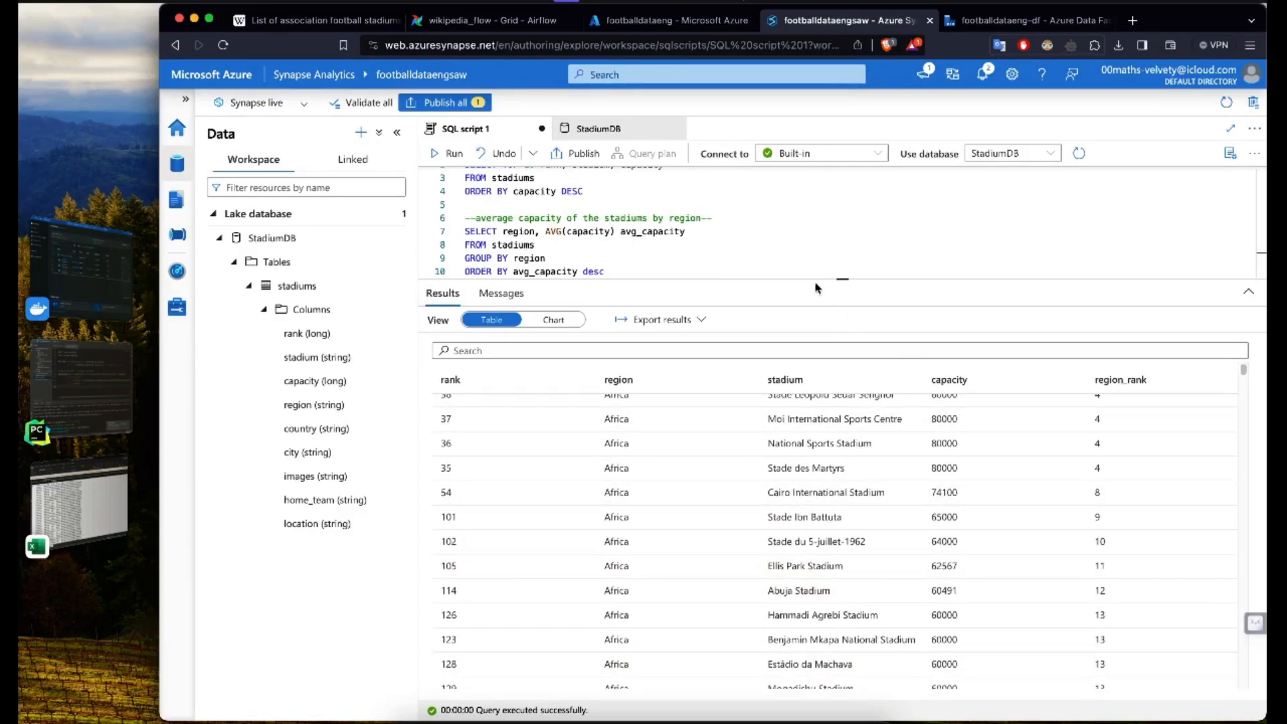
# Step: Duplicate the stadium ranking query with its comment below the original, separated by blank lines
pyautogui.moveTo(819, 279); pyautogui.dragTo(825, 546)
pyautogui.click(706, 446)
pyautogui.press('Return')
pyautogui.moveTo(592, 450); pyautogui.dragTo(432, 405)
pyautogui.press('super+c')
pyautogui.press('Down')
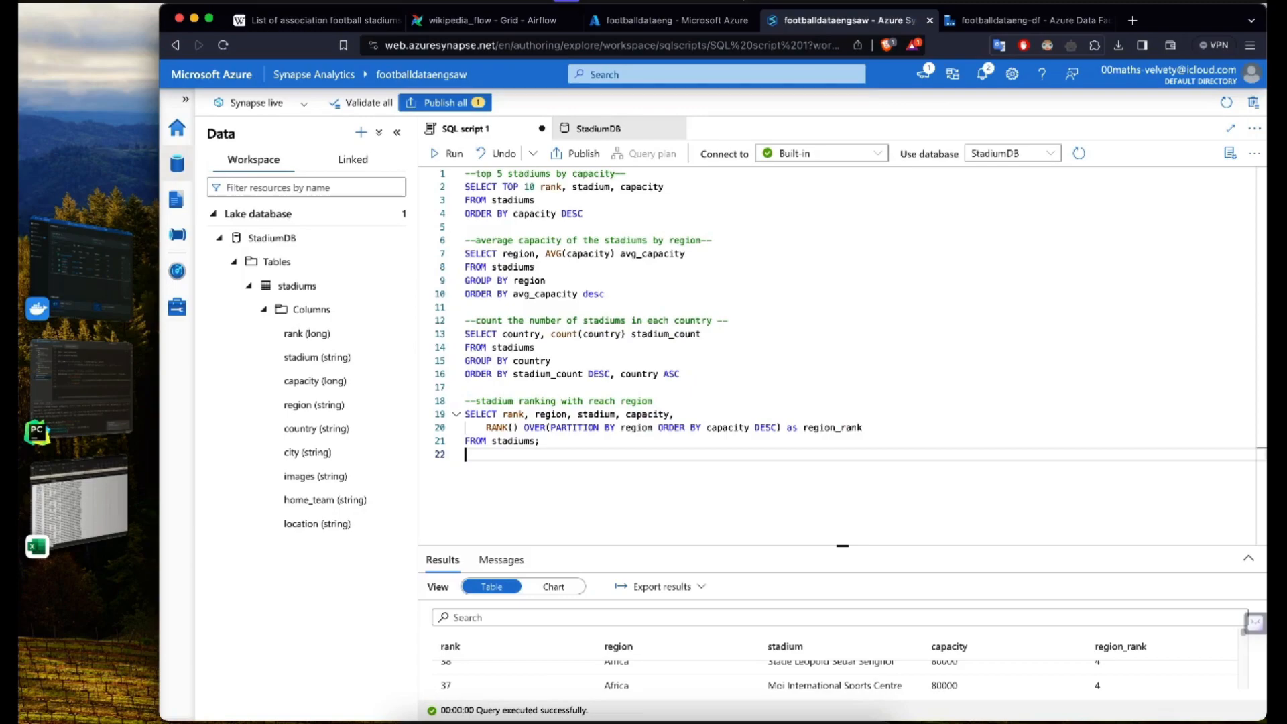
pyautogui.press('Return')
pyautogui.press('Return')
pyautogui.press('super+v')
# Step: Change the duplicated query's comment to "-- top 3 stadium ranking with reach region"
pyautogui.click(476, 481)
pyautogui.write('top 3')
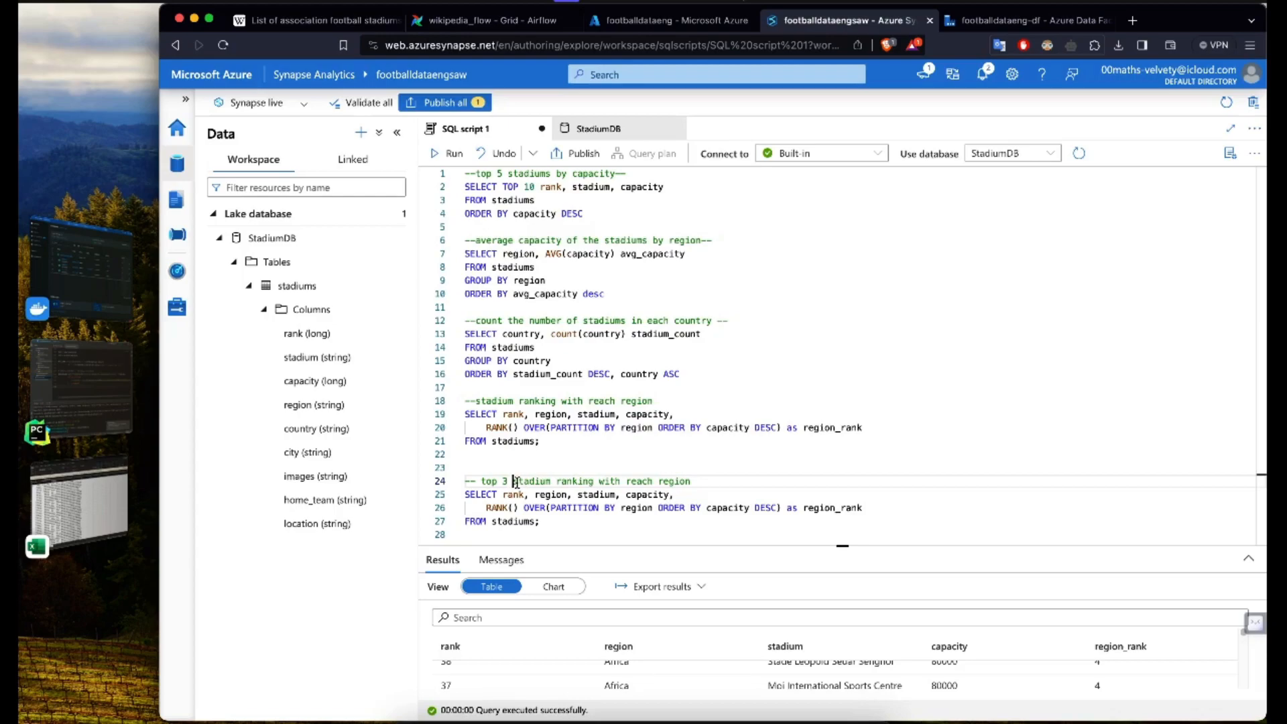
pyautogui.click(569, 507)
pyautogui.click(552, 524)
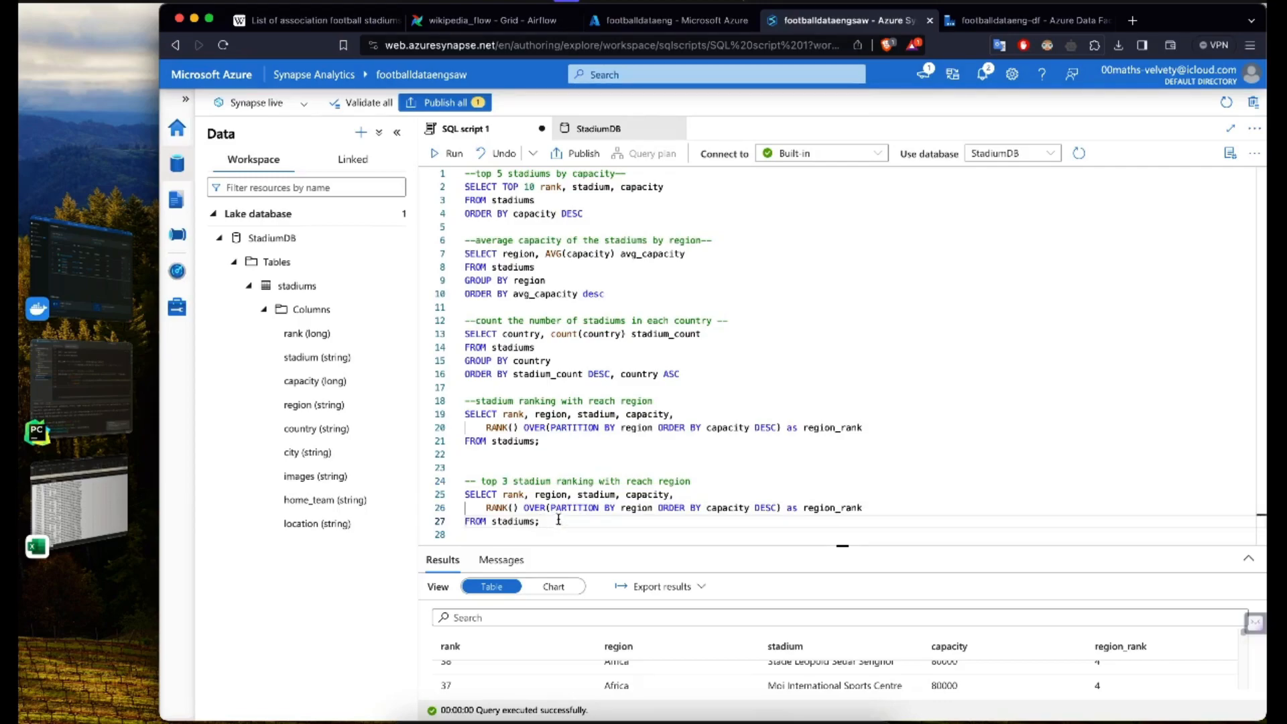
pyautogui.moveTo(526, 500); pyautogui.dragTo(714, 497)
pyautogui.click(591, 521)
pyautogui.moveTo(530, 508); pyautogui.dragTo(850, 508)
# Step: Remove the semicolon after stadiums in the top 3 query and add WHERE region_rank <=3 on a new line
pyautogui.click(743, 523)
pyautogui.press('Return')
pyautogui.press('BackSpace')
pyautogui.press('BackSpace')
pyautogui.press('Return')
pyautogui.write('WHERE ')
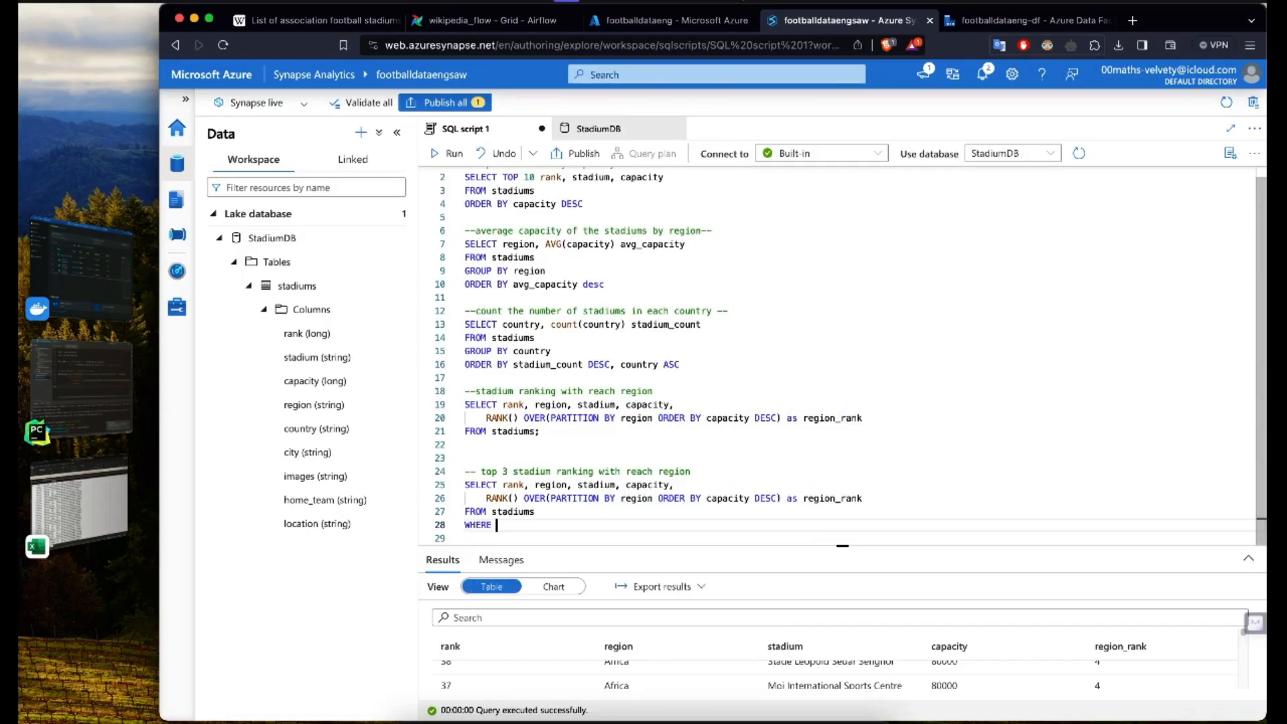
pyautogui.write('region')
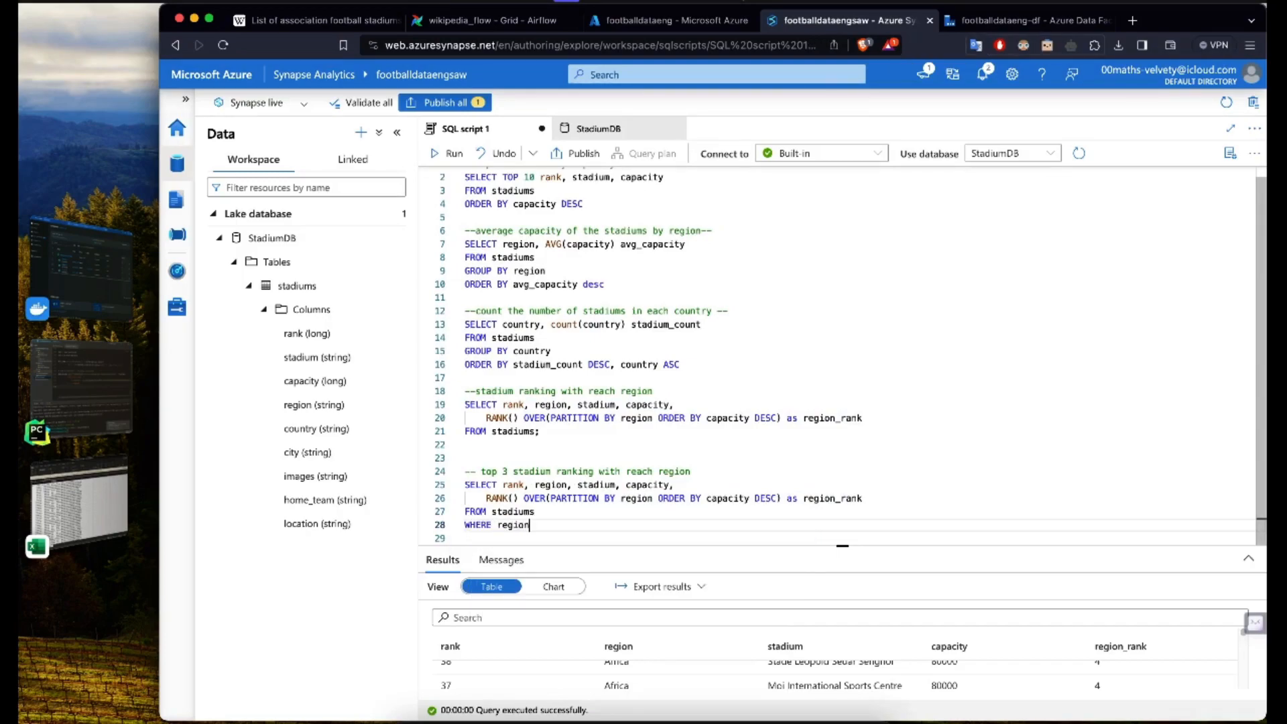
pyautogui.write('_rank <=3')
# Step: Try to run only the top 3 stadium ranking query with its region_rank filter
pyautogui.hotkey('shift', 'Up')
pyautogui.hotkey('shift', 'Up')
pyautogui.hotkey('shift', 'Up')
pyautogui.hotkey('shift', 'Home')
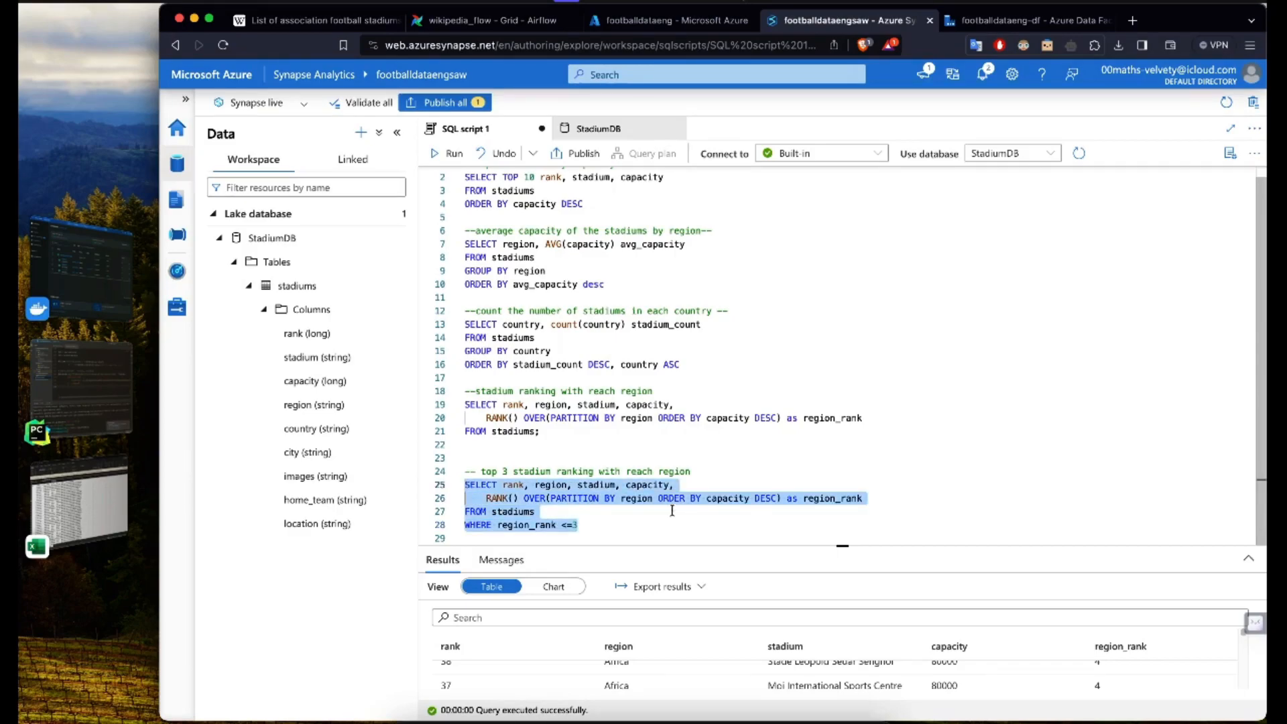
pyautogui.click(449, 153)
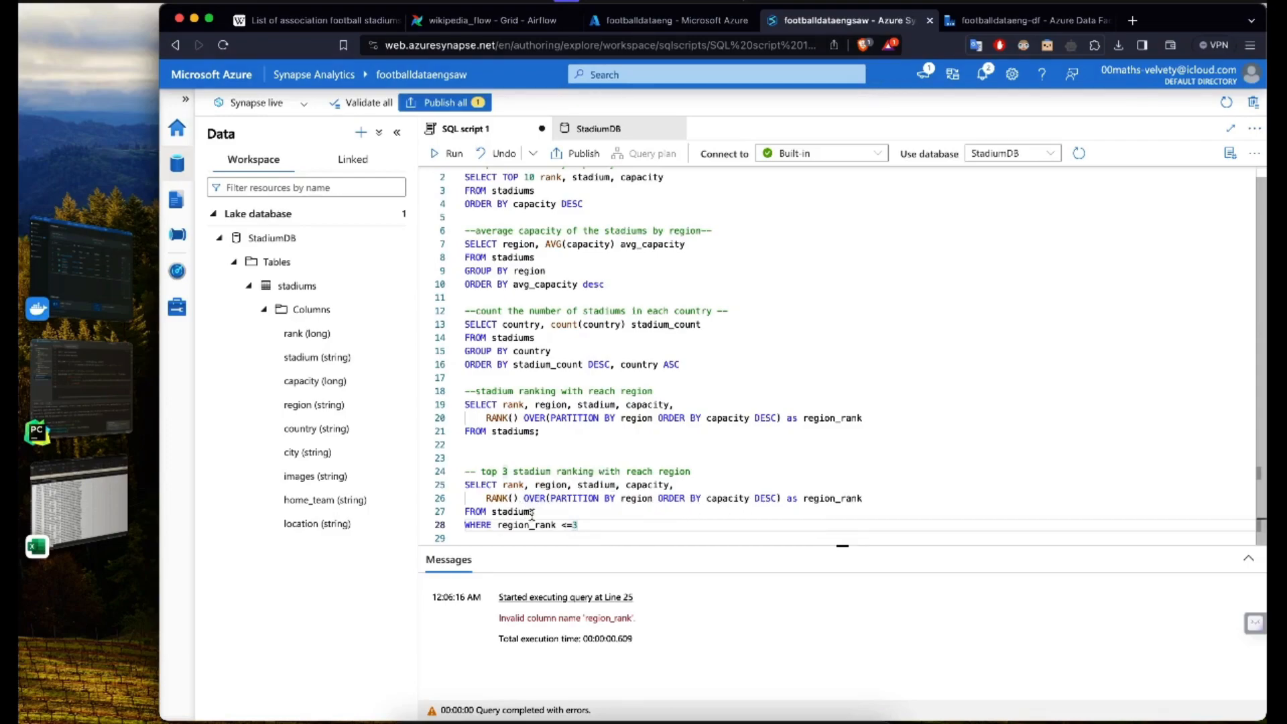
# Step: Try the top 3 query with region_rank in its WHERE clause replaced by the RANK() OVER(PARTITION BY region ORDER BY capacity DESC) expression
pyautogui.moveTo(486, 498)
pyautogui.moveTo(487, 498); pyautogui.dragTo(781, 499)
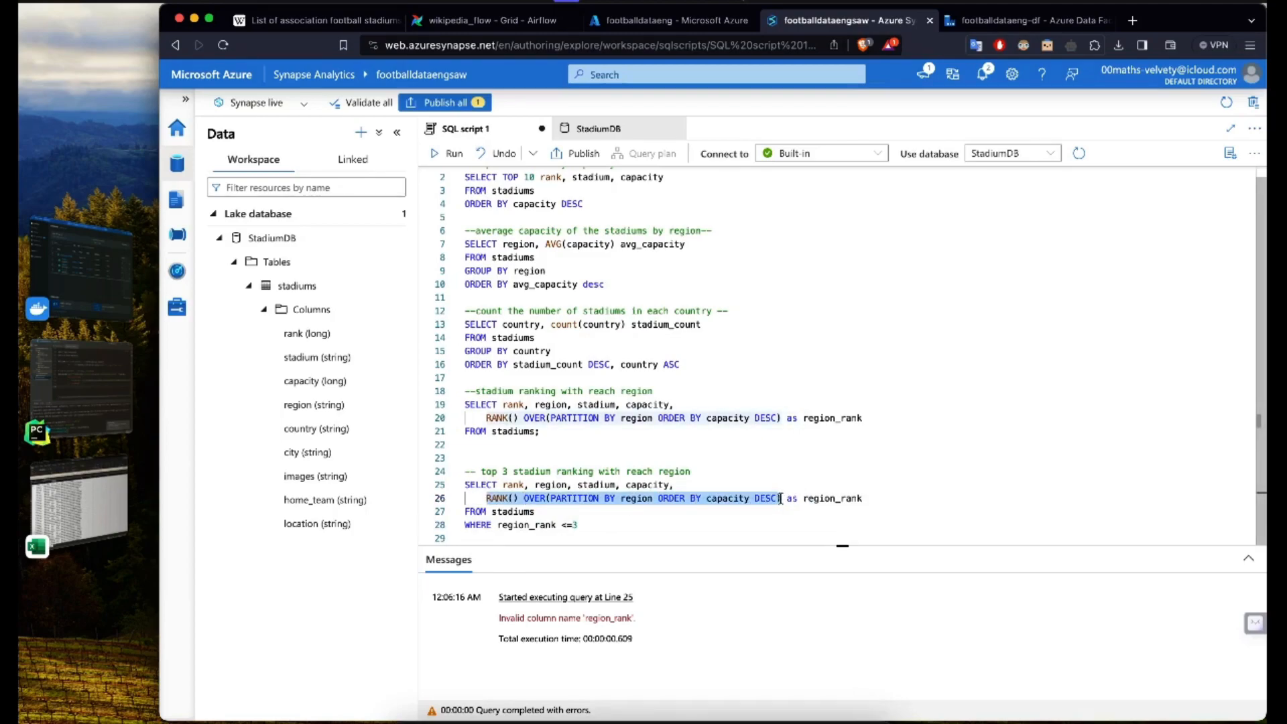
pyautogui.hotkey('ctrl', 'c')
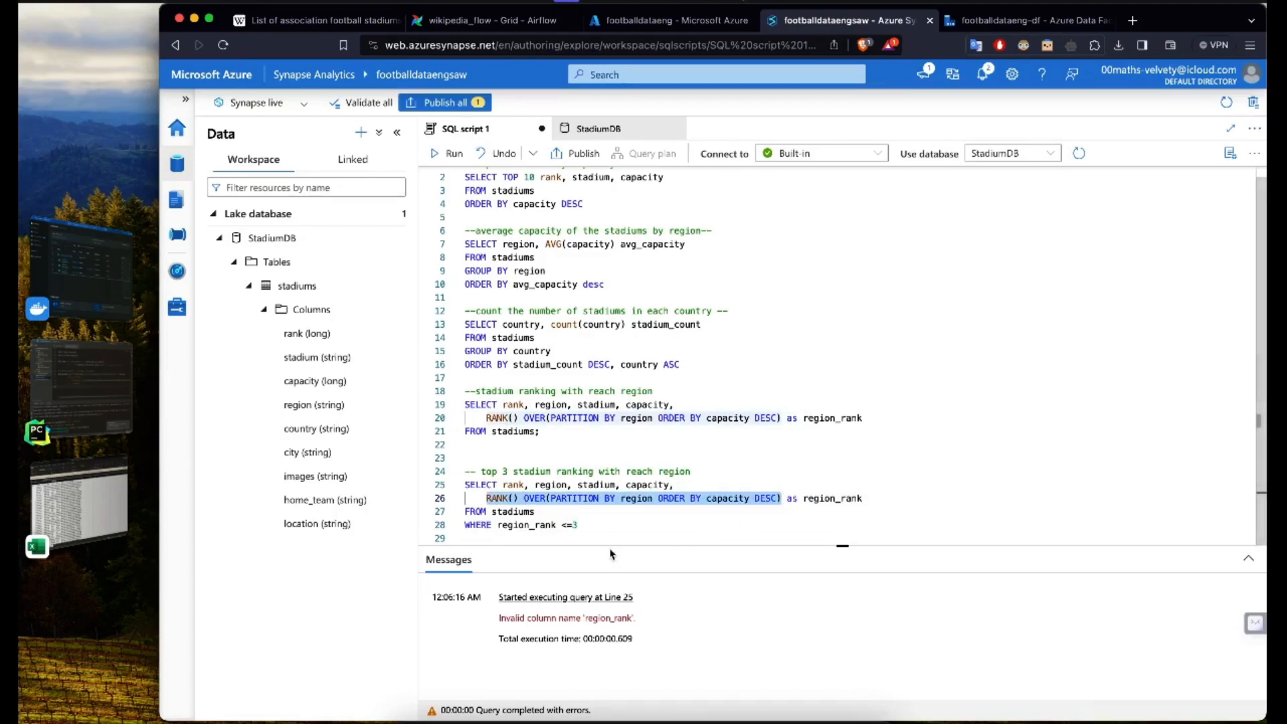
pyautogui.doubleClick(537, 525)
pyautogui.hotkey('ctrl', 'v')
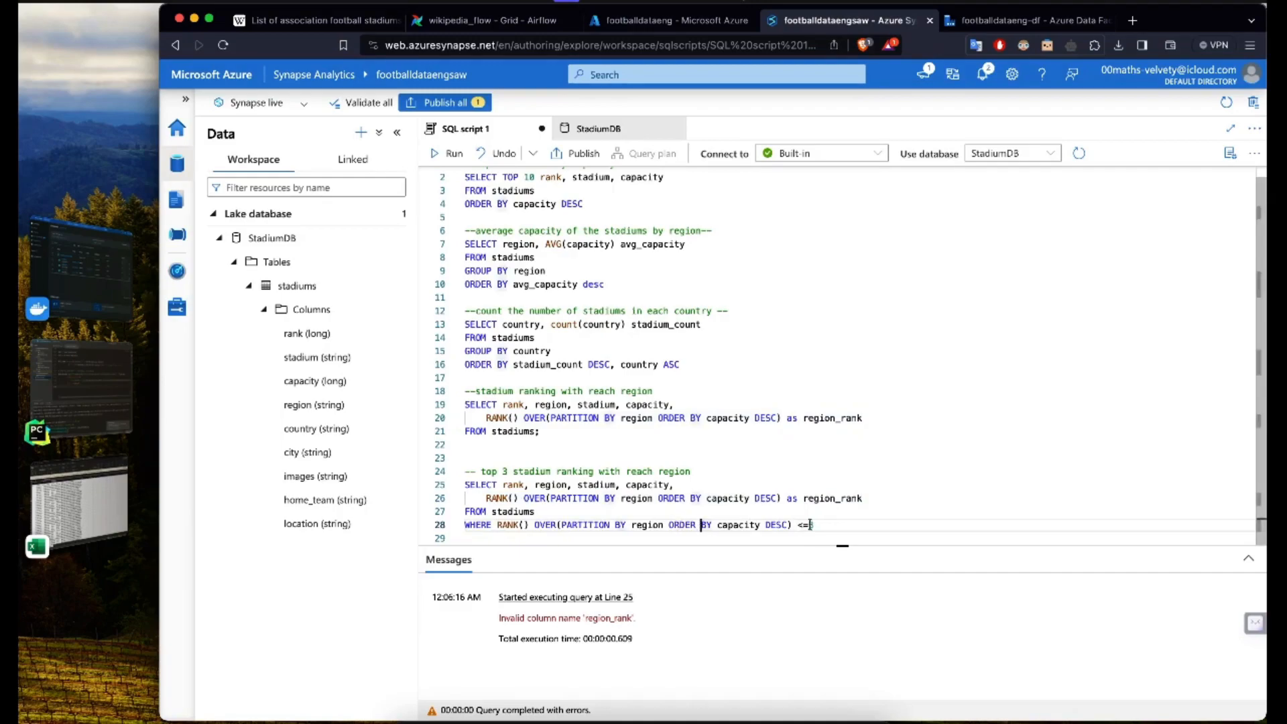
pyautogui.moveTo(814, 525); pyautogui.dragTo(419, 459)
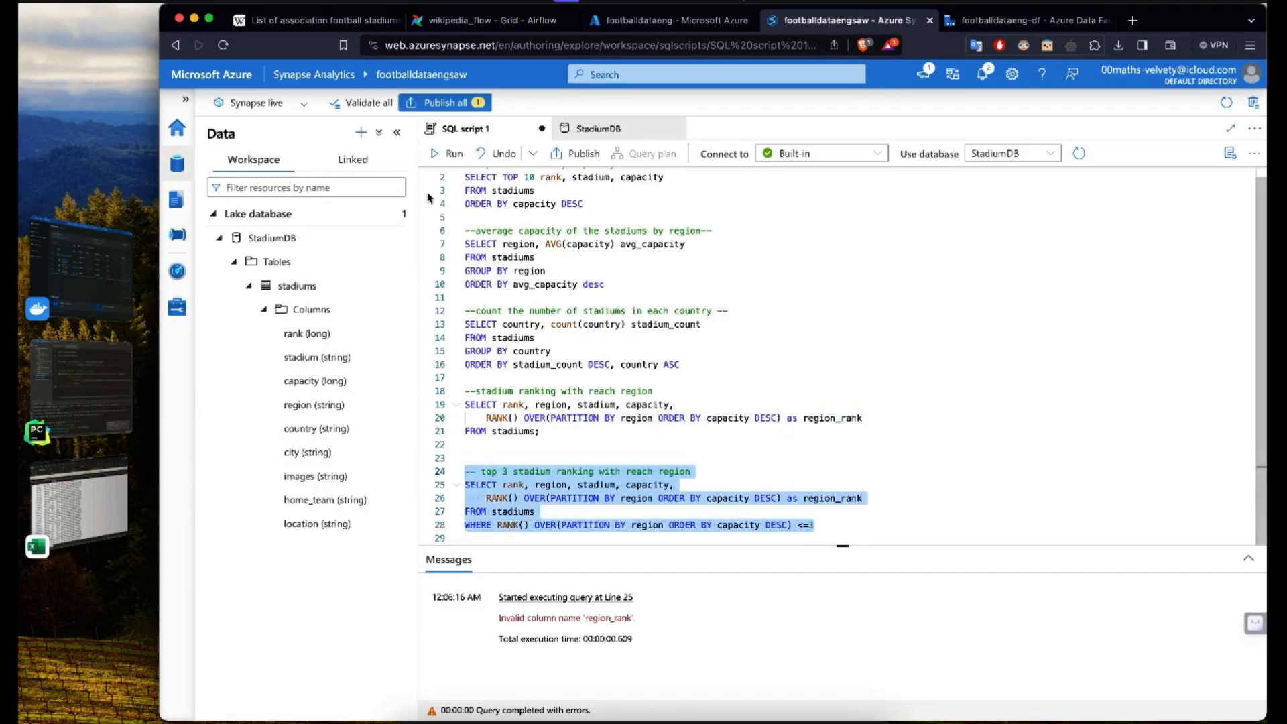
pyautogui.click(448, 153)
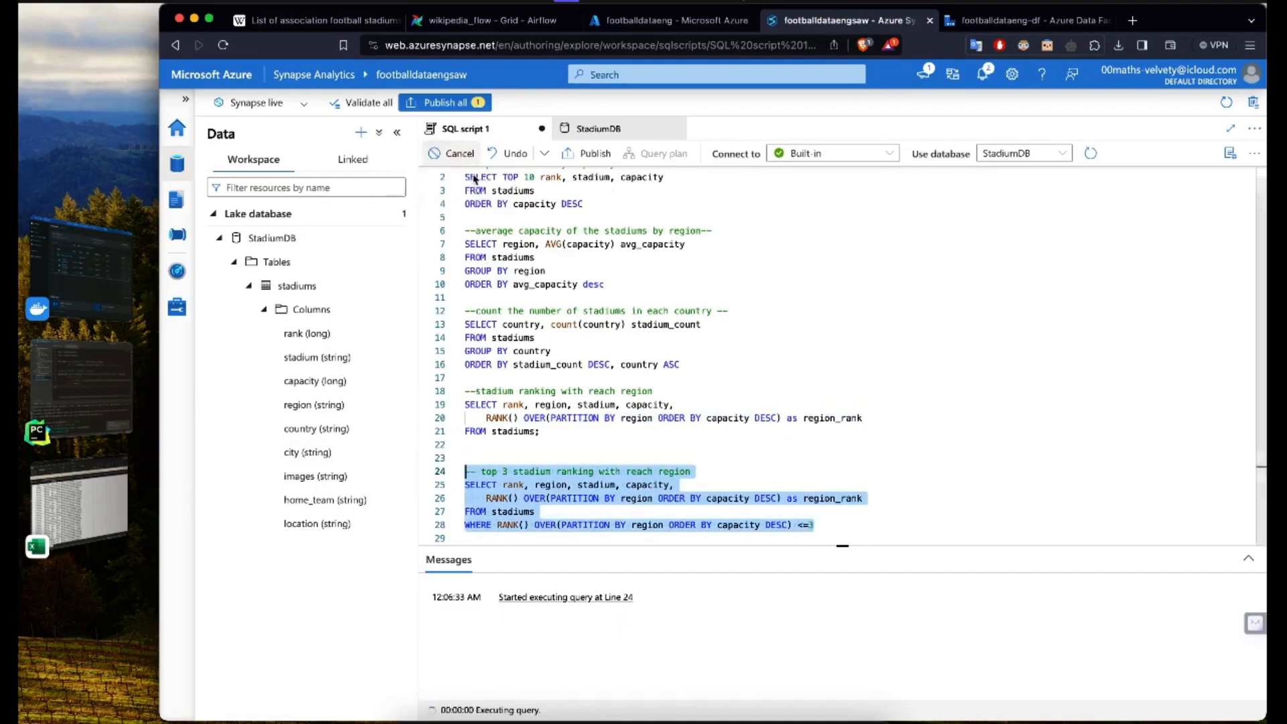
# Step: Delete the WHERE line from the top 3 stadium ranking query
pyautogui.click(717, 526)
pyautogui.click(498, 525)
pyautogui.moveTo(498, 525); pyautogui.dragTo(814, 525)
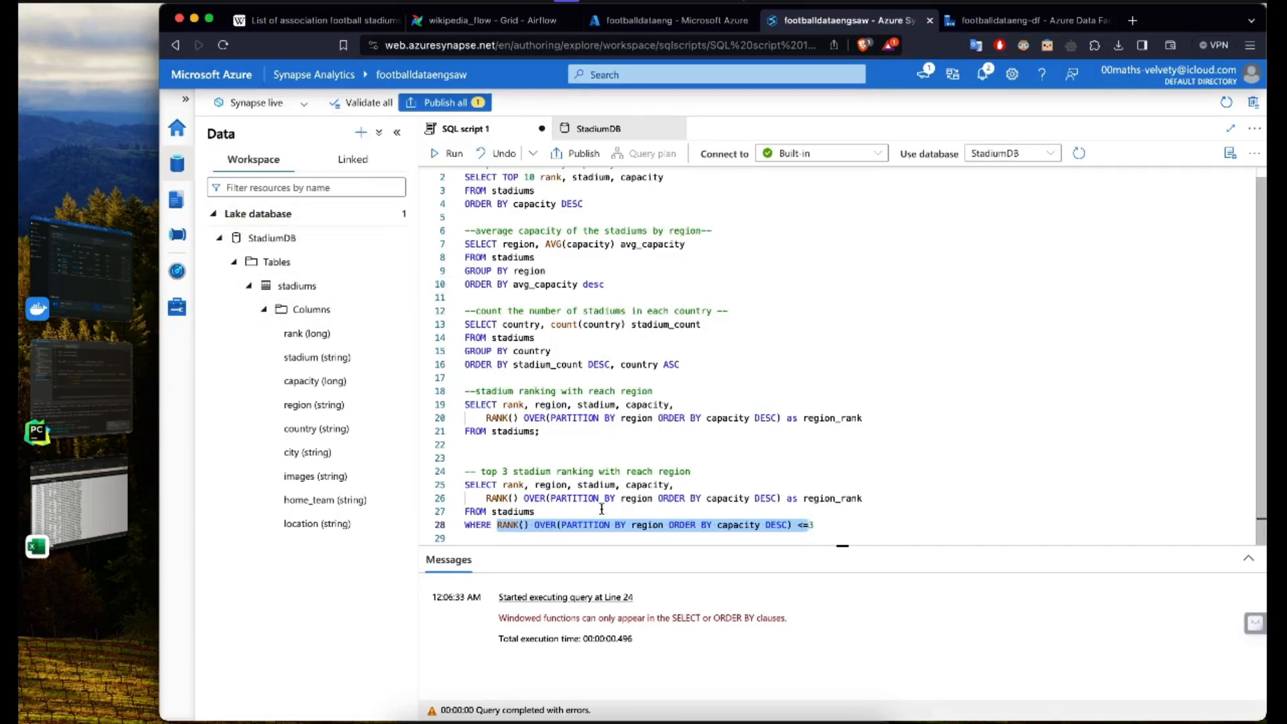
pyautogui.click(723, 534)
pyautogui.hotkey('shift', 'Up')
pyautogui.press('BackSpace')
pyautogui.press('BackSpace')
# Step: Insert an outer SELECT line above the top 3 query listing rank, region, stadium and capacity
pyautogui.press('Up')
pyautogui.press('Up')
pyautogui.press('Home')
pyautogui.press('Return')
pyautogui.press('Up')
pyautogui.write('SELECT')
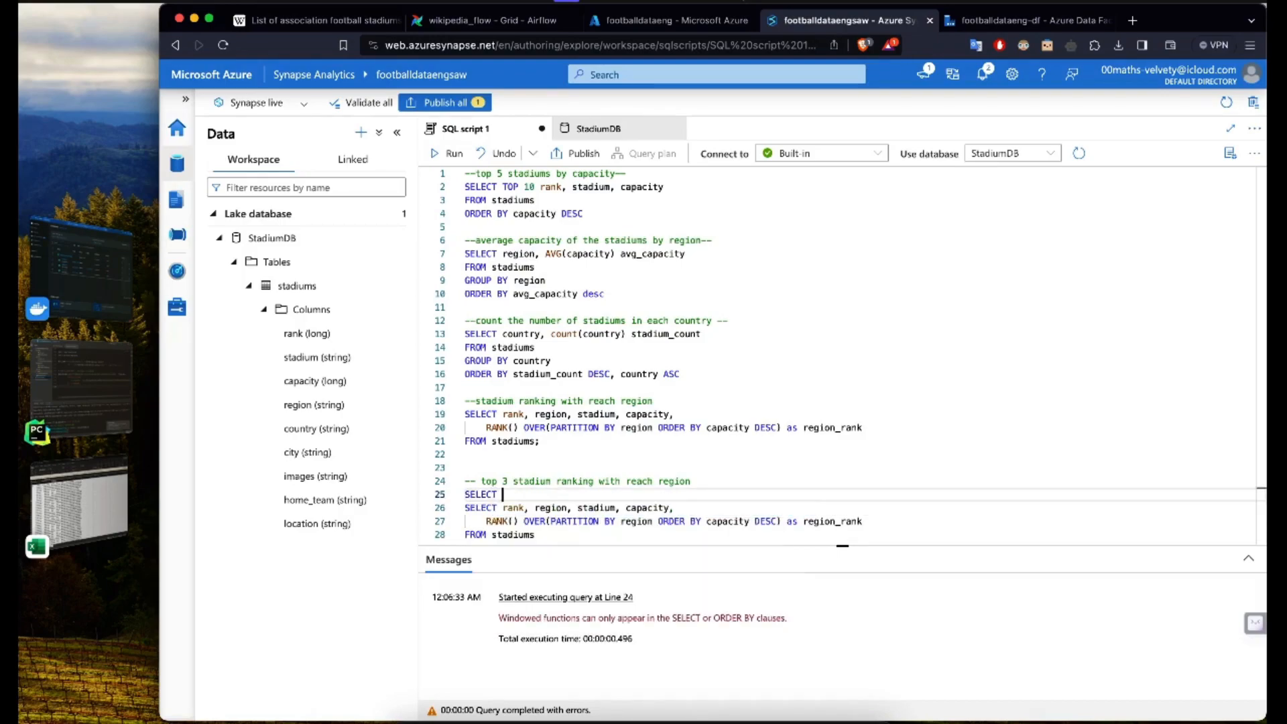
pyautogui.press('Down')
pyautogui.hotkey('shift', 'End')
pyautogui.hotkey('ctrl', 'c')
pyautogui.press('Up')
pyautogui.hotkey('ctrl', 'v')
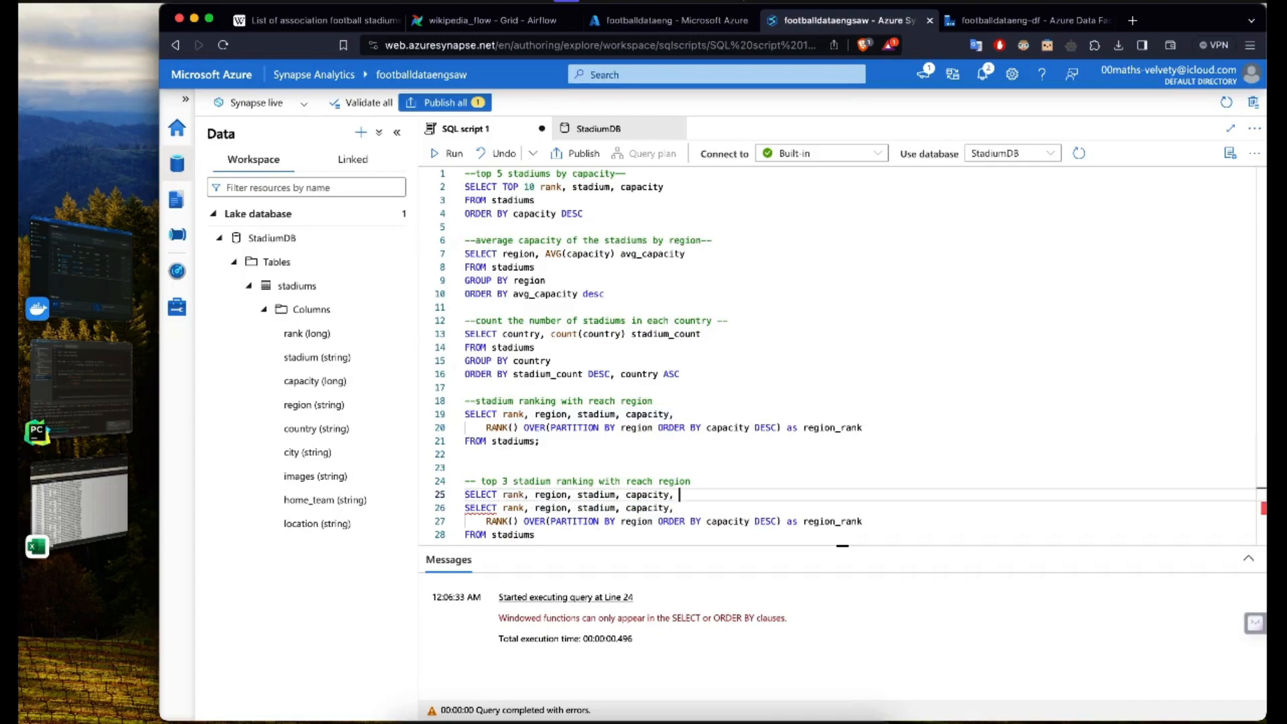
# Step: Complete the outer line with region_rank FROM (, and close the inner query as a subquery aliased ranked_stadiums
pyautogui.write('region')
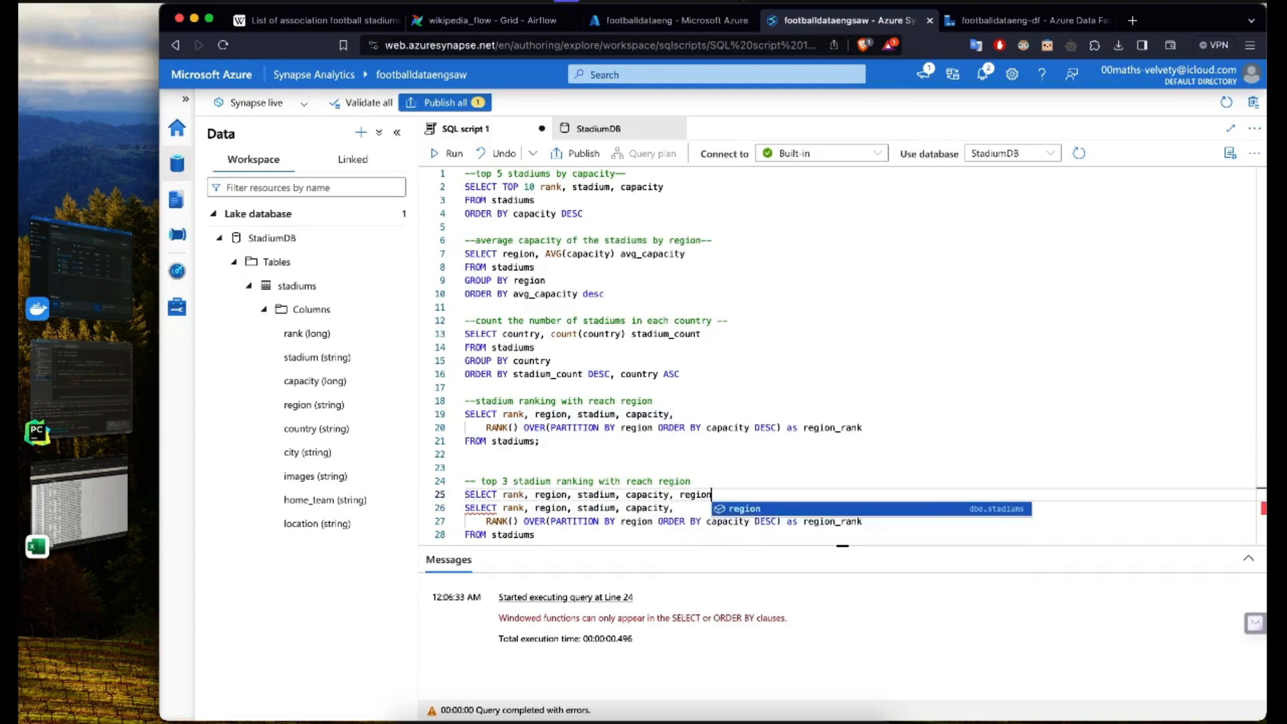
pyautogui.write('_rank ')
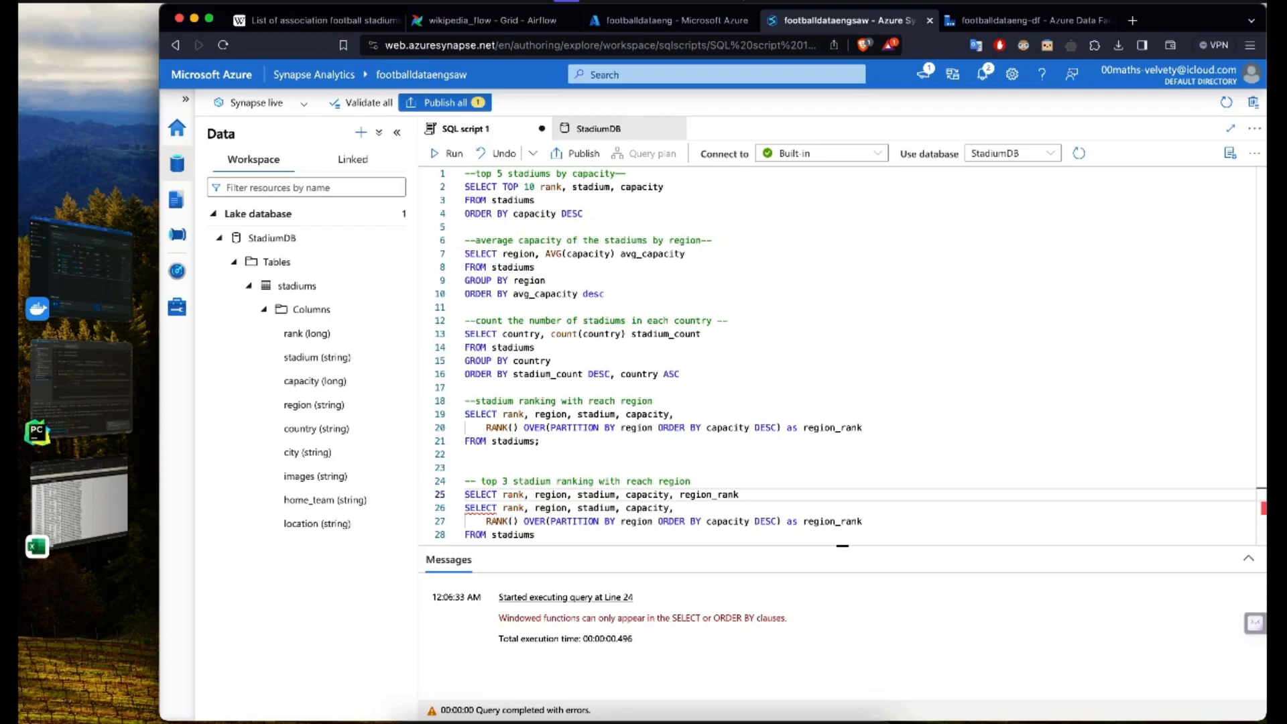
pyautogui.write('FROM (')
pyautogui.click(557, 535)
pyautogui.write(') as ')
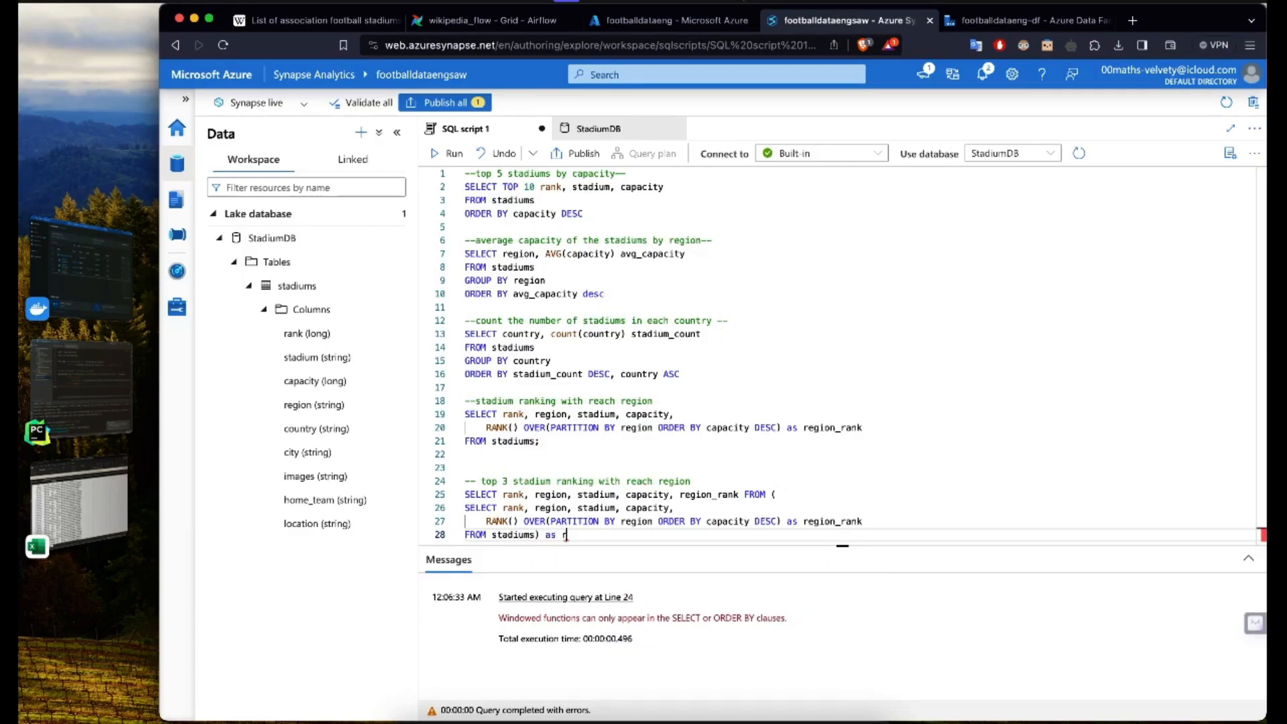
pyautogui.write('ranked_stas')
# Step: Add WHERE region_rank <=3 after the subquery and run only the top 3 query
pyautogui.press('Return')
pyautogui.write('WHER')
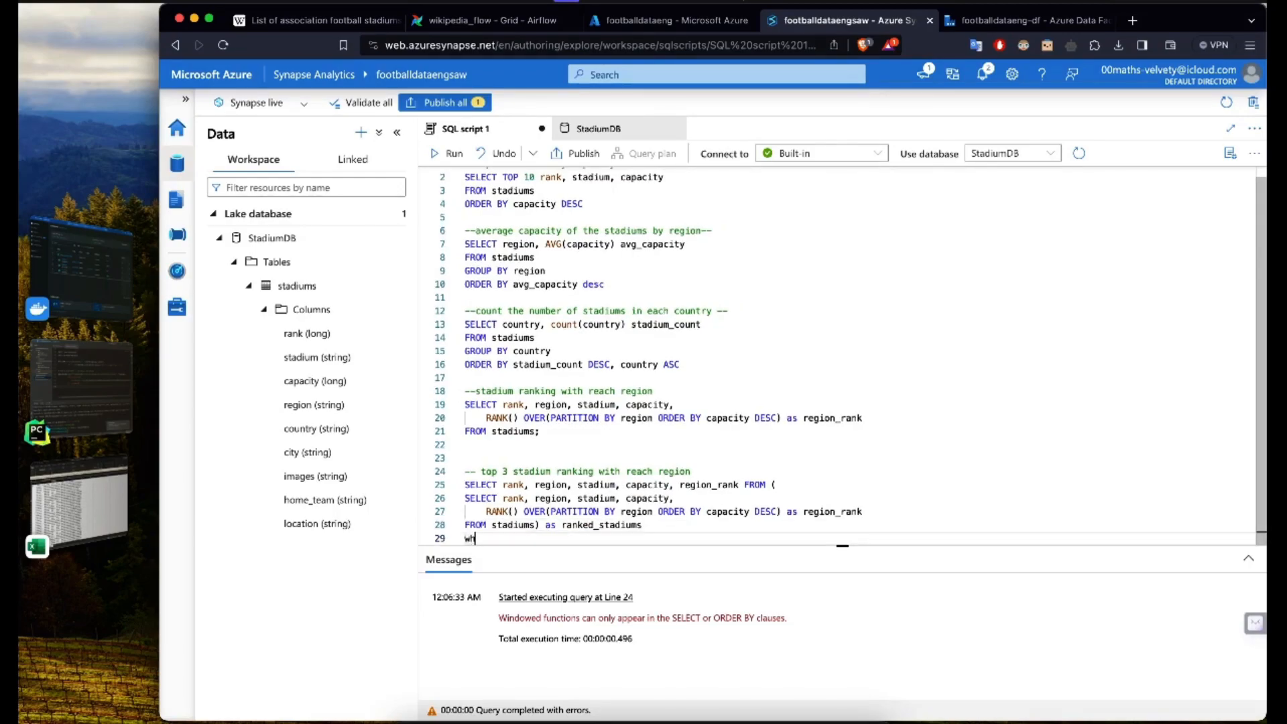
pyautogui.write('E region_rank <=3')
pyautogui.moveTo(578, 539); pyautogui.dragTo(464, 484)
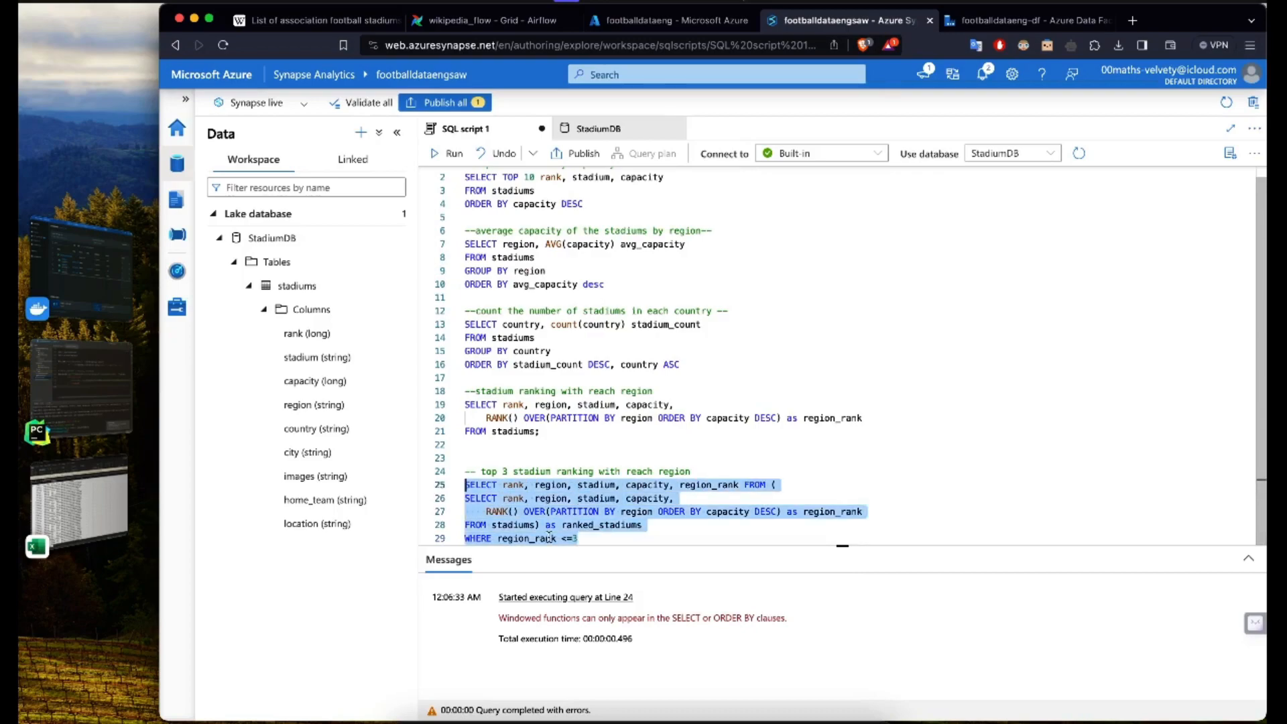
pyautogui.click(448, 153)
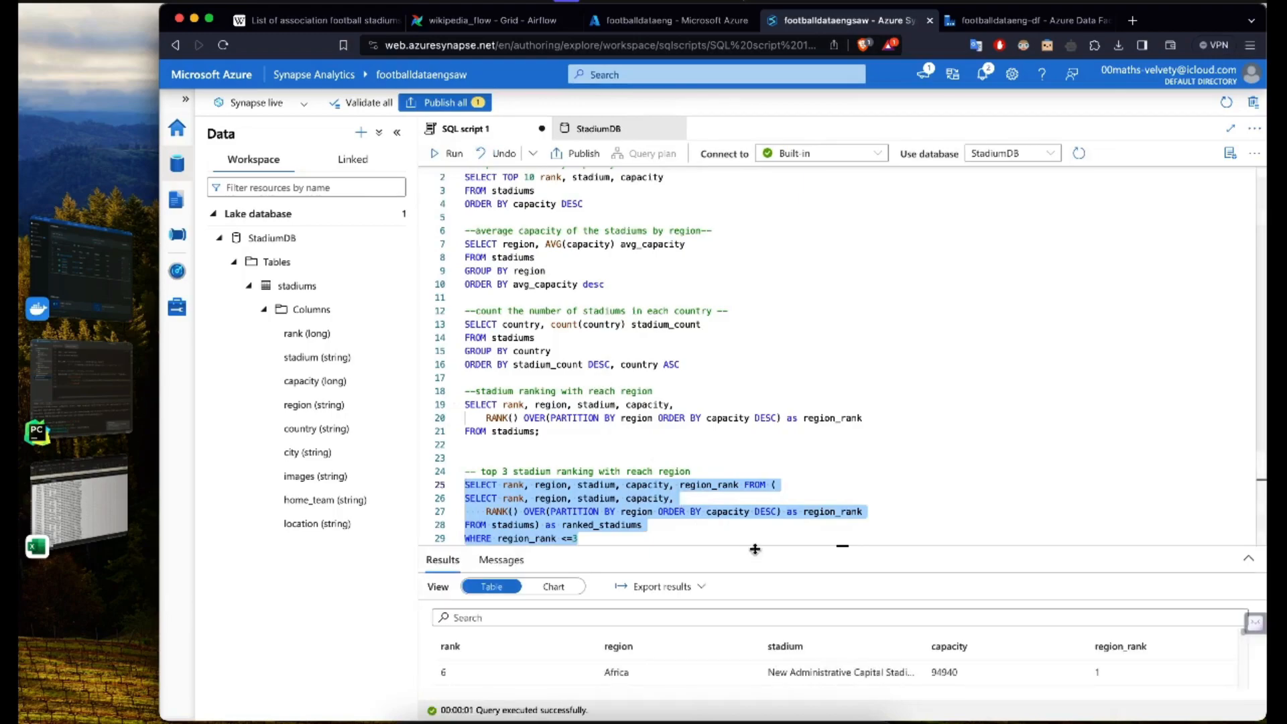
# Step: Enlarge the results and check the regions, capacities and region ranks of the top 3 rows
pyautogui.moveTo(738, 545); pyautogui.dragTo(733, 298)
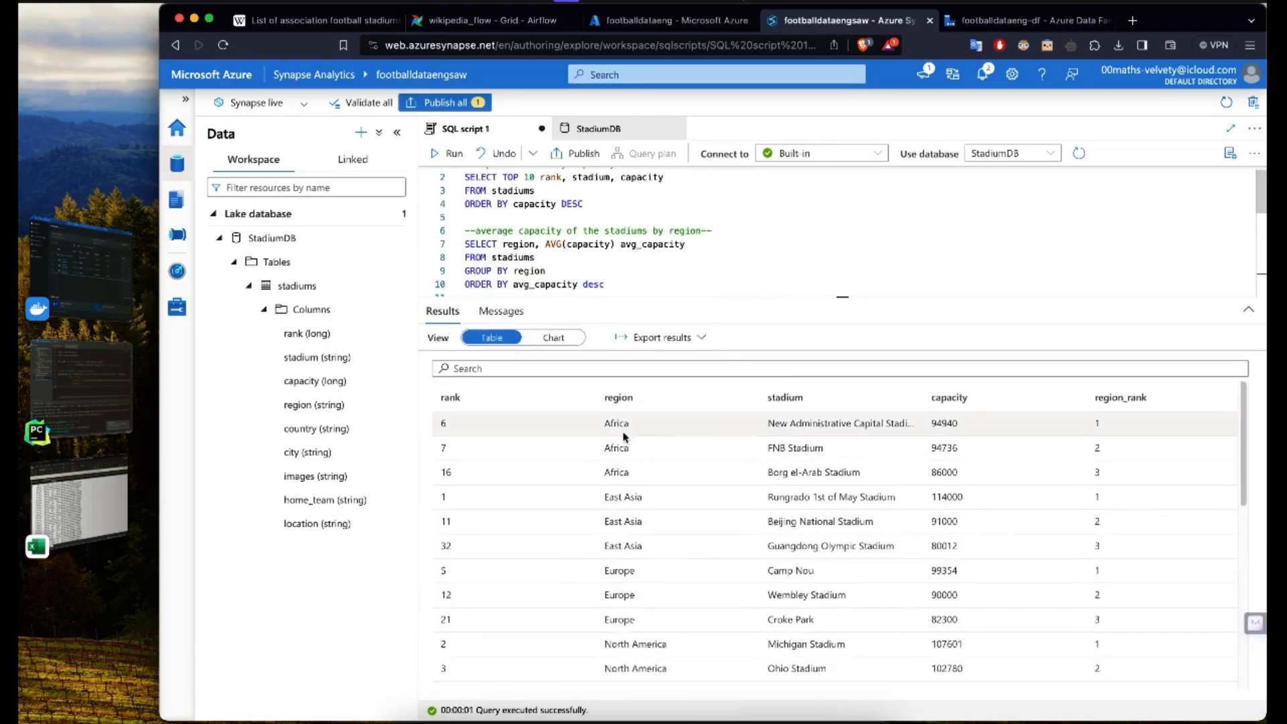
pyautogui.moveTo(607, 422); pyautogui.dragTo(644, 478)
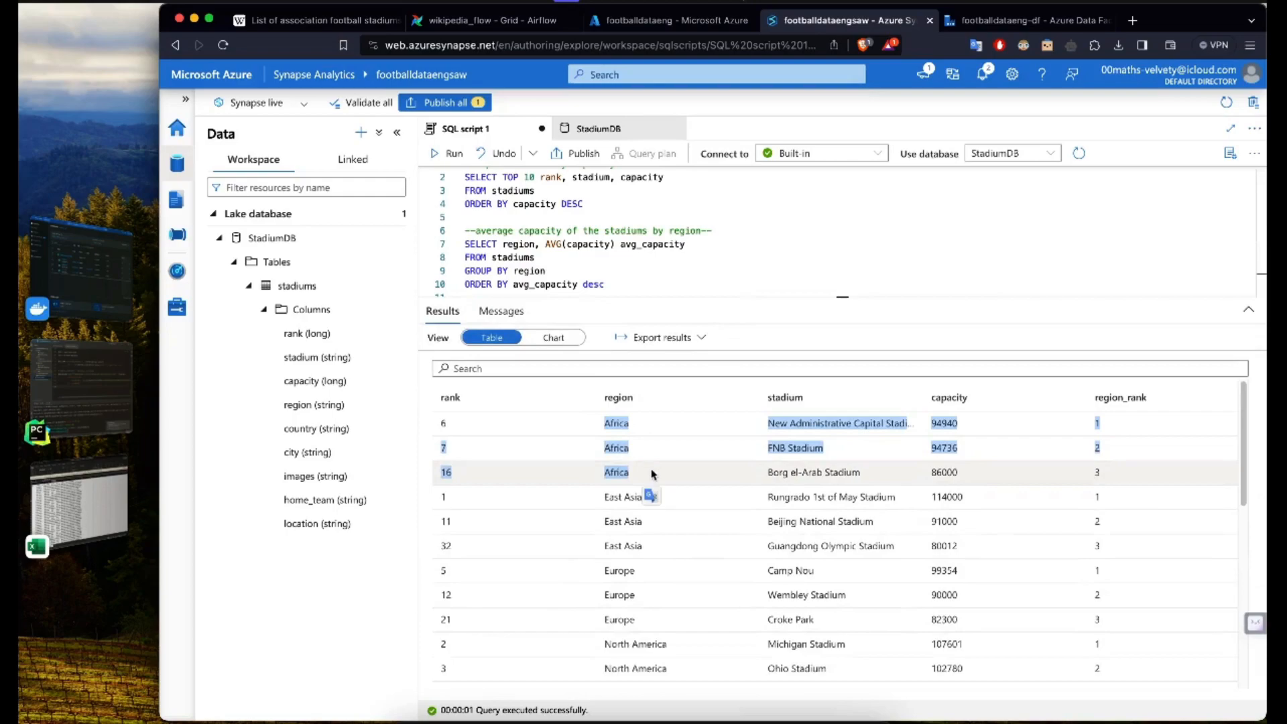
pyautogui.click(623, 471)
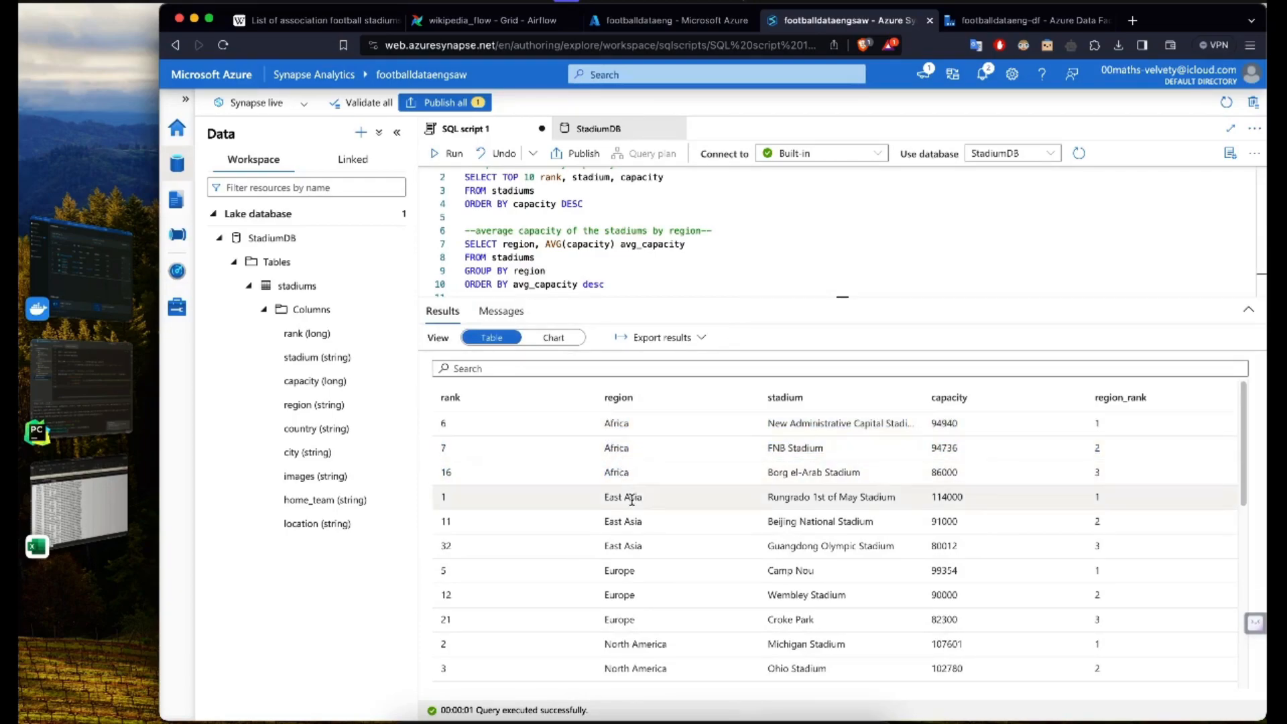
pyautogui.moveTo(931, 423); pyautogui.dragTo(955, 473)
pyautogui.click(1131, 432)
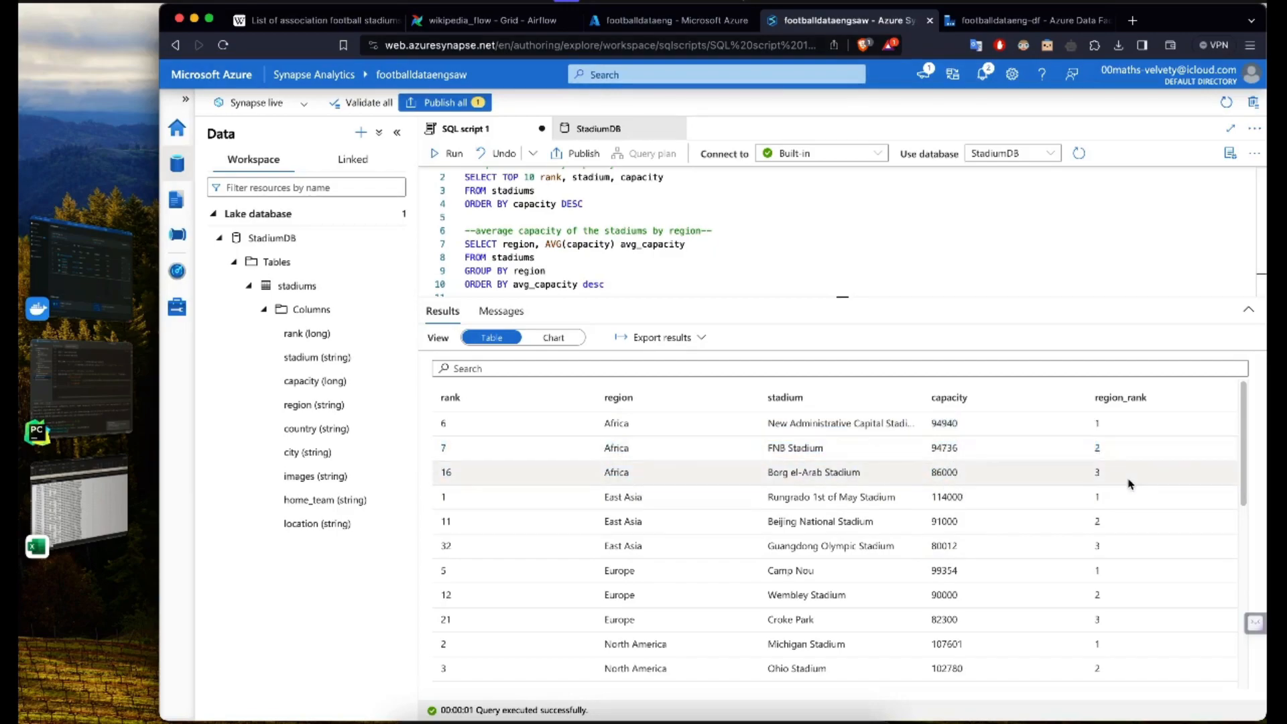
pyautogui.moveTo(1095, 496); pyautogui.dragTo(1103, 542)
pyautogui.moveTo(1255, 452); pyautogui.dragTo(1219, 637)
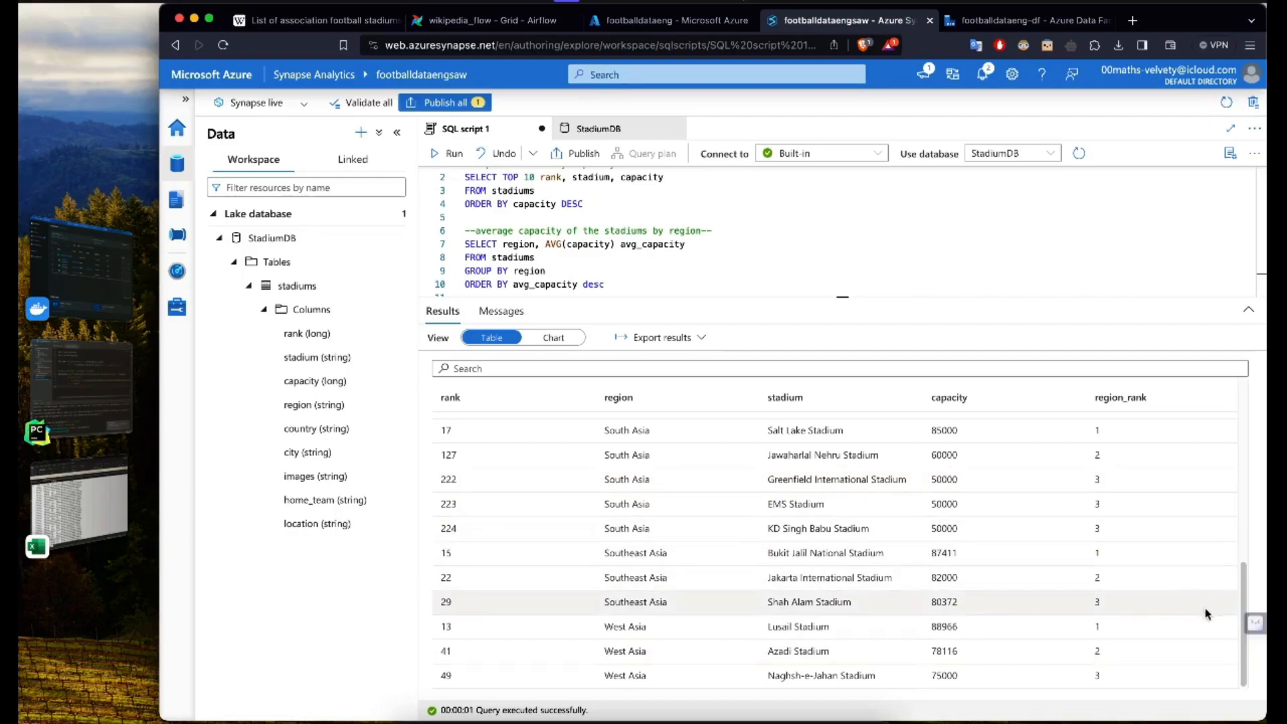
# Step: Examine the South Asia rows for stadiums sharing the same capacity and region rank
pyautogui.moveTo(1244, 600); pyautogui.dragTo(1243, 555)
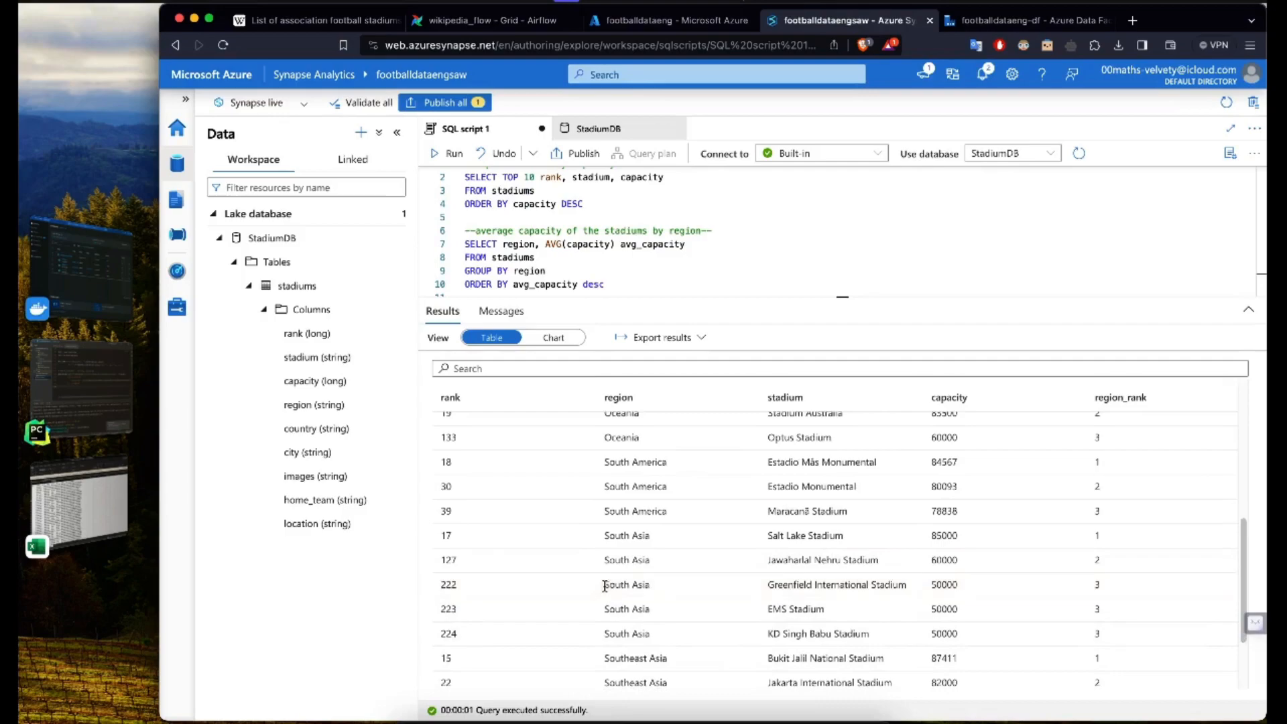
pyautogui.moveTo(604, 585); pyautogui.dragTo(971, 628)
pyautogui.moveTo(1087, 631); pyautogui.dragTo(1107, 633)
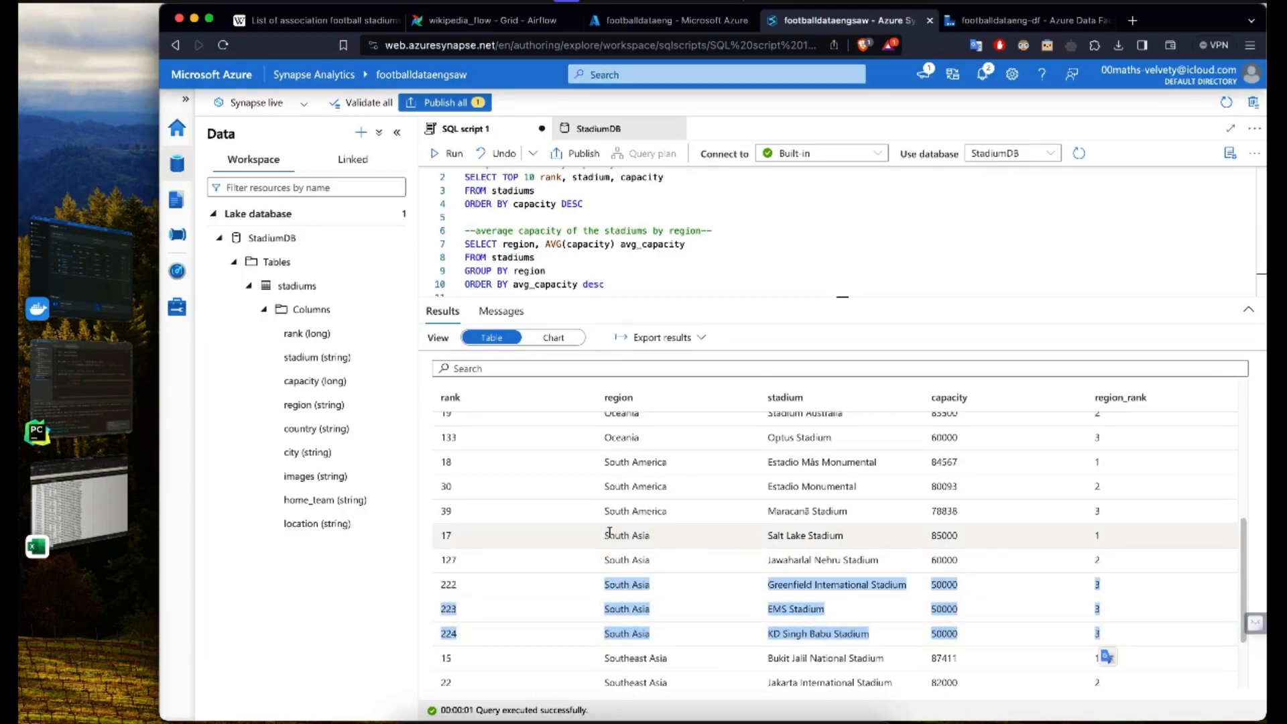
pyautogui.click(1113, 608)
pyautogui.moveTo(1104, 633); pyautogui.dragTo(1050, 579)
pyautogui.click(927, 586)
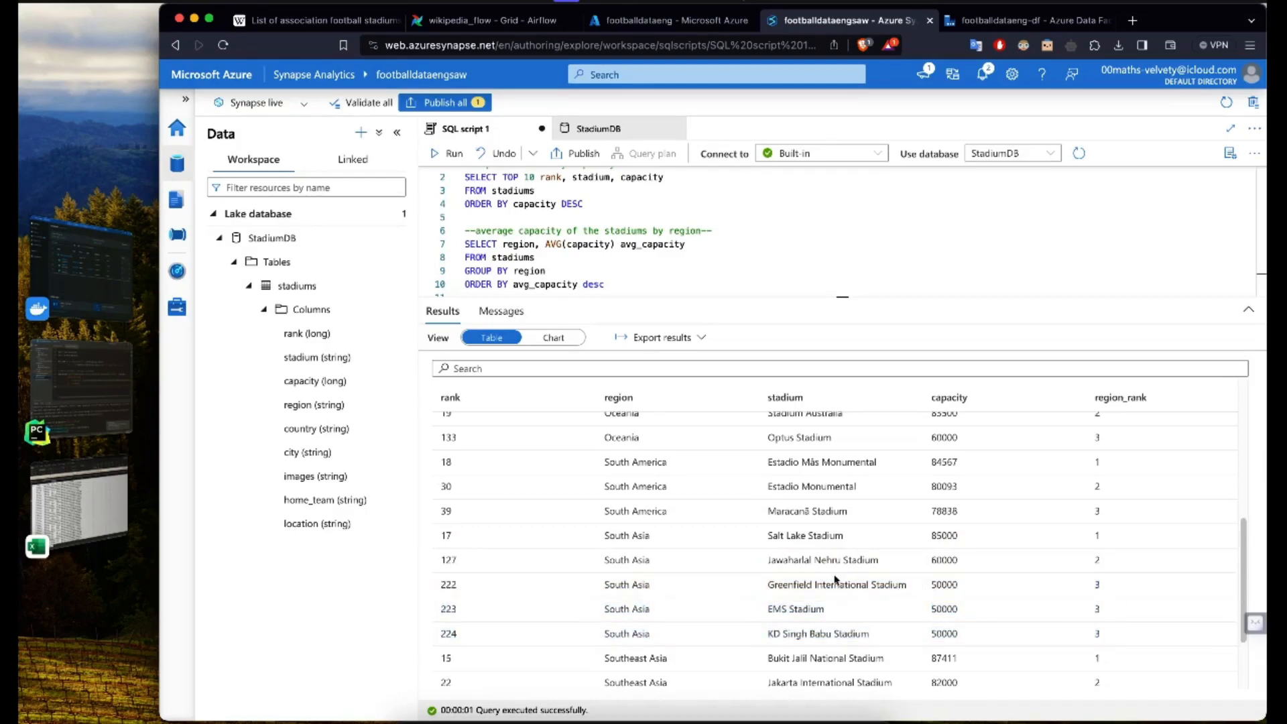
# Step: Enlarge the query editor again and add blank lines below the top 3 query
pyautogui.moveTo(758, 297); pyautogui.dragTo(743, 464)
pyautogui.scroll(-2, 636, 400)
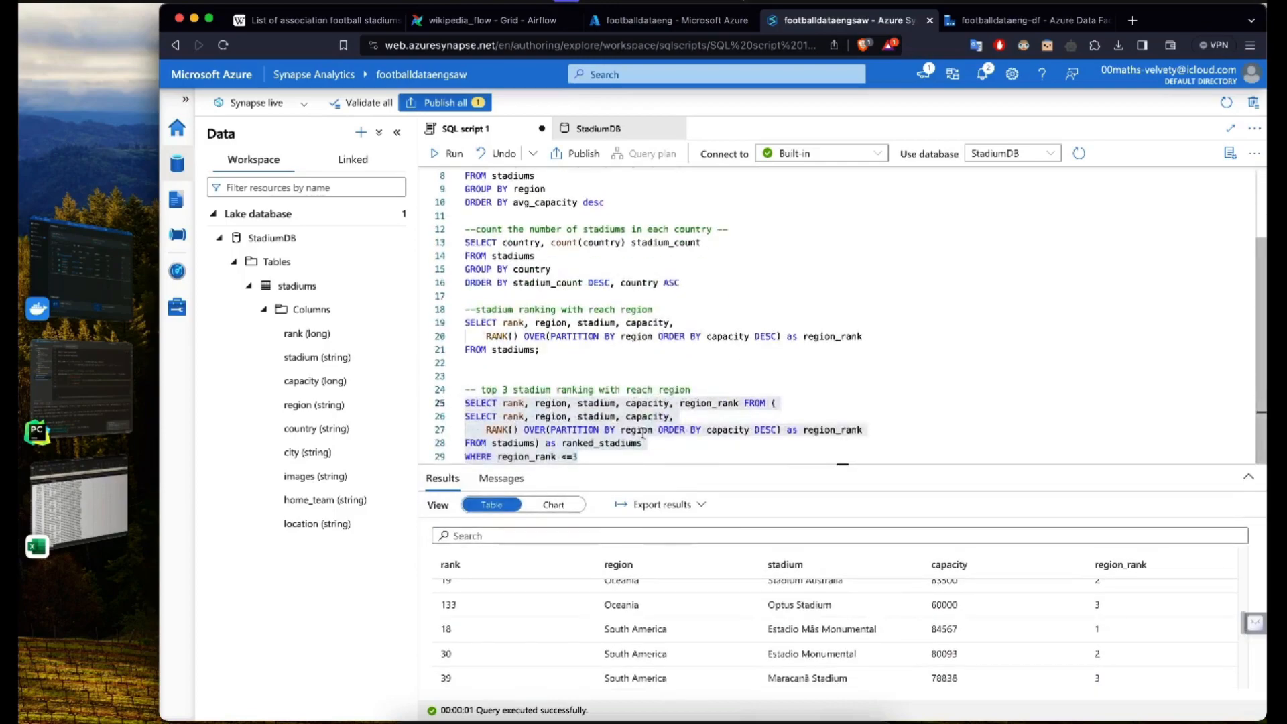
pyautogui.click(646, 448)
pyautogui.press('Down')
pyautogui.press('Return')
pyautogui.press('Return')
pyautogui.press('Return')
pyautogui.press('Return')
pyautogui.press('Return')
pyautogui.press('Return')
pyautogui.press('Return')
pyautogui.press('Return')
pyautogui.press('Return')
pyautogui.press('Return')
pyautogui.press('Return')
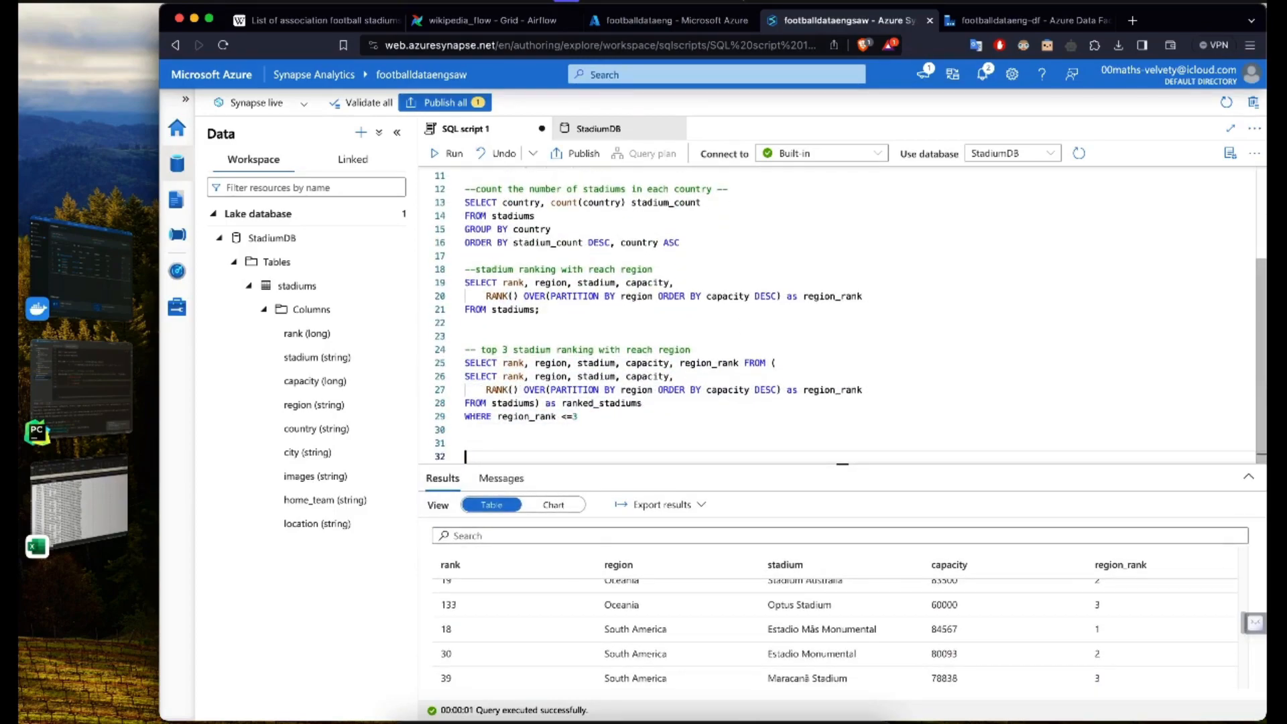
pyautogui.press('Return')
pyautogui.press('Return')
pyautogui.press('Return')
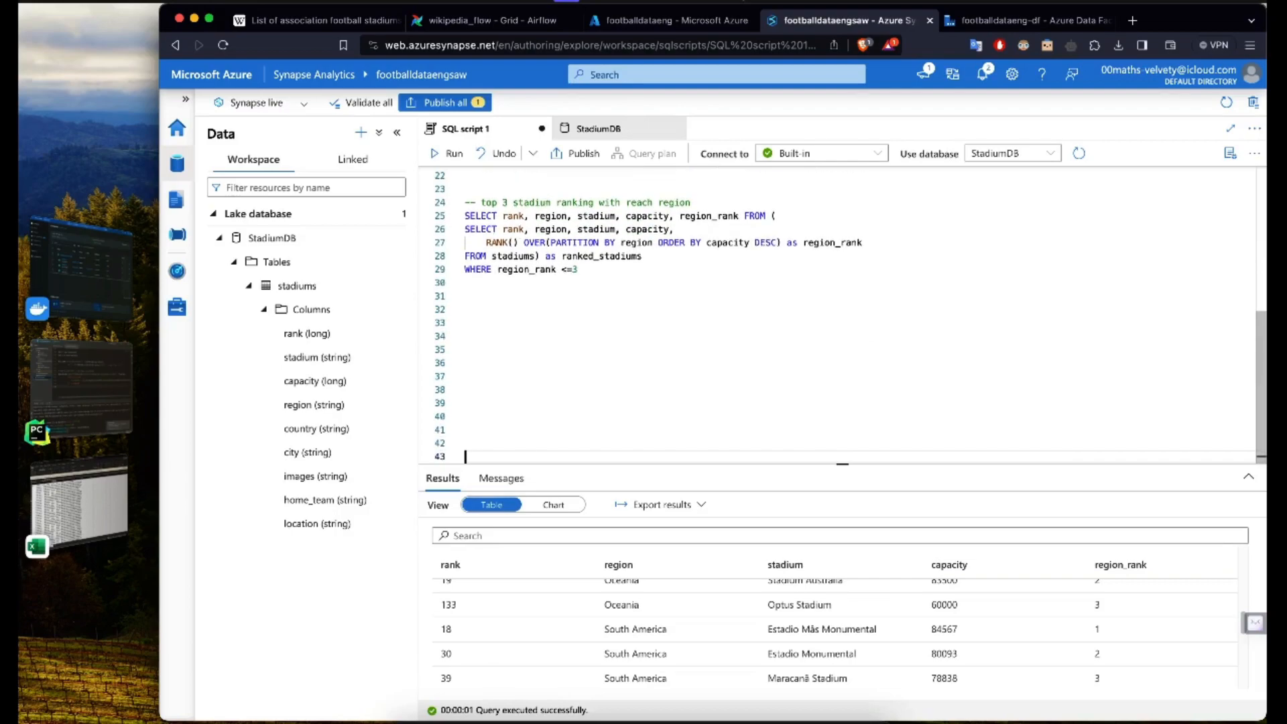
# Step: Add the comment "--stadiums with capacity above the average--" on line 32
pyautogui.click(494, 310)
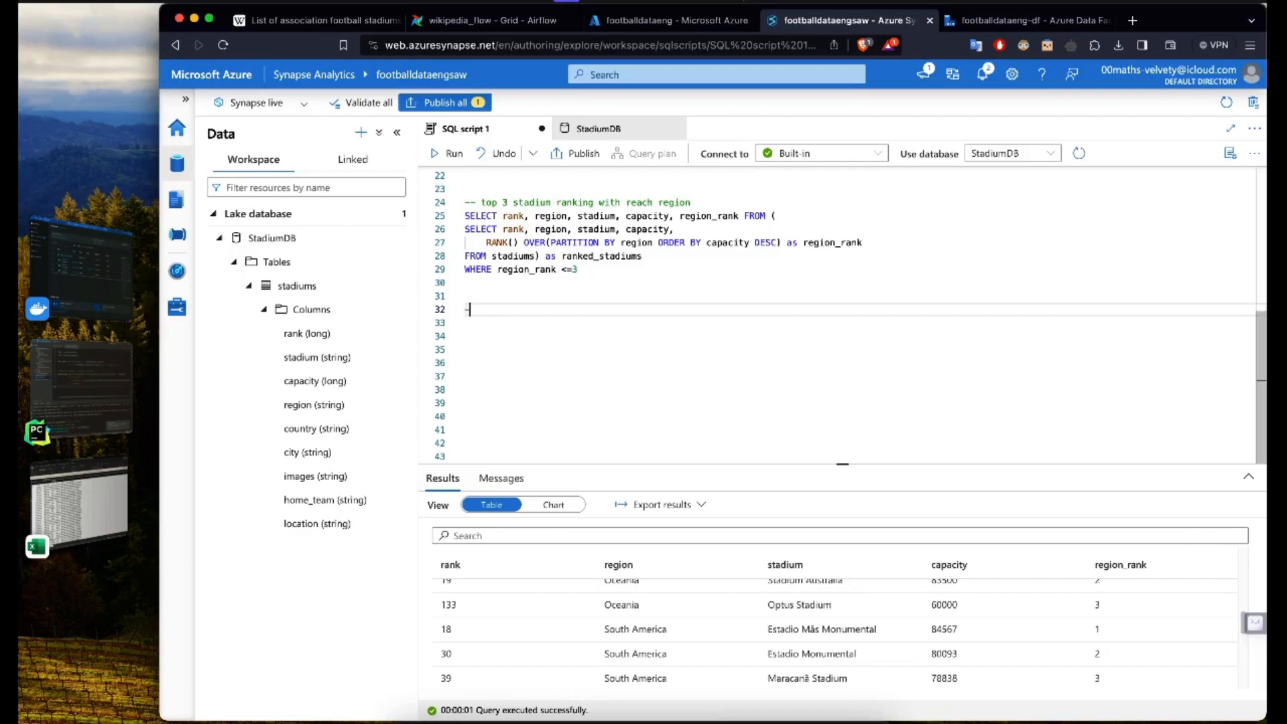
pyautogui.write('--stadiums with ')
pyautogui.write('capacity abov')
pyautogui.press('BackSpace')
pyautogui.write('city above the average--')
pyautogui.press('Return')
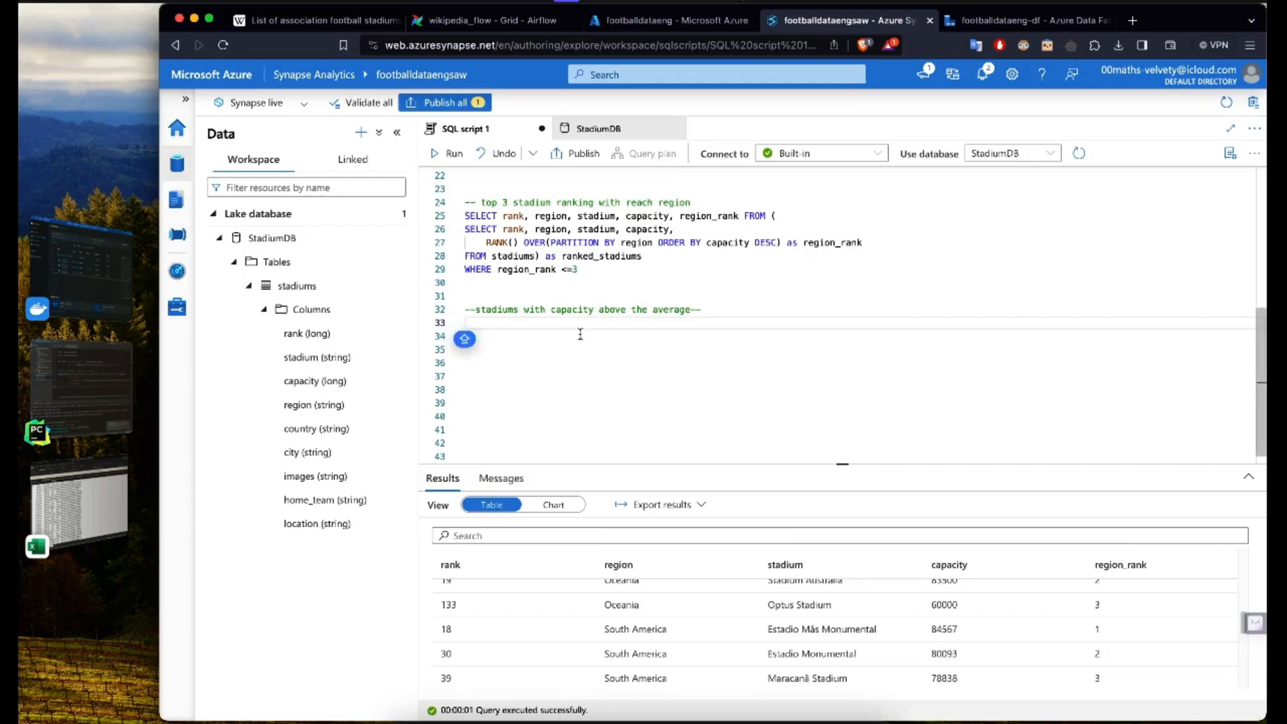
# Step: Begin the above-average query with SELECT stadium, capacity FROM stadiums under its comment
pyautogui.write('SELECT')
pyautogui.press('capslock')
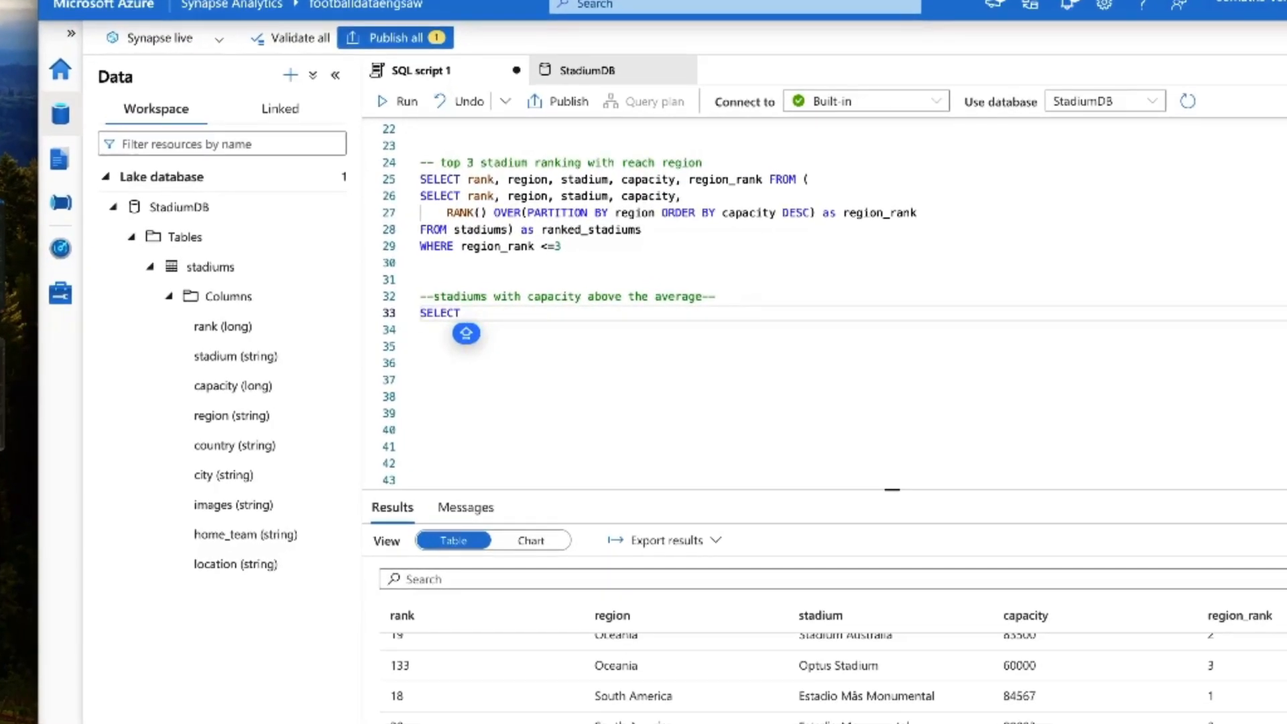
pyautogui.press('capslock')
pyautogui.write('stadium')
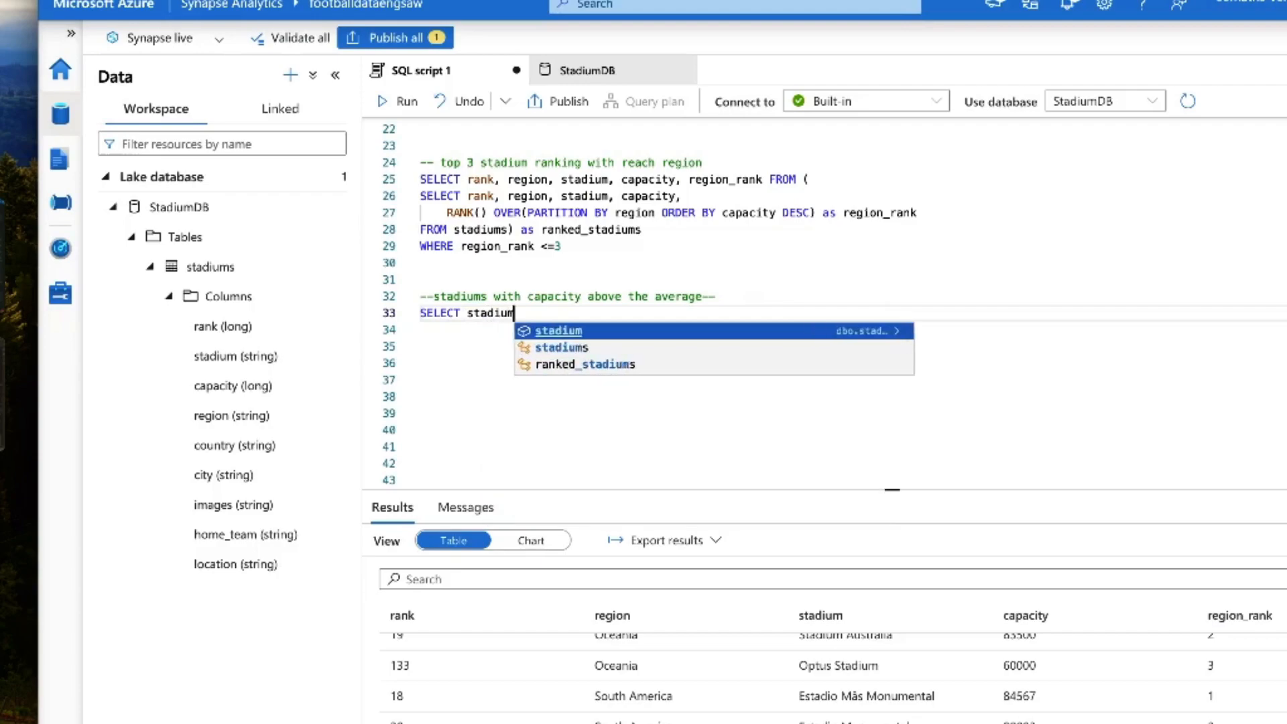
pyautogui.press('Escape')
pyautogui.write(',')
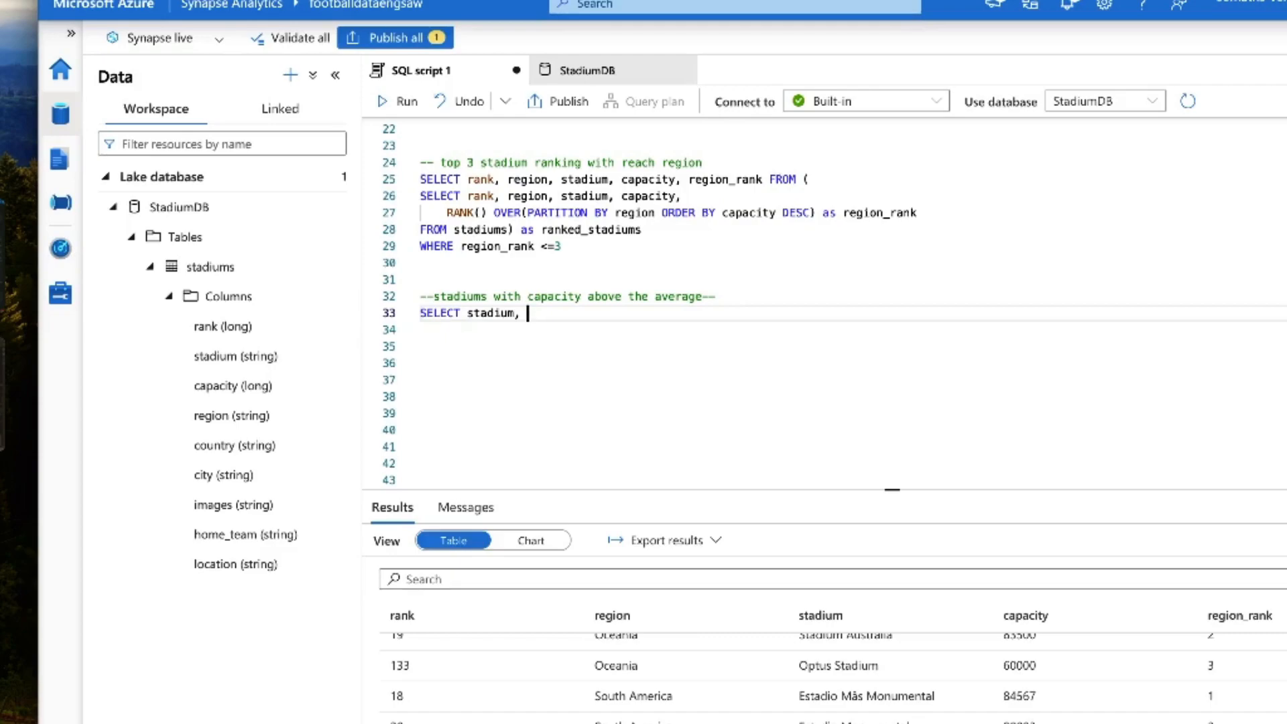
pyautogui.write('capacity,')
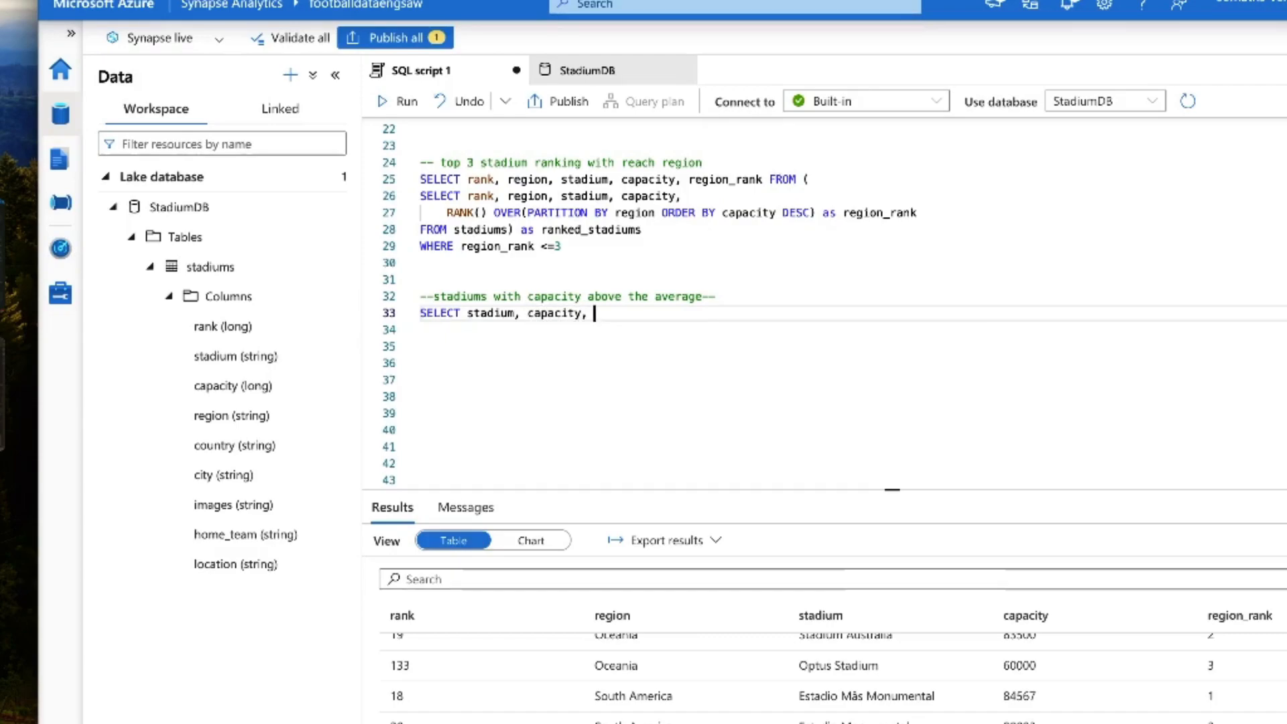
pyautogui.press('BackSpace')
pyautogui.press('BackSpace')
pyautogui.write('FROM stad')
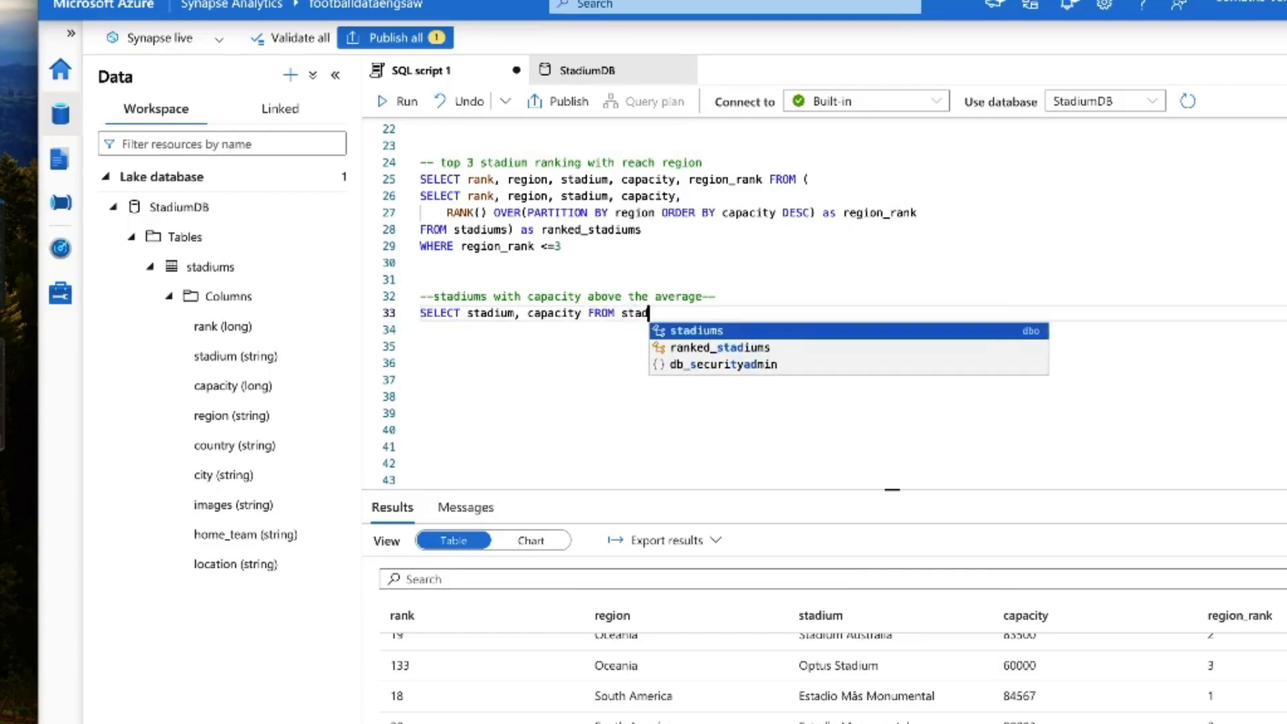
pyautogui.press('Return')
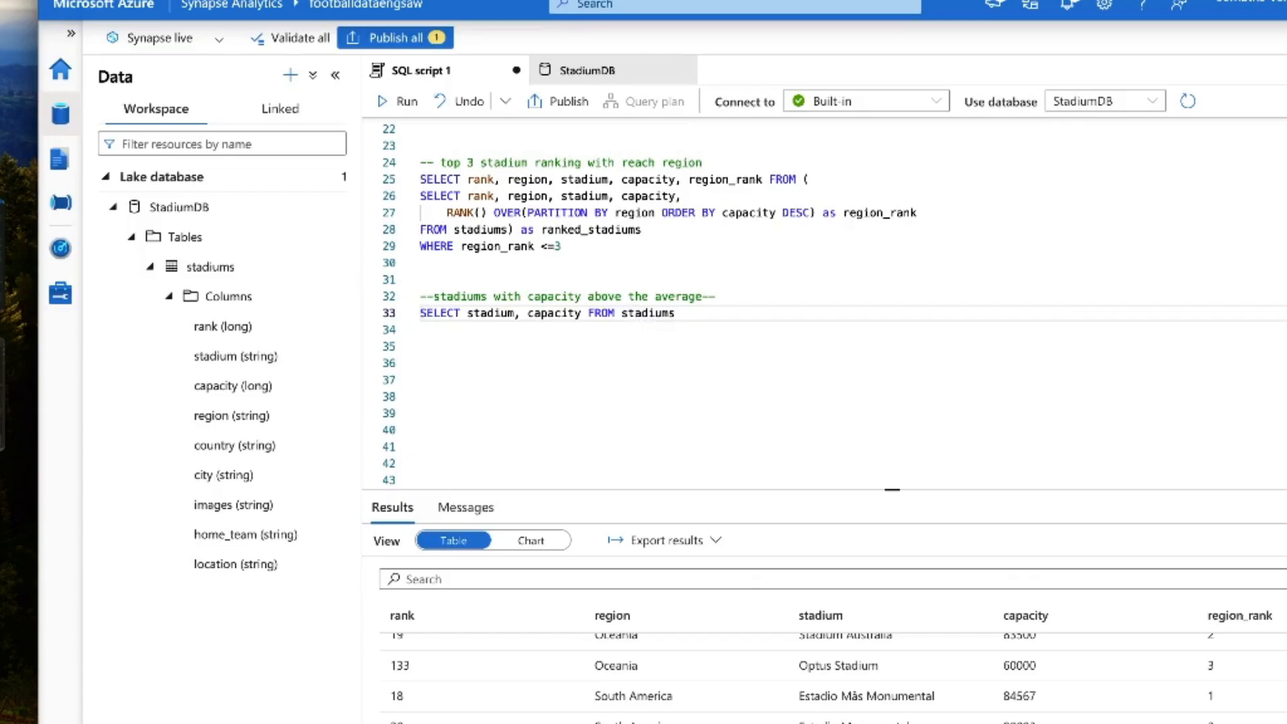
# Step: Append a comma and a parenthesised subquery starting with SELECT region, AVG(capacity) to the above-average query
pyautogui.write(', (')
pyautogui.write('SELEC')
pyautogui.write('T')
pyautogui.hotkey('alt', 'Left')
pyautogui.write('(SELECT region, AVG(')
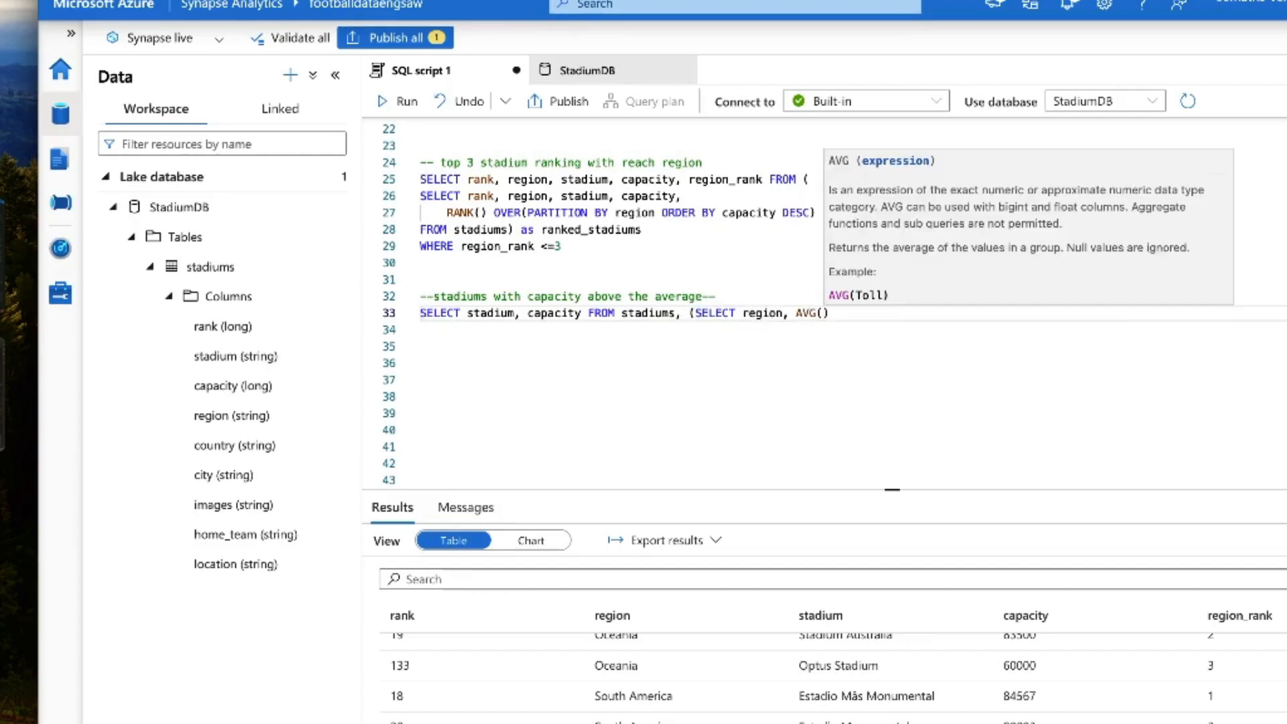
pyautogui.write('capacity')
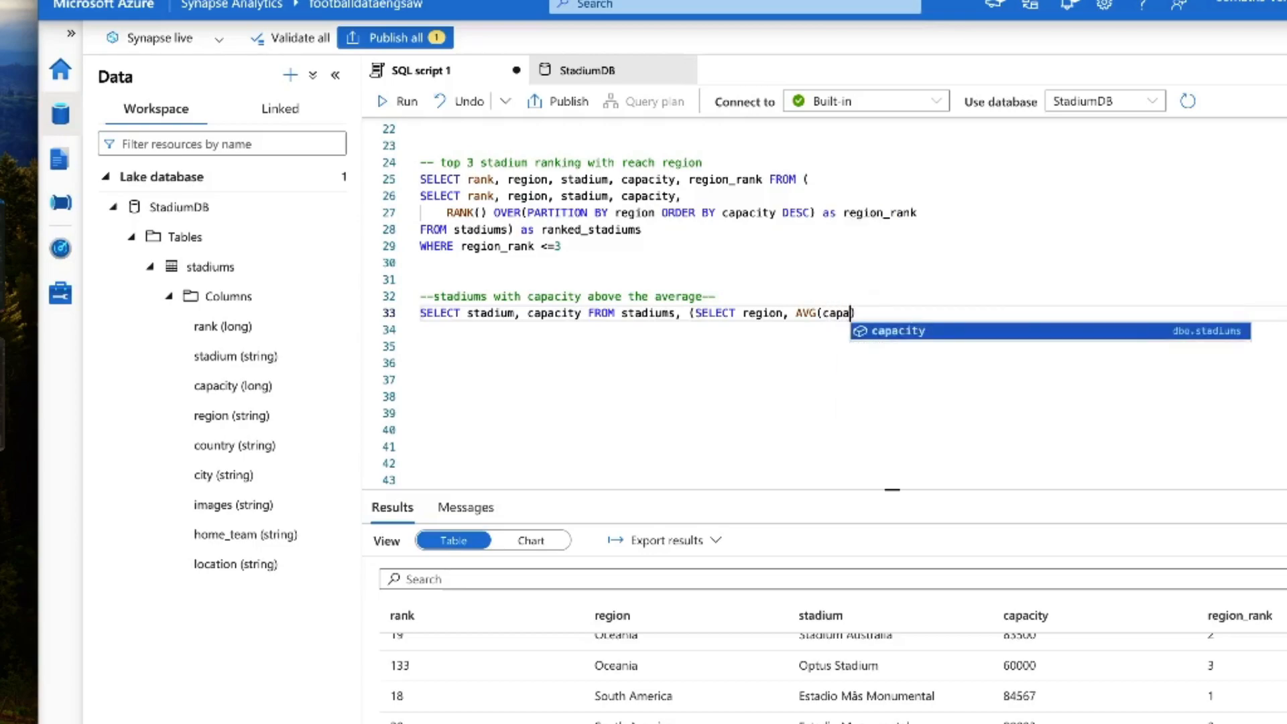
pyautogui.press('Return')
# Step: Alias the subquery's average as avg_capacity and add FROM stadiums as its source
pyautogui.write('avg_capavit')
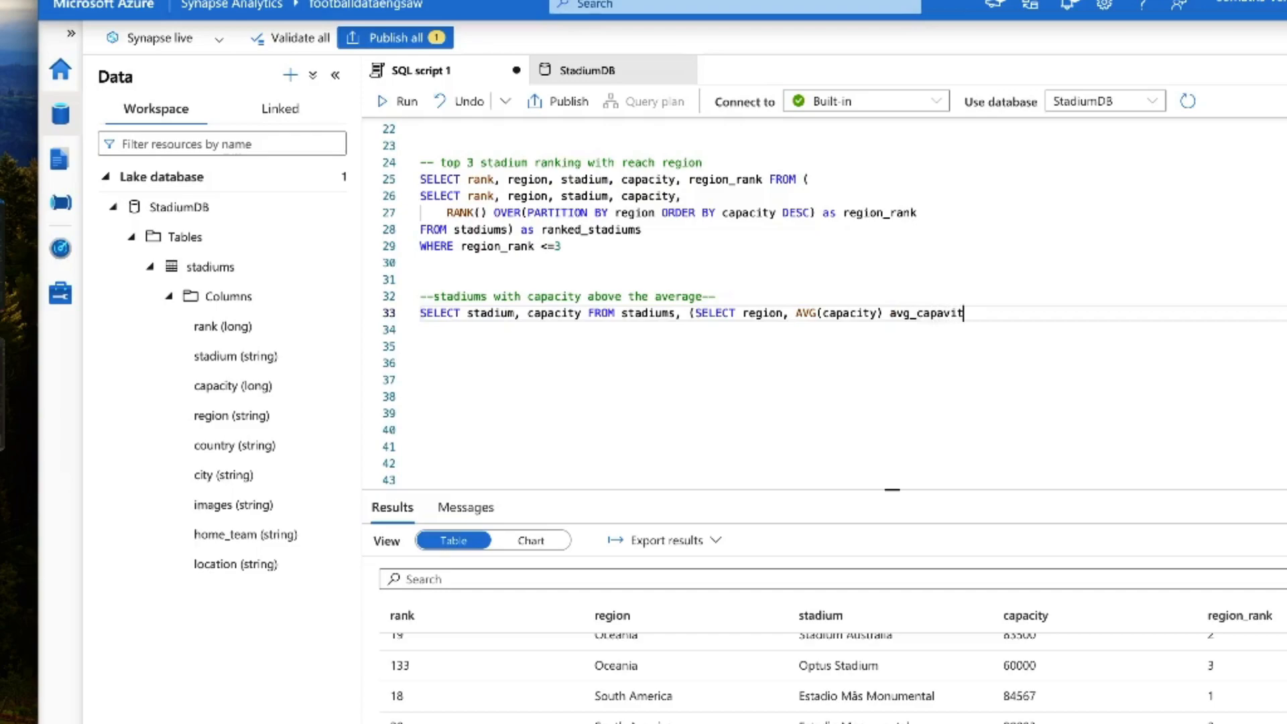
pyautogui.press('BackSpace')
pyautogui.press('BackSpace')
pyautogui.press('BackSpace')
pyautogui.write('city) FROM')
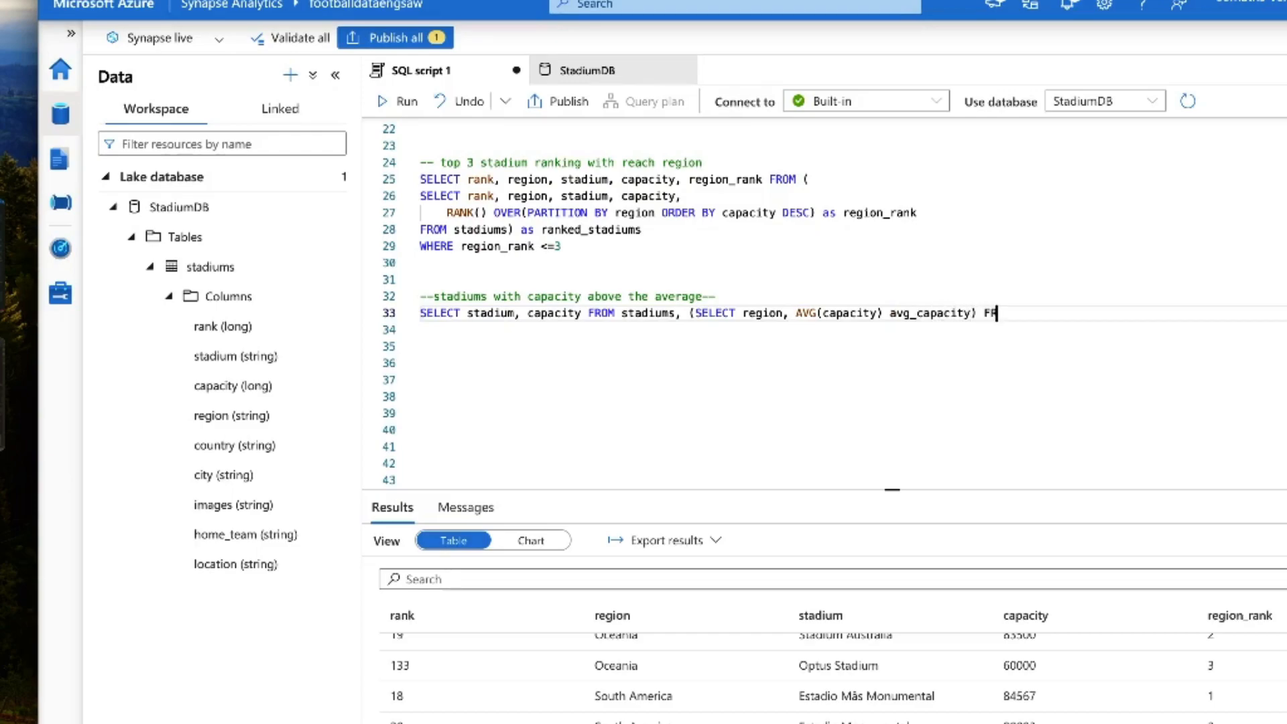
pyautogui.press('Left')
pyautogui.press('Left')
pyautogui.press('Left')
pyautogui.press('Left')
pyautogui.press('Left')
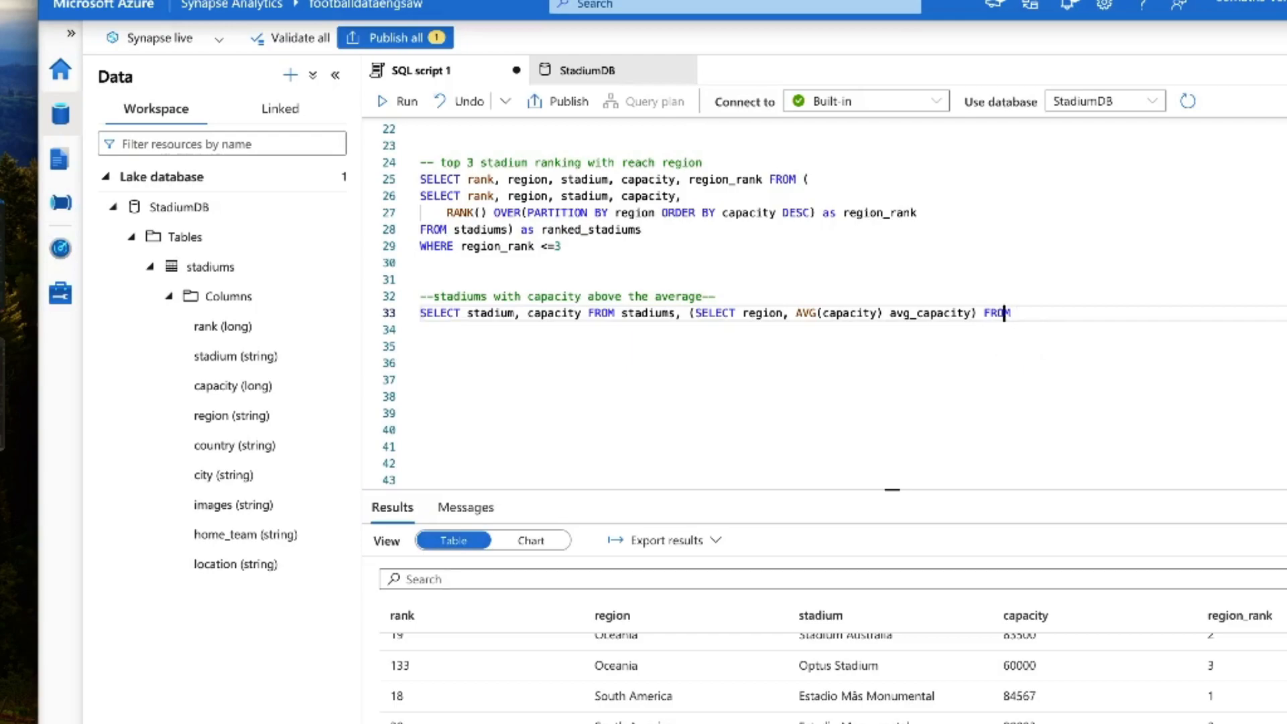
pyautogui.press('BackSpace')
pyautogui.press('BackSpace')
pyautogui.write('stadiums)')
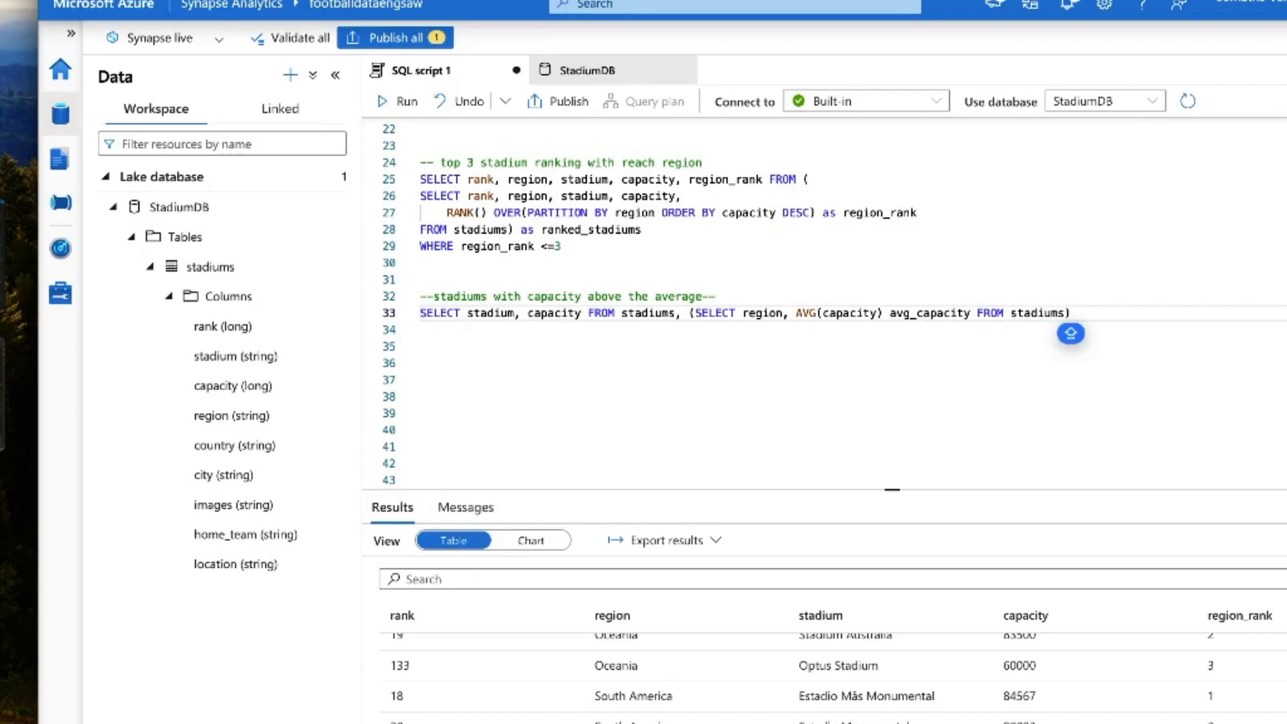
# Step: Finish the subquery with GROUP BY region, close its parenthesis and alias it as t2
pyautogui.press('BackSpace')
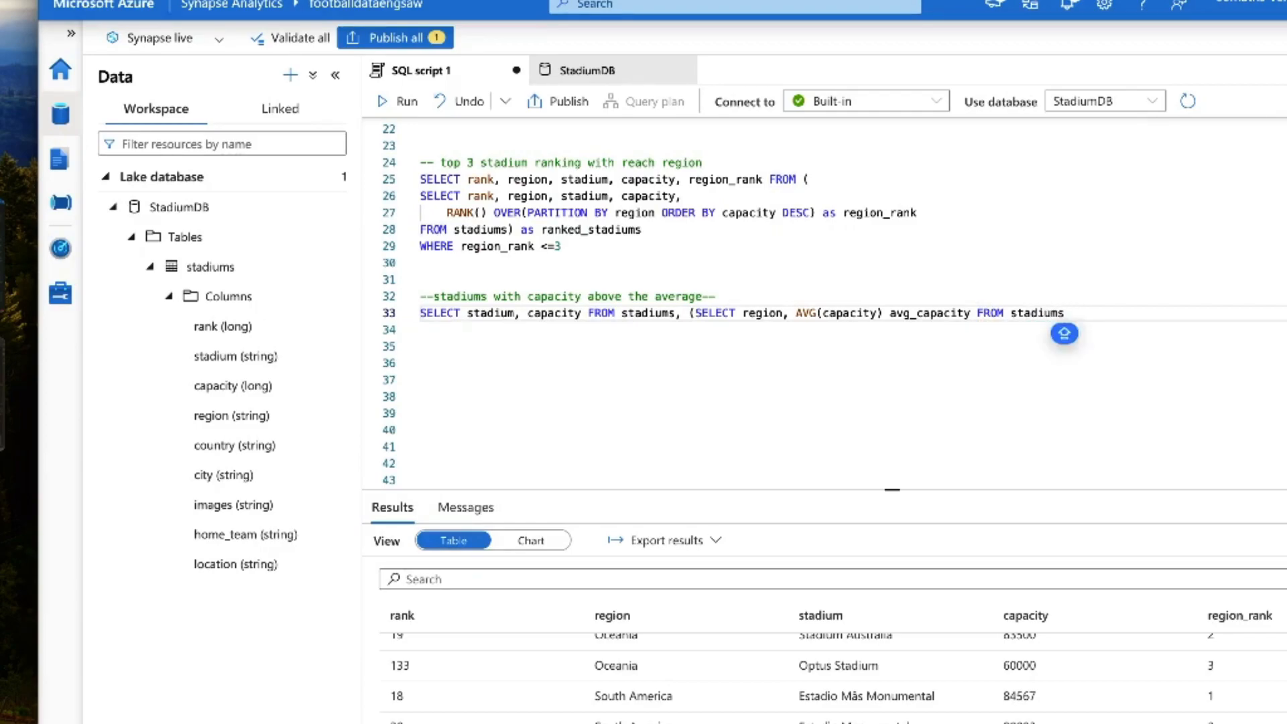
pyautogui.write('GROUP')
pyautogui.write('BY ')
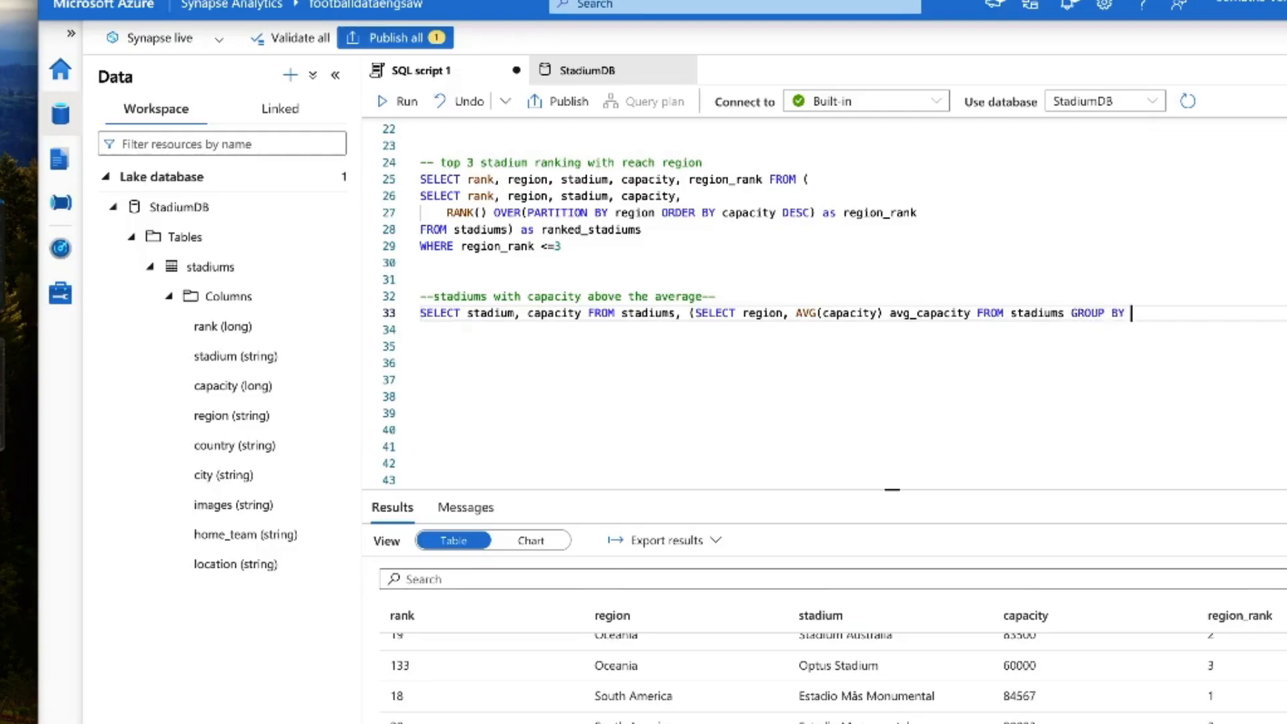
pyautogui.write('region) t2')
# Step: Start a WHERE clause on a new line listing t2.region, stadiums.region
pyautogui.press('Return')
pyautogui.write('wh')
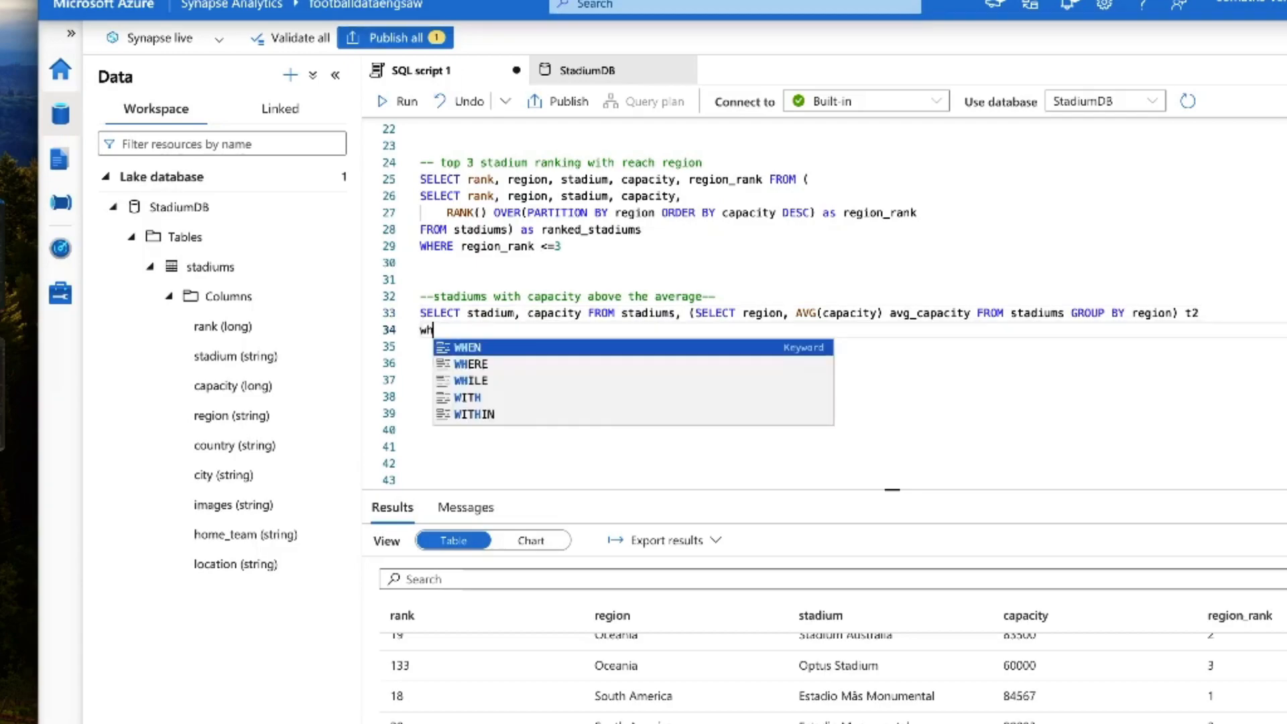
pyautogui.press('Down')
pyautogui.press('Return')
pyautogui.write('t2.region')
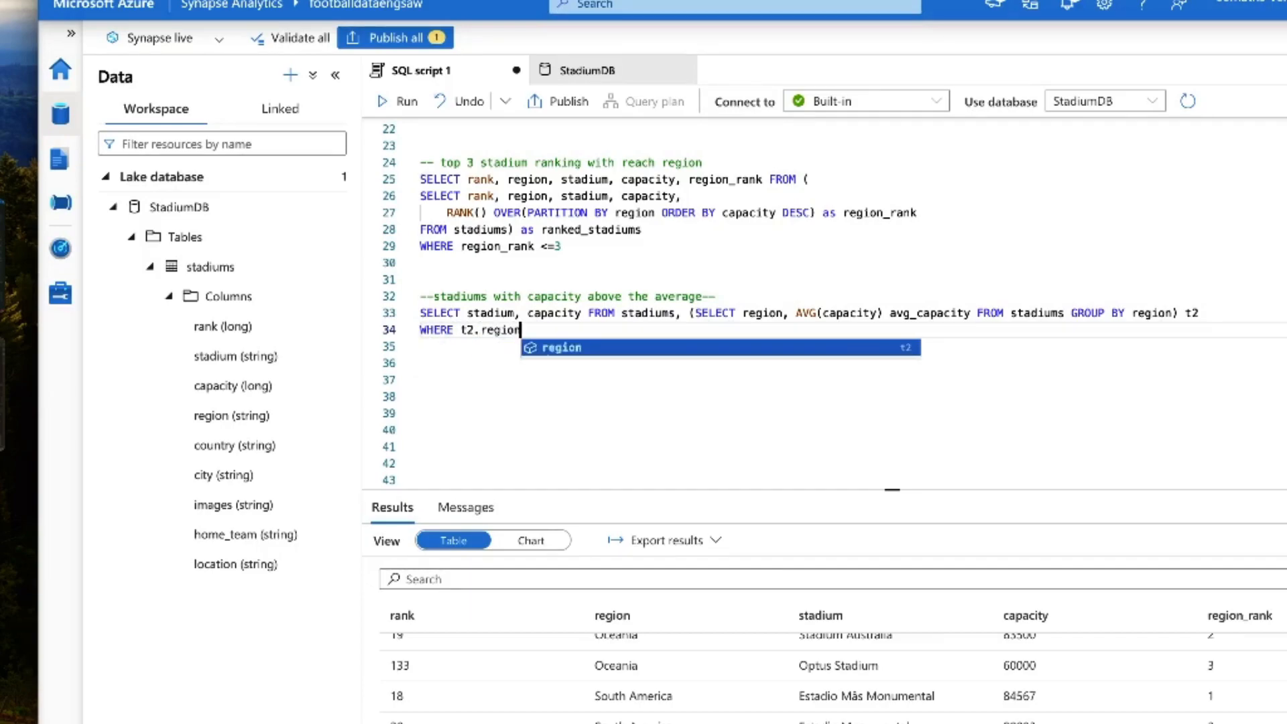
pyautogui.write(', st')
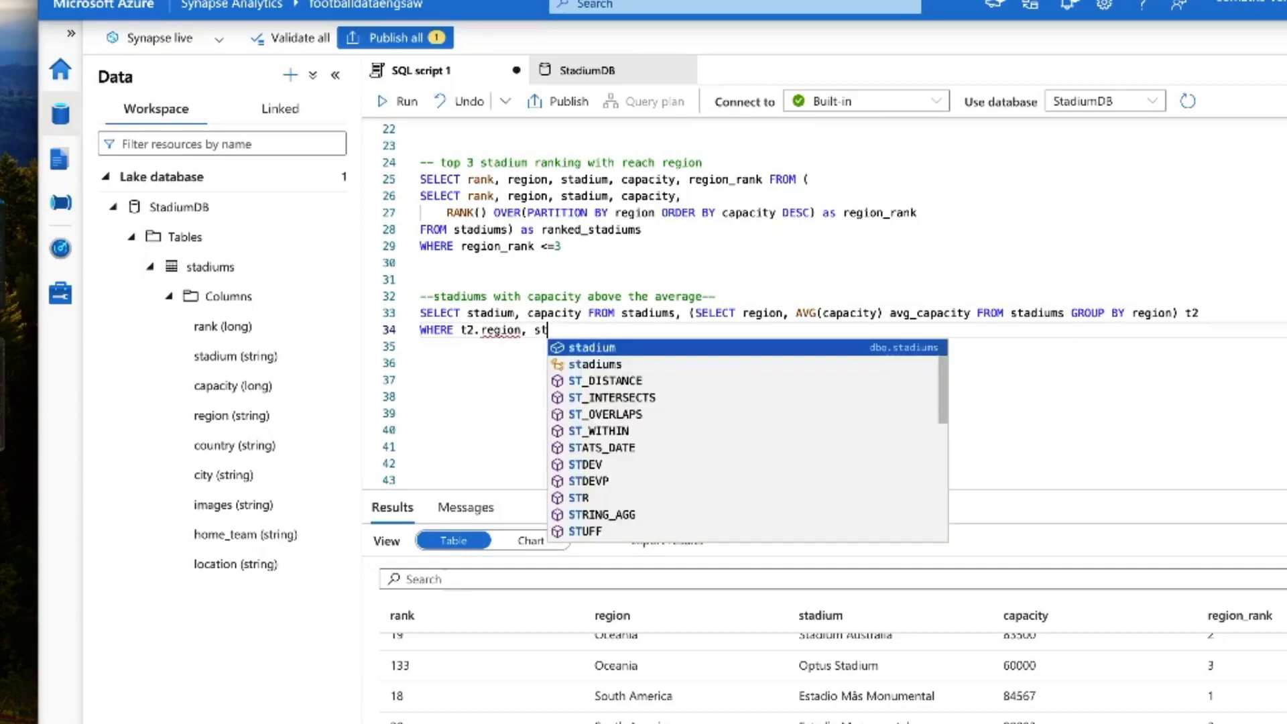
pyautogui.press('Down')
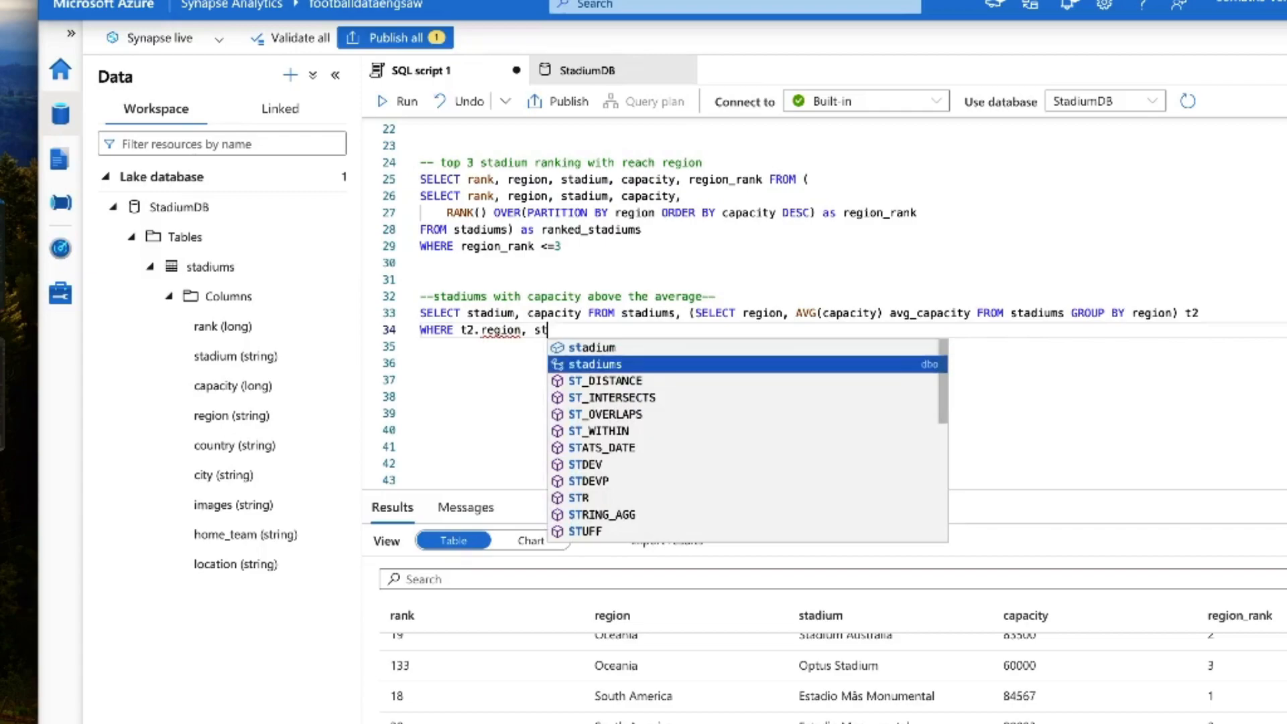
pyautogui.press('Tab')
pyautogui.write('.region')
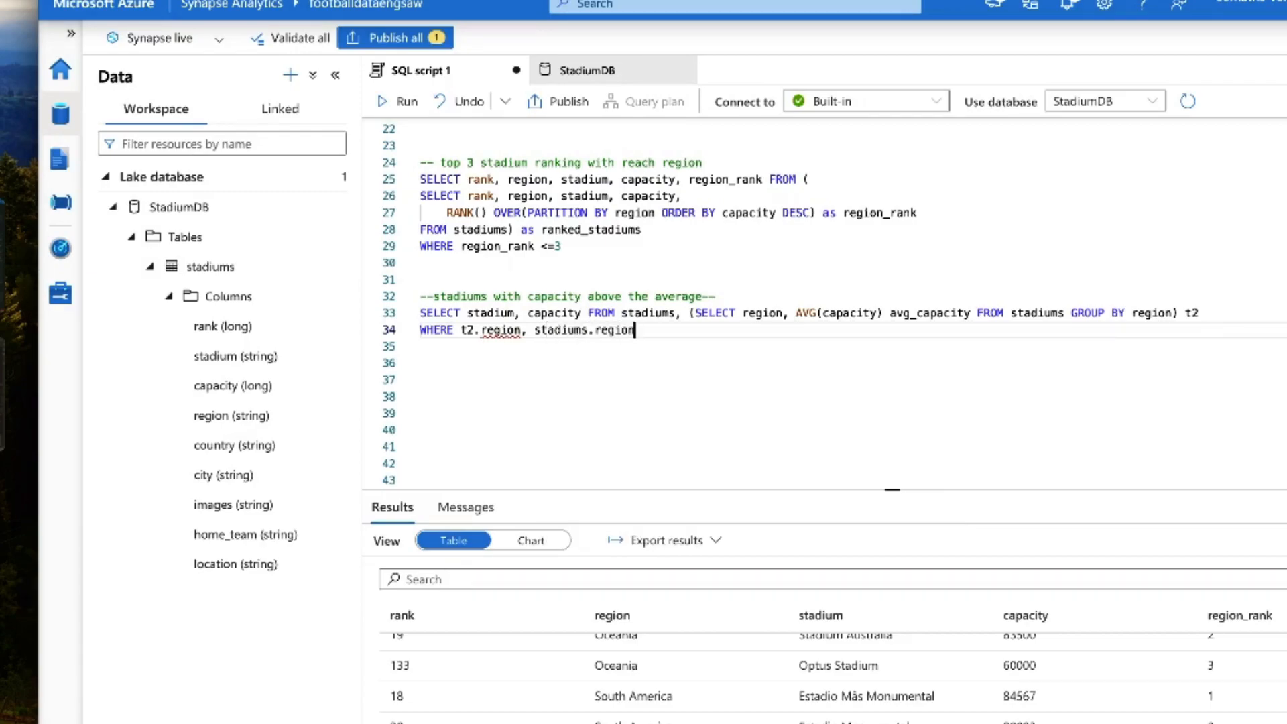
# Step: Replace the comma in the WHERE clause with an equals sign so it reads t2.region = stadiums.region
pyautogui.click(634, 312)
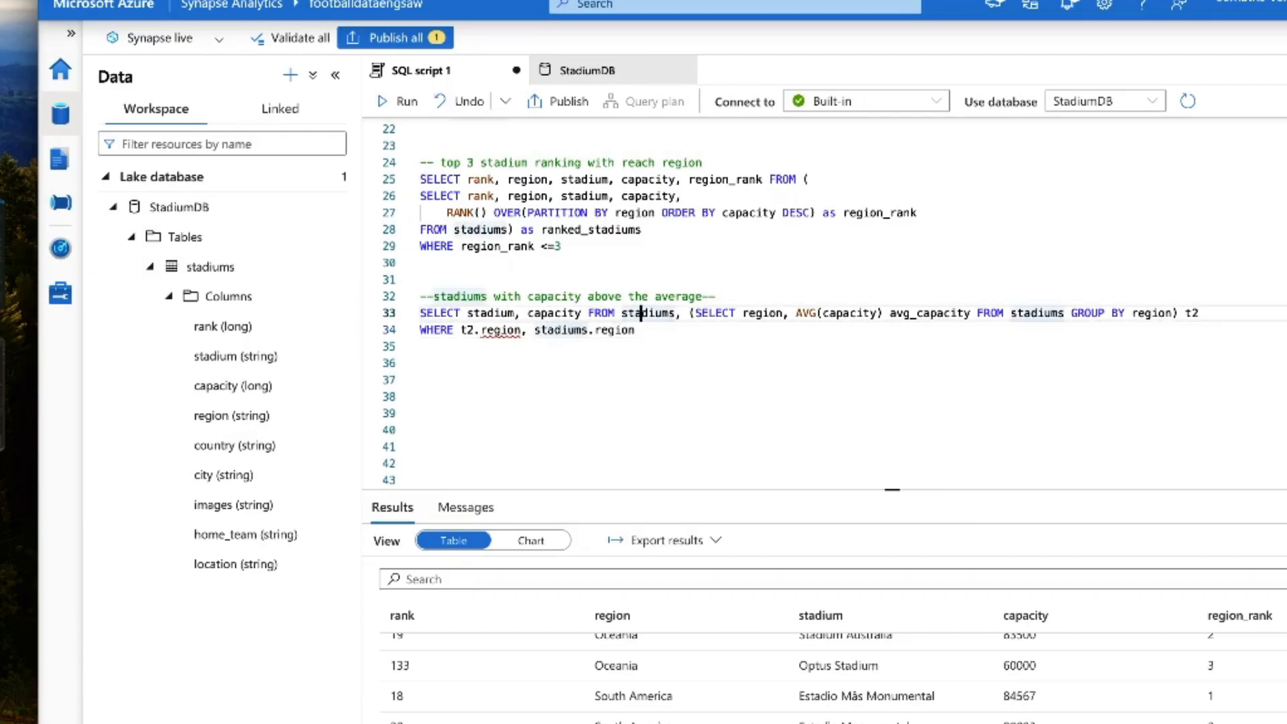
pyautogui.moveTo(636, 329); pyautogui.dragTo(410, 314)
pyautogui.click(728, 333)
pyautogui.click(525, 329)
pyautogui.press('BackSpace')
pyautogui.write('=')
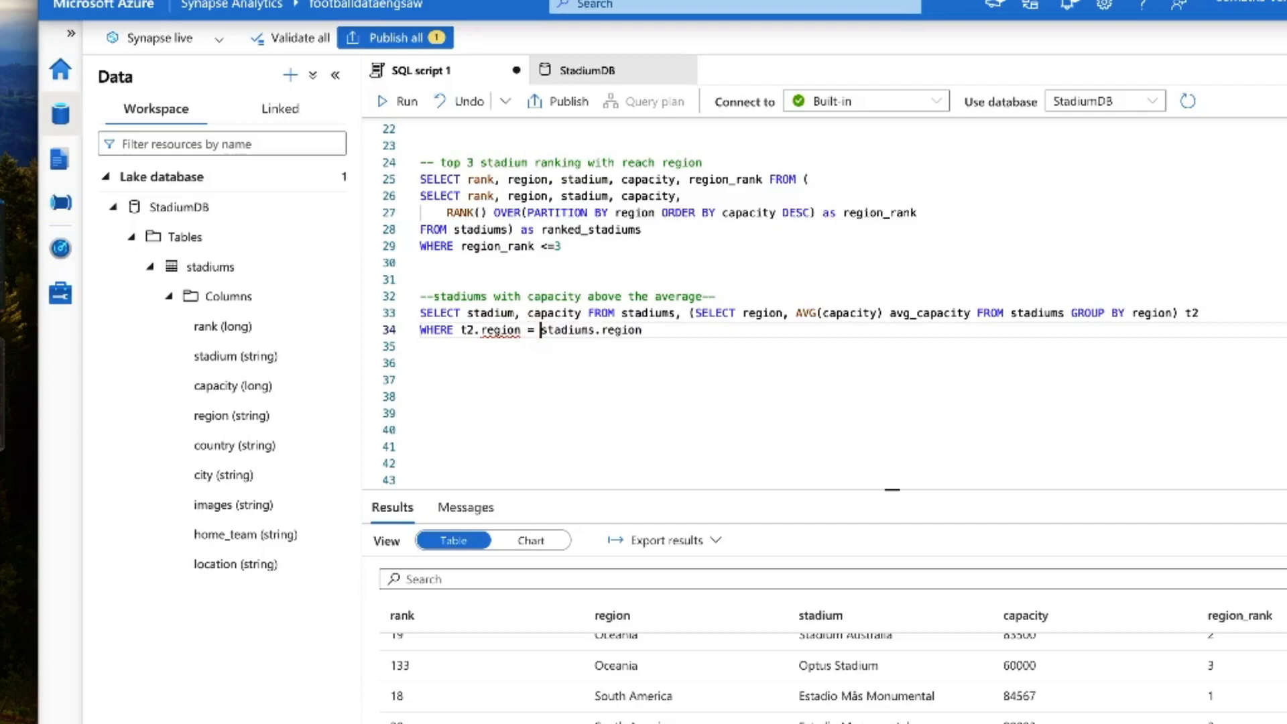
# Step: Add the condition "and capacity > avg_capacity" on a new line below the WHERE clause
pyautogui.press('Return')
pyautogui.write('and capac')
pyautogui.press('BackSpace')
pyautogui.press('BackSpace')
pyautogui.press('BackSpace')
pyautogui.press('BackSpace')
pyautogui.press('BackSpace')
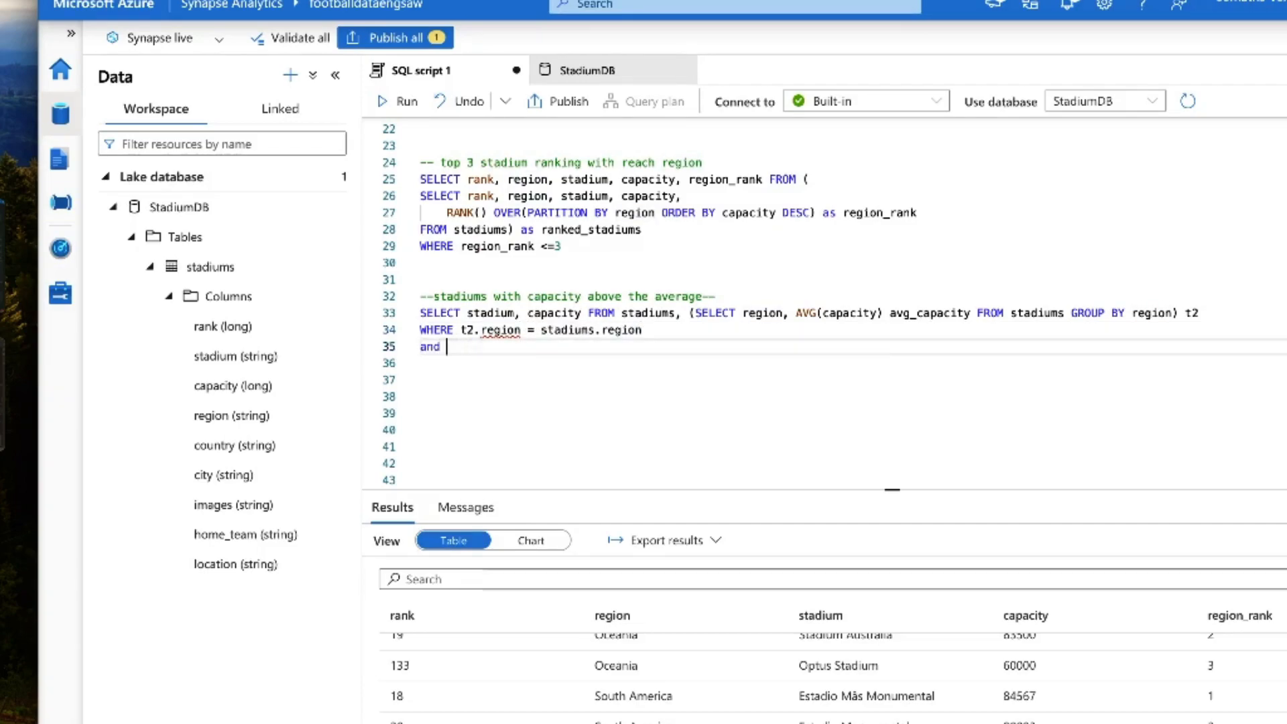
pyautogui.write('ca')
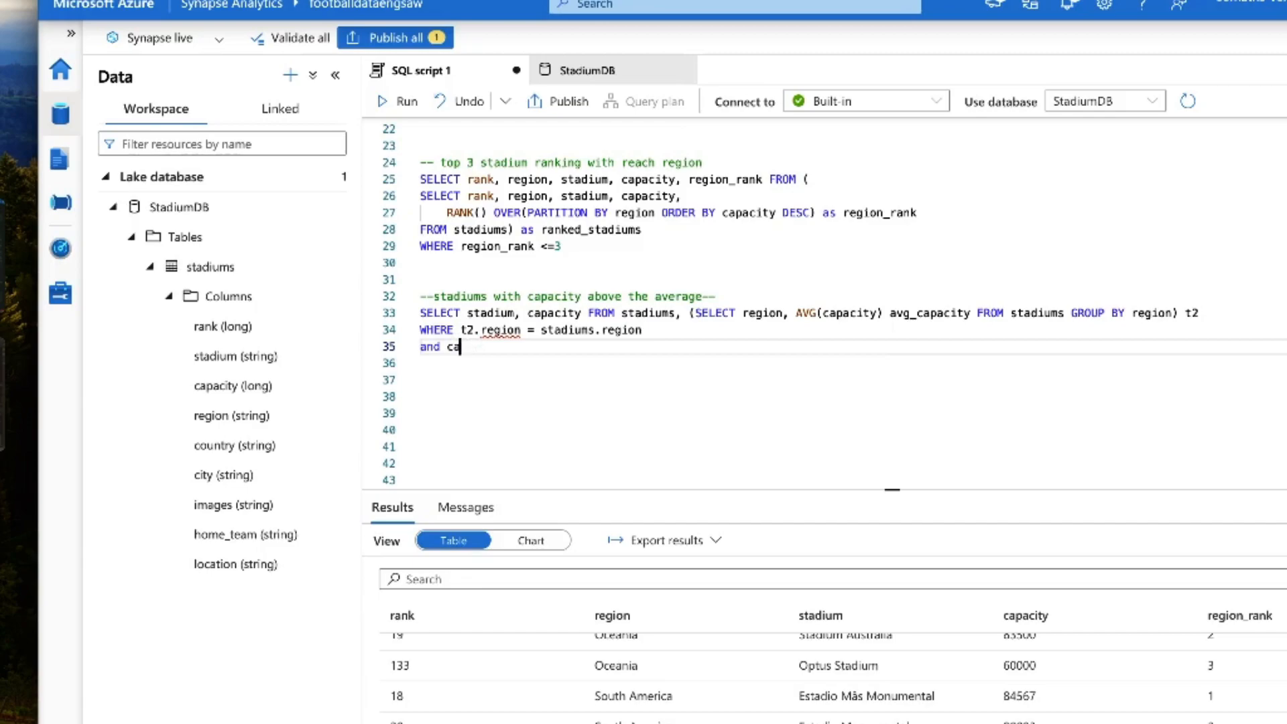
pyautogui.write('pacity > avg_cap')
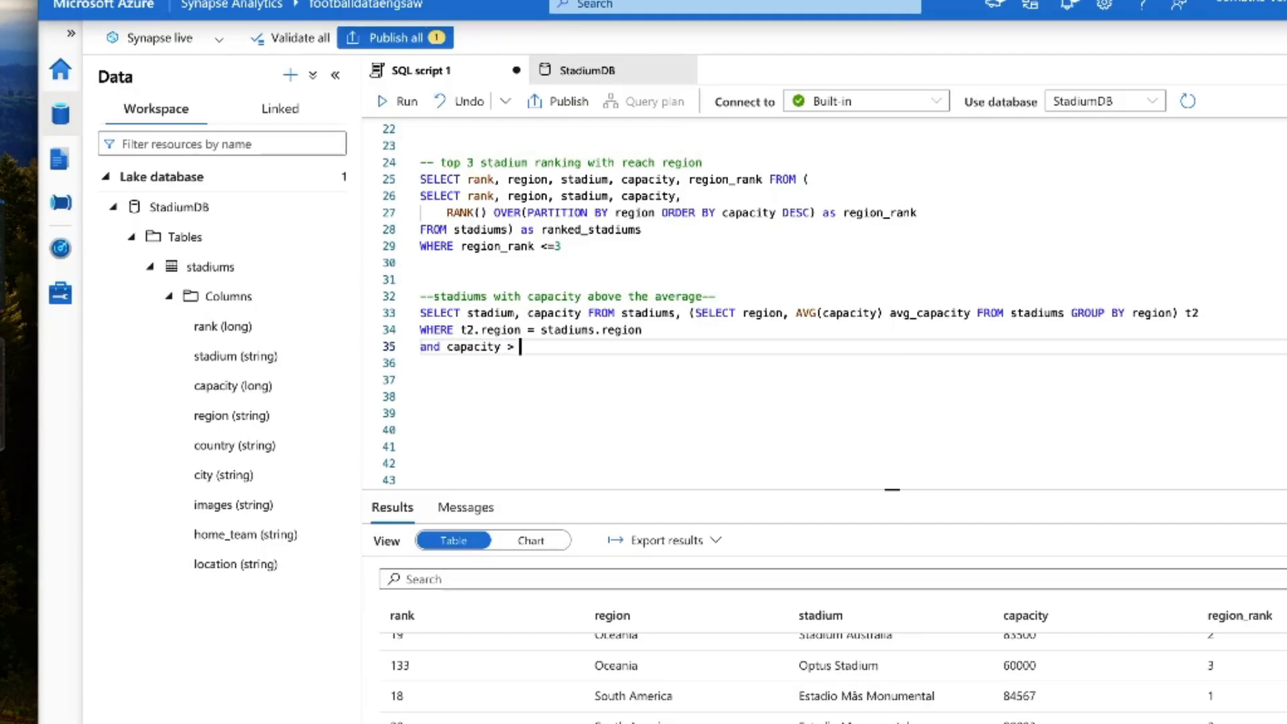
pyautogui.press('Tab')
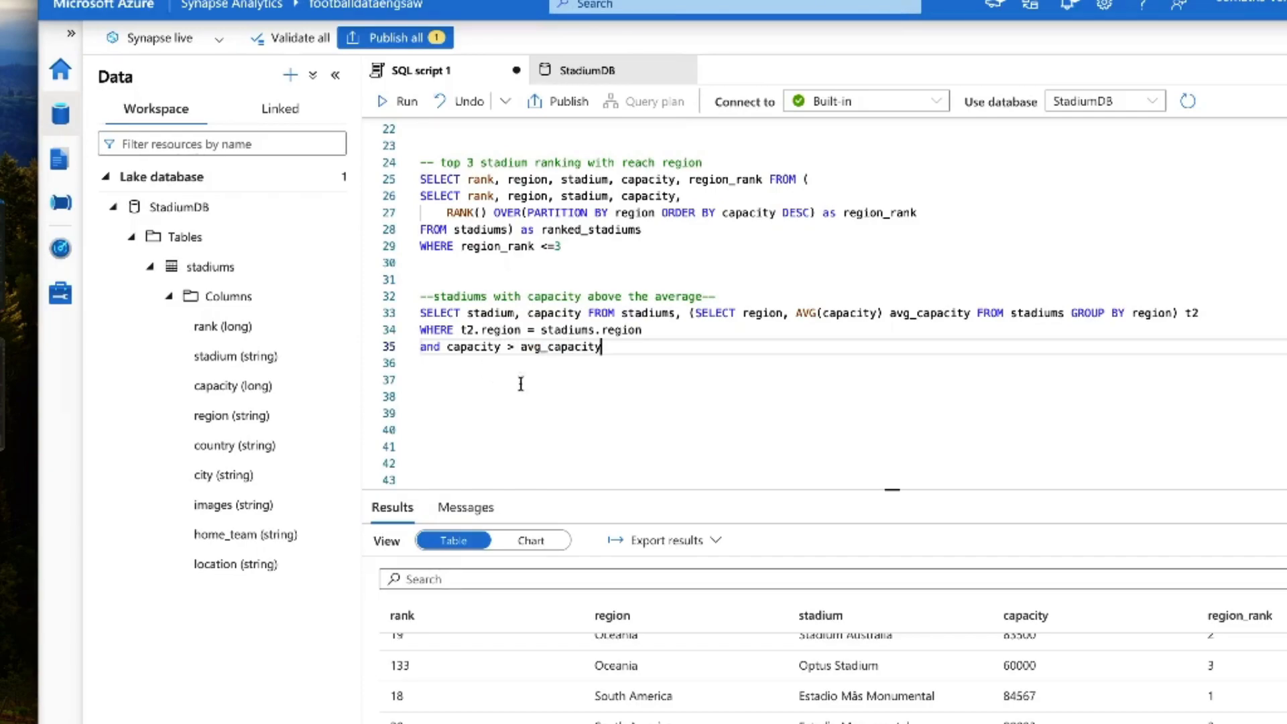
# Step: Insert t2.region between stadium and capacity in the above-average query's outer SELECT list
pyautogui.click(491, 311)
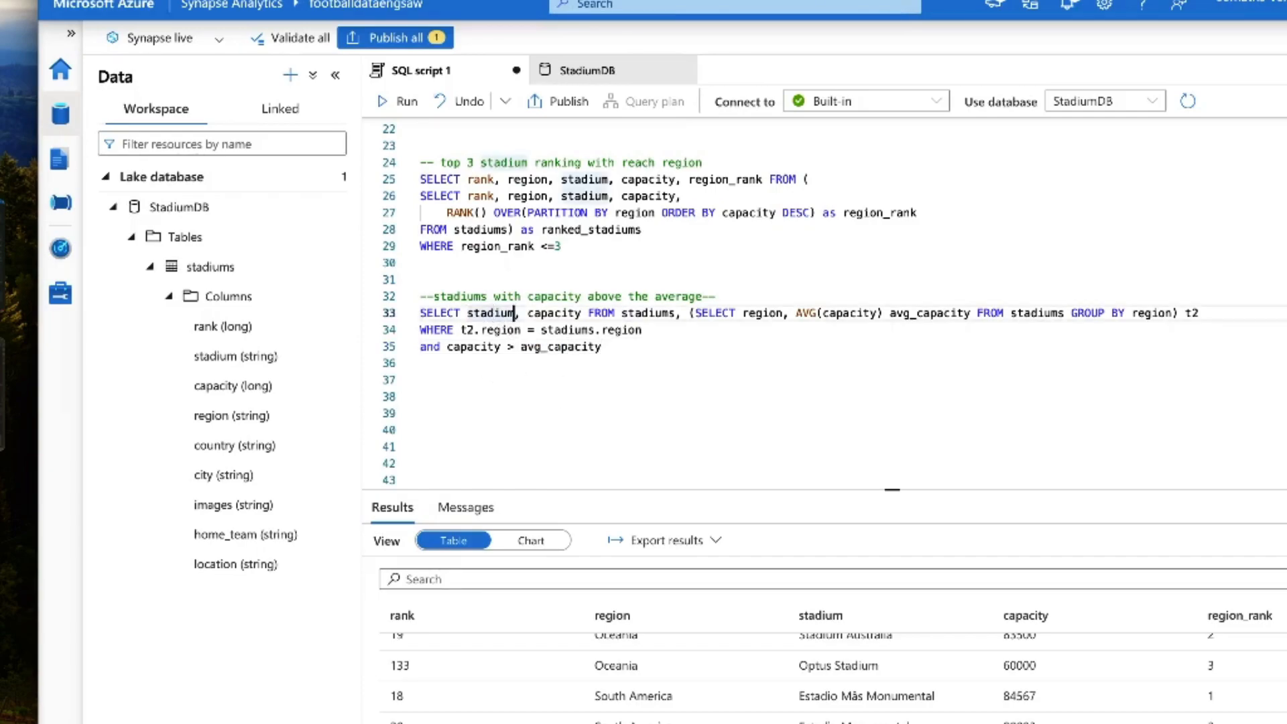
pyautogui.click(520, 312)
pyautogui.write('t2')
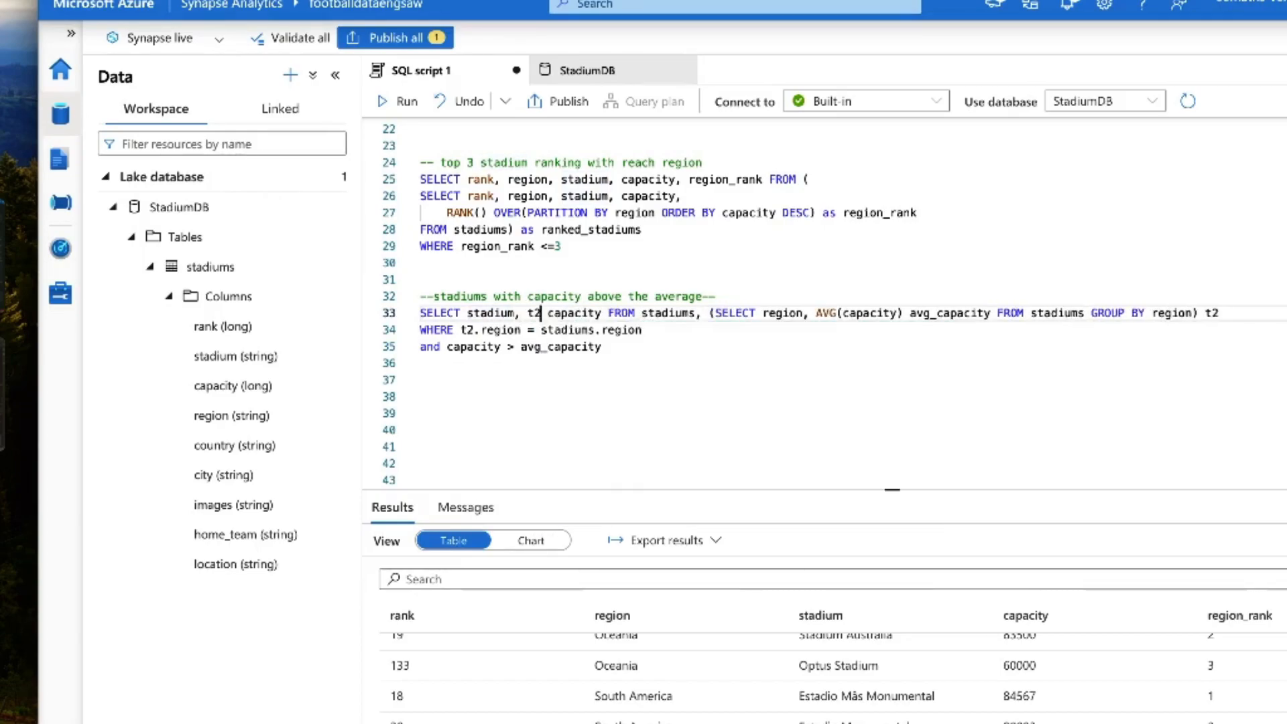
pyautogui.write('.region,')
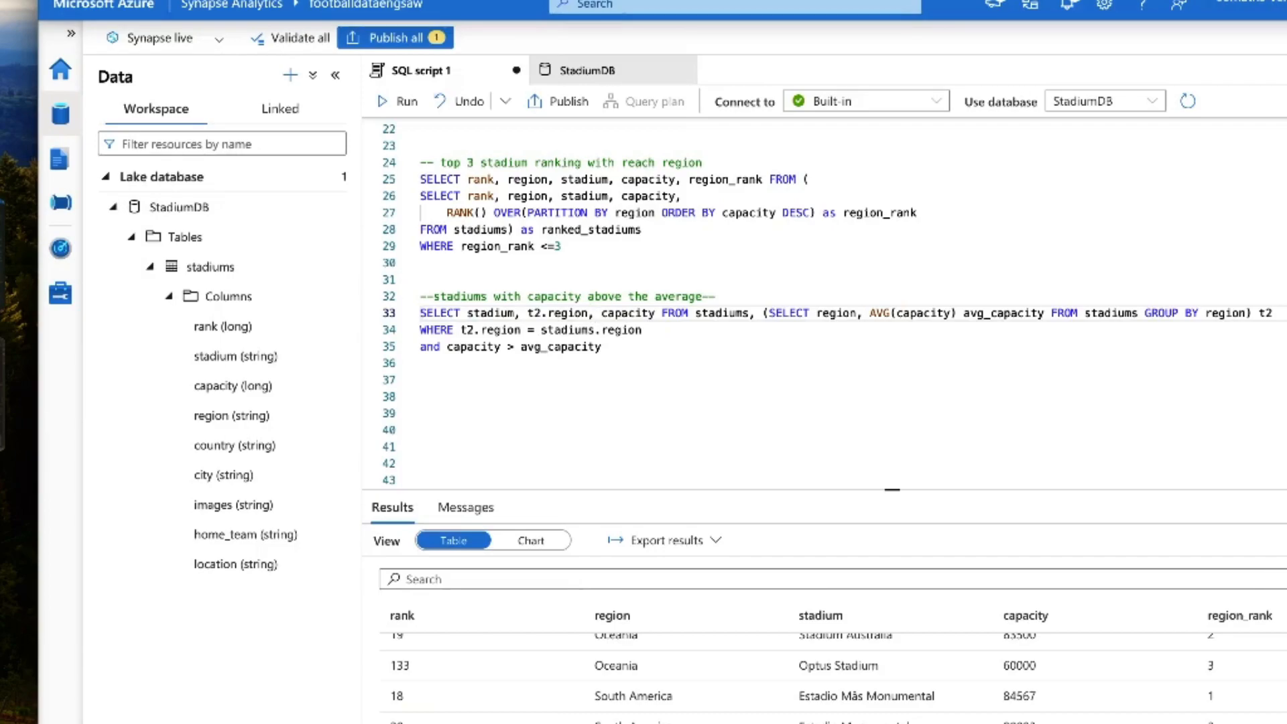
# Step: Append avg_capabity to the outer SELECT list and move the FROM clause onto its own line
pyautogui.doubleClick(826, 313)
pyautogui.doubleClick(717, 312)
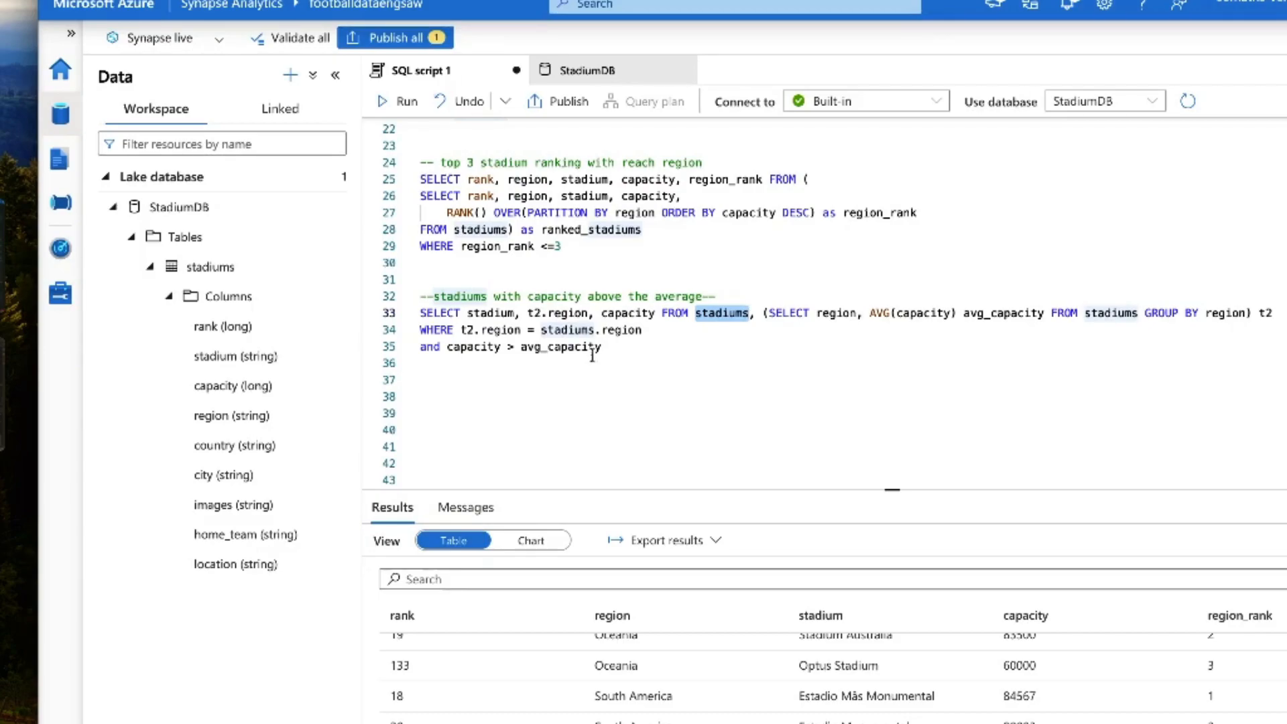
pyautogui.click(661, 313)
pyautogui.write(', avg')
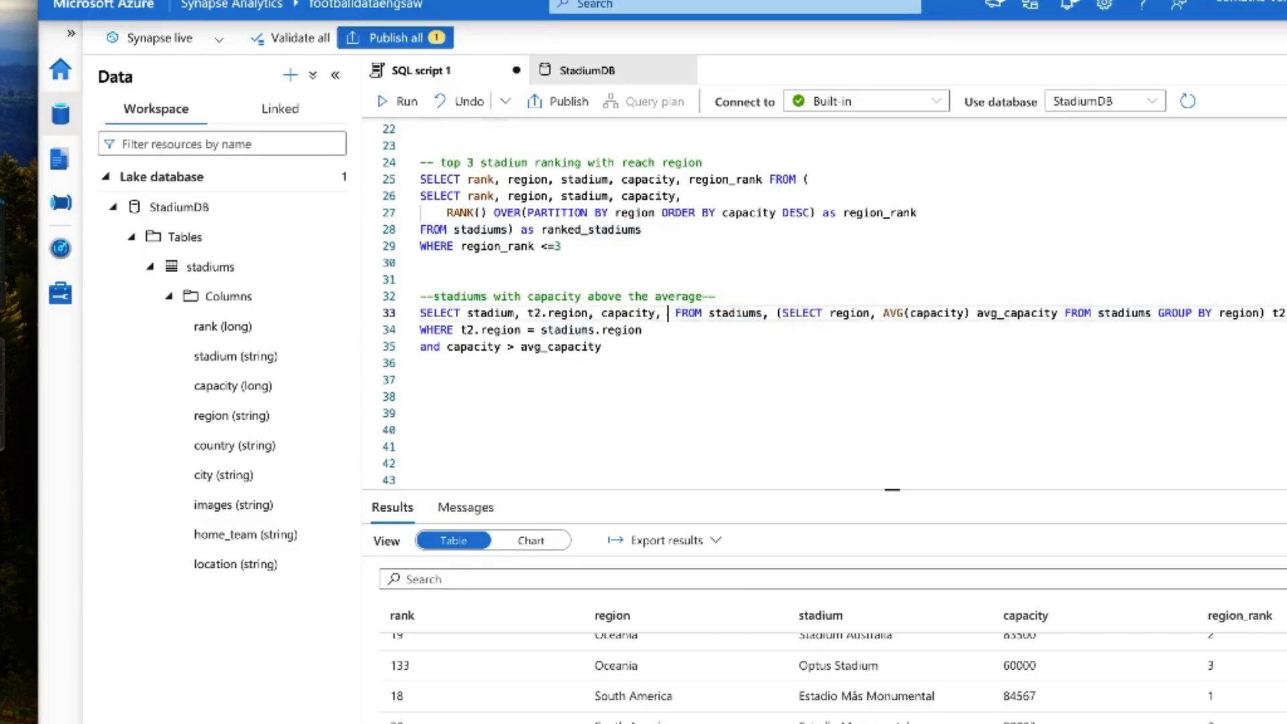
pyautogui.press('Escape')
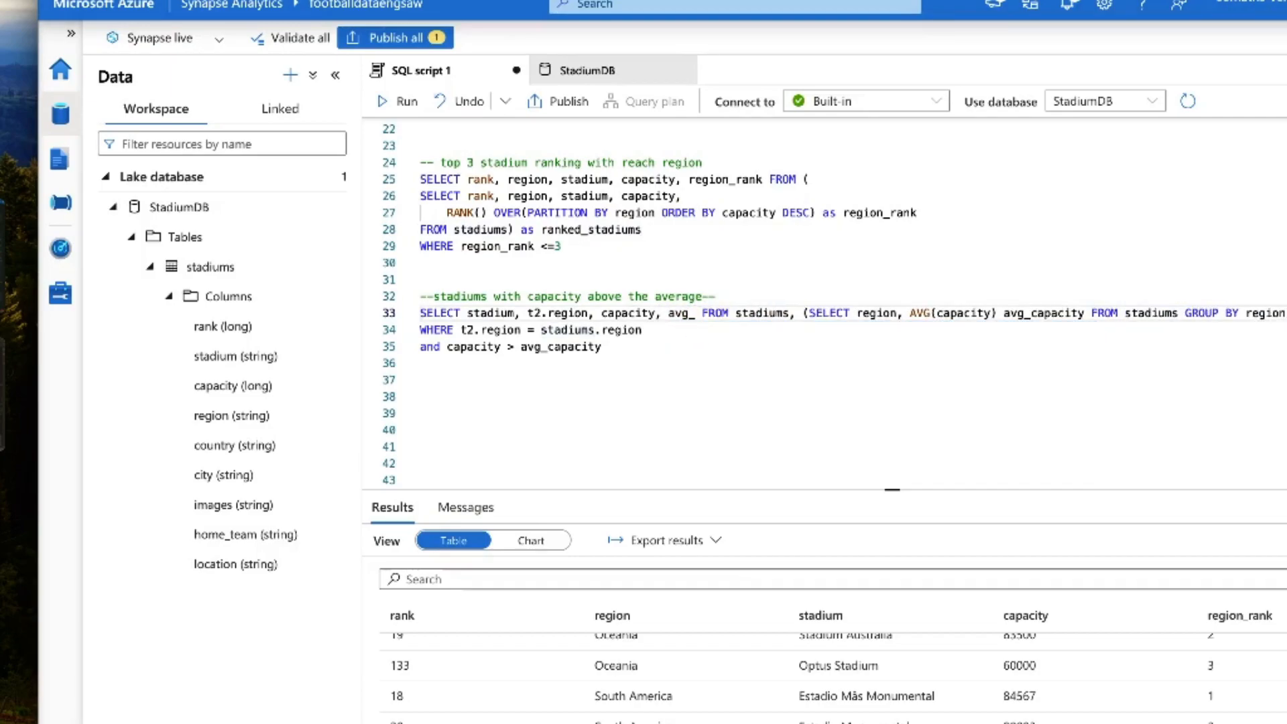
pyautogui.write('_capabity')
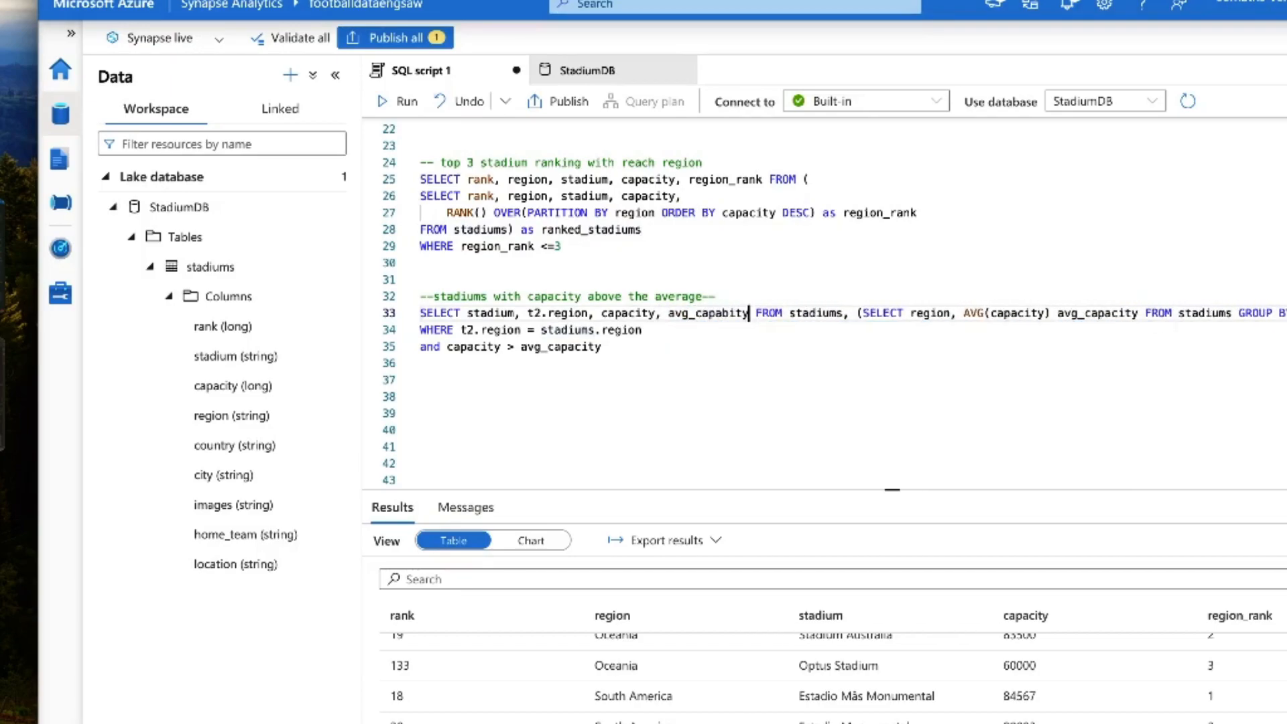
pyautogui.press('Return')
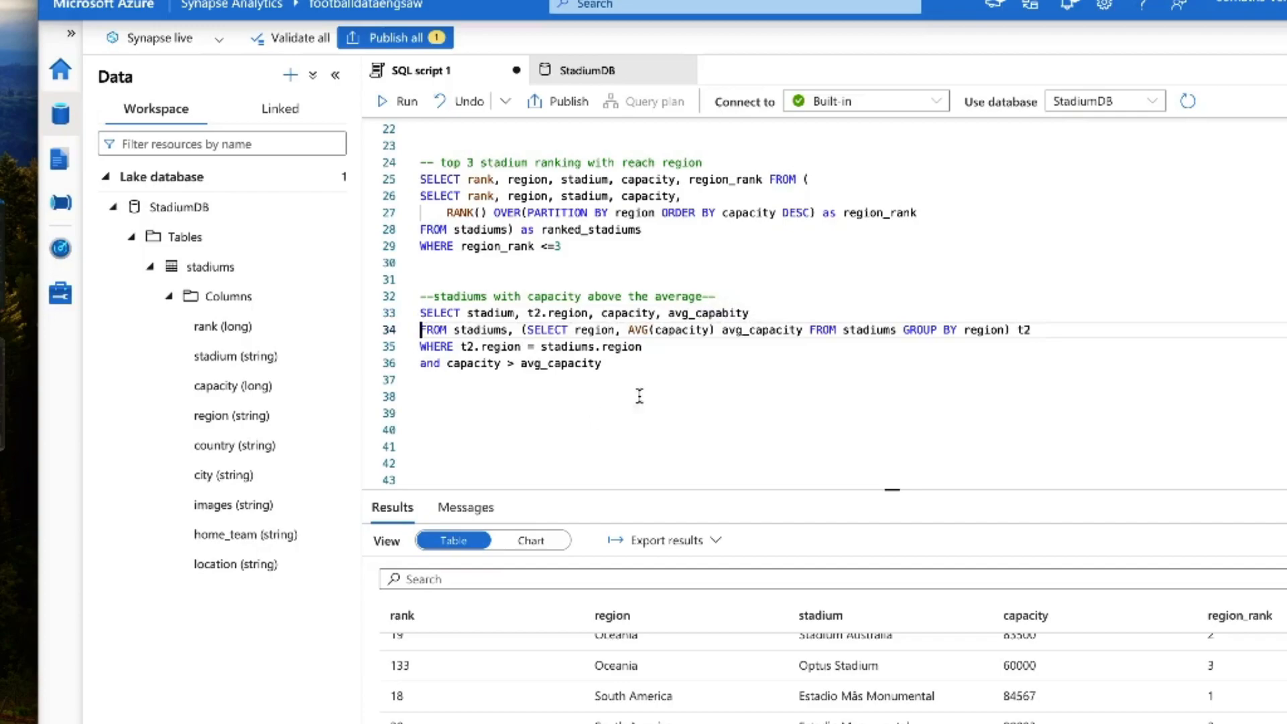
# Step: Run only the above-average capacity query on lines 33 to 36
pyautogui.click(443, 297)
pyautogui.moveTo(453, 297); pyautogui.dragTo(647, 297)
pyautogui.moveTo(654, 365); pyautogui.dragTo(419, 310)
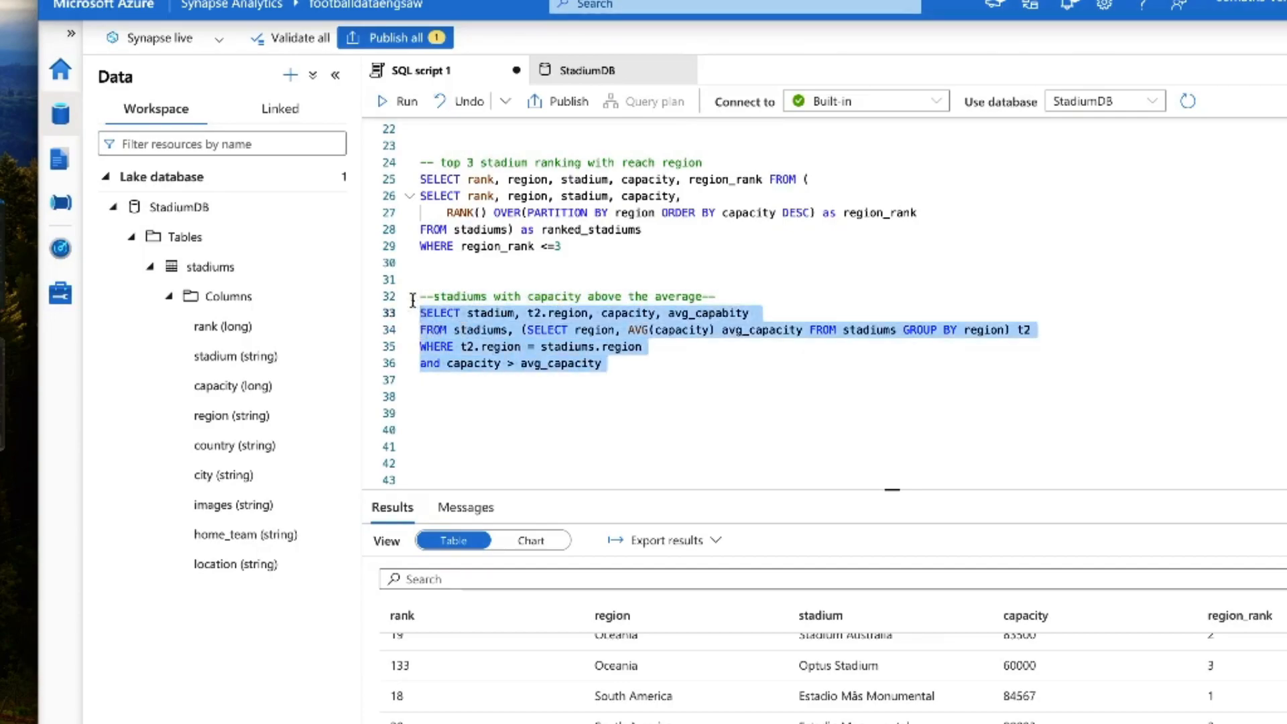
pyautogui.click(400, 101)
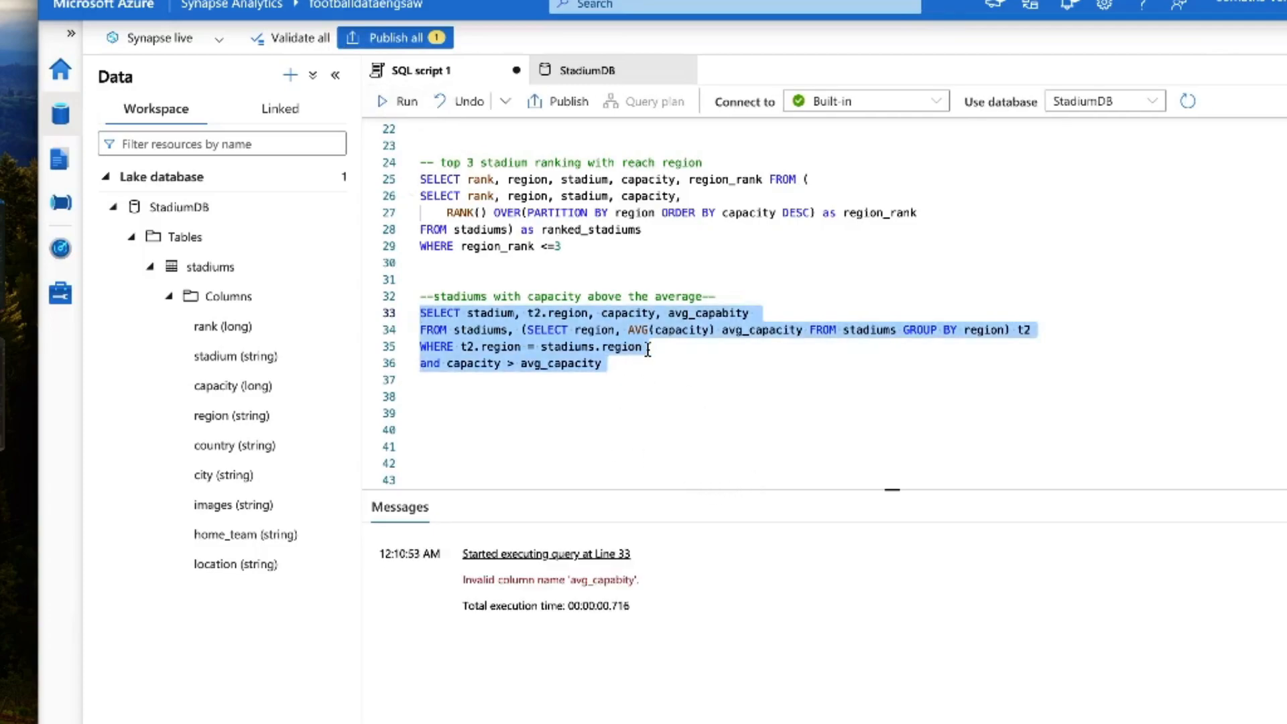
# Step: Correct the last selected column name to avg_capacity and rerun the above-average query
pyautogui.click(776, 314)
pyautogui.click(729, 313)
pyautogui.press('BackSpace')
pyautogui.write('c')
pyautogui.moveTo(664, 419); pyautogui.dragTo(383, 291)
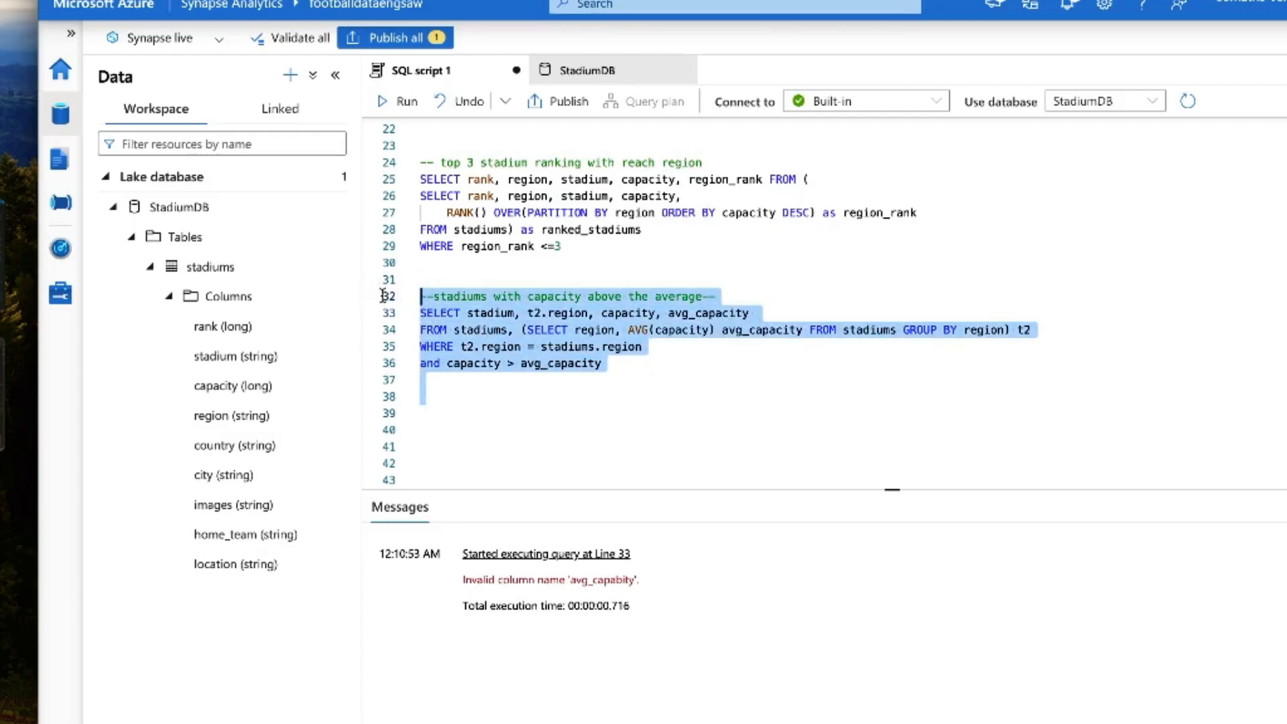
pyautogui.click(388, 109)
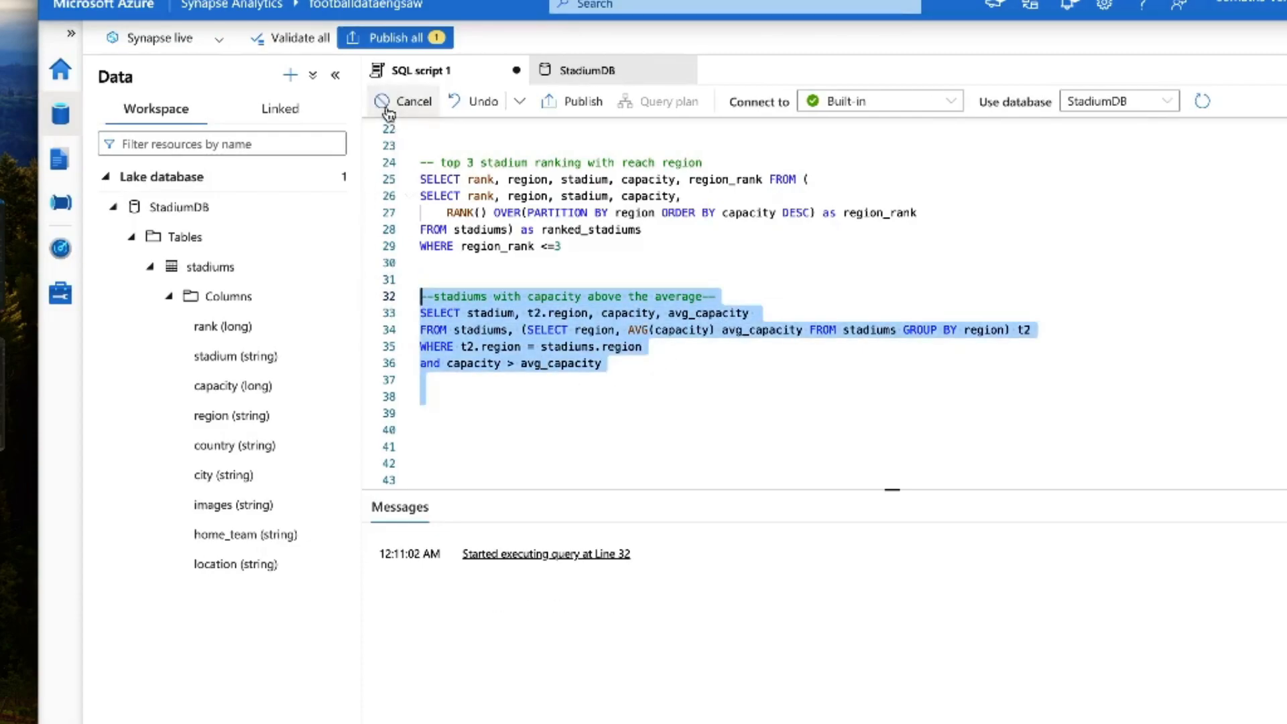
# Step: Enlarge the results area and examine each returned stadium's capacity against its region's average capacity
pyautogui.click(659, 347)
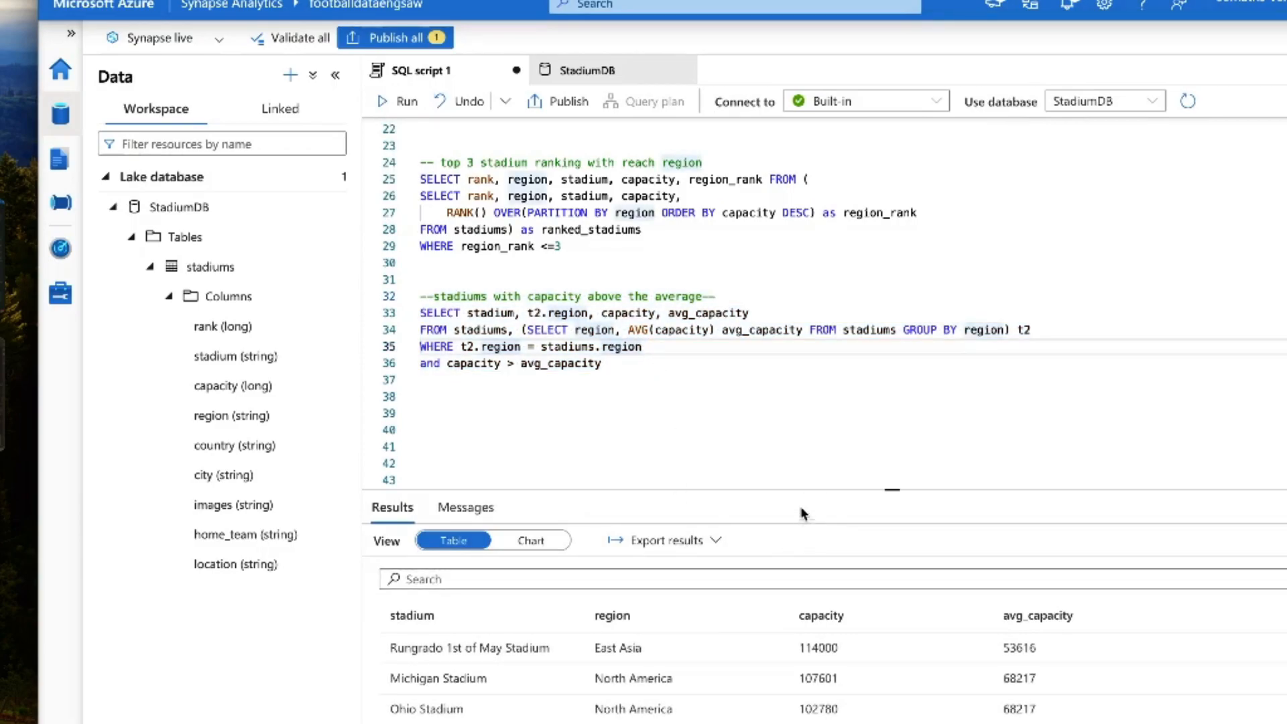
pyautogui.moveTo(802, 489); pyautogui.dragTo(797, 417)
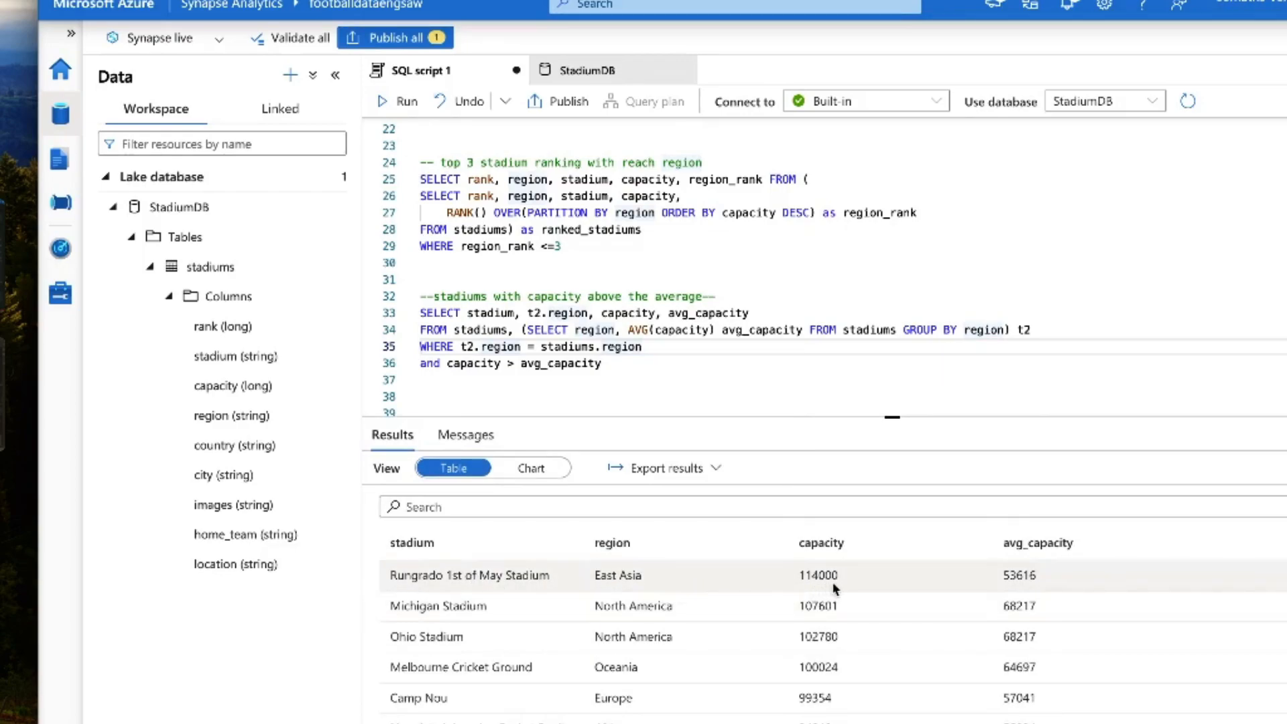
pyautogui.scroll(-3, 1020, 649)
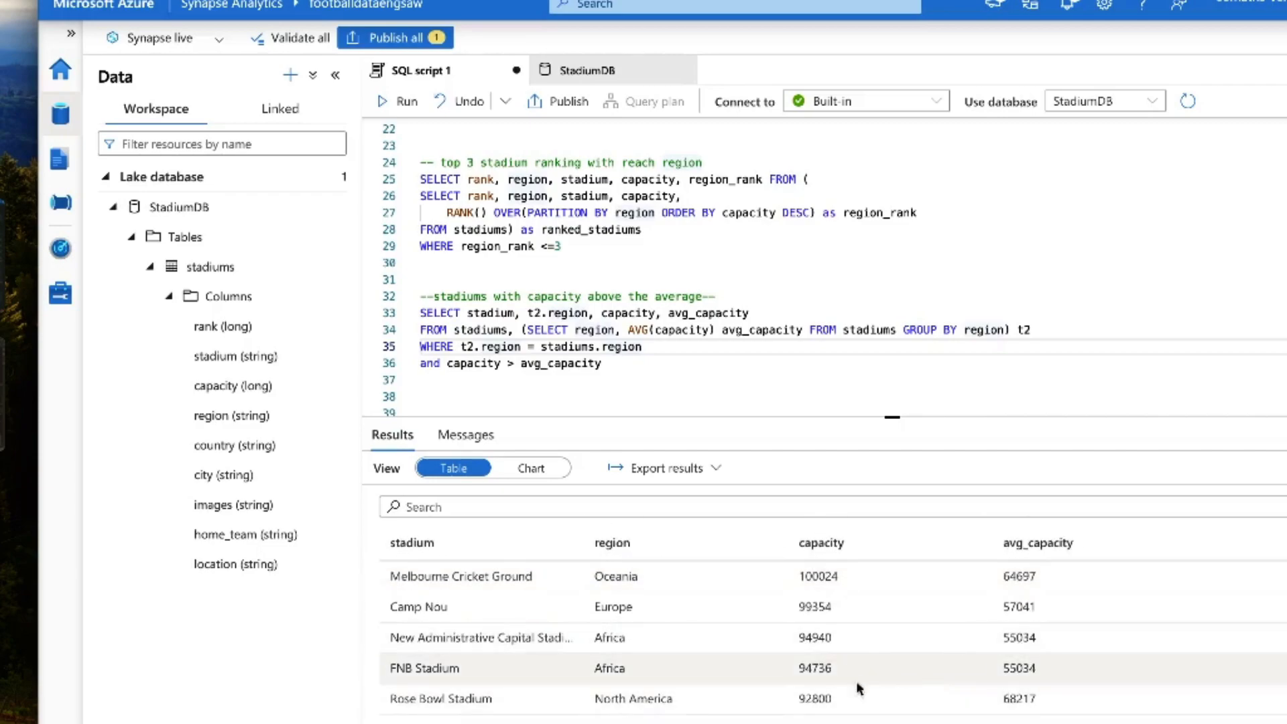
pyautogui.scroll(-9, 856, 679)
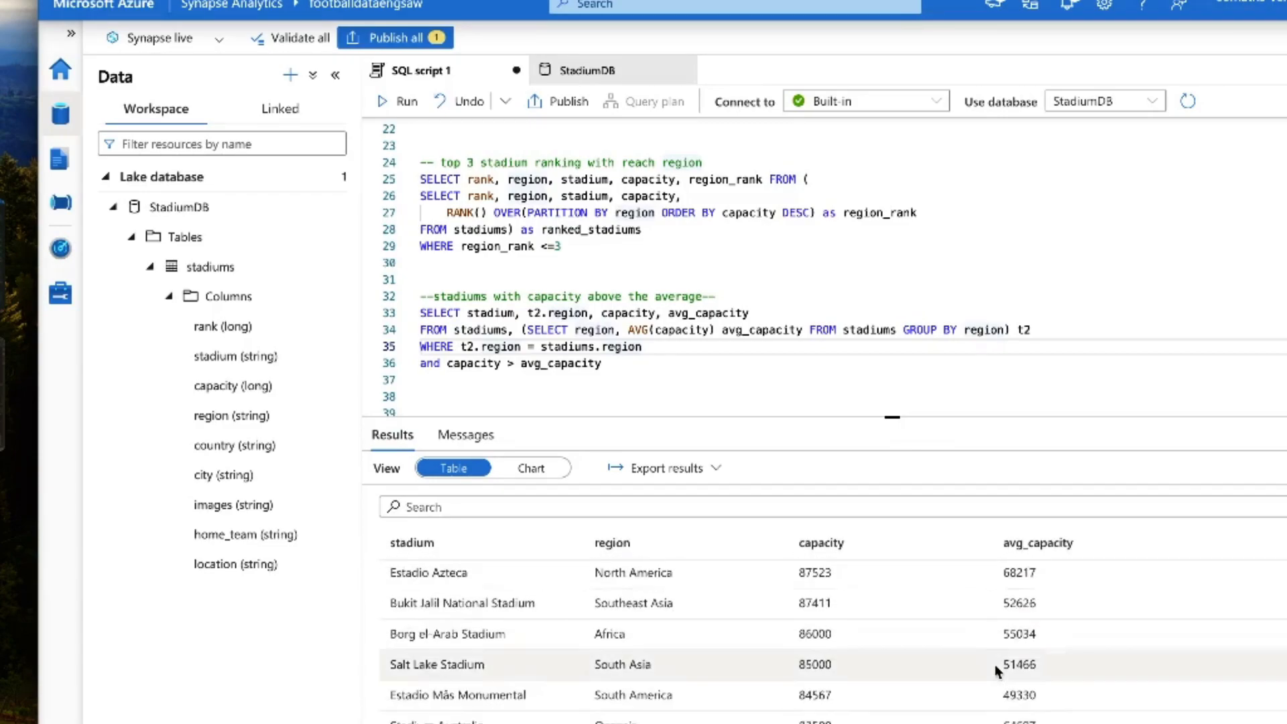
pyautogui.scroll(-14, 995, 666)
pyautogui.scroll(-20, 995, 665)
pyautogui.scroll(-5, 995, 665)
pyautogui.scroll(1, 995, 665)
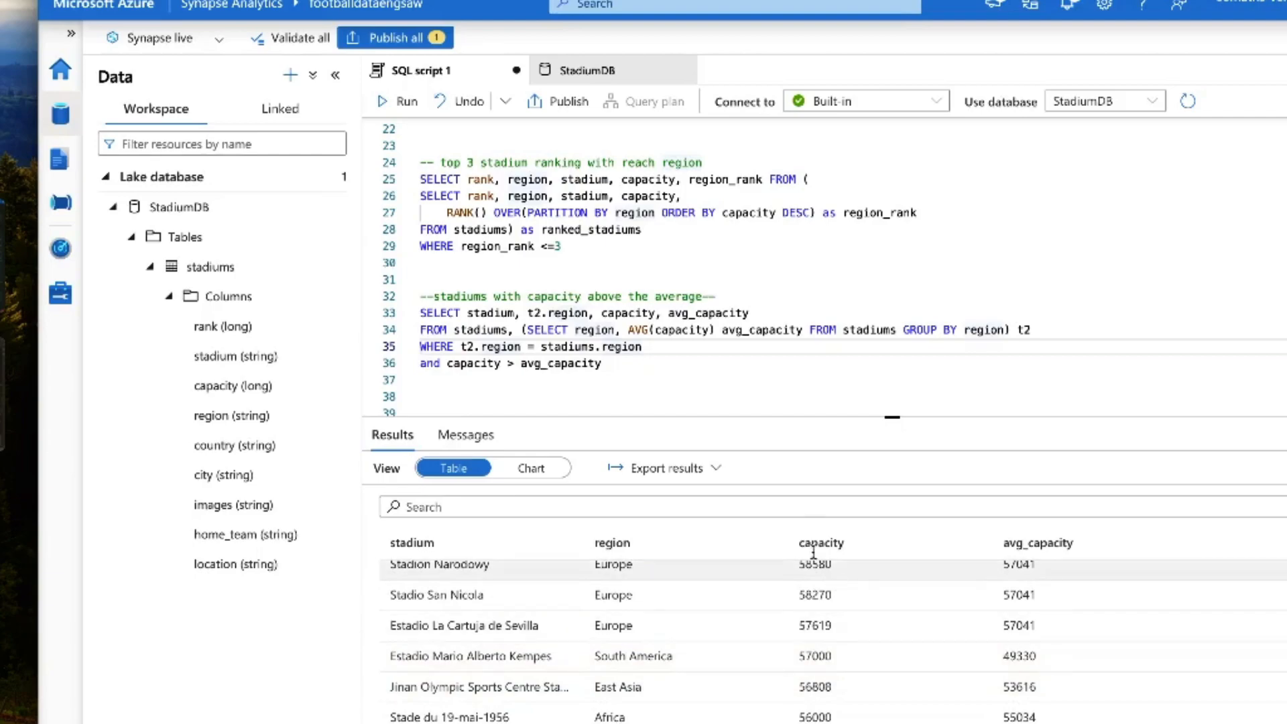
pyautogui.click(676, 379)
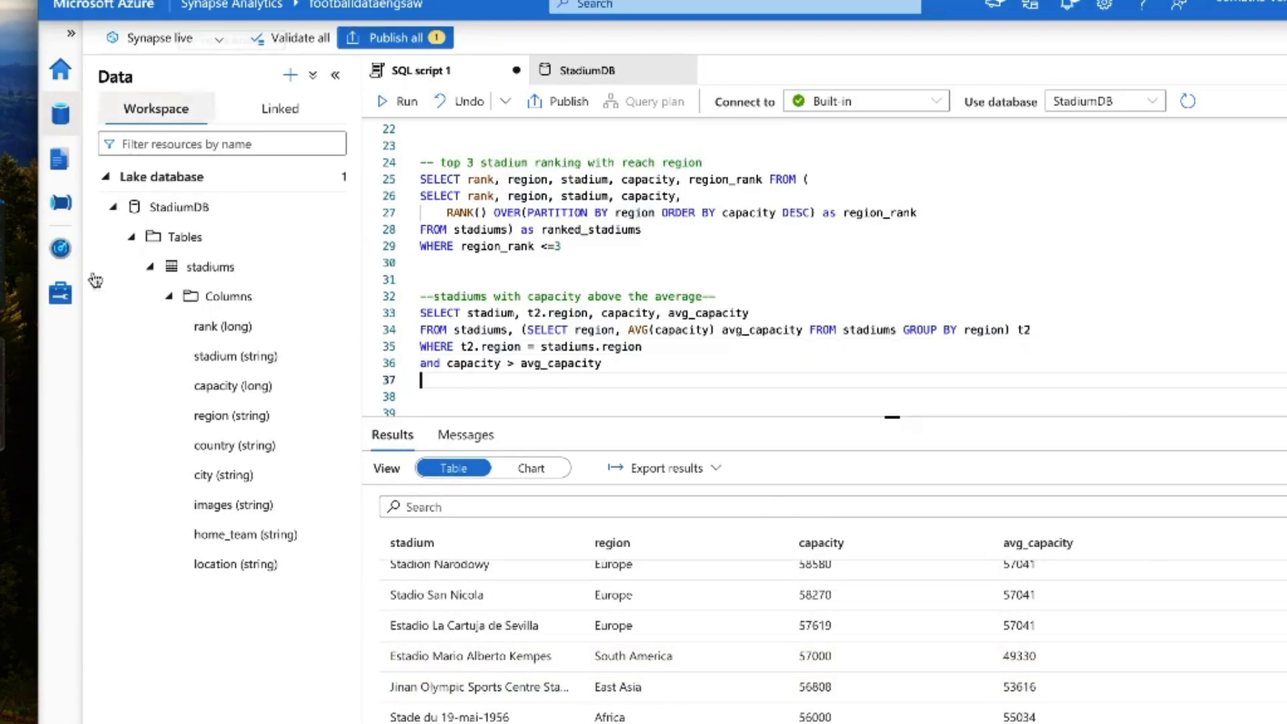
# Step: Add the comment "--stadiums with closes capacity to regional median--" on line 39, below the above-average capacity query
pyautogui.press('Return')
pyautogui.press('Return')
pyautogui.write('--')
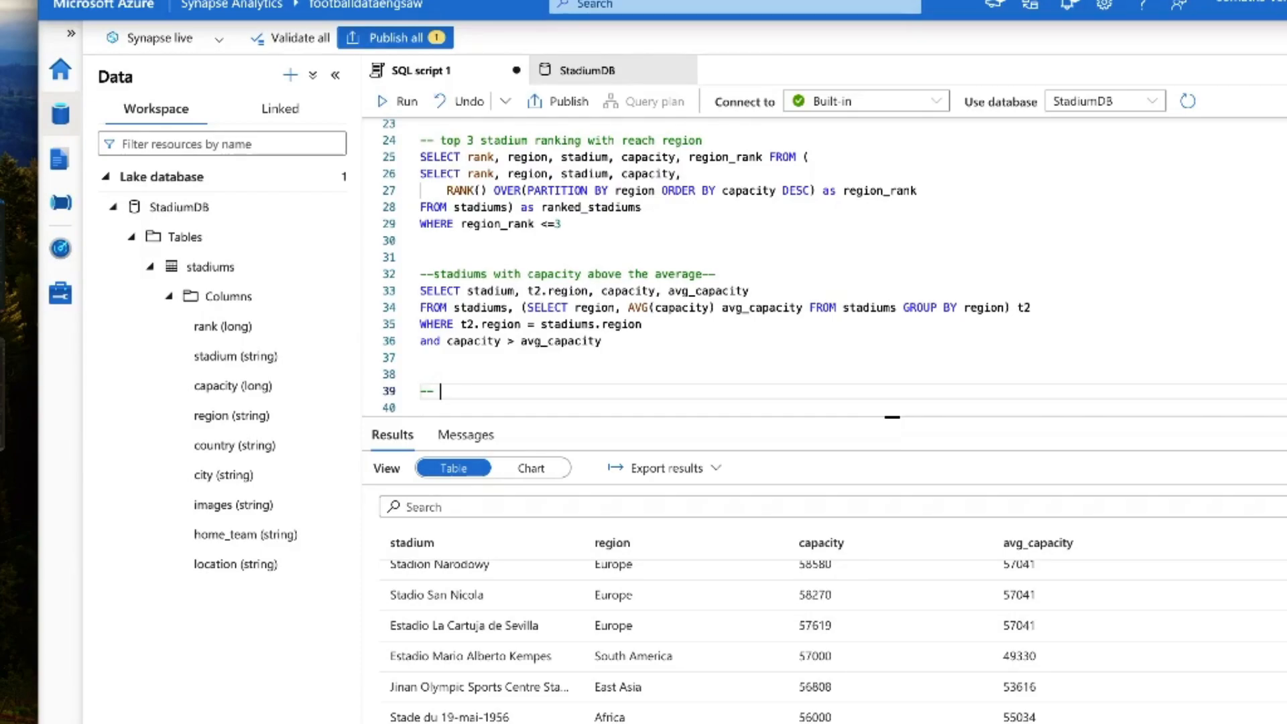
pyautogui.press('BackSpace')
pyautogui.write('tadiums with closes capac')
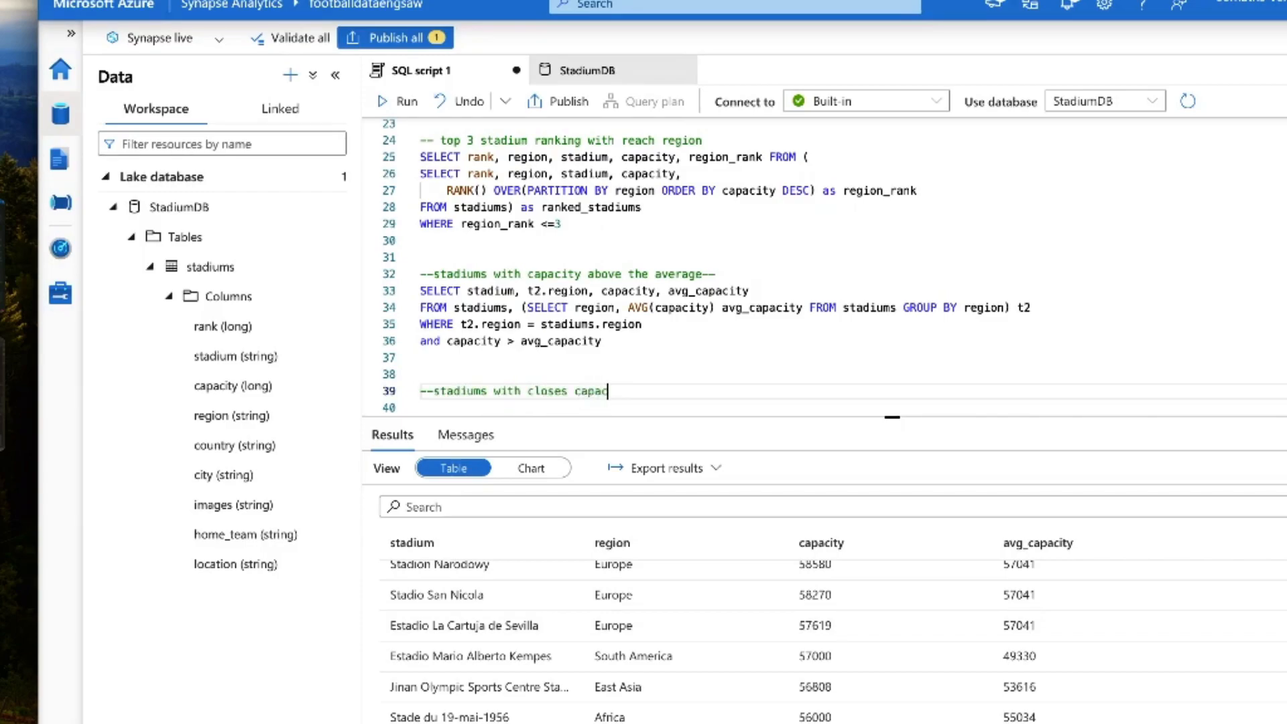
pyautogui.write('ity to regional ')
pyautogui.write('medi')
pyautogui.write('u')
pyautogui.write('an--')
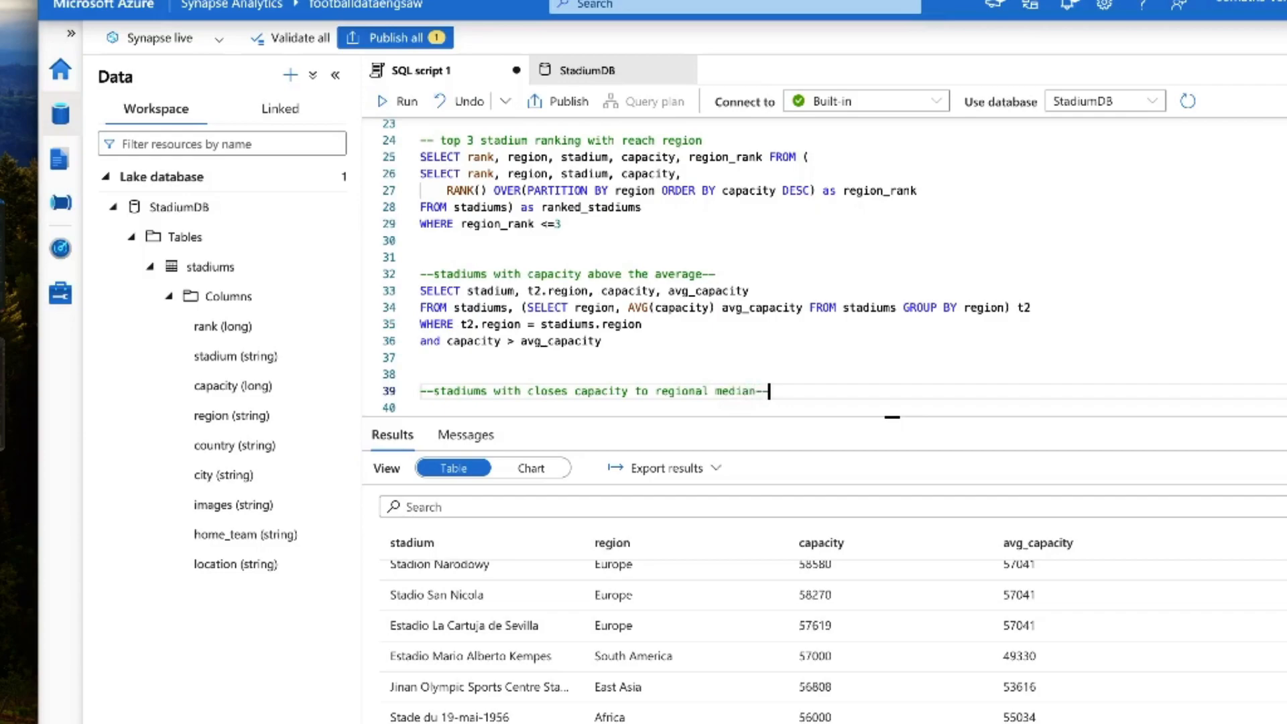
pyautogui.press('Return')
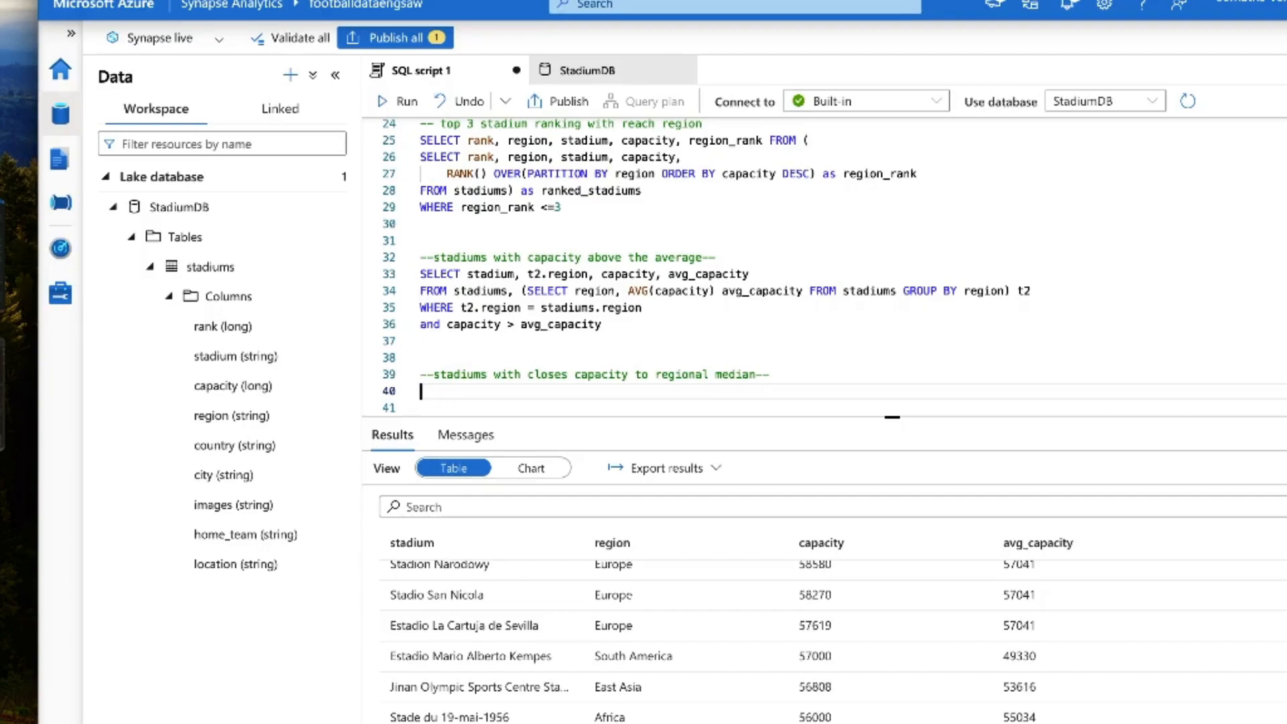
# Step: Begin a common table expression named MedianCTE under the comment, with an inner SELECT starting with region
pyautogui.scroll(-3, 515, 348)
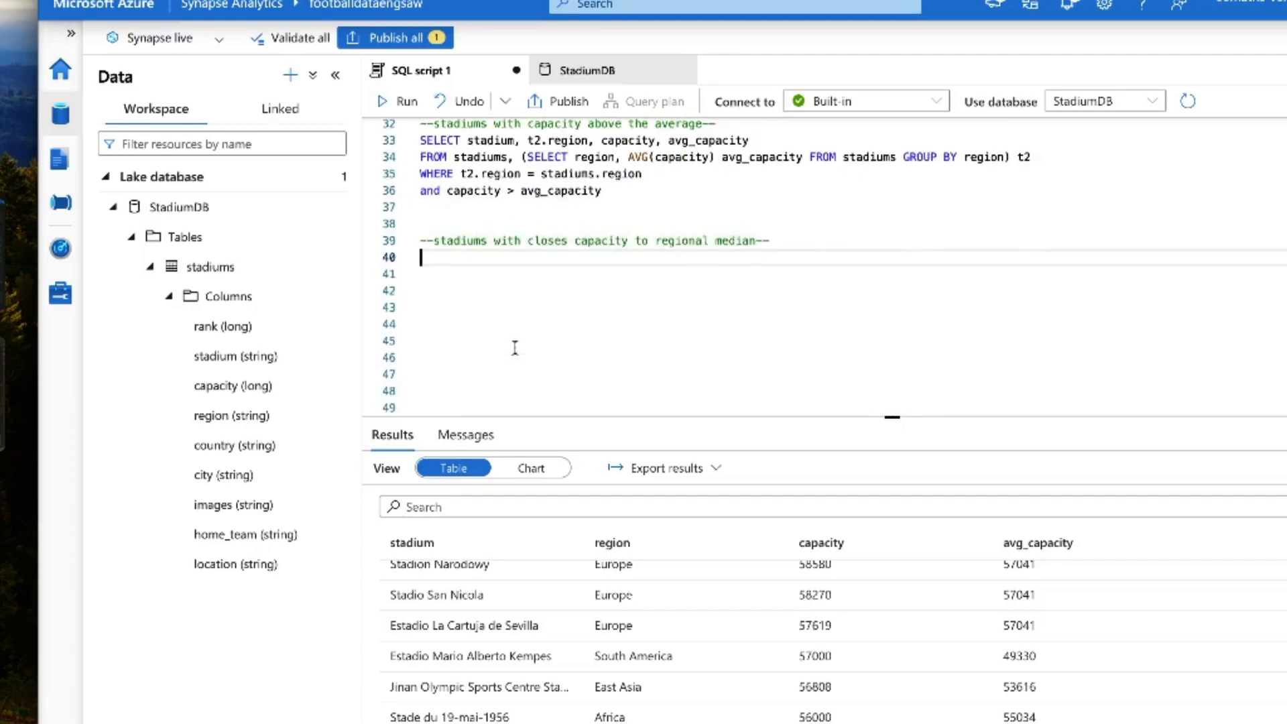
pyautogui.write('WITH')
pyautogui.press('capslock')
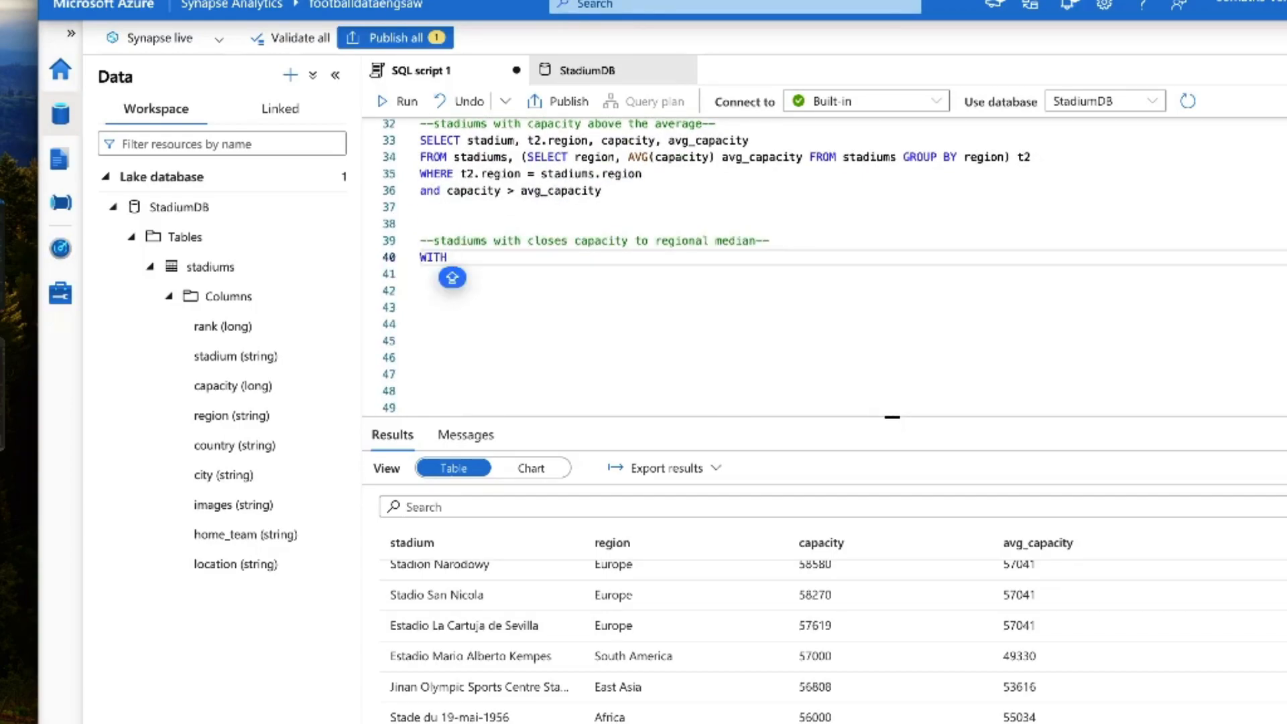
pyautogui.write('M')
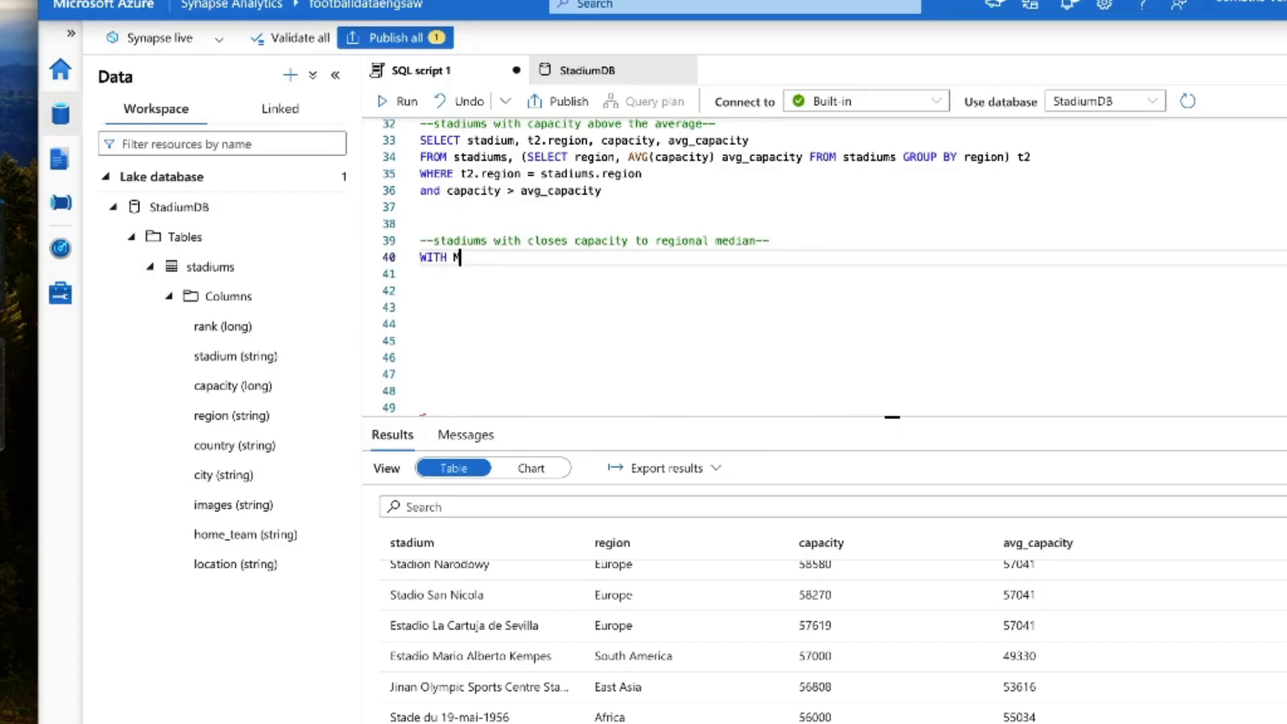
pyautogui.write('edian ')
pyautogui.write('TE AS (')
pyautogui.press('Return')
pyautogui.write('SELECT ')
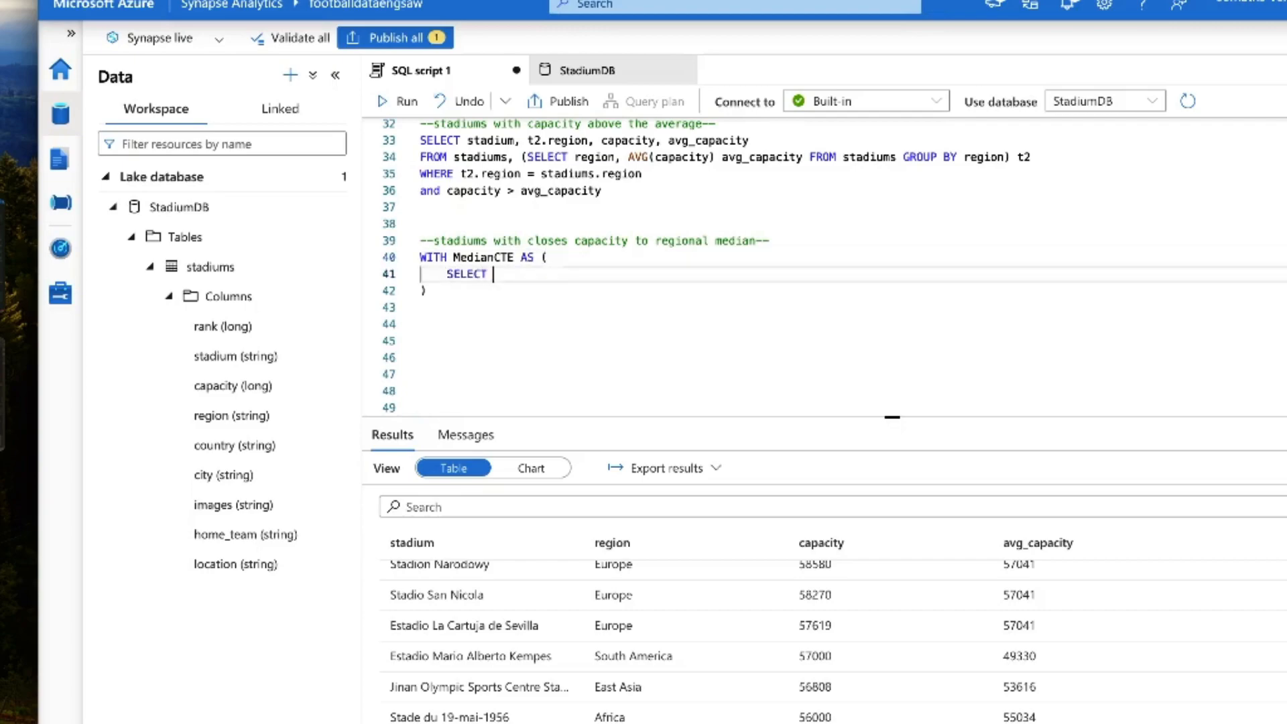
pyautogui.write('region, MEDIAN(')
# Step: Add PERCENTILE_CONT(0.5) WITH GROUP(ORDER BY capacity) OVER (PARTITION BY region) as median_capacity to the CTE's SELECT list
pyautogui.press('BackSpace')
pyautogui.press('BackSpace')
pyautogui.press('BackSpace')
pyautogui.press('BackSpace')
pyautogui.press('BackSpace')
pyautogui.press('BackSpace')
pyautogui.press('BackSpace')
pyautogui.press('BackSpace')
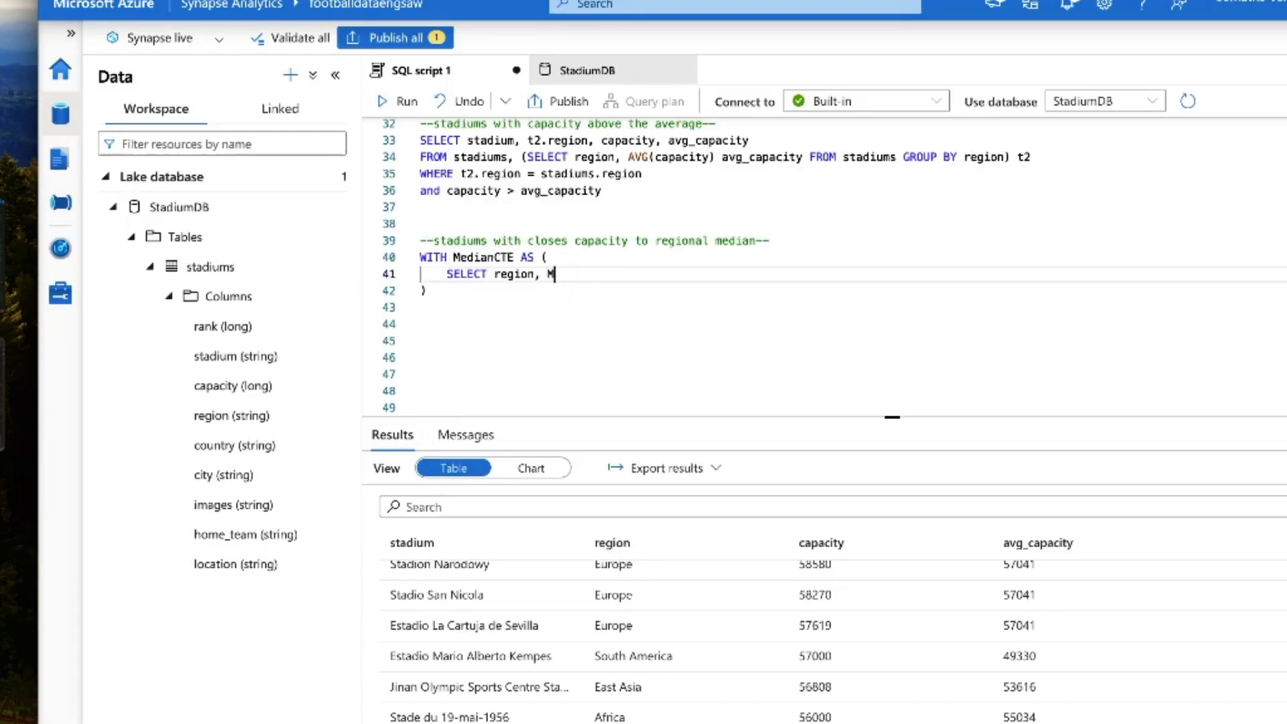
pyautogui.write('PERCENTILE_CONT')
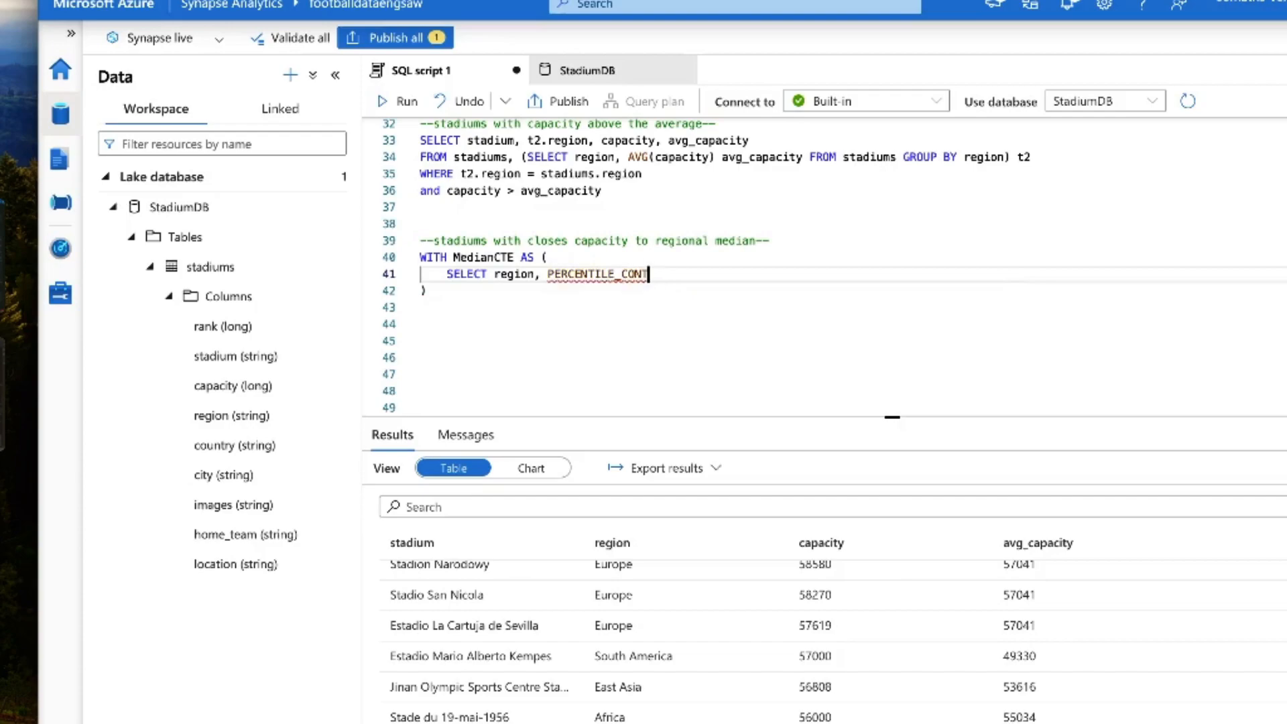
pyautogui.write('(0.5) WITH GROUP(ORDER BY capacity) OVER (PARTITIOAN')
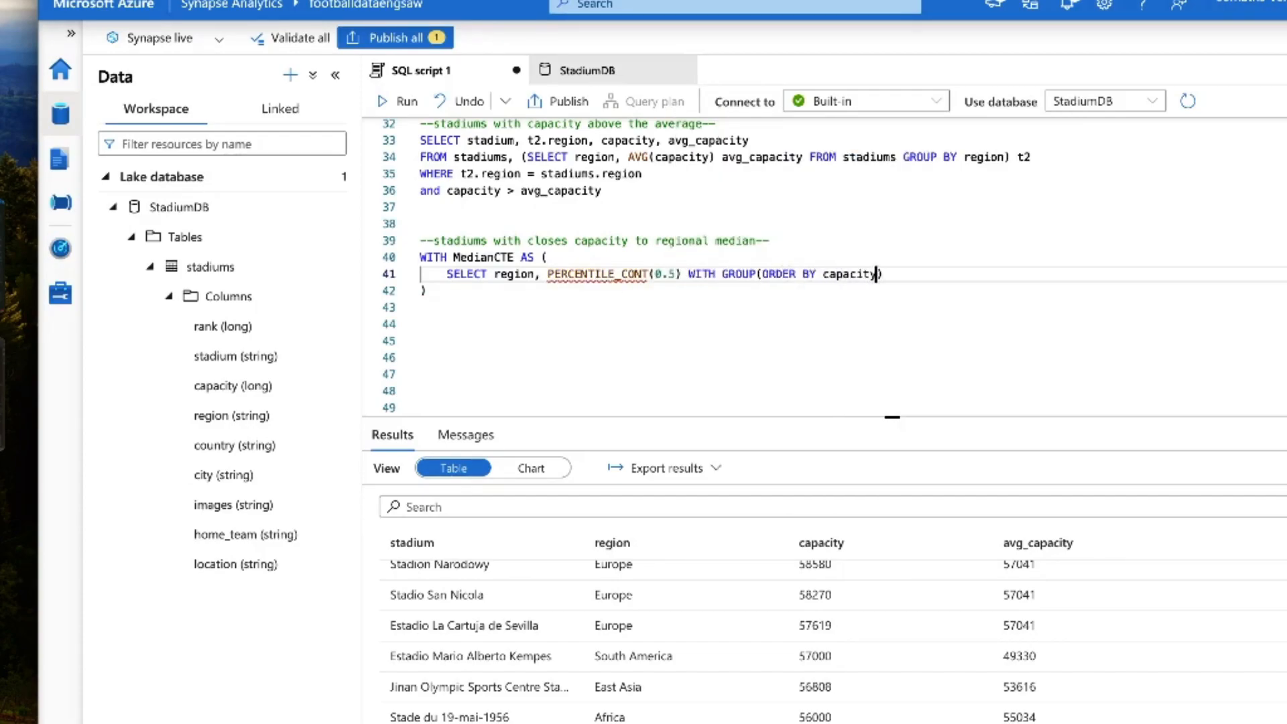
pyautogui.press('BackSpace')
pyautogui.press('BackSpace')
pyautogui.write('N BY region) as capa')
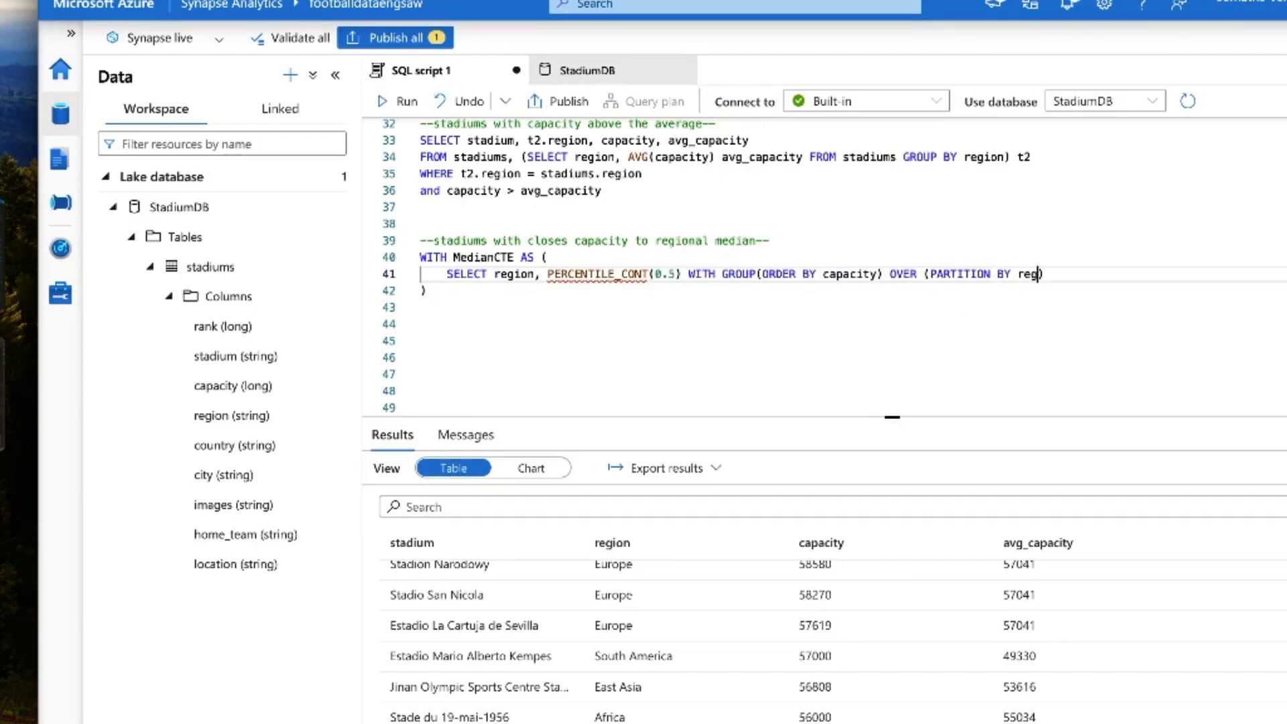
pyautogui.press('BackSpace')
pyautogui.press('BackSpace')
pyautogui.press('BackSpace')
pyautogui.press('BackSpace')
pyautogui.write('median_capacity')
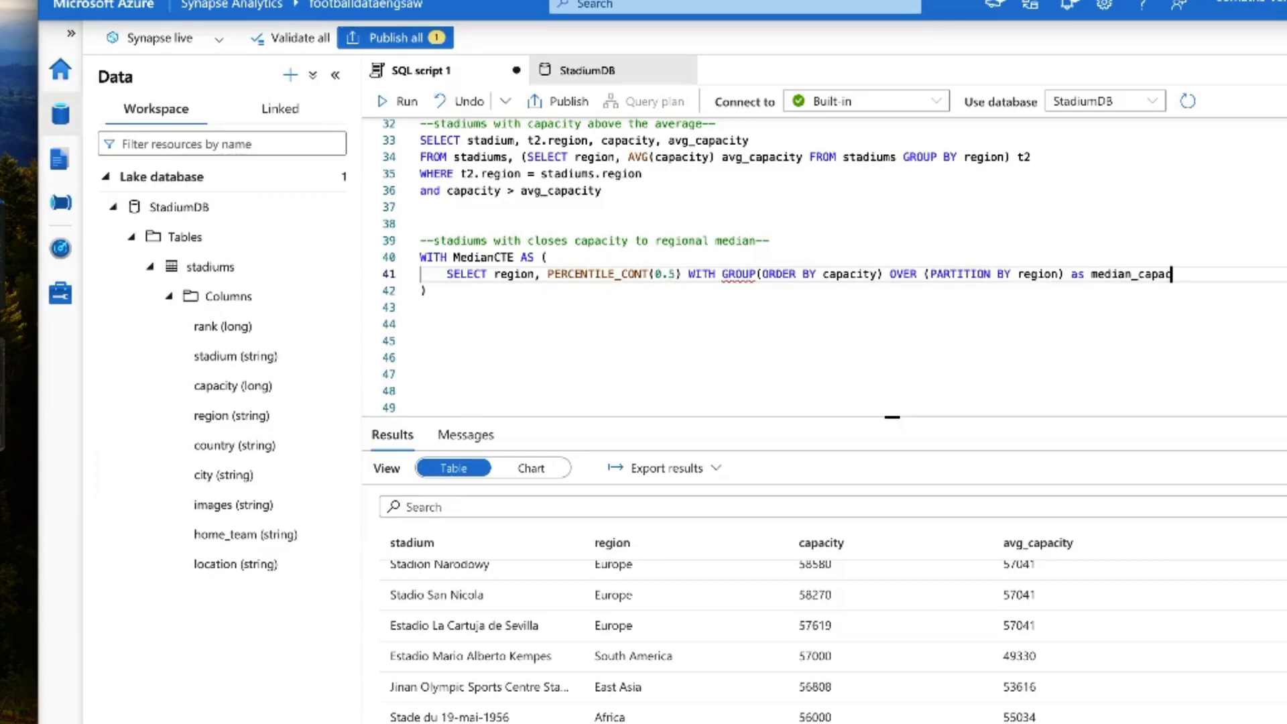
# Step: Correct the percentile clause to WITHIN GROUP (ORDER BY capacity) and complete the CTE with FROM stadiums
pyautogui.click(715, 273)
pyautogui.write('IN')
pyautogui.click(769, 273)
pyautogui.press('Down')
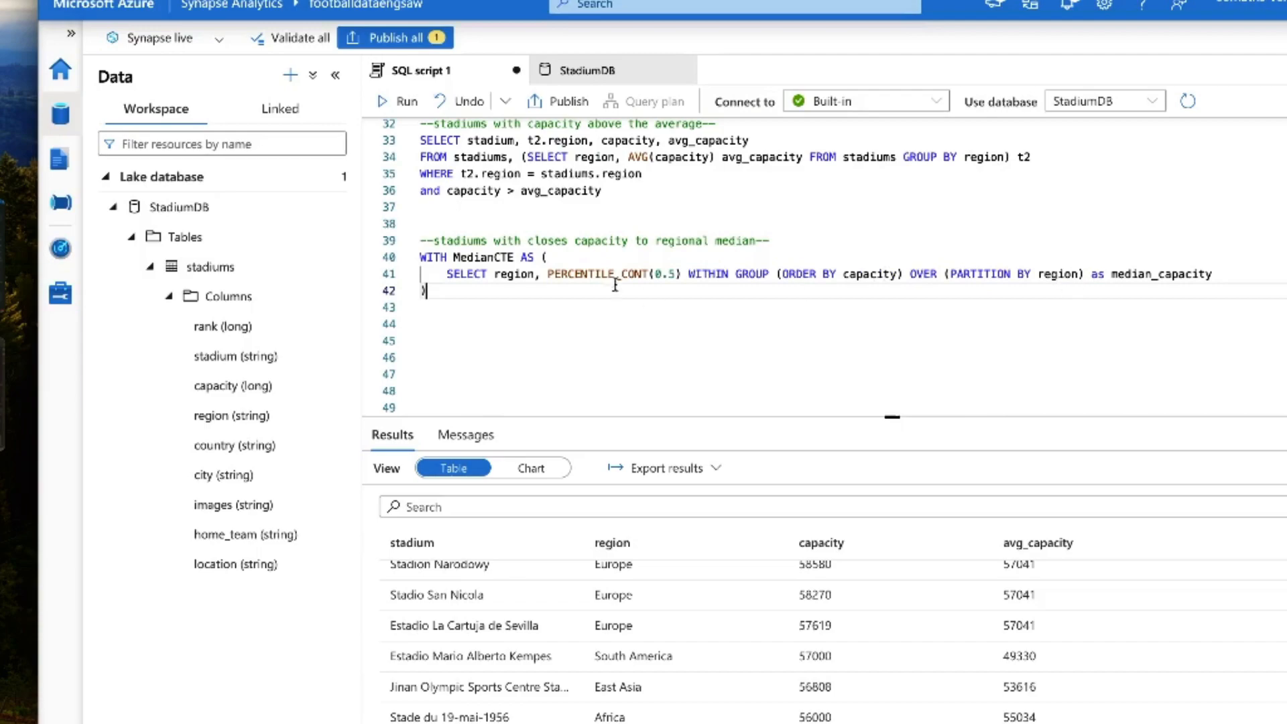
pyautogui.press('Return')
pyautogui.write('FROM stadiums')
pyautogui.press('Escape')
# Step: Write the outer SELECT below the CTE, returning rank, stadium, region and capacity
pyautogui.press('Down')
pyautogui.press('Down')
pyautogui.press('Down')
pyautogui.write('SE')
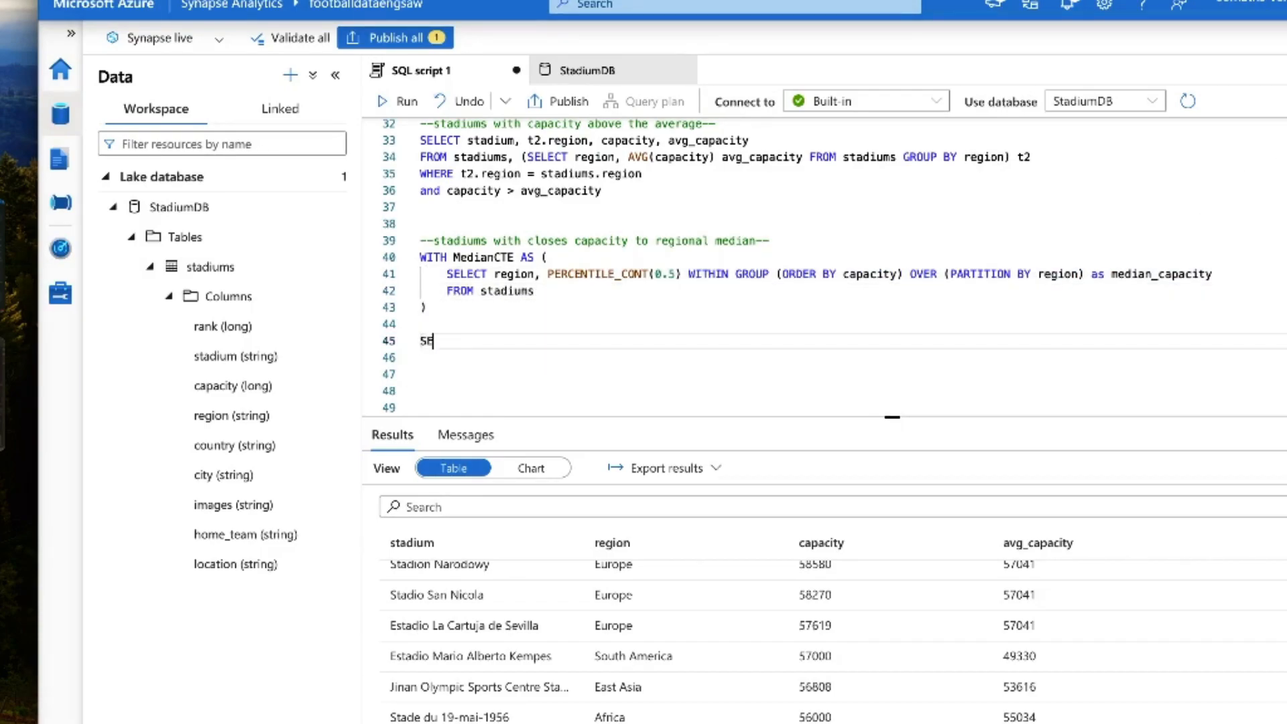
pyautogui.write('LECT rank, stadium, region, capacity, rank')
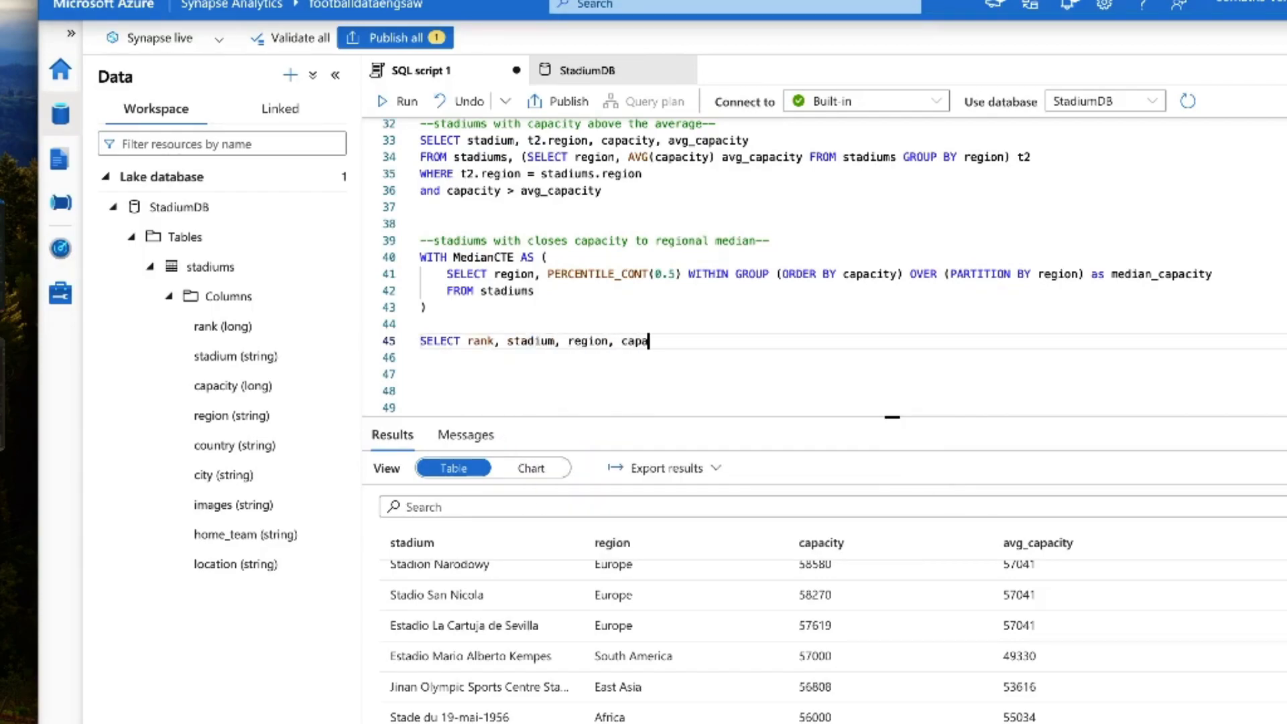
# Step: Add a FROM subquery that selects everything from stadiums s JOIN MedianCTE m ON s.region = m.region
pyautogui.press('Return')
pyautogui.write('FROM (')
pyautogui.press('Return')
pyautogui.write('SELECT * from stadiums s,')
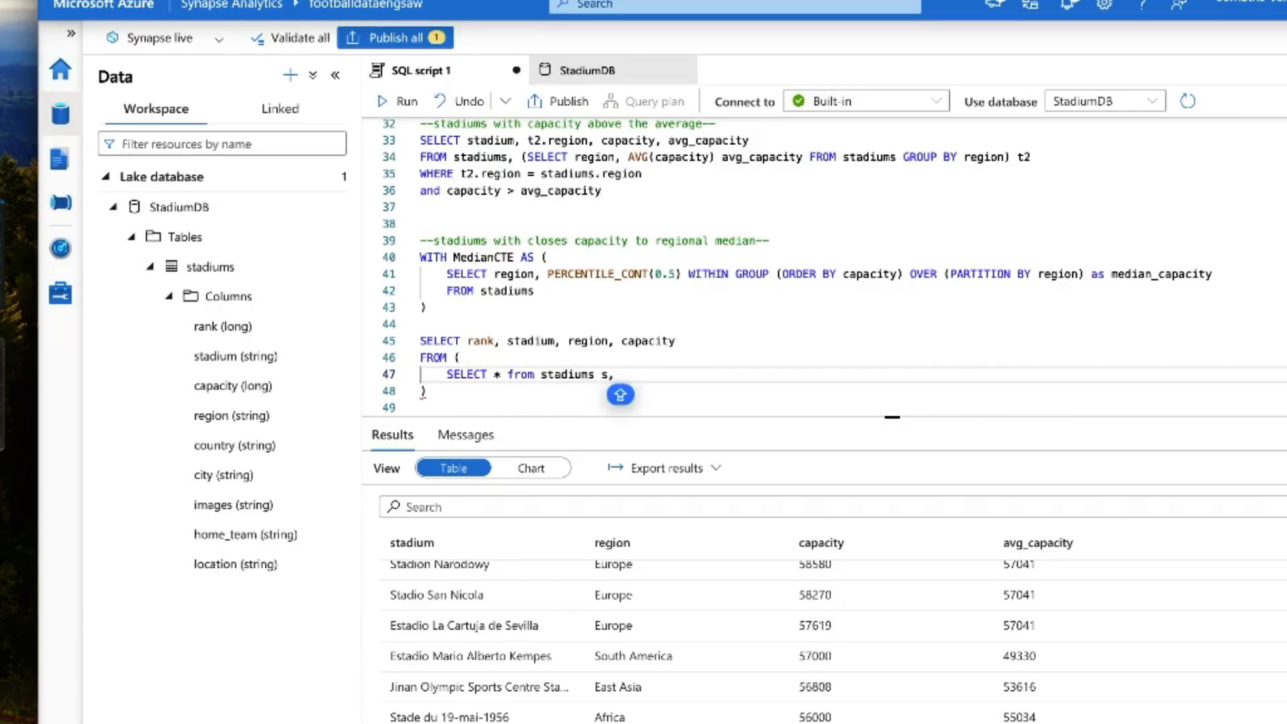
pyautogui.write('JOIN MedianCTE m')
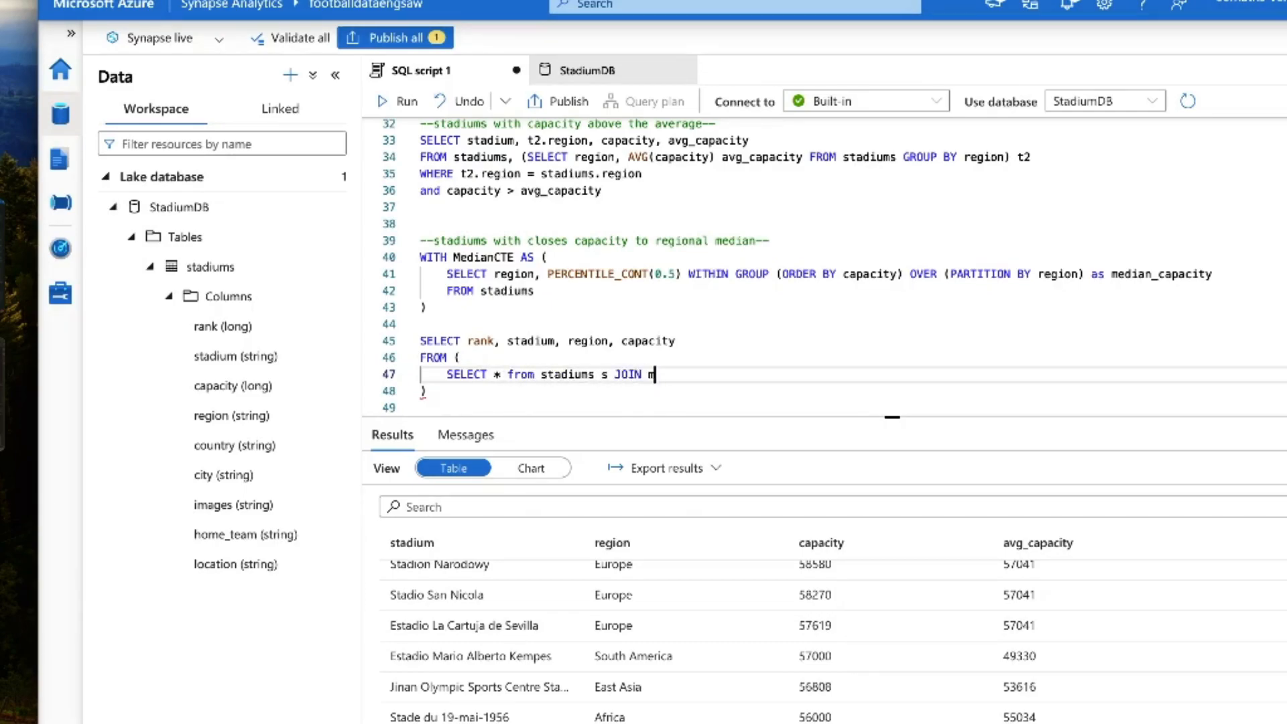
pyautogui.write(' ON s.region = m.region')
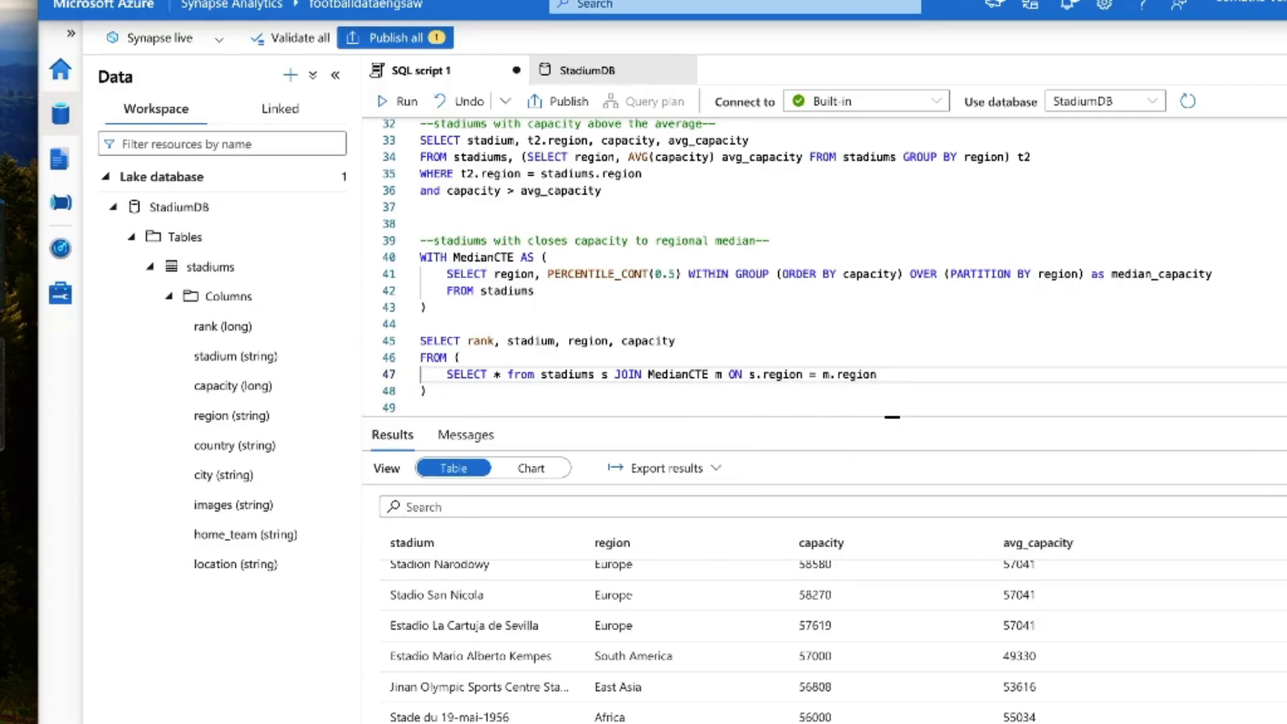
# Step: Replace the subquery's asterisk with s.rank, s.stadium, s.region, s.capacity and a trailing comma
pyautogui.doubleClick(496, 374)
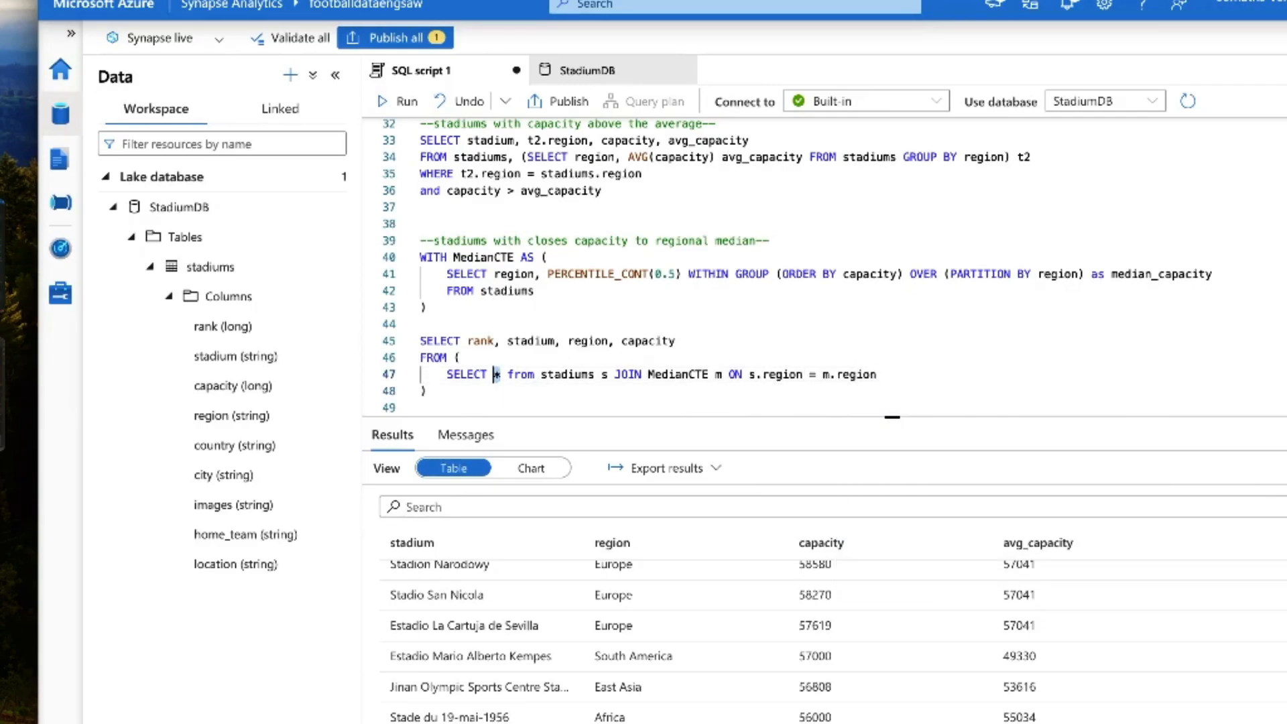
pyautogui.write('s.rank, s.stadium, s.region,')
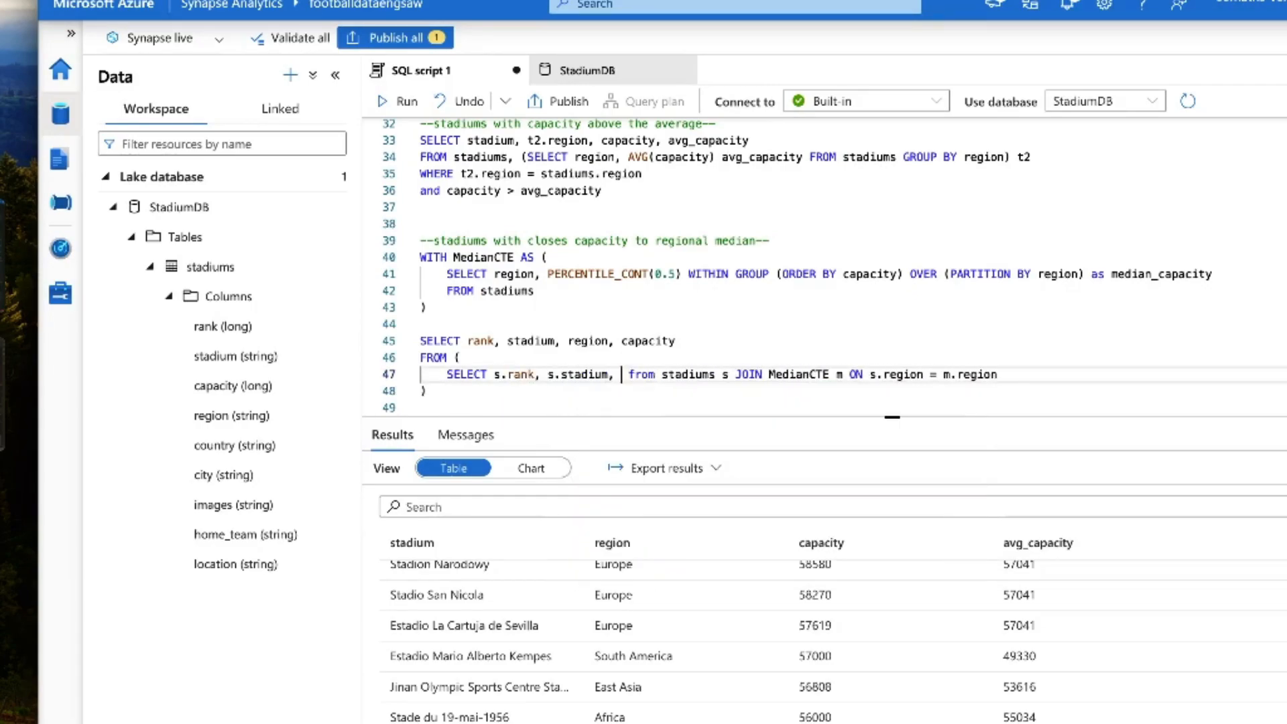
pyautogui.write(' s.capacity,')
# Step: Add ROW_NUMBER() OVER (PARTITION BY s.region ORDER BY ABS(s.capacity - m.median_capacity)) AS median_rank on its own line in the subquery
pyautogui.press('Return')
pyautogui.press('Return')
pyautogui.press('Up')
pyautogui.write('ROW_NU')
pyautogui.press('Tab')
pyautogui.write('OVER (PARTITION BY ')
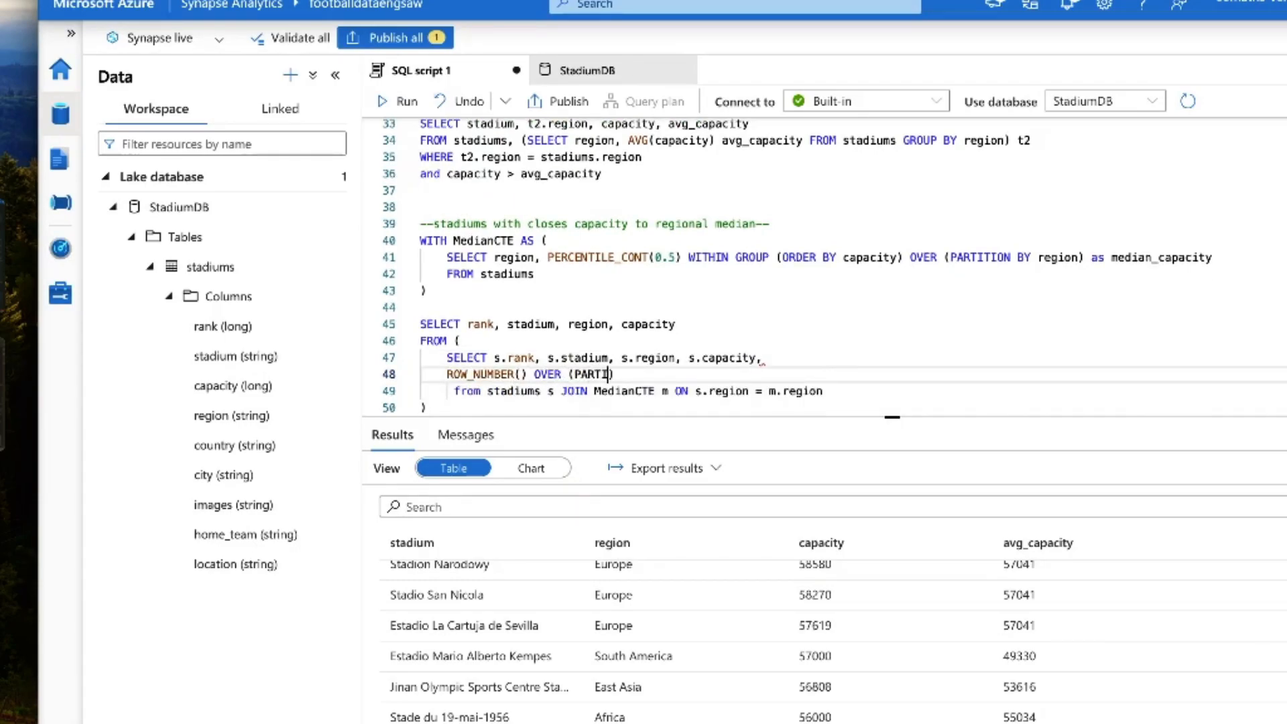
pyautogui.write('s.region ORDER BY ABS')
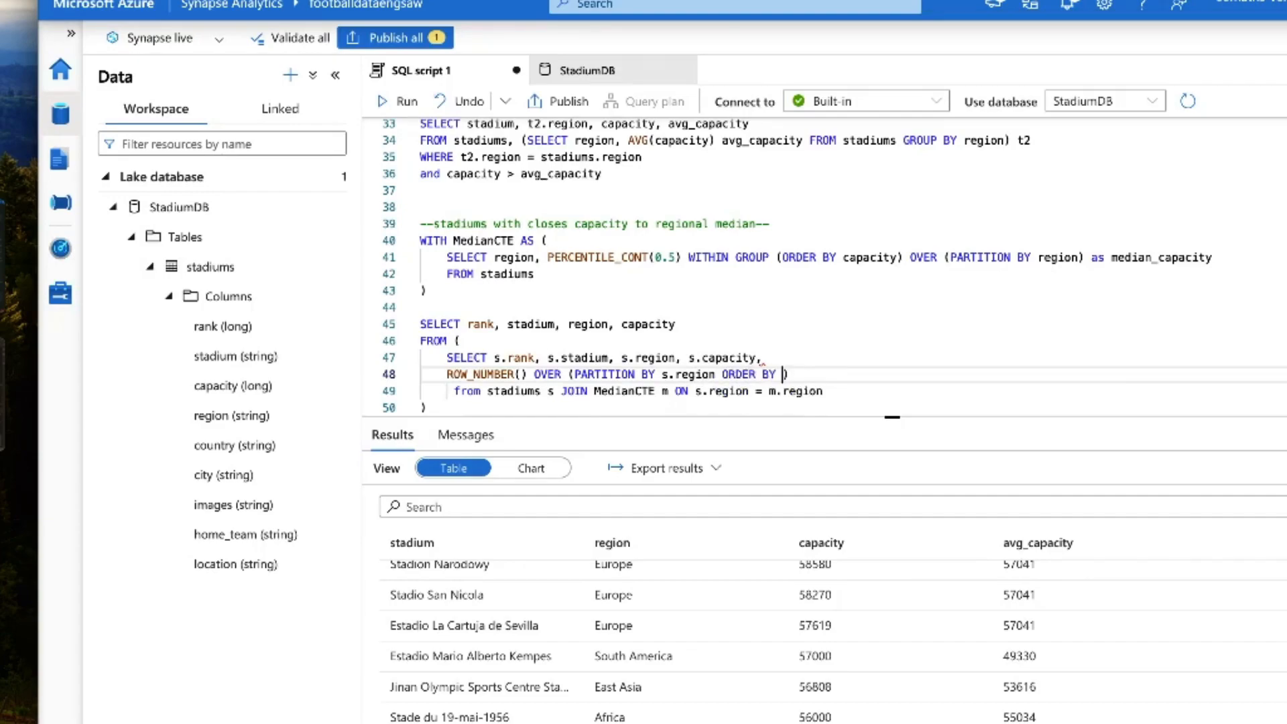
pyautogui.write('(s.capacity - m.')
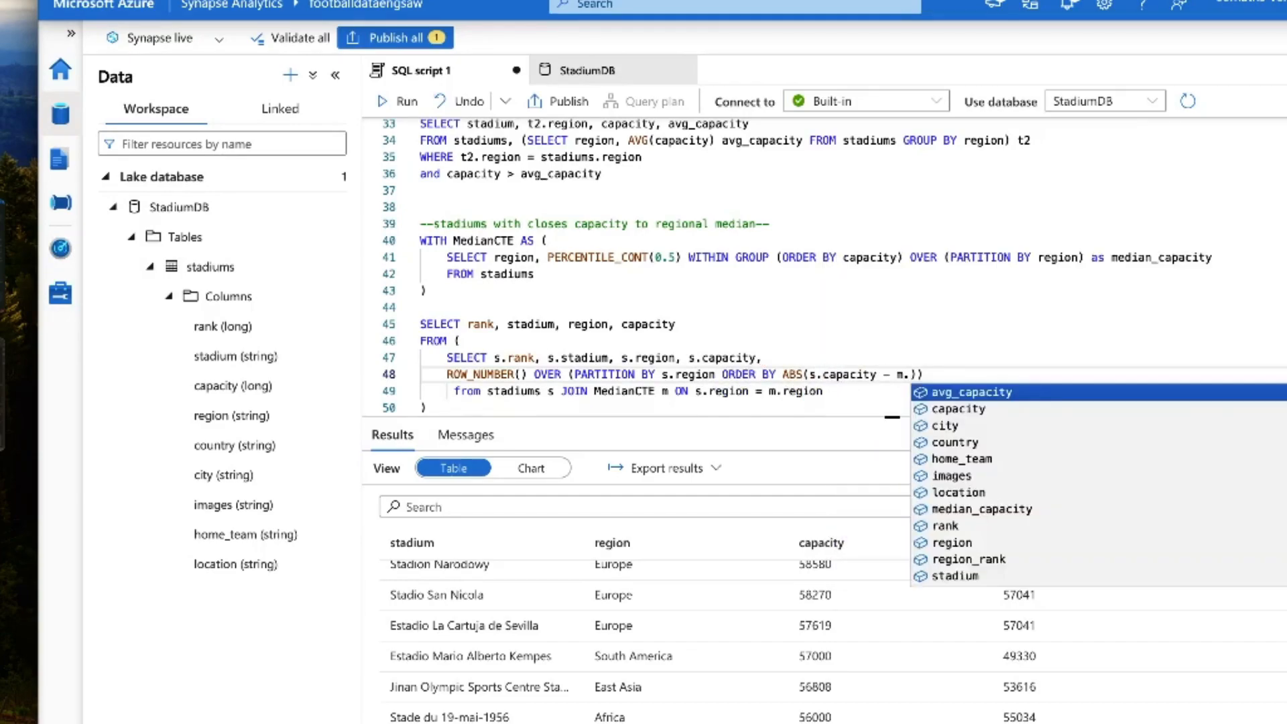
pyautogui.write('med')
pyautogui.press('Tab')
pyautogui.write('))')
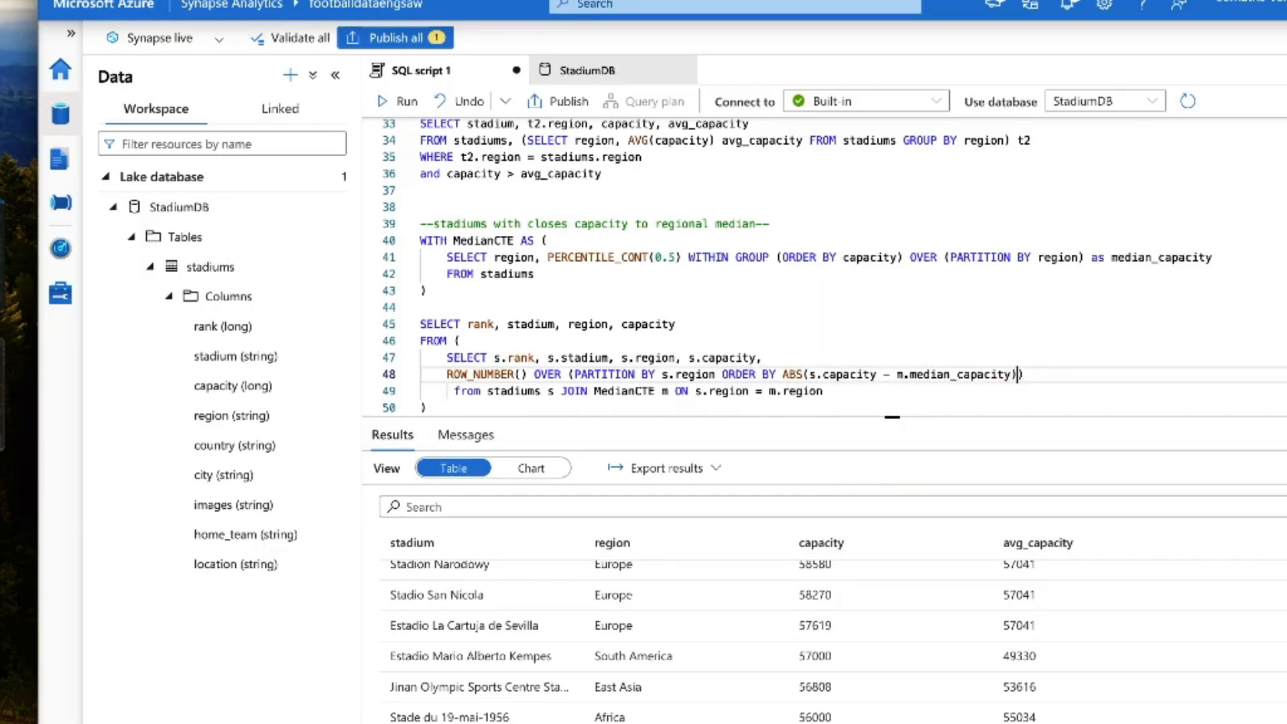
pyautogui.write(' AS median_rank')
# Step: Alias the subquery as ranked_stadiums and filter it with WHERE median_rank =1;
pyautogui.scroll(-1, 477, 371)
pyautogui.click(462, 347)
pyautogui.click(455, 331)
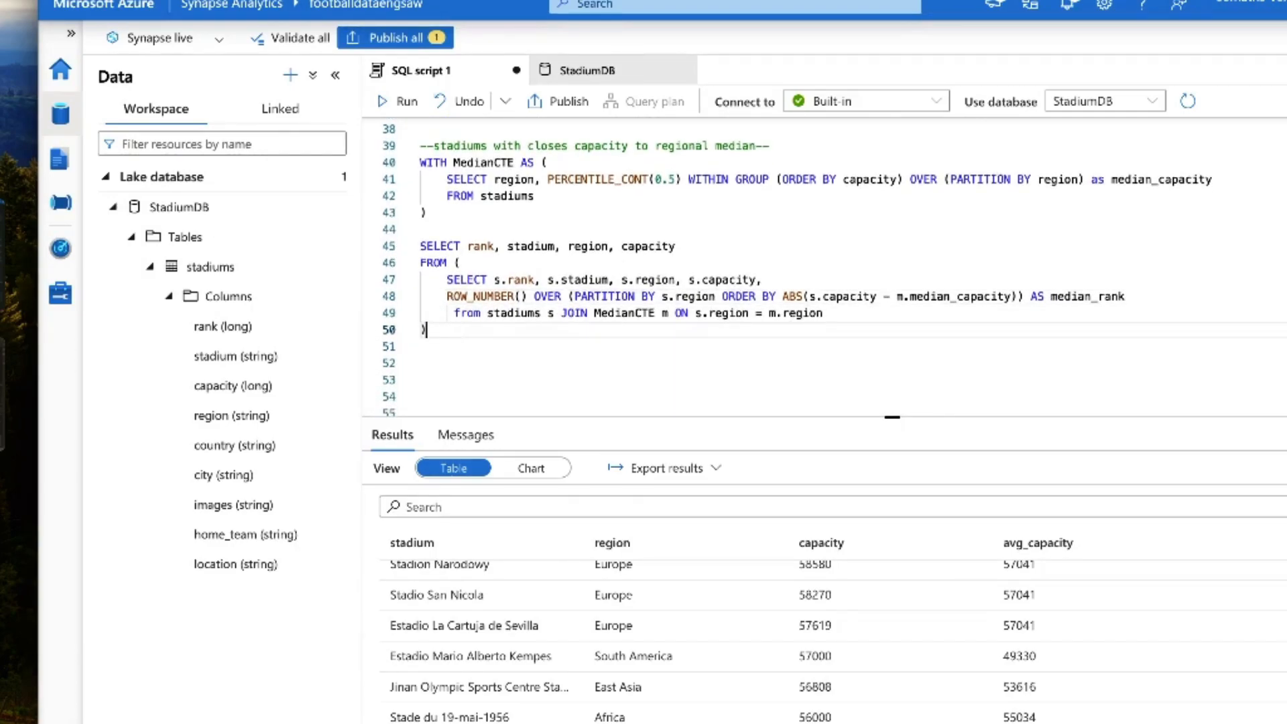
pyautogui.write('ranked_stadiums')
pyautogui.press('Return')
pyautogui.write('WHERE median_rank =')
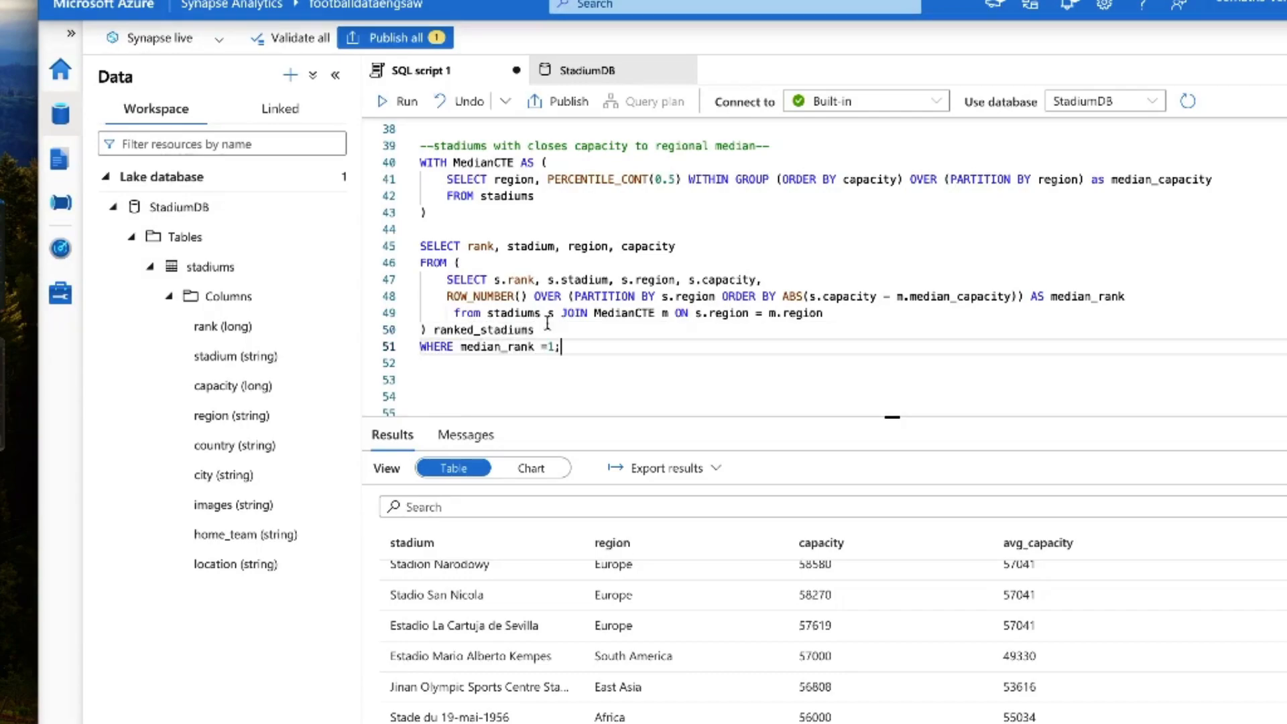
# Step: Append ranked_stadiums.region_rank to the outer SELECT list of the median query
pyautogui.click(677, 246)
pyautogui.write(', medianCTE.')
pyautogui.hotkey('shift', 'Left')
pyautogui.hotkey('shift', 'Left')
pyautogui.hotkey('shift', 'Left')
pyautogui.hotkey('shift', 'Left')
pyautogui.hotkey('shift', 'Left')
pyautogui.hotkey('shift', 'Left')
pyautogui.hotkey('shift', 'Left')
pyautogui.hotkey('shift', 'Left')
pyautogui.hotkey('shift', 'Left')
pyautogui.hotkey('shift', 'Left')
pyautogui.write('ranked_stadiums.')
pyautogui.press('Down')
pyautogui.press('Down')
pyautogui.press('Down')
pyautogui.press('Return')
pyautogui.click(535, 362)
# Step: Review the subquery on lines 47 to 49, including how it ranks stadiums by distance from the median capacity
pyautogui.scroll(1, 536, 368)
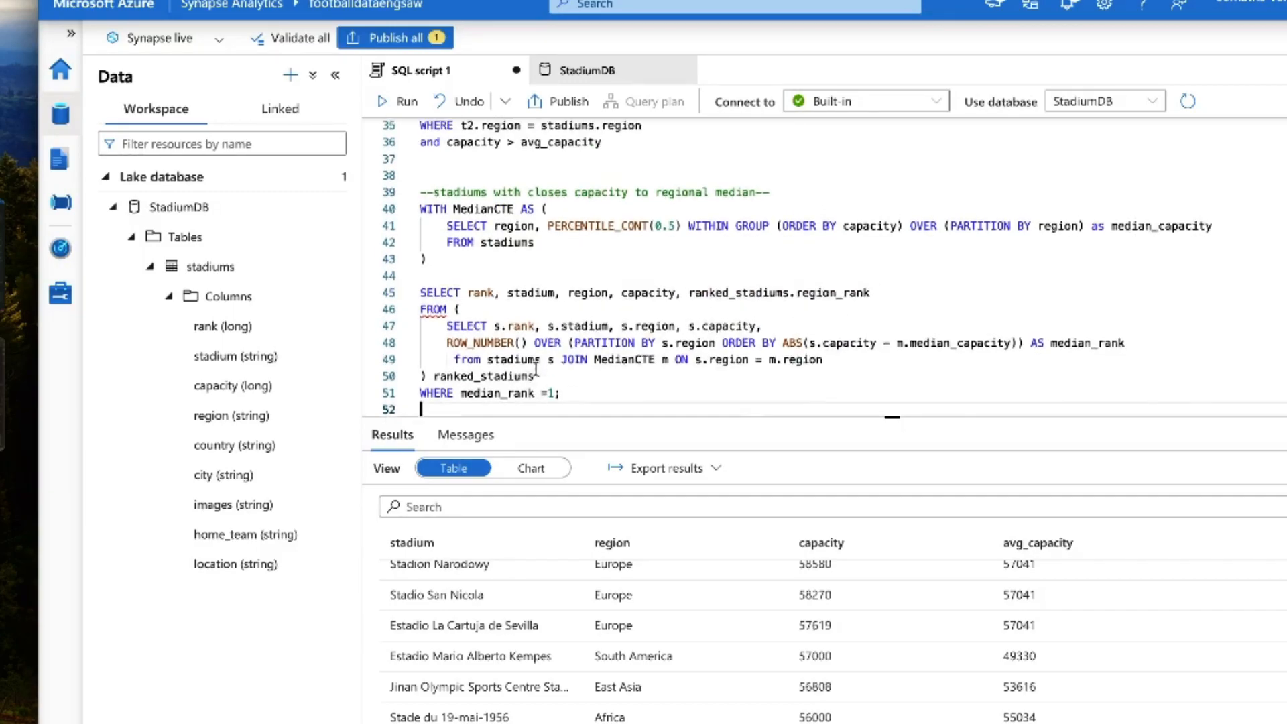
pyautogui.scroll(-1, 485, 316)
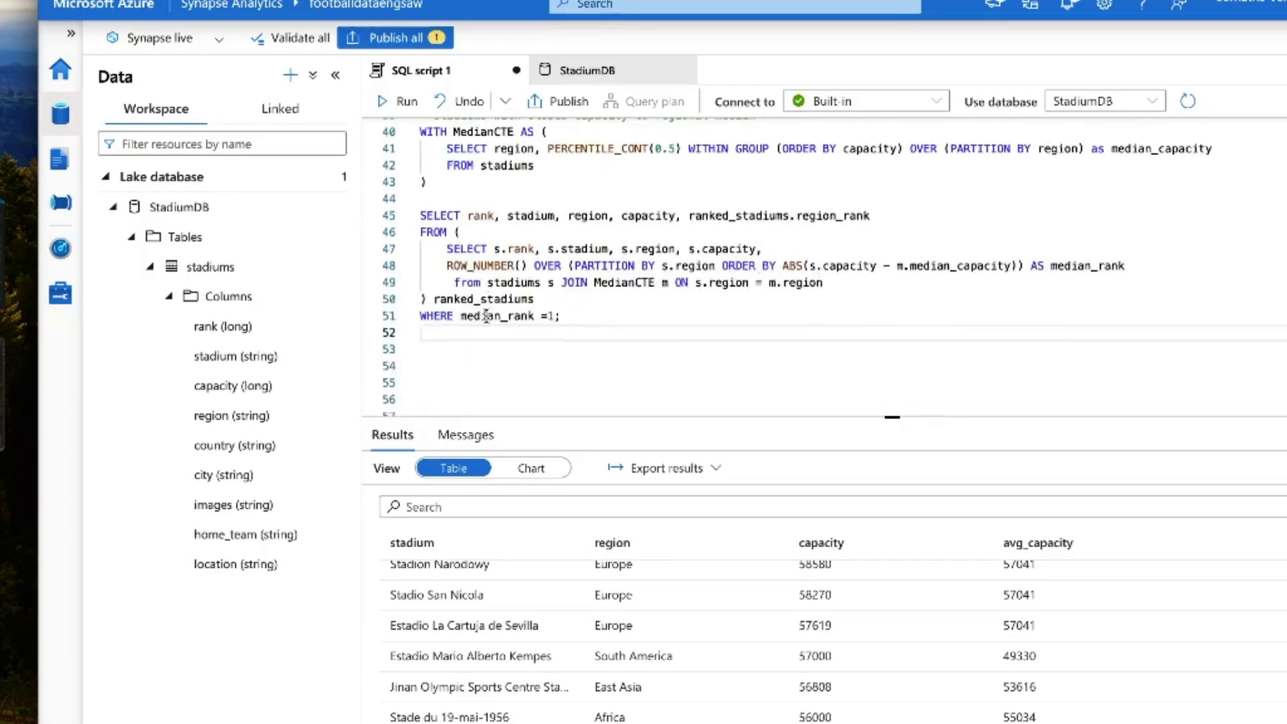
pyautogui.click(448, 249)
pyautogui.moveTo(447, 249); pyautogui.dragTo(737, 249)
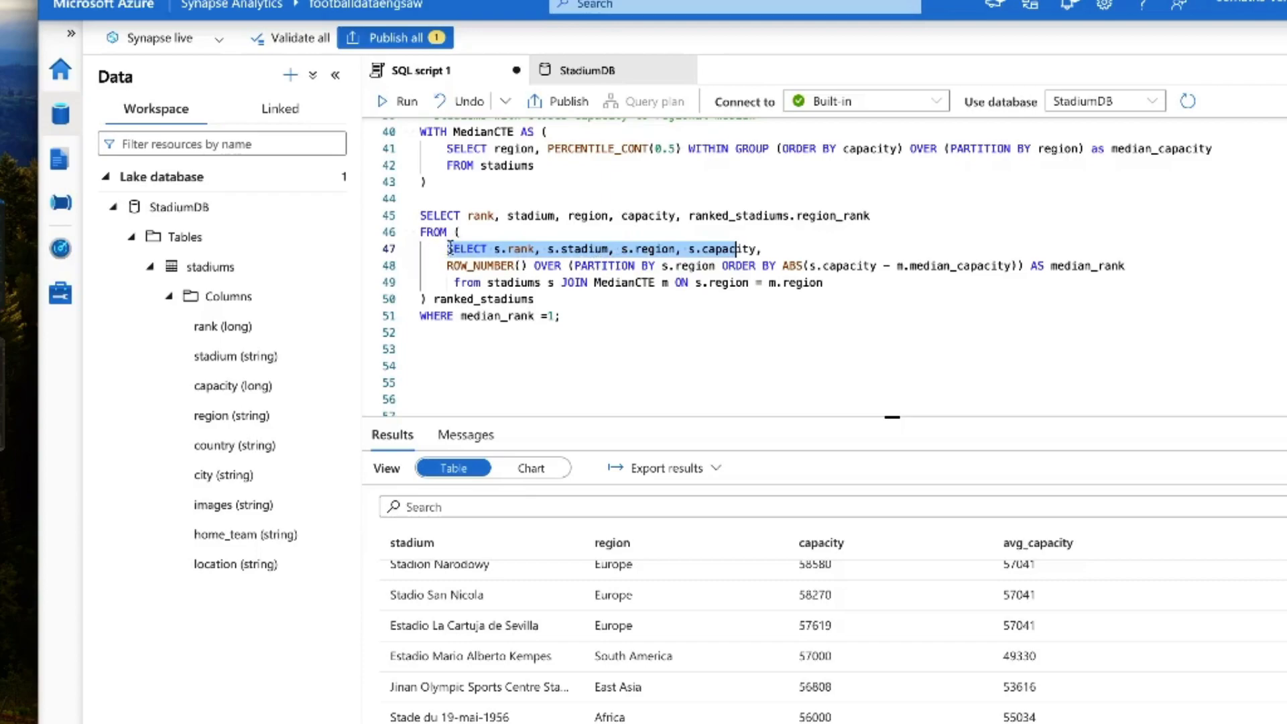
pyautogui.click(441, 249)
pyautogui.moveTo(447, 250); pyautogui.dragTo(837, 292)
pyautogui.click(839, 292)
pyautogui.click(877, 266)
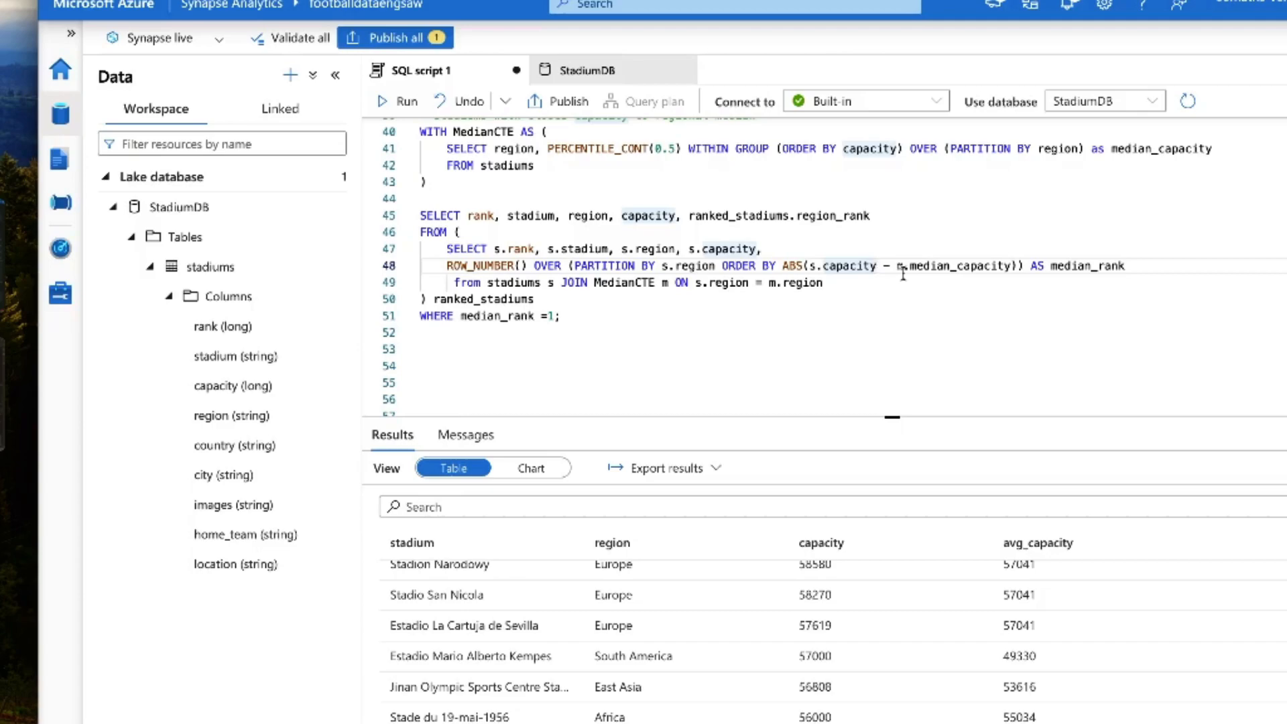
# Step: Run only the regional median query on lines 40 to 51
pyautogui.click(737, 348)
pyautogui.scroll(1, 701, 346)
pyautogui.scroll(2, 700, 347)
pyautogui.scroll(-3, 624, 405)
pyautogui.moveTo(586, 328); pyautogui.dragTo(415, 326)
pyautogui.click(400, 103)
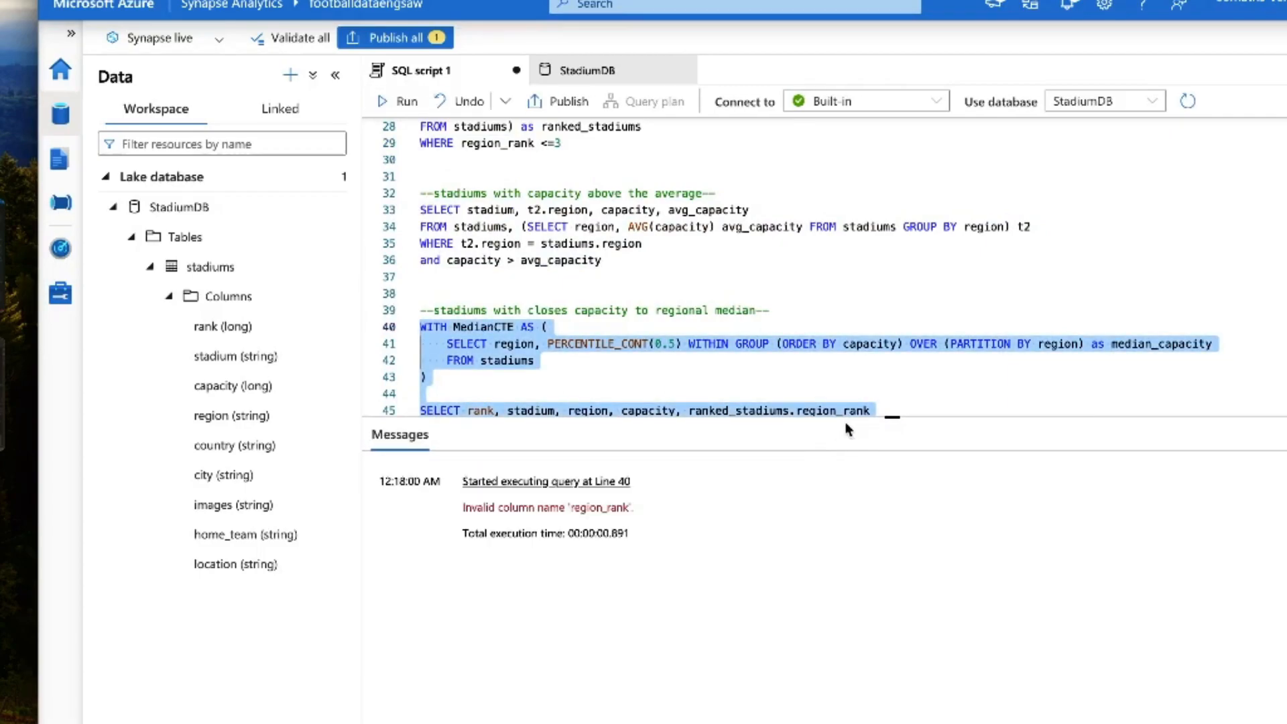
# Step: Replace ranked_stadiums.region_rank with ranked_stadiums.median_rank in the outer SELECT list of the regional median query
pyautogui.scroll(-3, 694, 319)
pyautogui.scroll(-1, 694, 319)
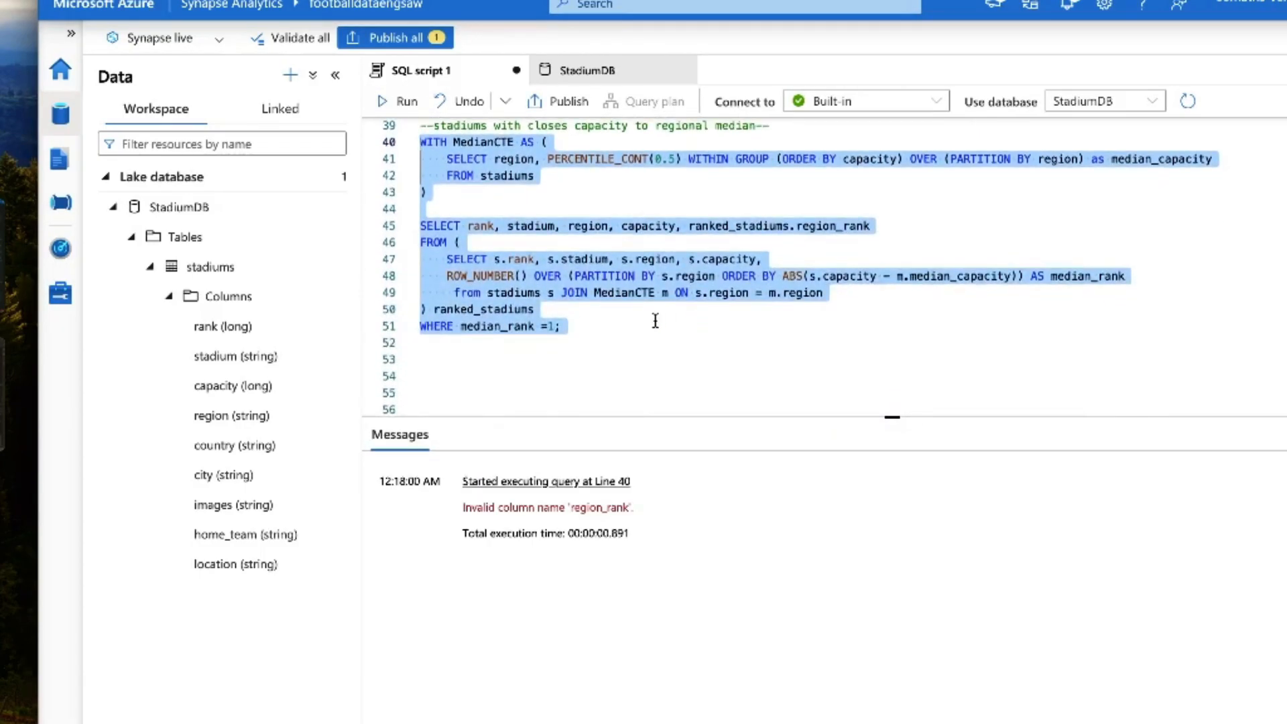
pyautogui.click(601, 327)
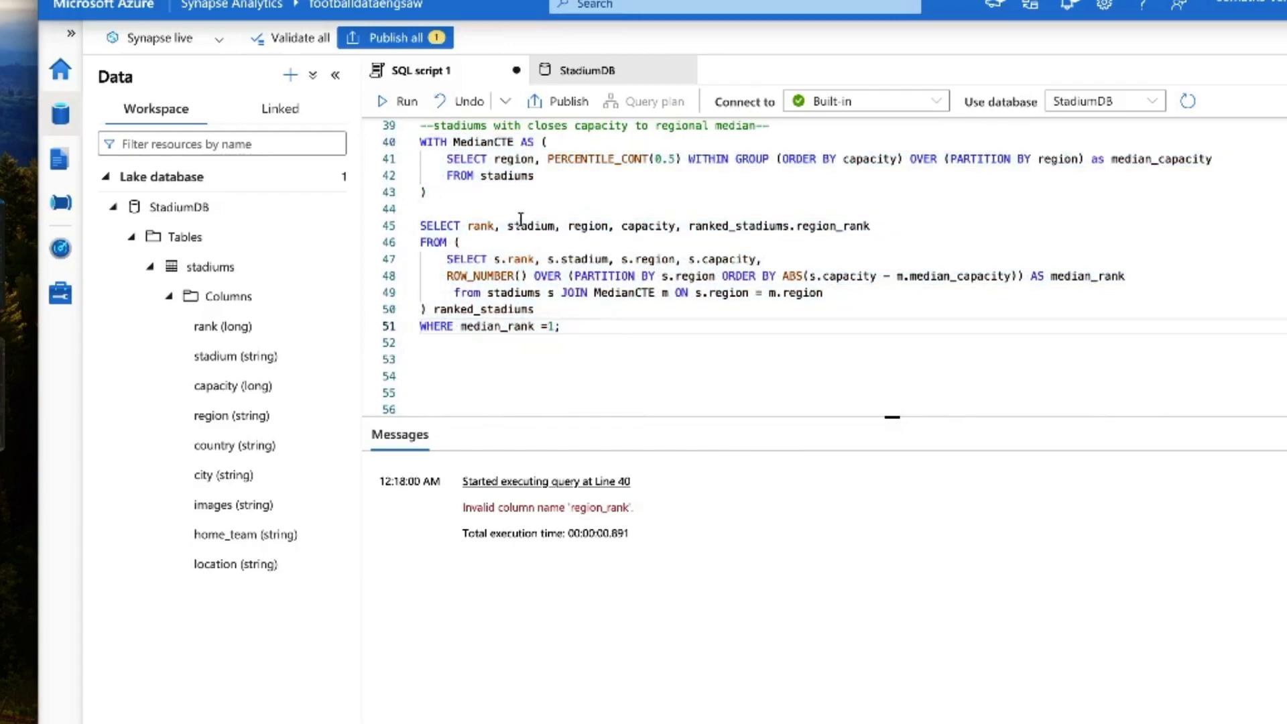
pyautogui.scroll(2, 495, 202)
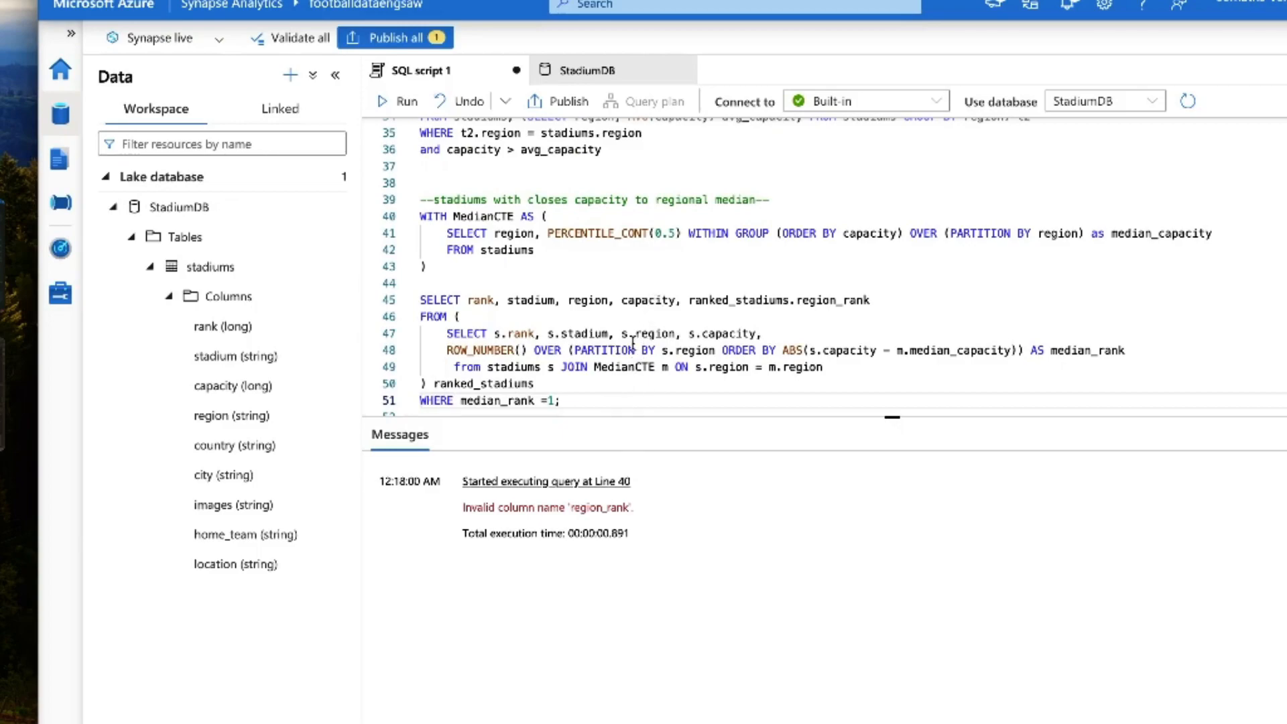
pyautogui.scroll(-1, 633, 342)
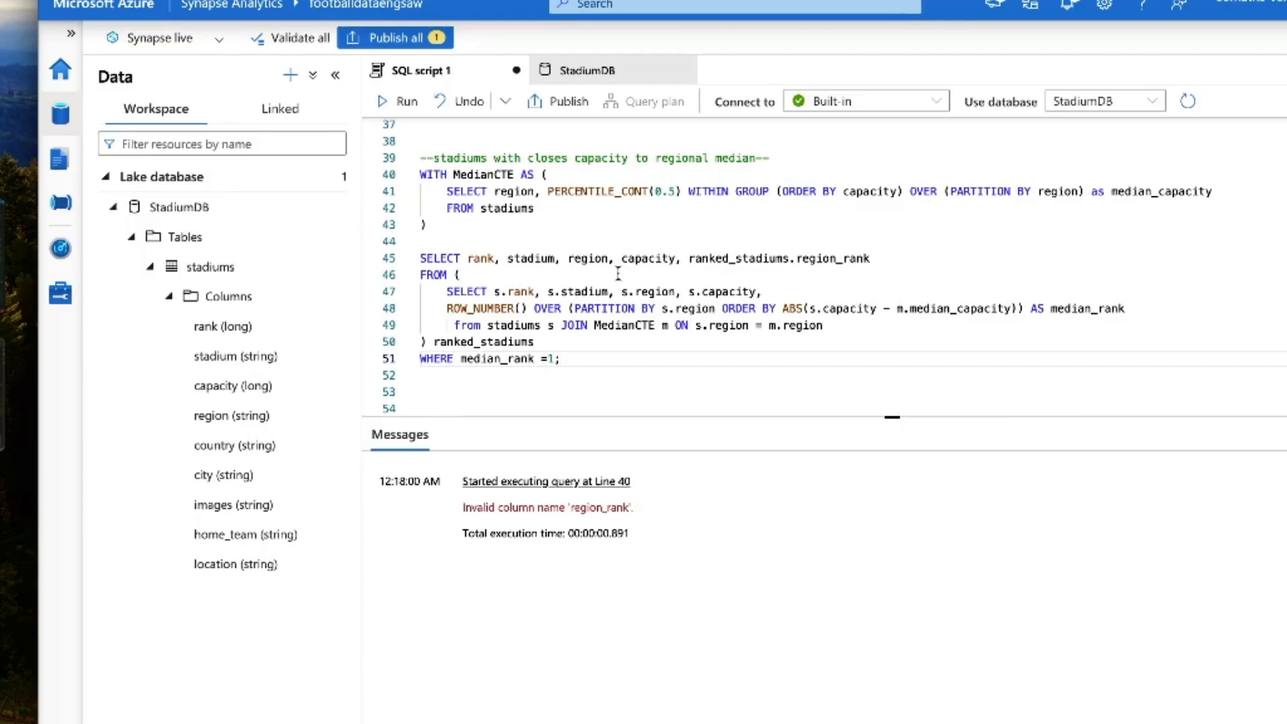
pyautogui.scroll(1, 583, 245)
pyautogui.click(596, 243)
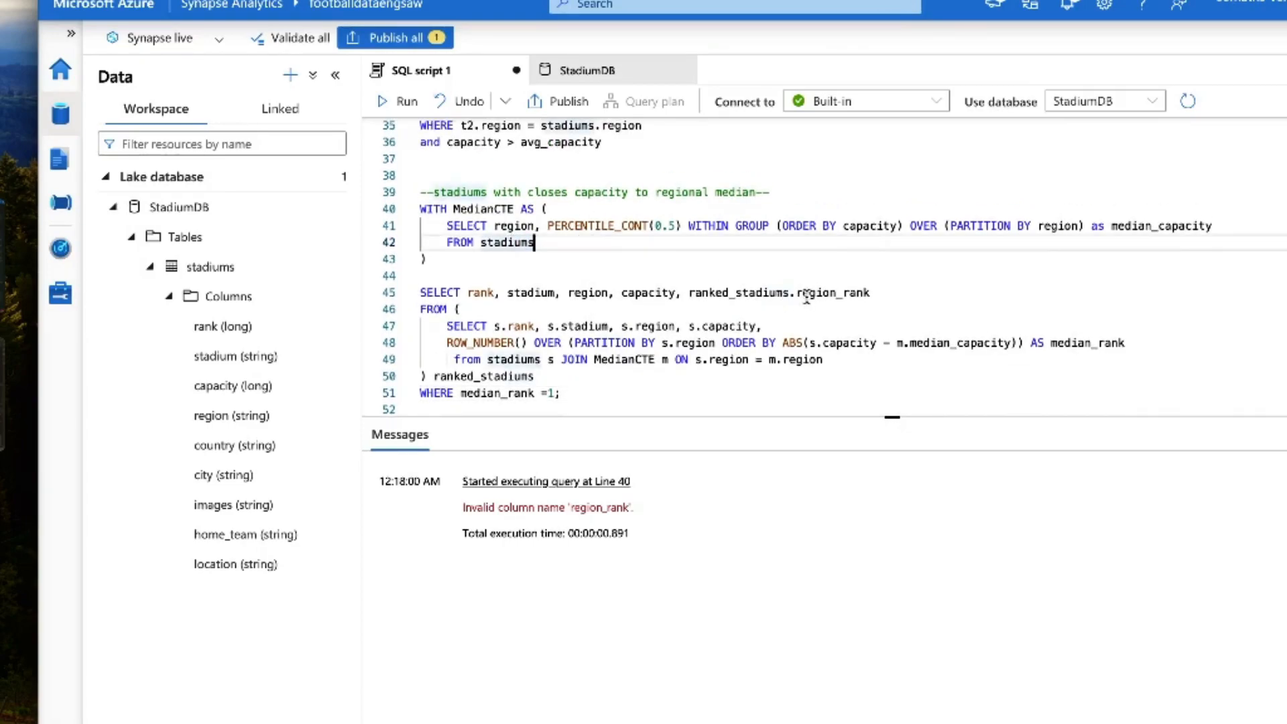
pyautogui.doubleClick(764, 290)
pyautogui.click(848, 295)
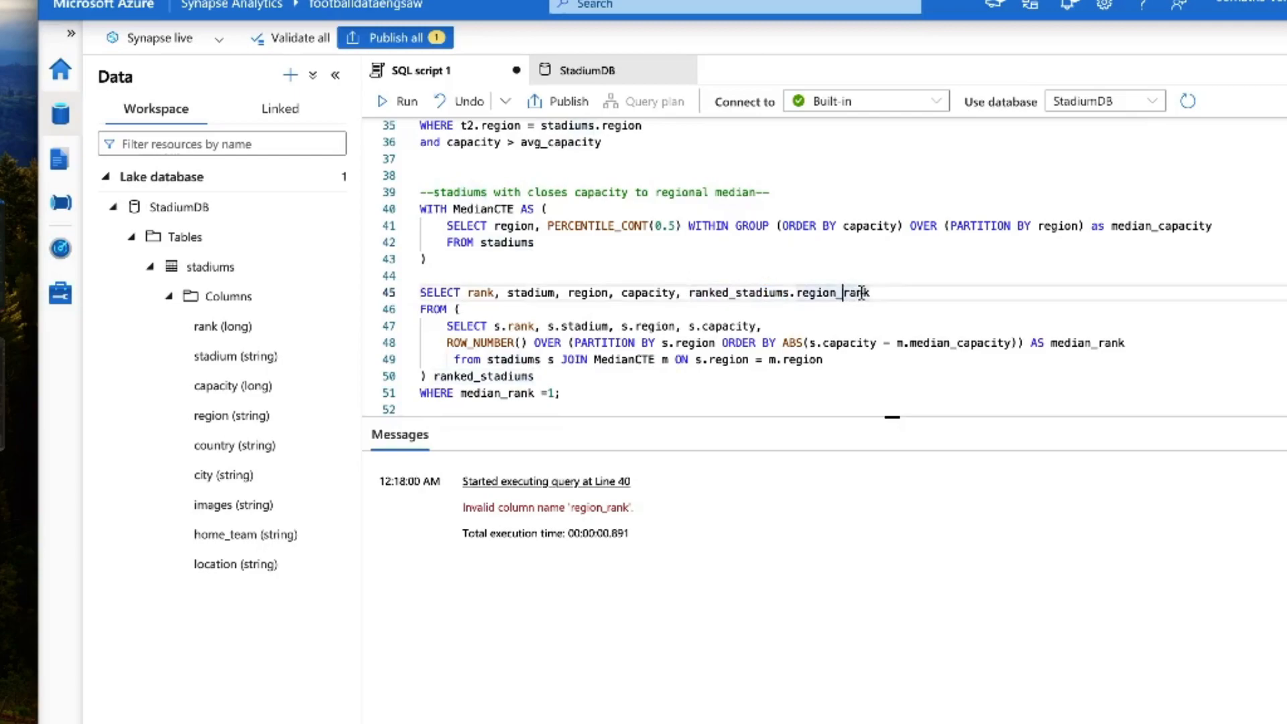
pyautogui.doubleClick(848, 295)
pyautogui.write('media')
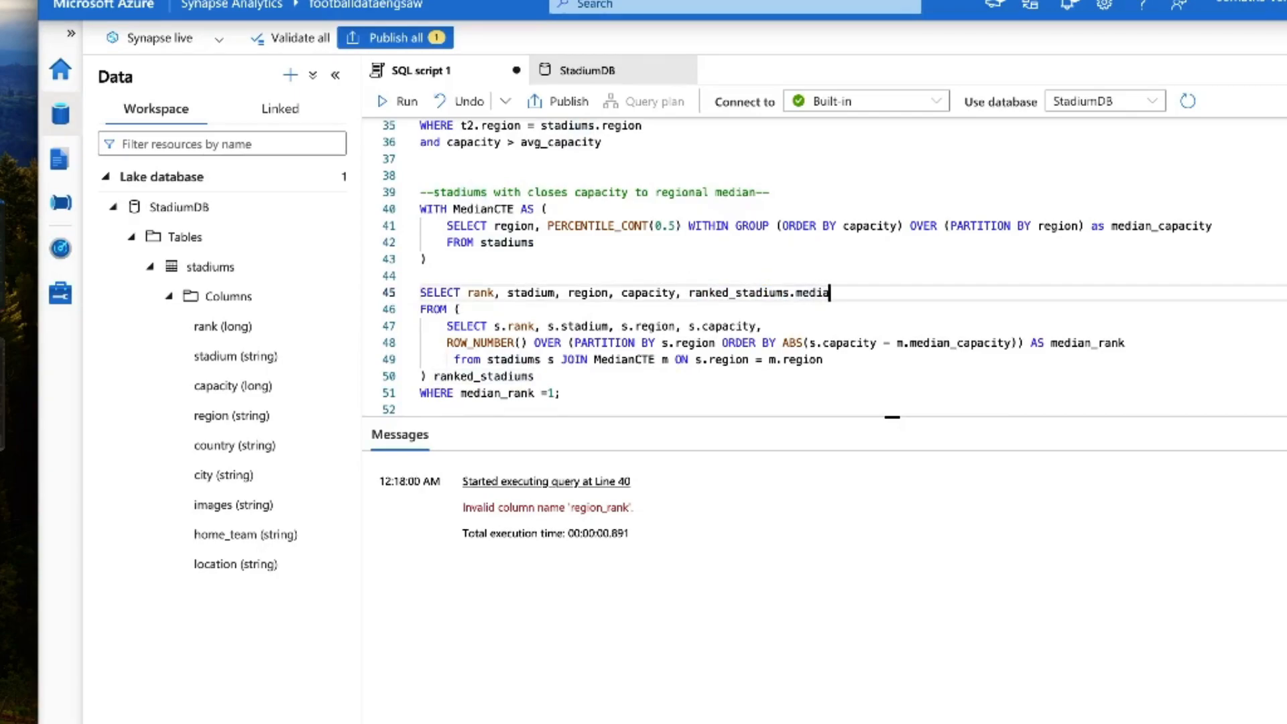
pyautogui.write('n_rank')
# Step: Run only the corrected regional median query on lines 40 to 51
pyautogui.scroll(-1, 845, 293)
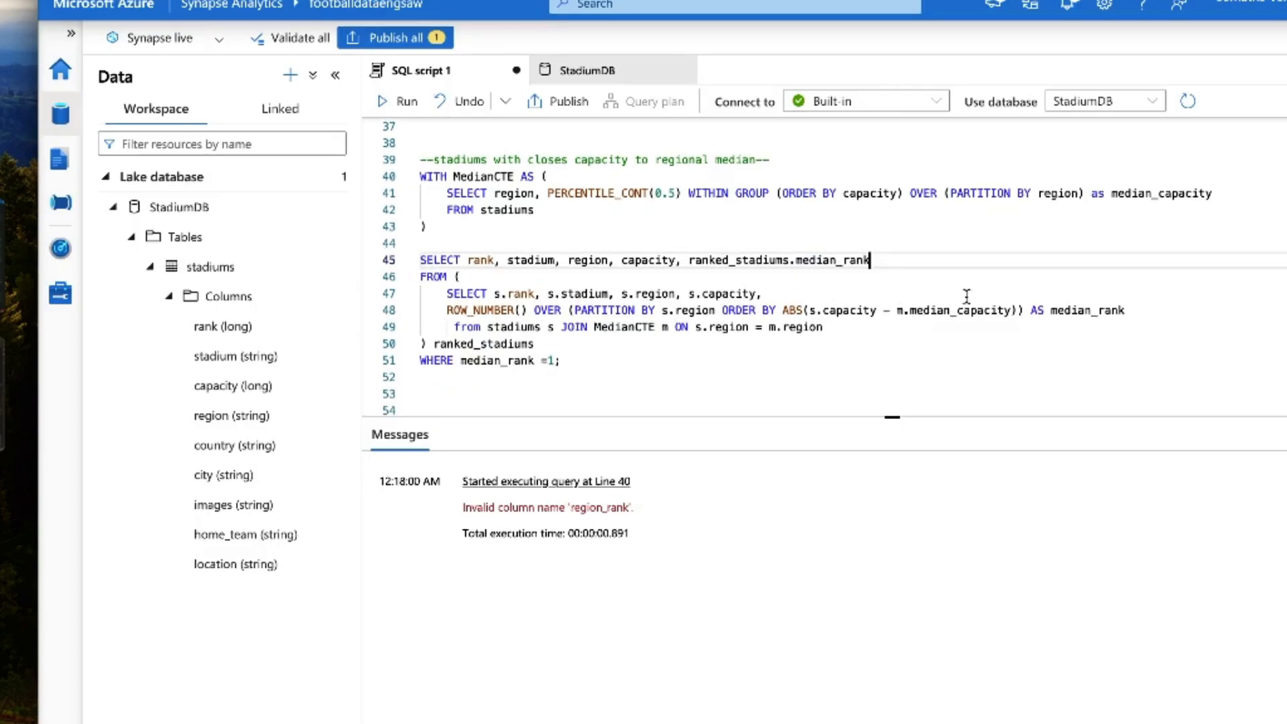
pyautogui.doubleClick(973, 311)
pyautogui.doubleClick(1101, 309)
pyautogui.click(722, 374)
pyautogui.moveTo(421, 377); pyautogui.dragTo(418, 176)
pyautogui.click(395, 100)
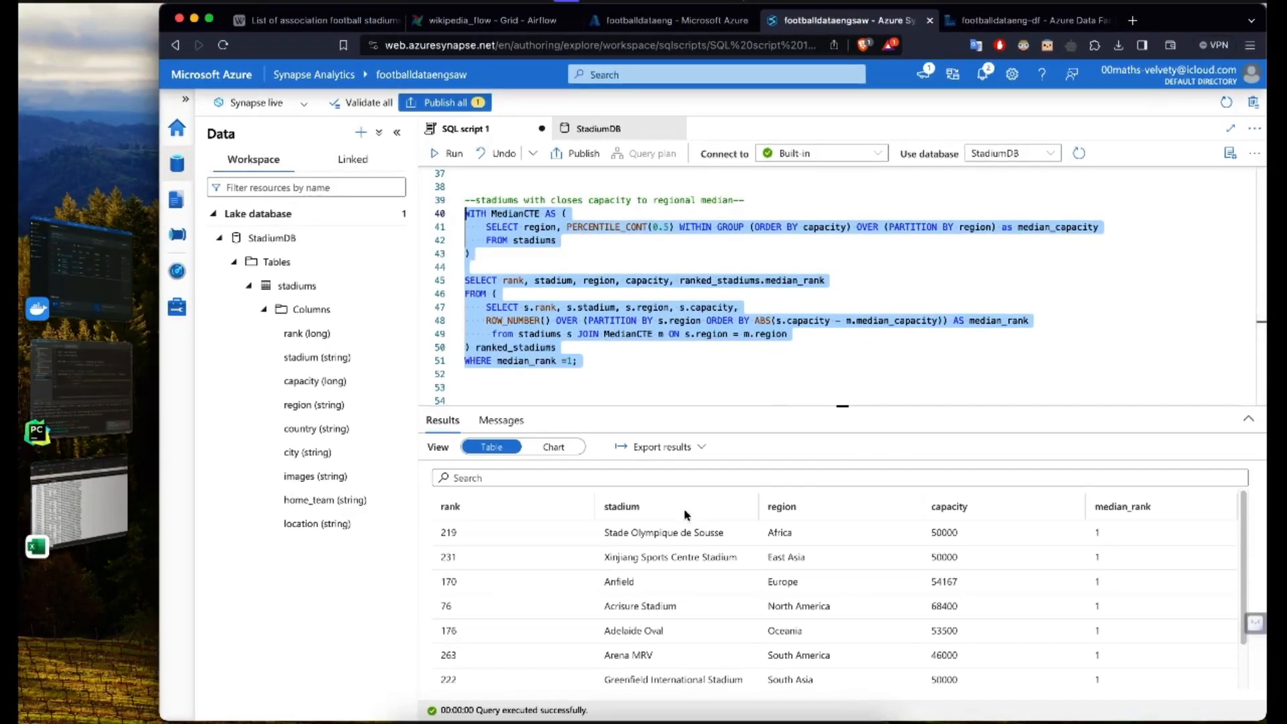
pyautogui.click(713, 297)
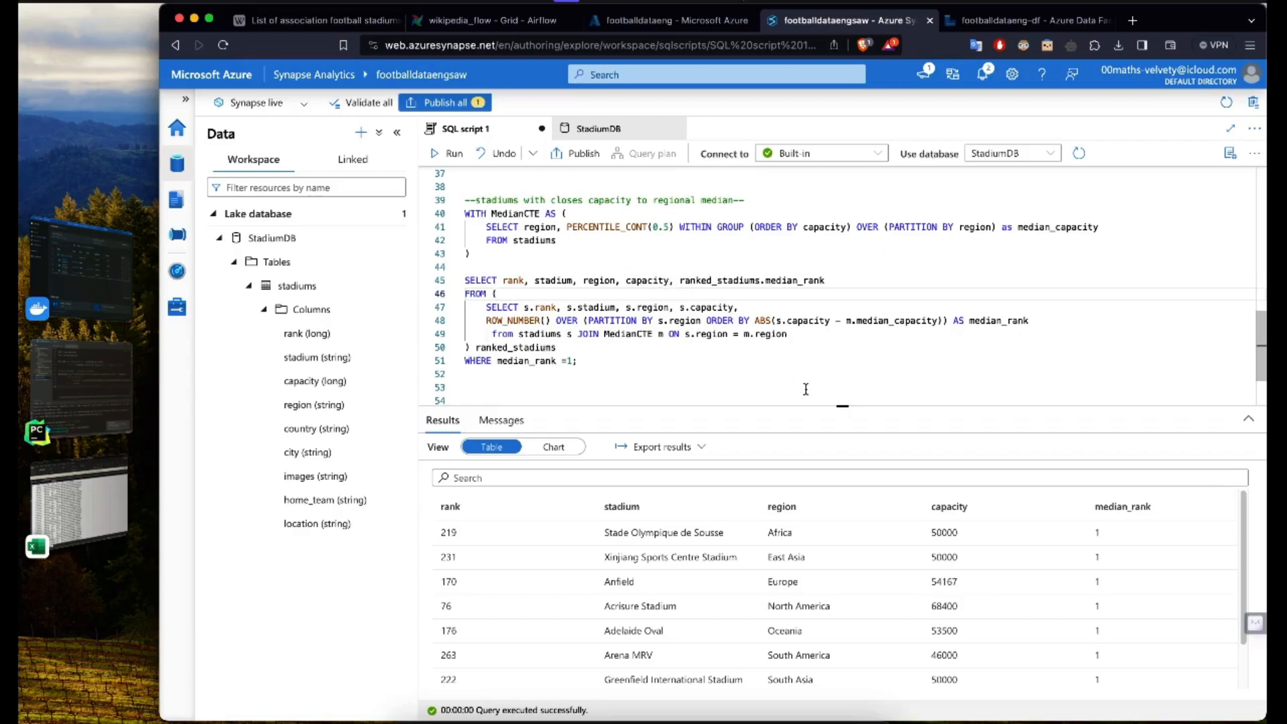
pyautogui.click(673, 280)
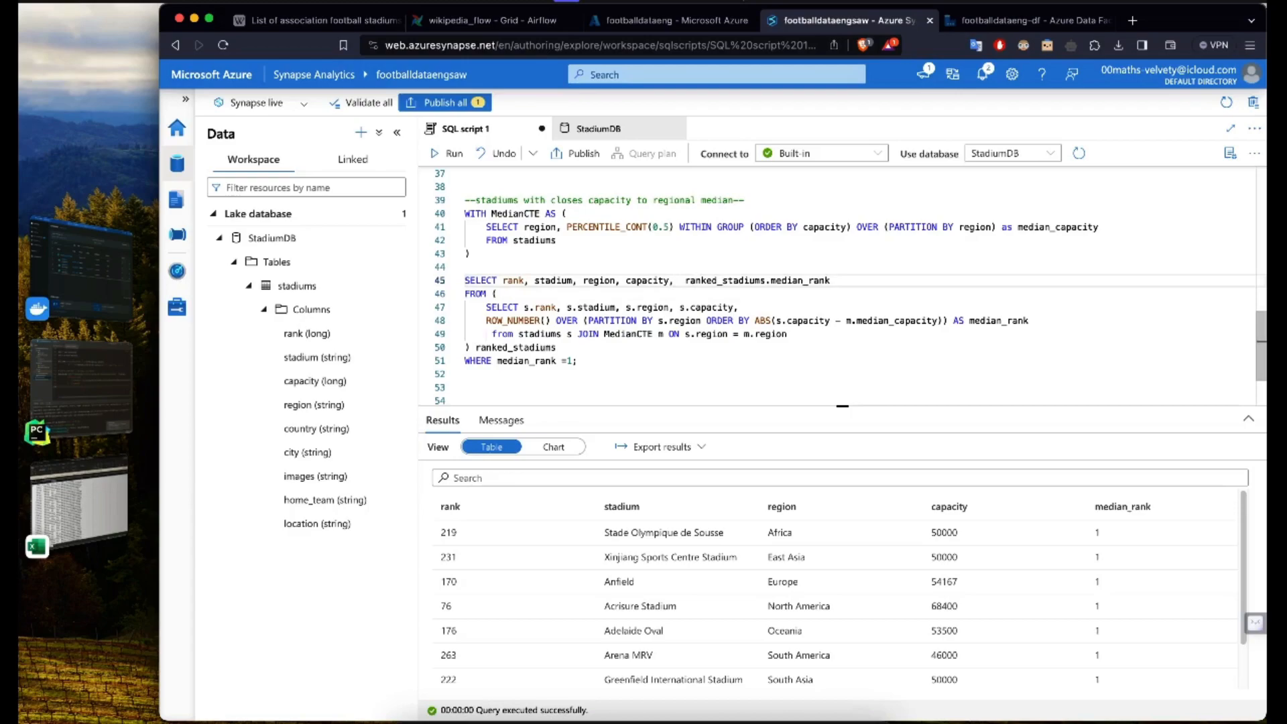
pyautogui.press('BackSpace')
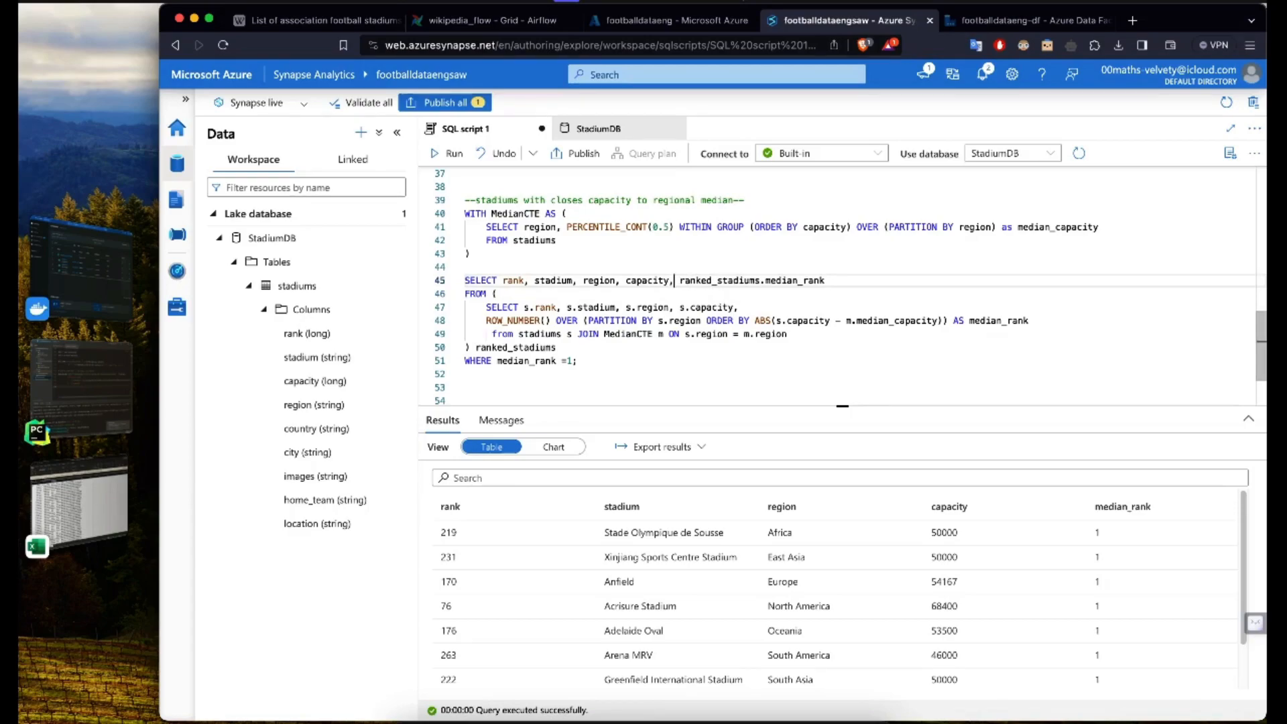
# Step: Add m.median_capacity after s.capacity in the subquery's SELECT list on line 47, followed by a comma
pyautogui.click(867, 320)
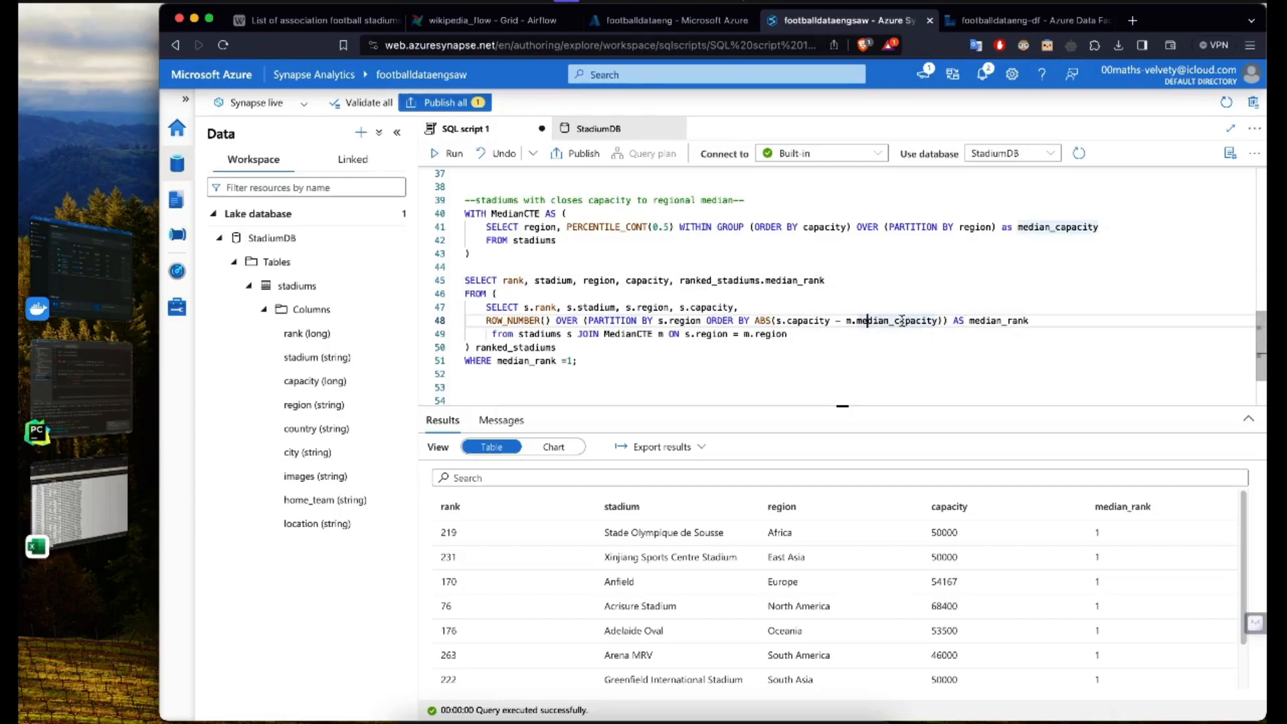
pyautogui.click(798, 309)
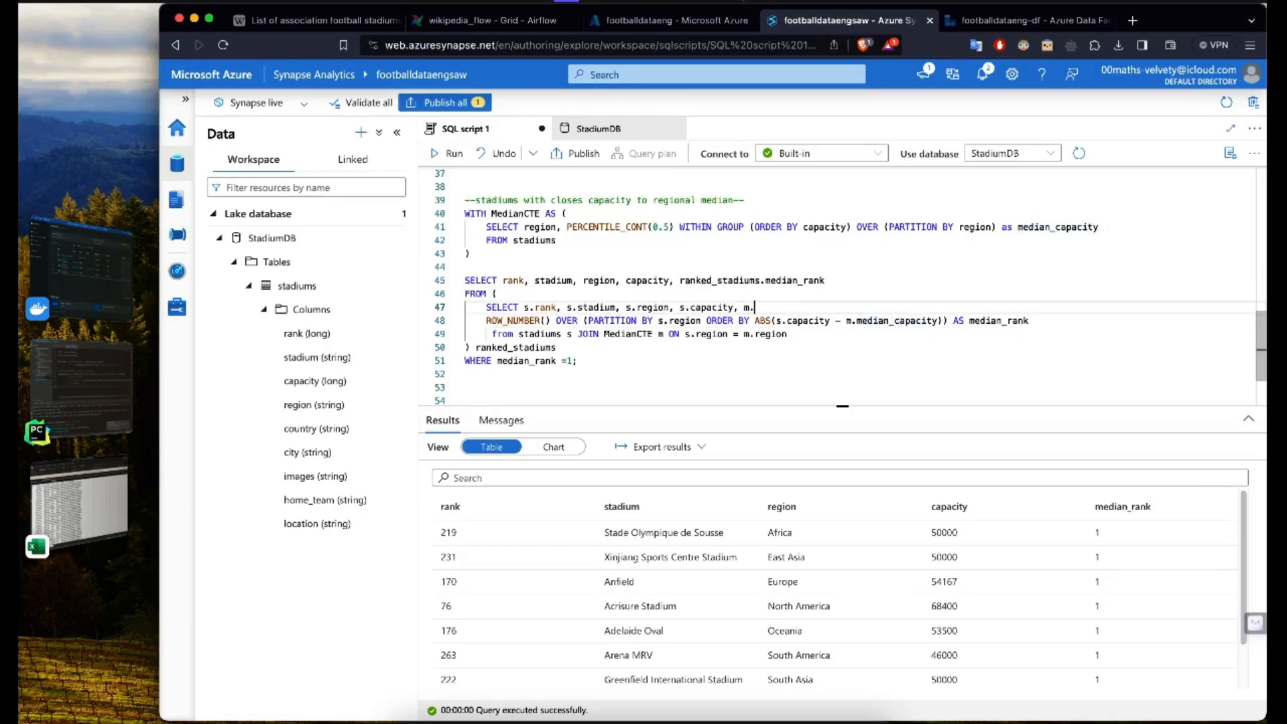
pyautogui.write('m.median_capcity')
pyautogui.click(810, 307)
pyautogui.write('ank,')
pyautogui.click(836, 281)
pyautogui.write(',')
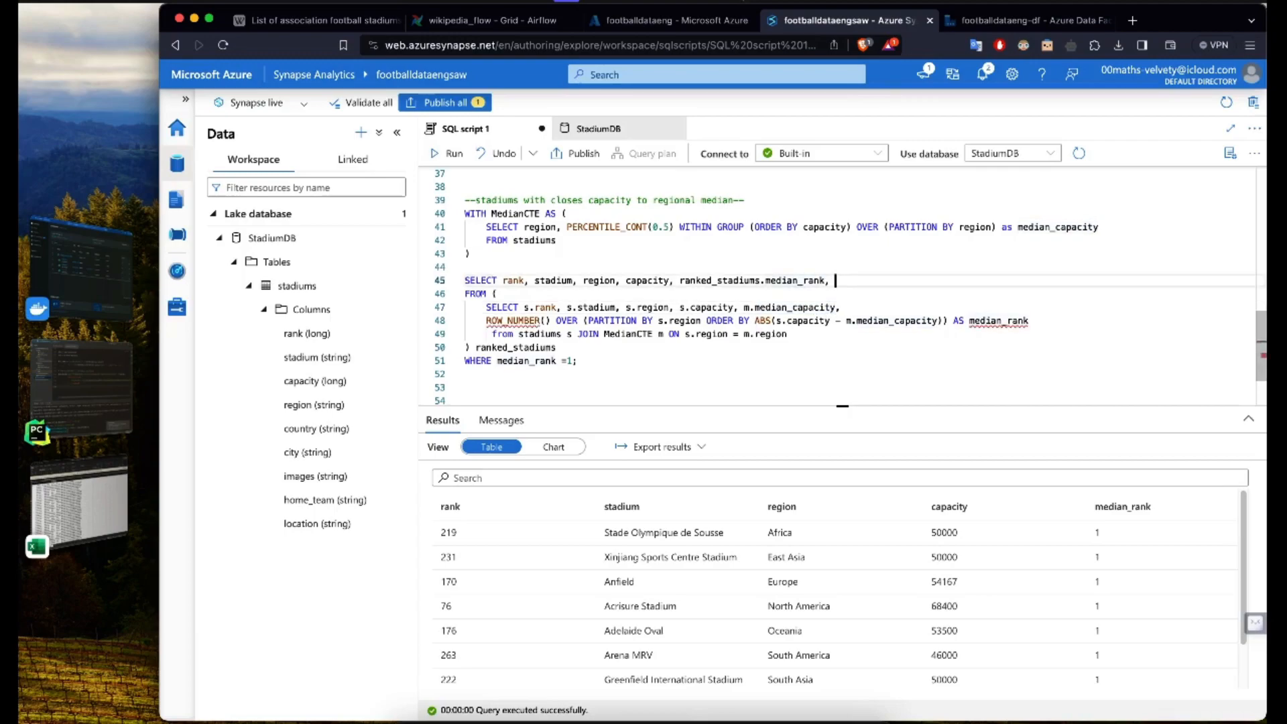
pyautogui.write(' ranked')
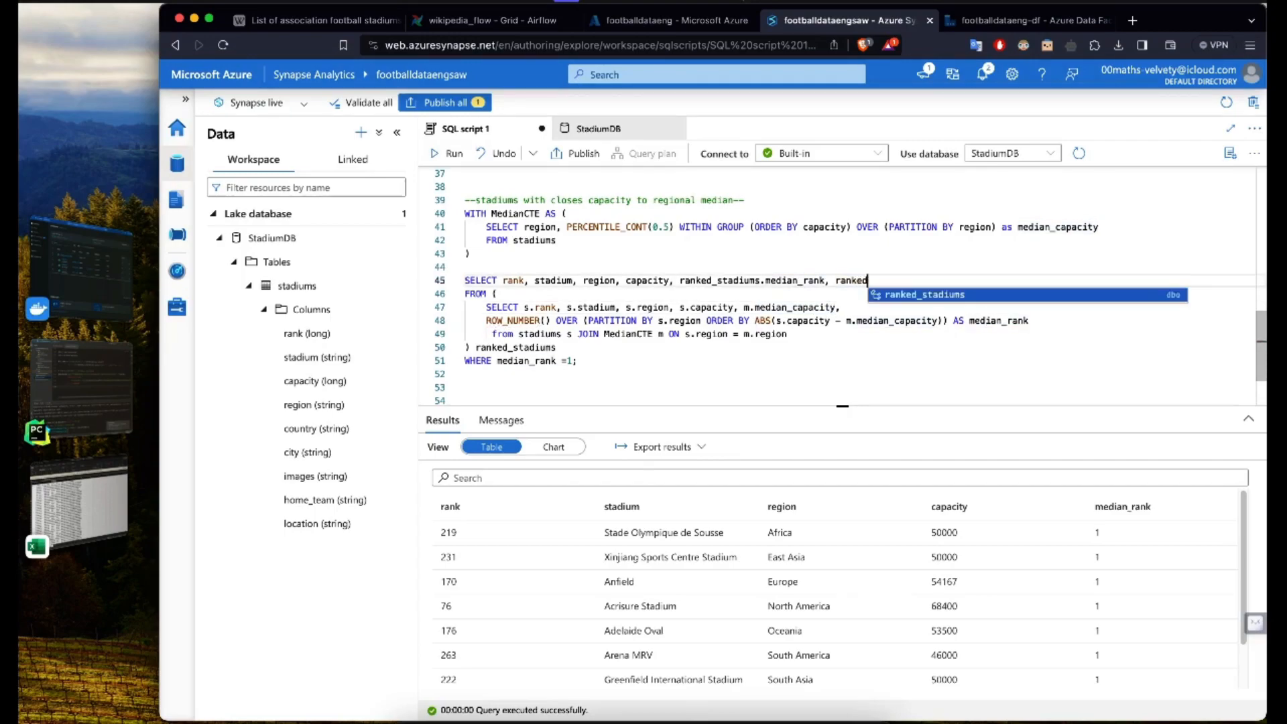
pyautogui.press('BackSpace')
pyautogui.press('BackSpace')
pyautogui.press('BackSpace')
pyautogui.press('BackSpace')
pyautogui.press('BackSpace')
pyautogui.press('BackSpace')
pyautogui.press('BackSpace')
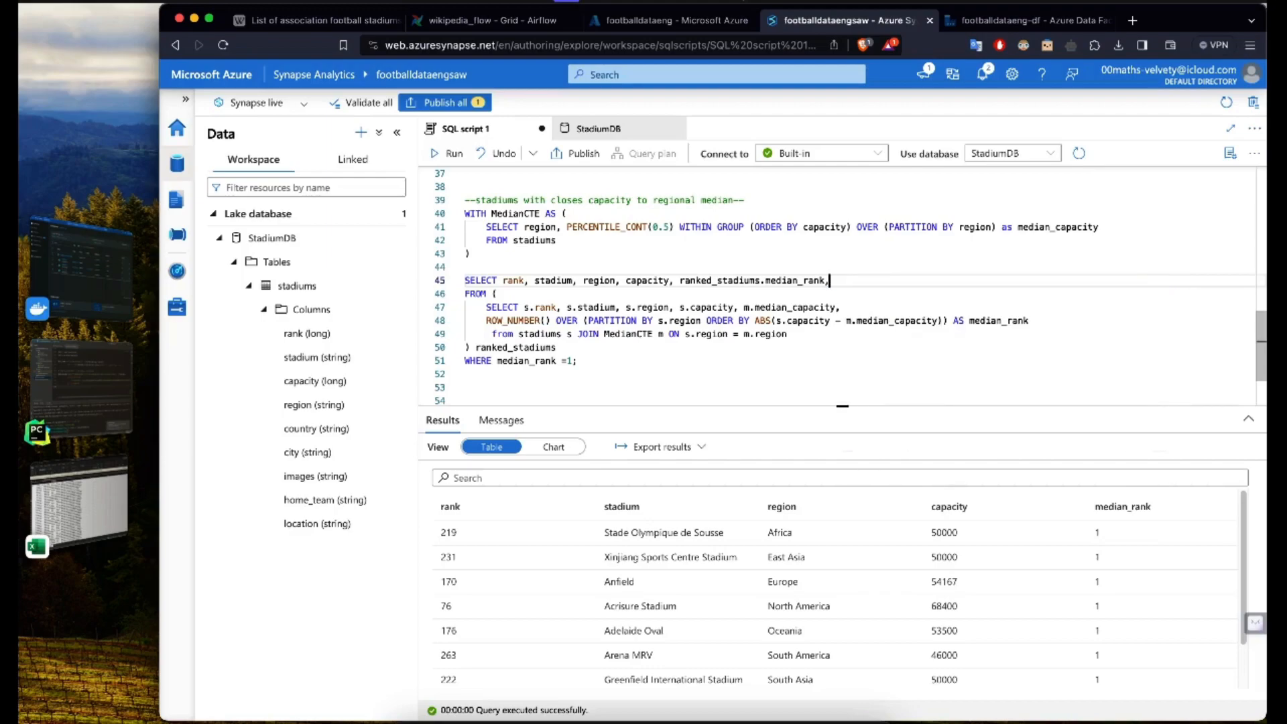
# Step: Insert ranked_stadiums.median_capacity between capacity and ranked_stadiums.median_rank in the outer SELECT list on line 45
pyautogui.hotkey('alt', 'Right')
pyautogui.press('Right')
pyautogui.write('ranked')
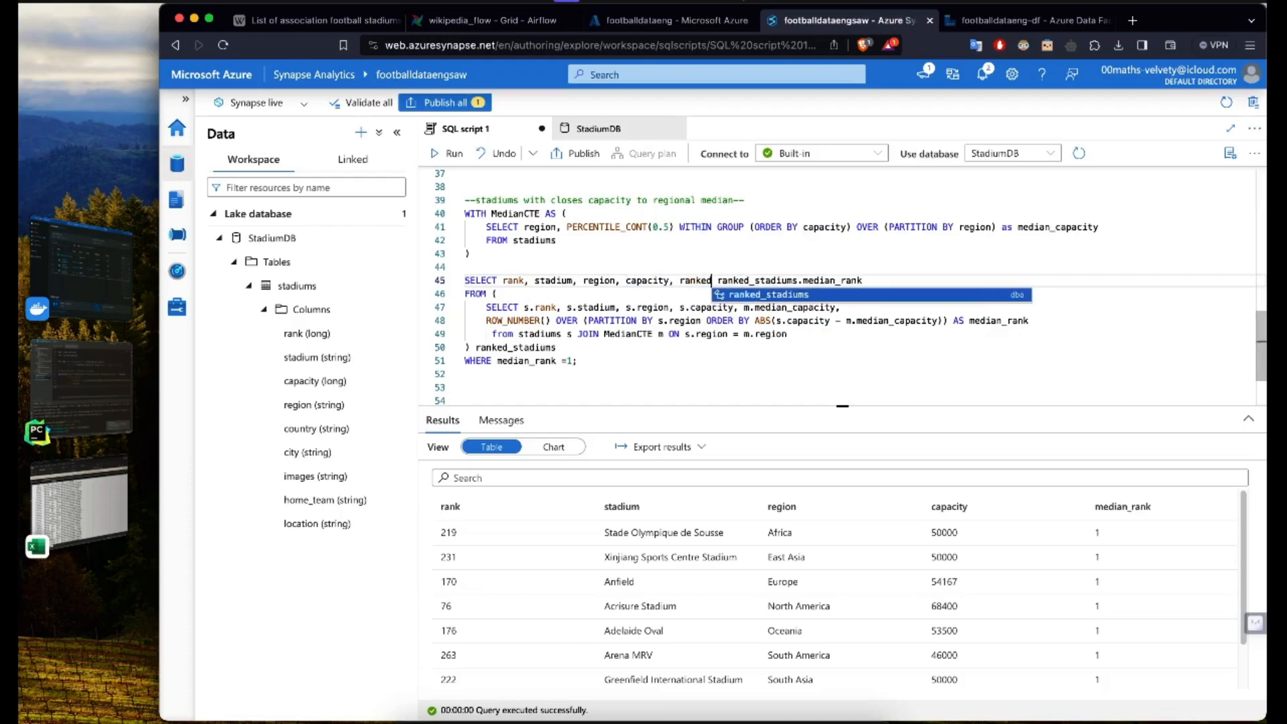
pyautogui.press('Tab')
pyautogui.write('.')
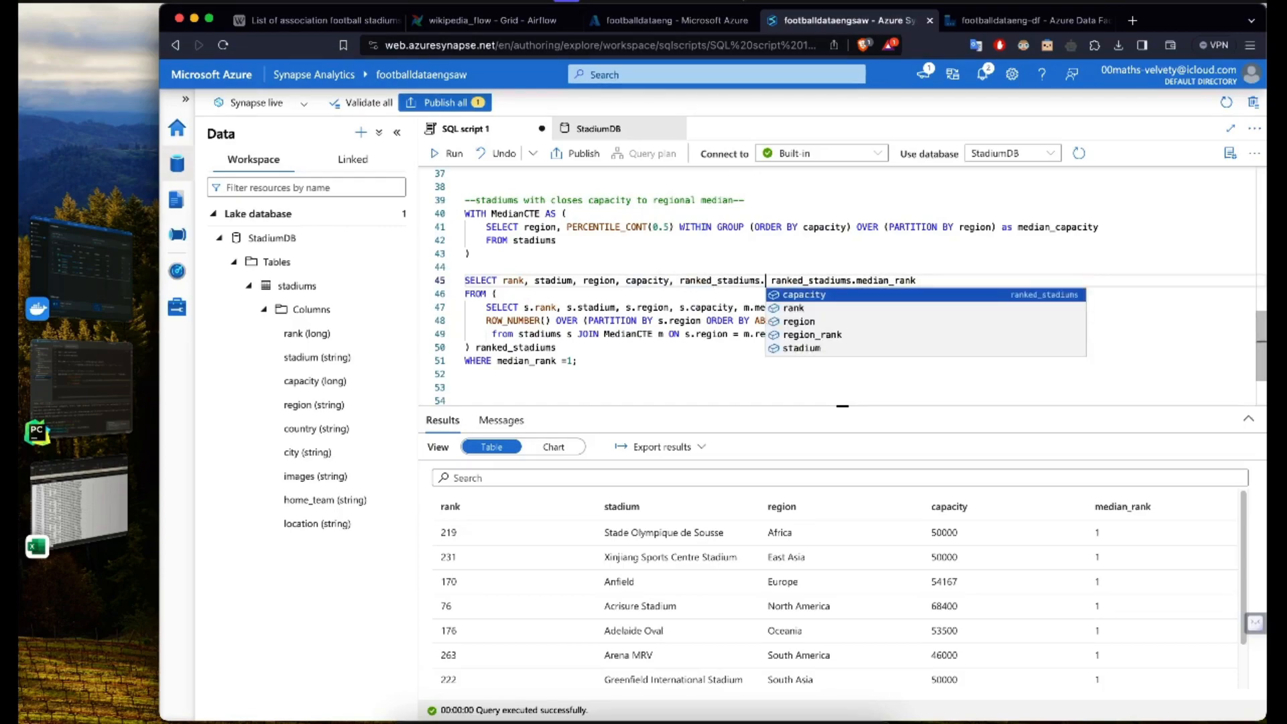
pyautogui.press('Down')
pyautogui.press('Escape')
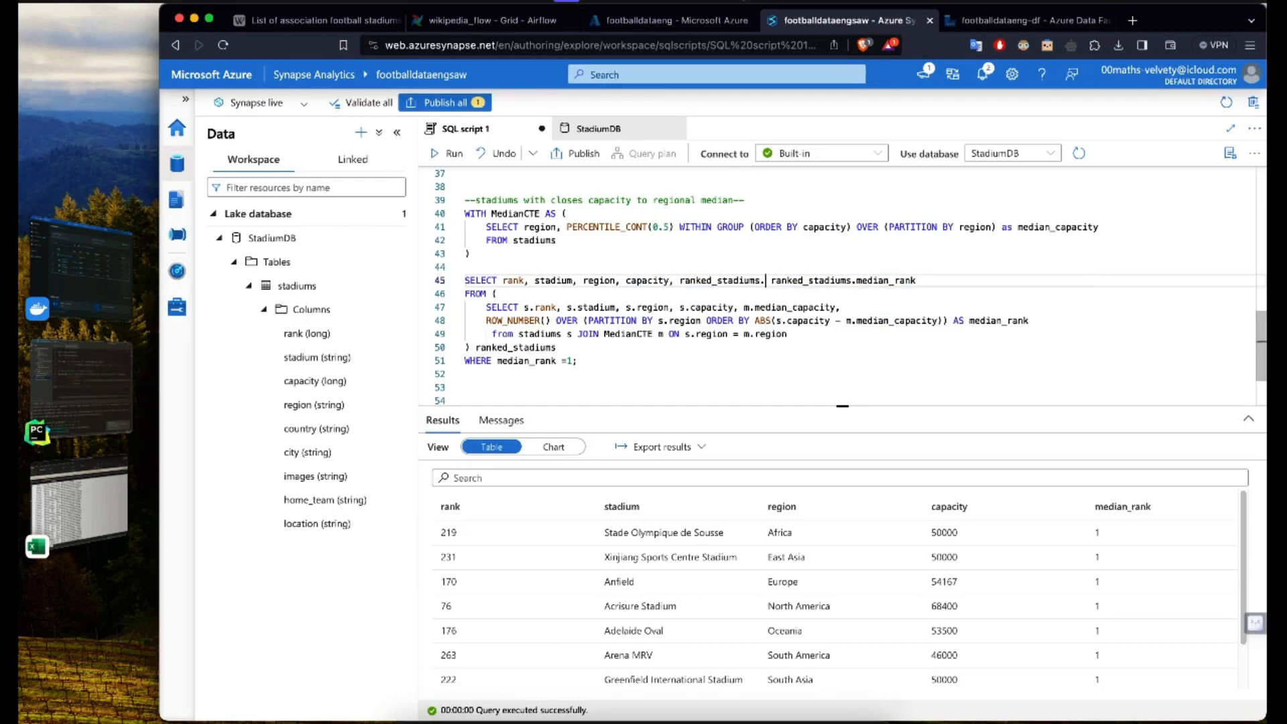
pyautogui.write('media')
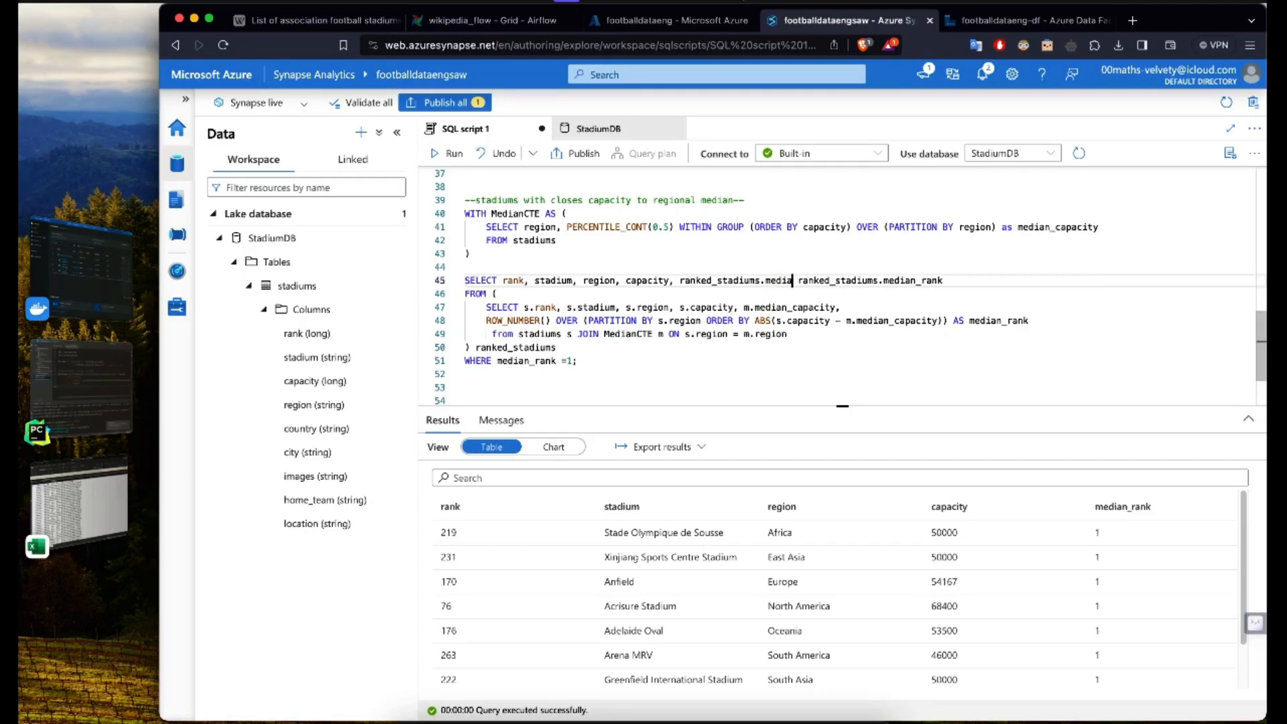
pyautogui.write('n_capacity,')
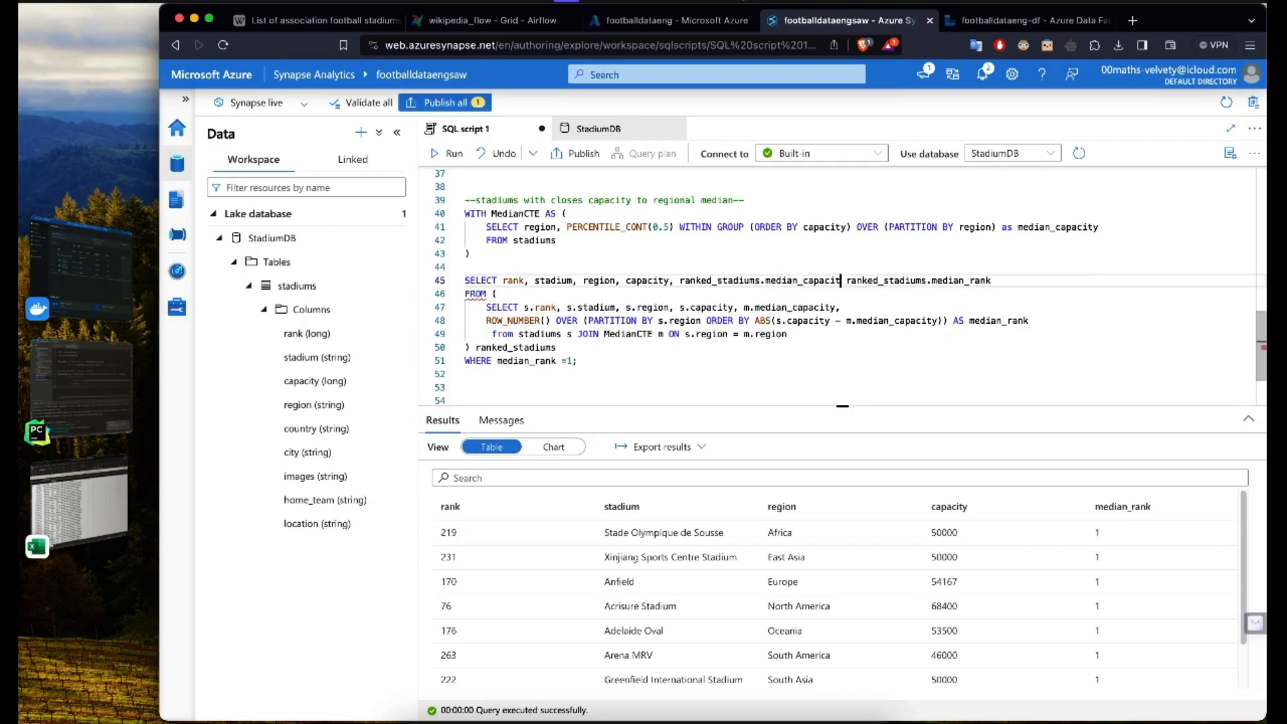
# Step: Run only the median query on lines 40 to 51 with the added median_capacity column
pyautogui.moveTo(597, 355); pyautogui.dragTo(460, 214)
pyautogui.click(448, 153)
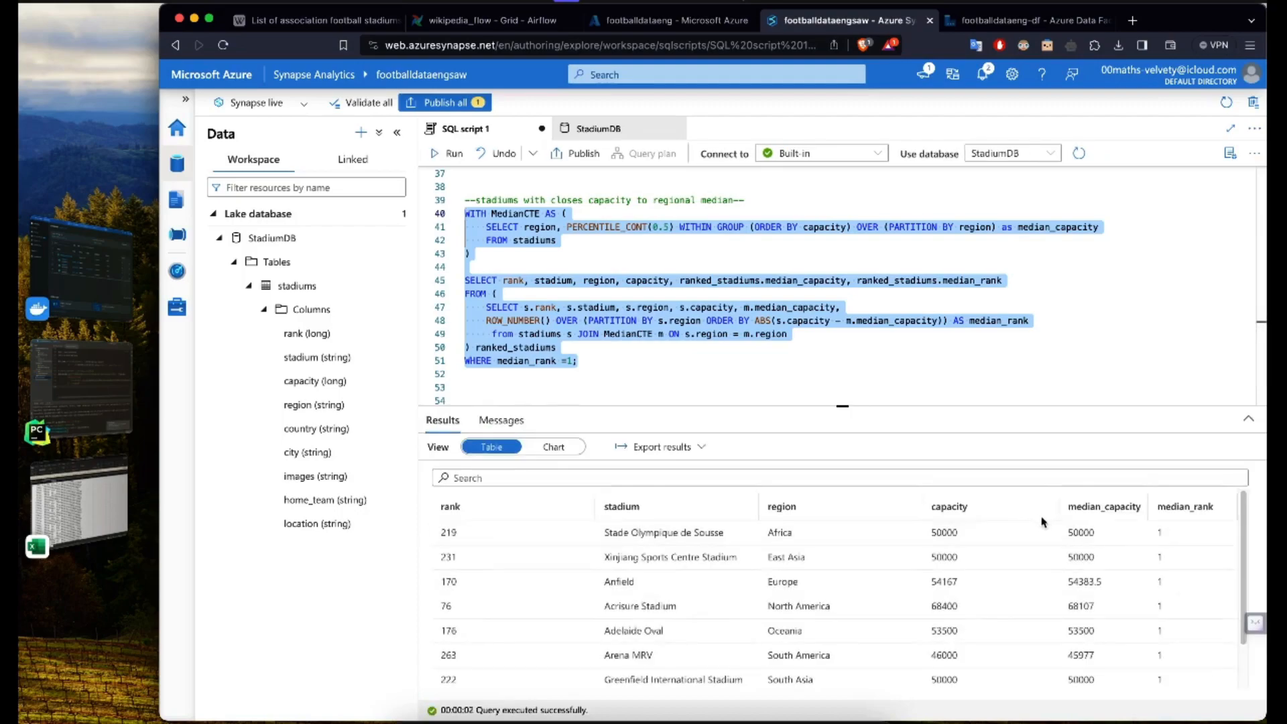
pyautogui.click(940, 533)
pyautogui.click(643, 371)
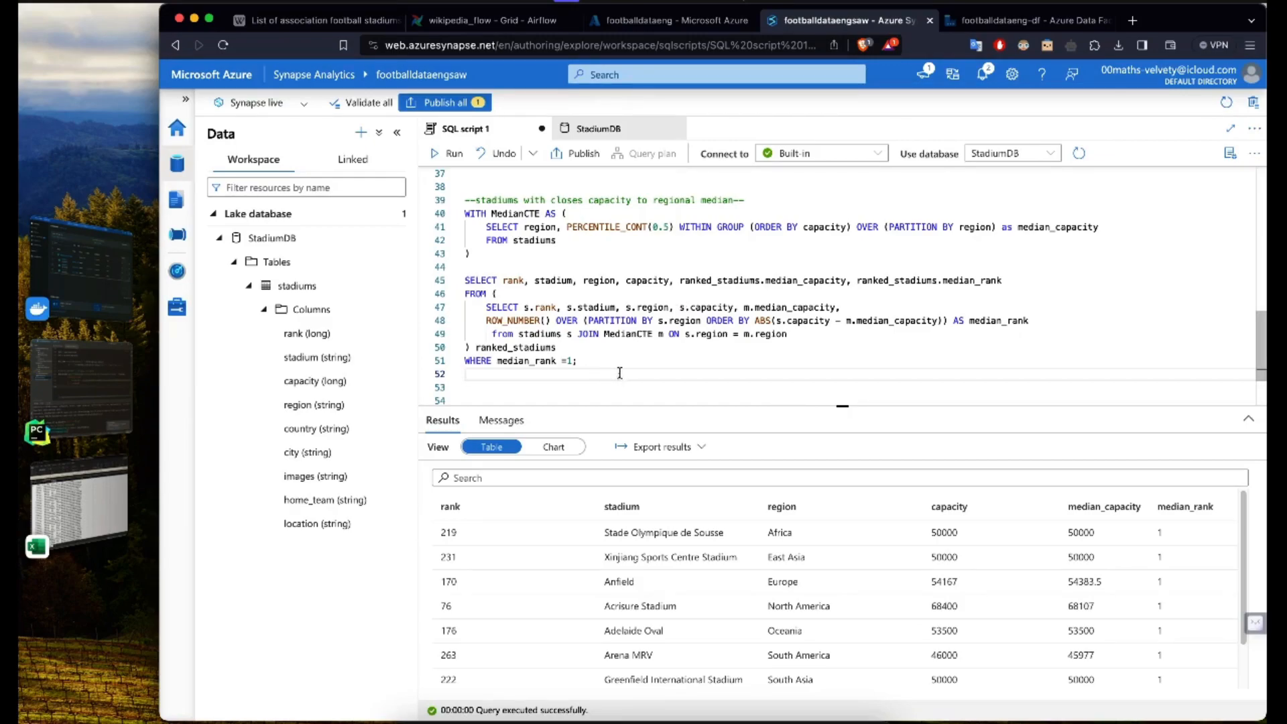
pyautogui.scroll(-1, 623, 374)
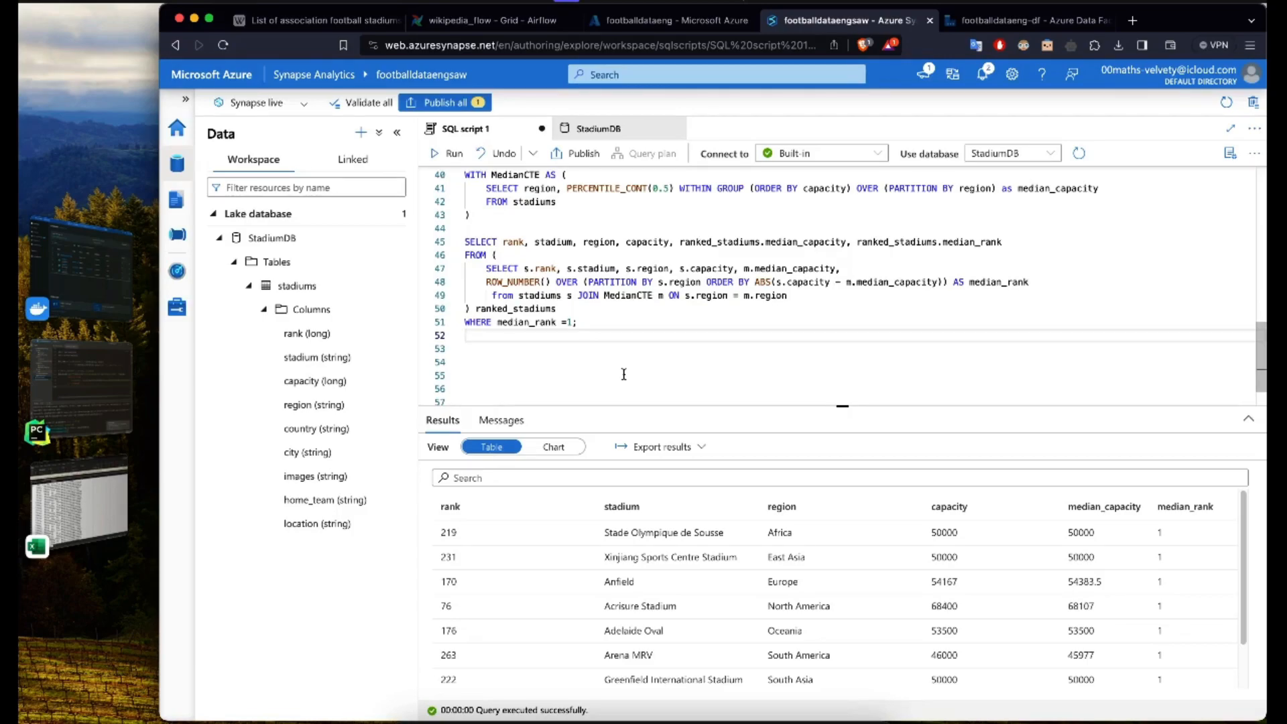
pyautogui.press('Down')
pyautogui.press('Down')
pyautogui.press('Down')
pyautogui.press('Up')
pyautogui.press('Up')
pyautogui.press('Up')
pyautogui.scroll(1, 711, 381)
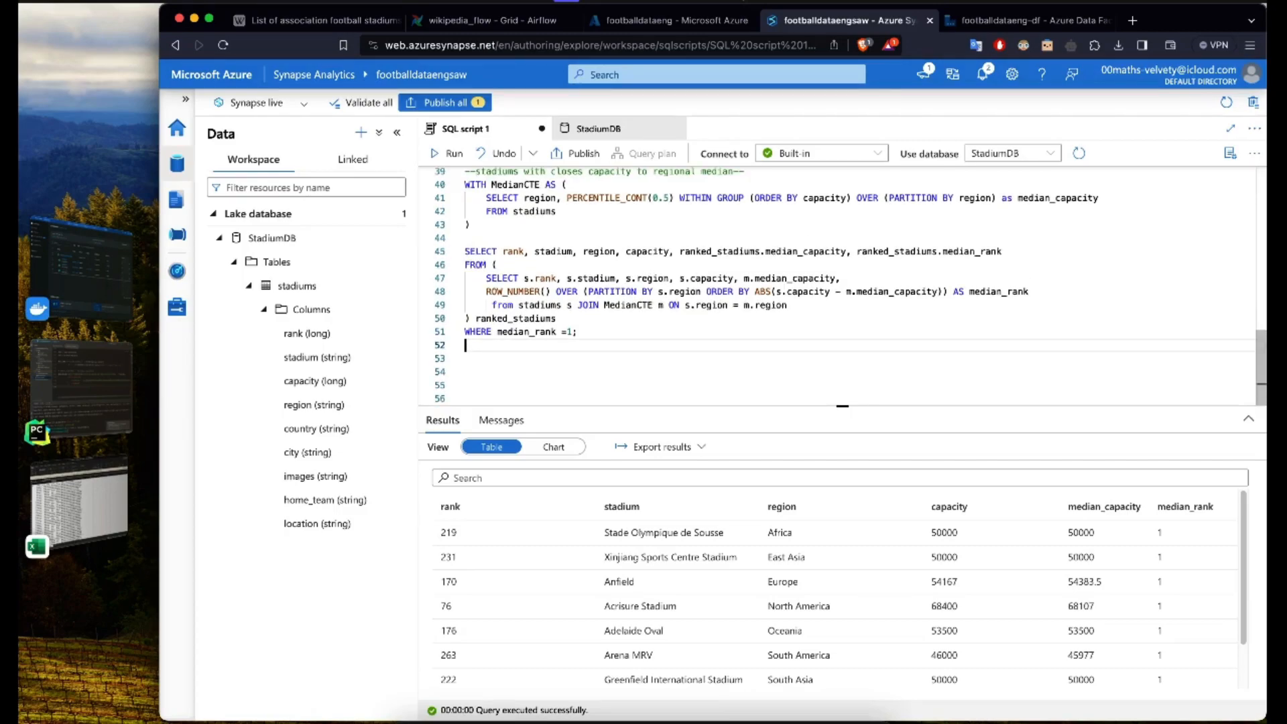
pyautogui.click(712, 380)
pyautogui.click(648, 359)
pyautogui.click(625, 332)
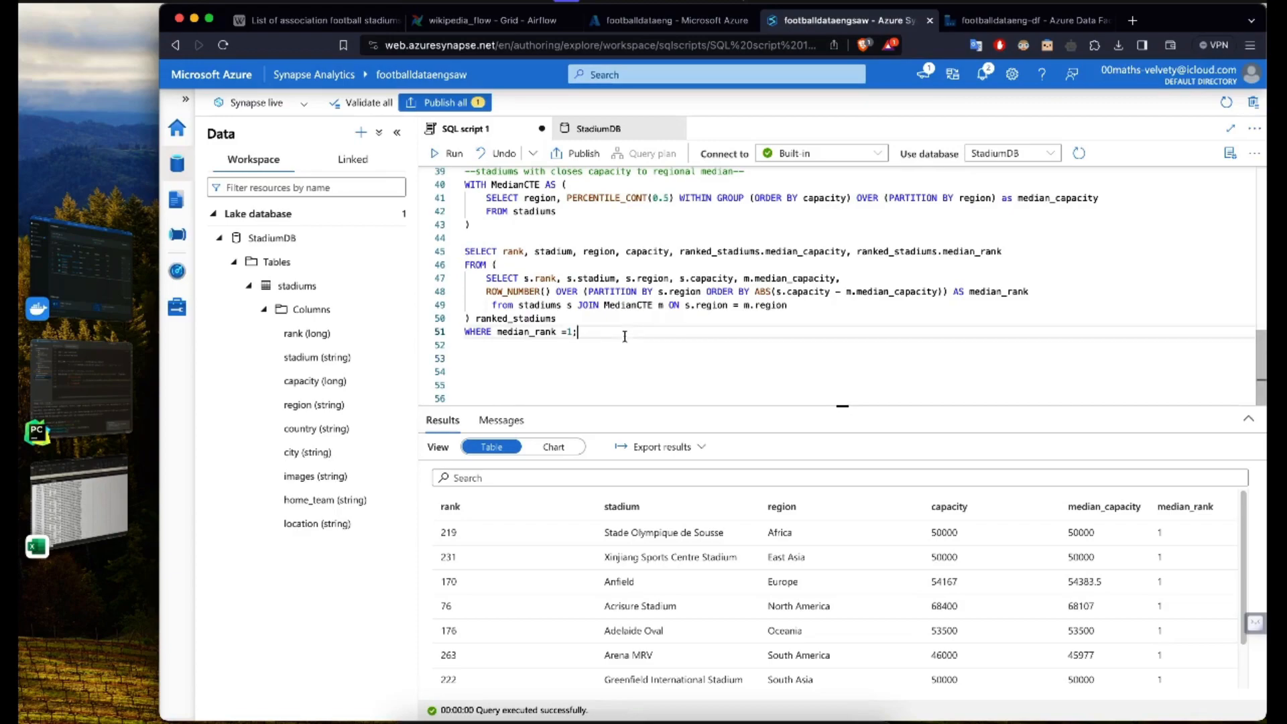